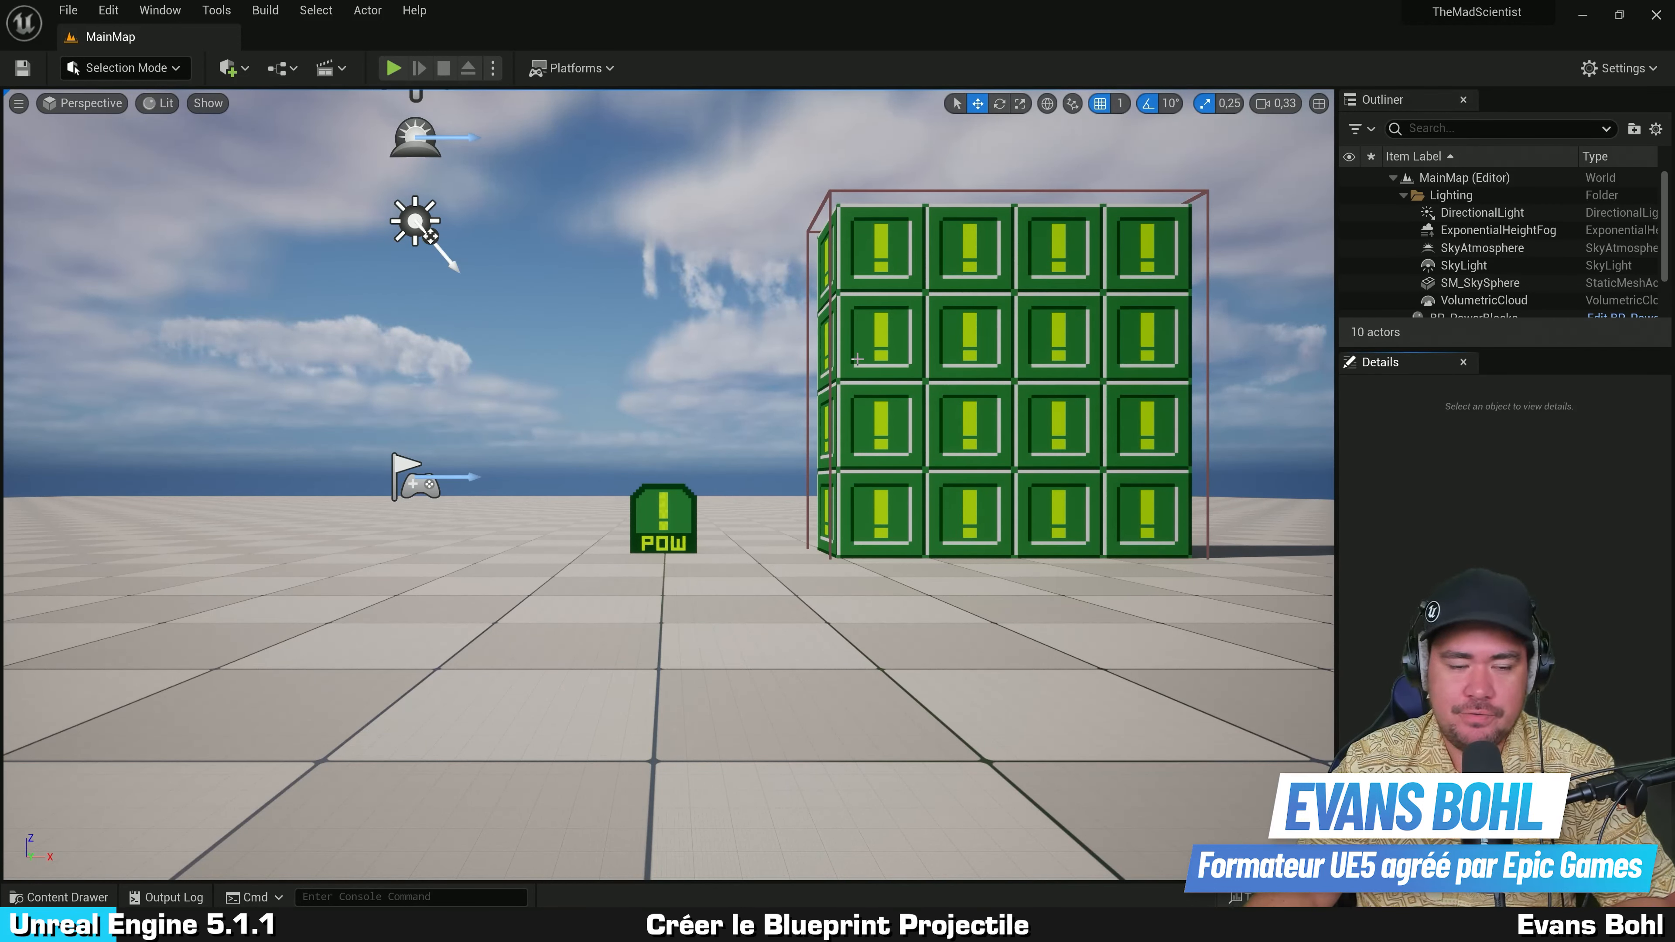
Step: Create an Actor Blueprint class named BP_Projectile in the Core folder and open it for editing
{"action": "key", "text": "ctrl+space"}
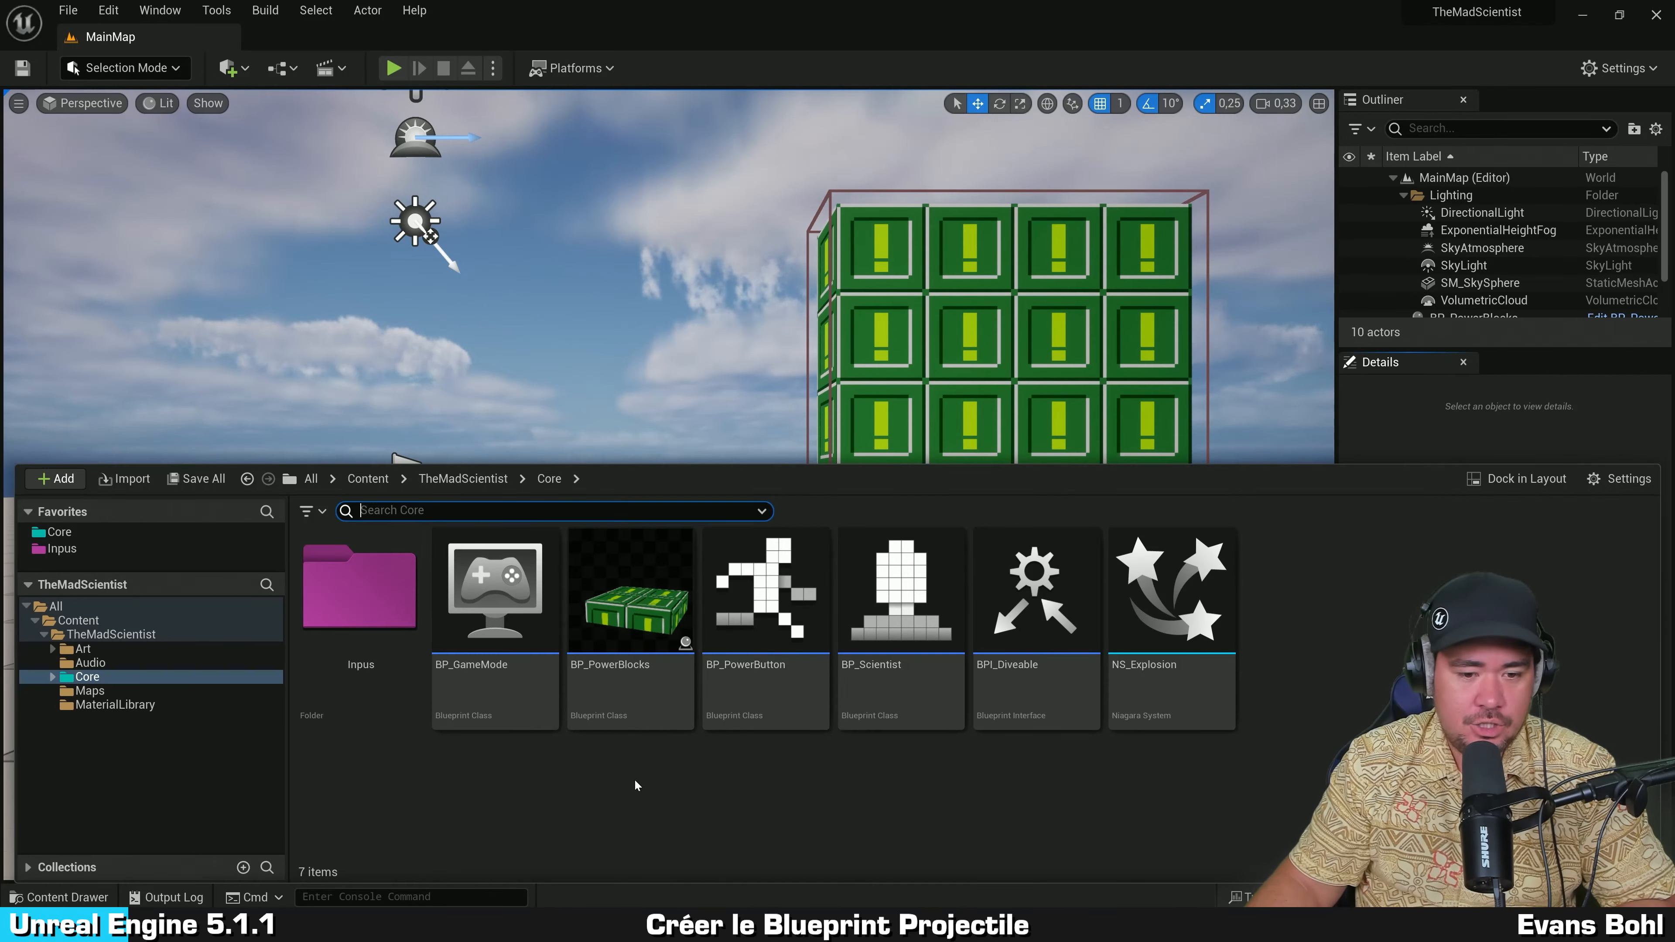
{"action": "scroll", "coordinate": [692, 660], "scroll_direction": "down", "scroll_amount": 1, "text": "ctrl"}
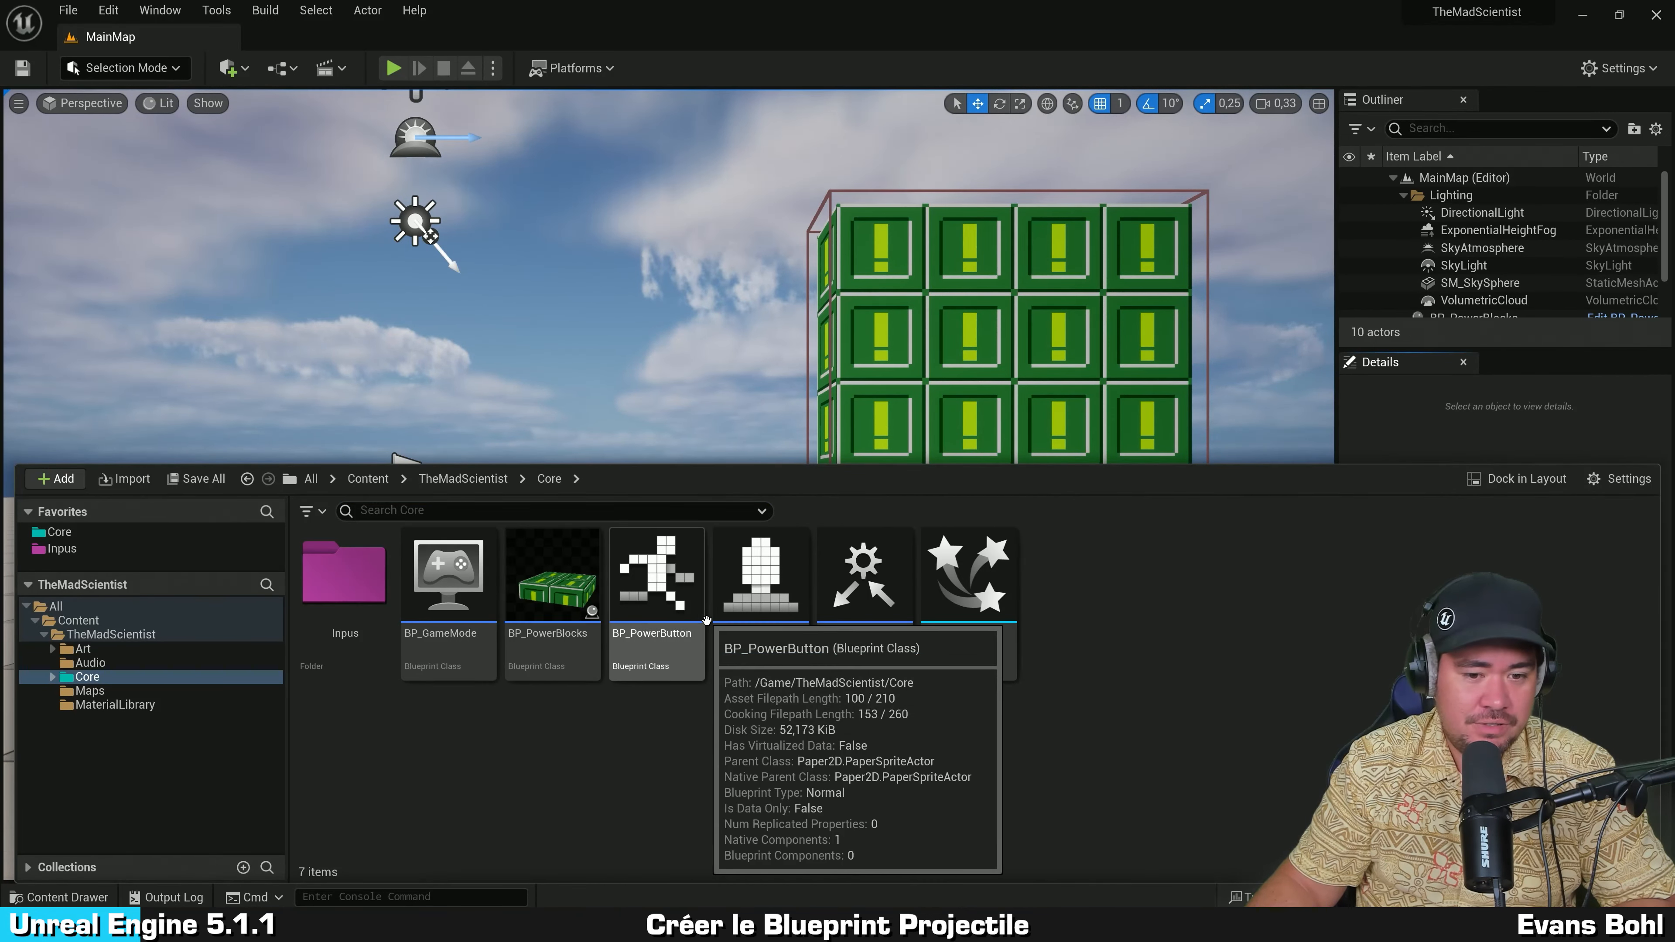
{"action": "right_click", "coordinate": [486, 744]}
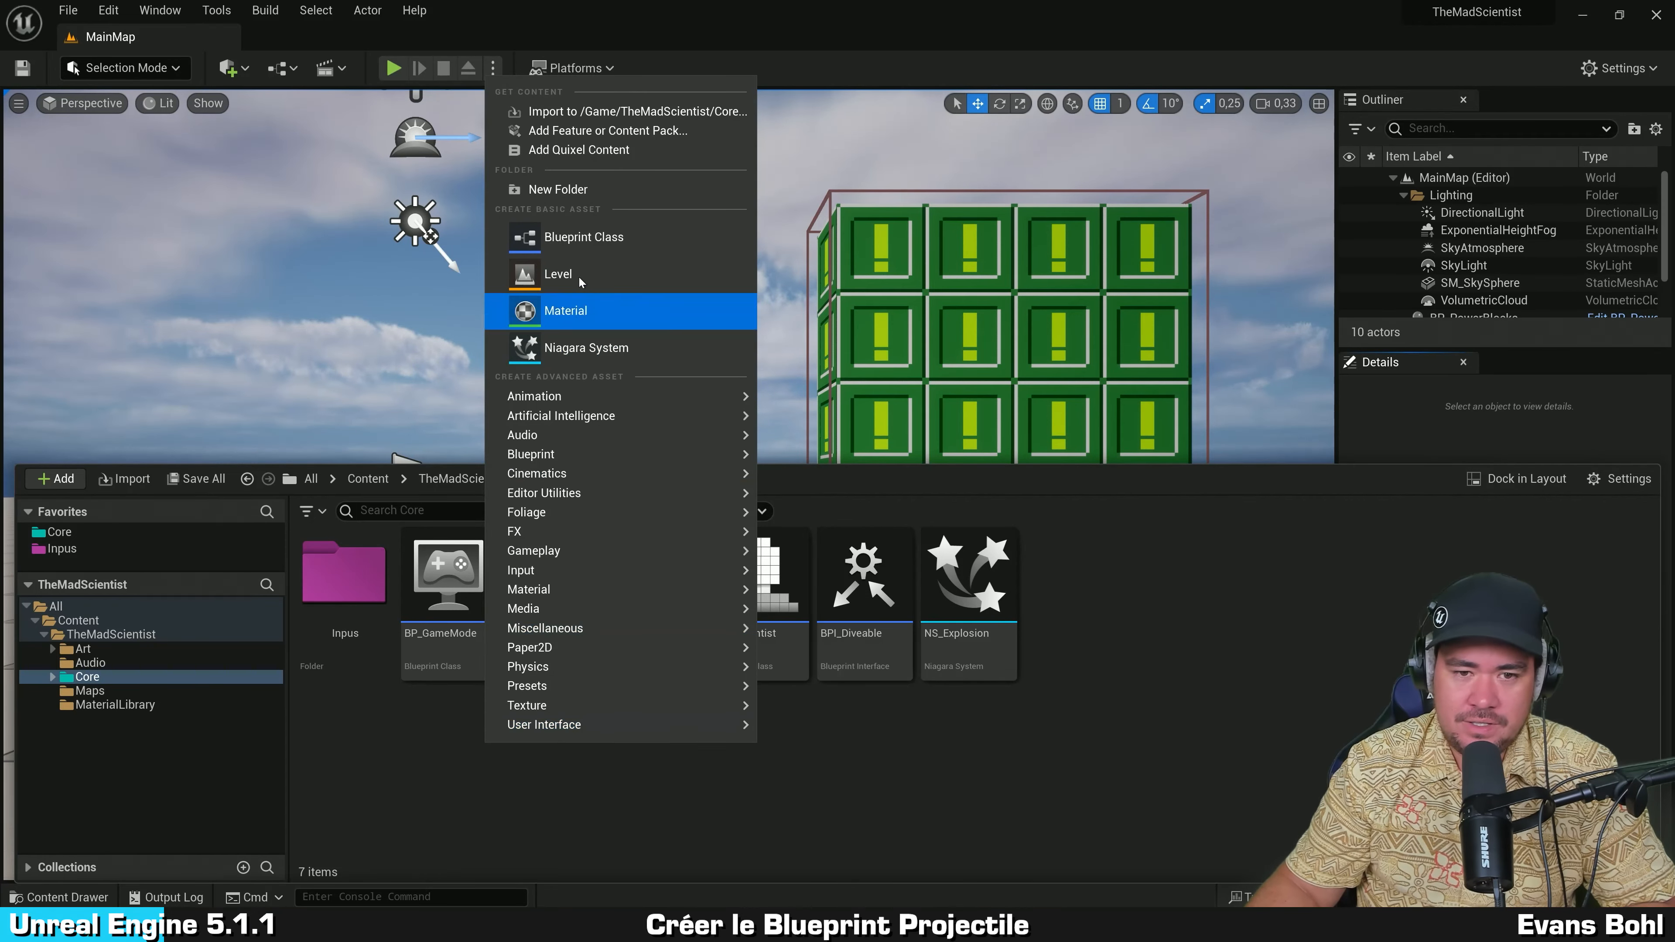
{"action": "left_click", "coordinate": [594, 237]}
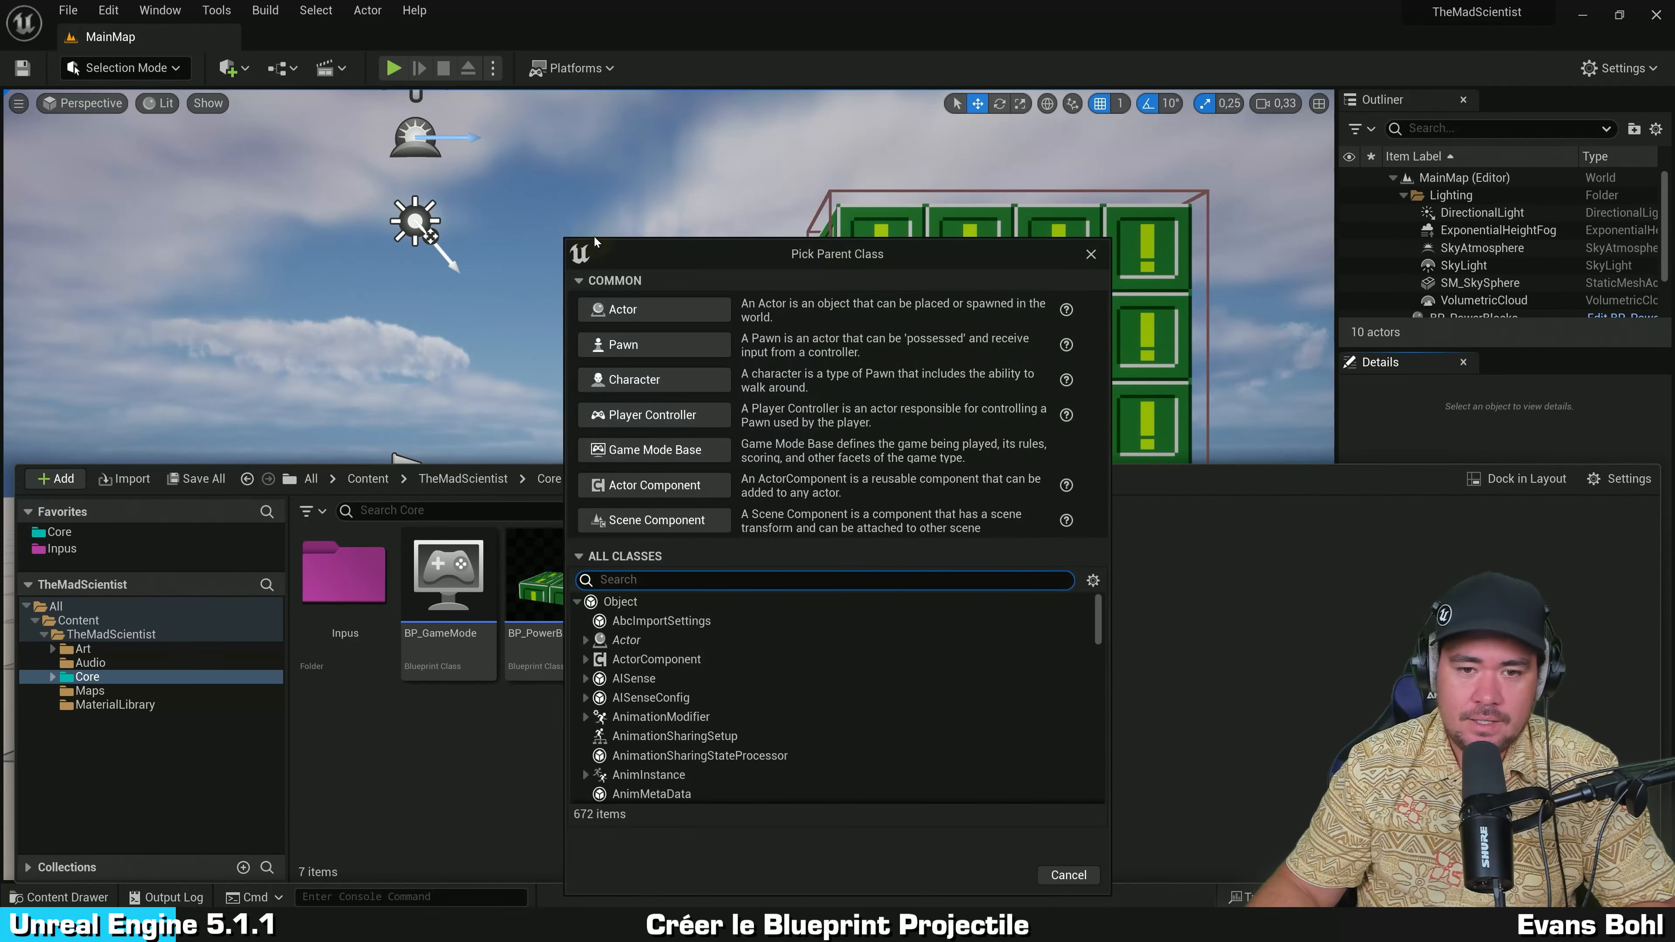
{"action": "left_click_drag", "start_coordinate": [692, 250], "coordinate": [589, 138]}
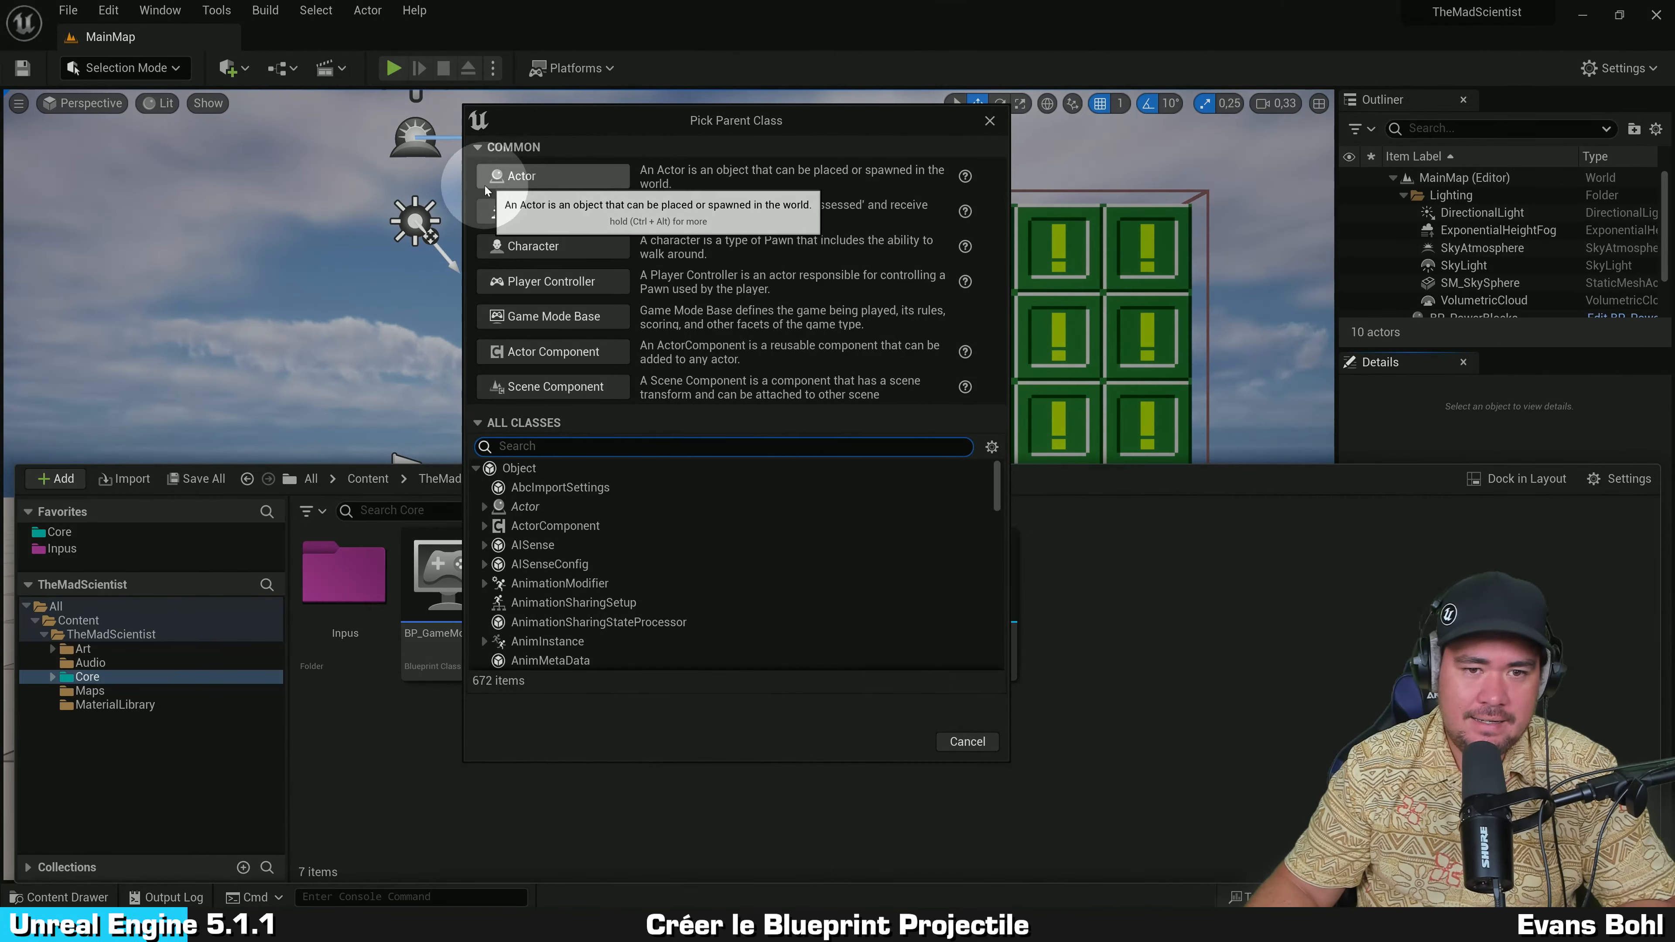
{"action": "left_click", "coordinate": [513, 178]}
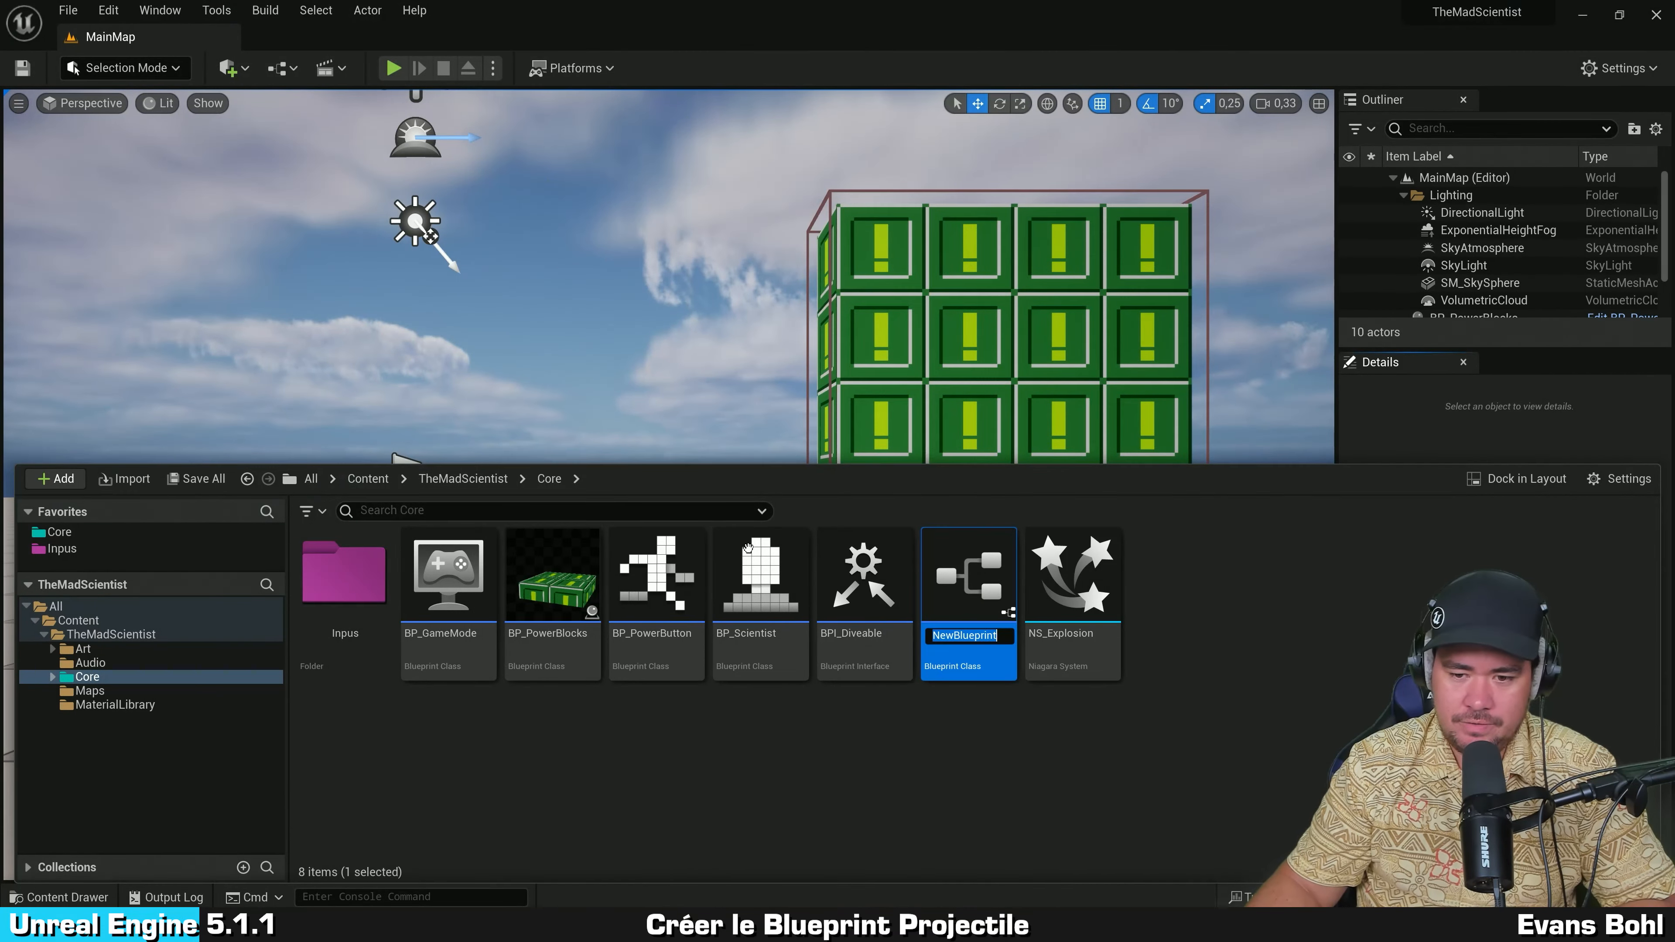
{"action": "type", "text": "BP_"}
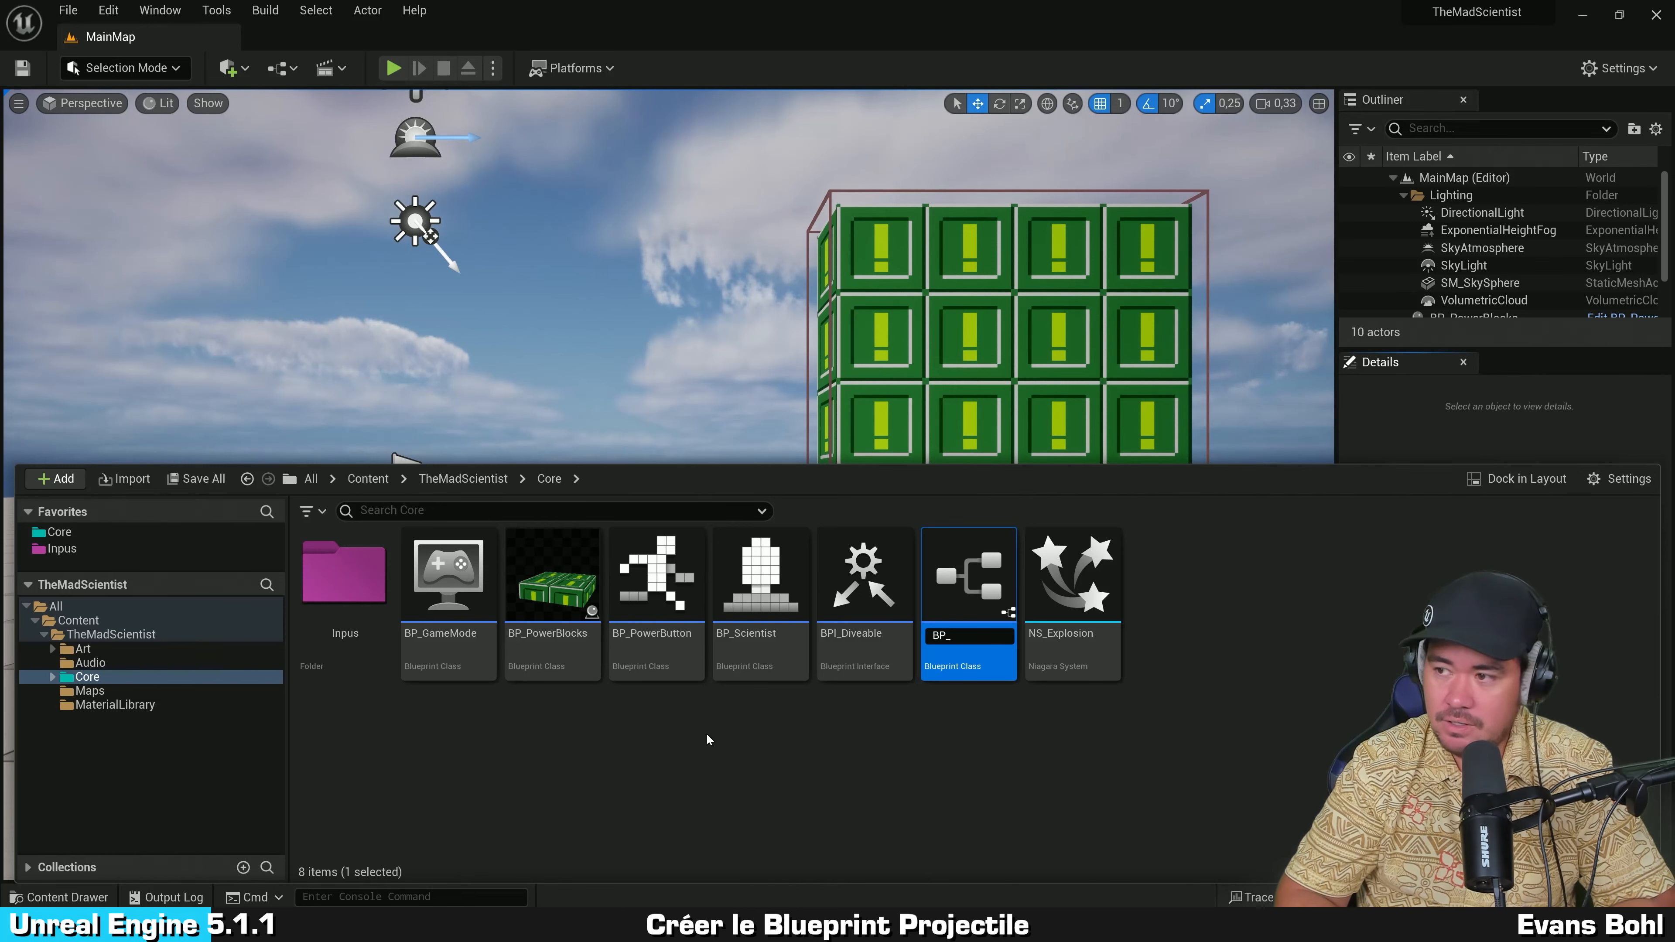
{"action": "type", "text": "Projectile"}
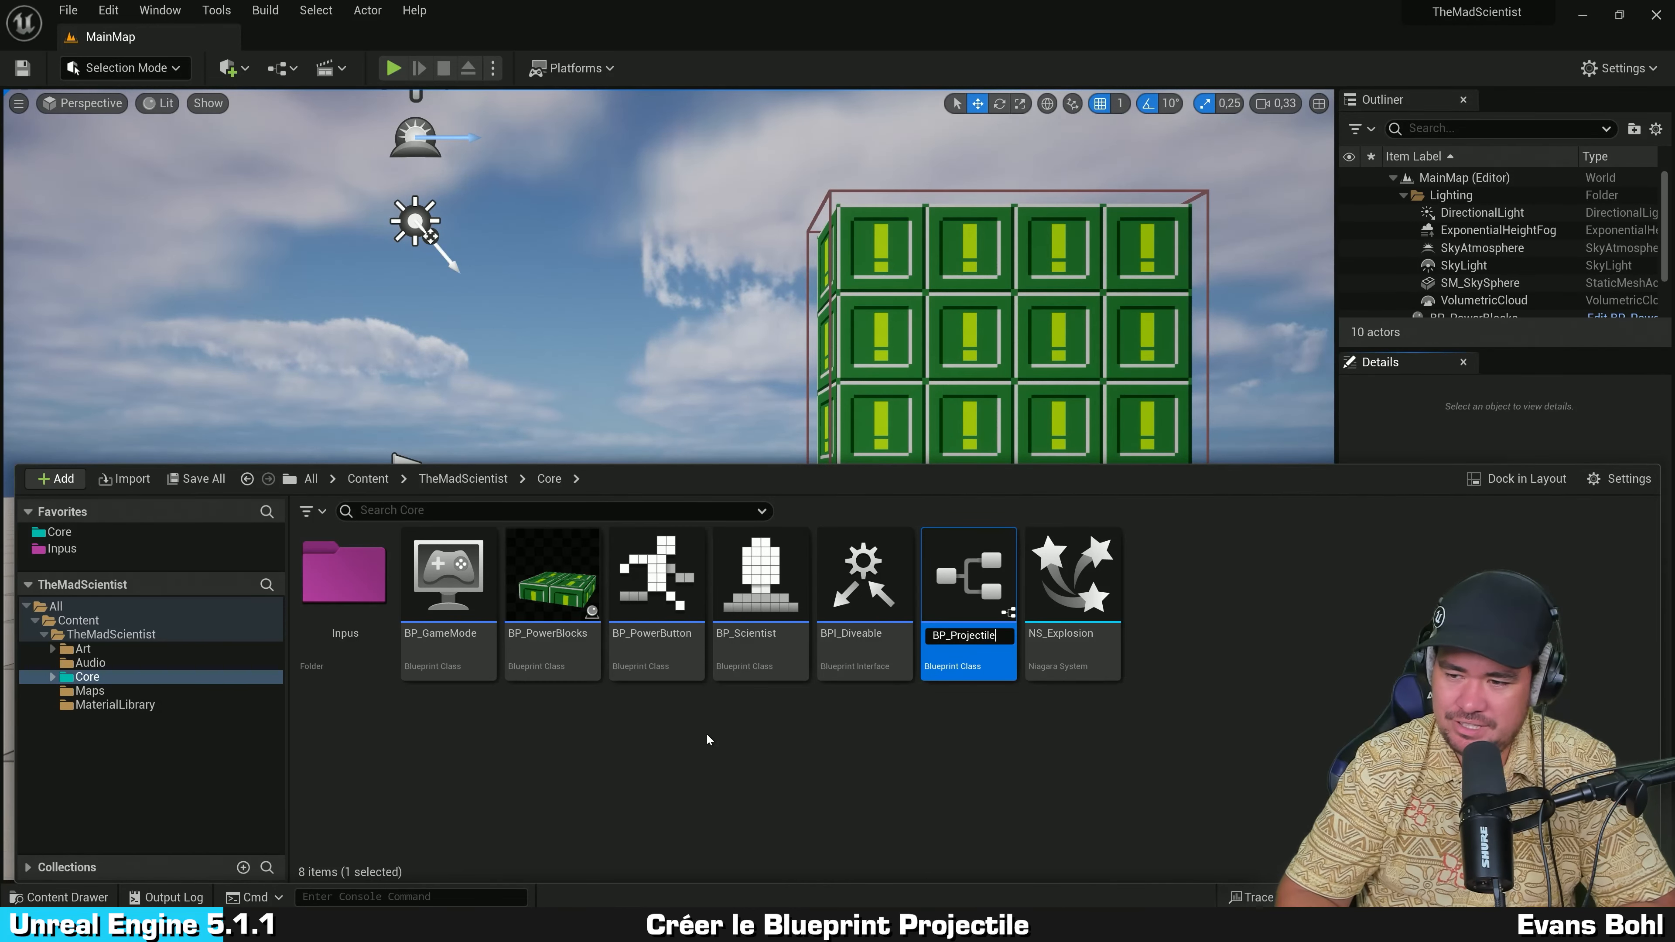
{"action": "key", "text": "Return"}
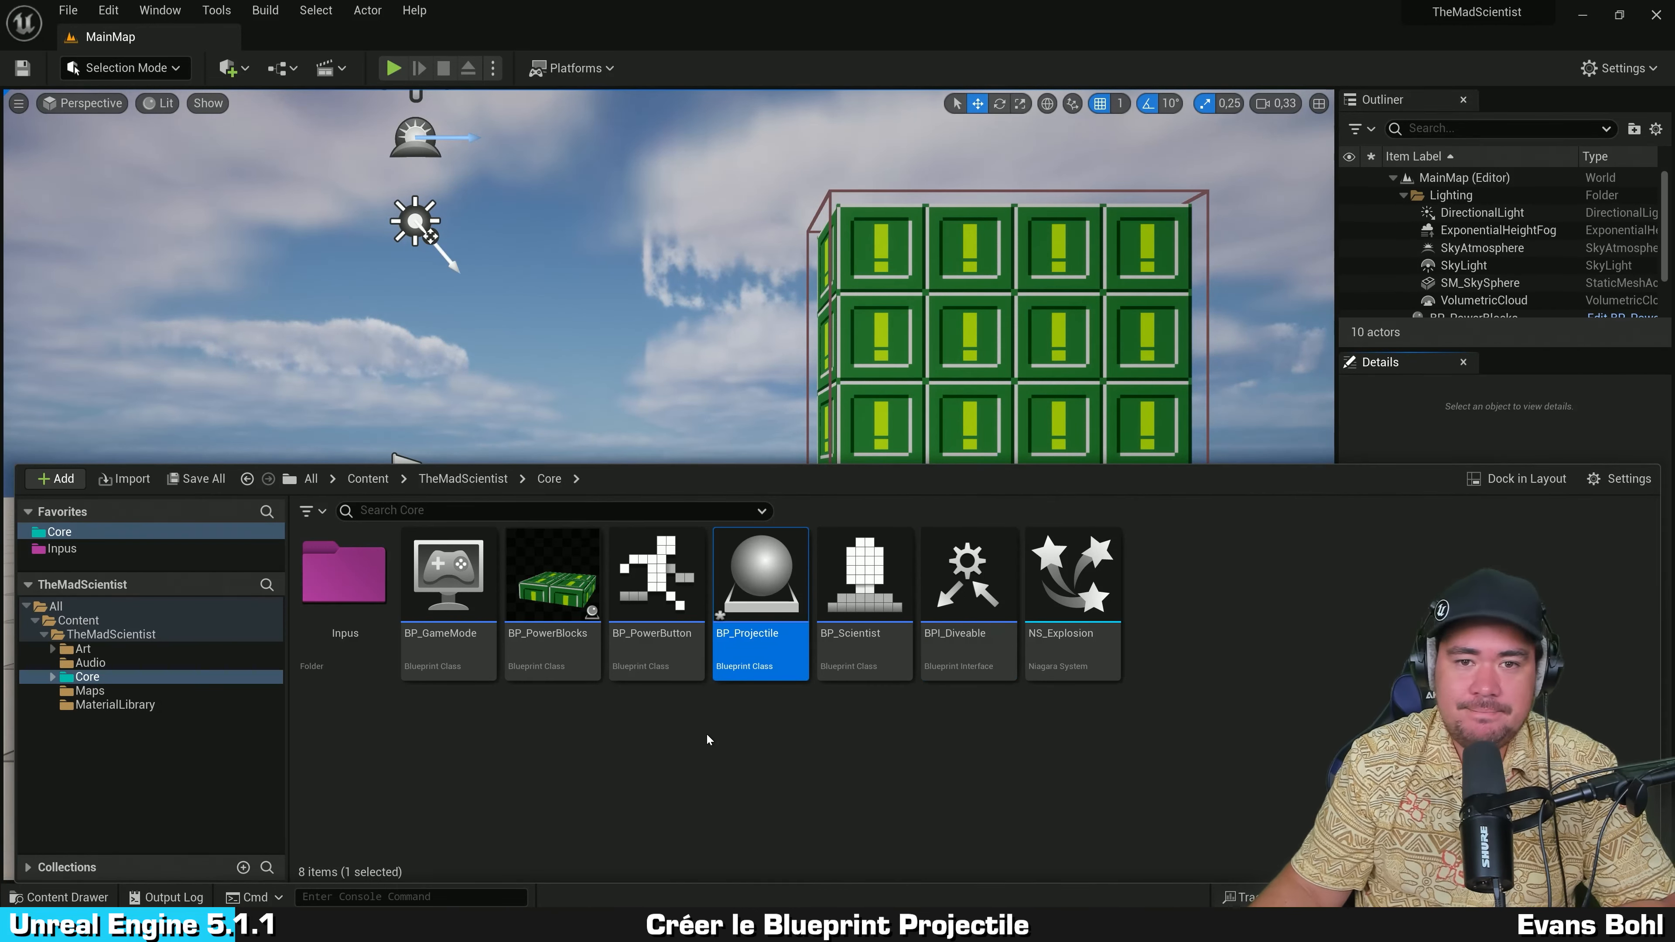
{"action": "key", "text": "Return"}
{"action": "left_click", "coordinate": [594, 225]}
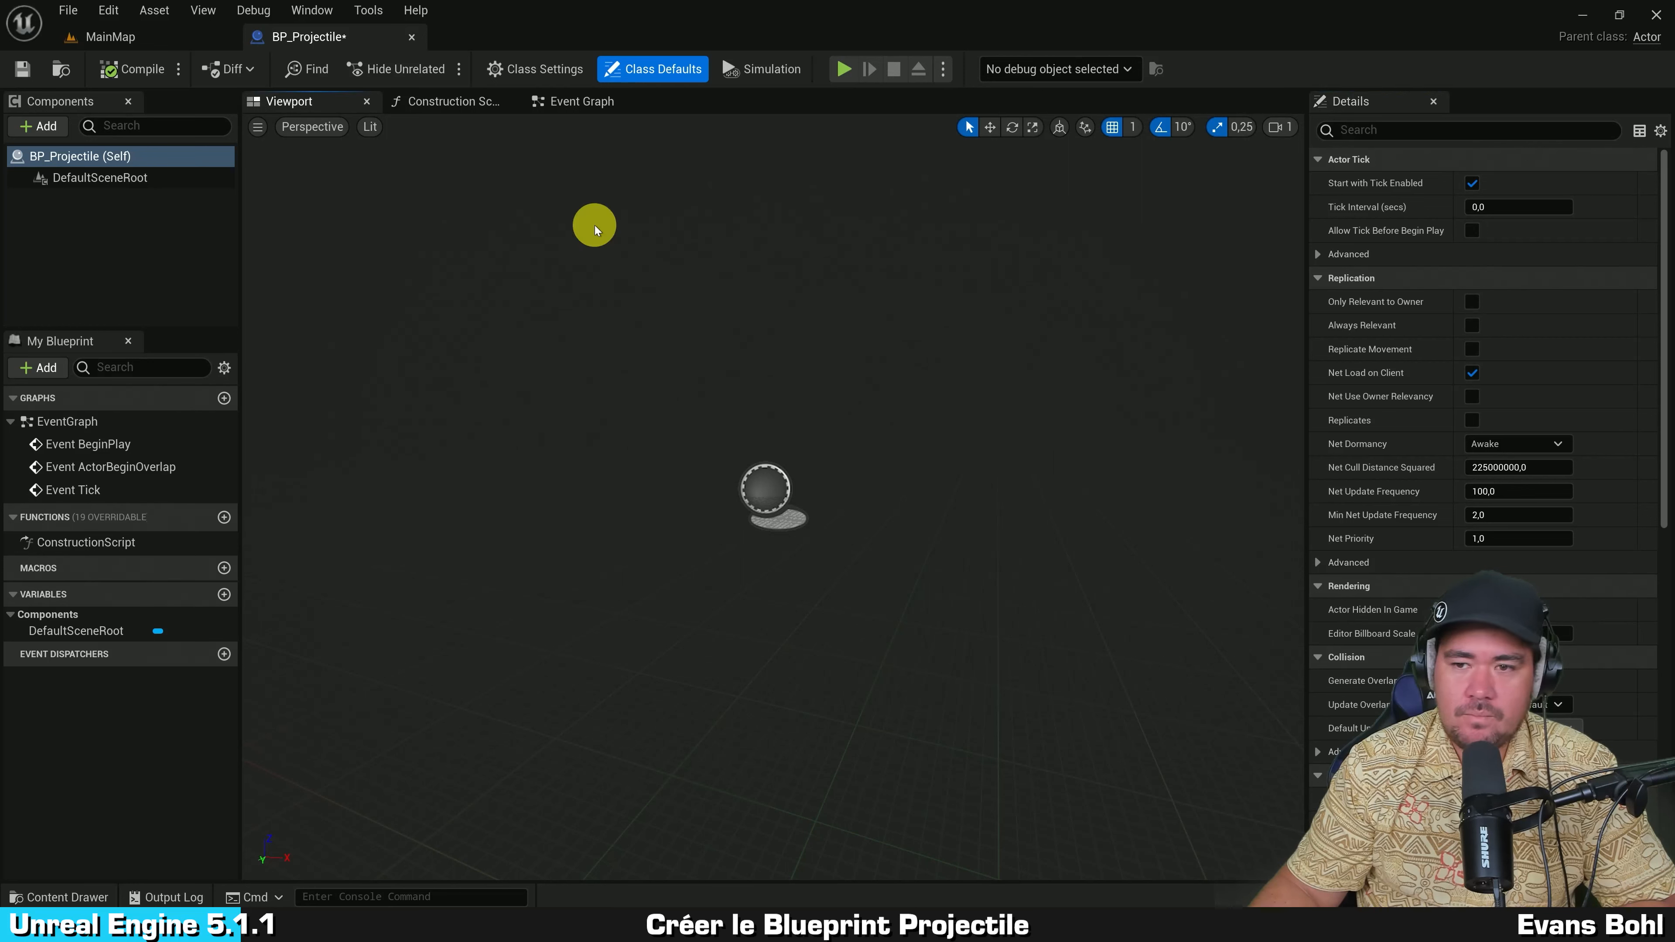
Step: Add a Sphere Collision component to BP_Projectile and make it the root in place of DefaultSceneRoot
{"action": "left_click", "coordinate": [54, 127]}
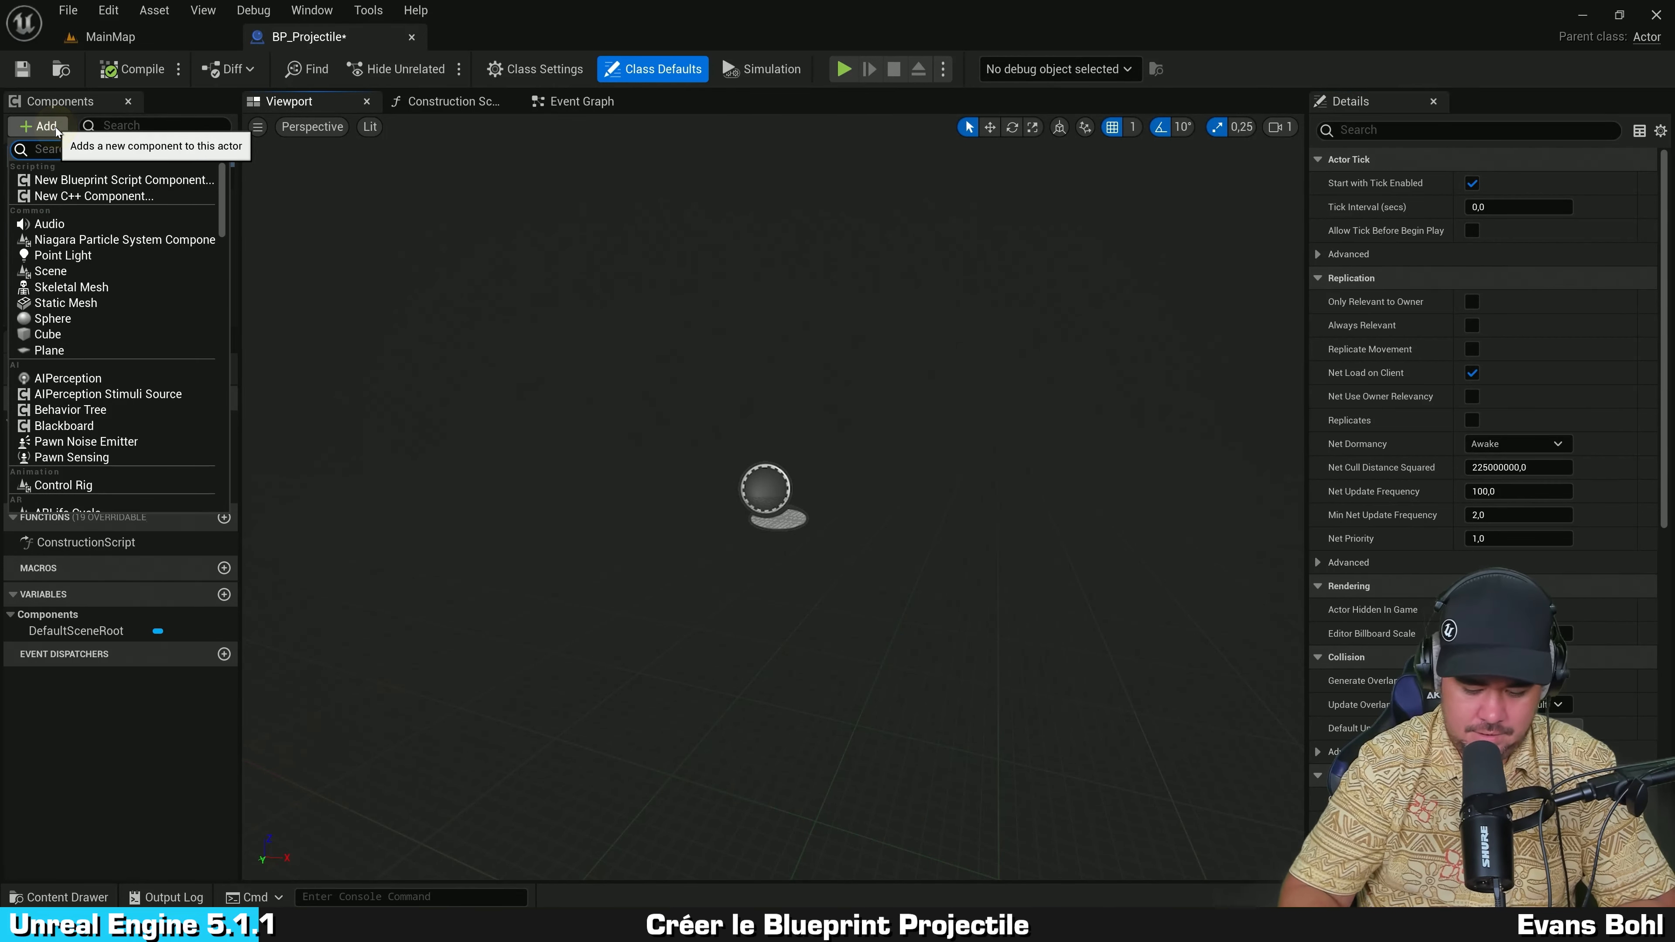
{"action": "type", "text": "collision"}
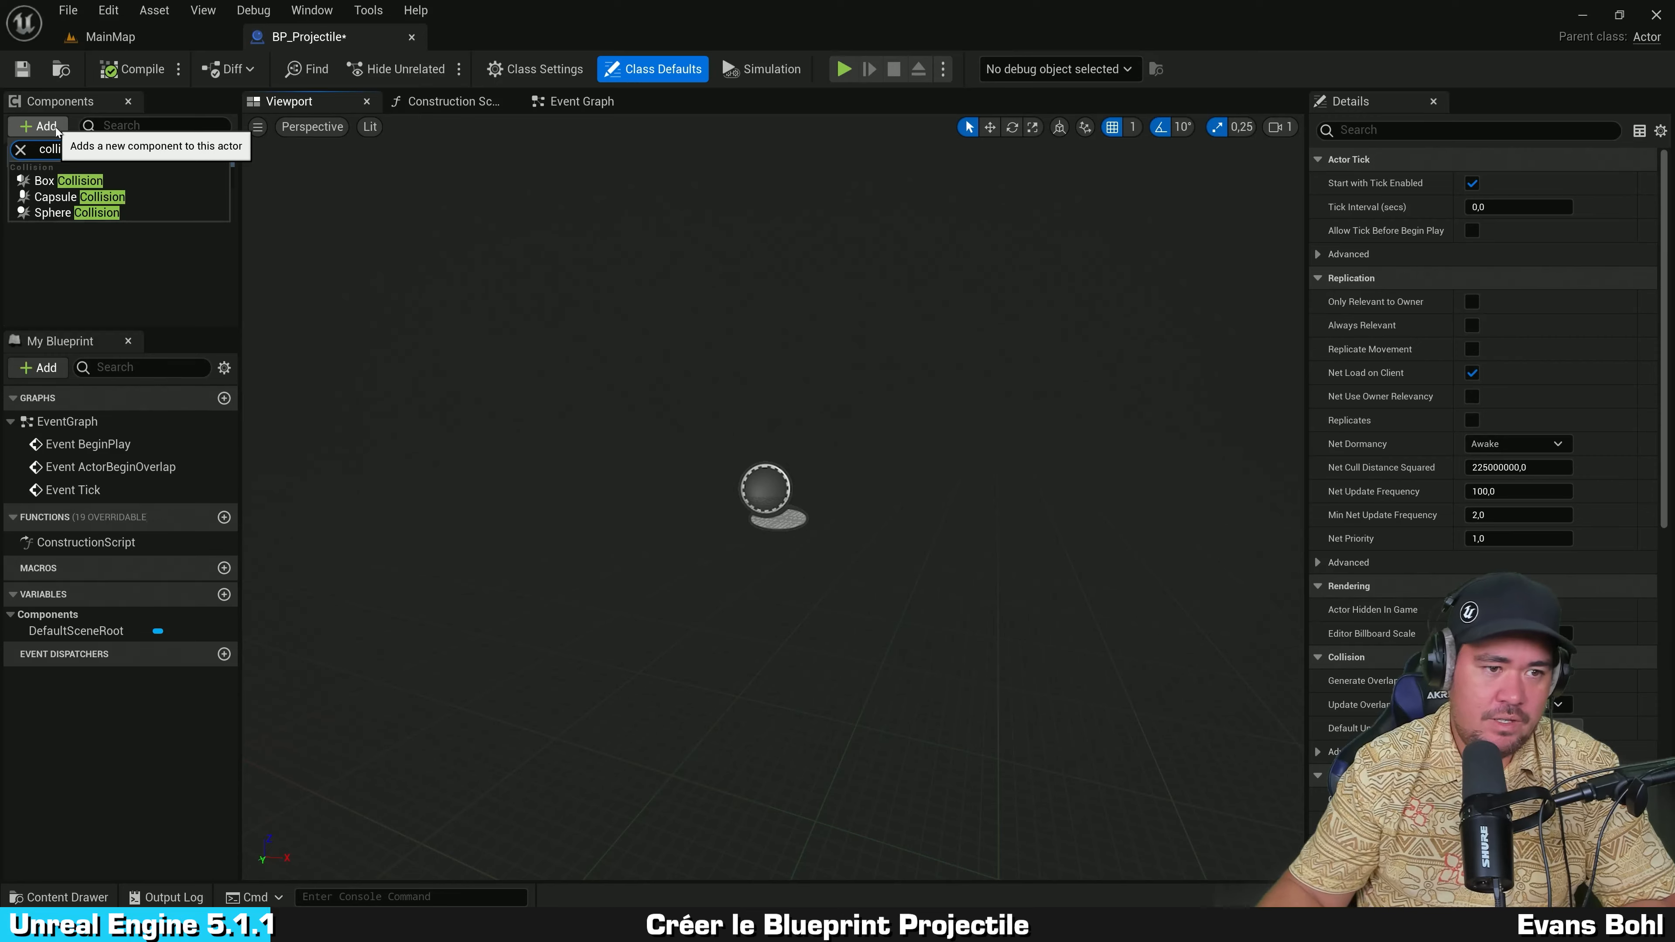
{"action": "left_click", "coordinate": [132, 213]}
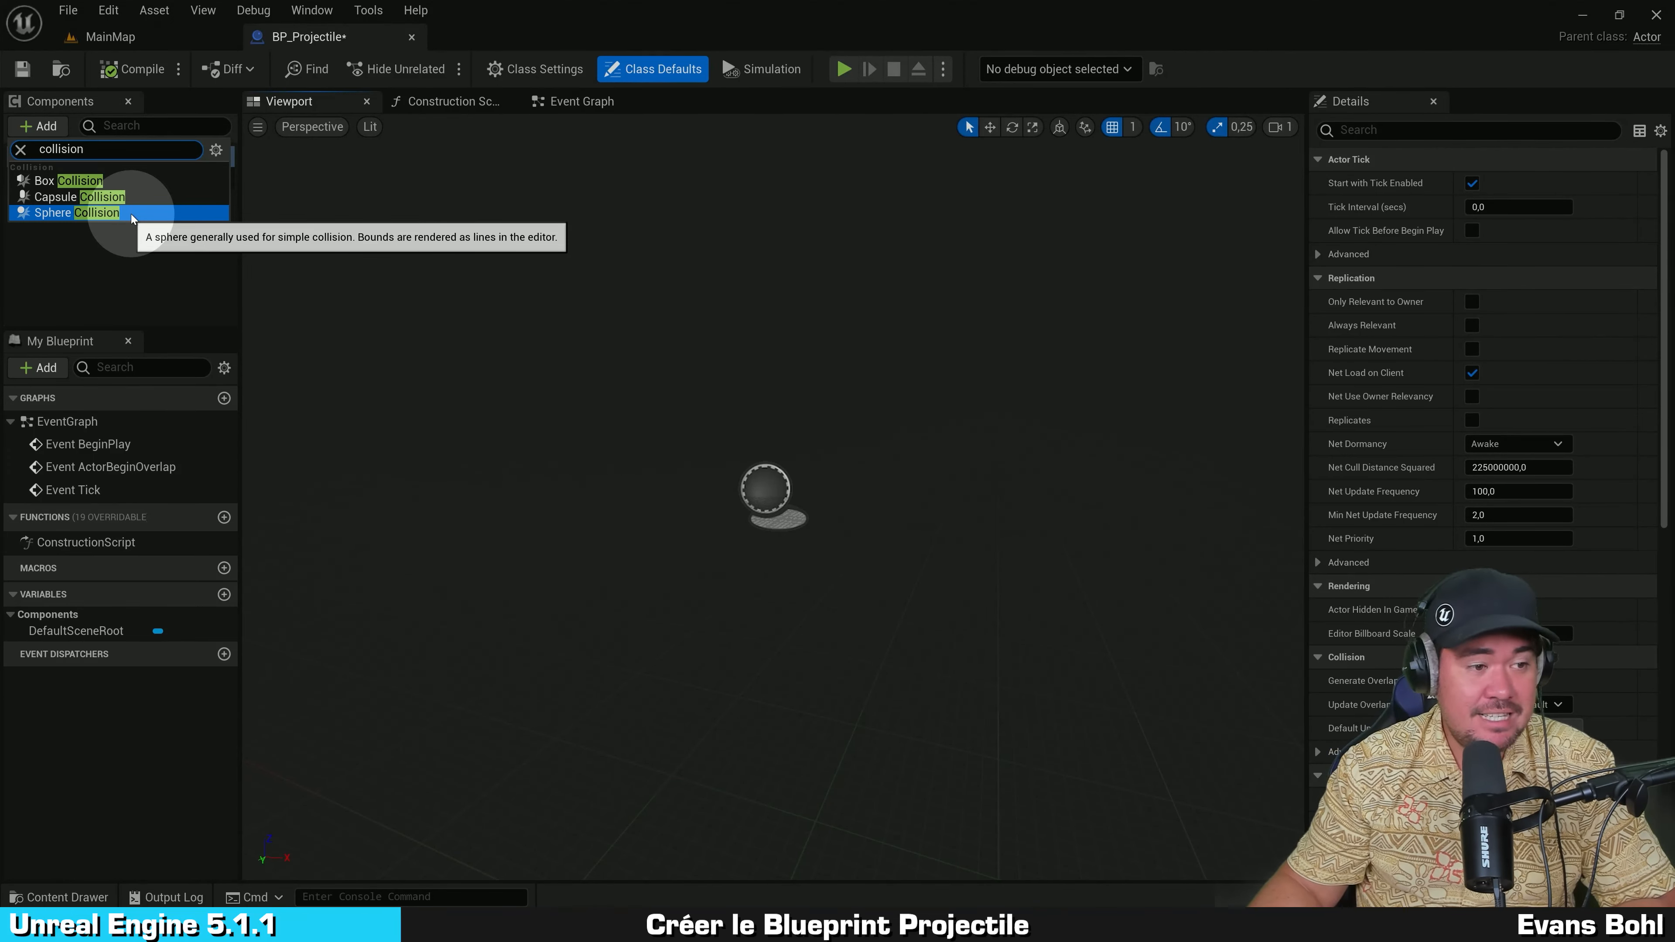
{"action": "left_click", "coordinate": [102, 213]}
{"action": "left_click", "coordinate": [112, 262]}
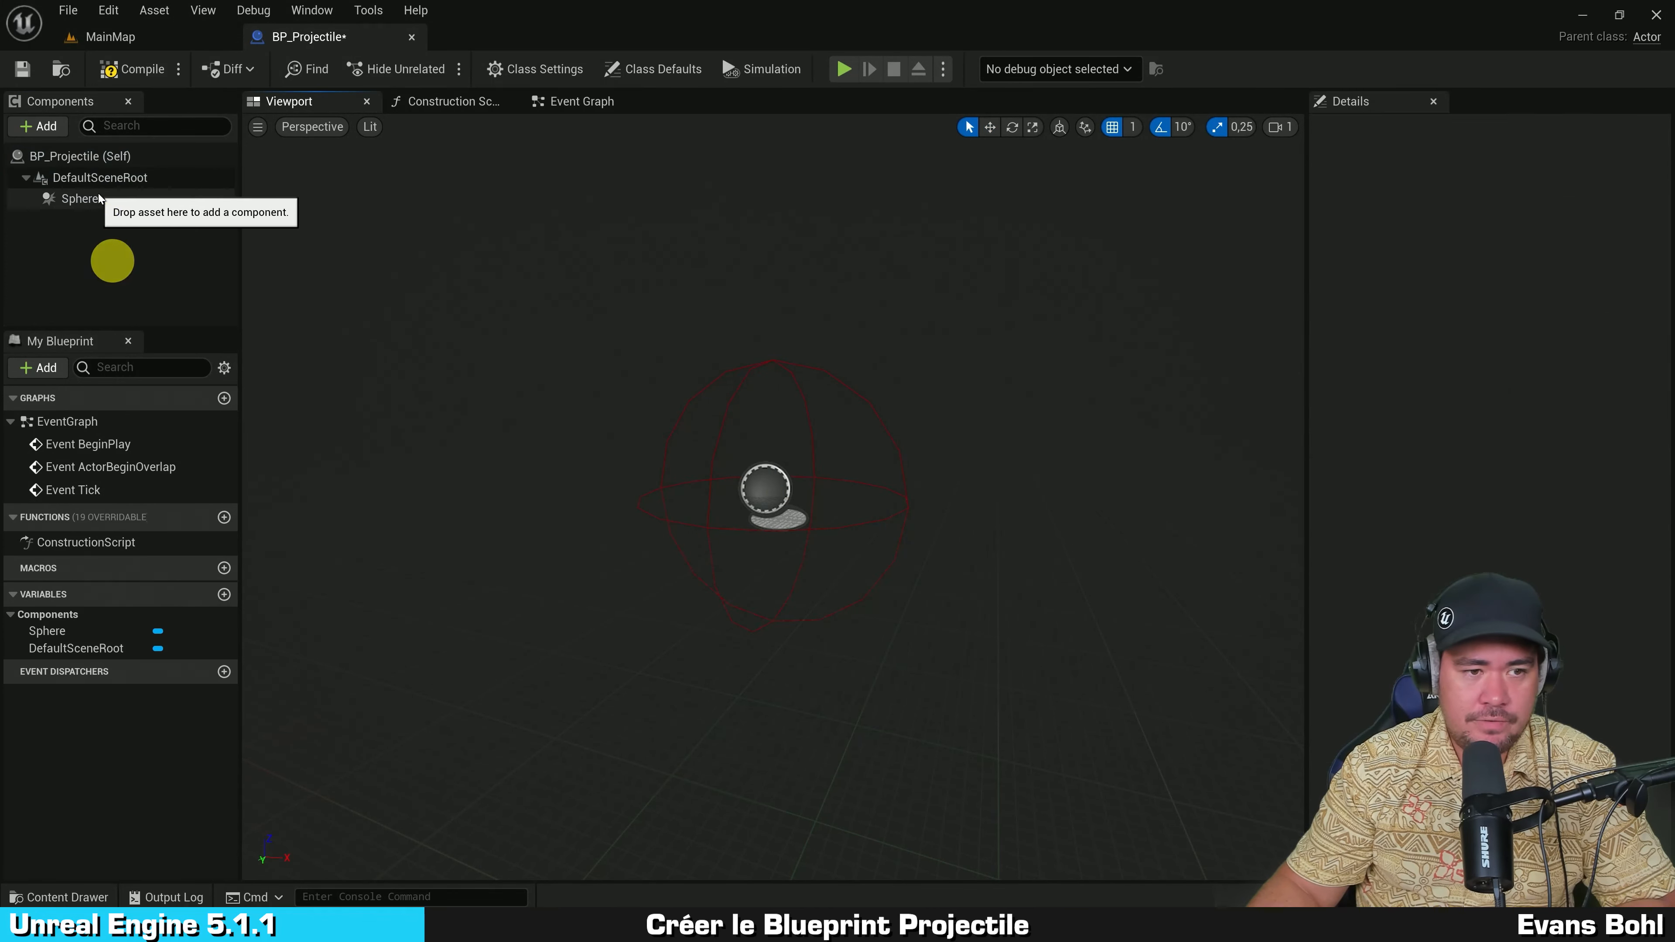
{"action": "left_click", "coordinate": [71, 206]}
{"action": "left_click_drag", "start_coordinate": [71, 208], "coordinate": [105, 178]}
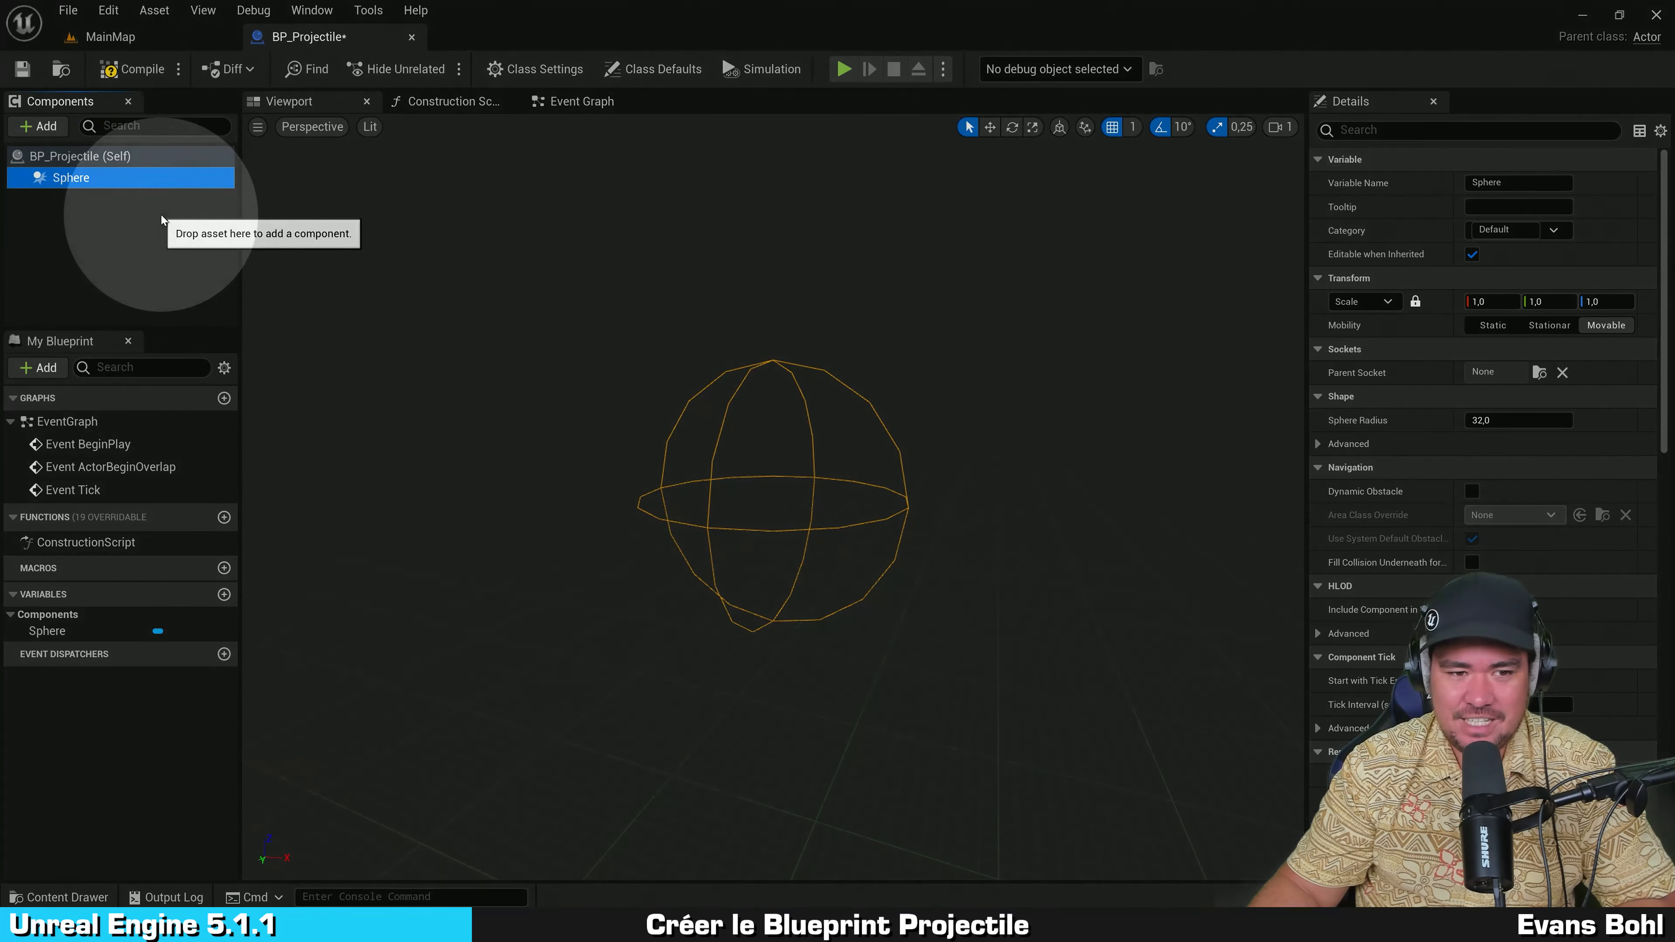
Step: Set the root collision sphere's Sphere Radius to 20
{"action": "left_click", "coordinate": [1506, 420]}
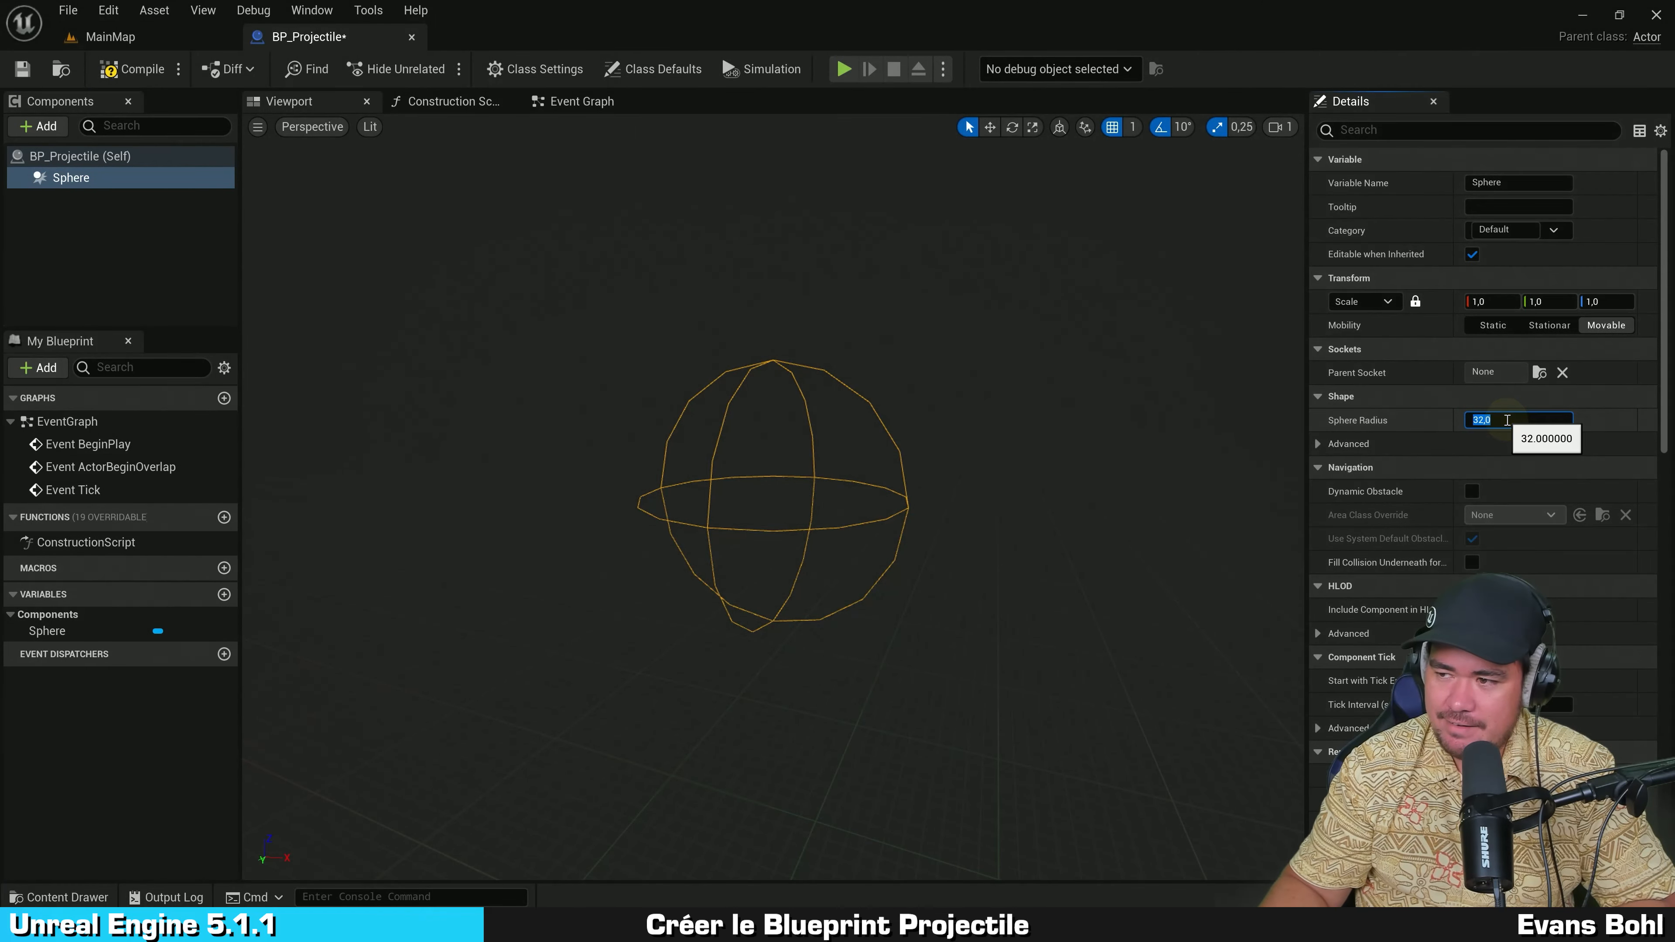
{"action": "key", "text": "Return"}
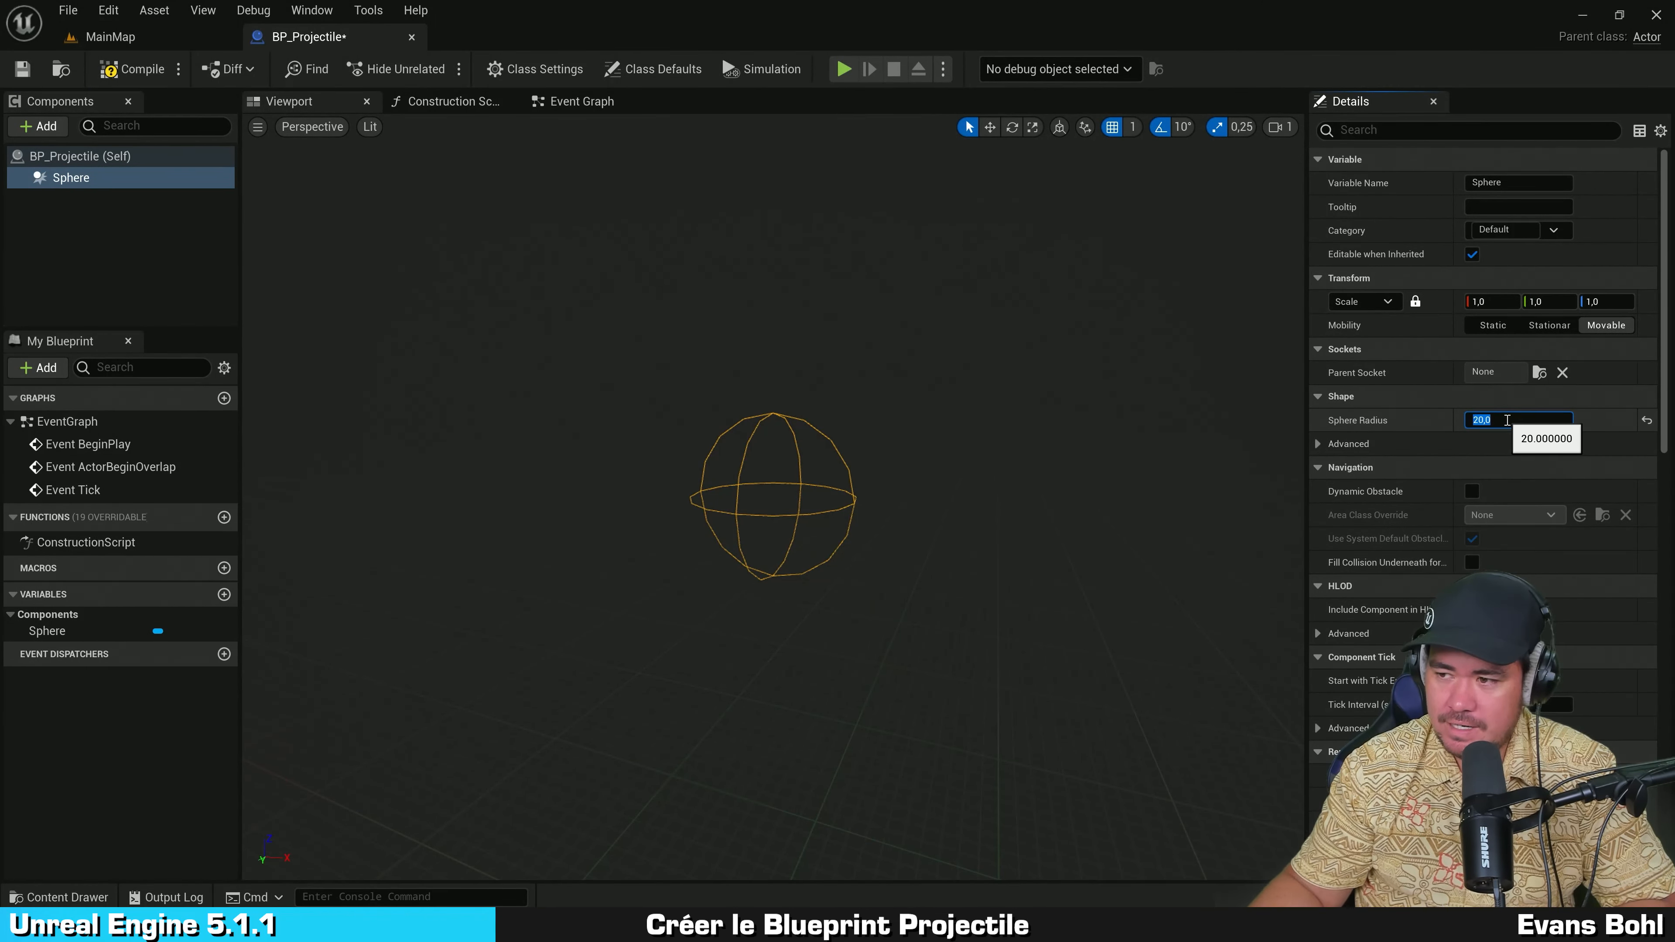
{"action": "left_click", "coordinate": [977, 267]}
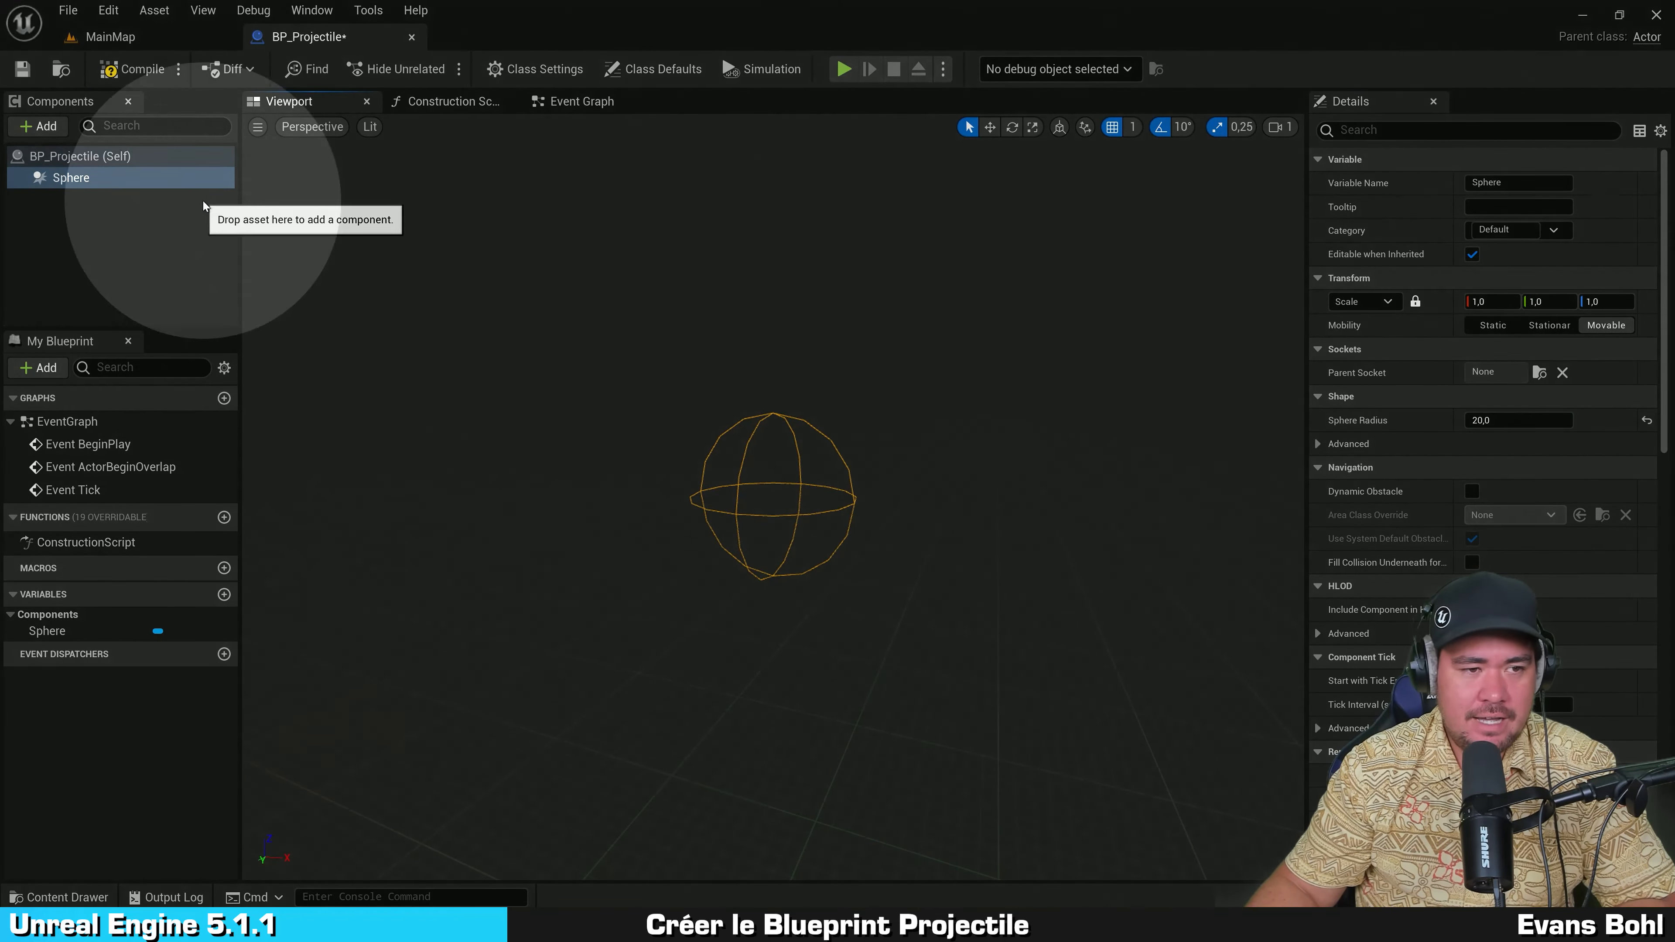
Step: Add a Sphere static mesh component as a child of the collision sphere
{"action": "left_click", "coordinate": [40, 126]}
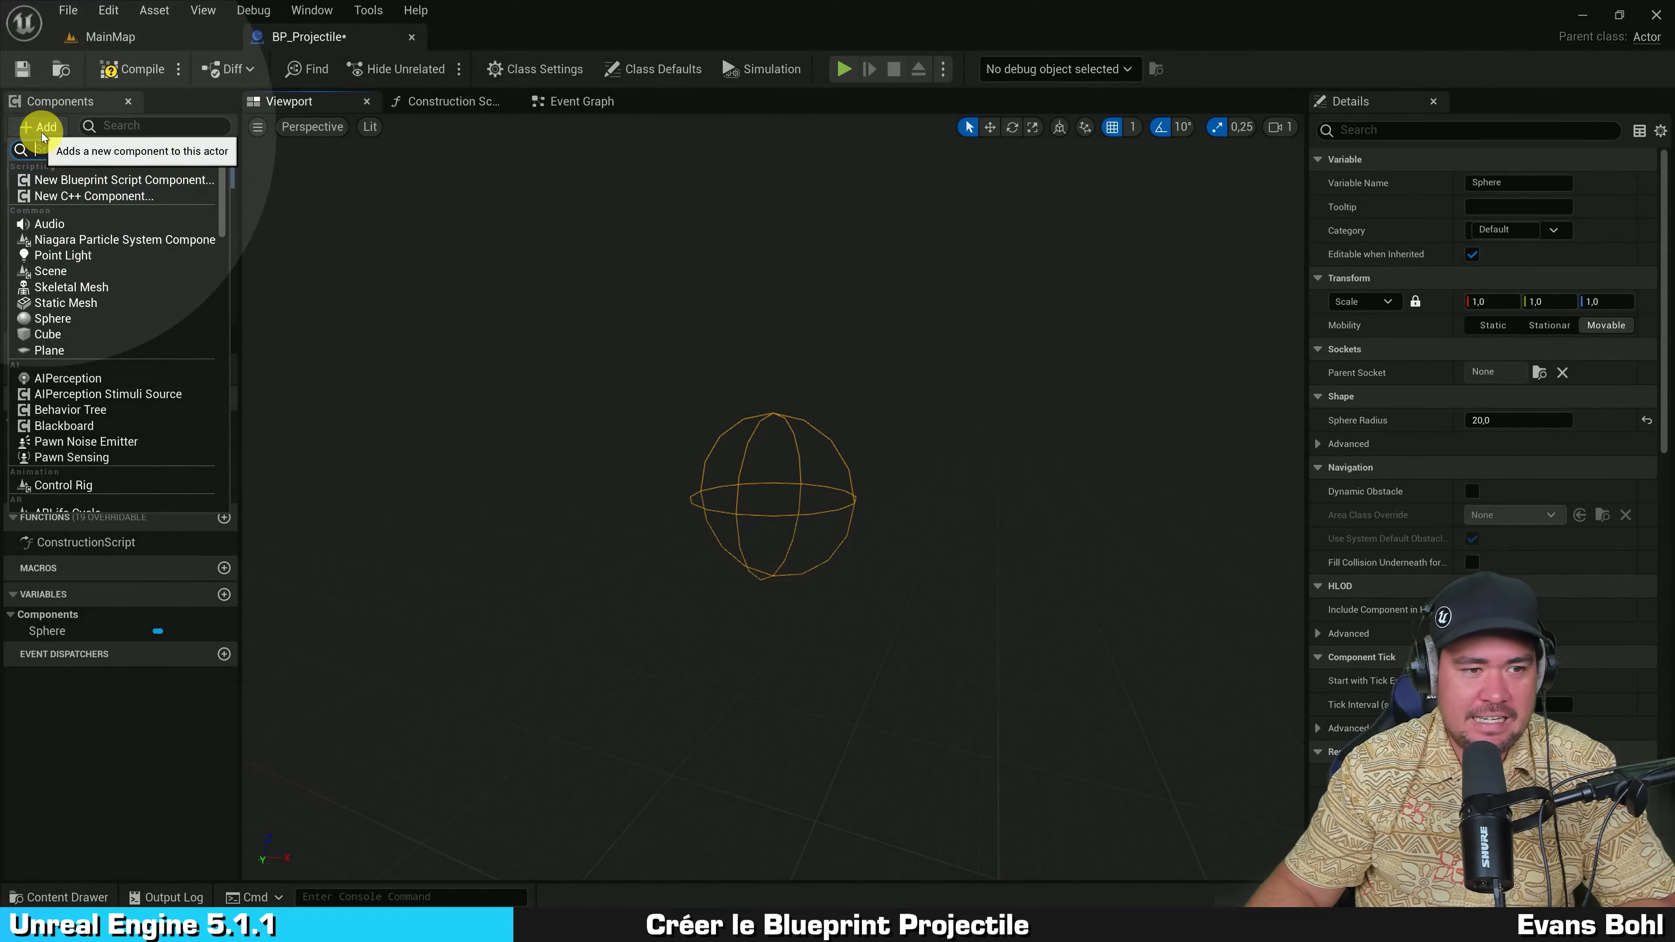
{"action": "left_click", "coordinate": [78, 318]}
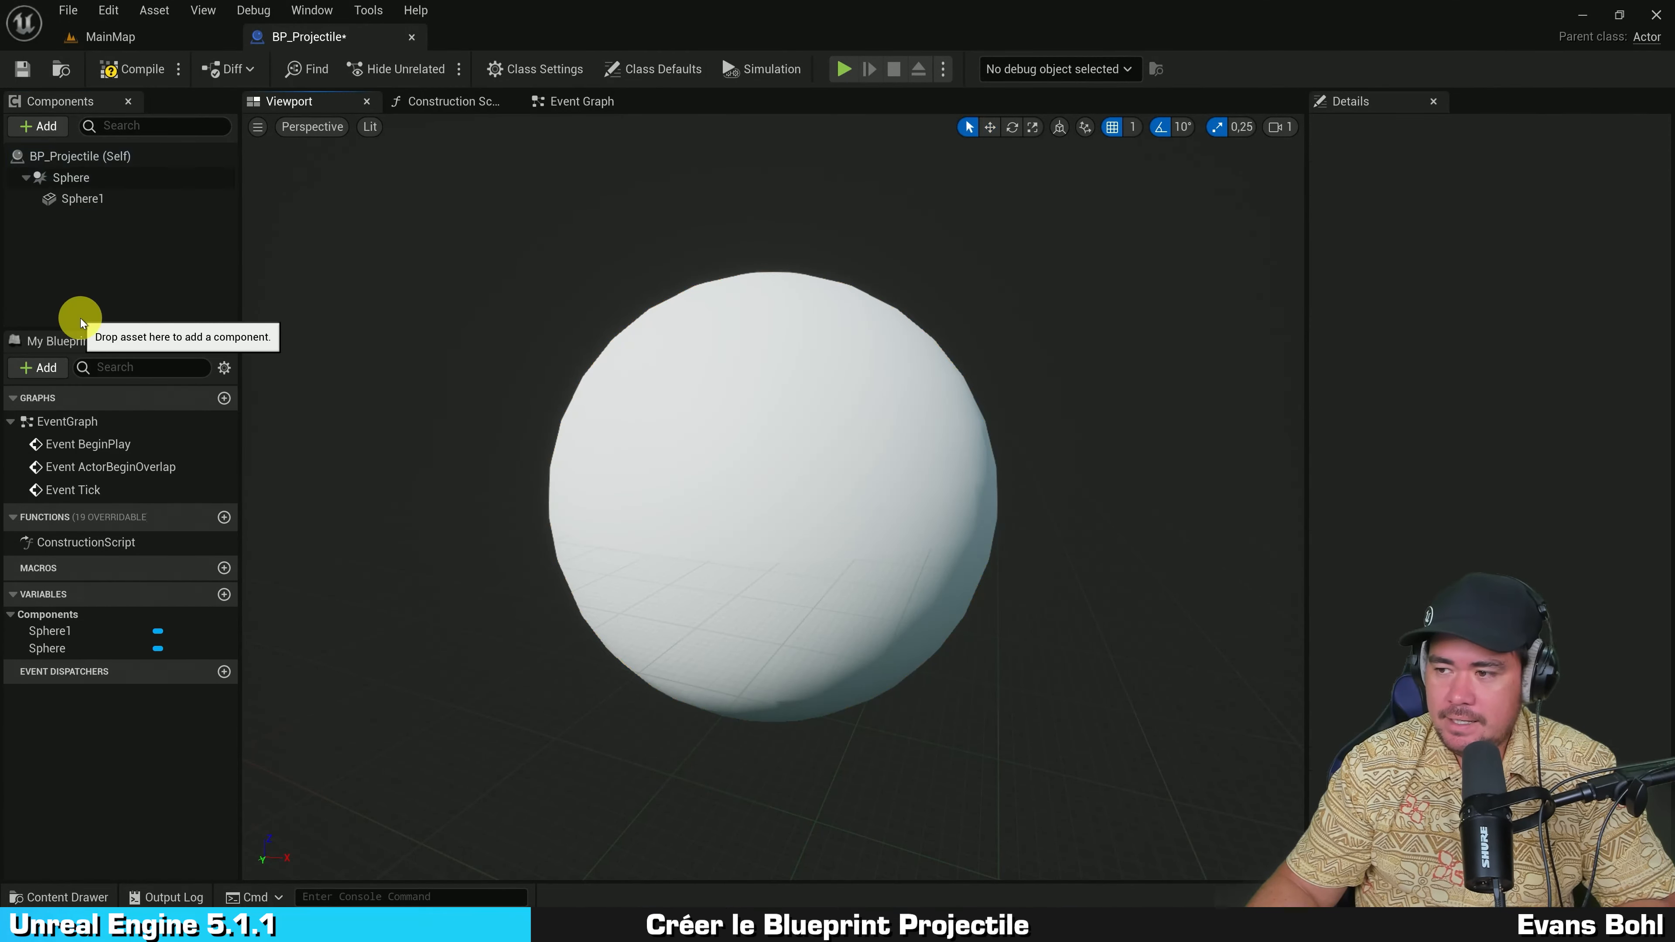
{"action": "left_click", "coordinate": [80, 318]}
Step: Scale the Sphere1 mesh uniformly to 0.35 and check its fit inside the collision sphere from several angles
{"action": "left_click", "coordinate": [76, 200]}
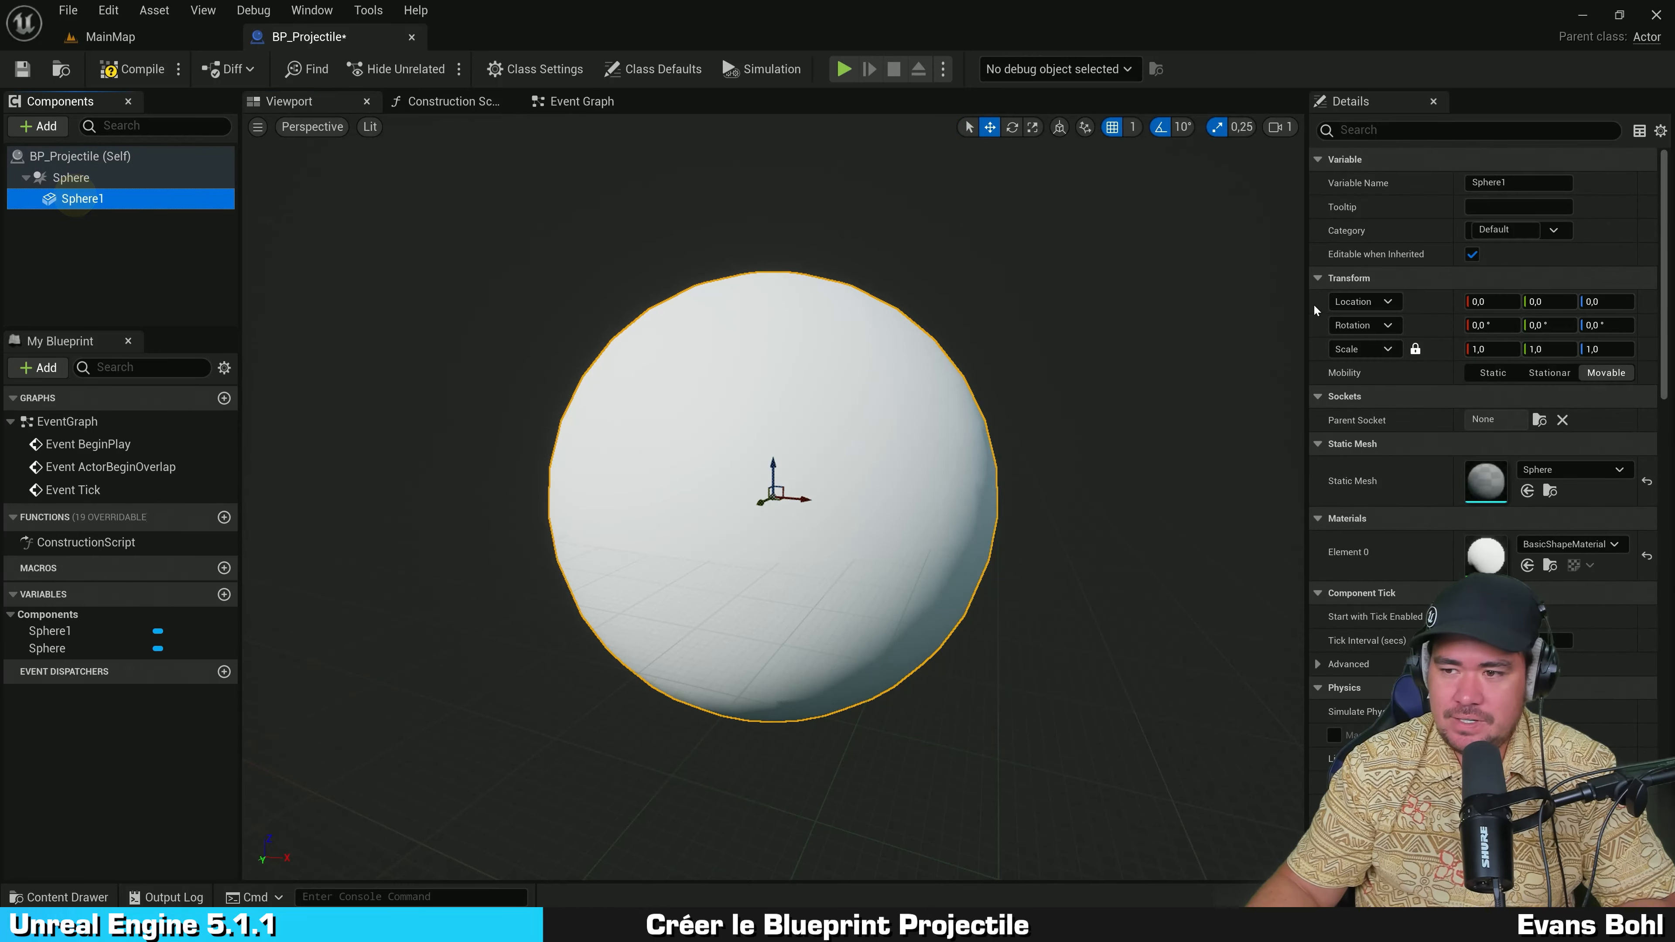
{"action": "left_click", "coordinate": [1491, 349]}
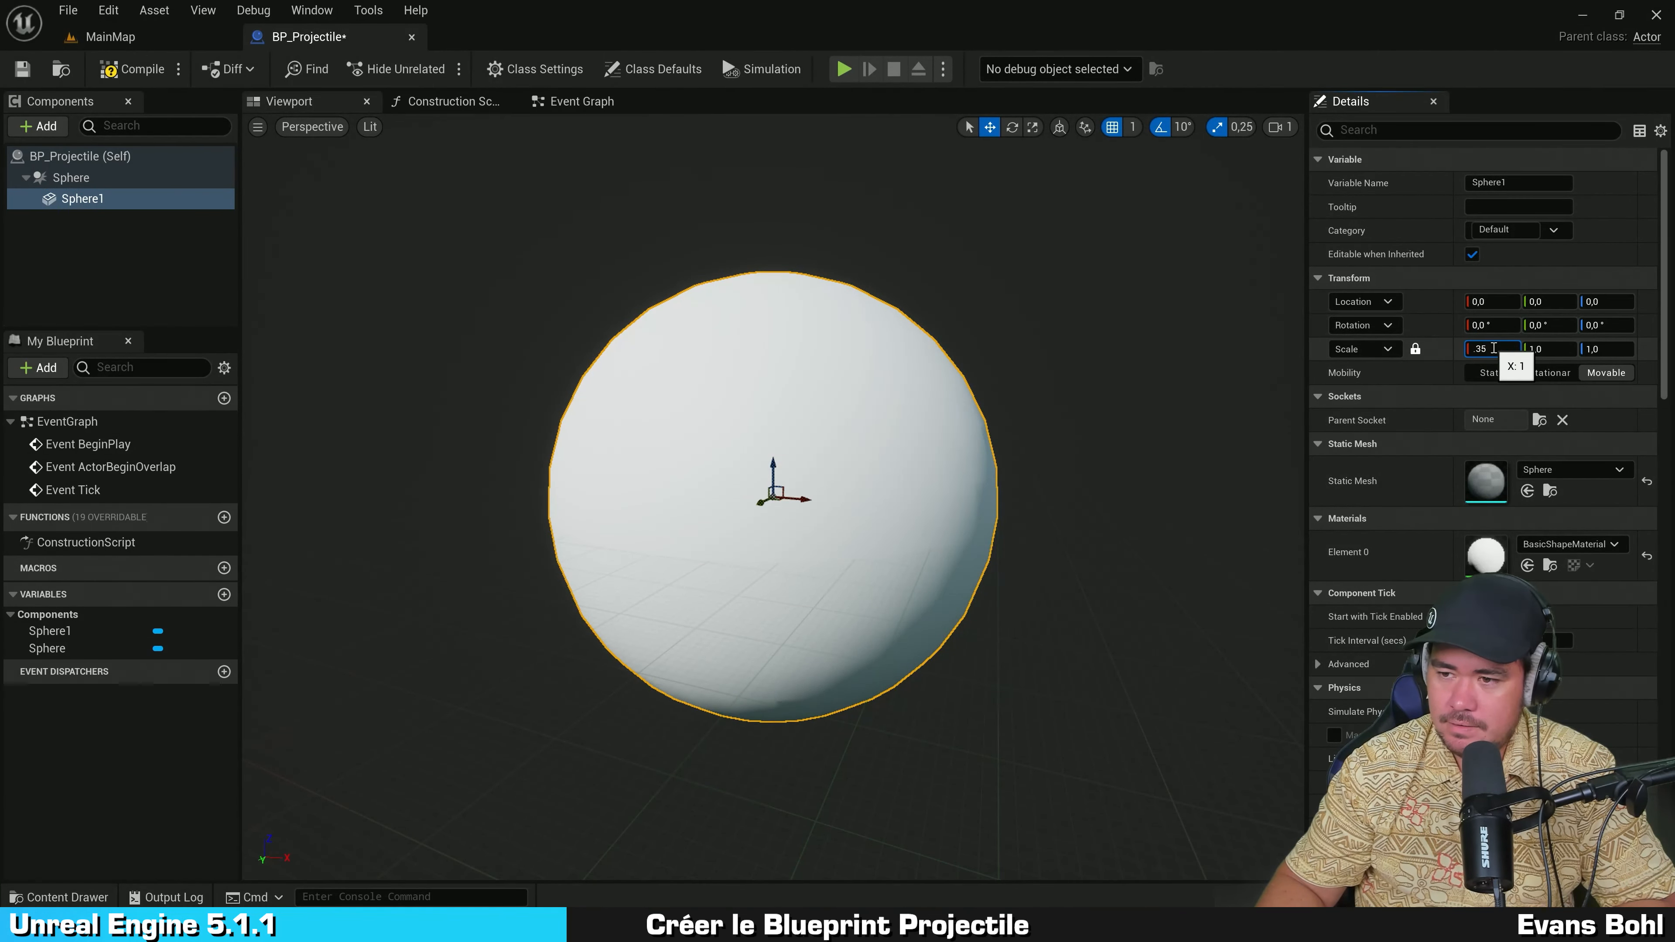
{"action": "type", "text": ".35"}
{"action": "key", "text": "Return"}
{"action": "left_click", "coordinate": [965, 370]}
{"action": "left_click", "coordinate": [823, 475]}
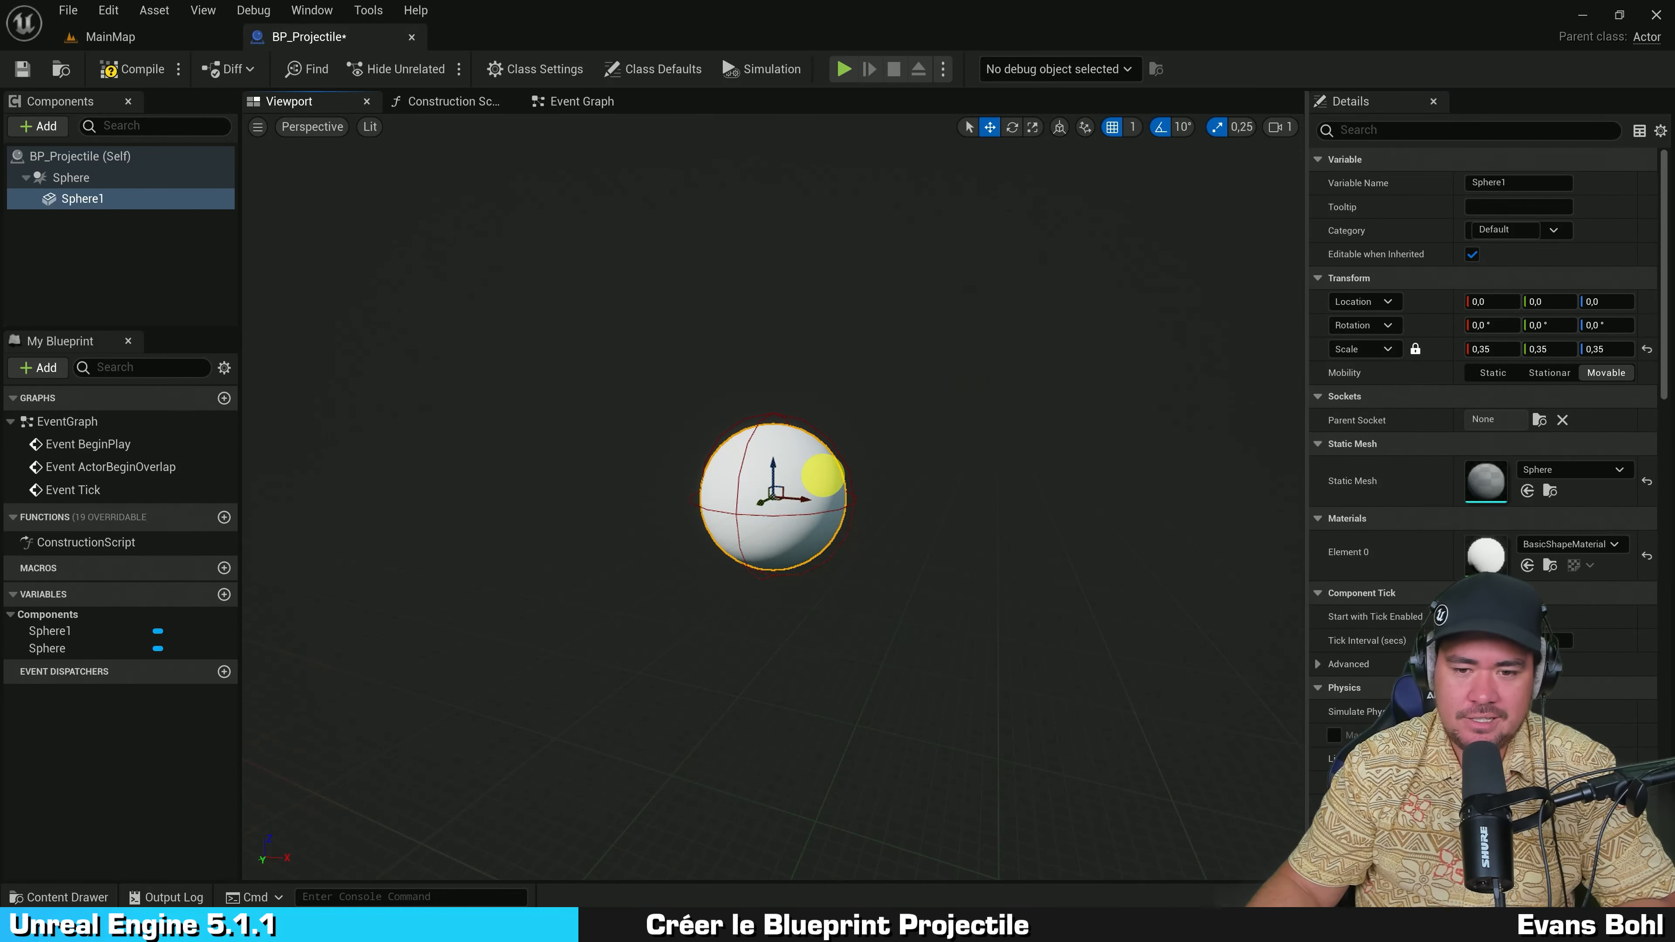
{"action": "key", "text": "f"}
{"action": "scroll", "coordinate": [600, 485], "scroll_direction": "down", "scroll_amount": 5}
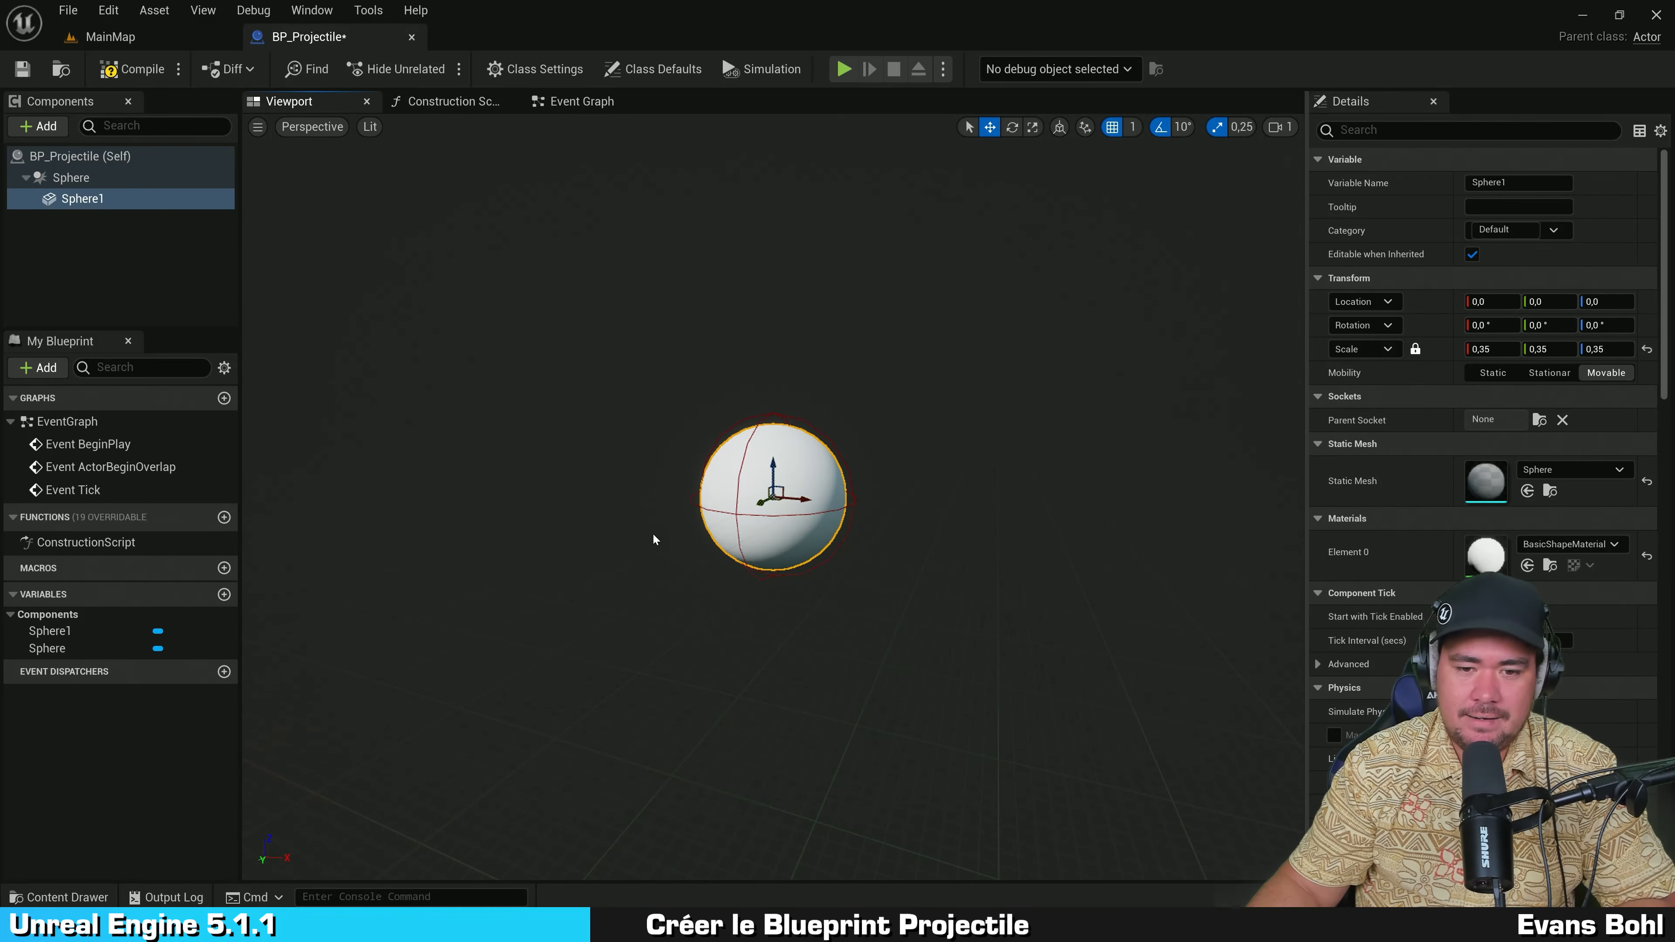
{"action": "left_click_drag", "start_coordinate": [686, 528], "coordinate": [891, 489], "text": "alt"}
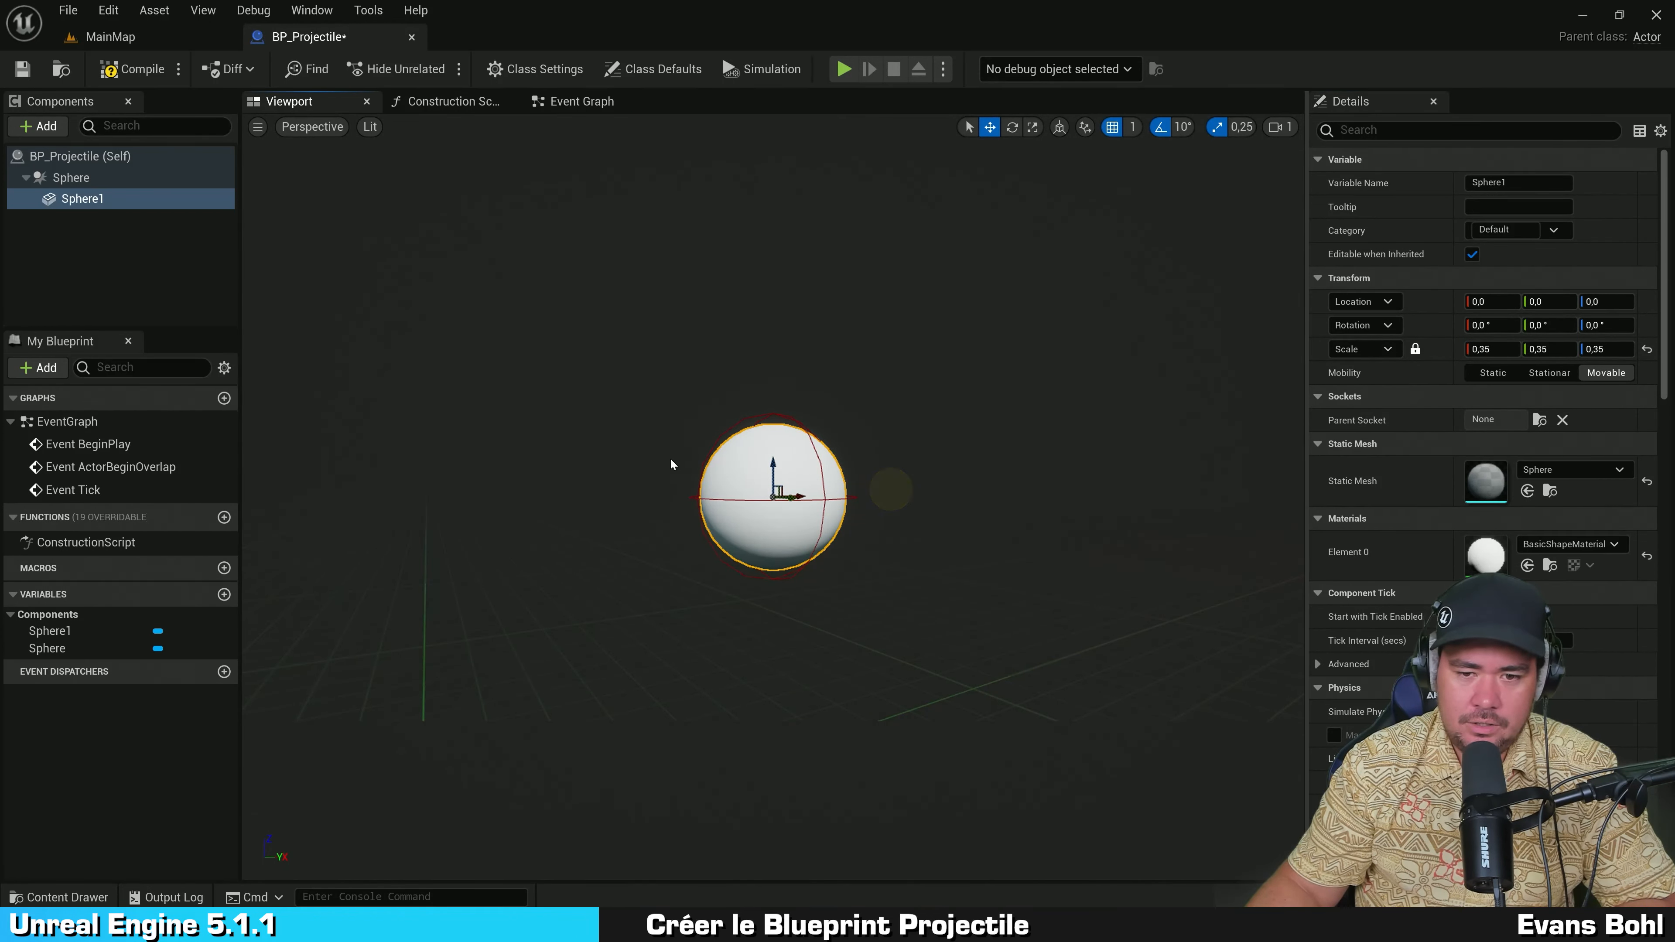
{"action": "left_click", "coordinate": [759, 412]}
{"action": "left_click_drag", "start_coordinate": [942, 423], "coordinate": [819, 439], "text": "alt"}
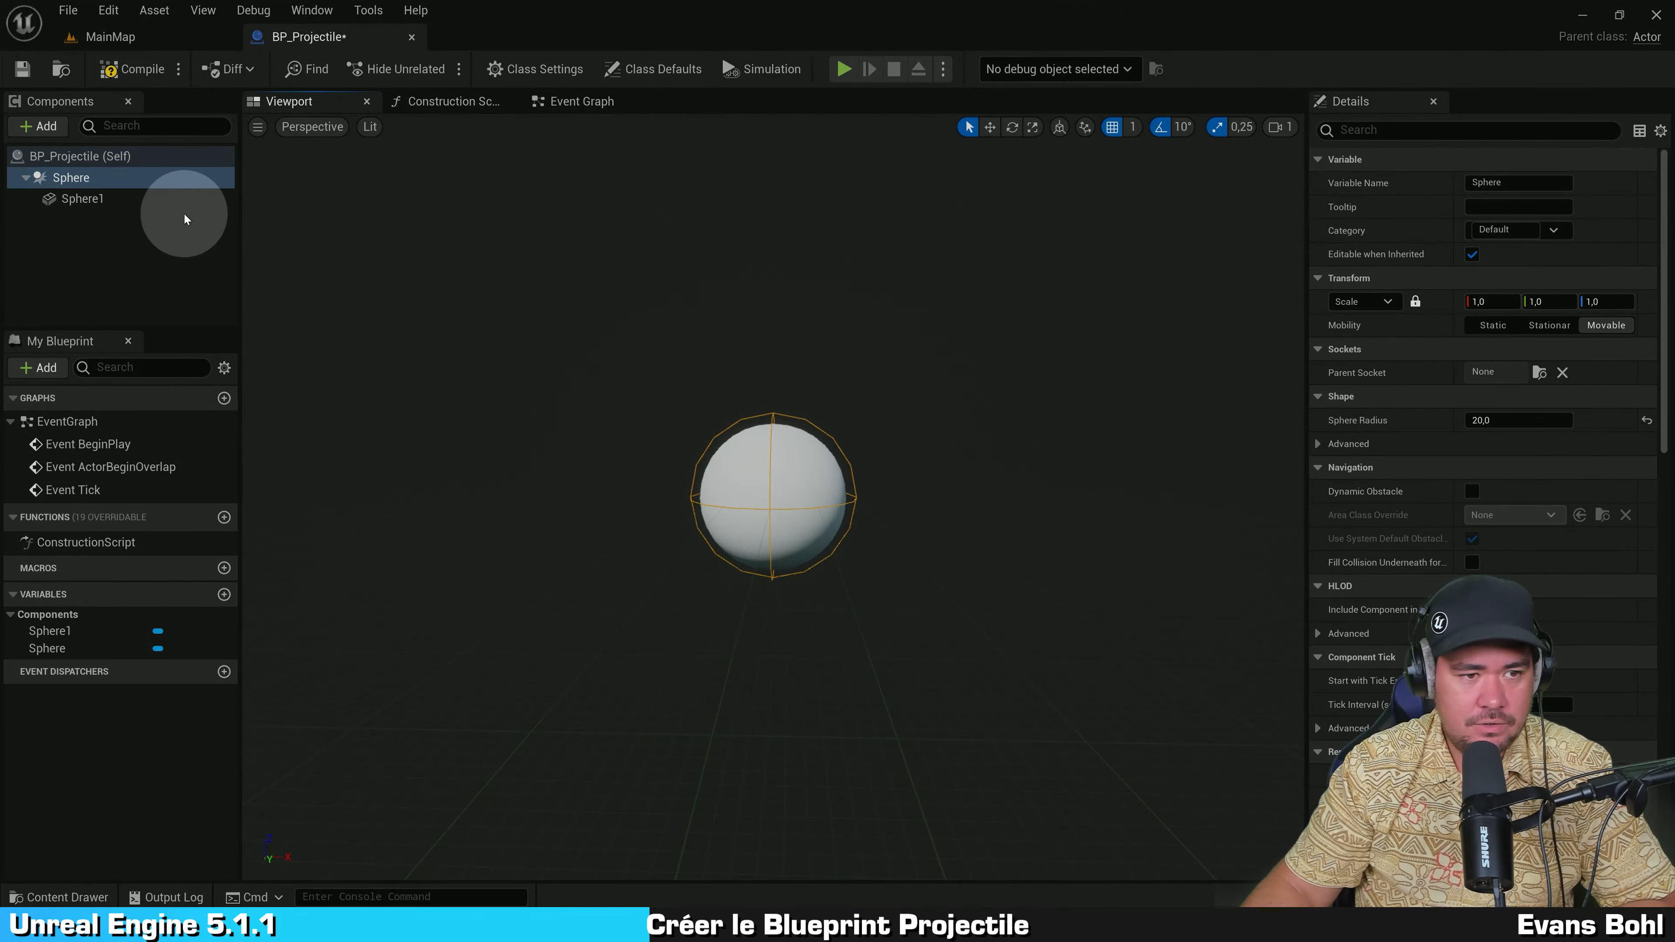
Step: Disable collision on the Sphere1 mesh: turn off Generate Overlap Events, set Can Character Step Up On to No and Collision Presets to NoCollision
{"action": "left_click", "coordinate": [86, 199]}
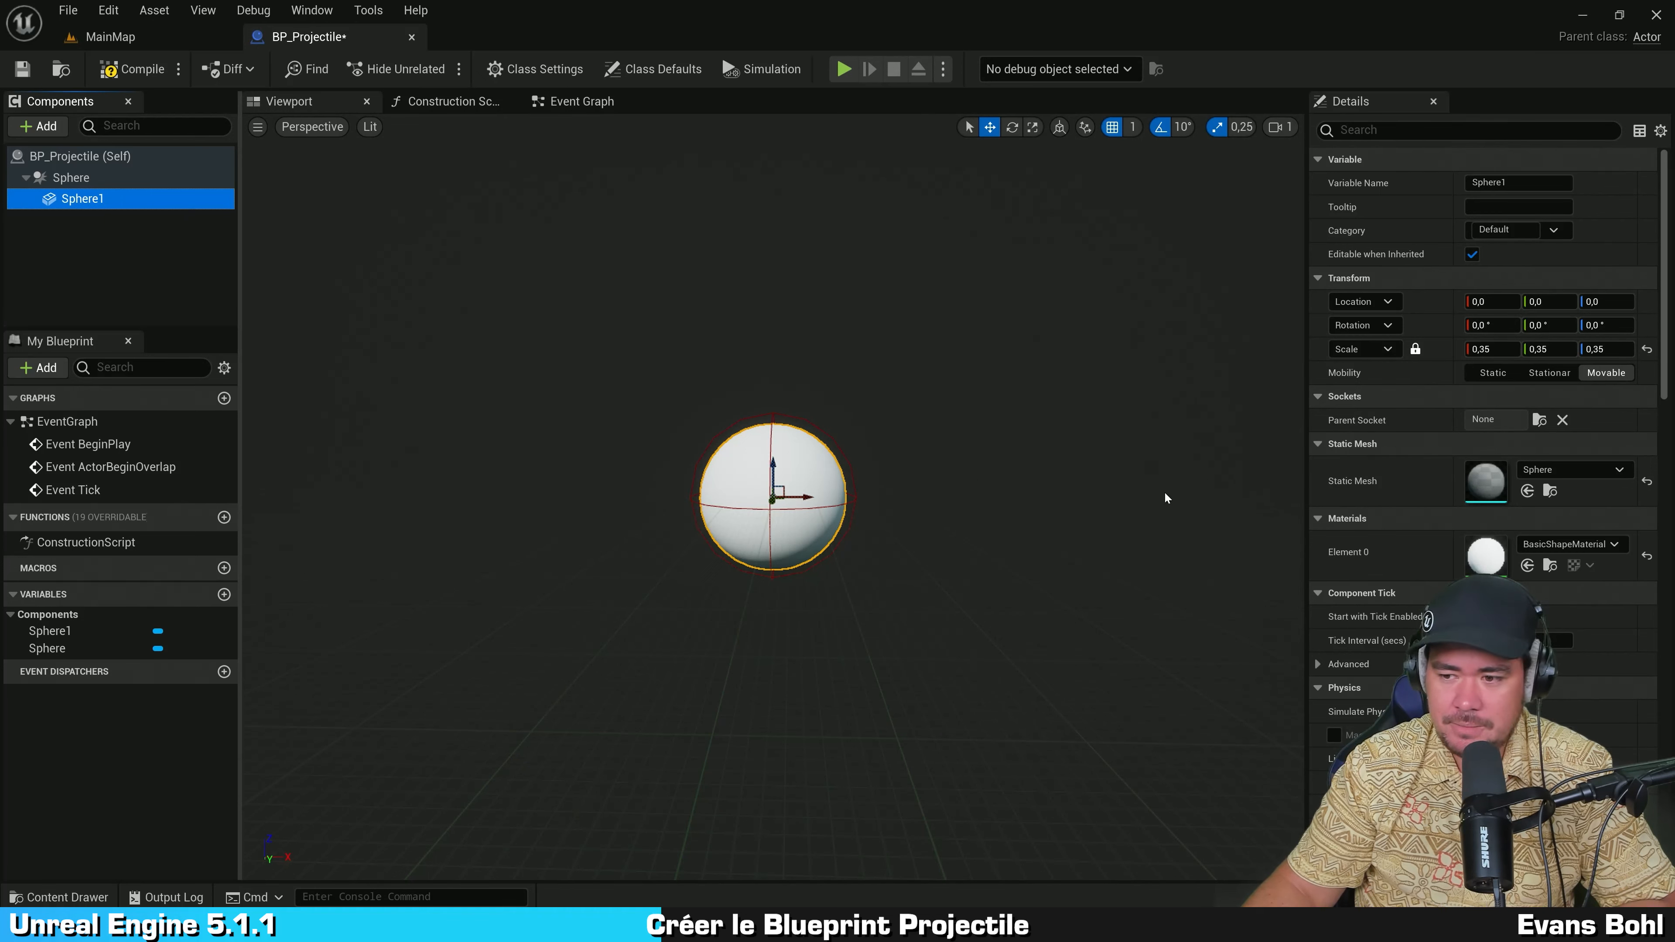
{"action": "scroll", "coordinate": [1423, 353], "scroll_direction": "down", "scroll_amount": 10}
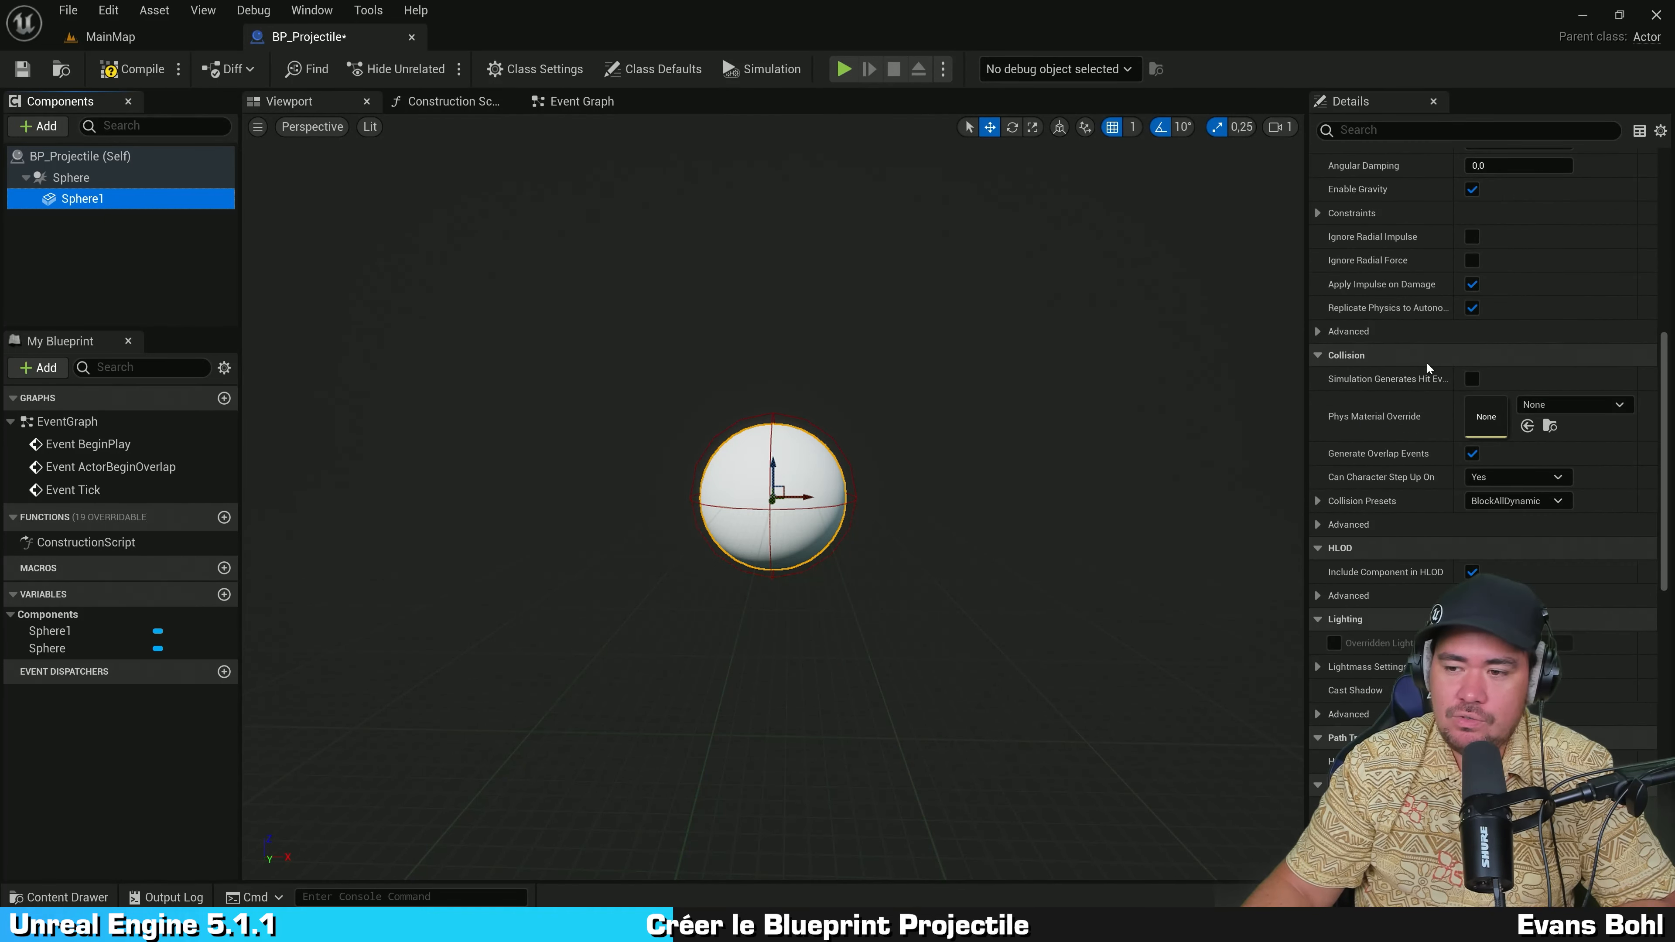
{"action": "scroll", "coordinate": [1426, 362], "scroll_direction": "down", "scroll_amount": 5}
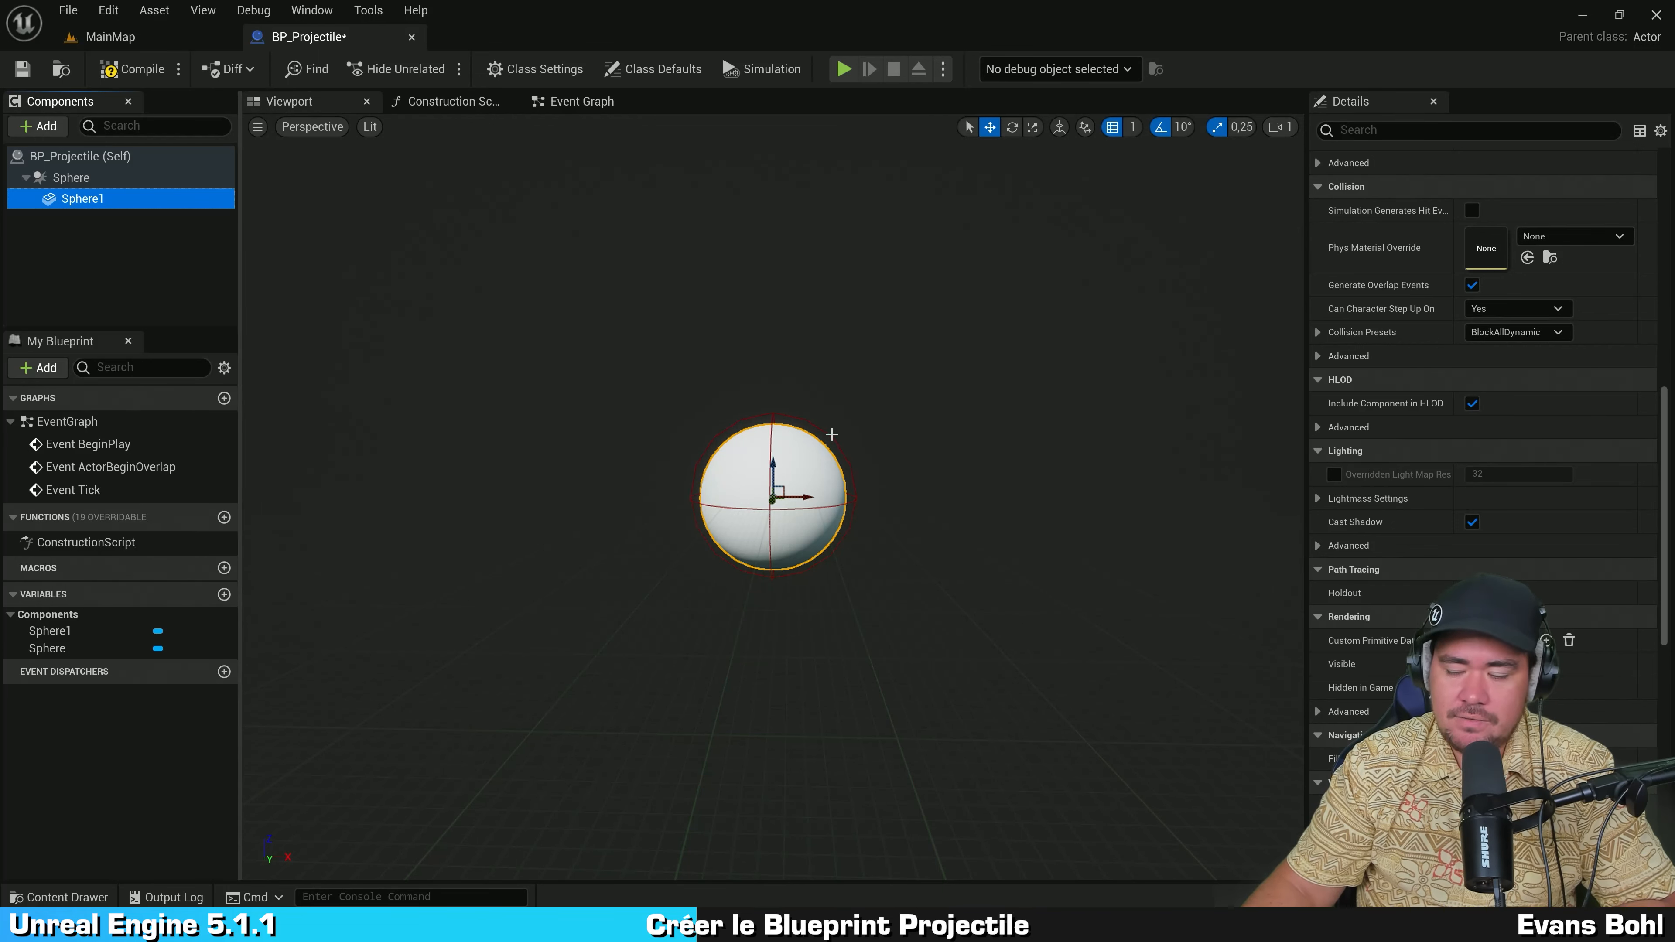
{"action": "scroll", "coordinate": [1398, 198], "scroll_direction": "down", "scroll_amount": 1}
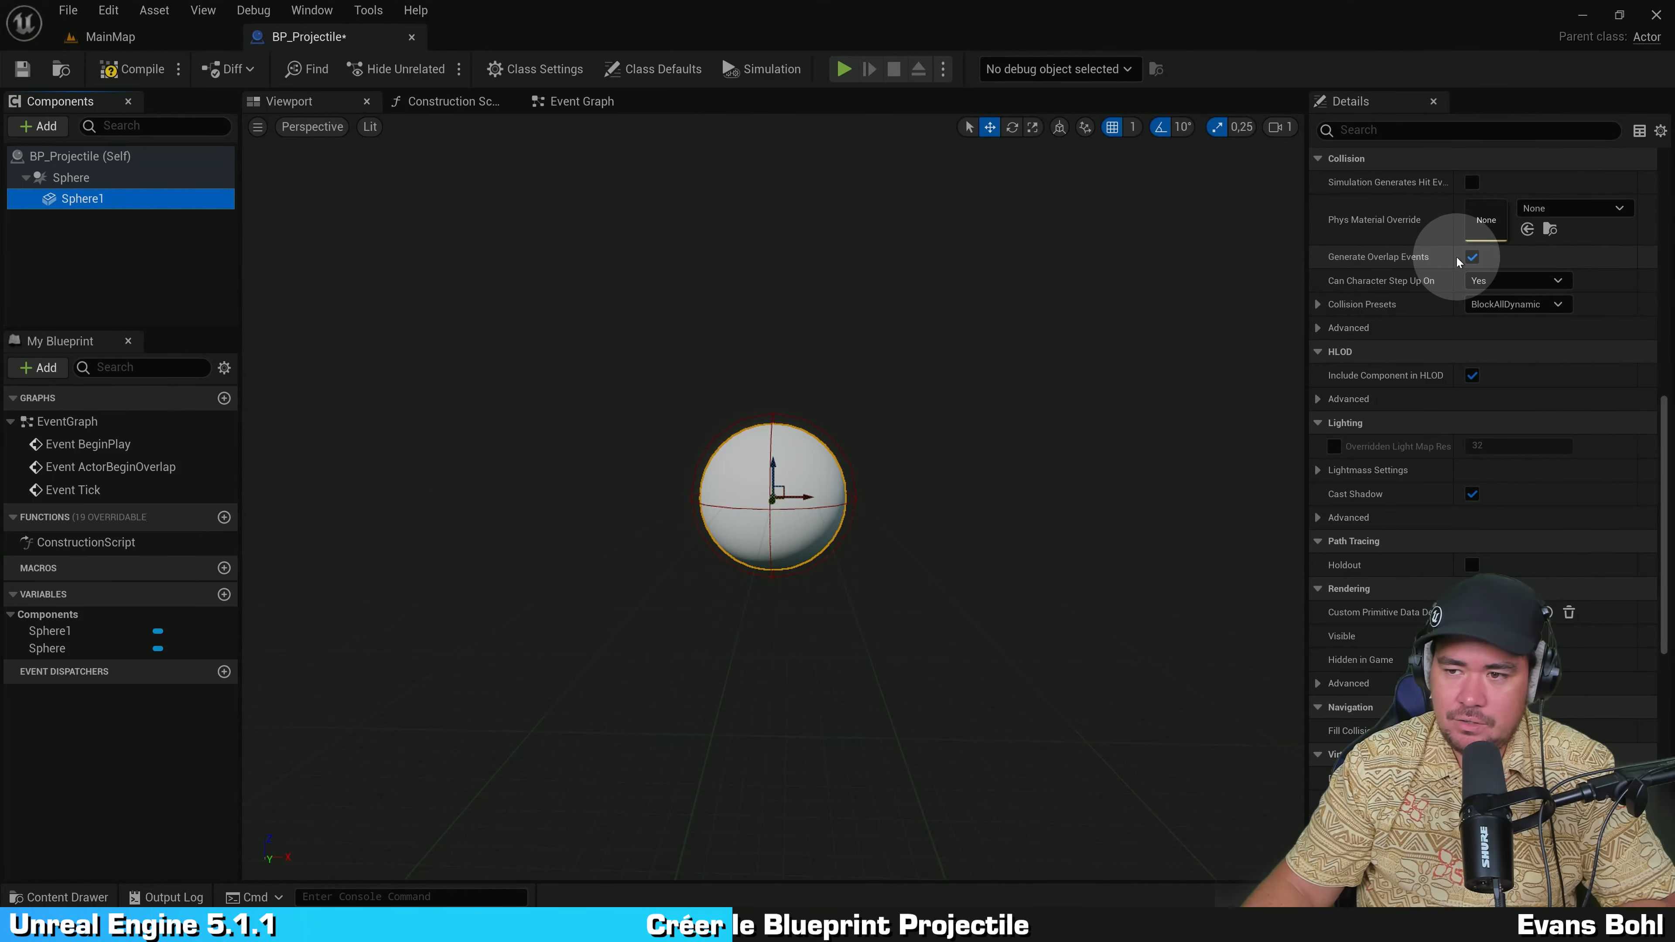
{"action": "left_click", "coordinate": [1472, 258]}
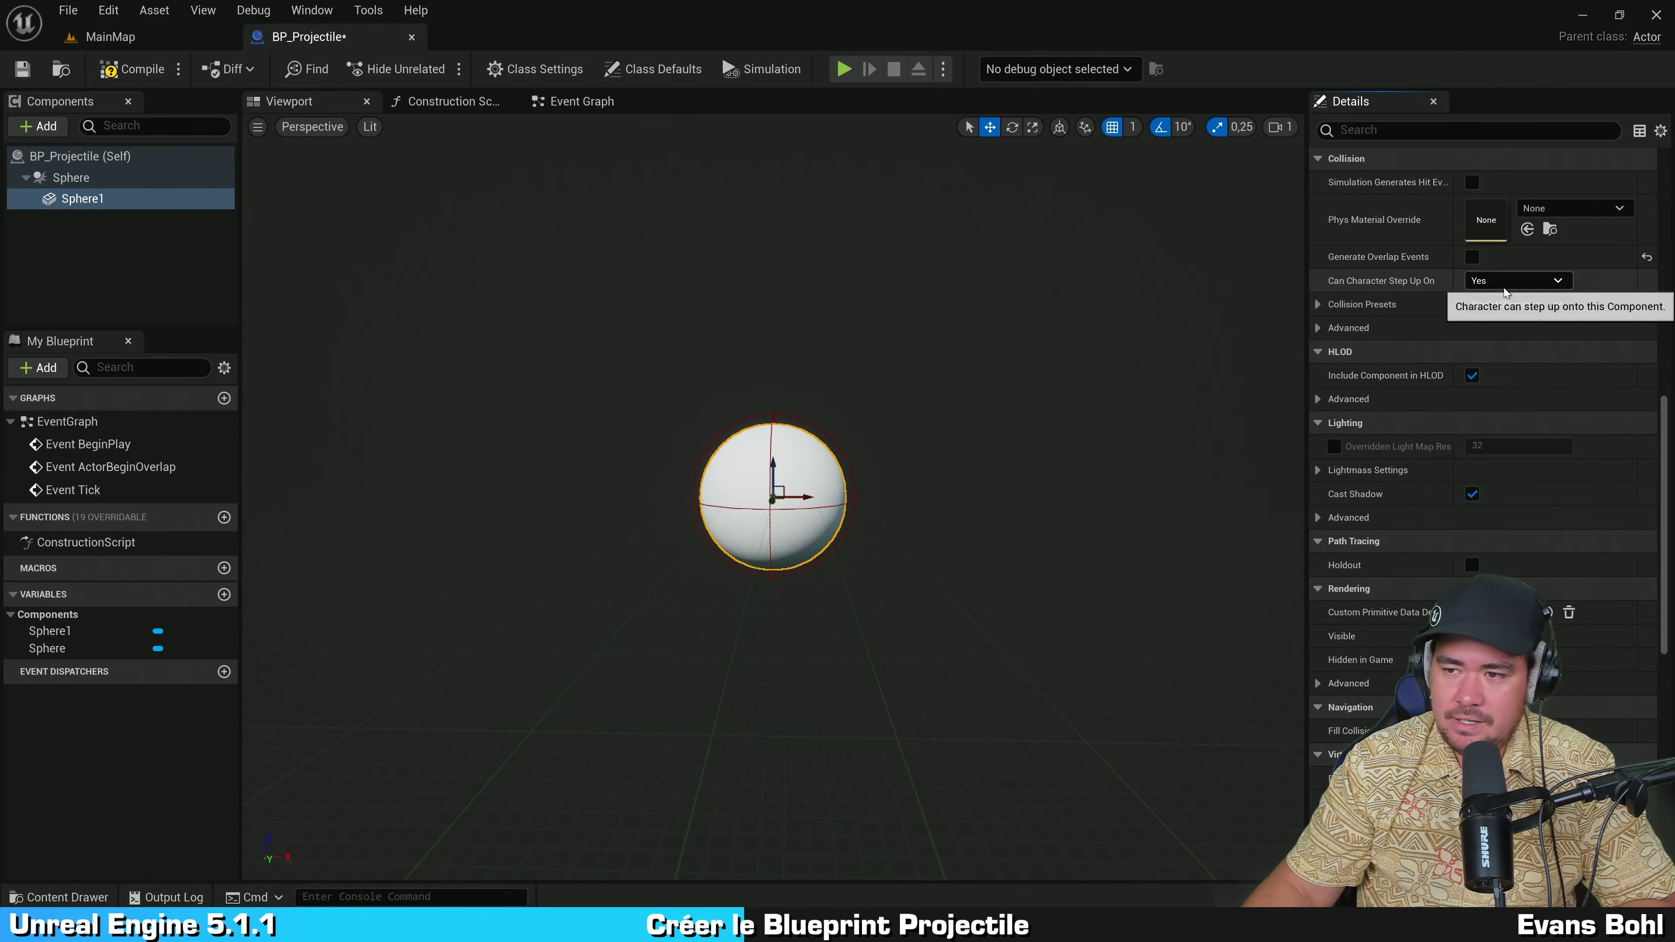
{"action": "left_click", "coordinate": [1506, 281]}
{"action": "left_click", "coordinate": [1506, 297]}
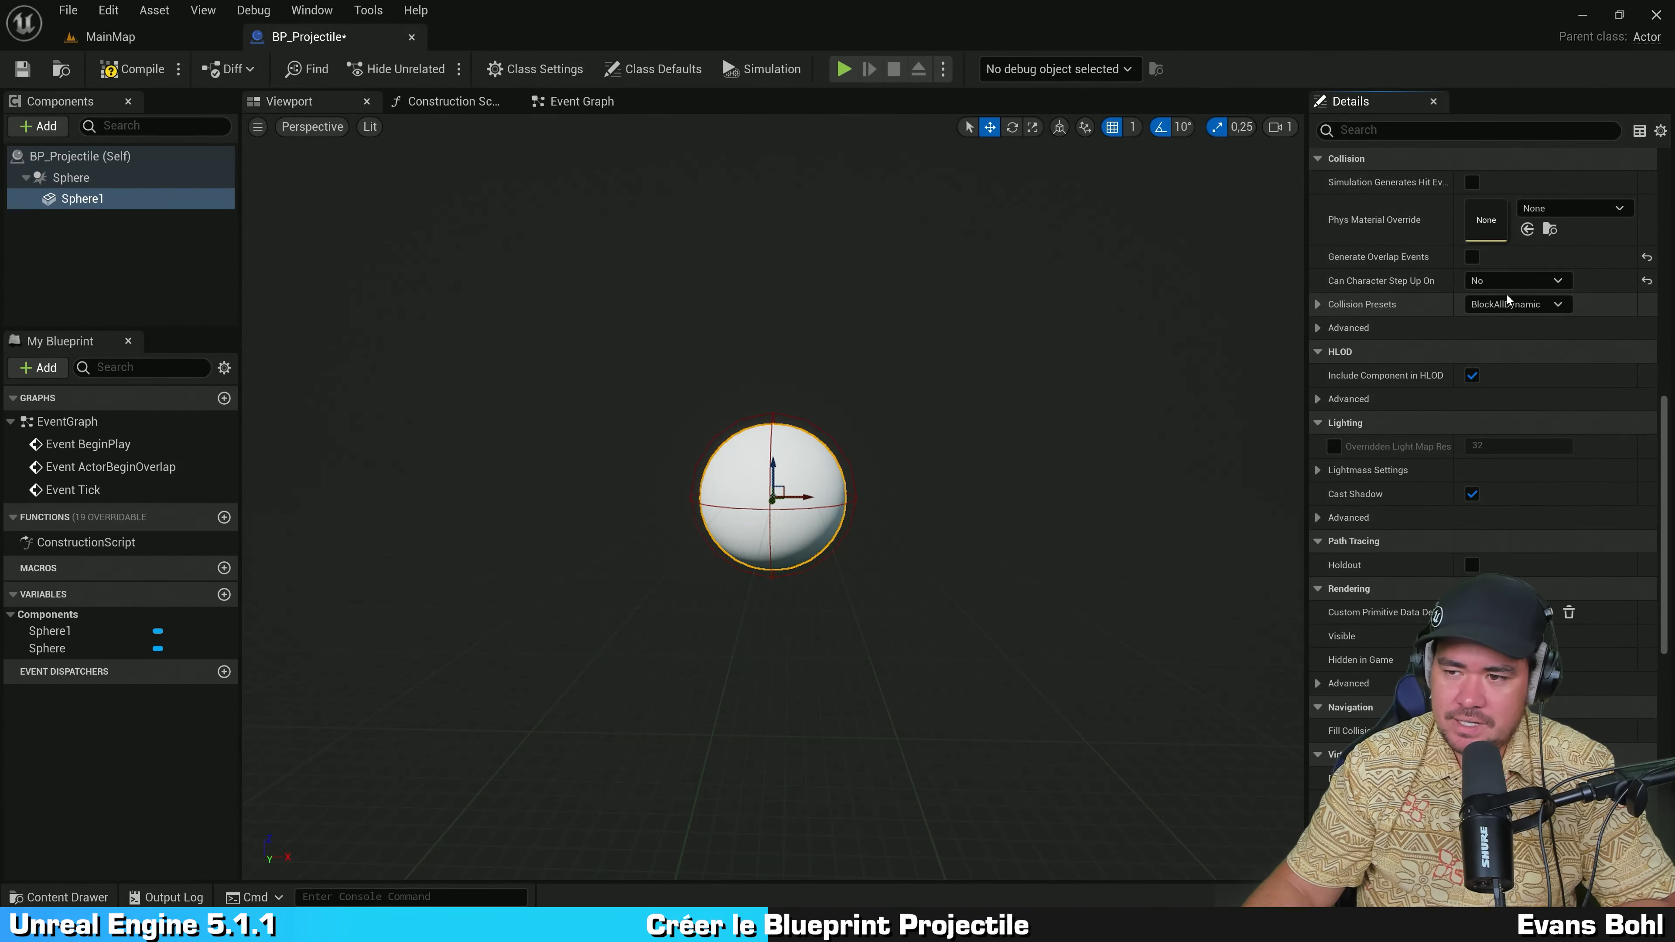
{"action": "left_click", "coordinate": [1510, 304]}
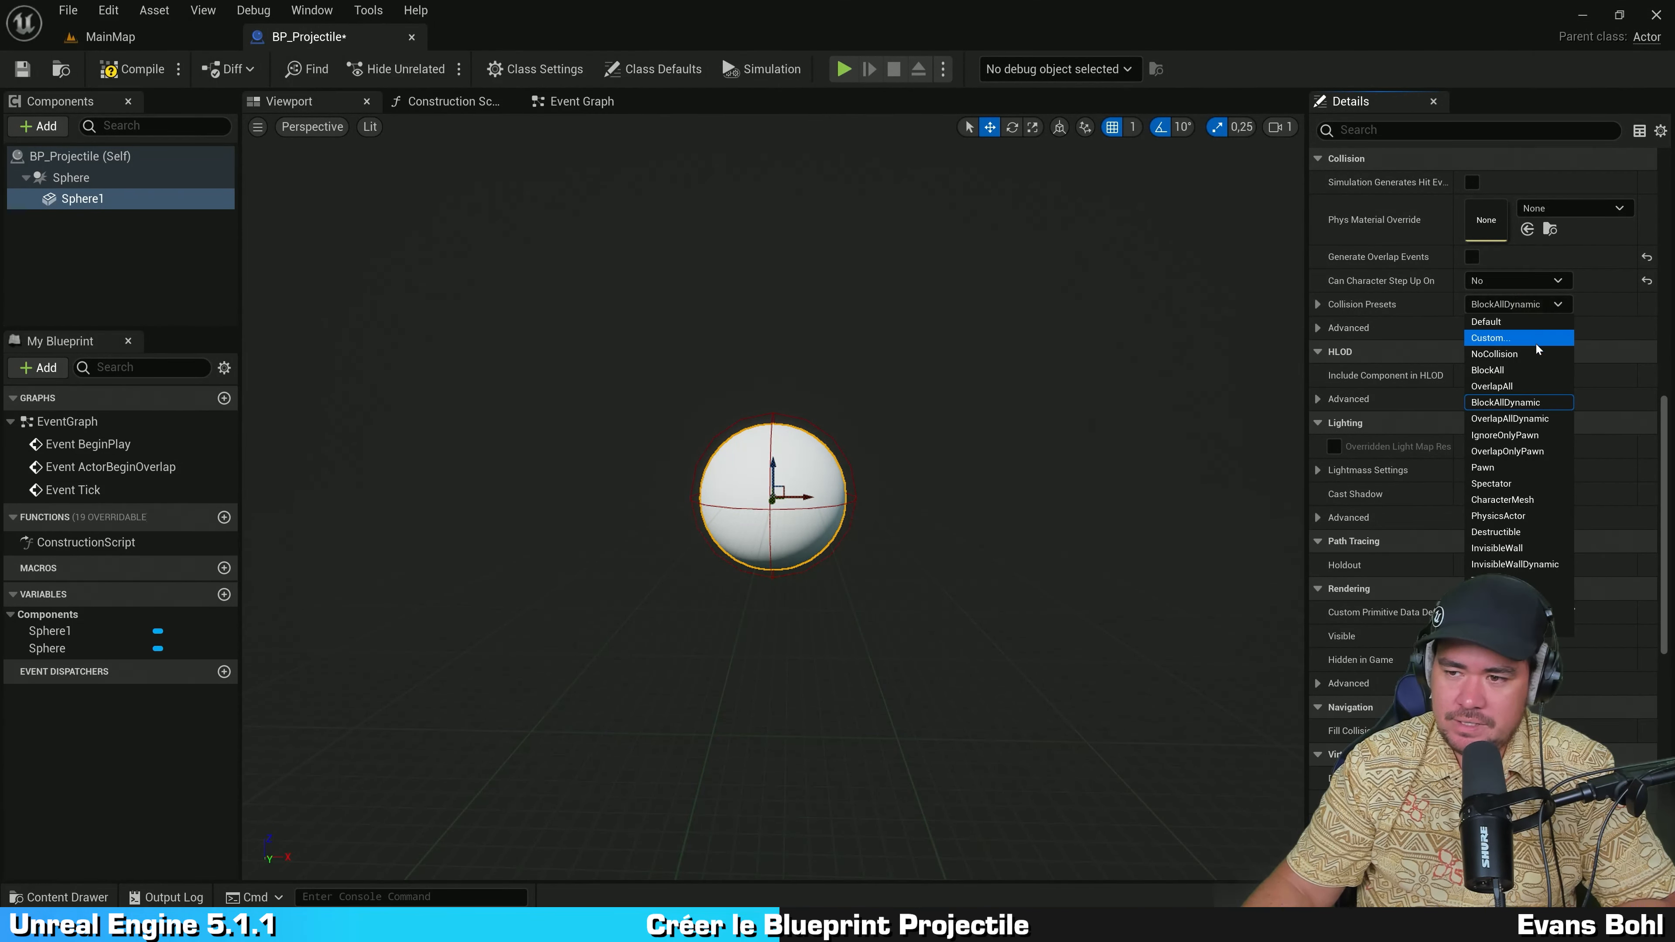
{"action": "left_click", "coordinate": [1496, 356]}
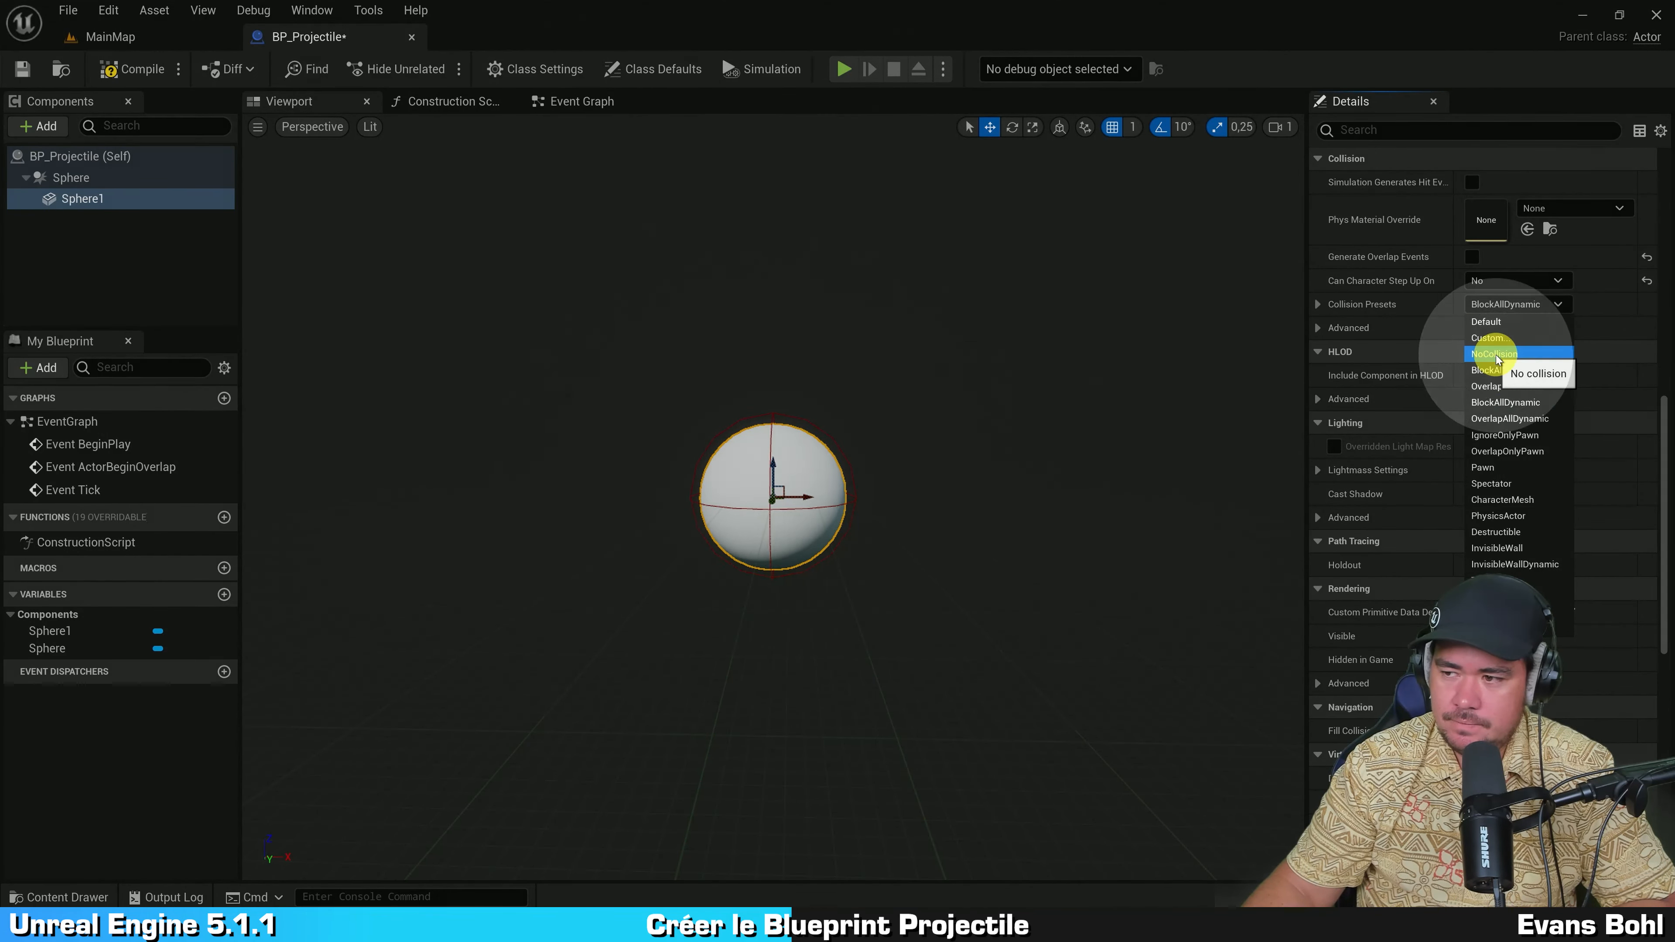
{"action": "left_click", "coordinate": [1066, 347]}
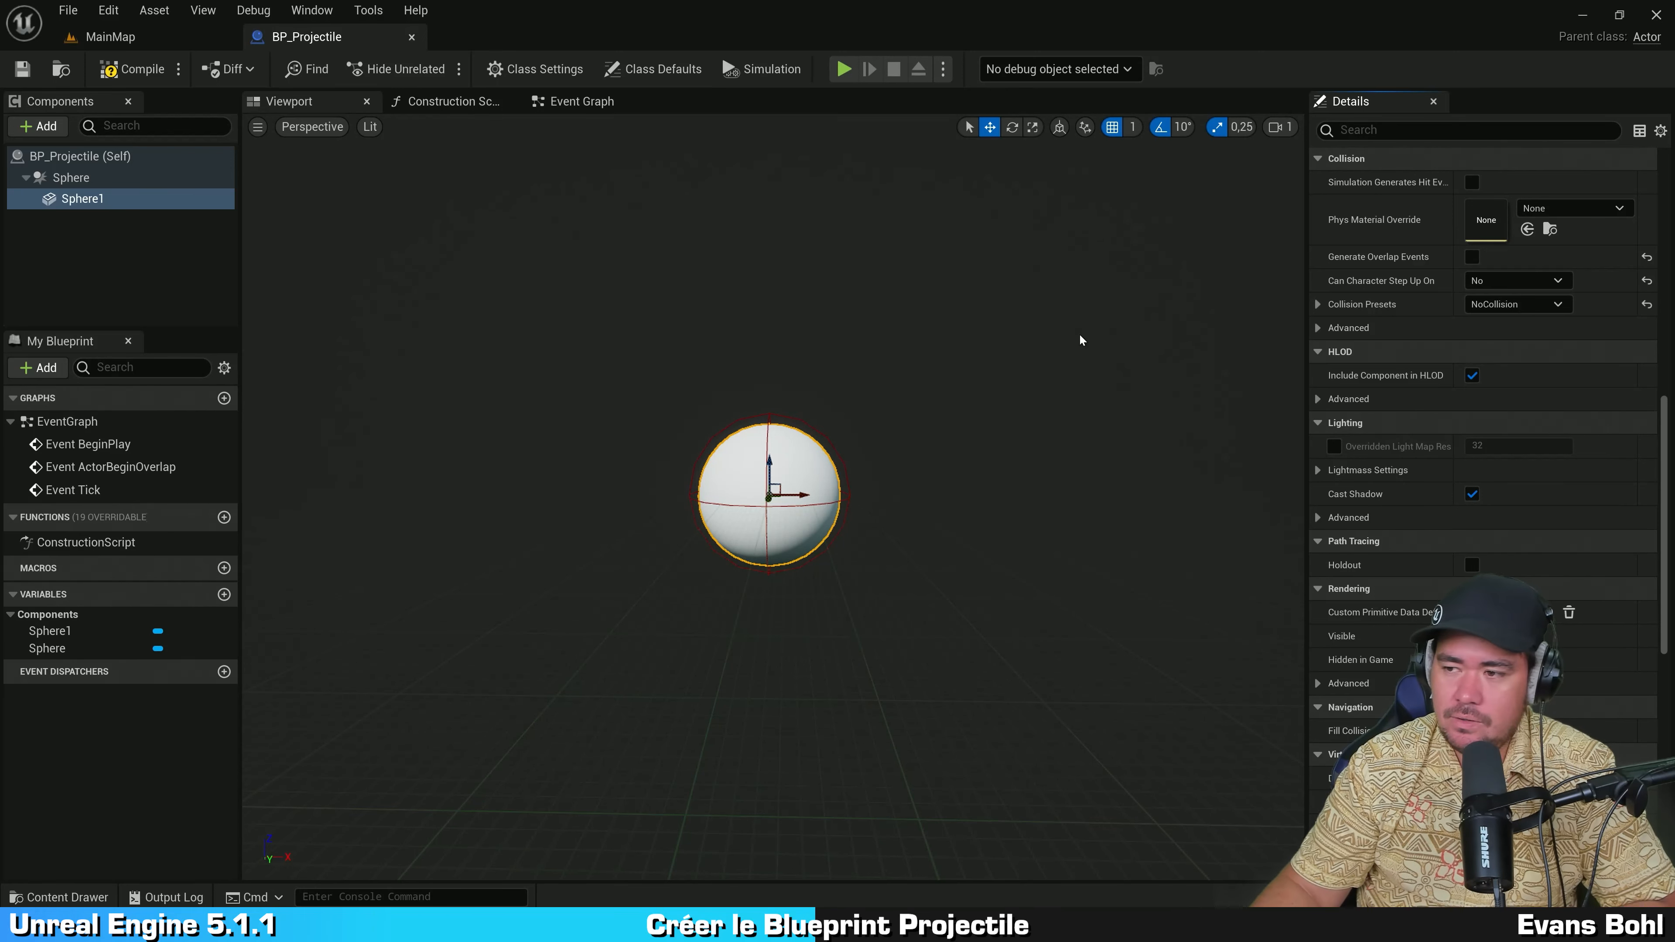
Step: Add a Projectile Movement component to BP_Projectile, keeping its default name
{"action": "left_click", "coordinate": [1078, 339]}
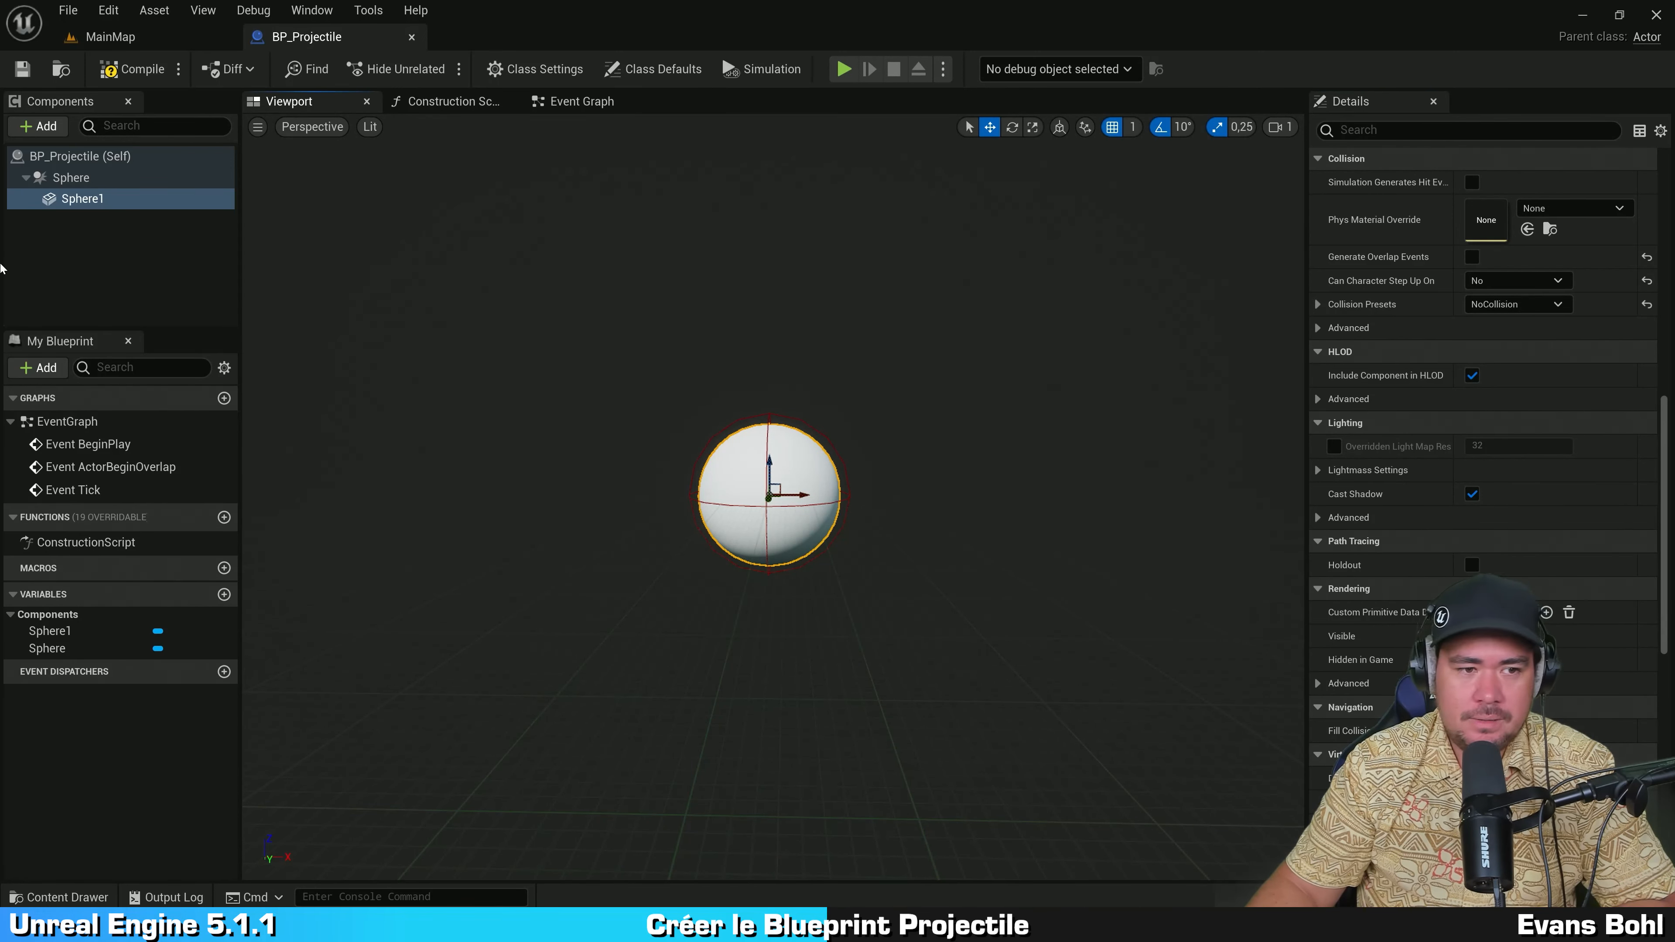
{"action": "left_click", "coordinate": [12, 259]}
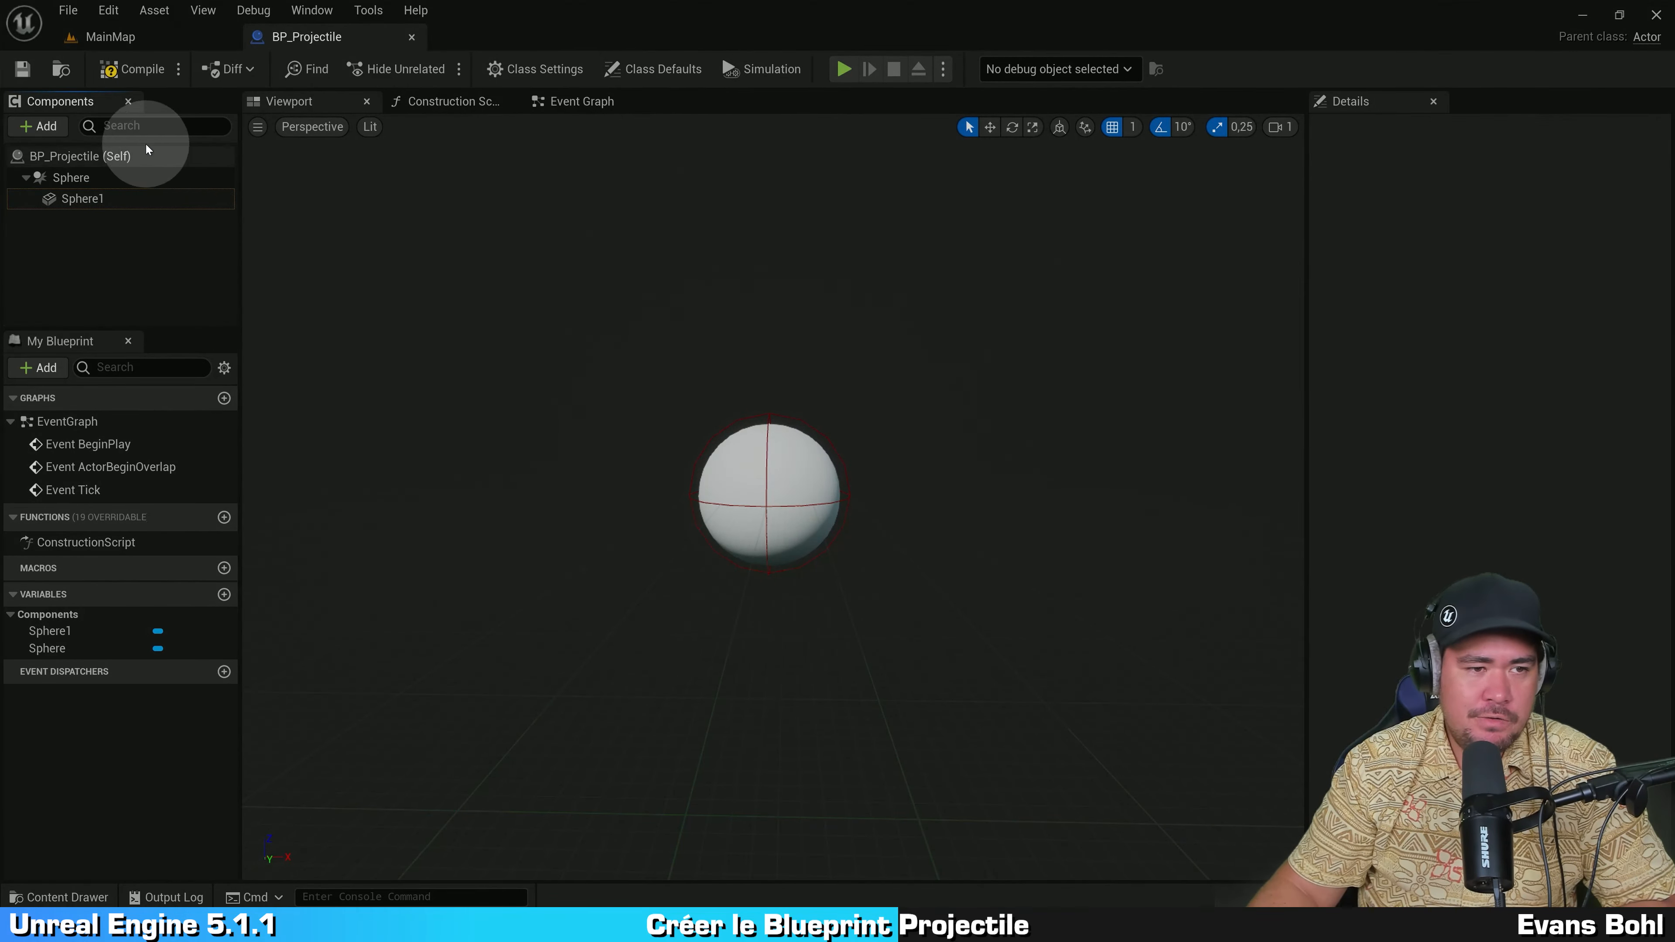
{"action": "left_click", "coordinate": [23, 128]}
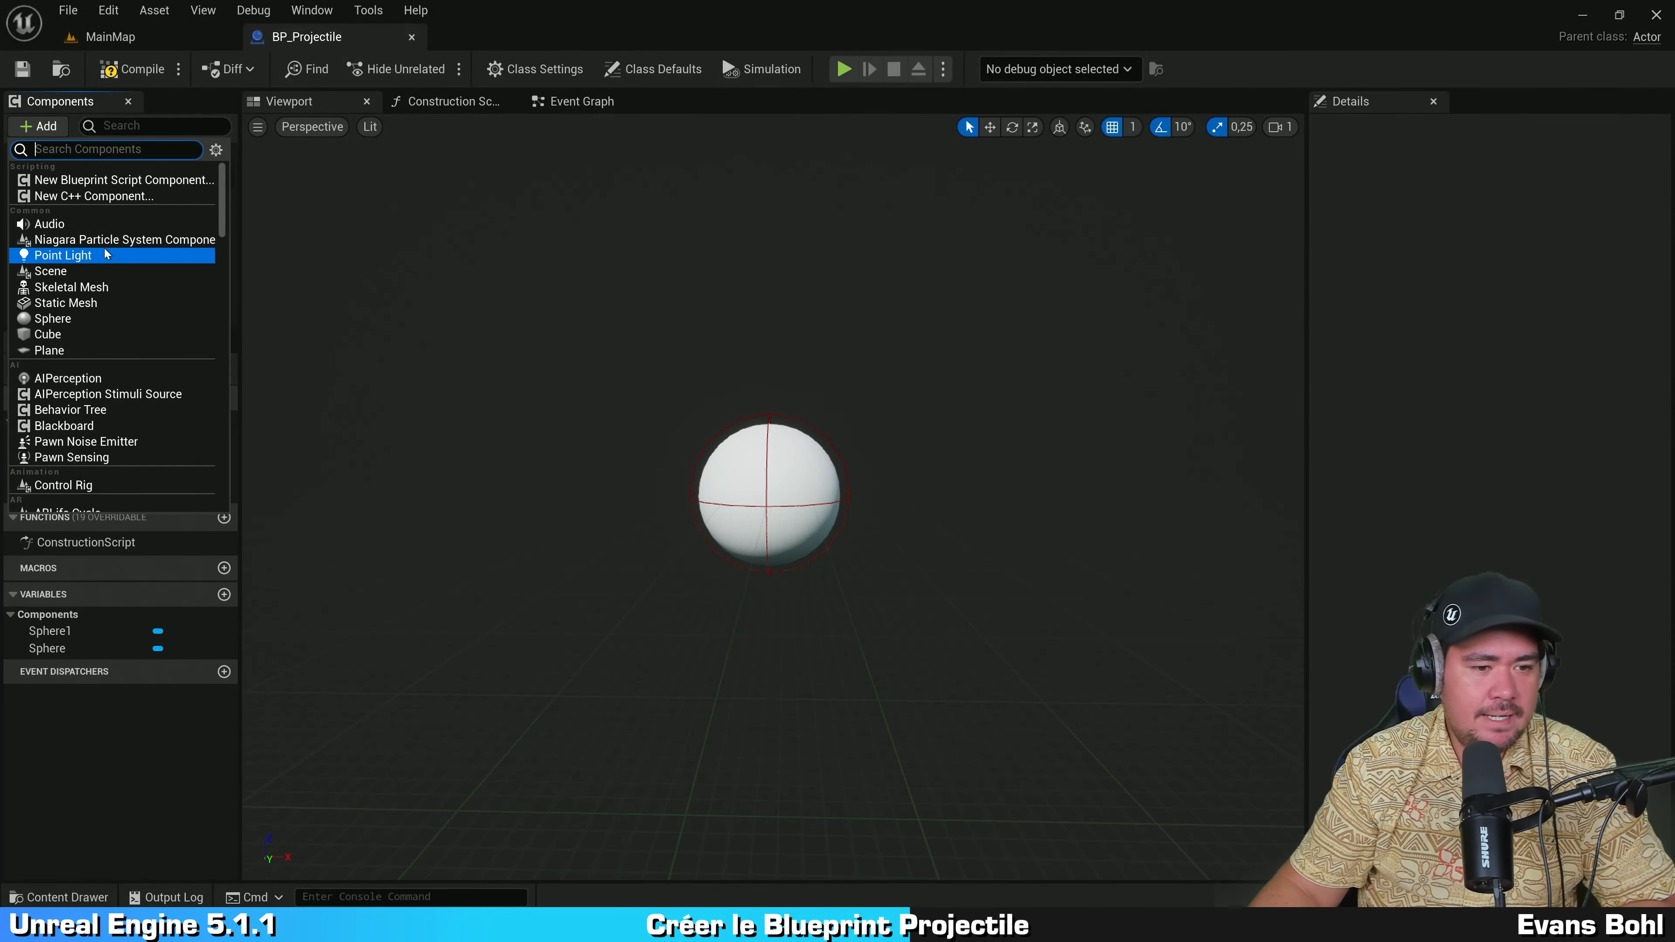
{"action": "type", "text": "projectil"}
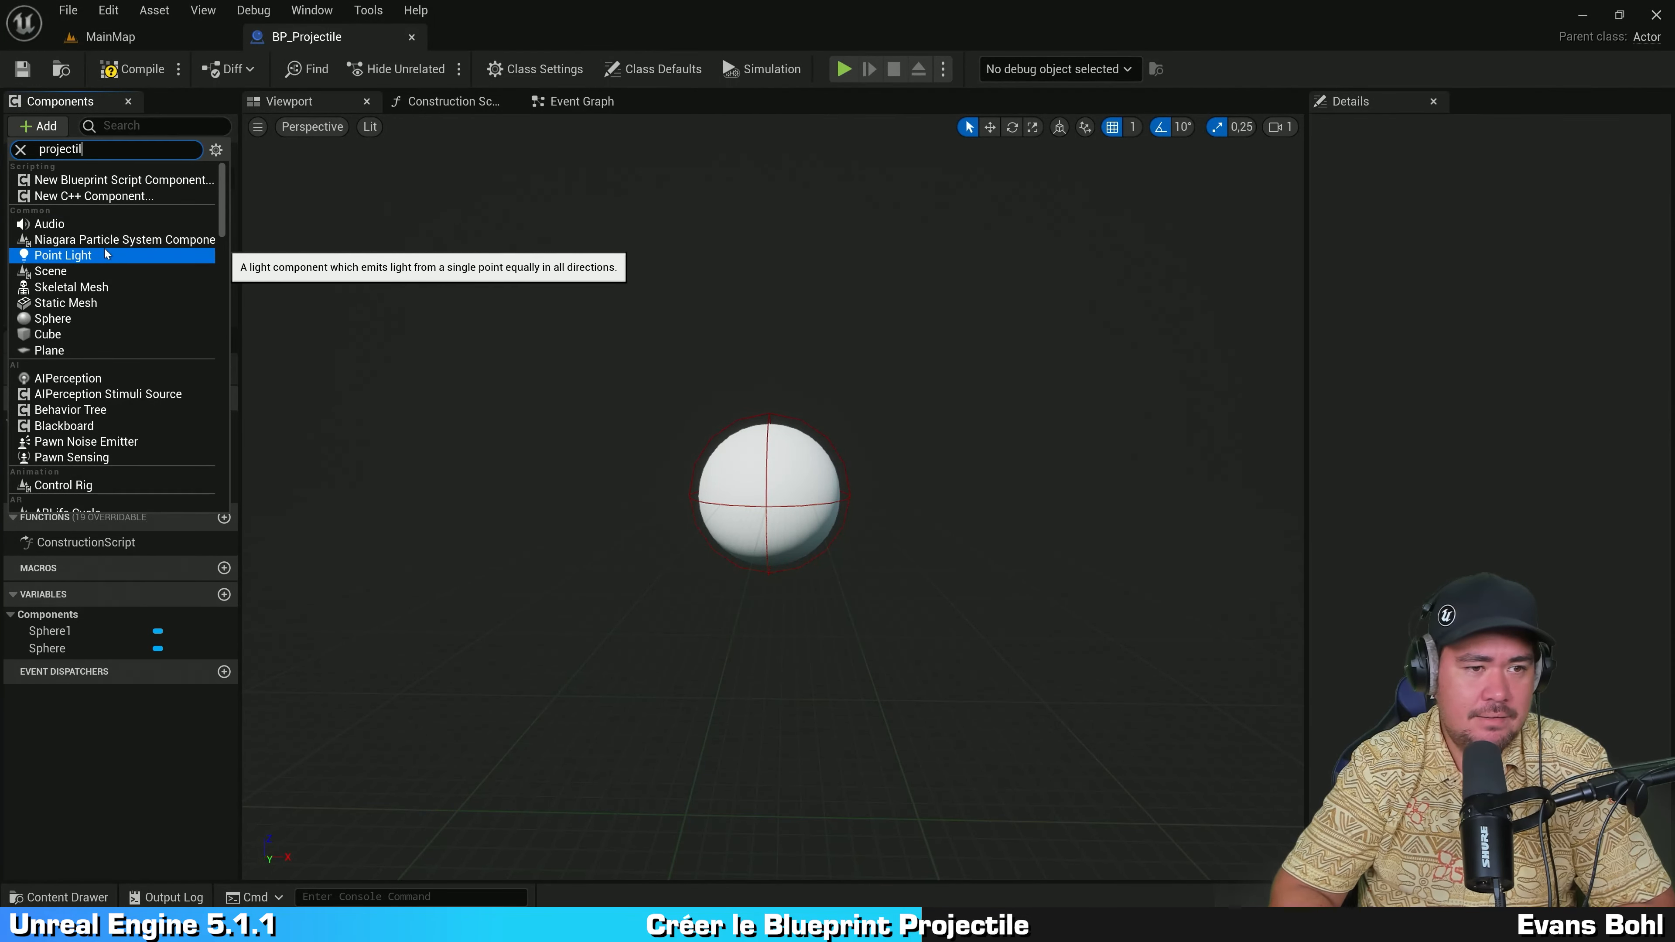
{"action": "type", "text": "e"}
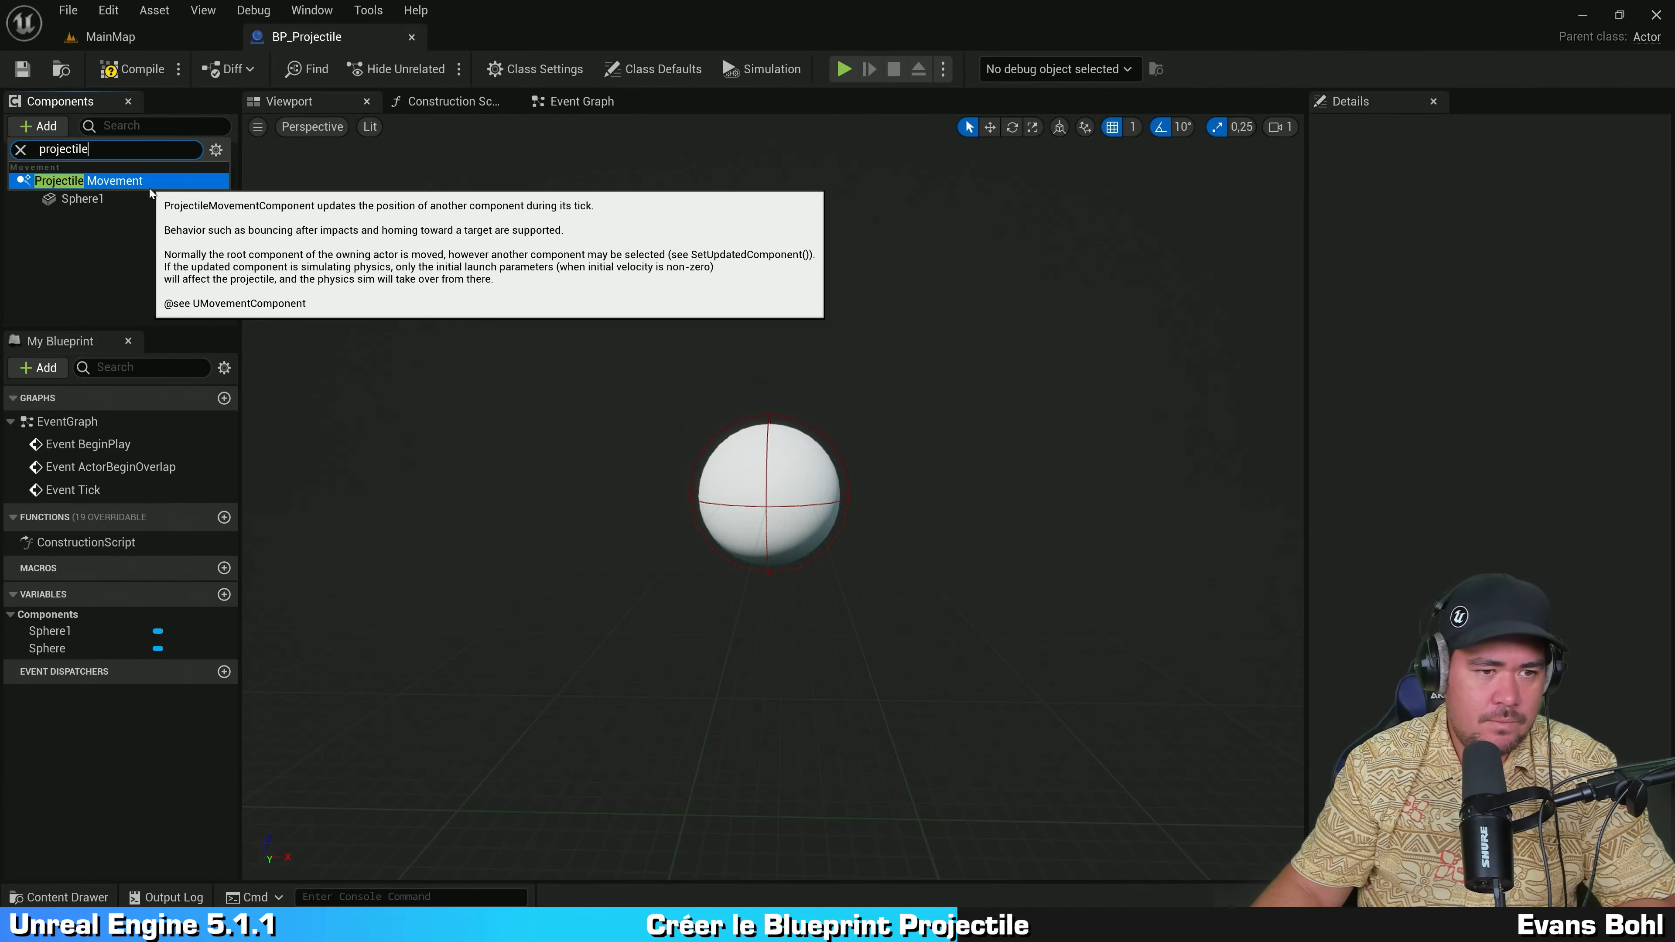
{"action": "left_click", "coordinate": [150, 186]}
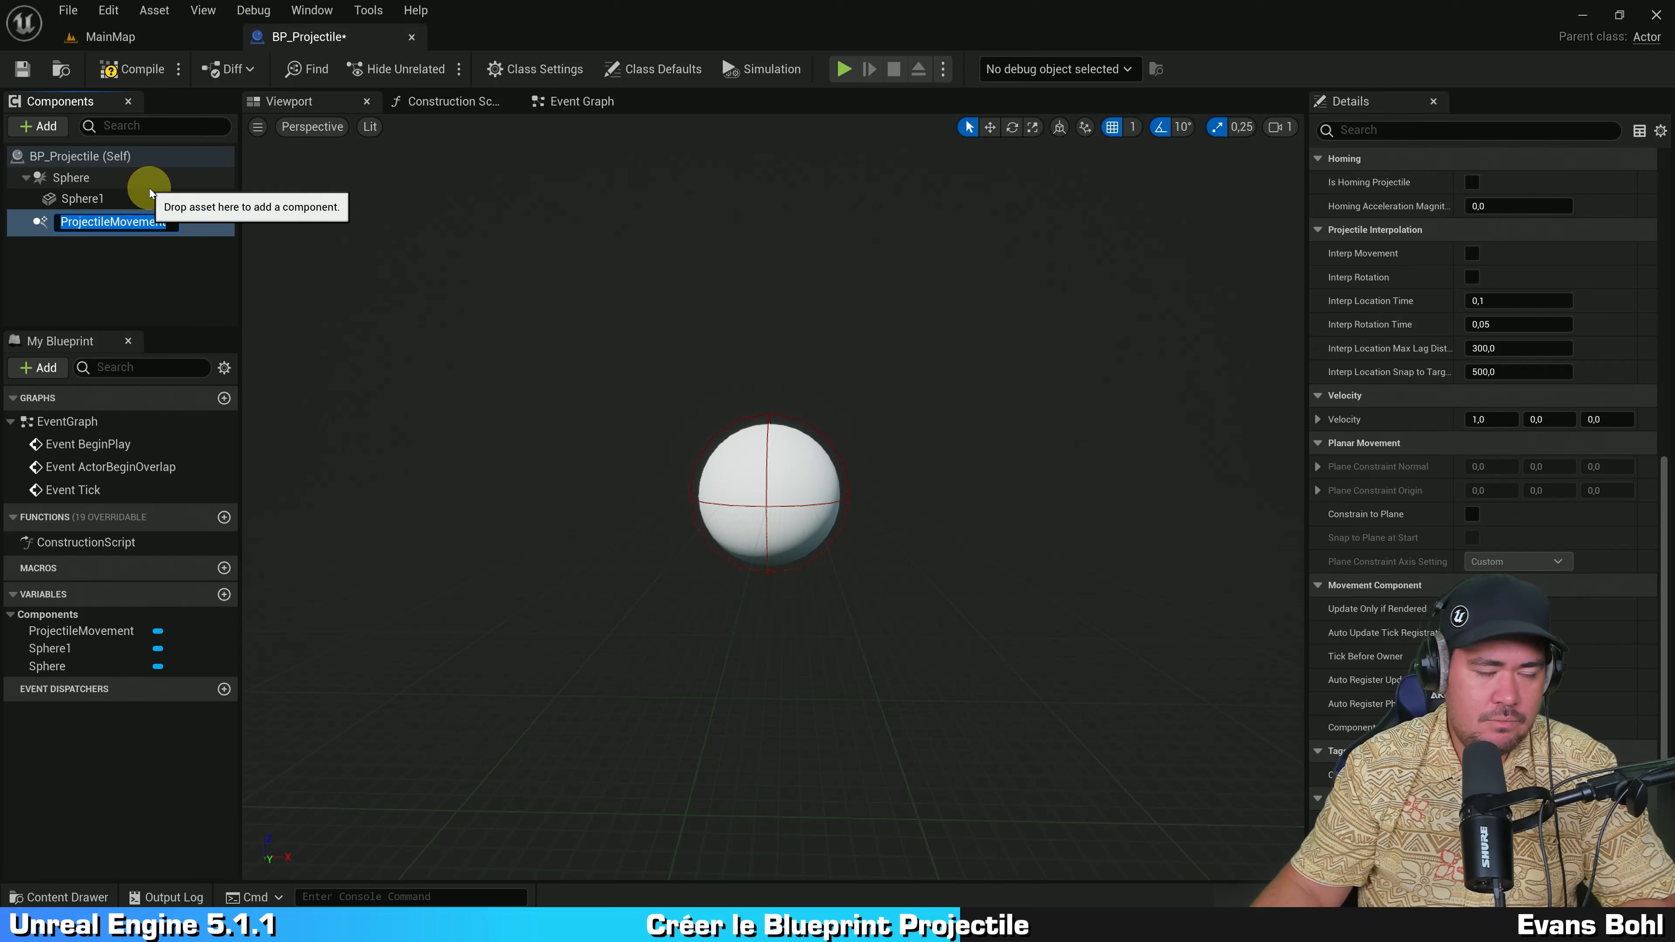
{"action": "left_click", "coordinate": [161, 273]}
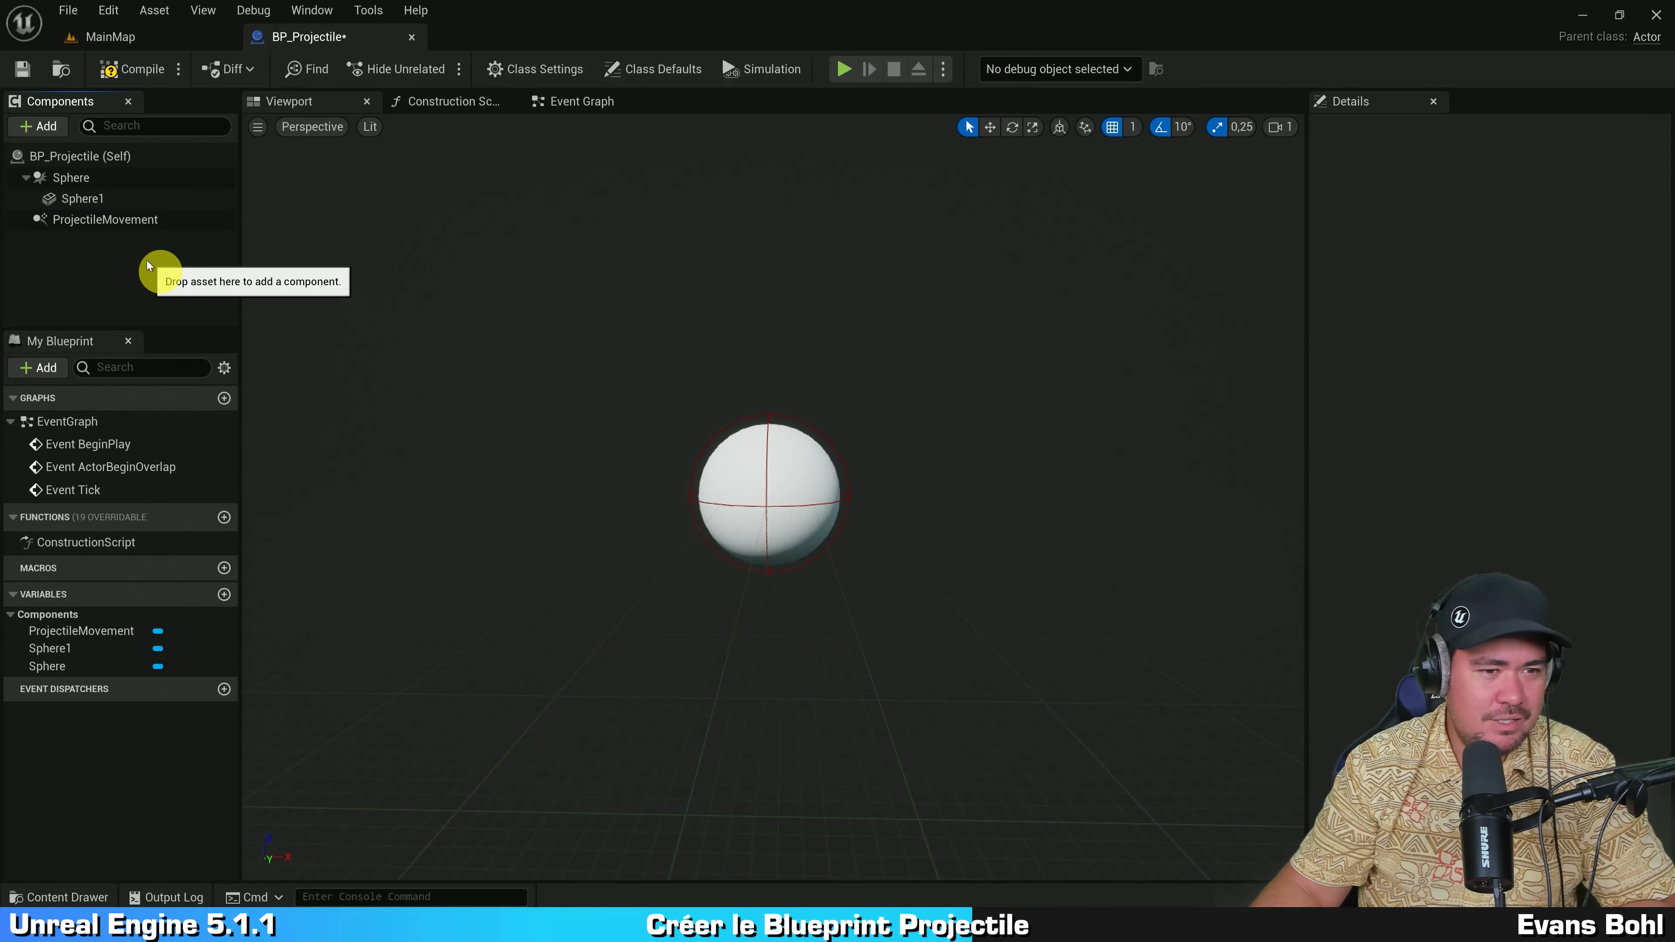
Step: Set the ProjectileMovement component's Initial Speed to 600
{"action": "left_click", "coordinate": [122, 220]}
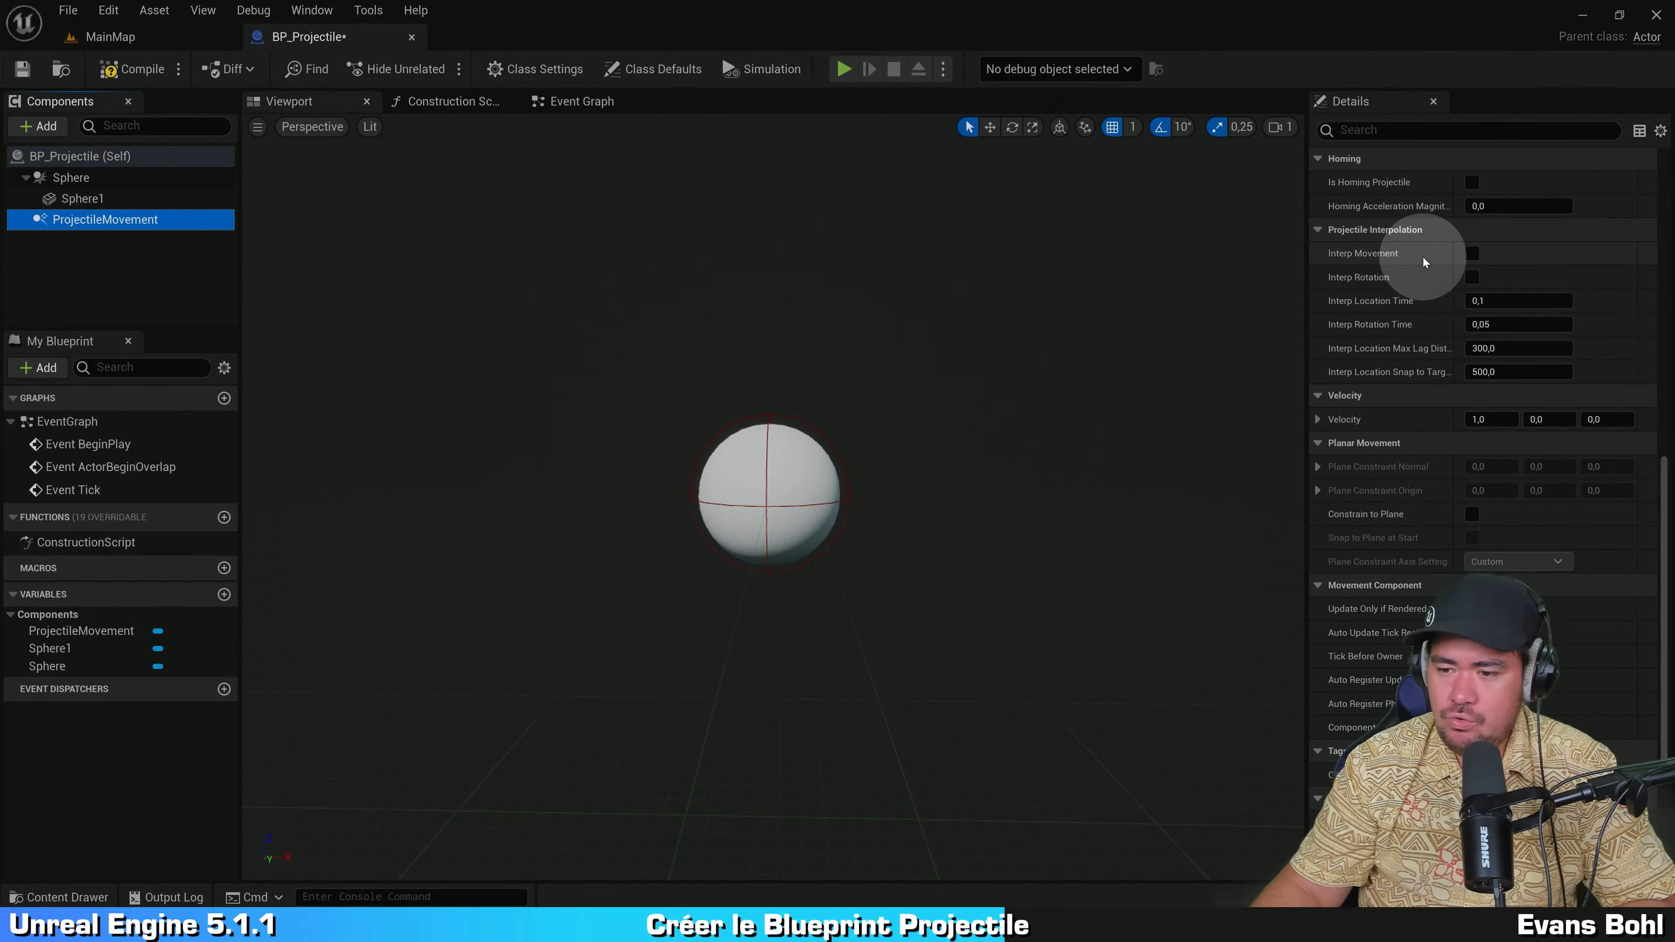
{"action": "scroll", "coordinate": [1411, 288], "scroll_direction": "down", "scroll_amount": 6}
{"action": "scroll", "coordinate": [1410, 389], "scroll_direction": "up", "scroll_amount": 7}
{"action": "scroll", "coordinate": [1404, 437], "scroll_direction": "up", "scroll_amount": 10}
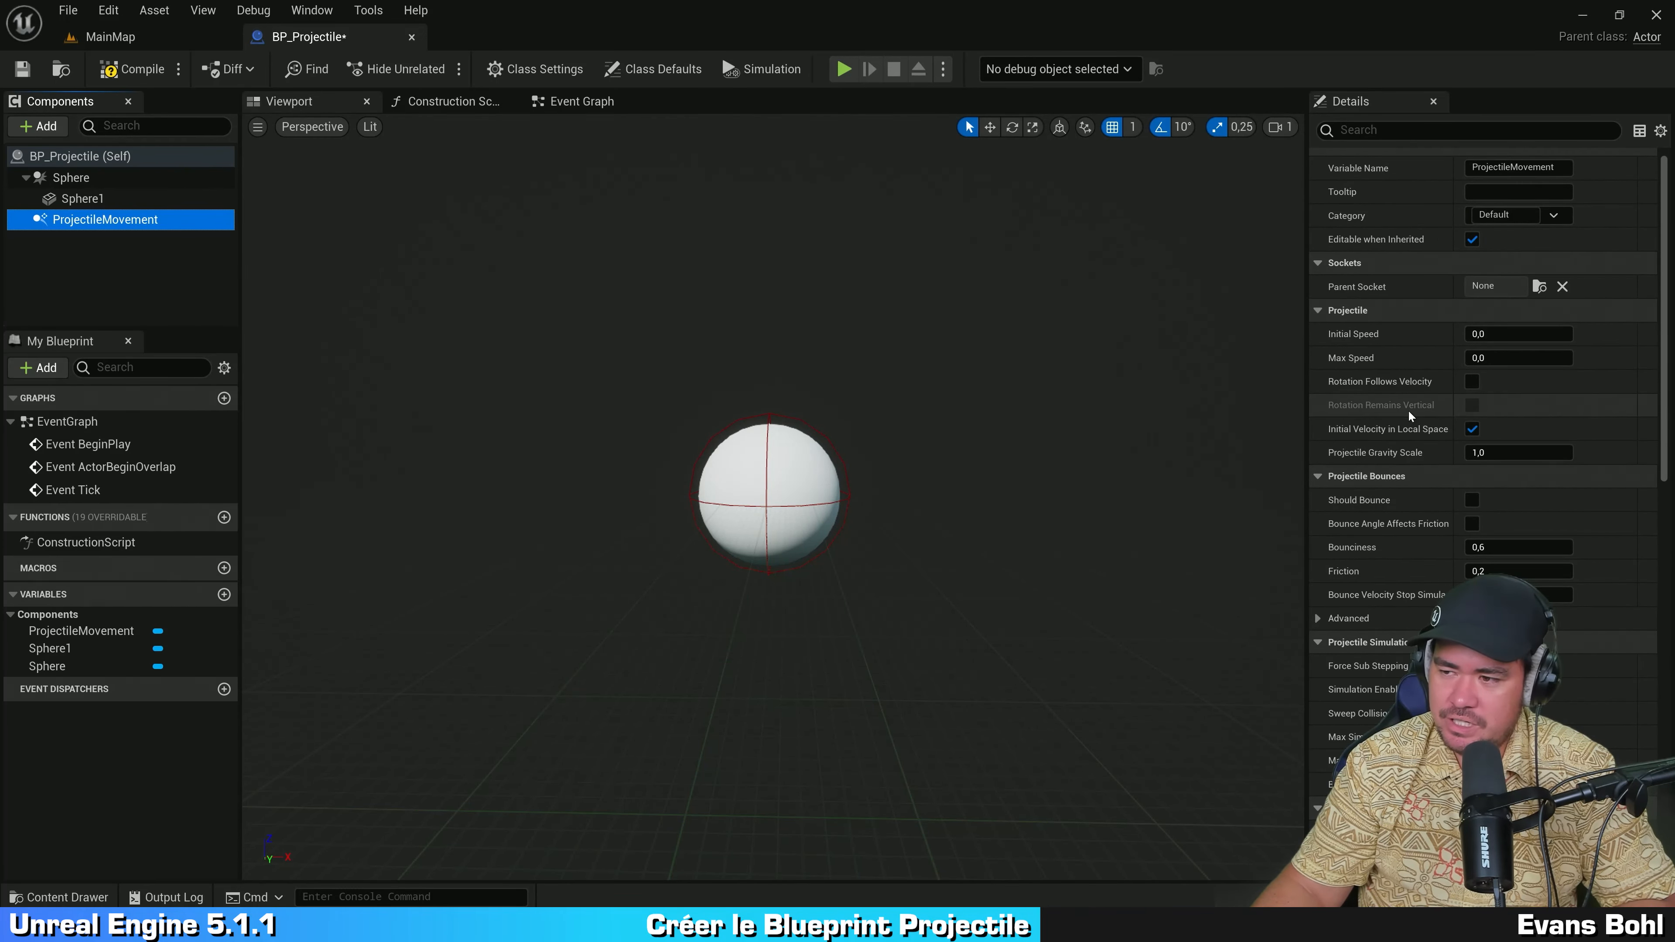
{"action": "key", "text": "ctrl"}
{"action": "key", "text": "ctrl"}
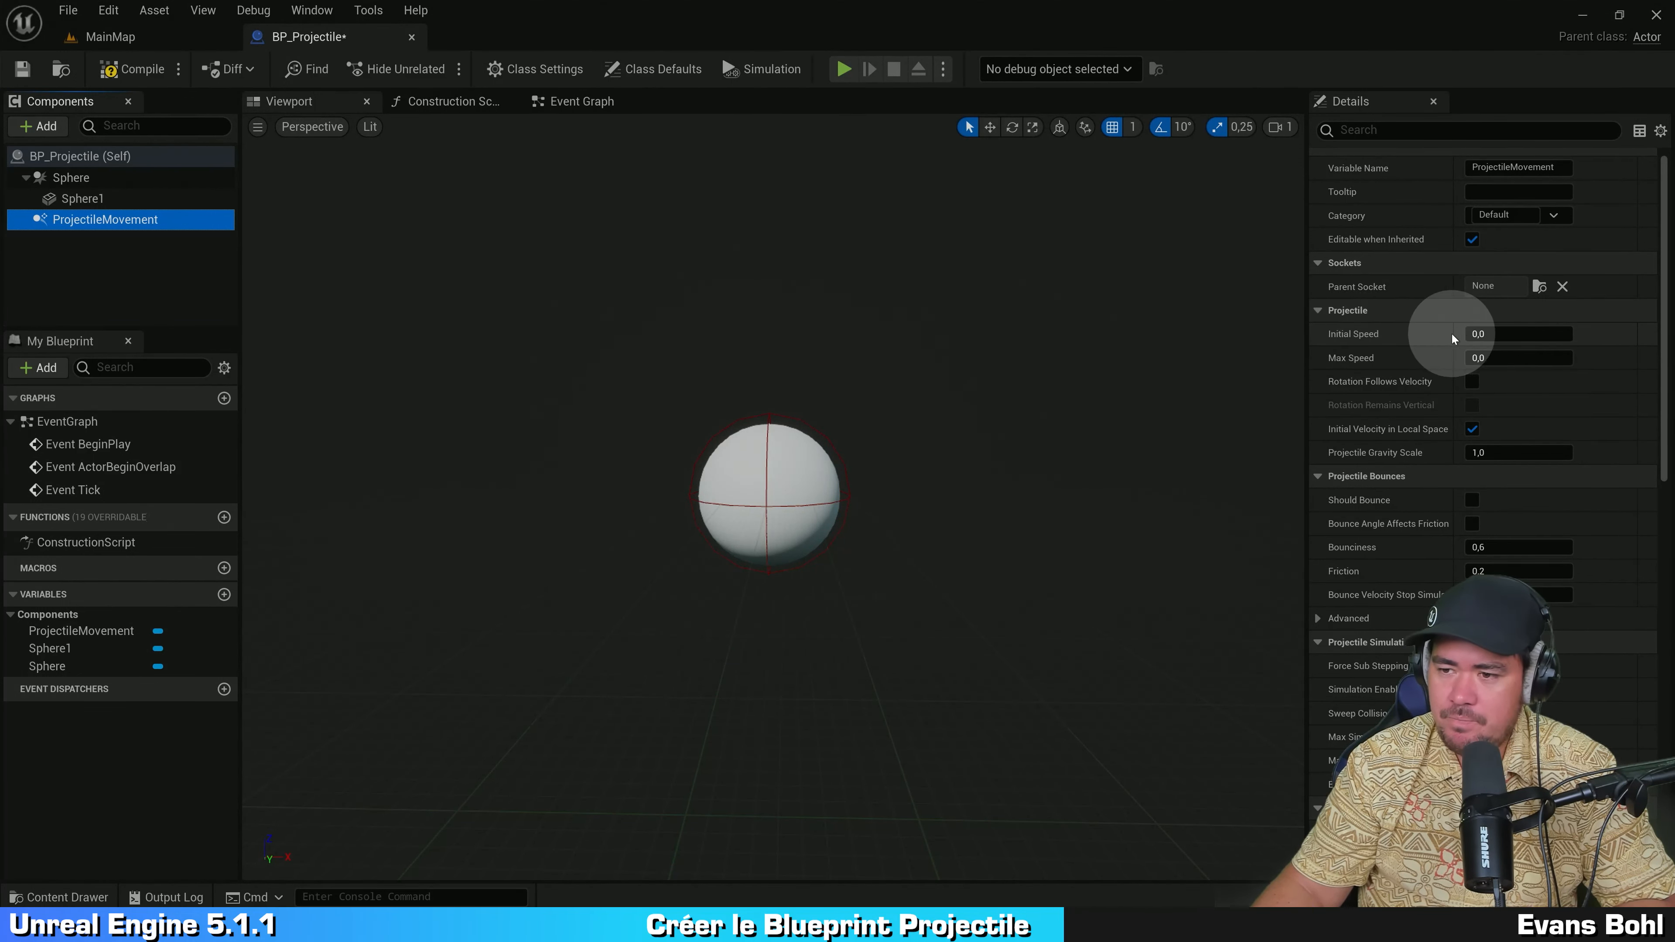
{"action": "left_click", "coordinate": [1498, 335]}
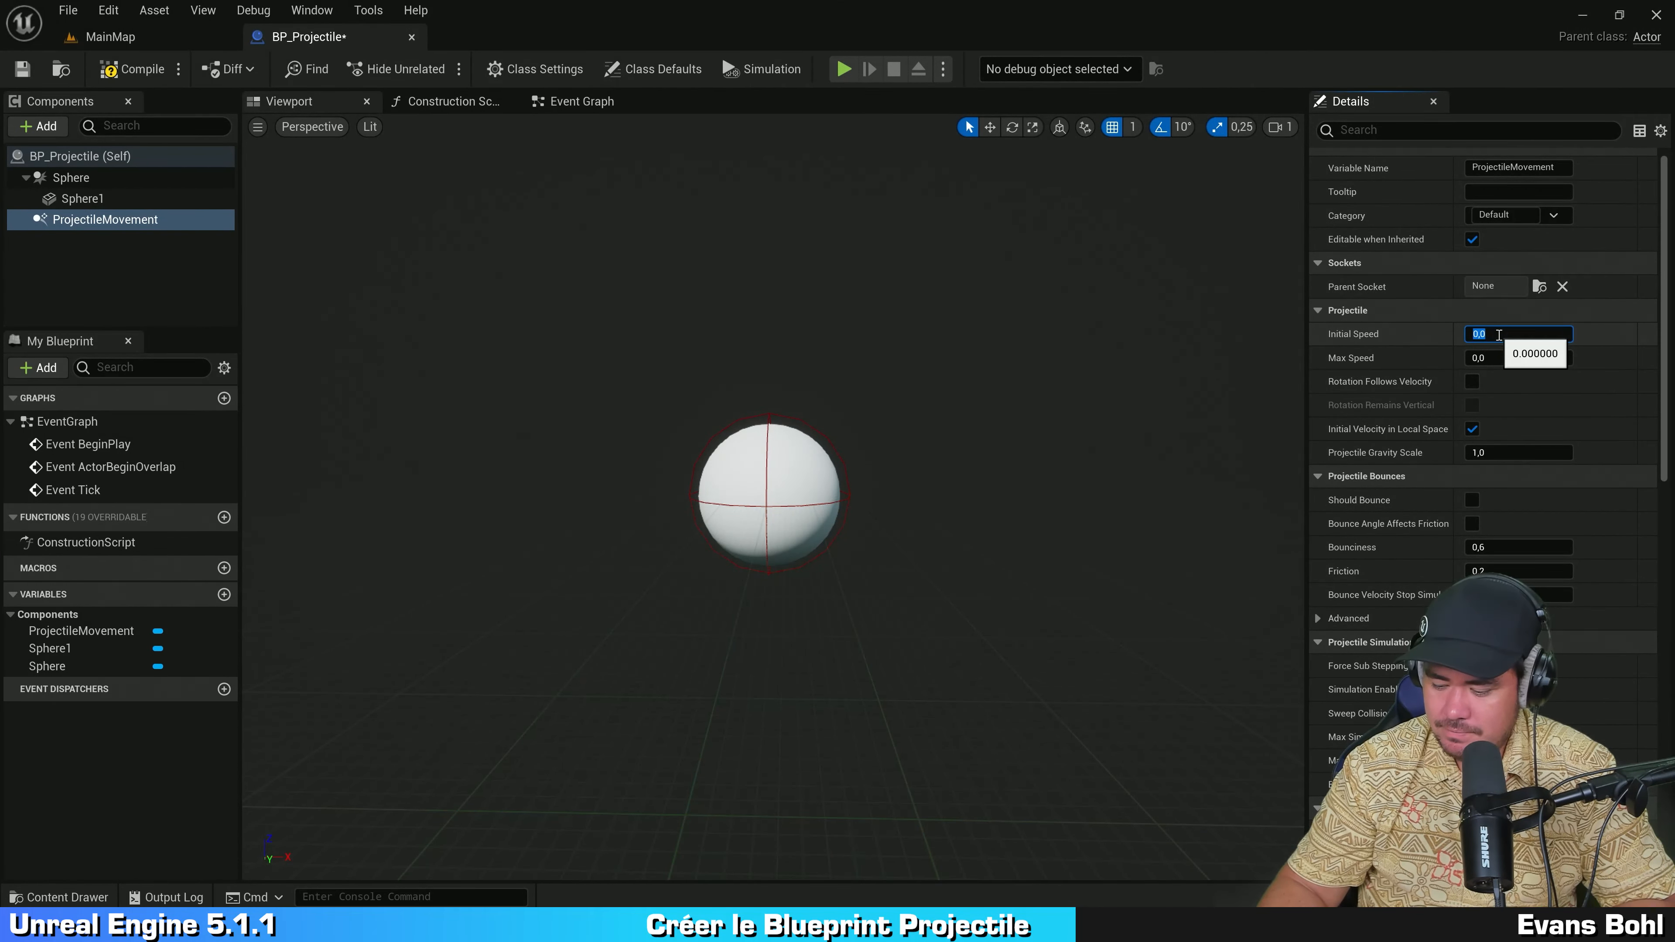
{"action": "type", "text": "600"}
{"action": "key", "text": "Return"}
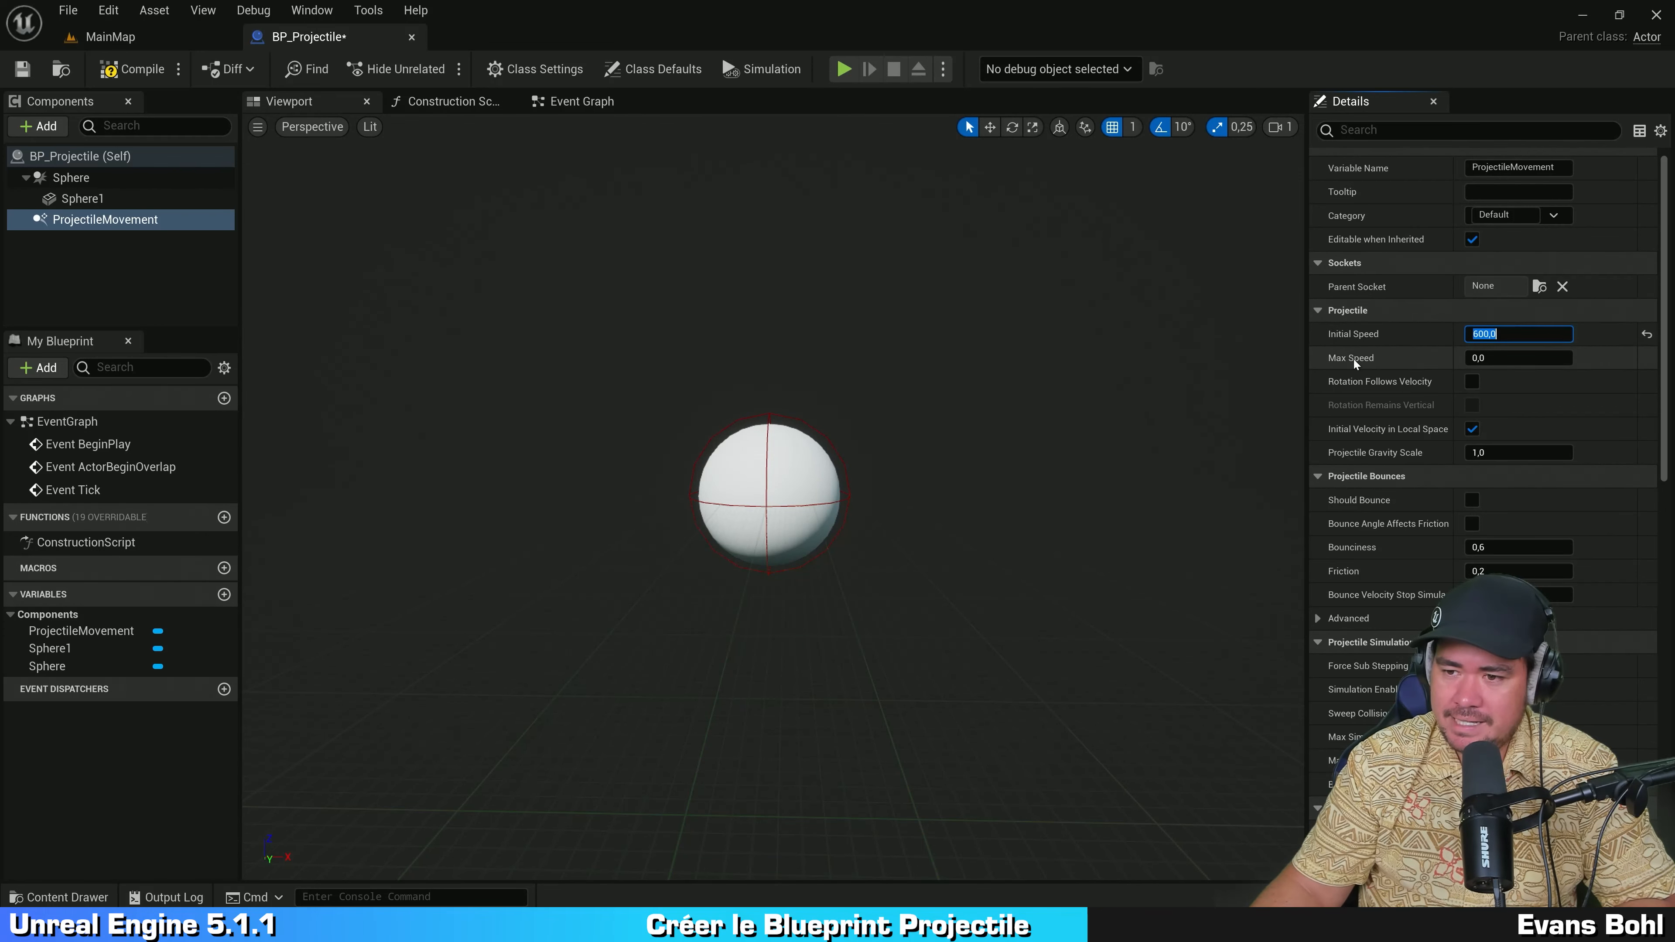
Step: Set the ProjectileMovement component's Max Speed to 600
{"action": "key", "text": "ctrl"}
{"action": "key", "text": "ctrl"}
{"action": "left_click", "coordinate": [1508, 355]}
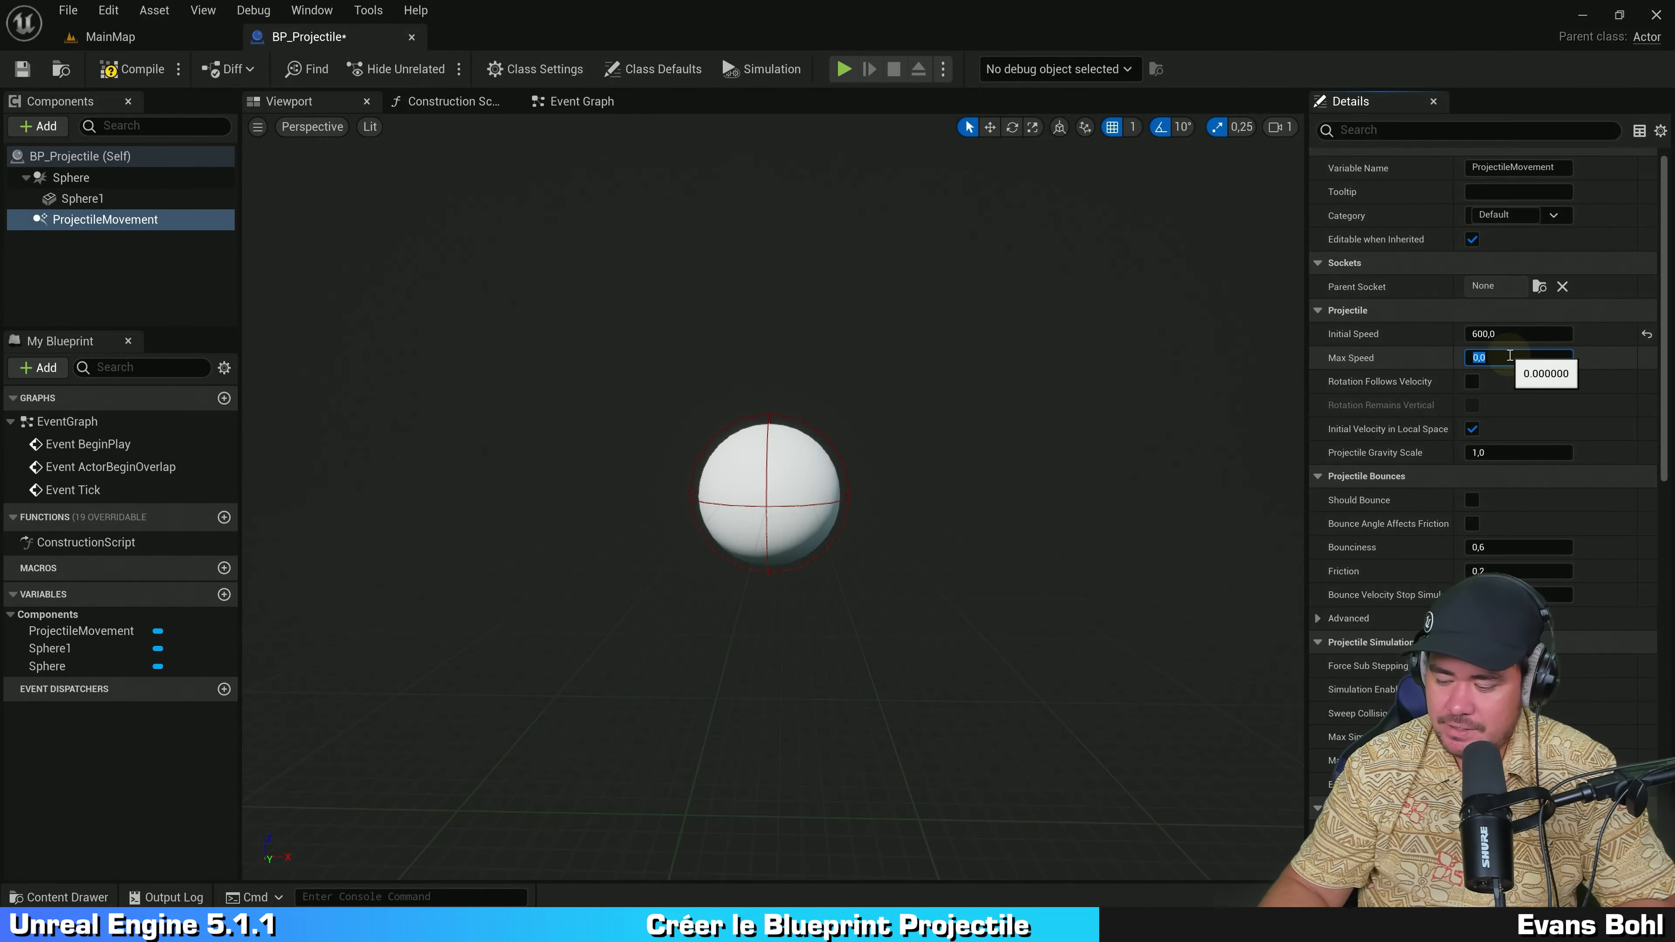
{"action": "type", "text": "600"}
{"action": "key", "text": "Return"}
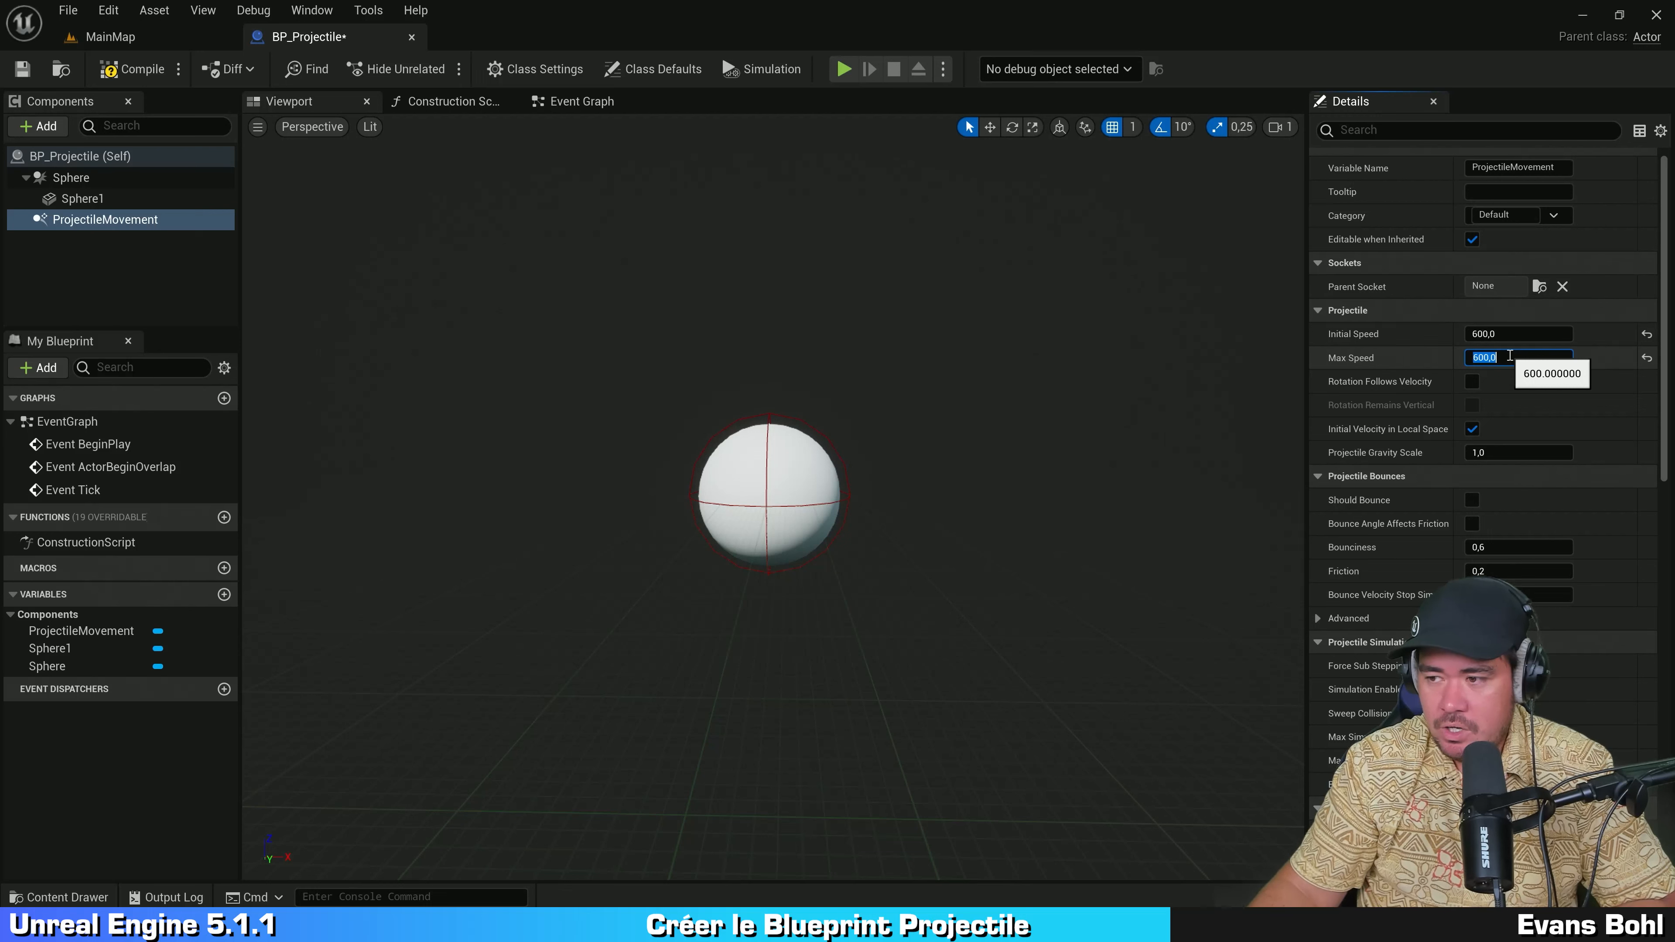
Step: Set the ProjectileMovement component's Projectile Gravity Scale to 0 and save the Blueprint
{"action": "key", "text": "ctrl"}
{"action": "key", "text": "ctrl"}
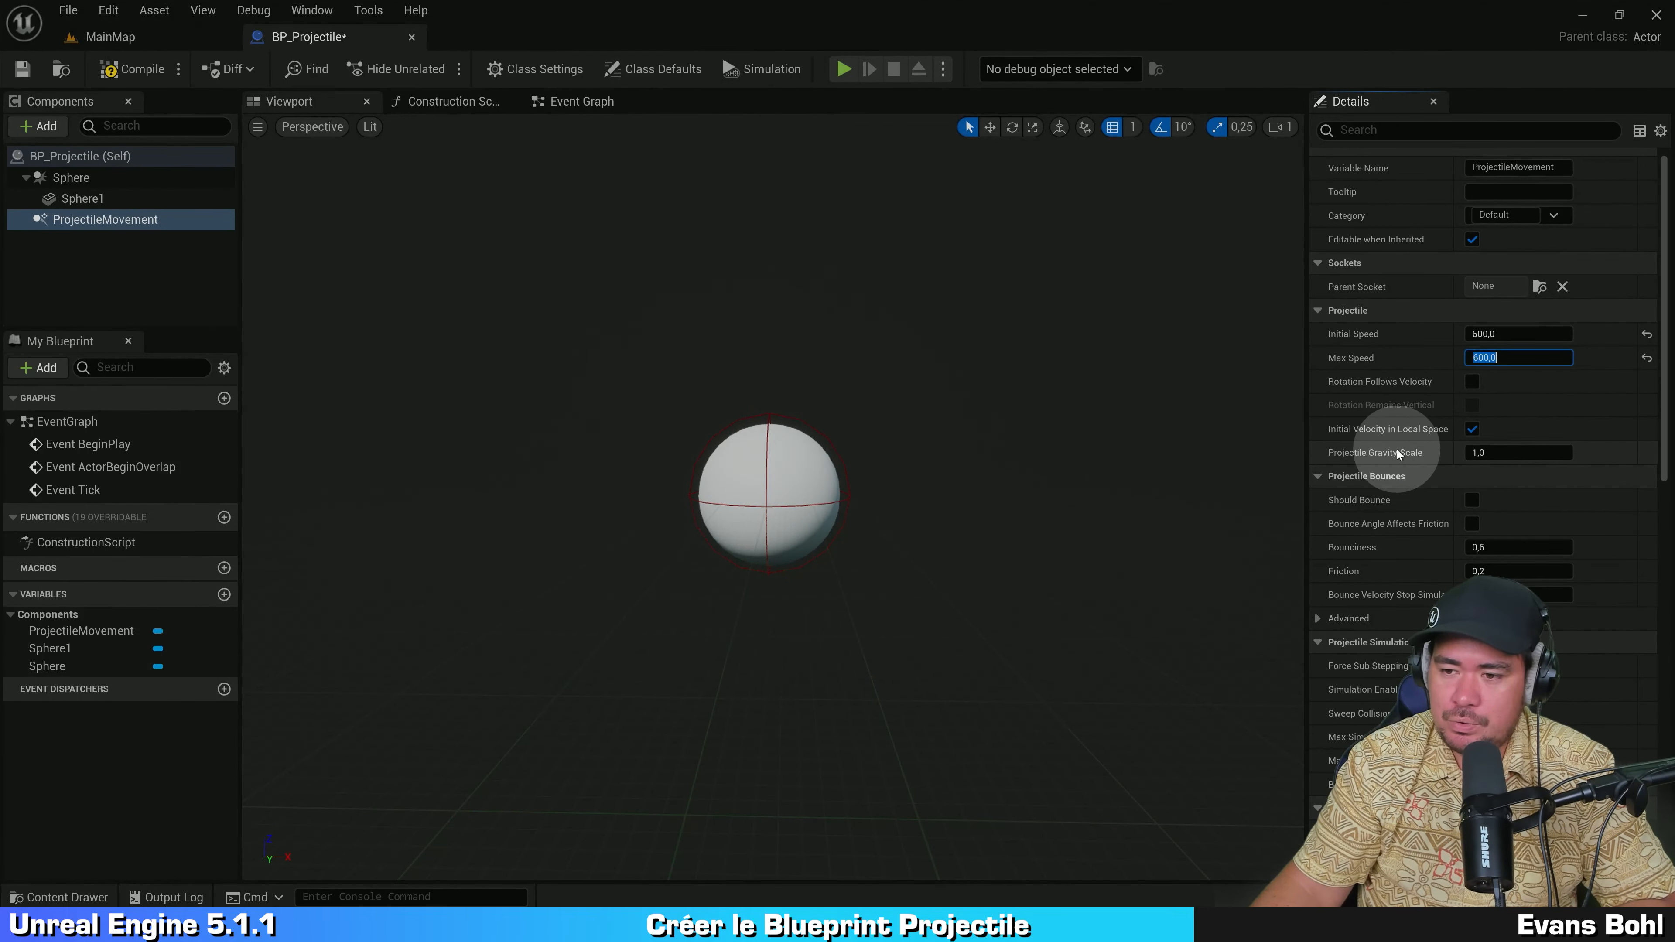
{"action": "left_click", "coordinate": [1519, 449]}
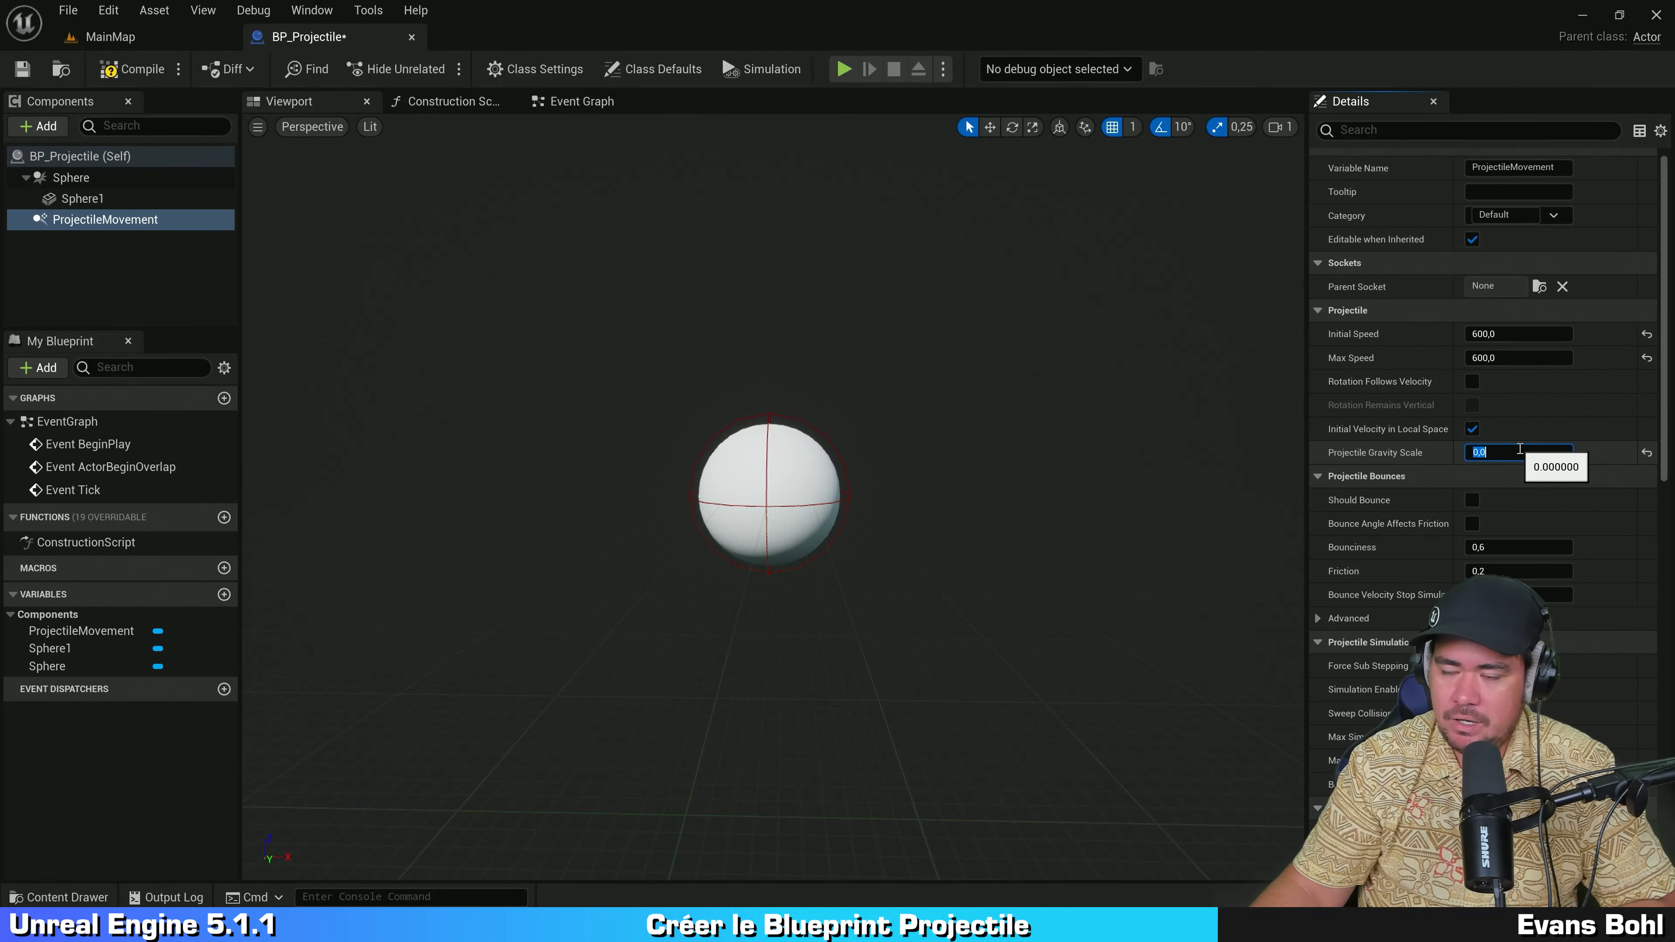
{"action": "key", "text": "ctrl+s"}
{"action": "left_click", "coordinate": [1387, 453]}
{"action": "key", "text": "ctrl+s"}
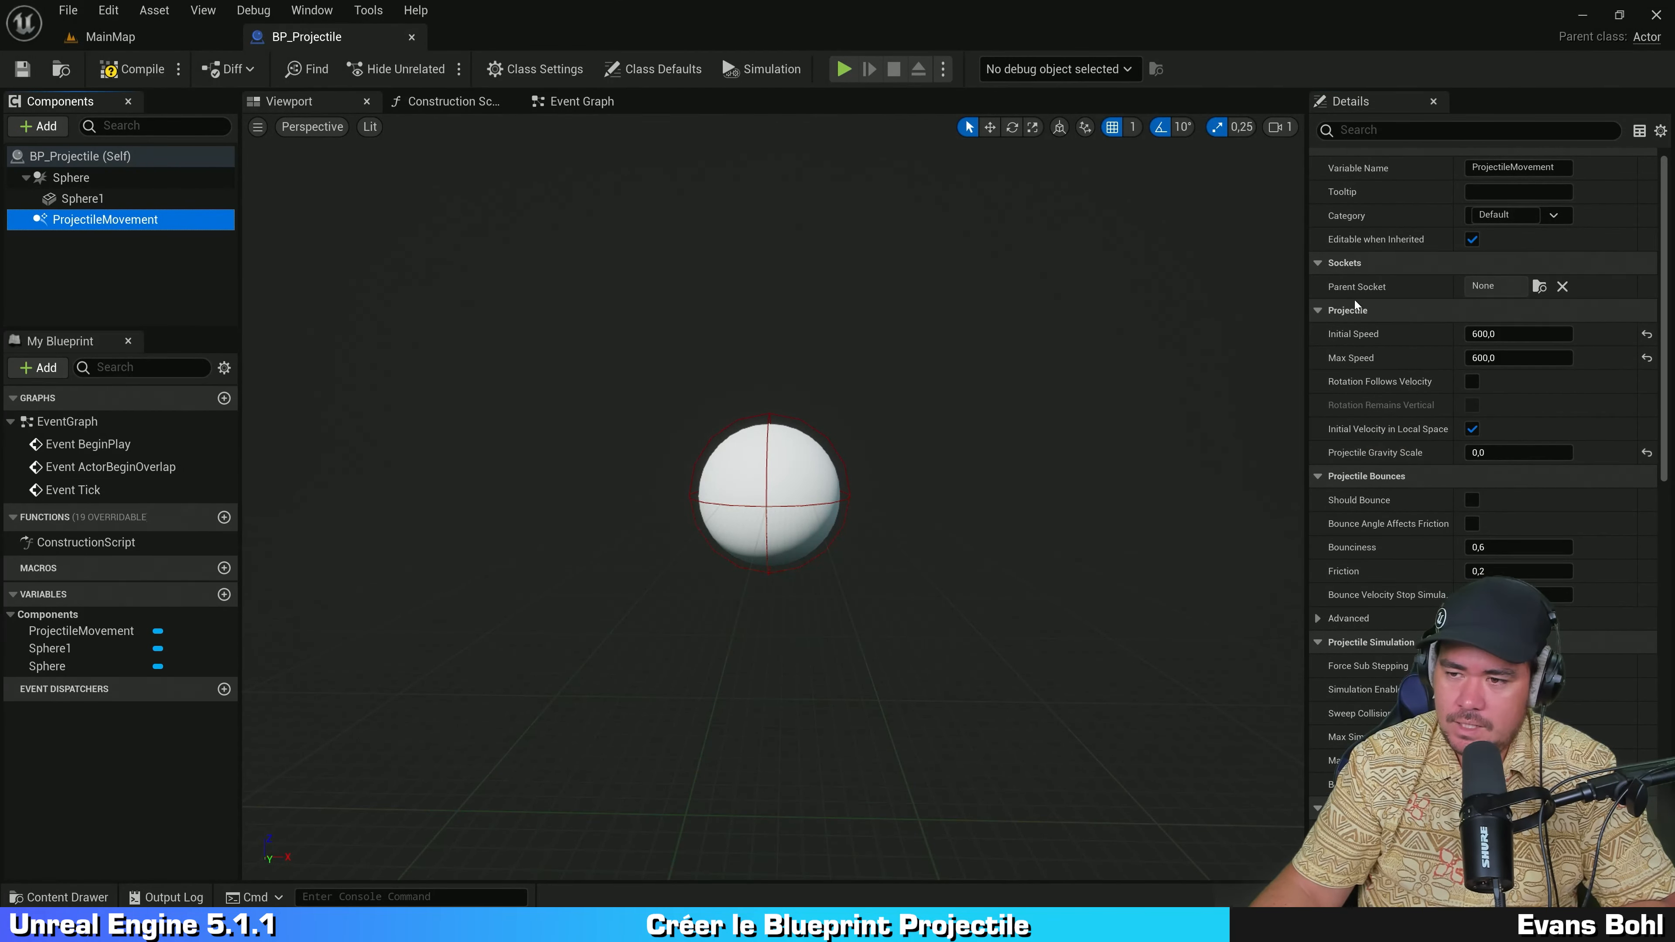
Step: Review the ProjectileMovement component's bounce, simulation and rotation settings
{"action": "scroll", "coordinate": [1356, 298], "scroll_direction": "down", "scroll_amount": 1}
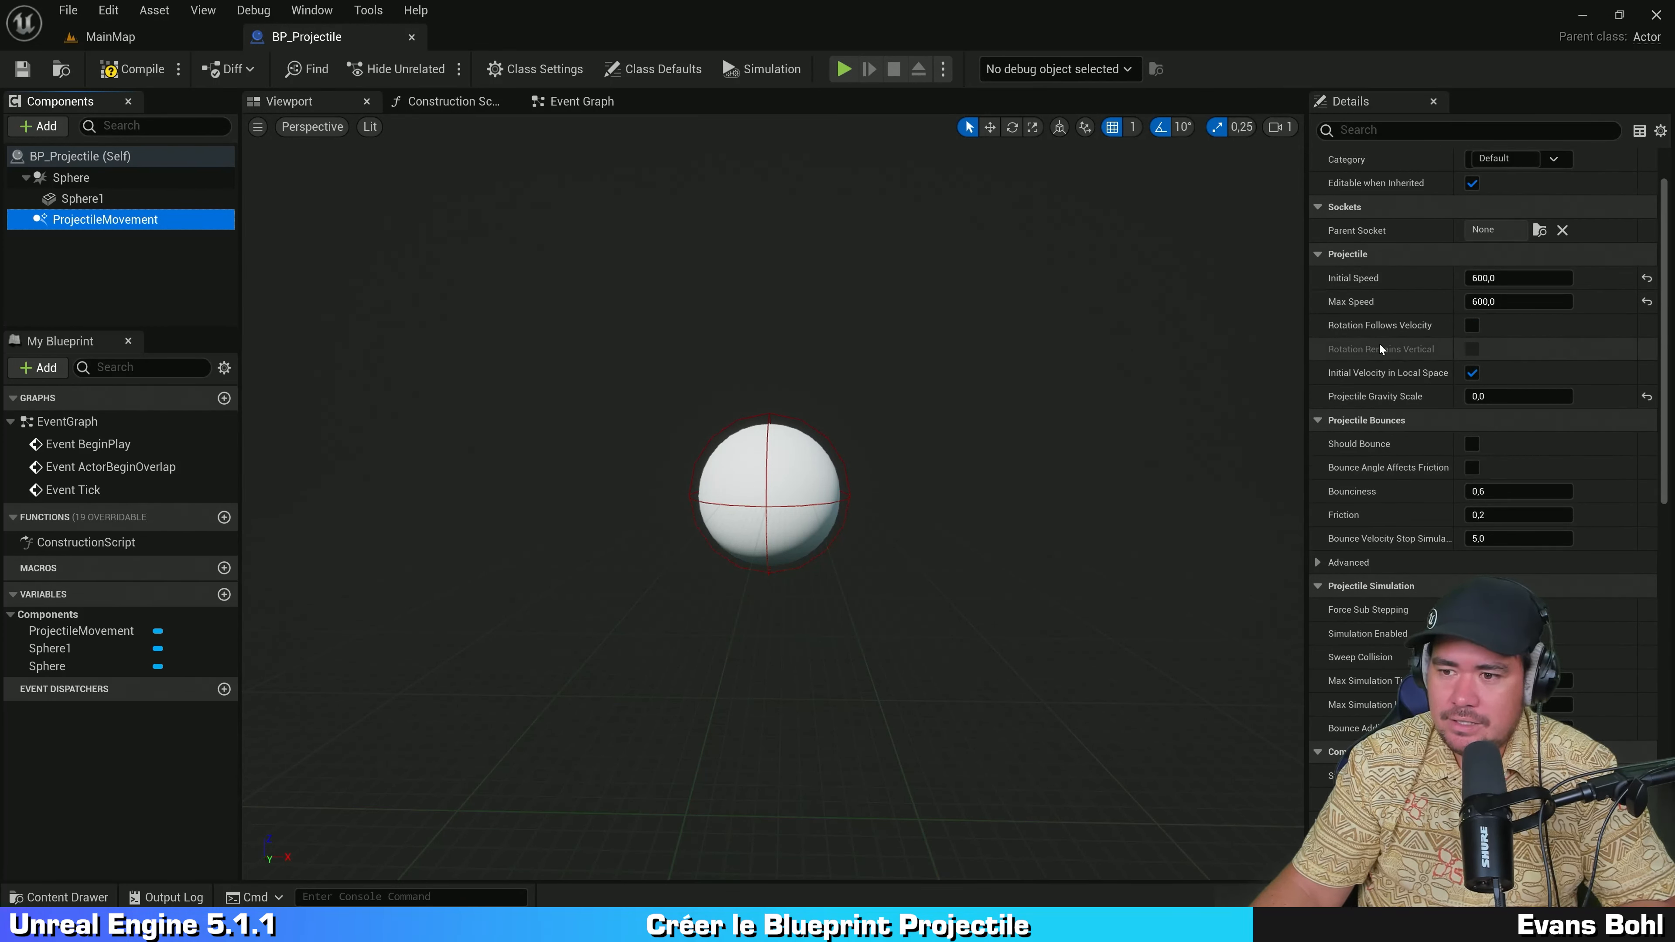
{"action": "scroll", "coordinate": [1377, 364], "scroll_direction": "down", "scroll_amount": 1}
{"action": "scroll", "coordinate": [1377, 364], "scroll_direction": "down", "scroll_amount": 1}
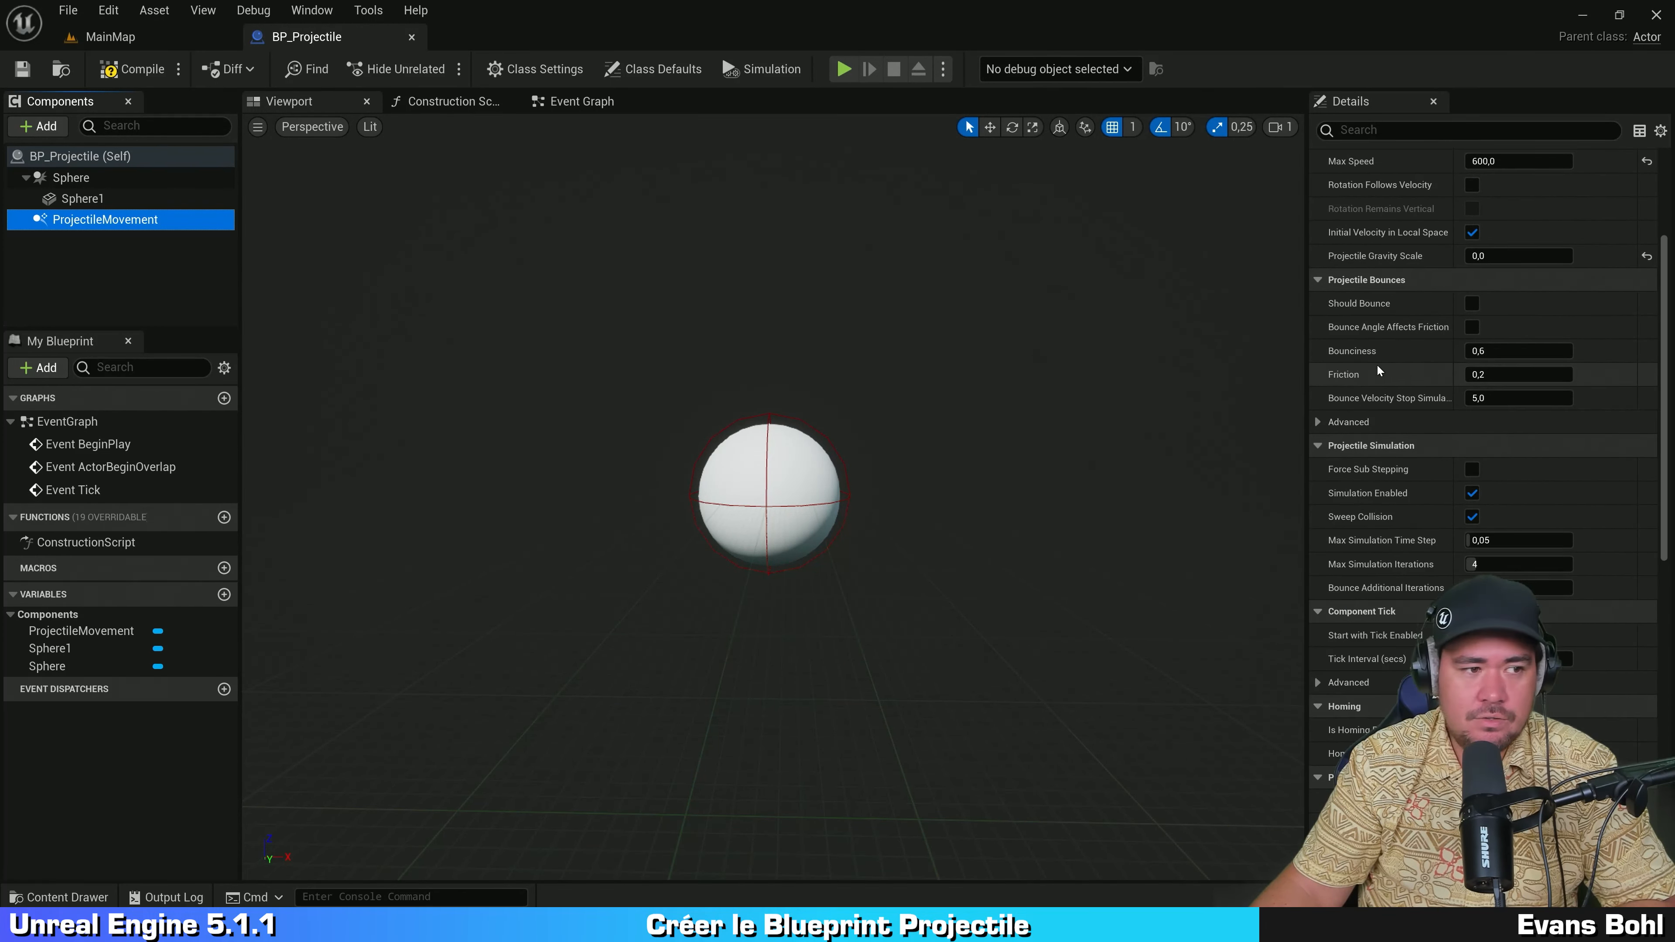
{"action": "left_click", "coordinate": [1391, 305]}
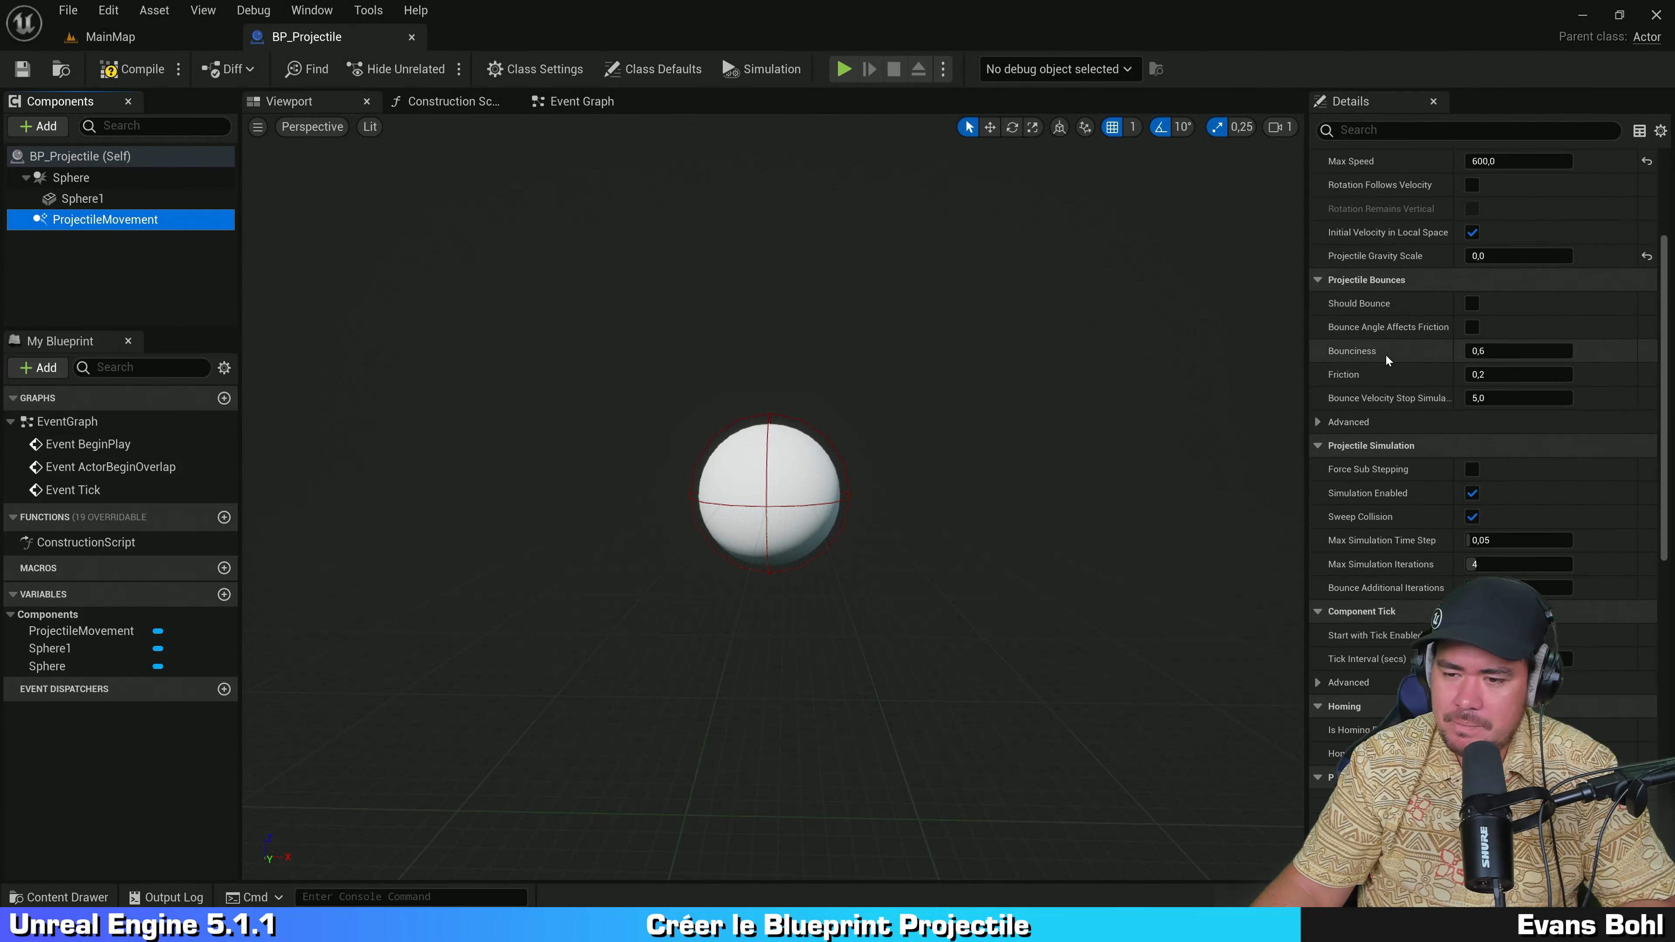
{"action": "scroll", "coordinate": [1385, 353], "scroll_direction": "up", "scroll_amount": 3}
{"action": "scroll", "coordinate": [1389, 352], "scroll_direction": "up", "scroll_amount": 2}
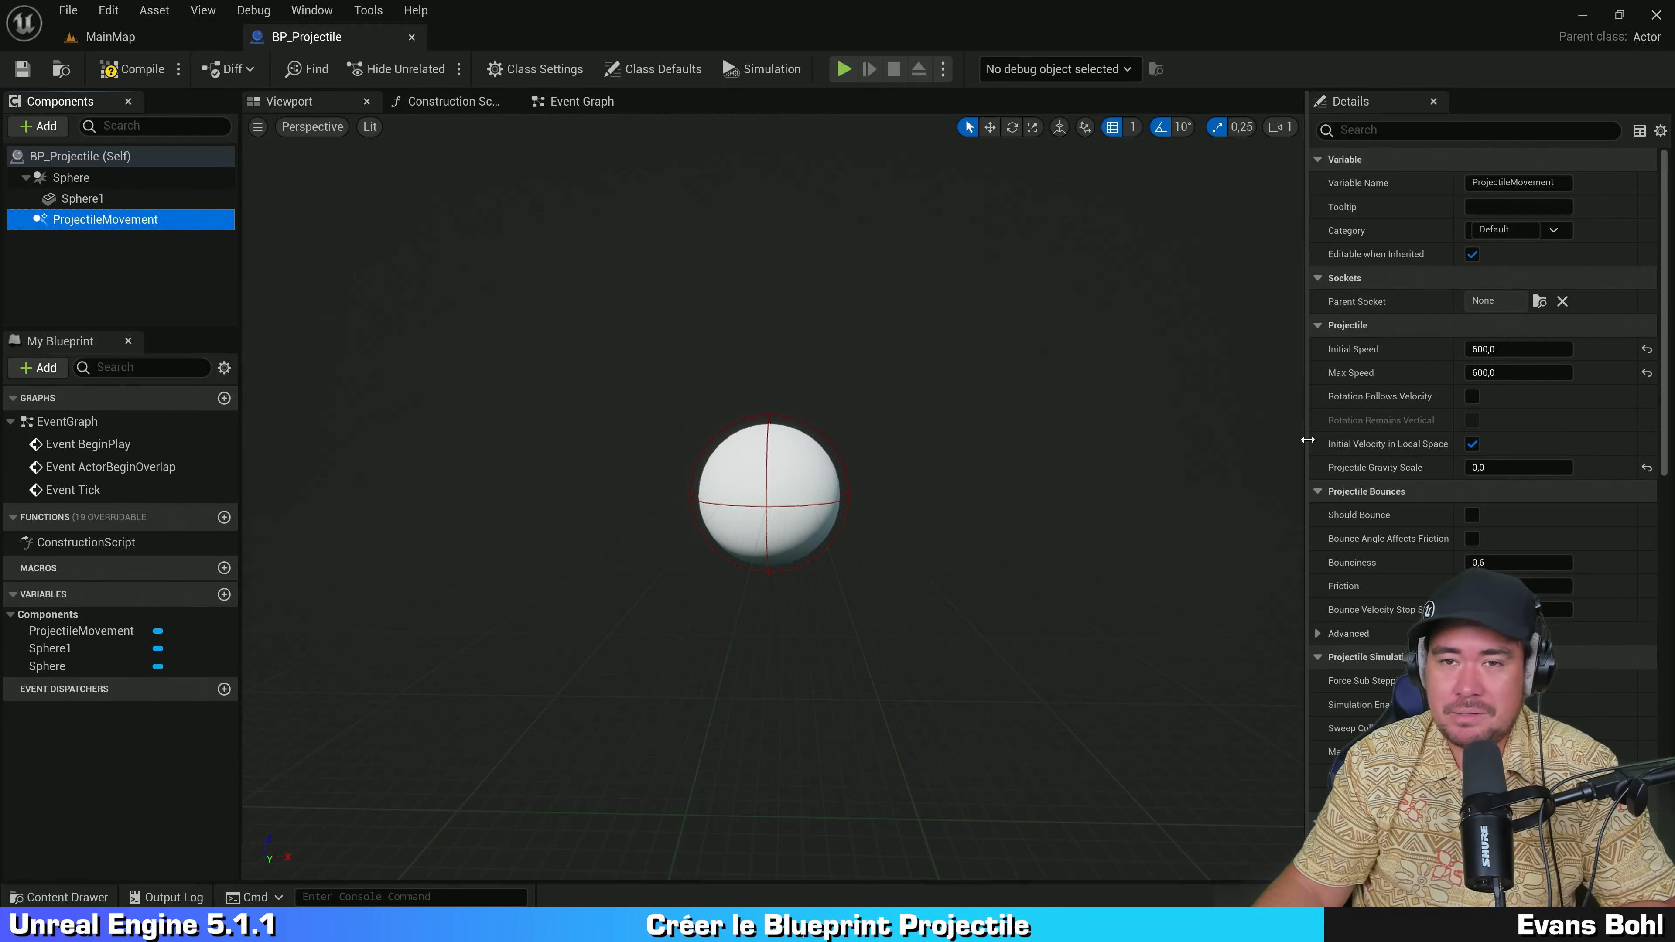
{"action": "mouse_move", "coordinate": [1378, 423]}
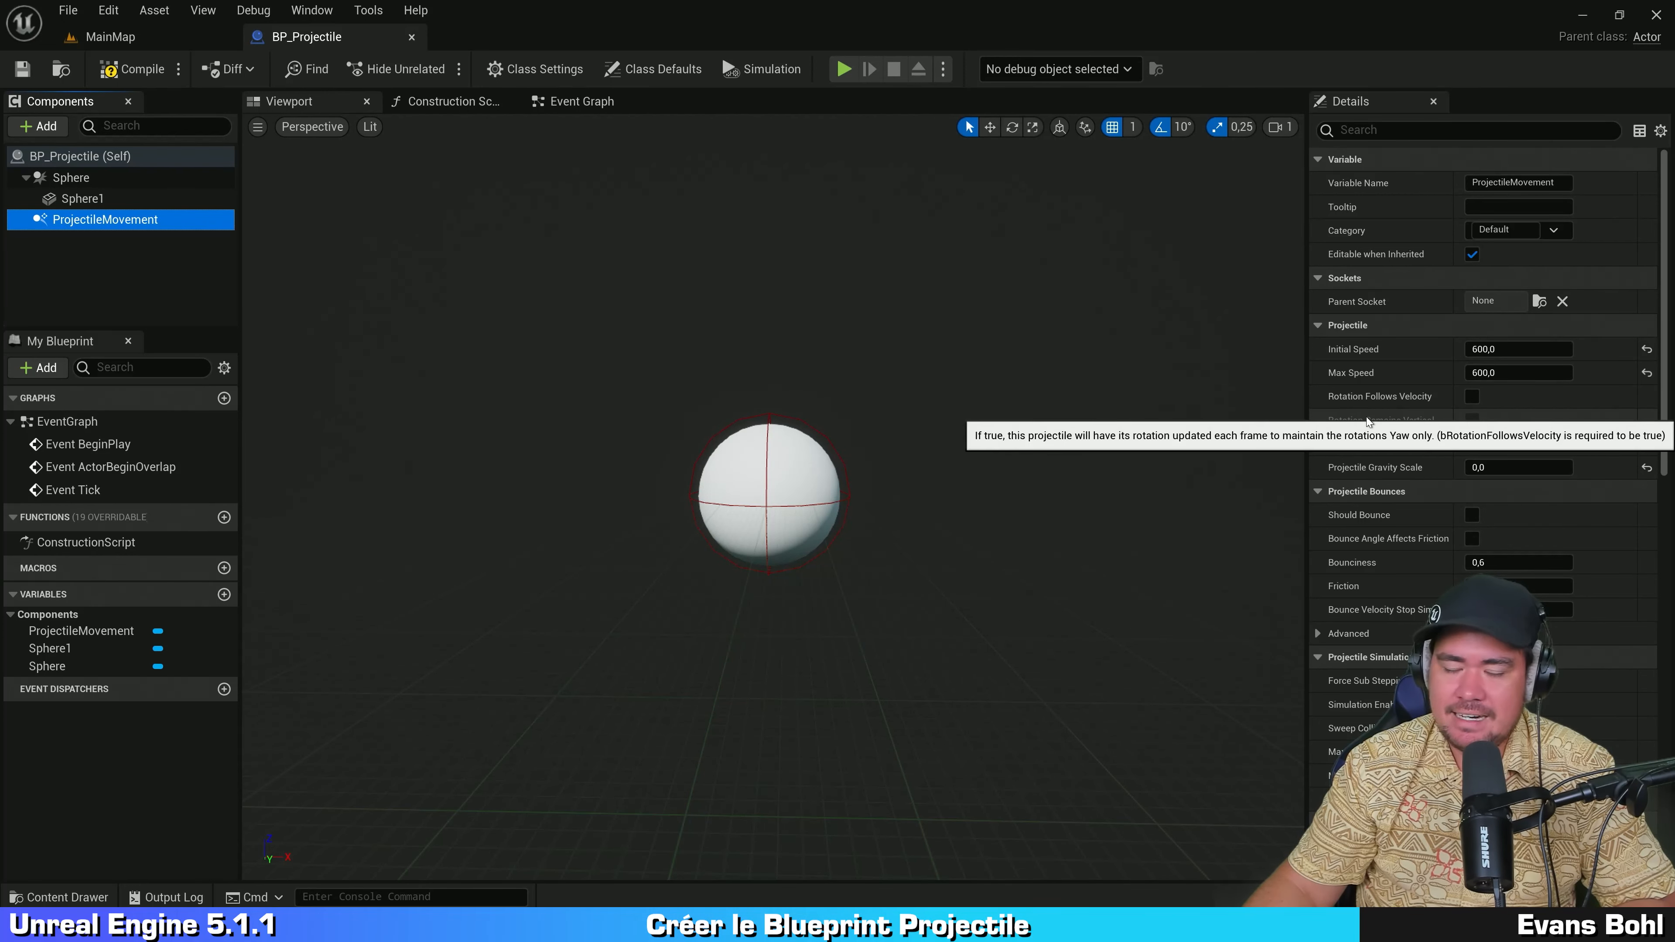
Step: Compile the BP_Projectile Blueprint with its projectile movement settings
{"action": "left_click", "coordinate": [1146, 392]}
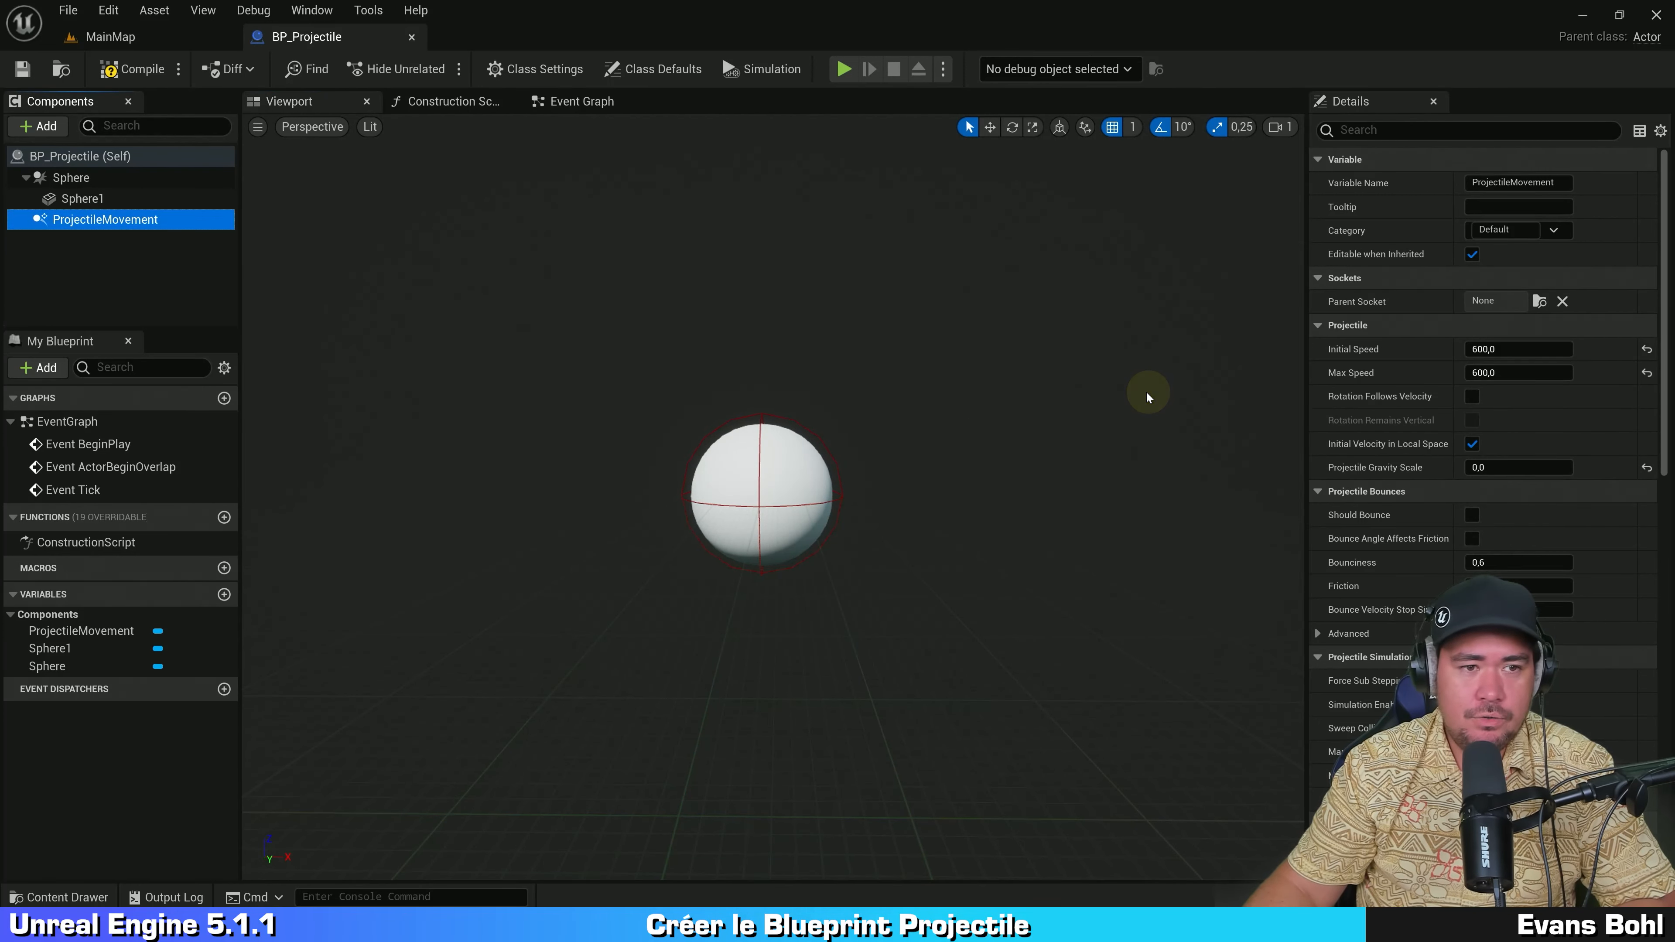
{"action": "left_click", "coordinate": [129, 66]}
{"action": "left_click", "coordinate": [567, 197]}
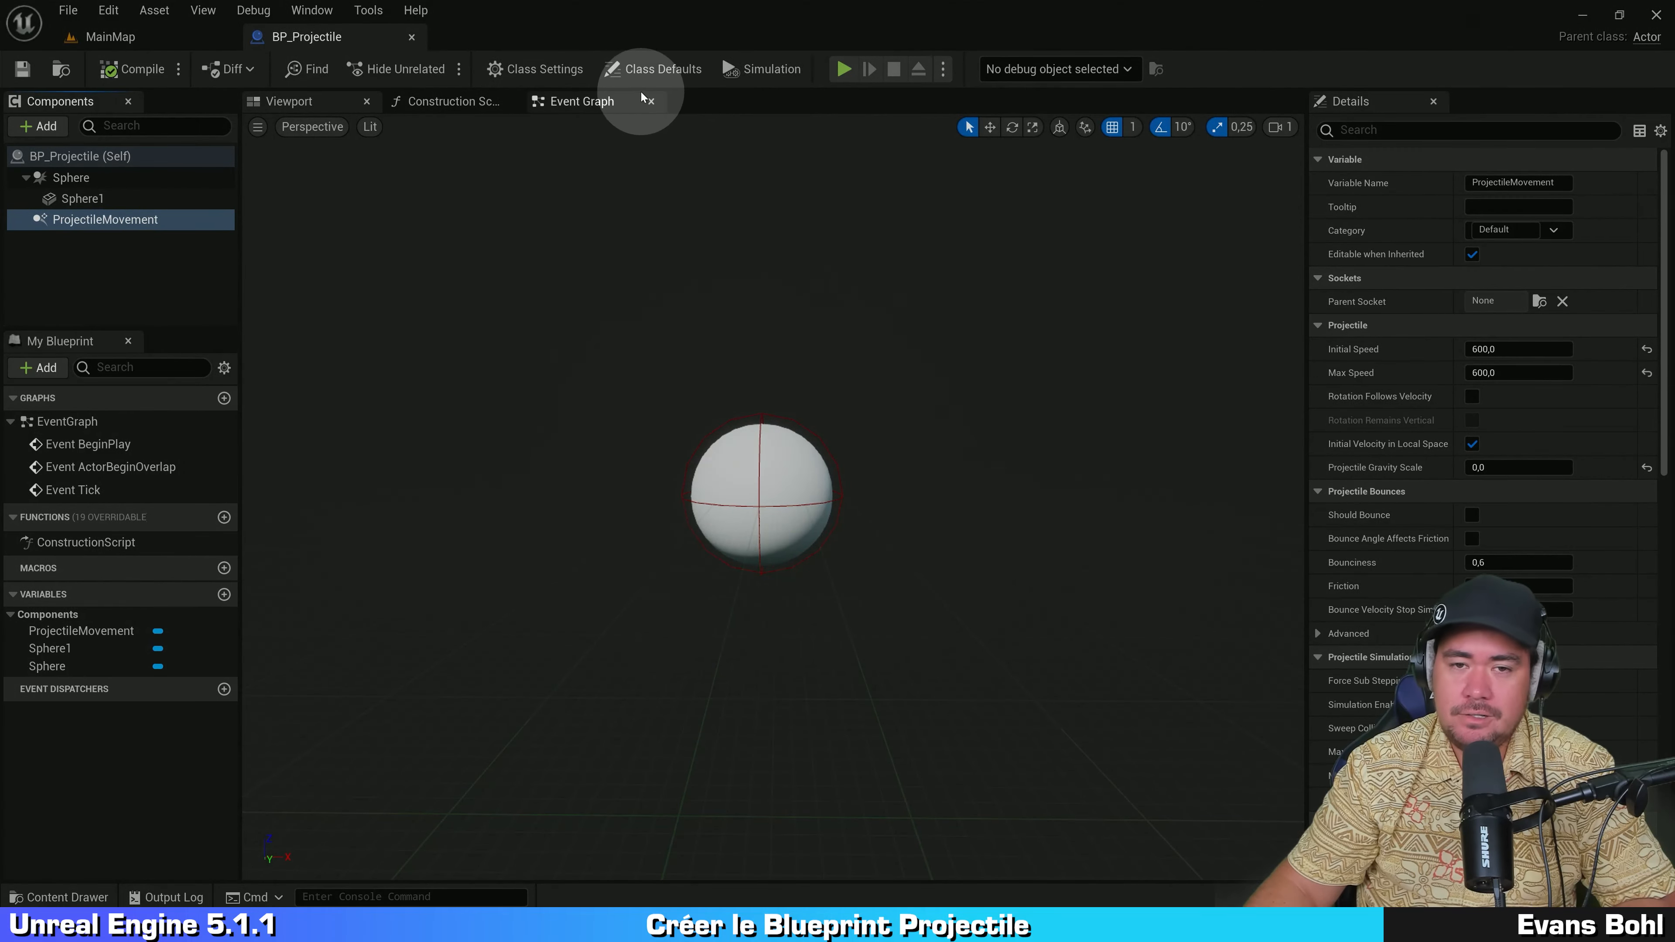
Step: Set the Initial Life Span to 1.5 in the Class Defaults of BP_Projectile
{"action": "left_click", "coordinate": [660, 71]}
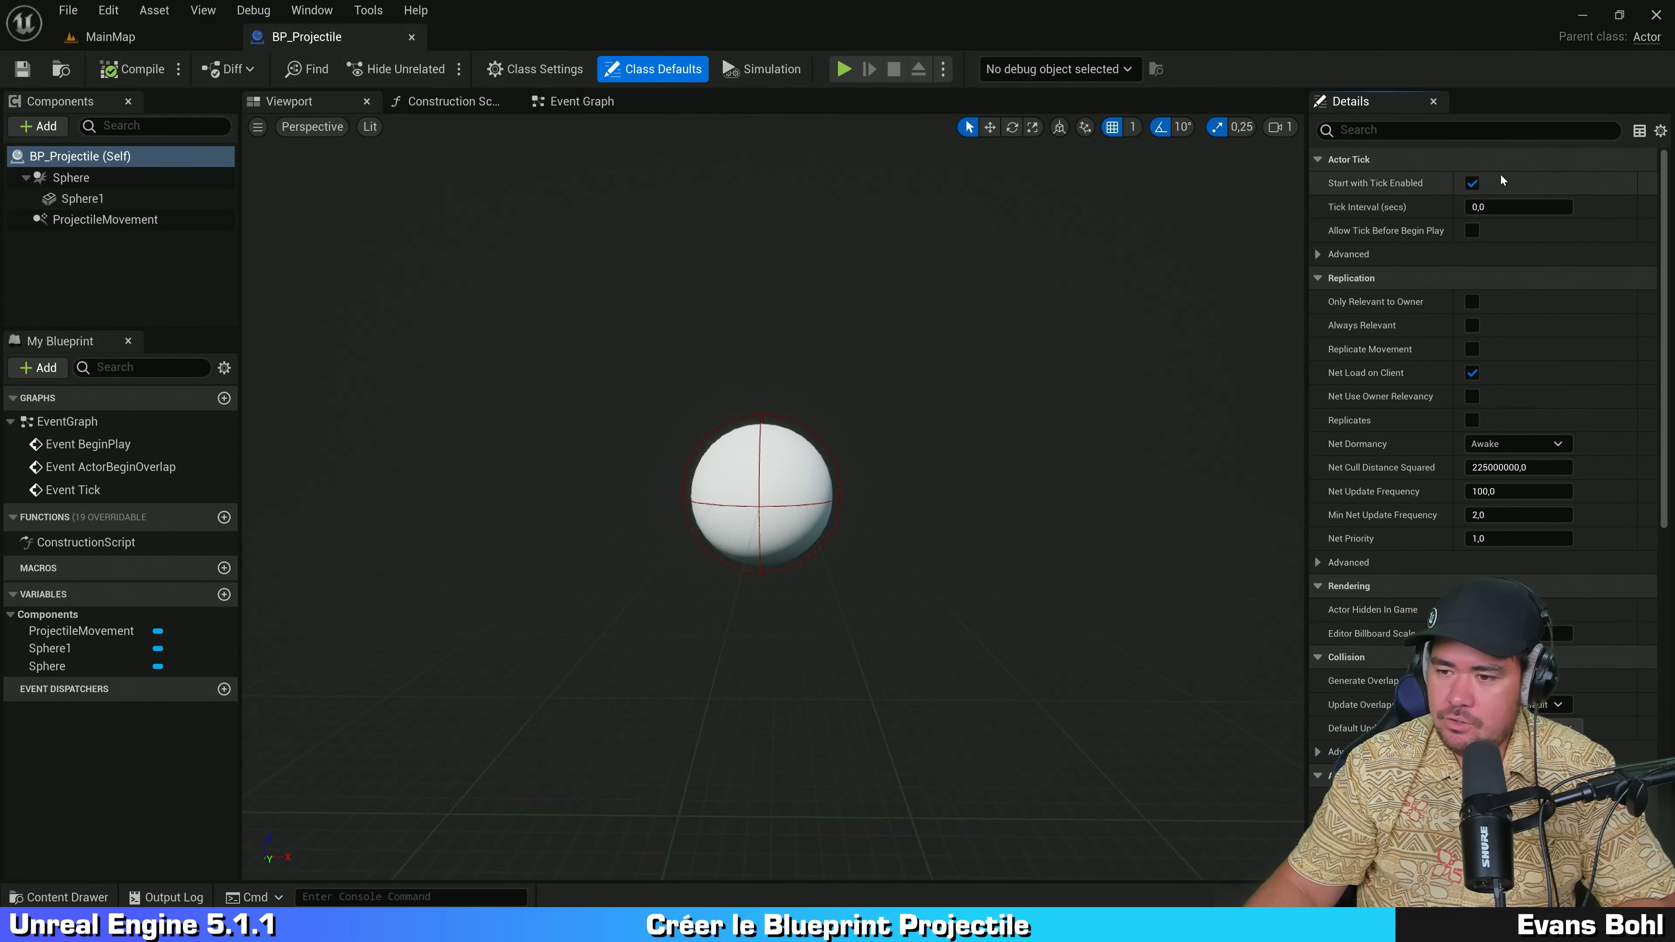
{"action": "scroll", "coordinate": [1420, 206], "scroll_direction": "down", "scroll_amount": 6}
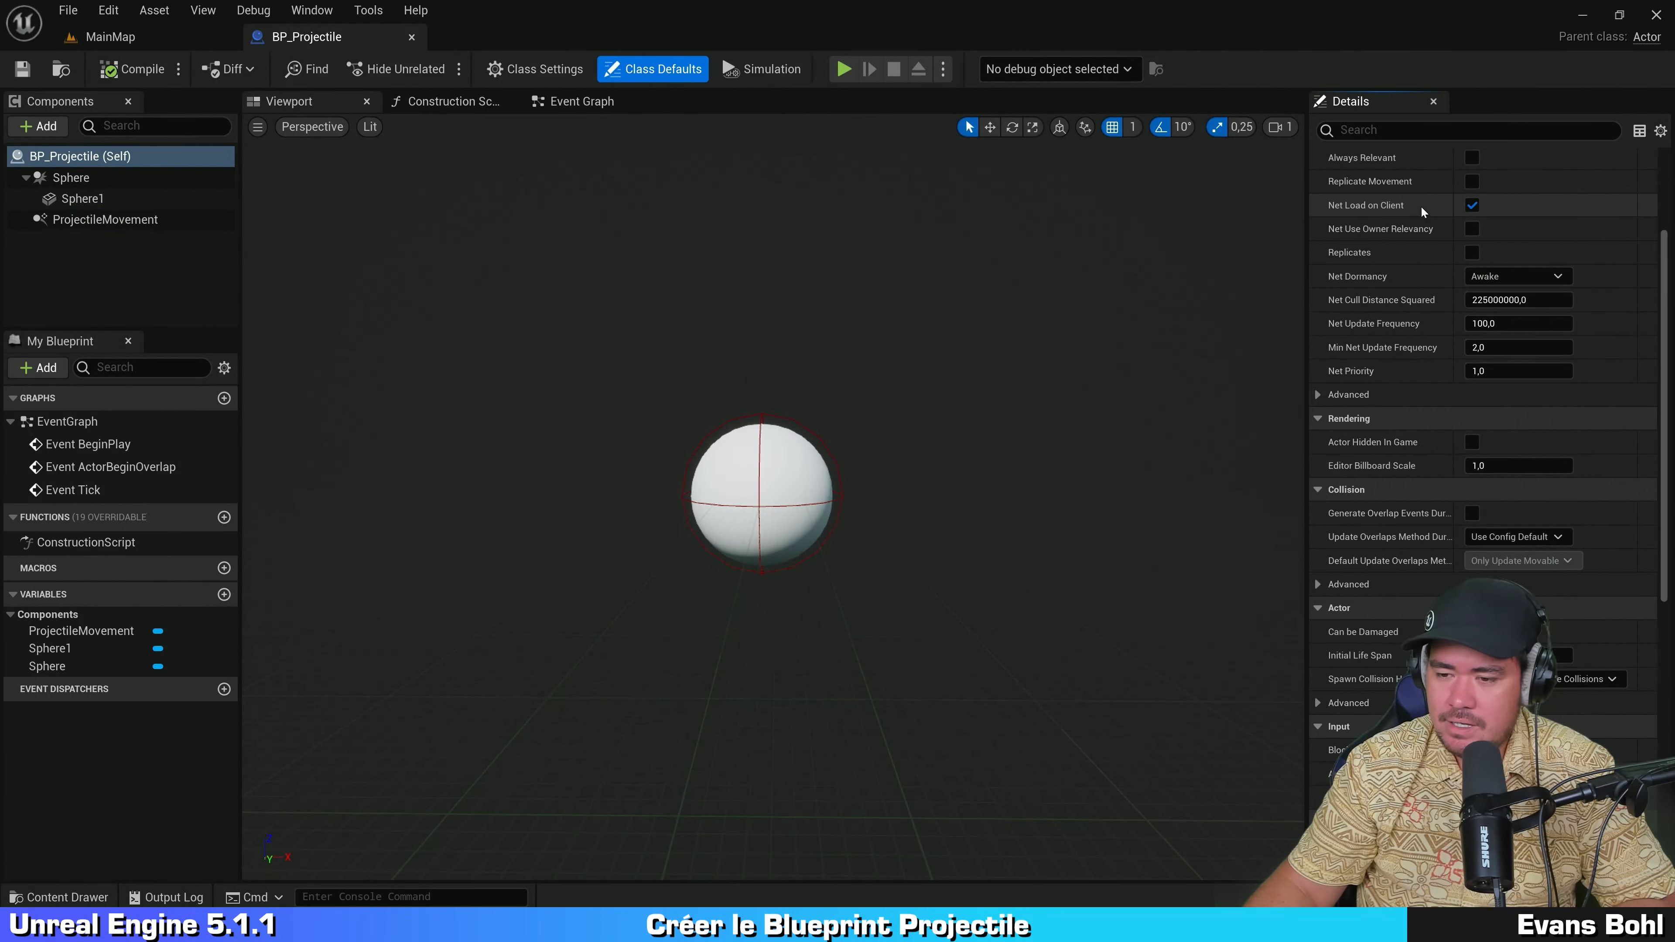
{"action": "scroll", "coordinate": [1418, 212], "scroll_direction": "down", "scroll_amount": 1}
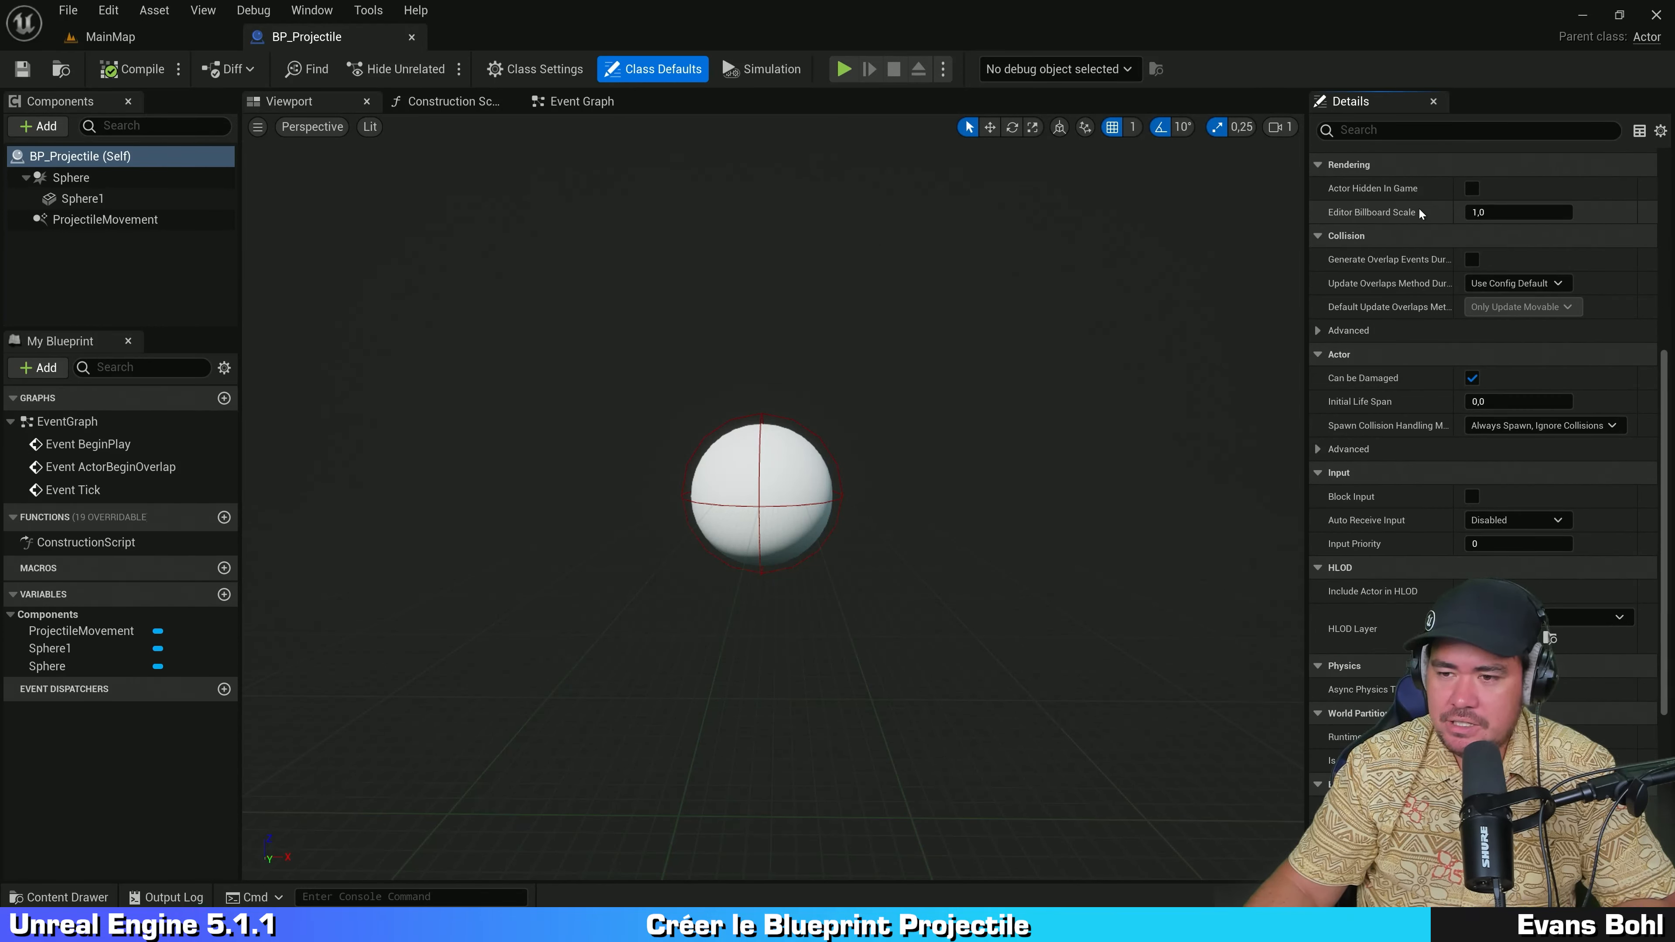
{"action": "scroll", "coordinate": [1418, 212], "scroll_direction": "down", "scroll_amount": 3}
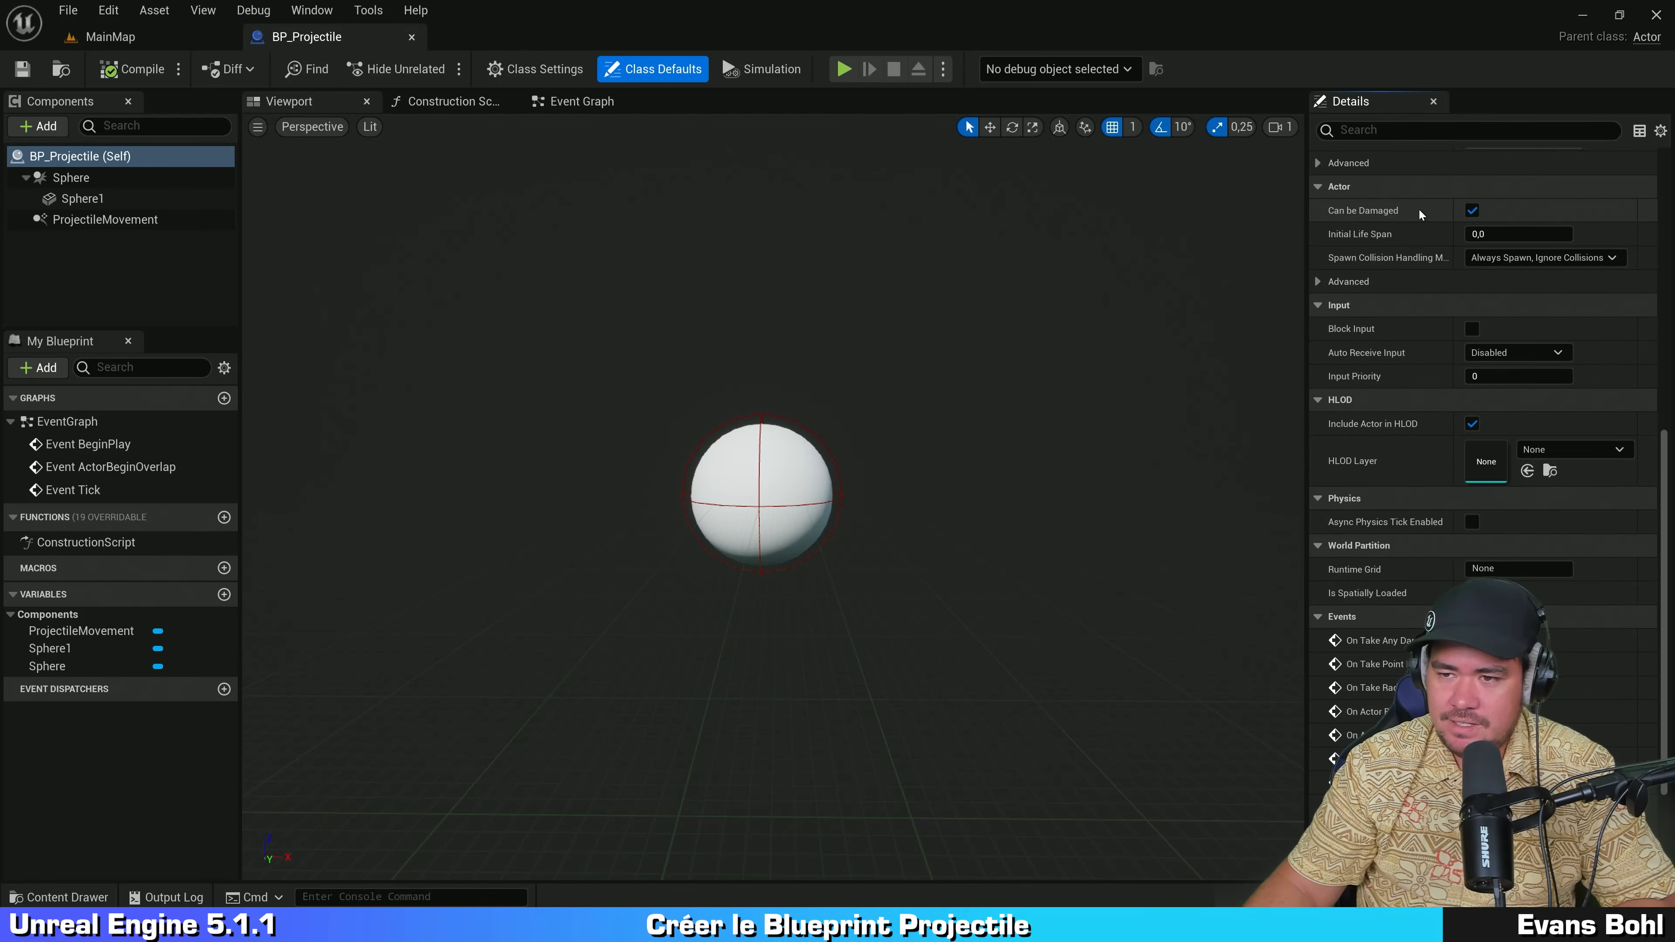
{"action": "key", "text": "ctrl"}
{"action": "key", "text": "ctrl"}
{"action": "key", "text": "ctrl"}
{"action": "key", "text": "ctrl"}
{"action": "key", "text": "ctrl"}
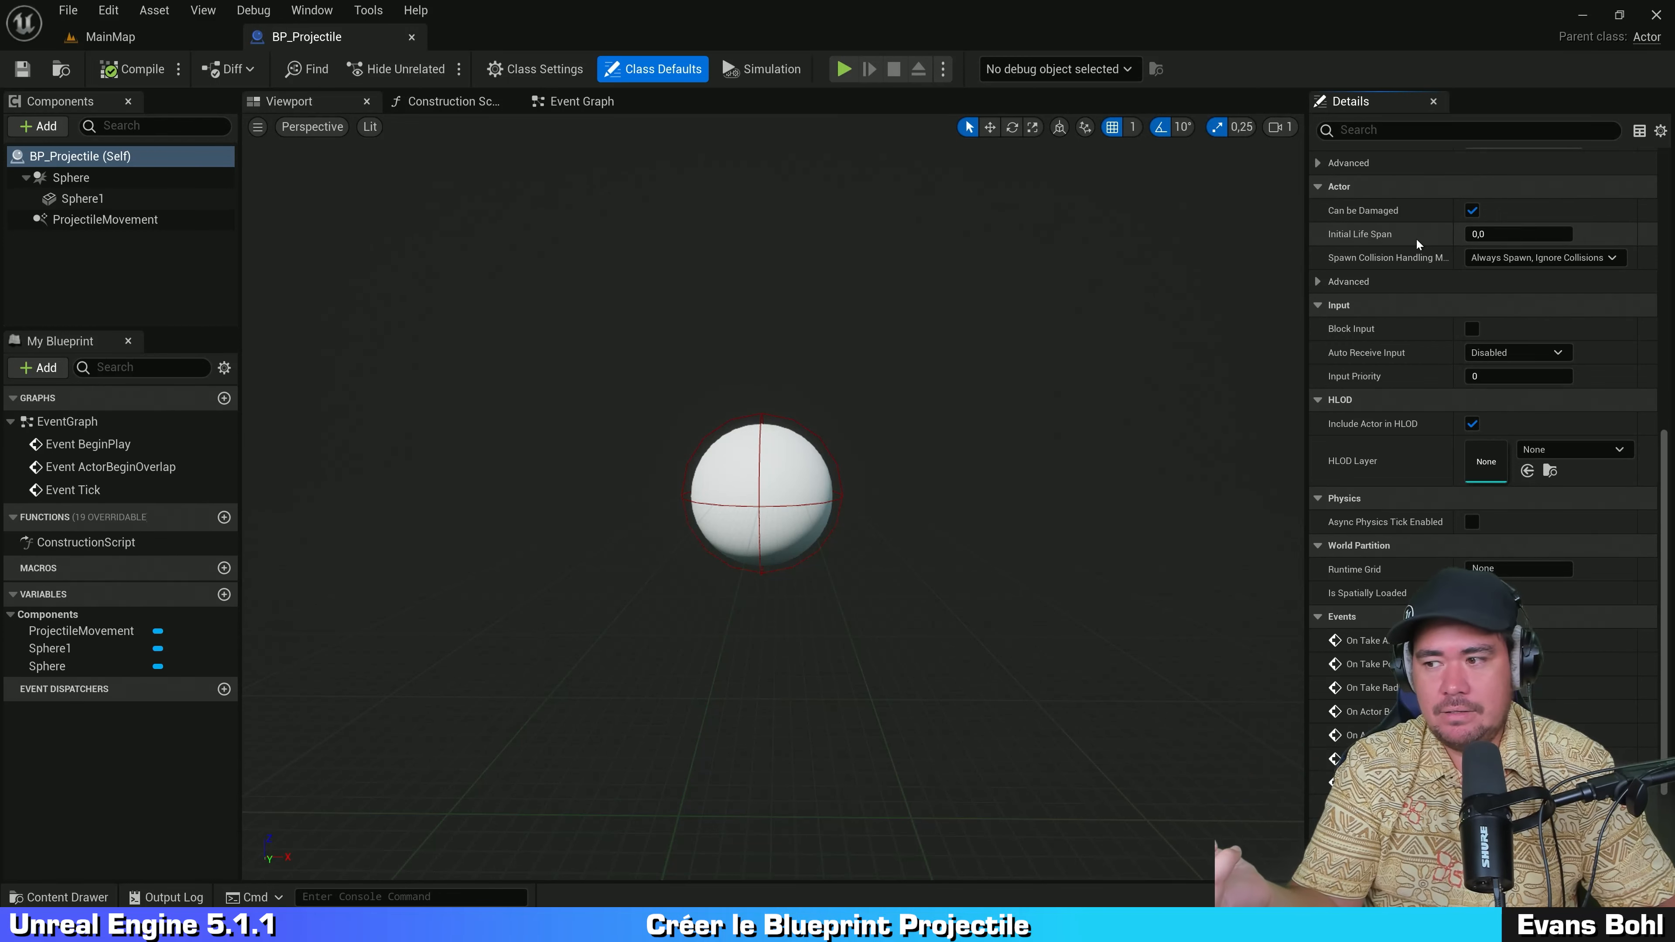
{"action": "left_click", "coordinate": [1526, 233]}
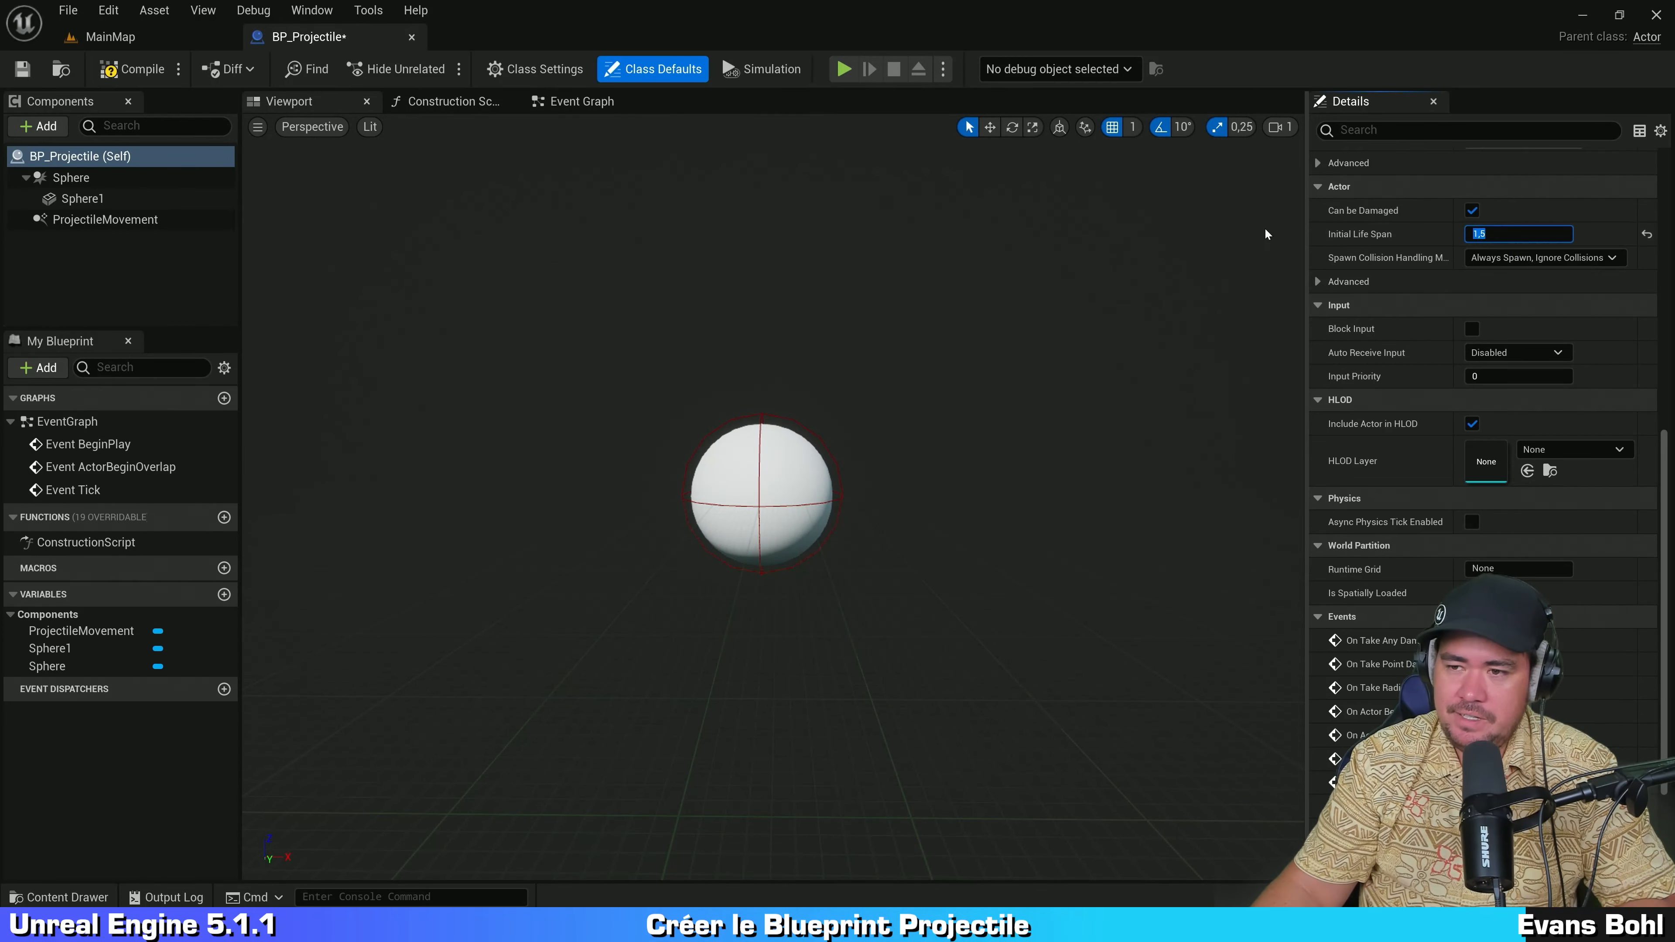
Step: Save and compile BP_Projectile with its new life span
{"action": "left_click", "coordinate": [1066, 281]}
{"action": "key", "text": "ctrl+s"}
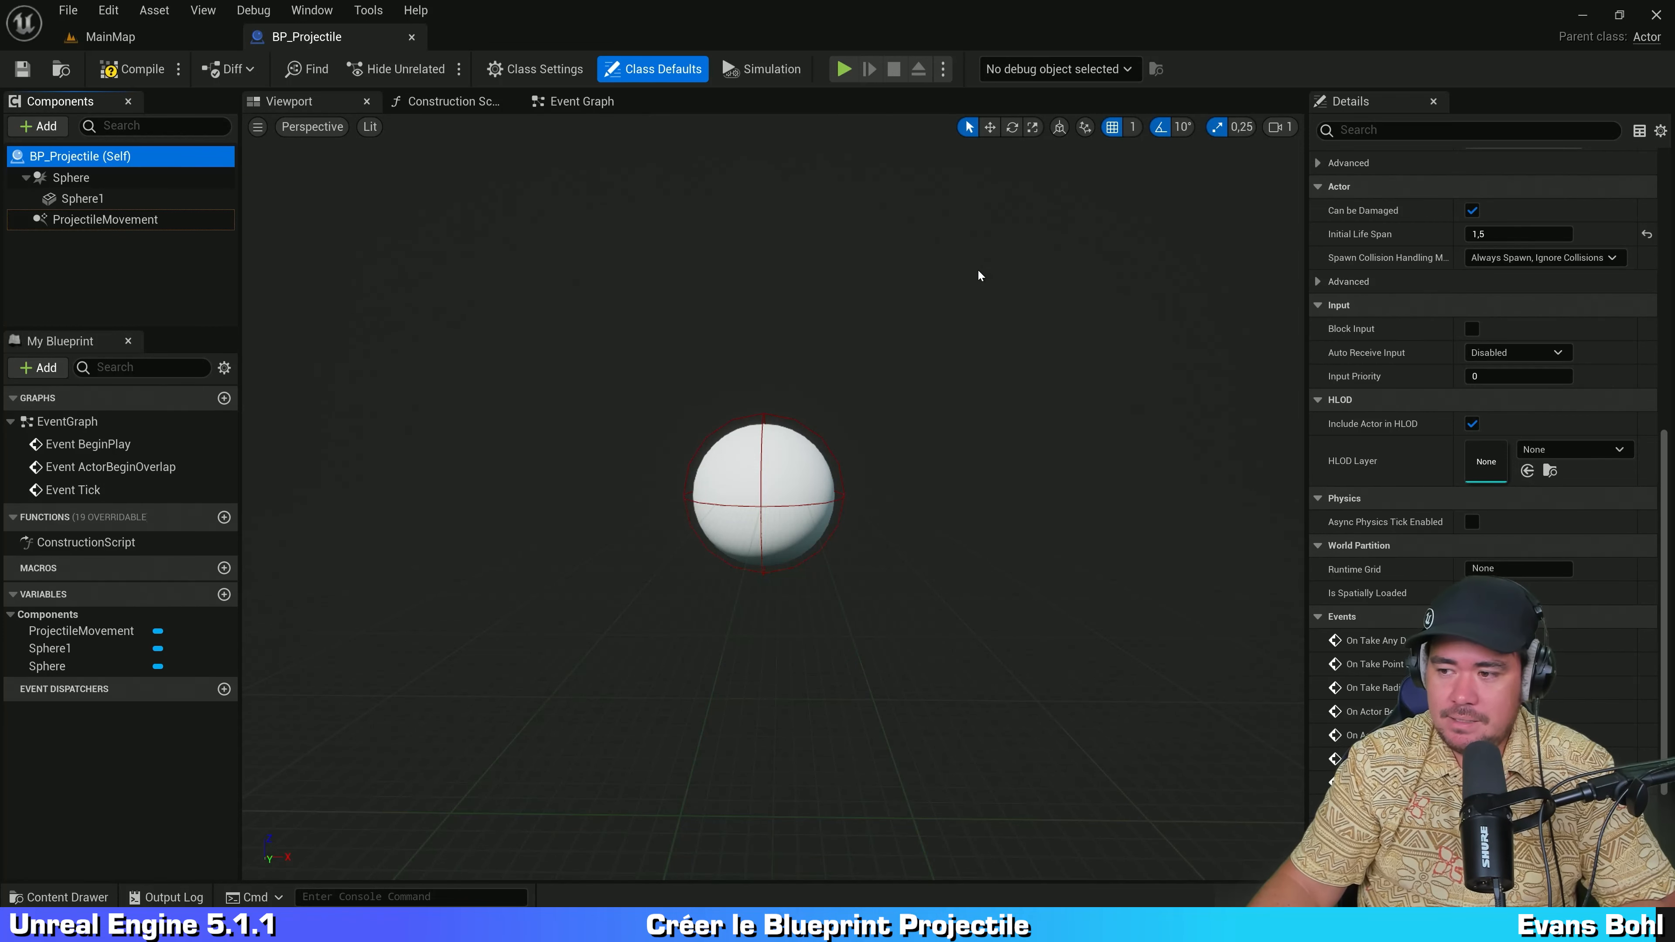
{"action": "left_click", "coordinate": [131, 69]}
{"action": "left_click", "coordinate": [22, 68]}
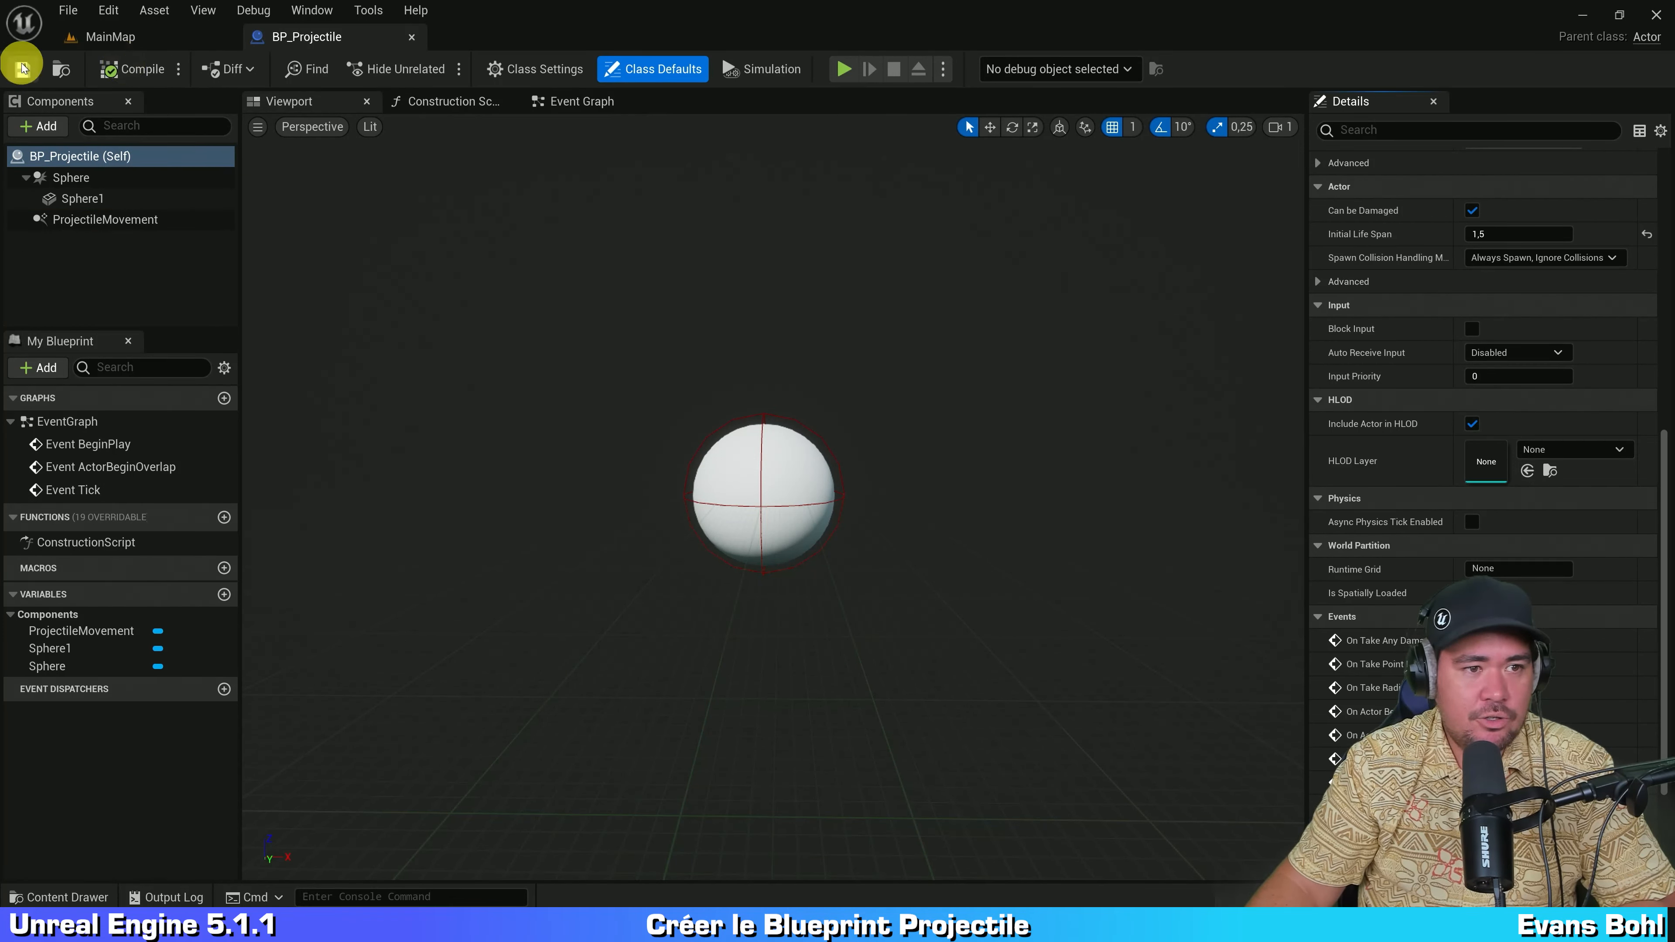
{"action": "left_click", "coordinate": [452, 234]}
{"action": "left_click", "coordinate": [974, 262]}
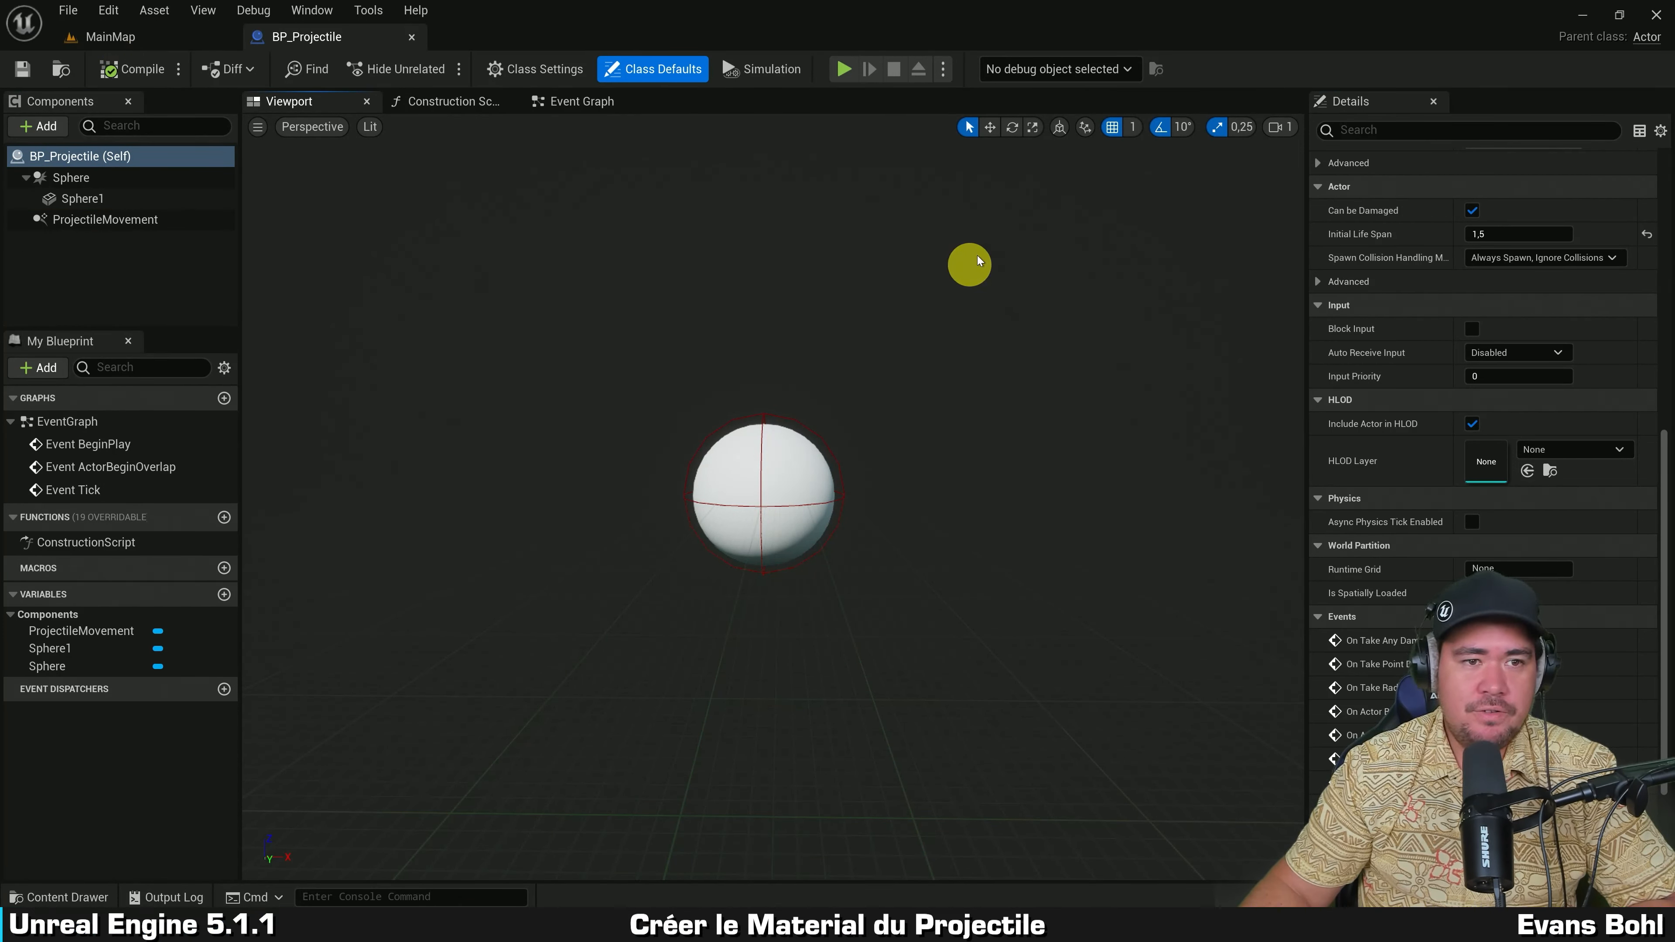
Step: Place an instance of BP_Projectile from the Core folder in MainMap, in the air near the player start
{"action": "left_click", "coordinate": [160, 33]}
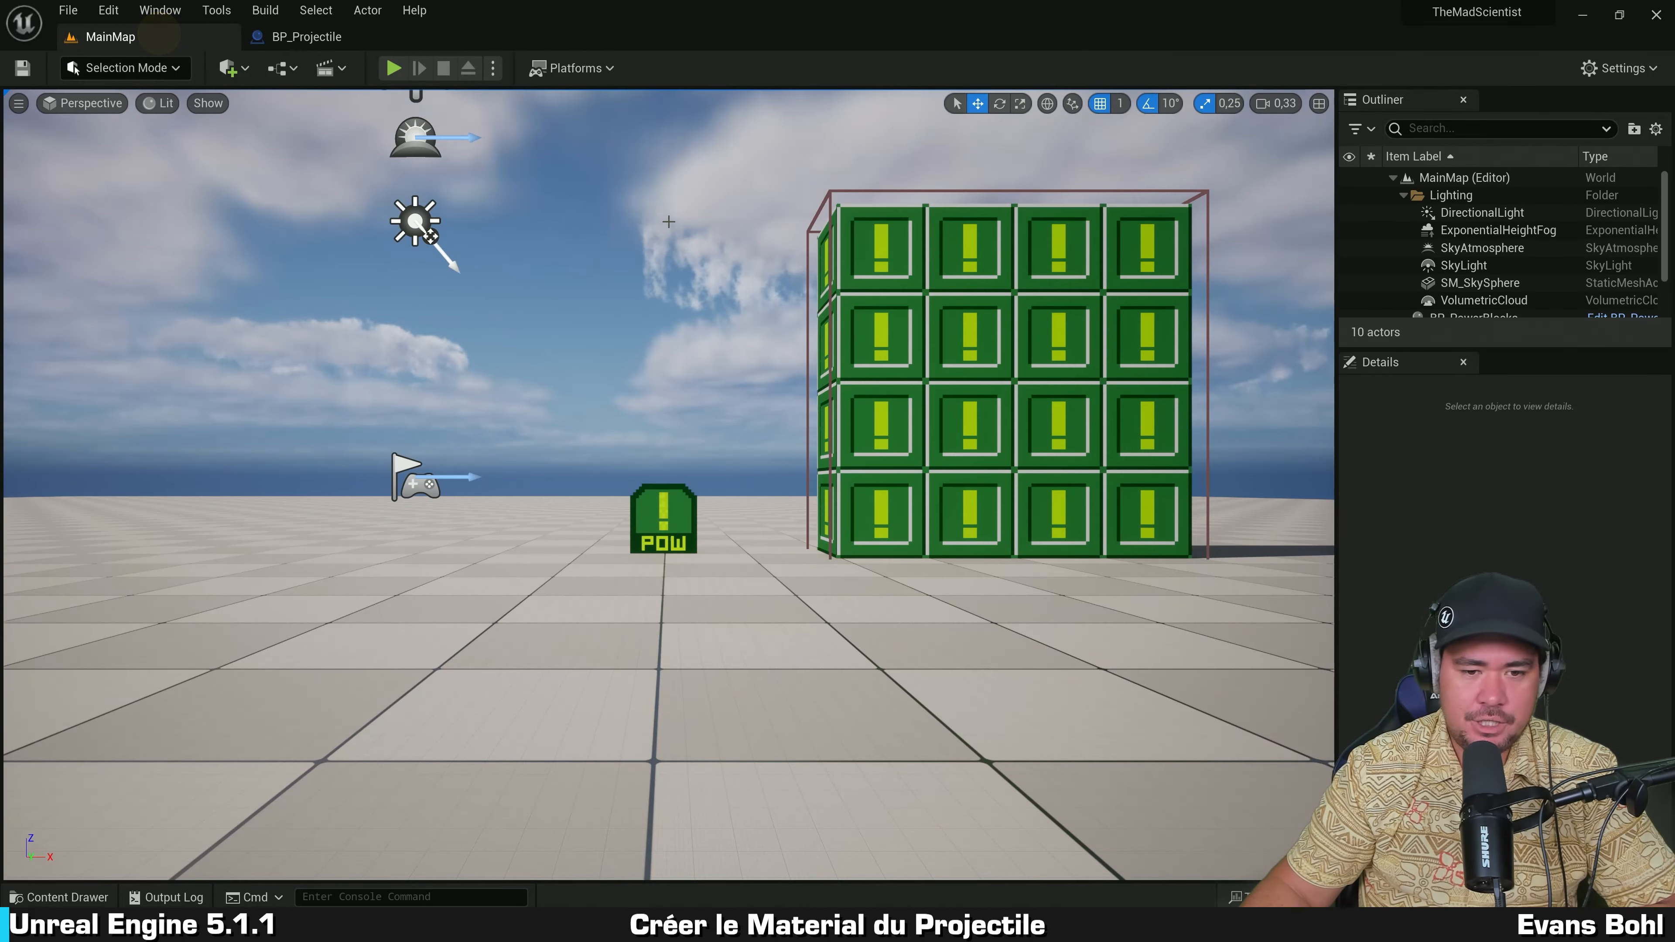
{"action": "right_click_drag", "start_coordinate": [657, 251], "coordinate": [655, 254]}
{"action": "key", "text": "ctrl+space"}
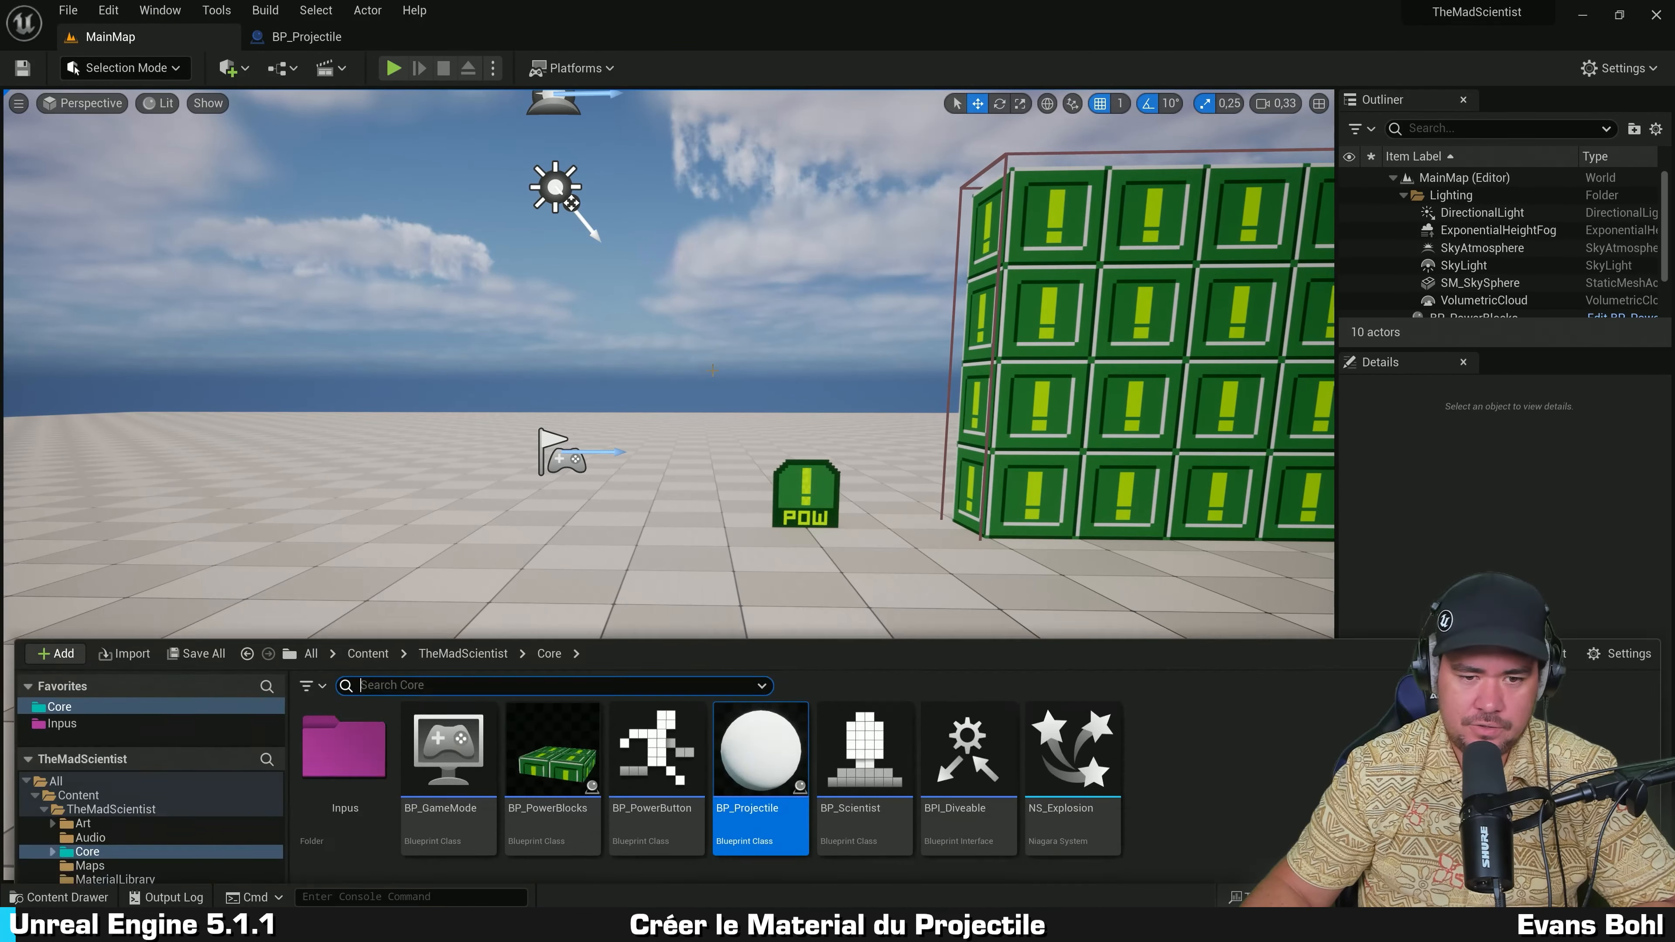
{"action": "left_click_drag", "start_coordinate": [763, 564], "coordinate": [696, 327]}
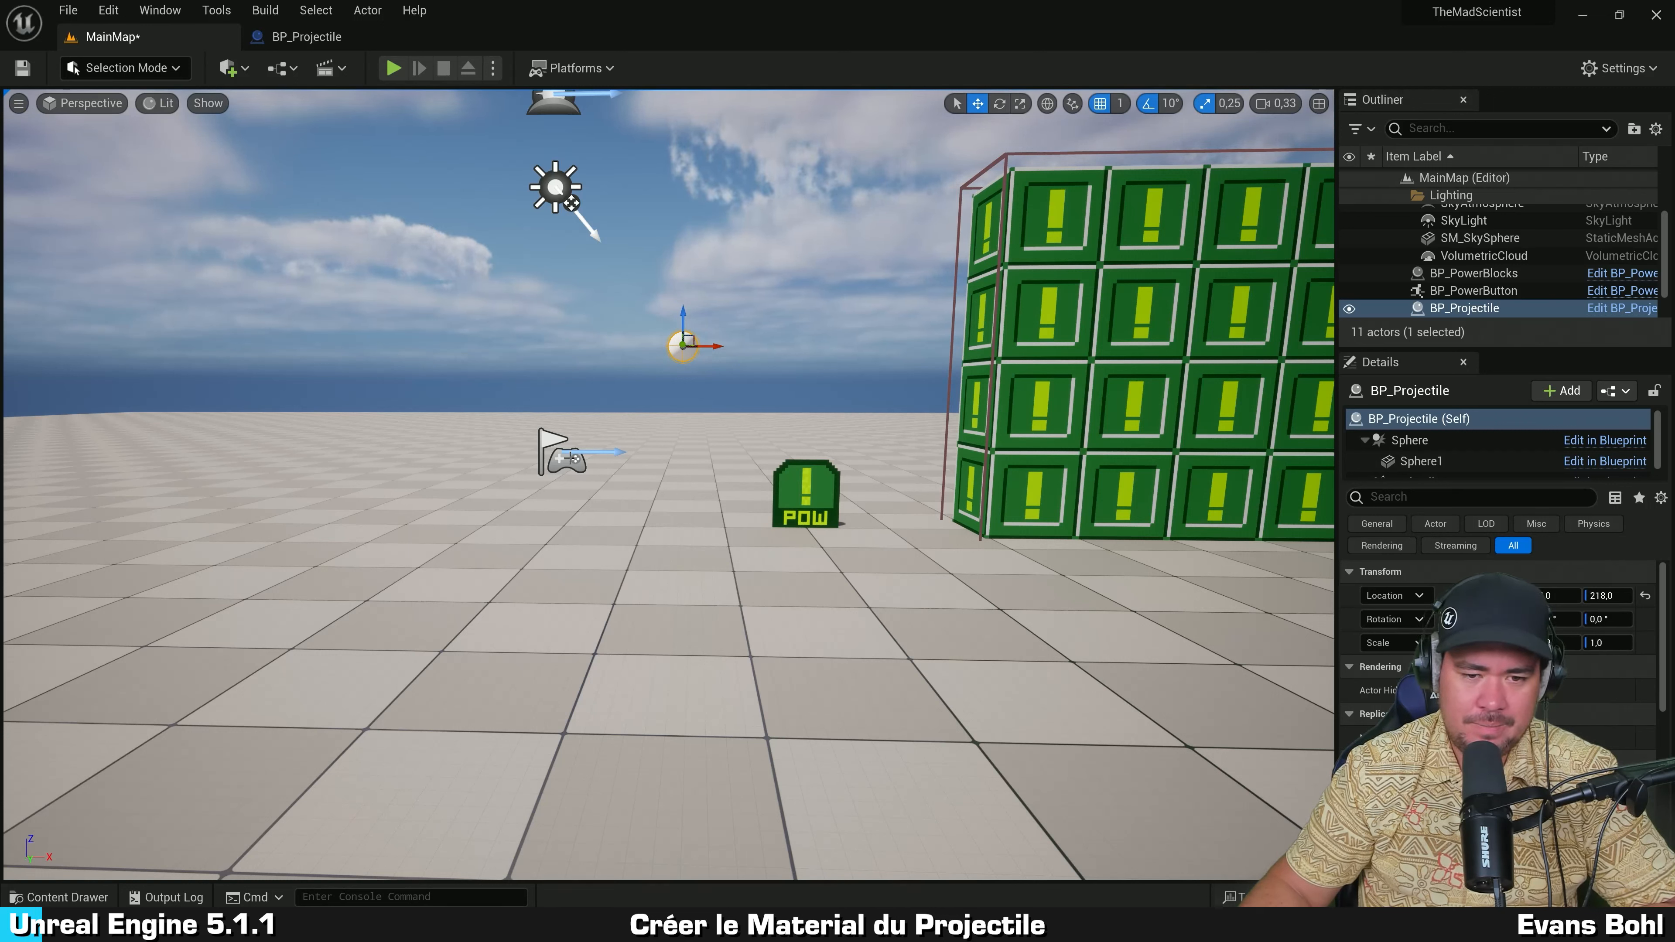
Step: Set the placed projectile's Y location to 0 and save the level
{"action": "left_click", "coordinate": [567, 456], "text": "ctrl"}
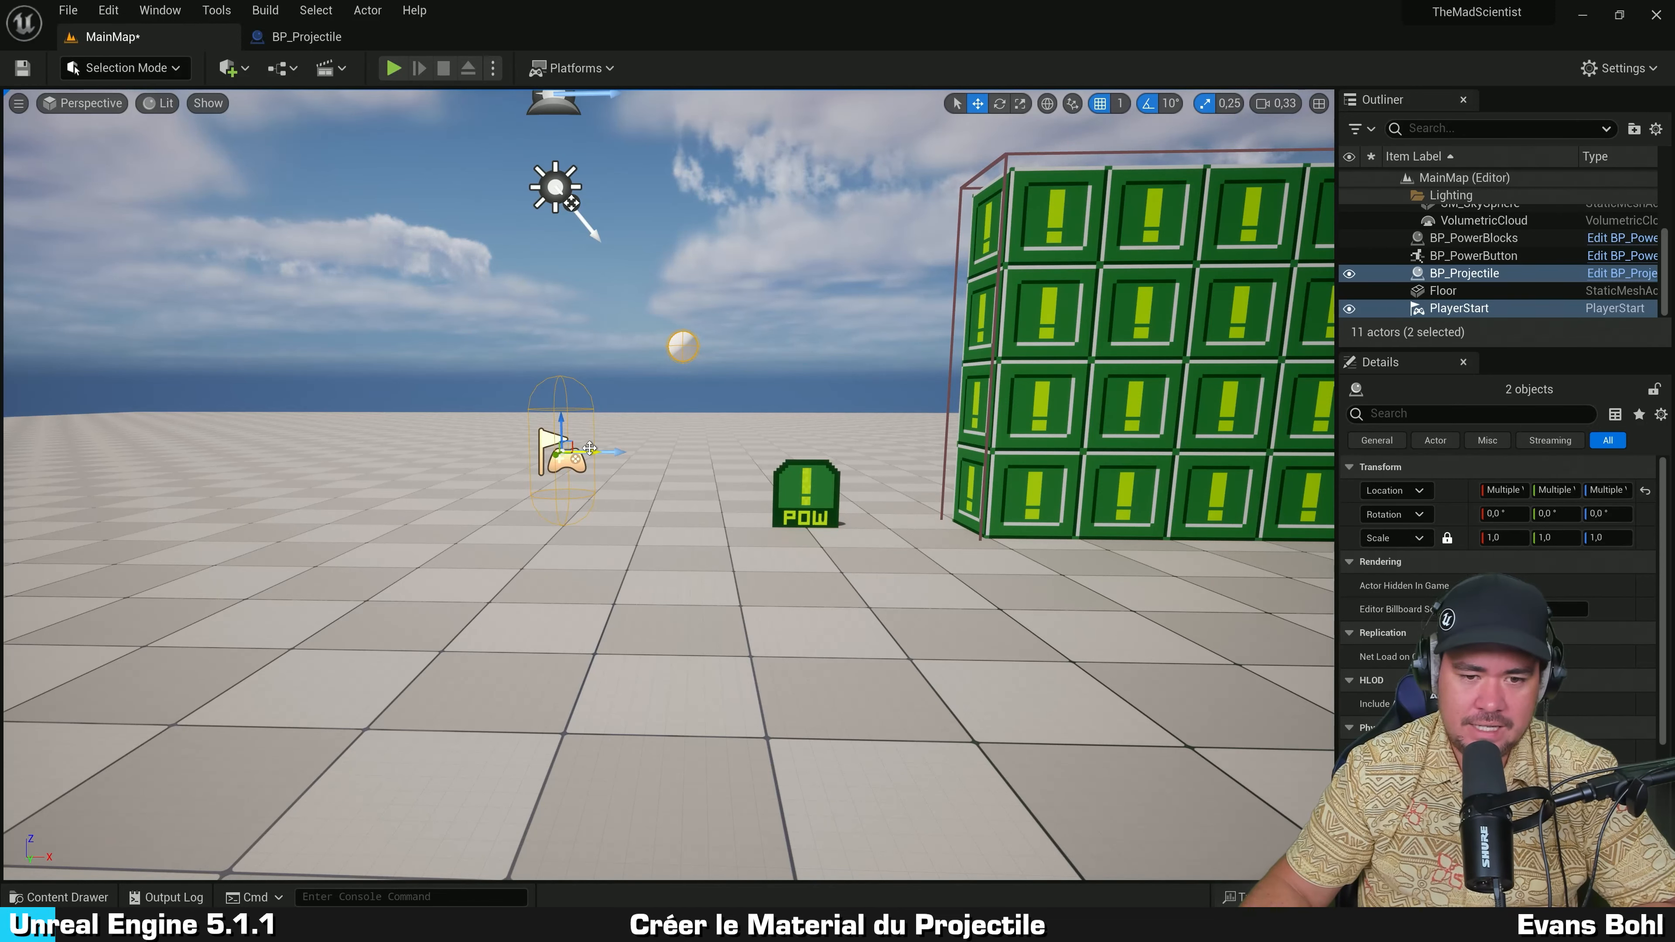
{"action": "left_click_drag", "start_coordinate": [589, 447], "coordinate": [3, 407], "text": "alt"}
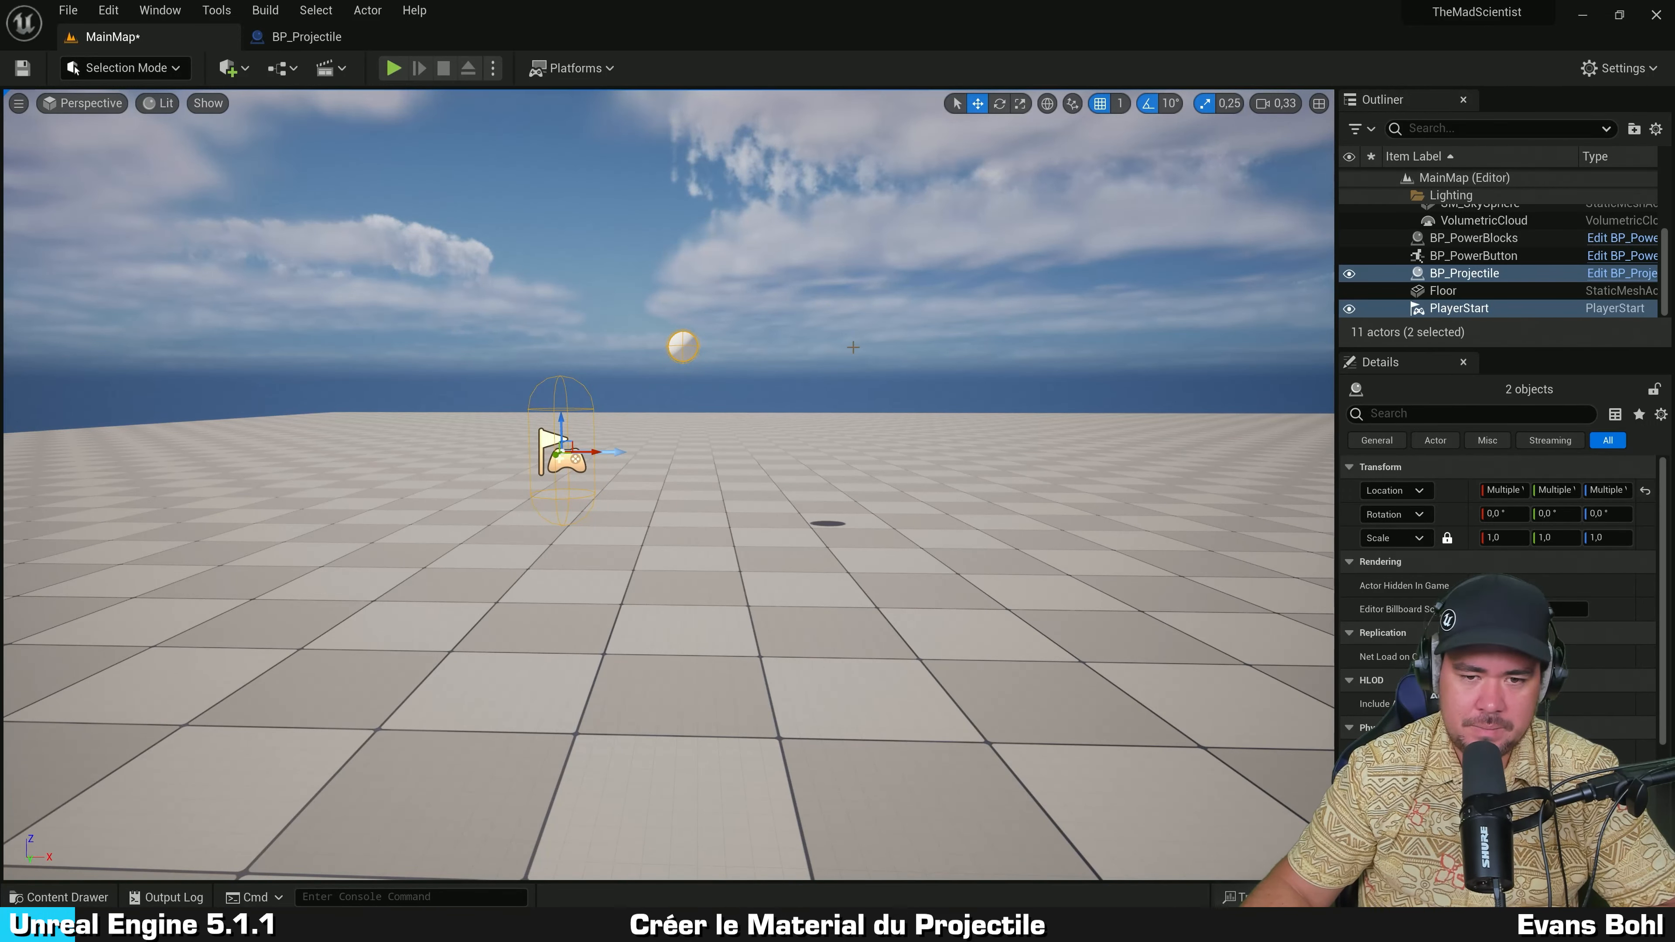
{"action": "left_click", "coordinate": [842, 317]}
{"action": "left_click", "coordinate": [684, 344]}
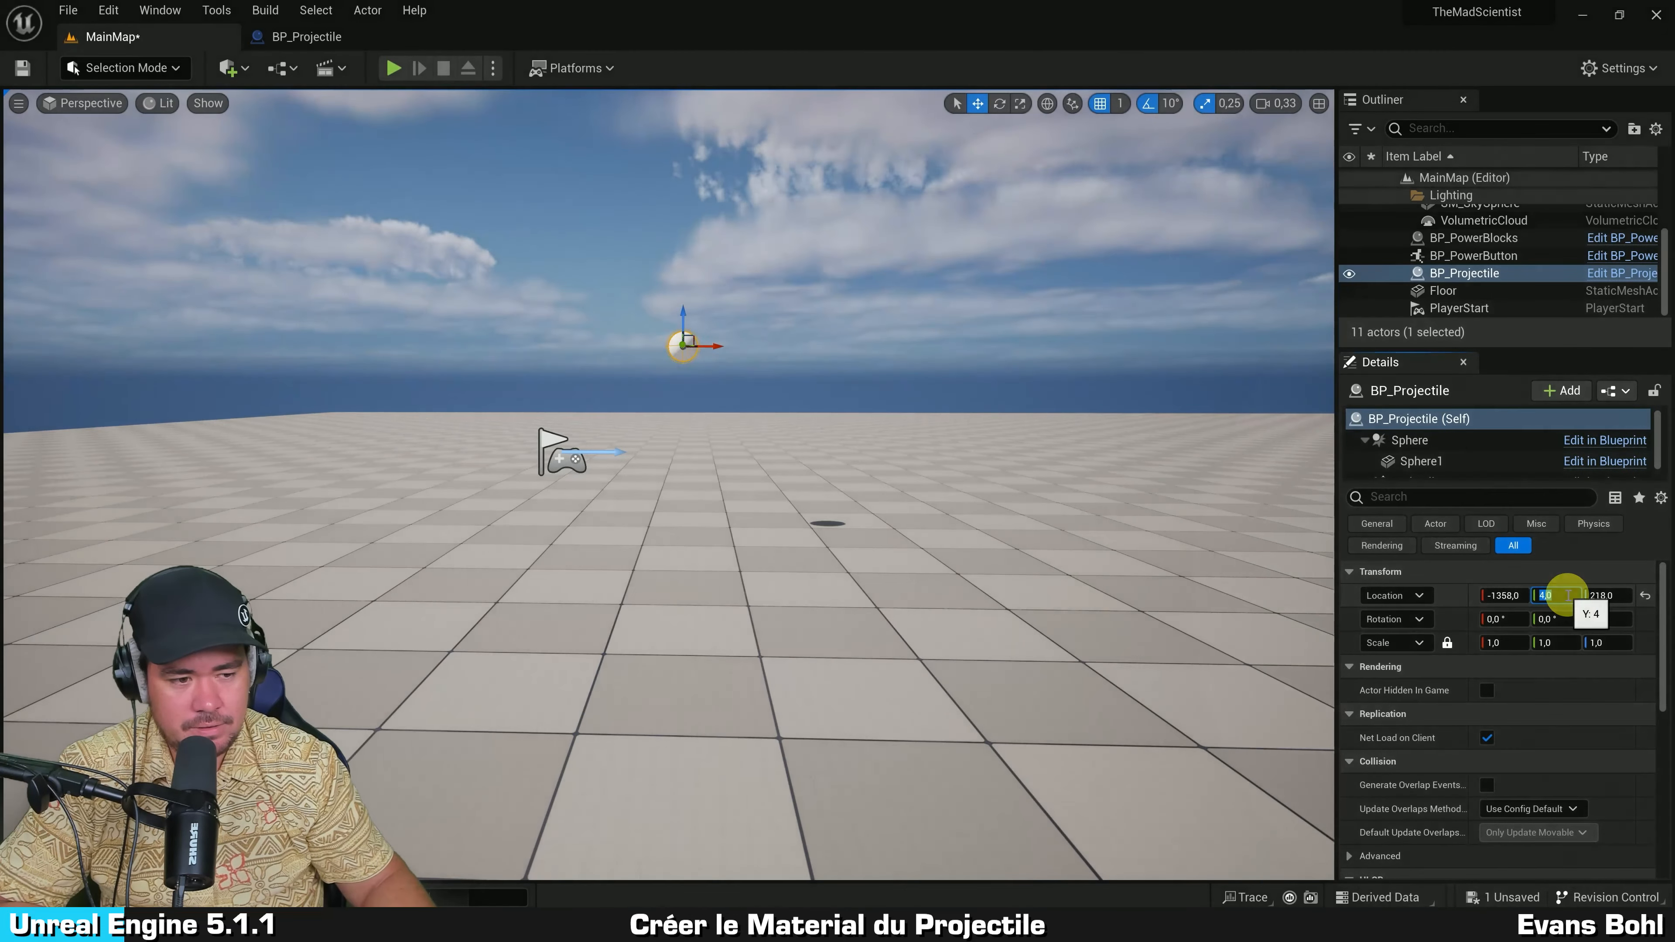
{"action": "left_click", "coordinate": [1567, 594]}
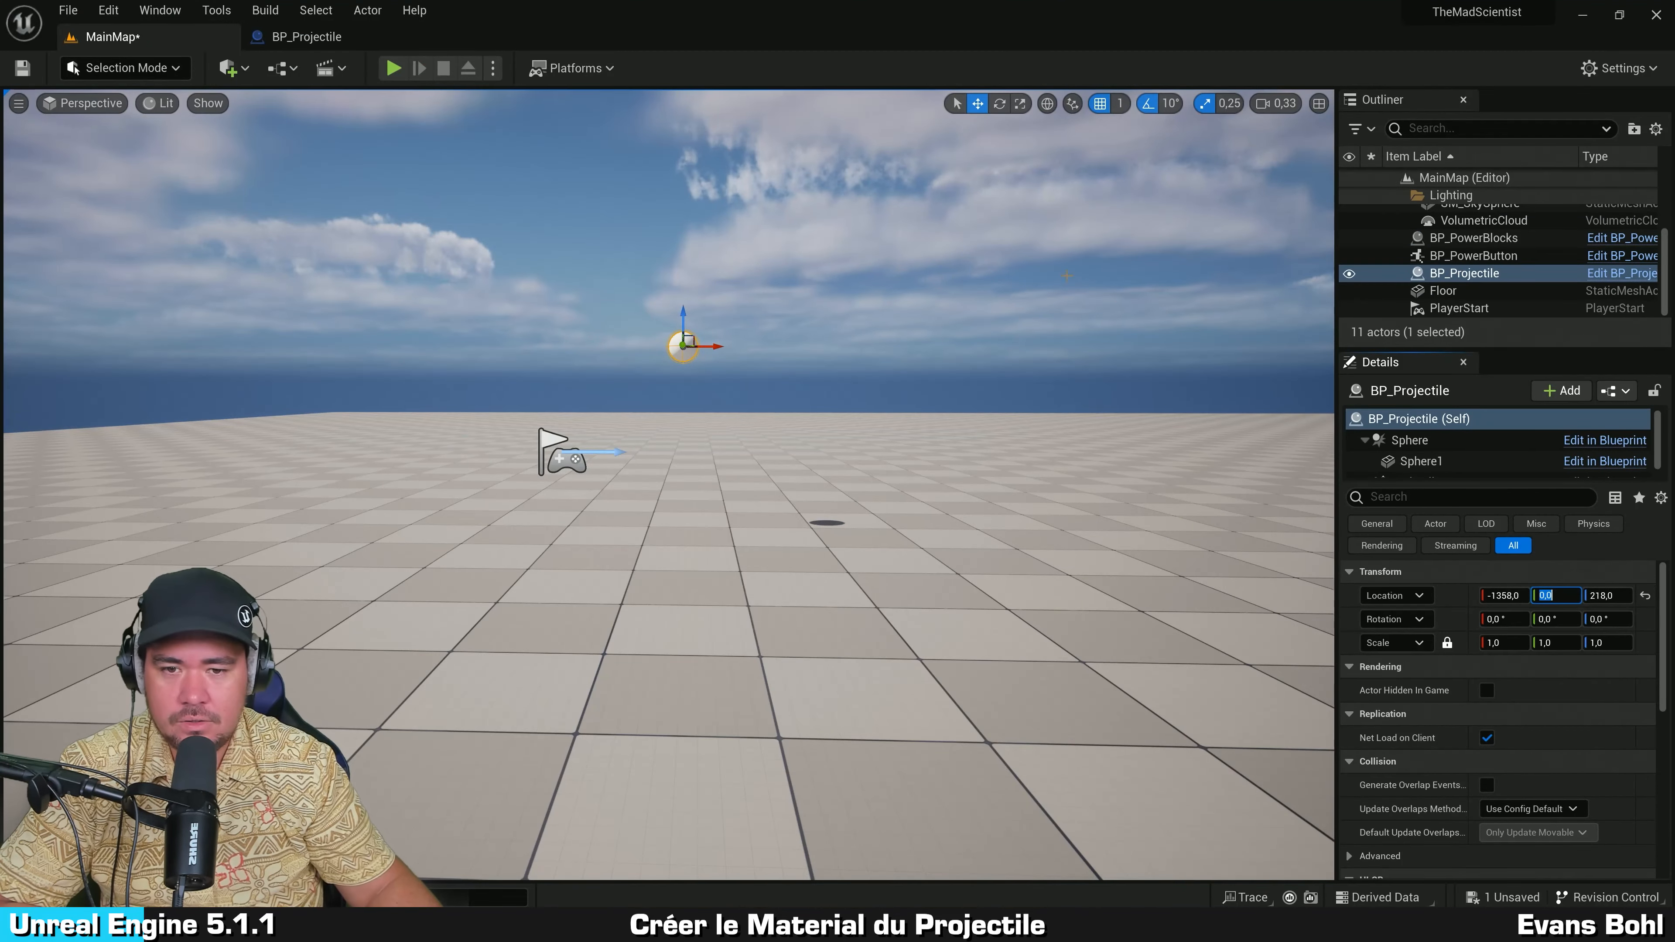
{"action": "left_click", "coordinate": [812, 185]}
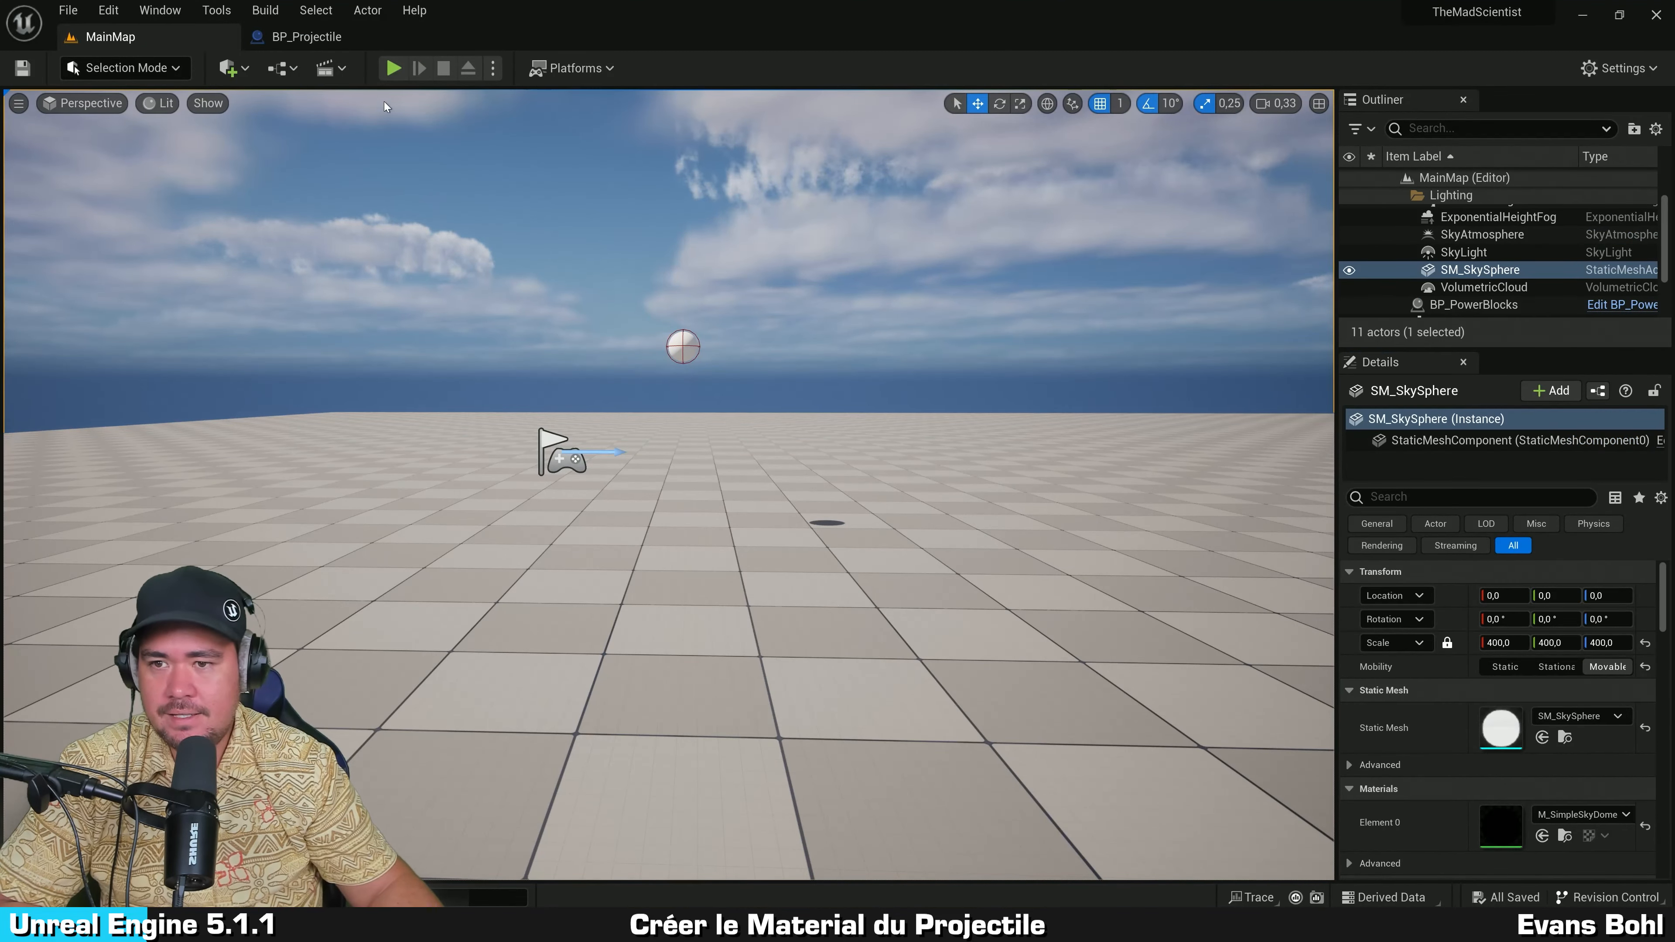
Step: Test the placed projectile's flight and life span by playing the level and running it in Simulate mode
{"action": "left_click", "coordinate": [393, 68]}
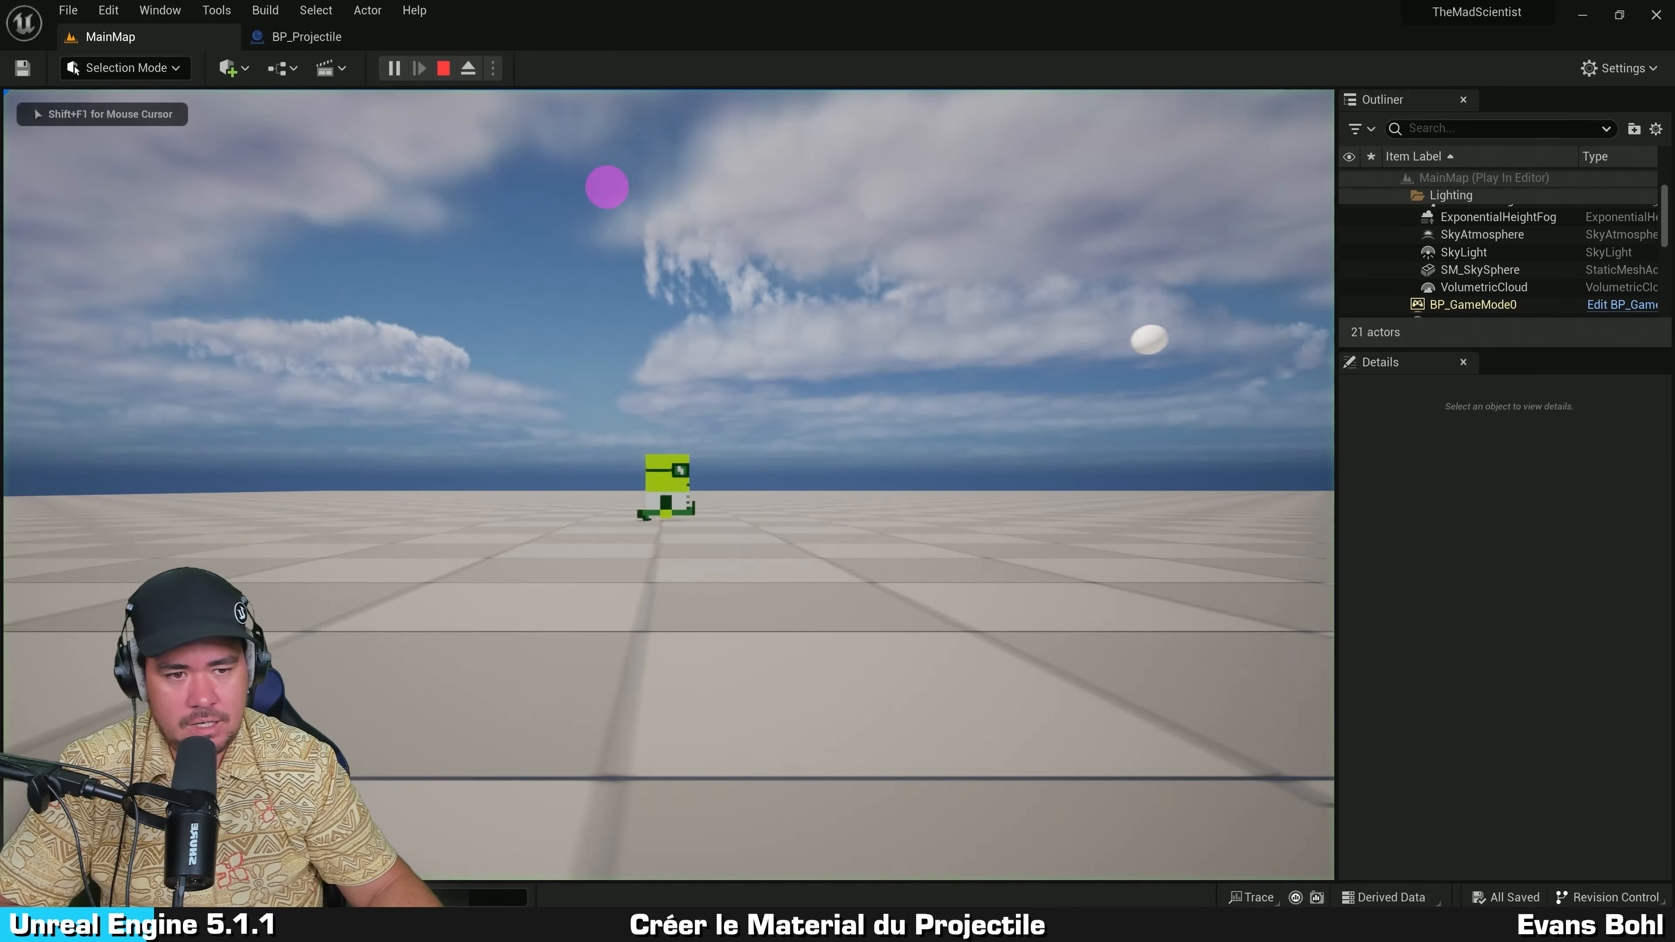
{"action": "key", "text": "Escape"}
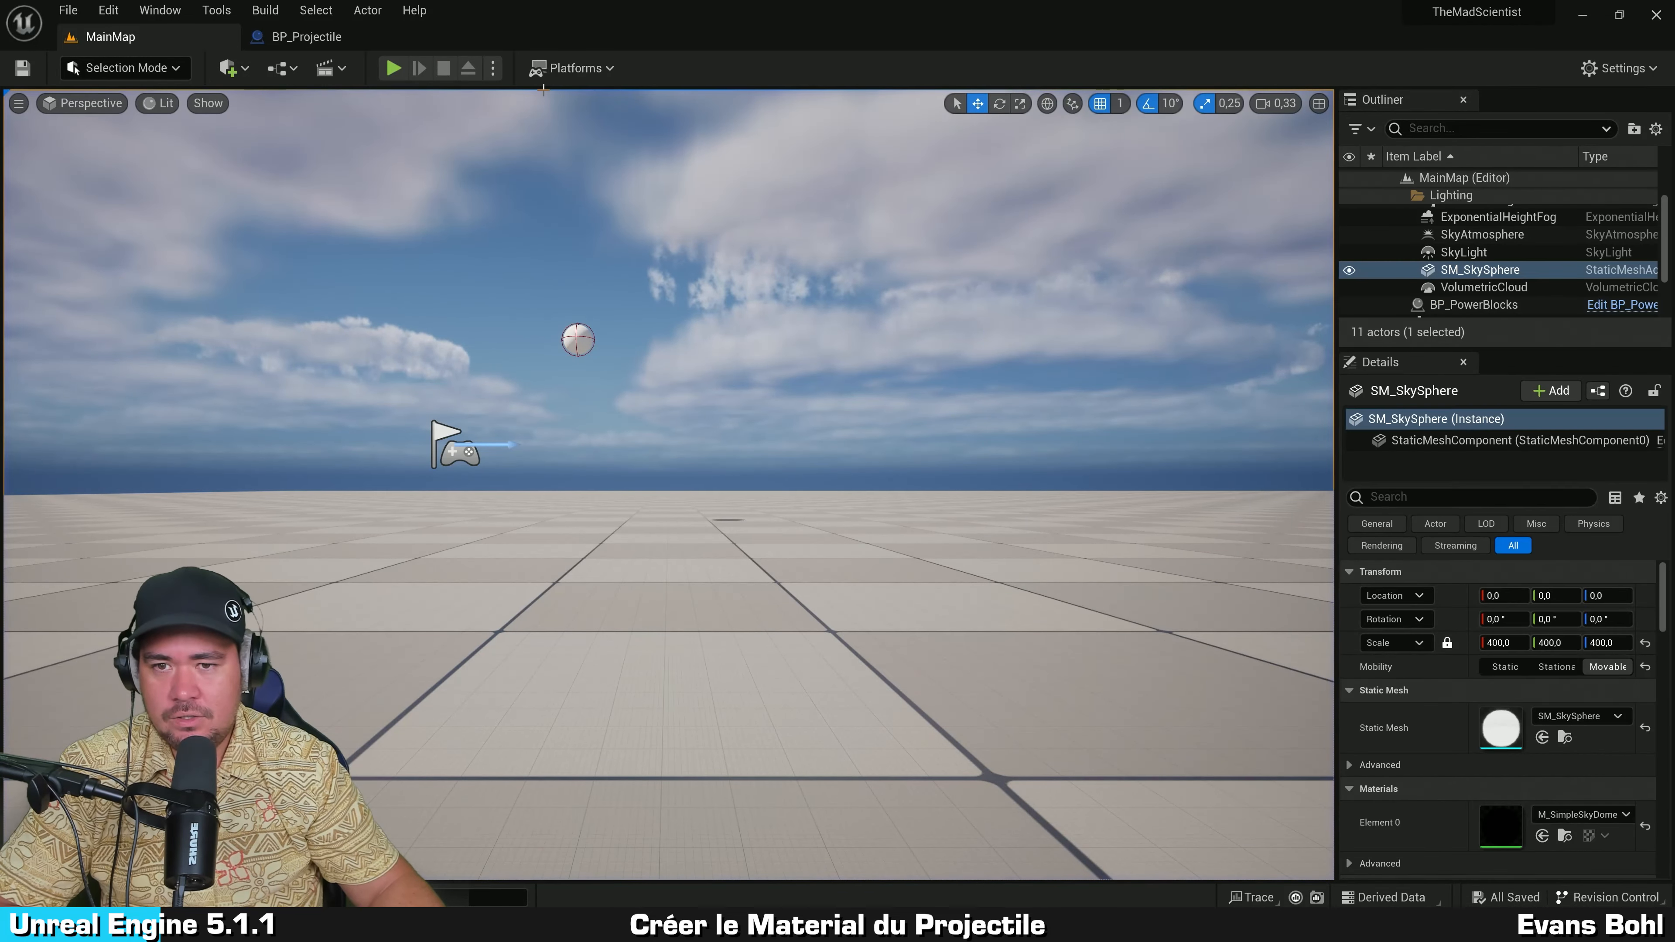
{"action": "left_click", "coordinate": [493, 68]}
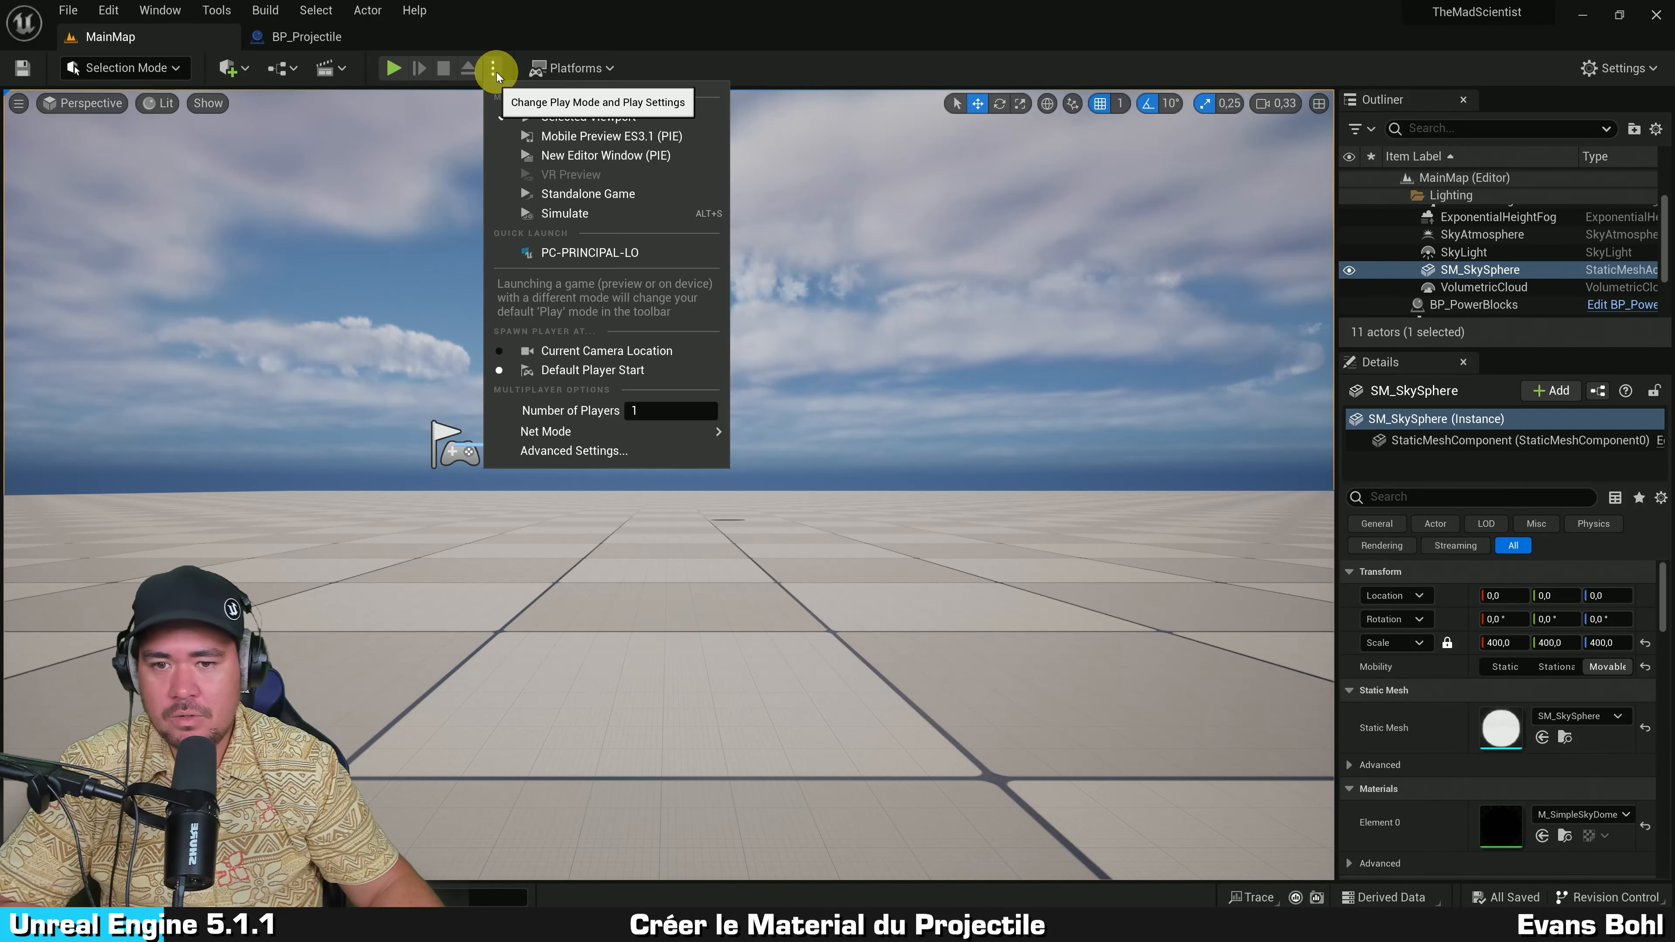
{"action": "left_click", "coordinate": [593, 214]}
{"action": "right_click_drag", "start_coordinate": [643, 257], "coordinate": [901, 253]}
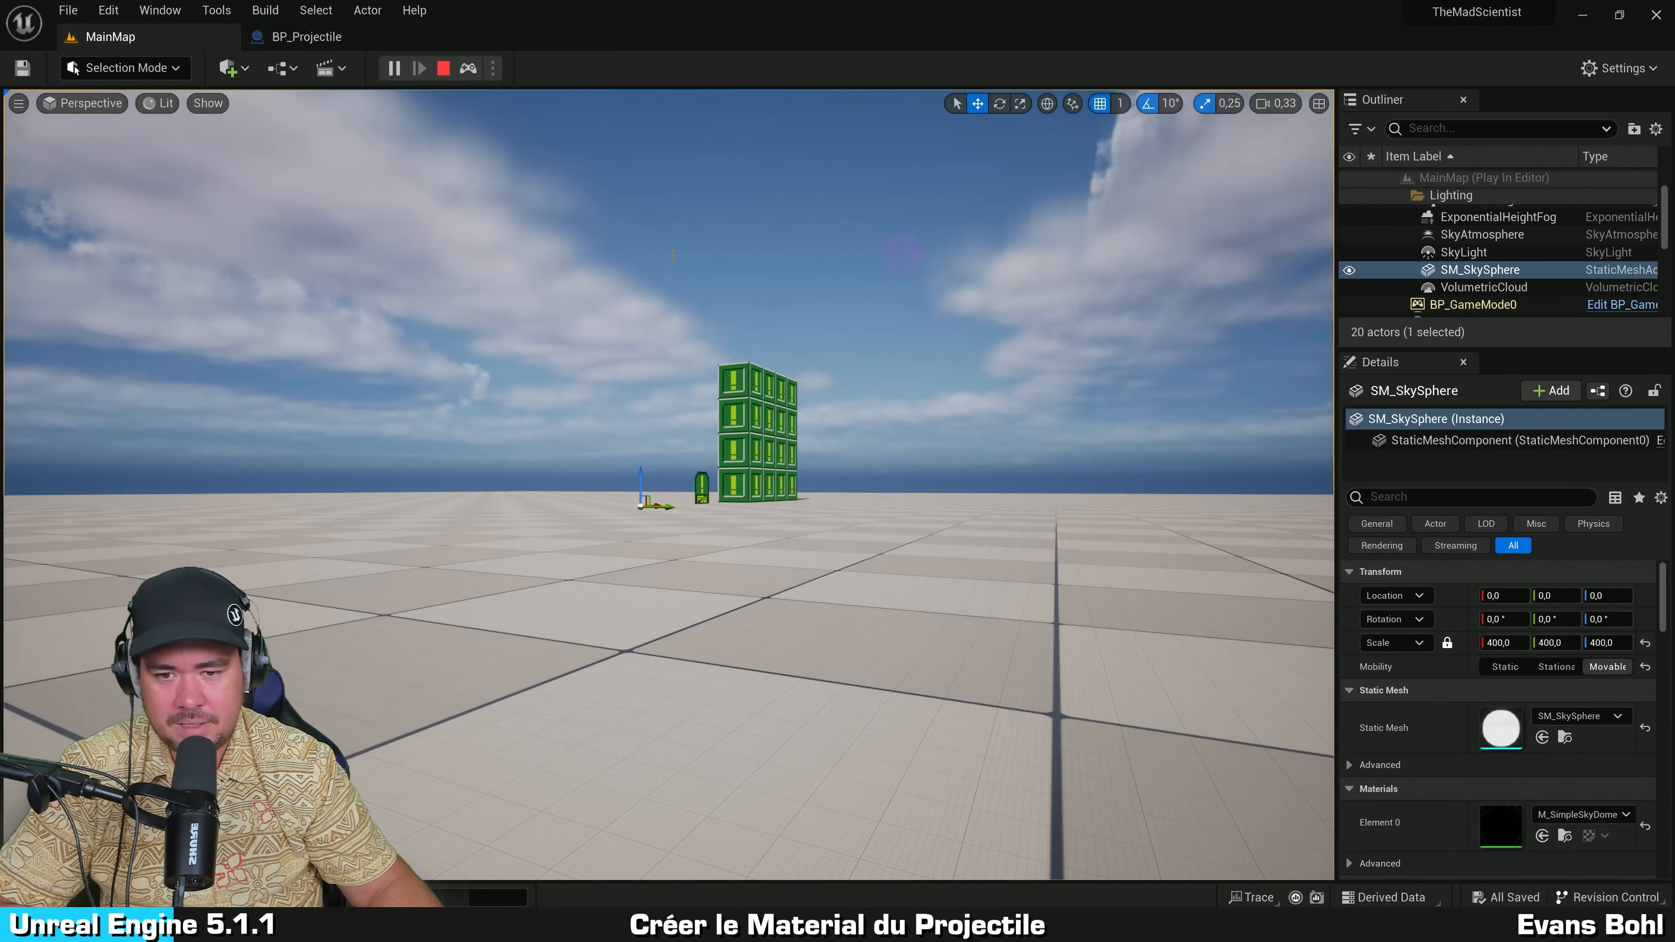
{"action": "right_click_drag", "start_coordinate": [670, 256], "coordinate": [521, 264]}
{"action": "left_click", "coordinate": [443, 68]}
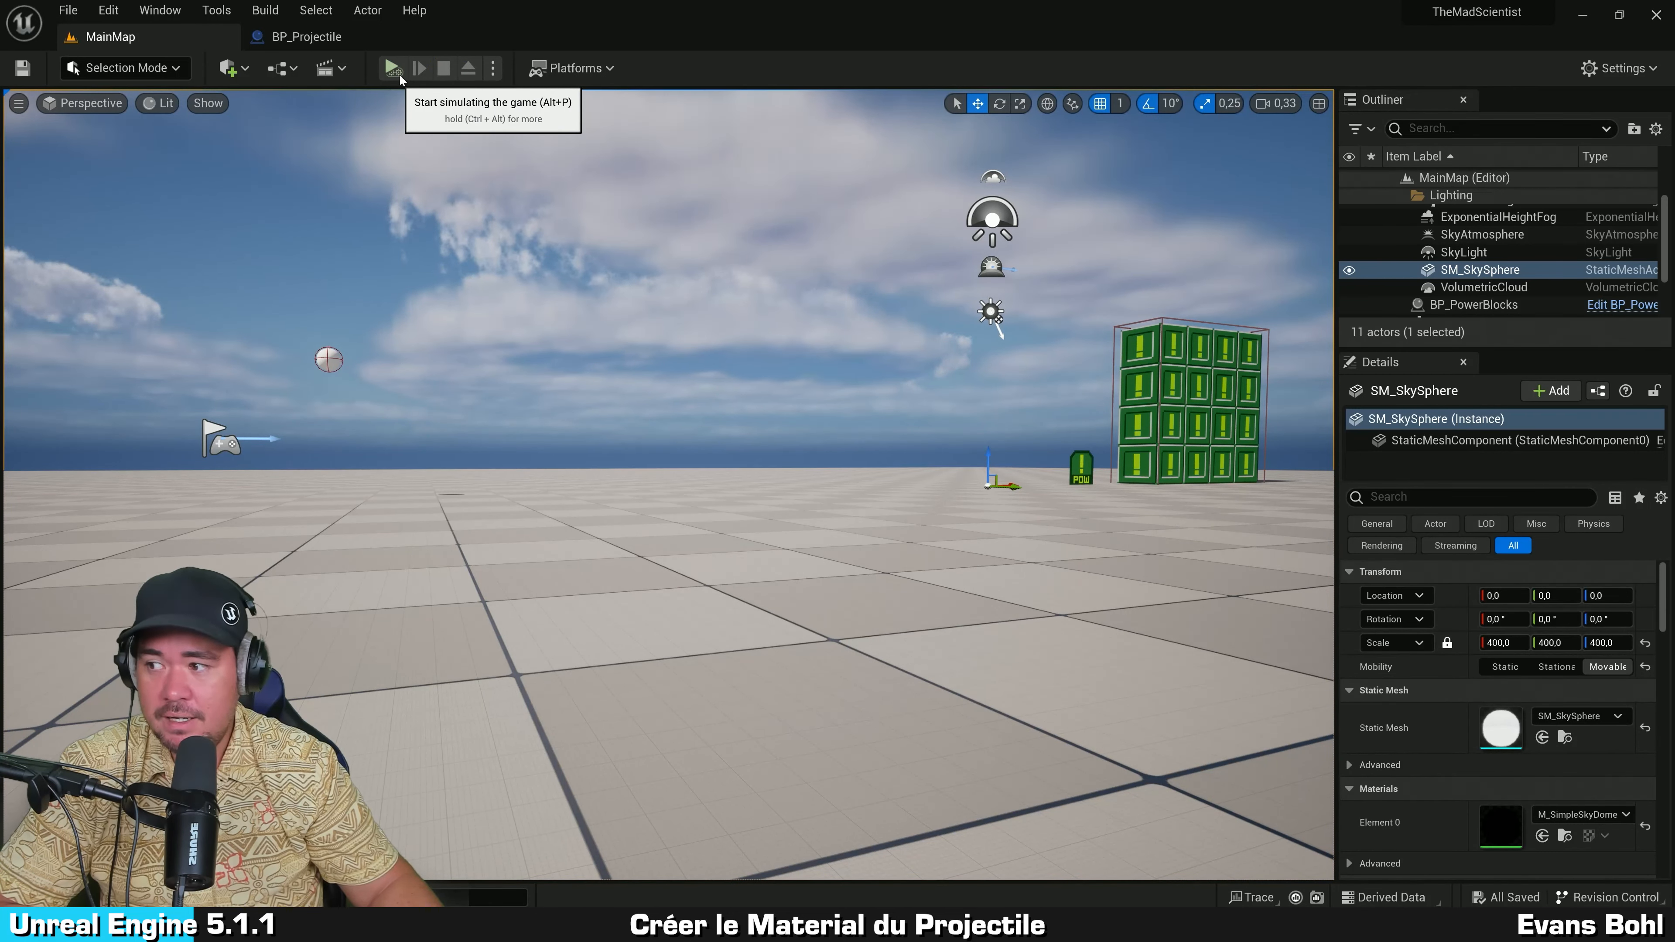
{"action": "left_click", "coordinate": [399, 75]}
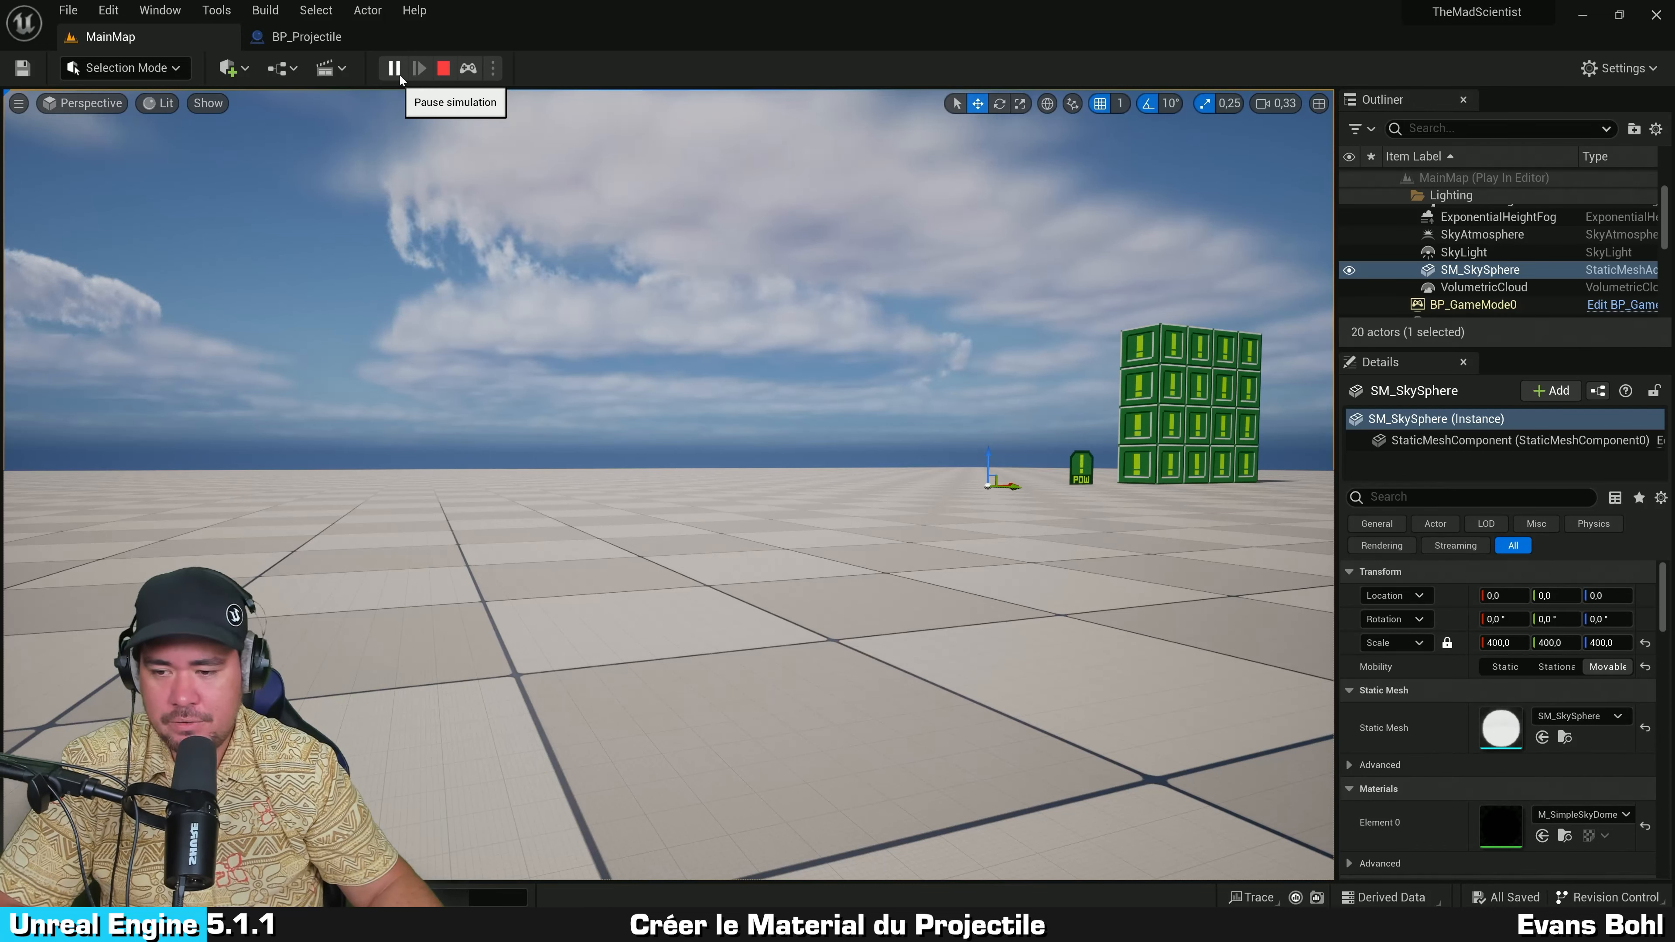
{"action": "key", "text": "Escape"}
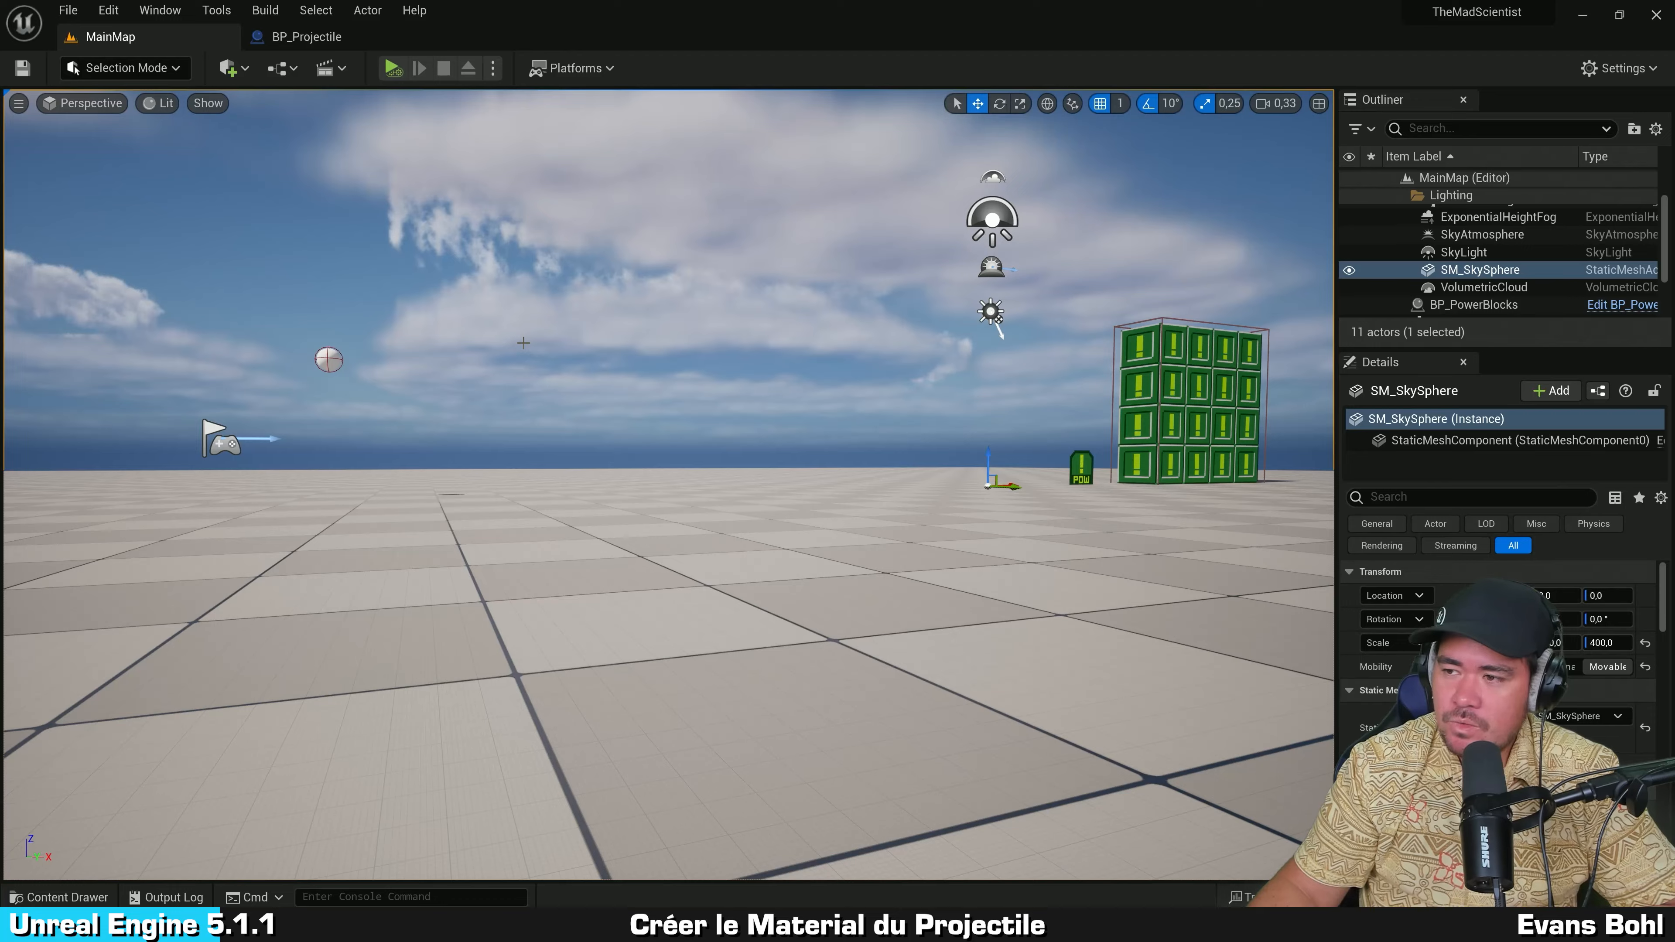
Step: Examine the level layout around the power blocks, the POW button and the placed projectile
{"action": "right_click_drag", "start_coordinate": [544, 308], "coordinate": [673, 300]}
{"action": "key", "text": "w"}
{"action": "key", "text": "a"}
{"action": "key", "text": "e"}
{"action": "key", "text": "d"}
{"action": "key", "text": "w"}
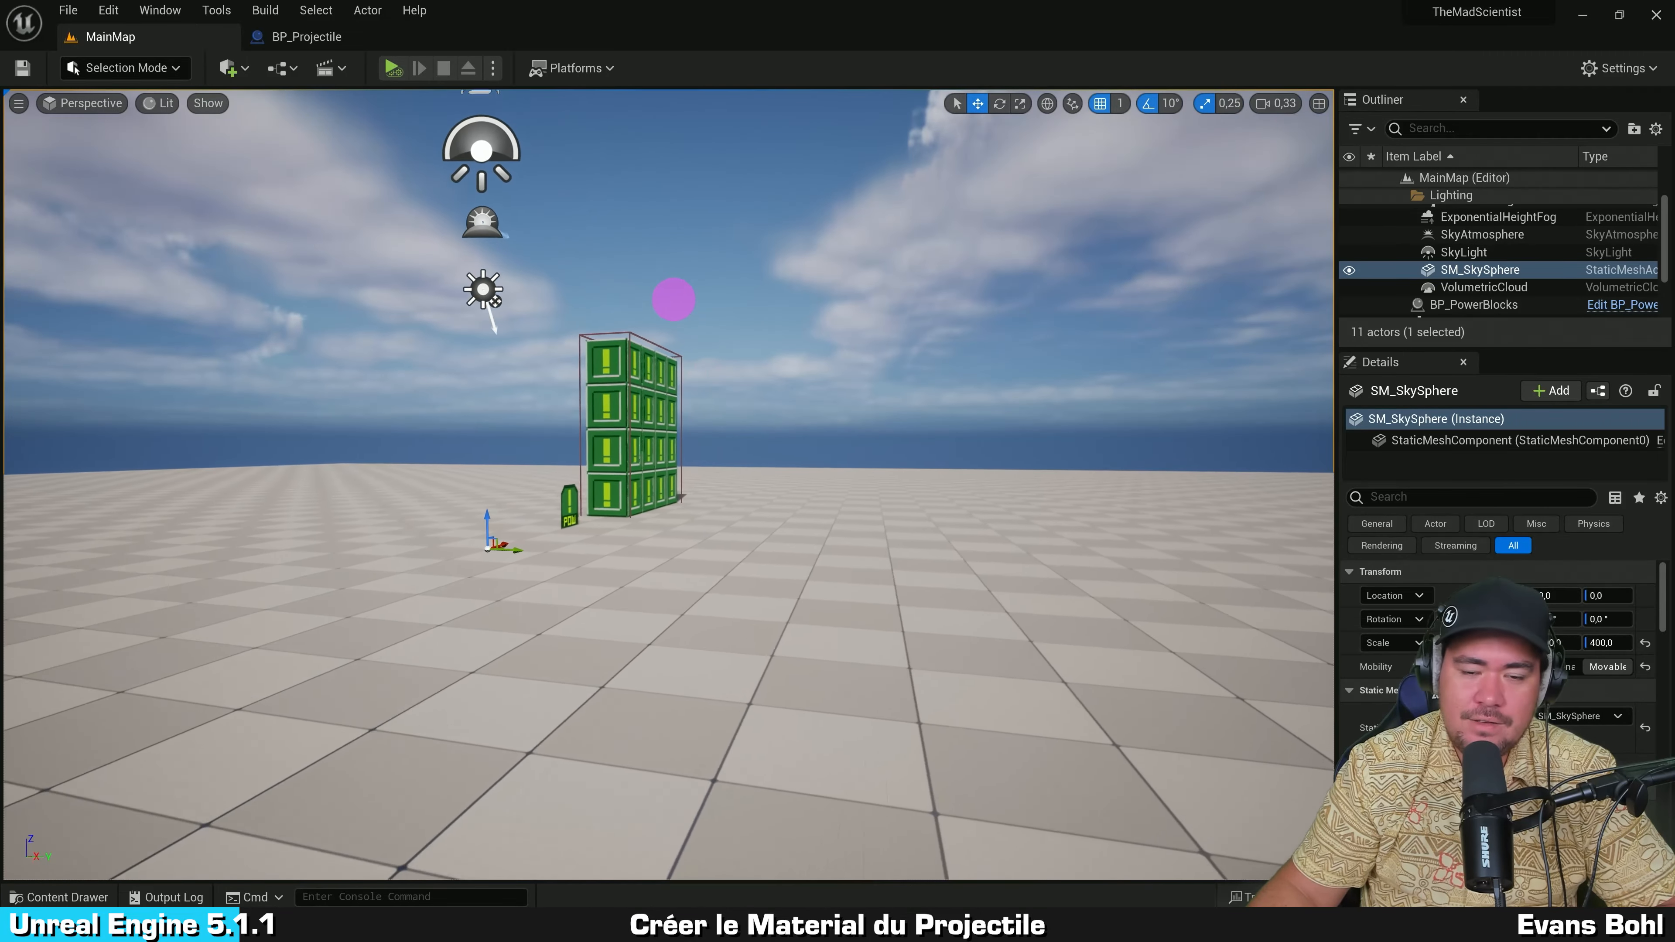
{"action": "key", "text": "d"}
{"action": "right_click_drag", "start_coordinate": [855, 470], "coordinate": [751, 473]}
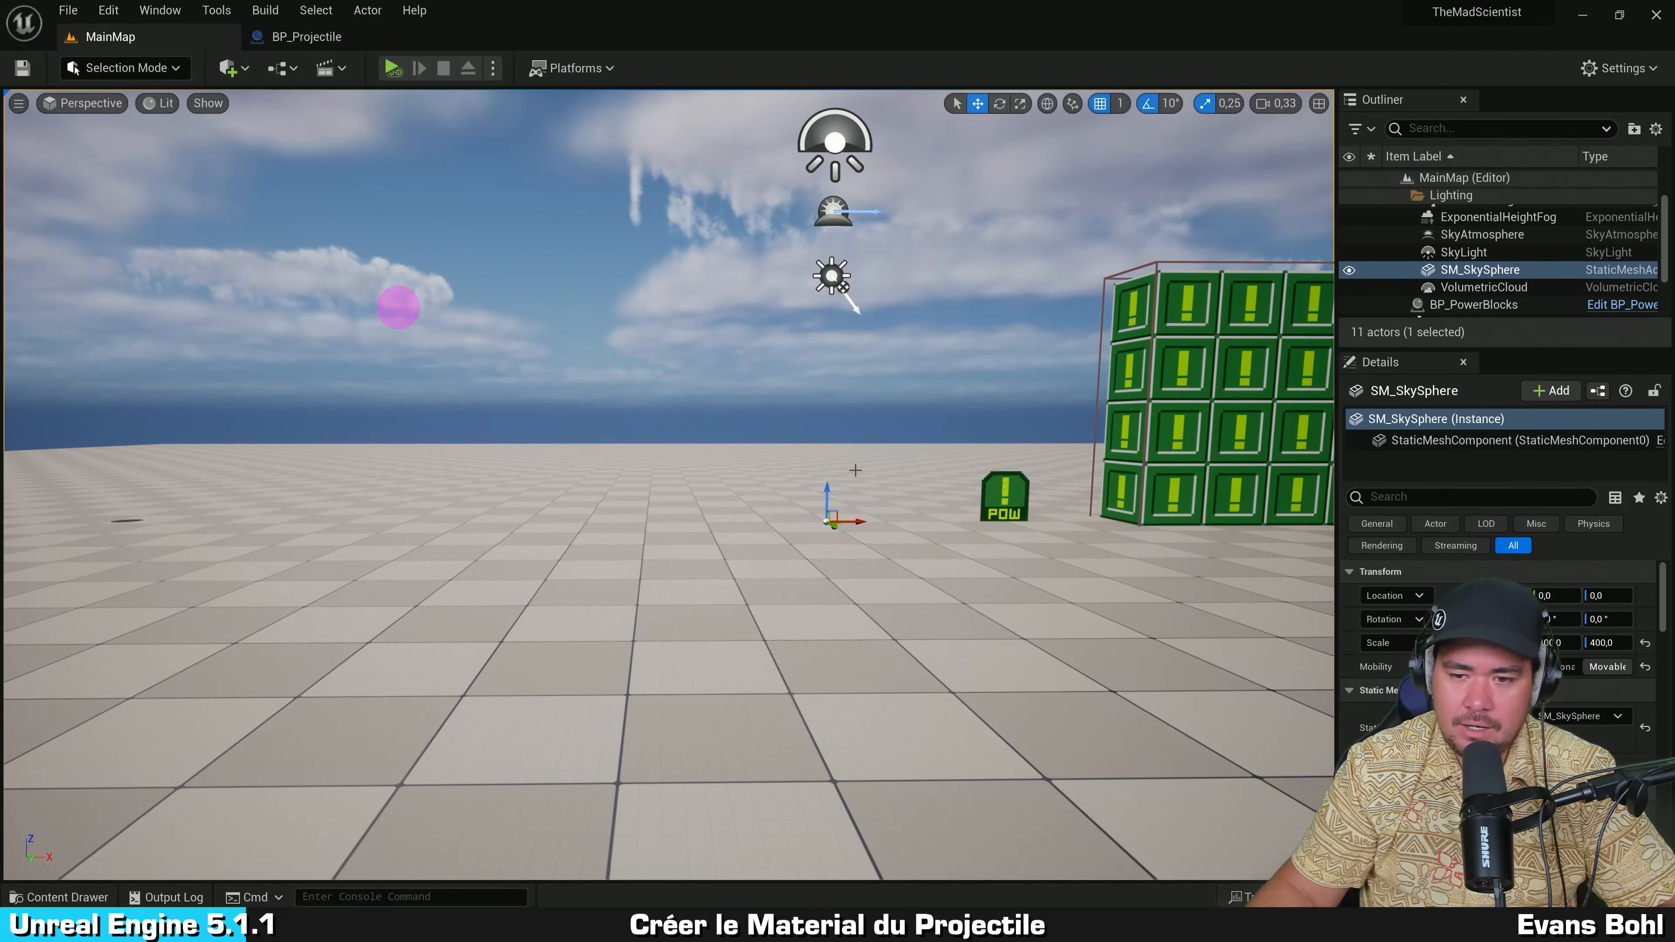
{"action": "left_click", "coordinate": [1004, 496]}
{"action": "right_click_drag", "start_coordinate": [1003, 496], "coordinate": [890, 491]}
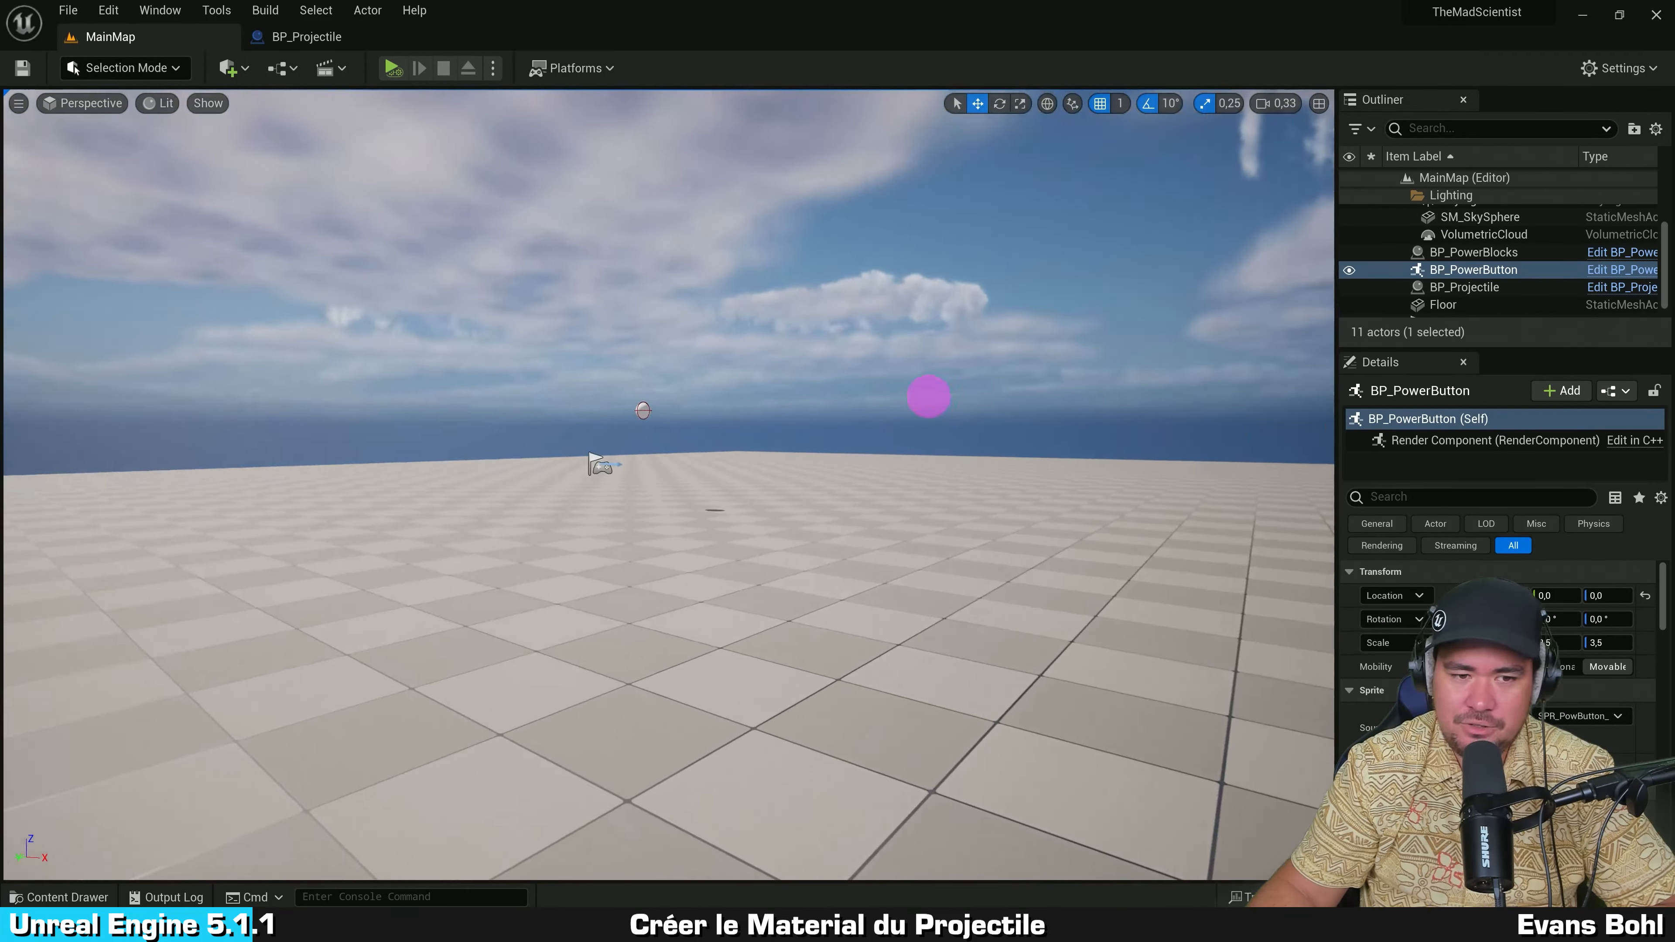
{"action": "key", "text": "a"}
{"action": "right_click_drag", "start_coordinate": [928, 397], "coordinate": [1131, 386]}
{"action": "key", "text": "w"}
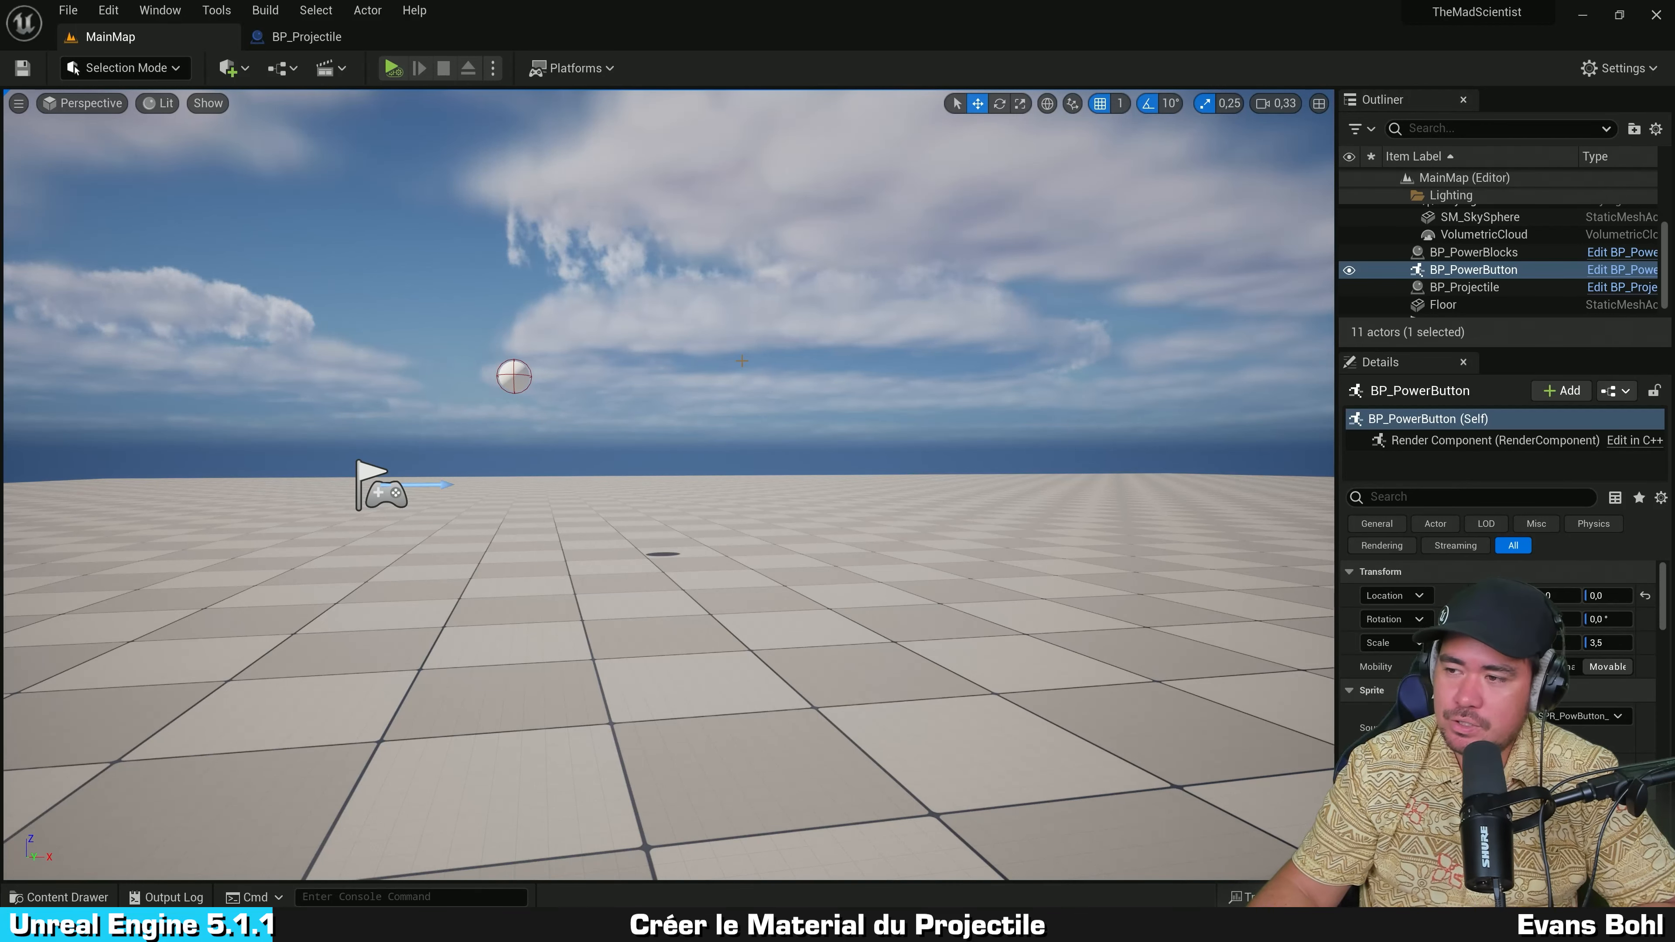
Step: Inspect the colour bands of the T_GB_Palette texture in the Art folder, and close the texture
{"action": "key", "text": "ctrl+space"}
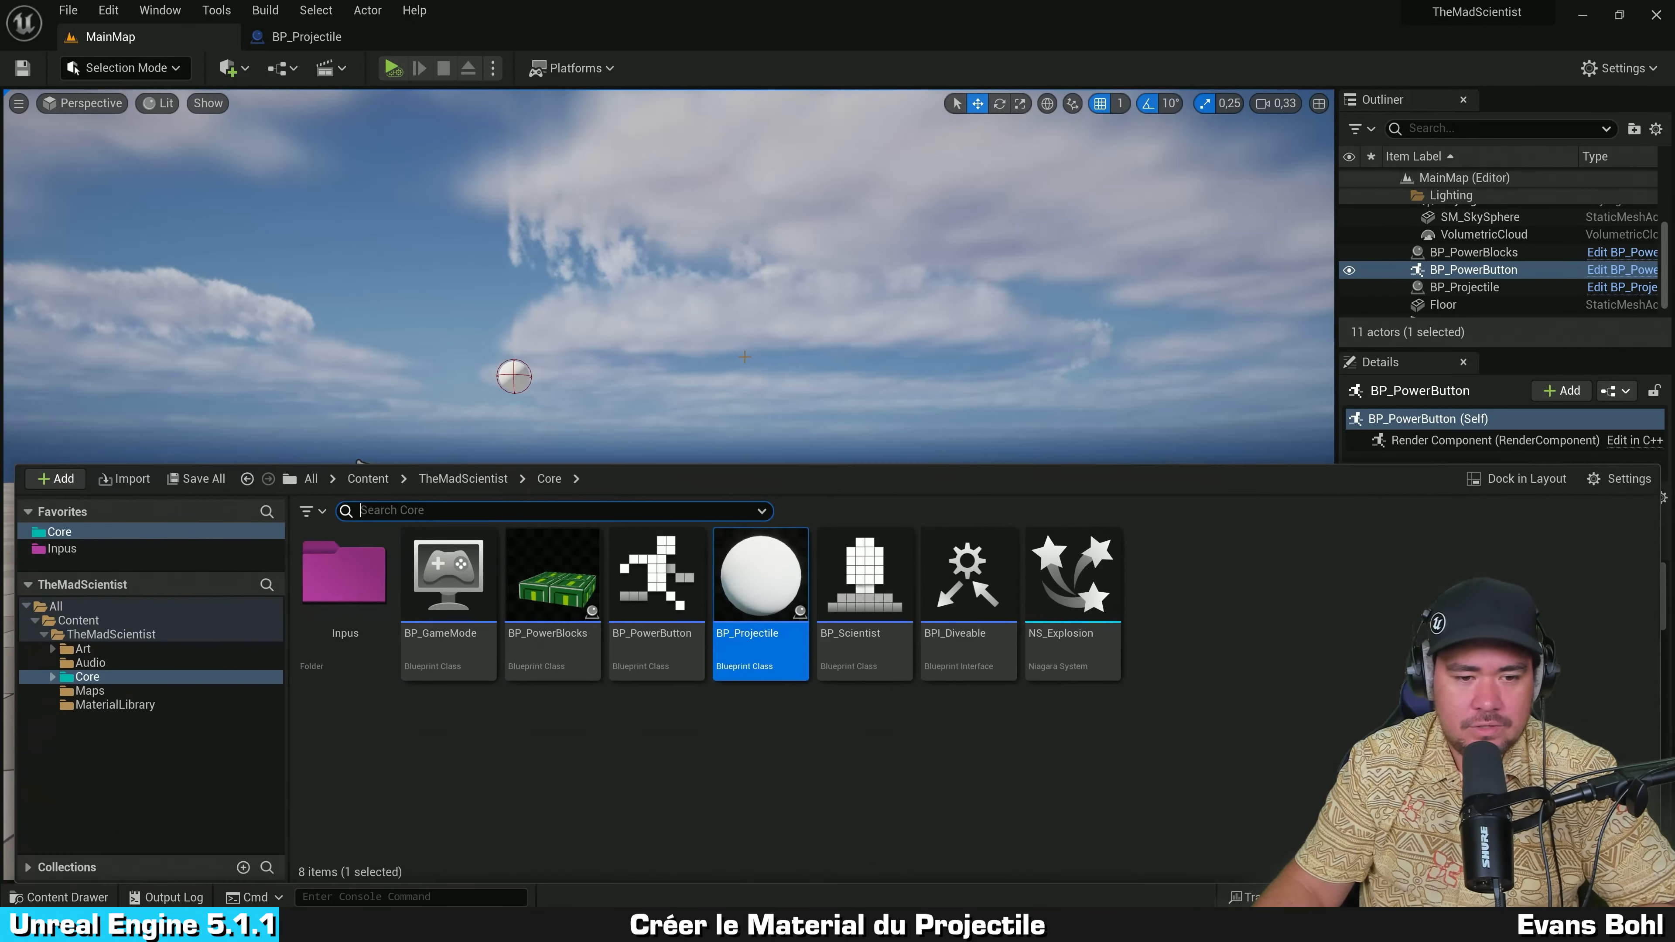
{"action": "left_click", "coordinate": [411, 729]}
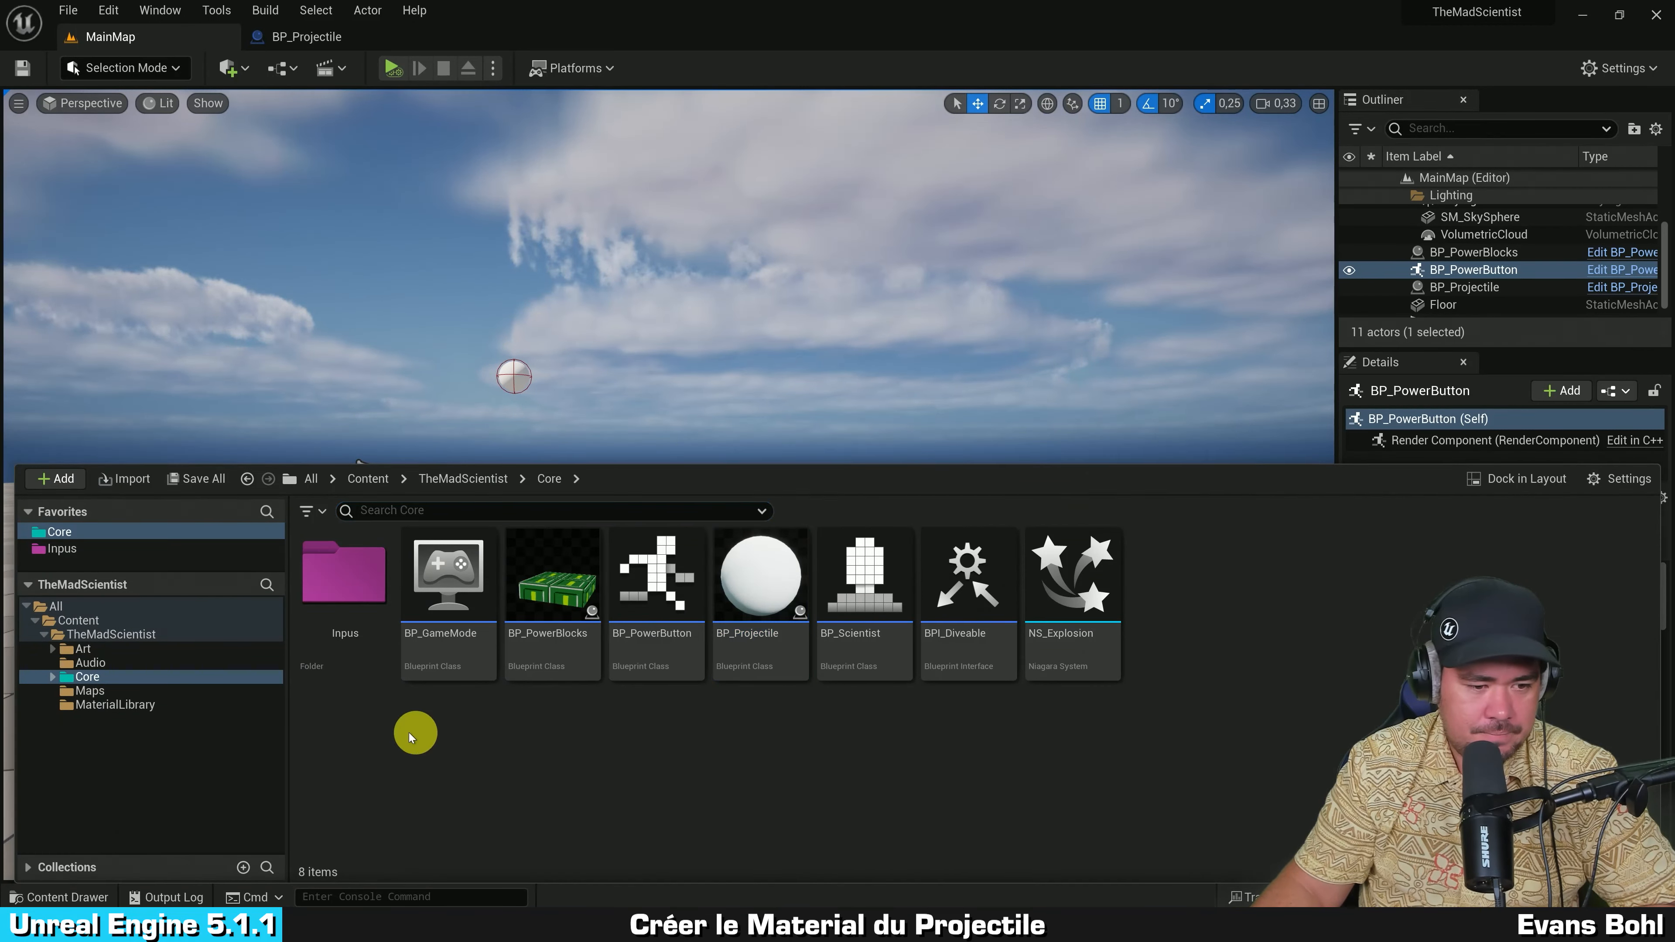
{"action": "left_click", "coordinate": [83, 649]}
{"action": "double_click", "coordinate": [862, 613]}
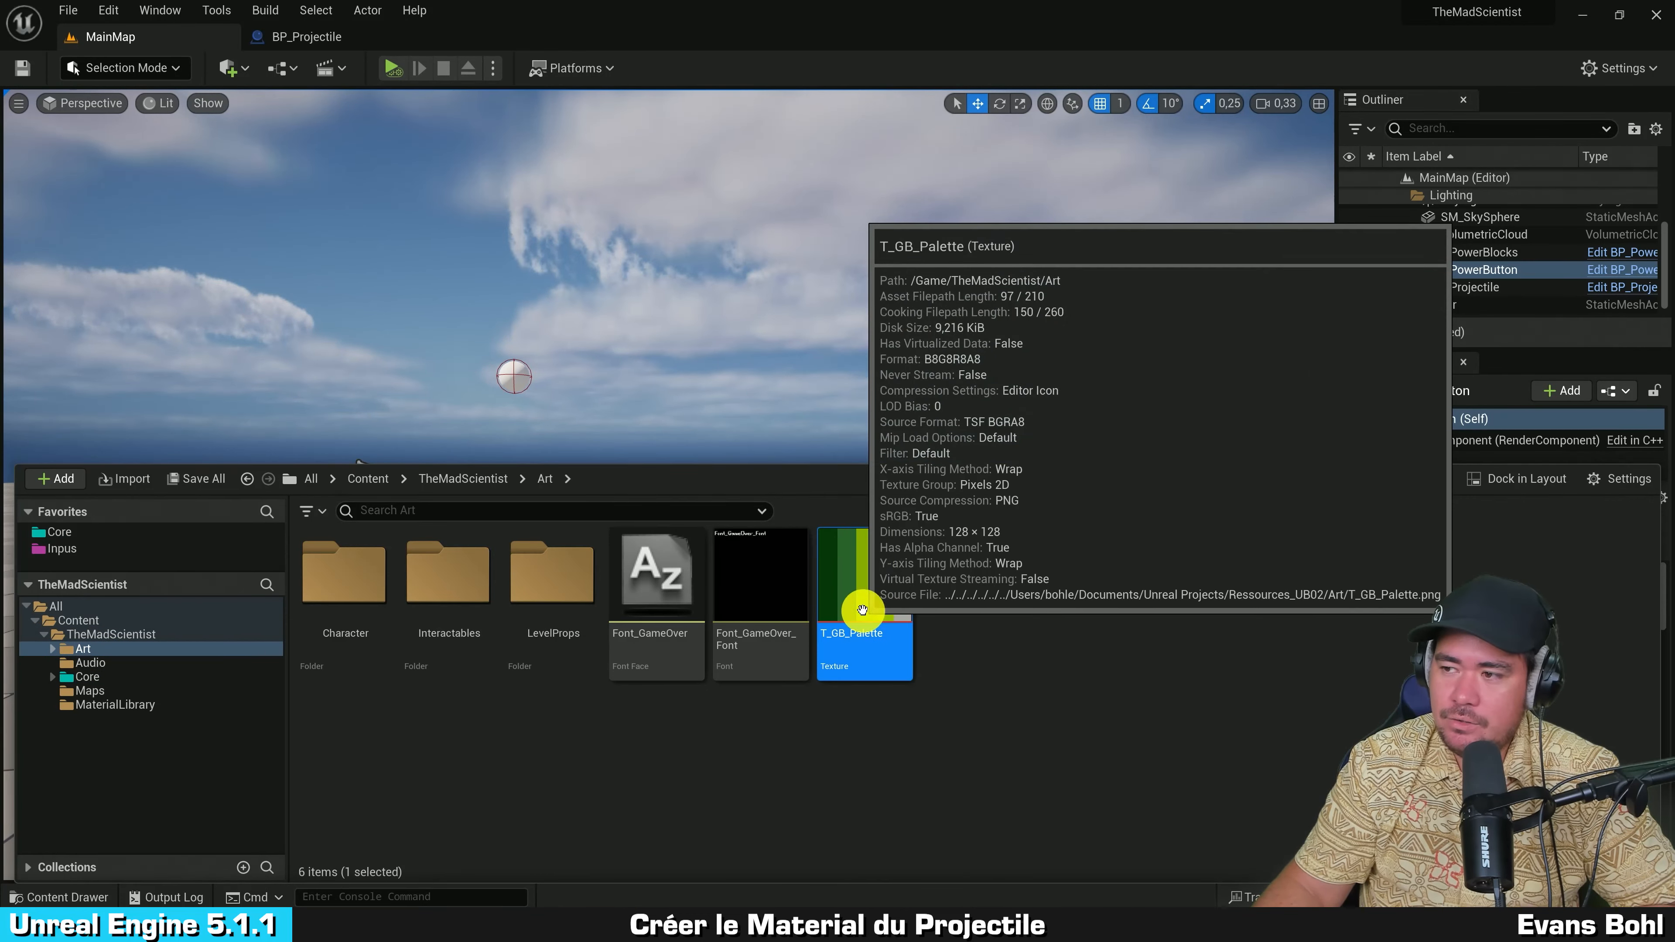
{"action": "scroll", "coordinate": [616, 498], "scroll_direction": "up", "scroll_amount": 5}
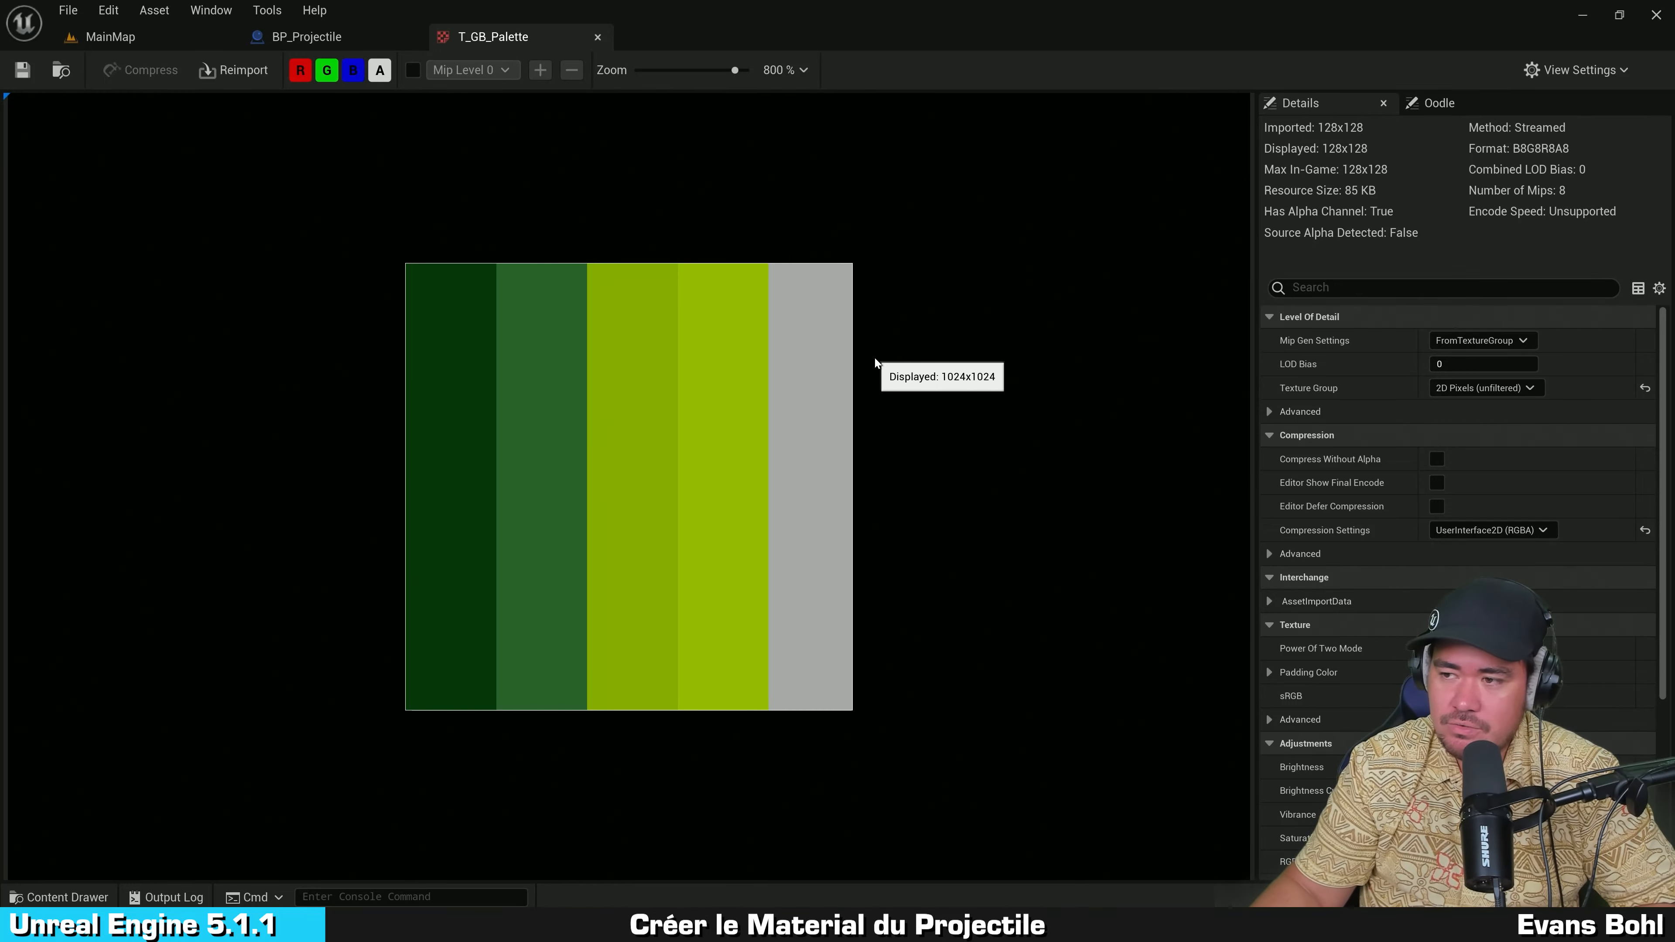
{"action": "left_click", "coordinate": [597, 38]}
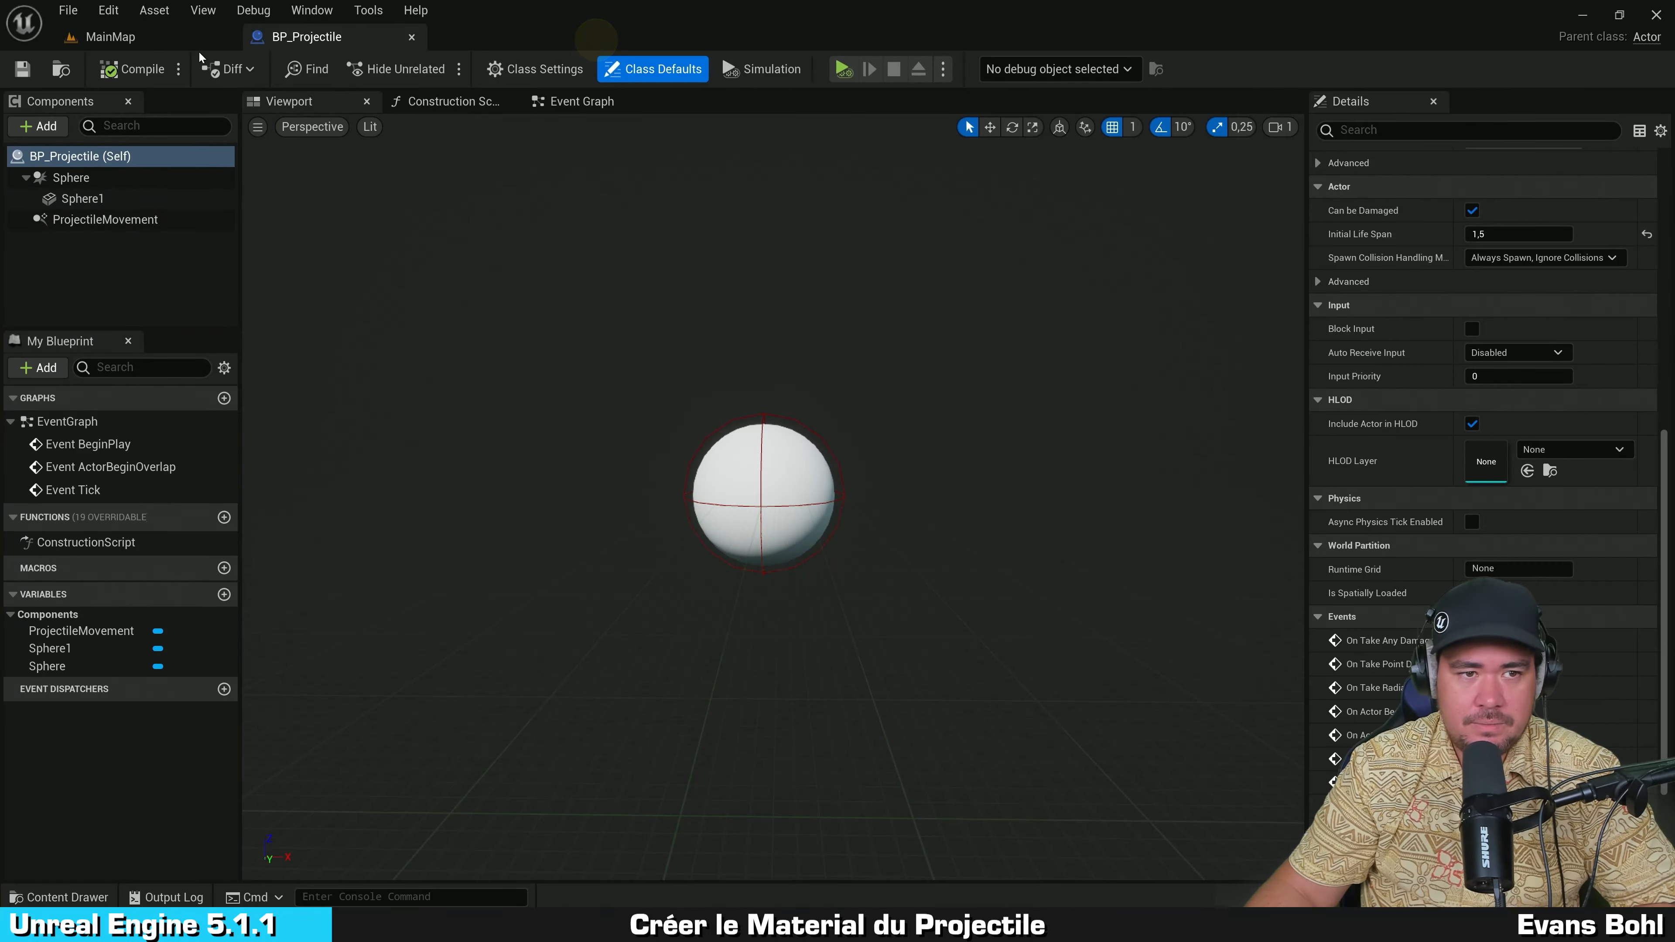
Step: Create a Material Parameter Collection named MPC_ColorPalette in the MaterialLibrary folder
{"action": "left_click", "coordinate": [158, 37]}
{"action": "left_click", "coordinate": [800, 226]}
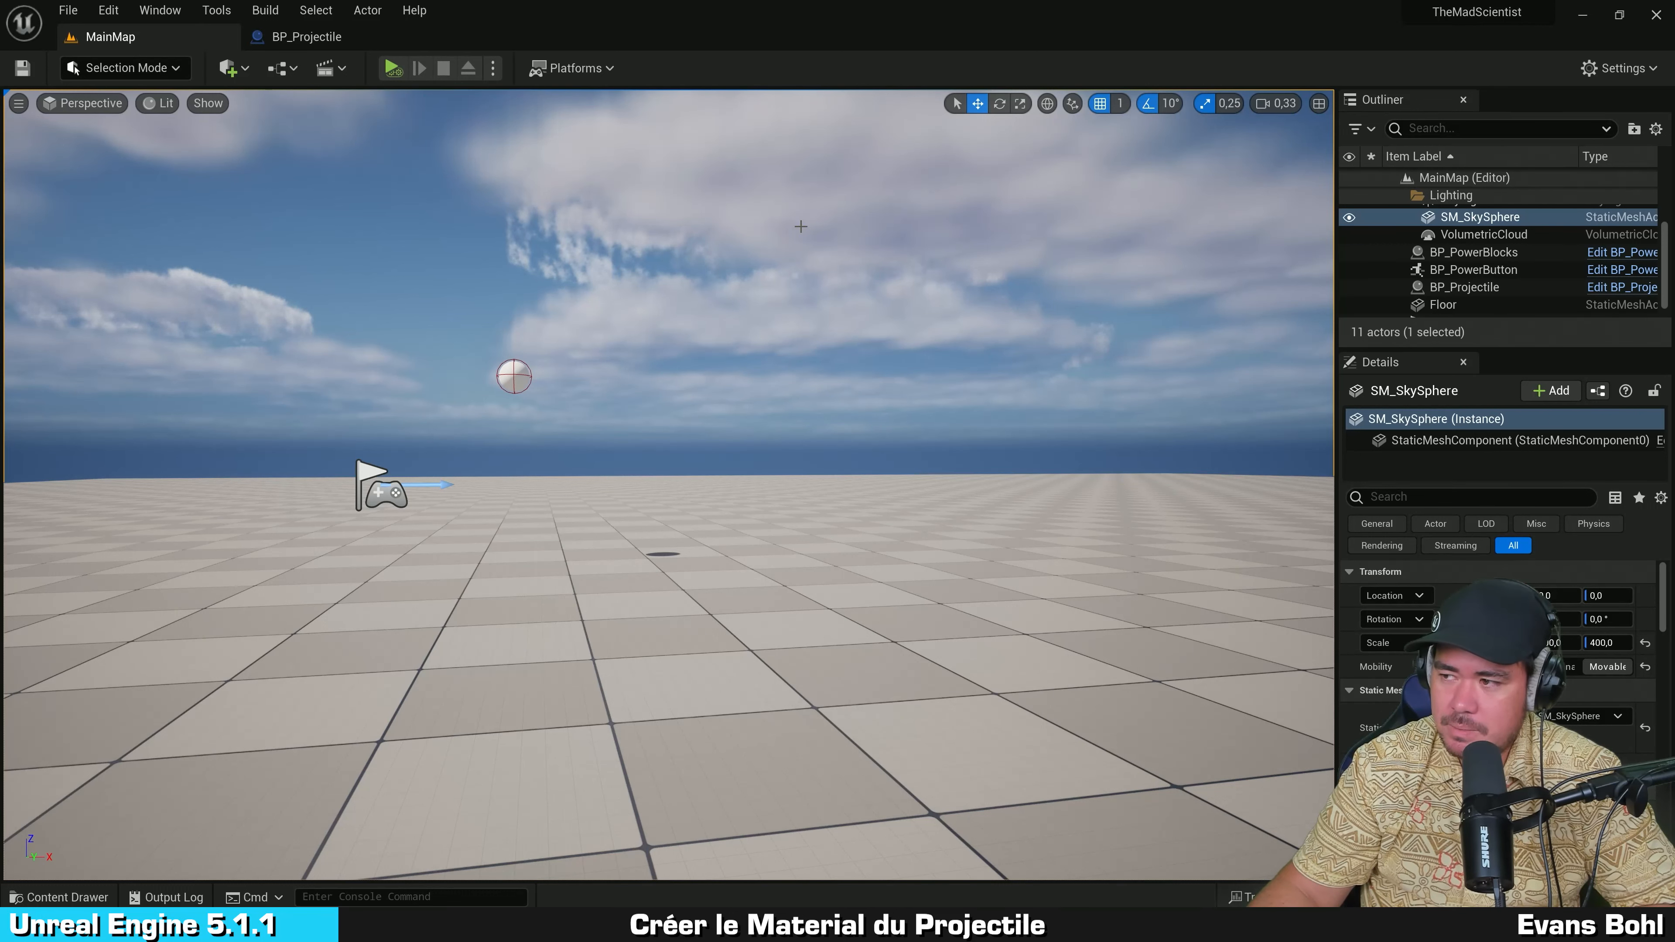
{"action": "key", "text": "ctrl+space"}
{"action": "left_click", "coordinate": [590, 814]}
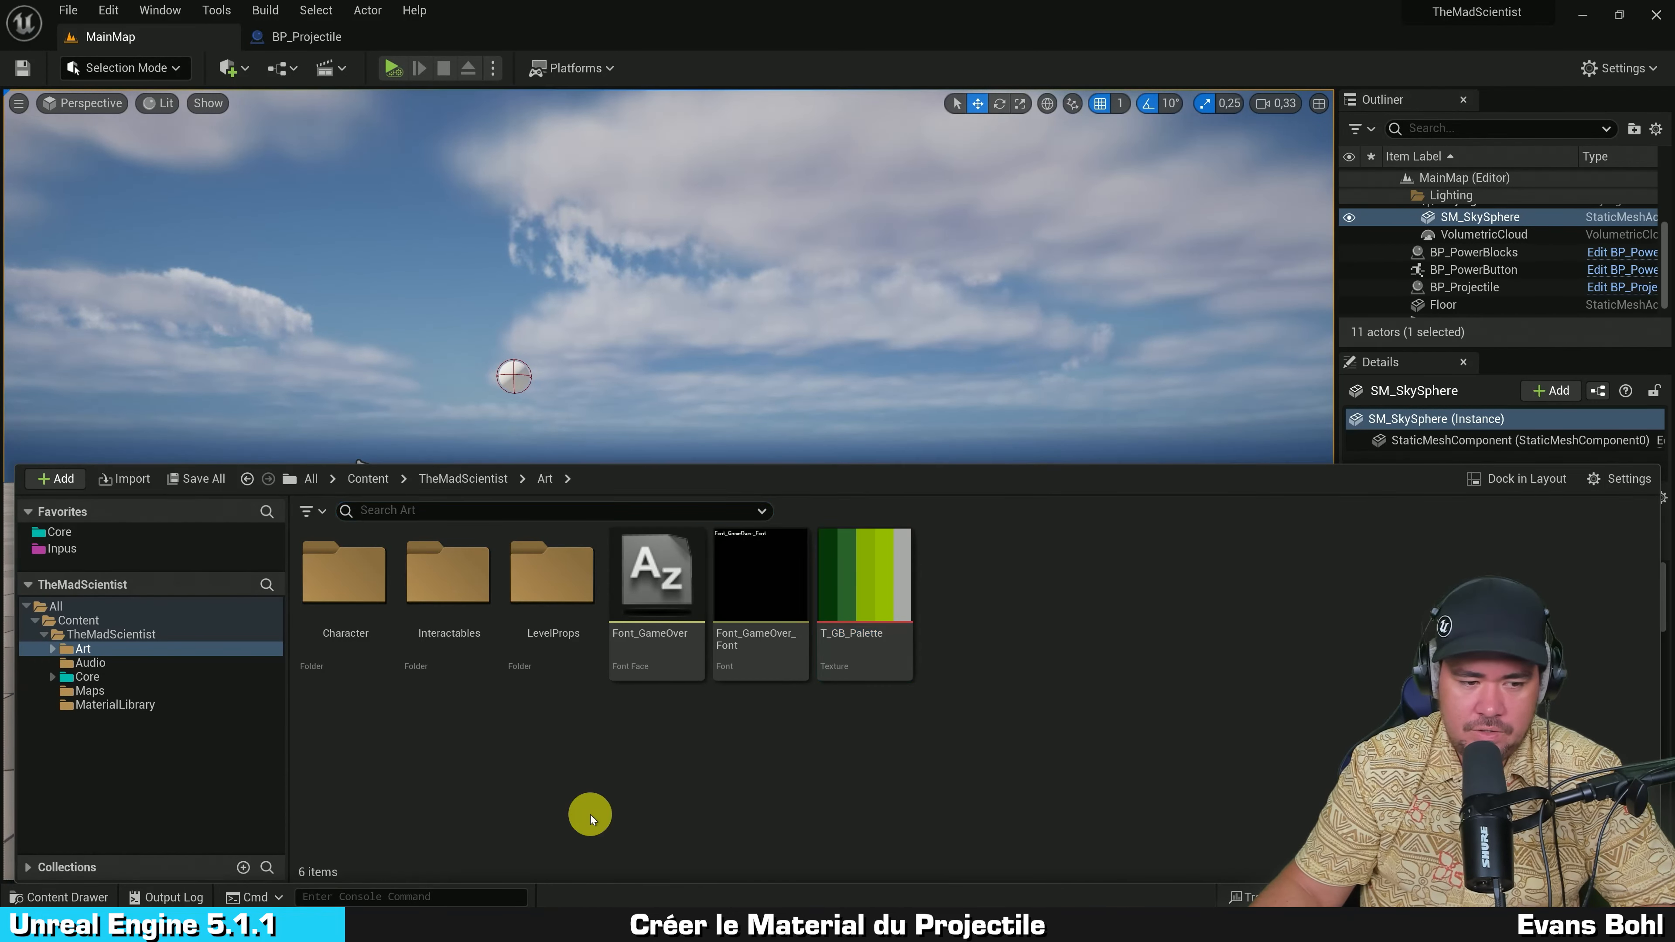
{"action": "left_click", "coordinate": [125, 713]}
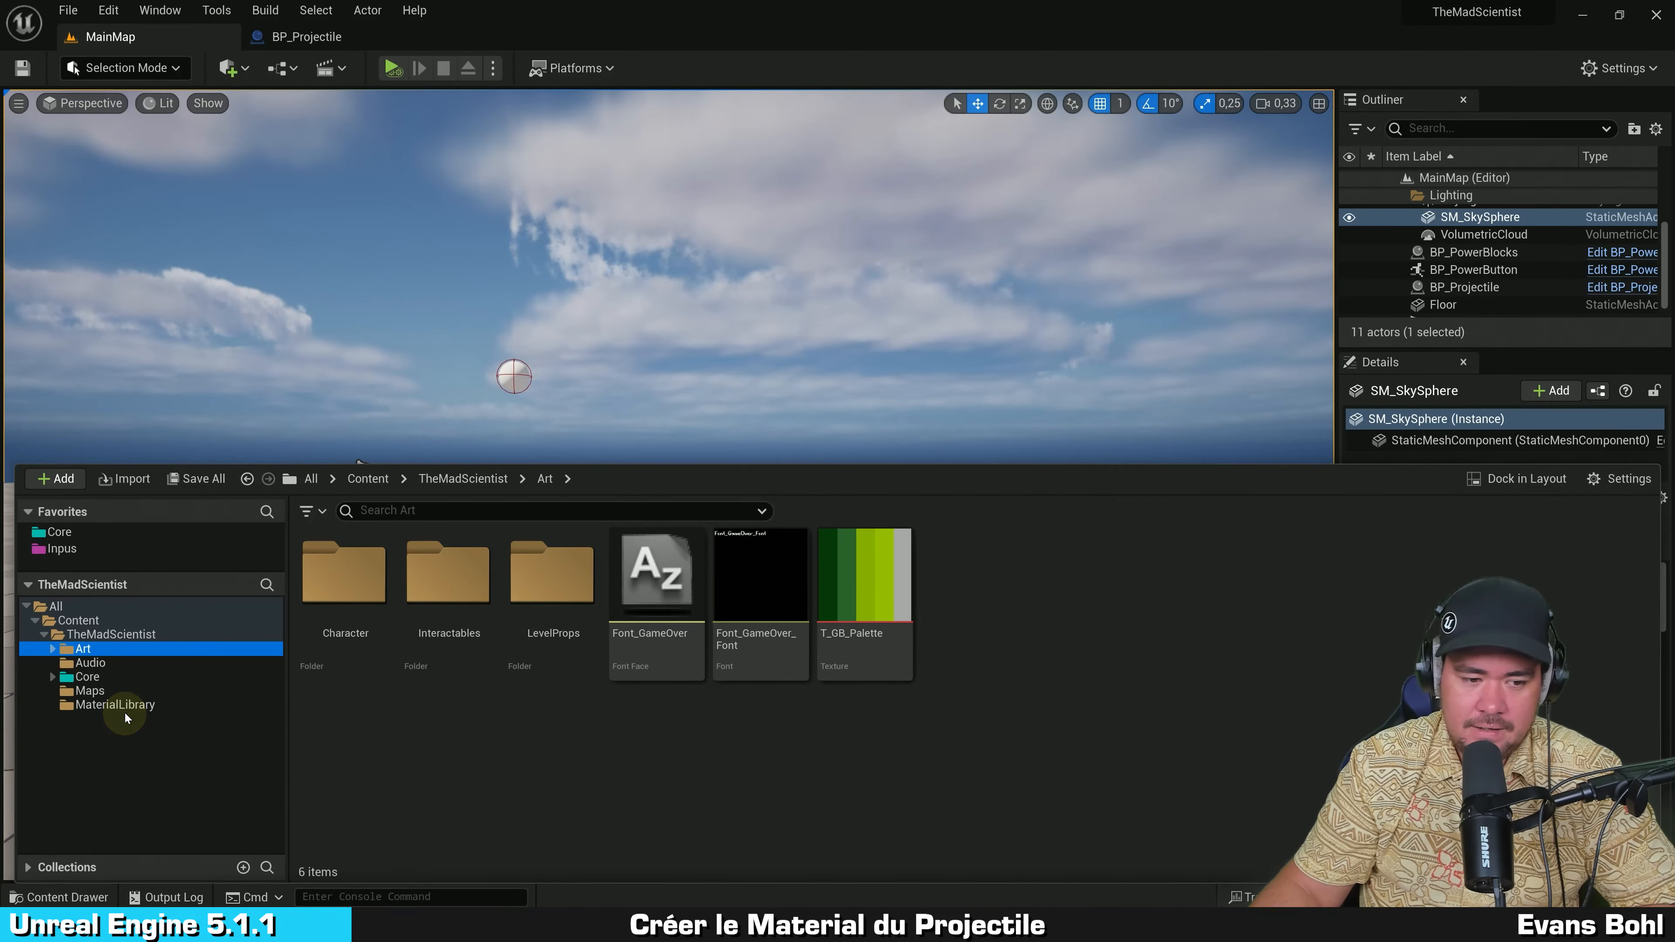
{"action": "left_click", "coordinate": [548, 772]}
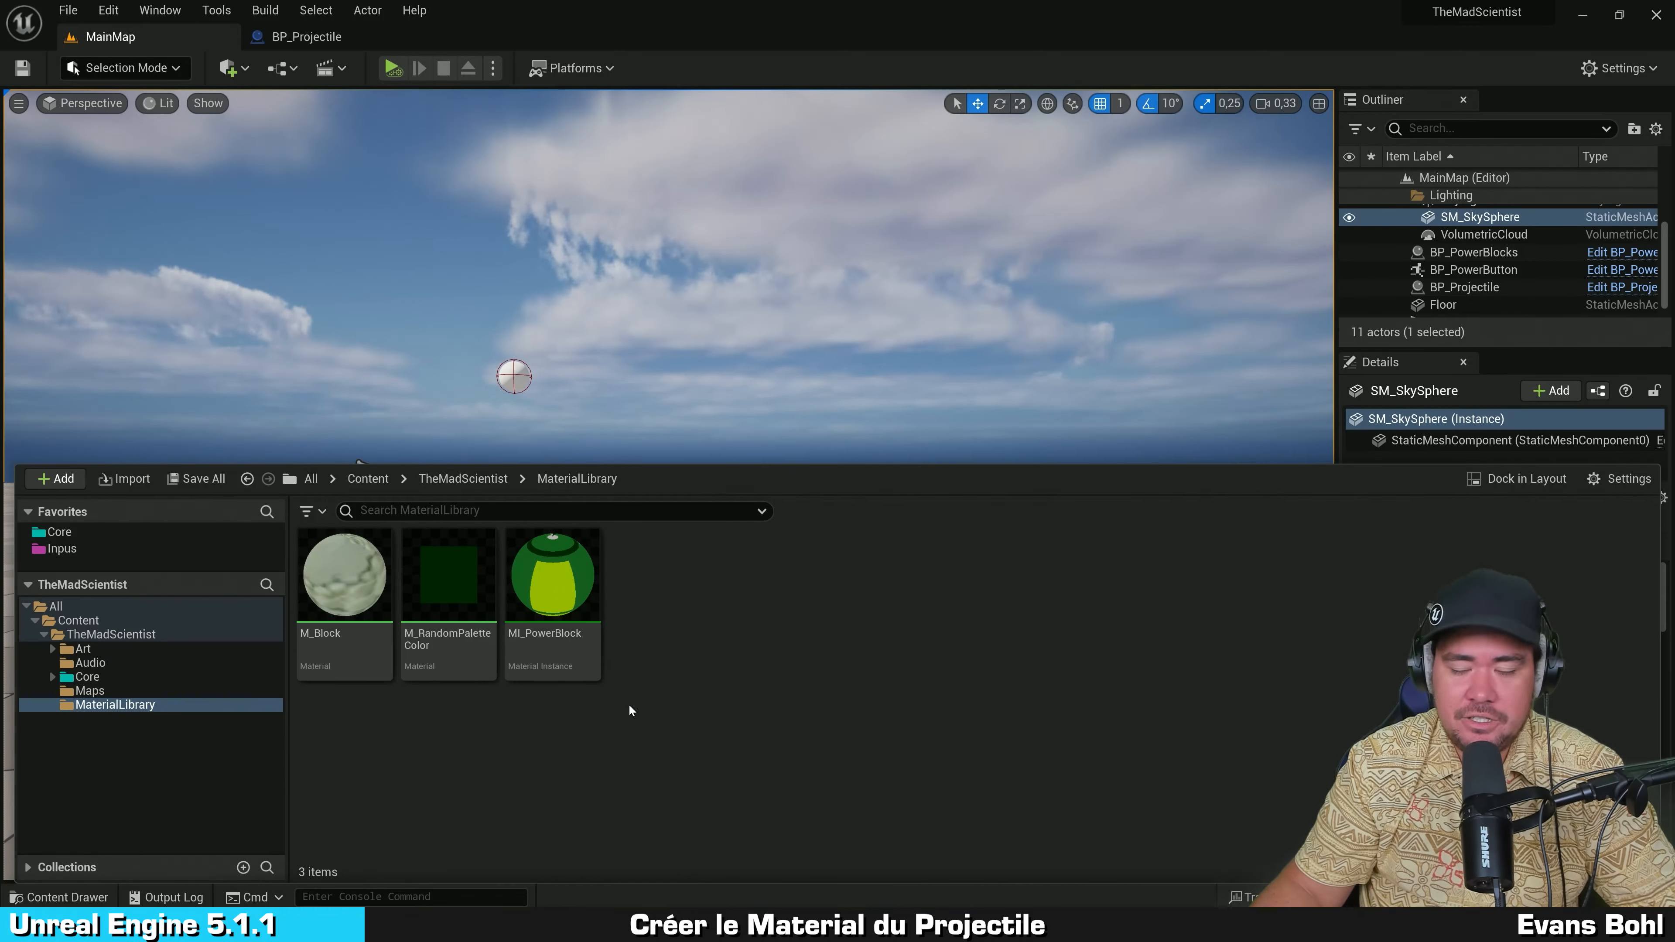
{"action": "right_click", "coordinate": [647, 580]}
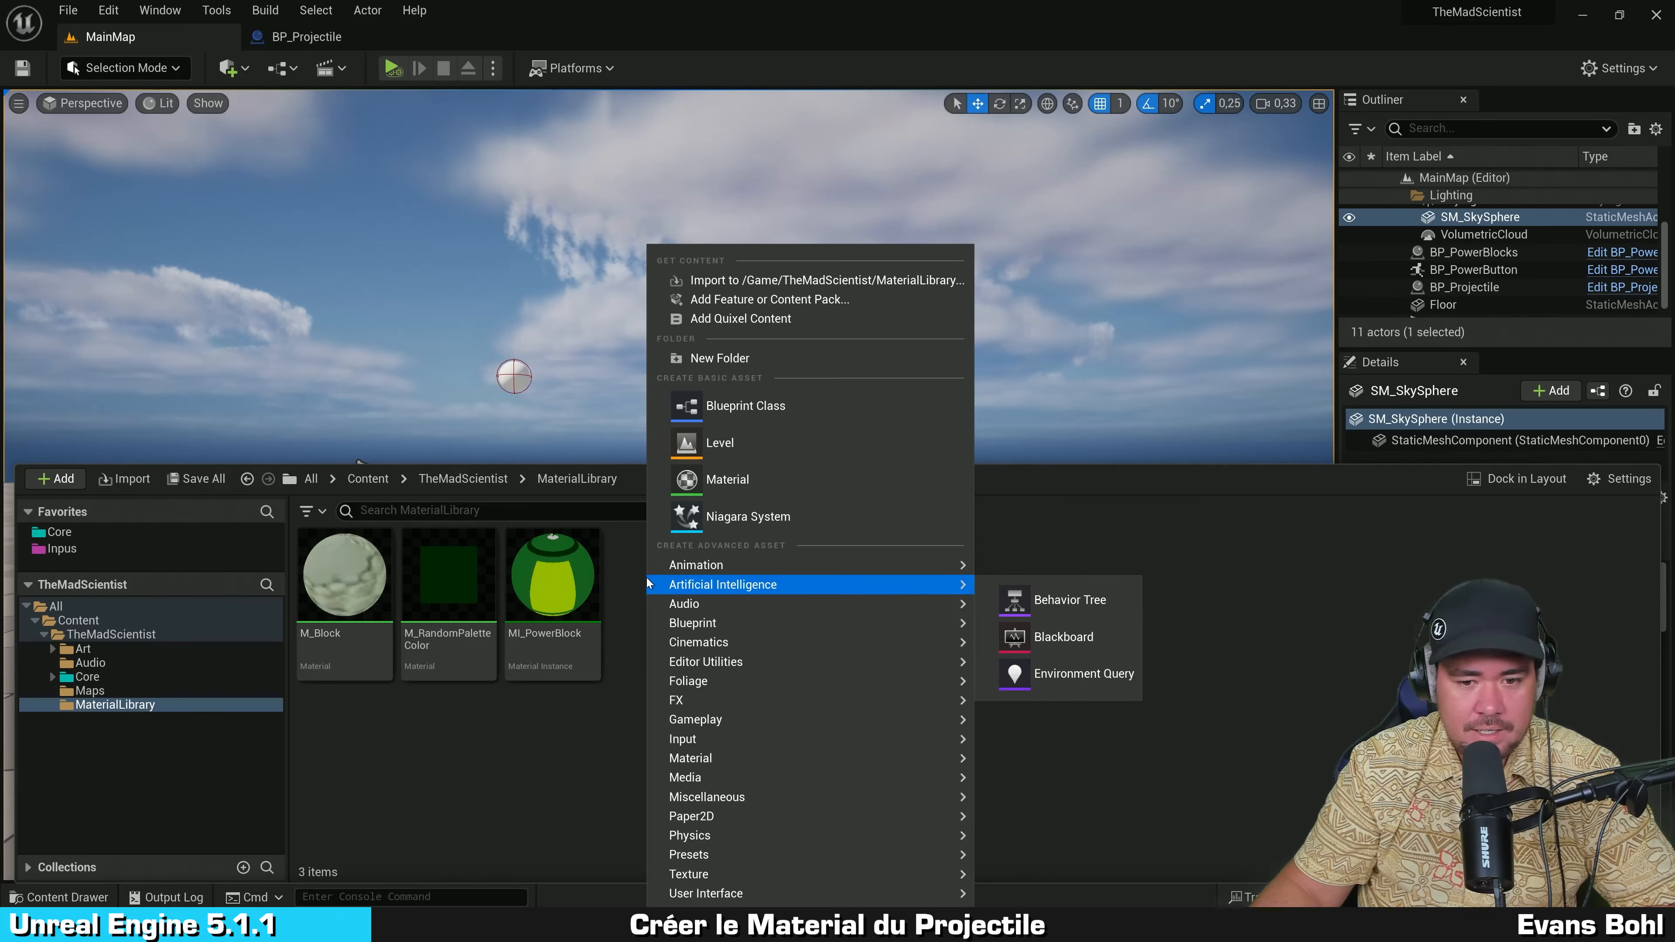
{"action": "left_click", "coordinate": [747, 755]}
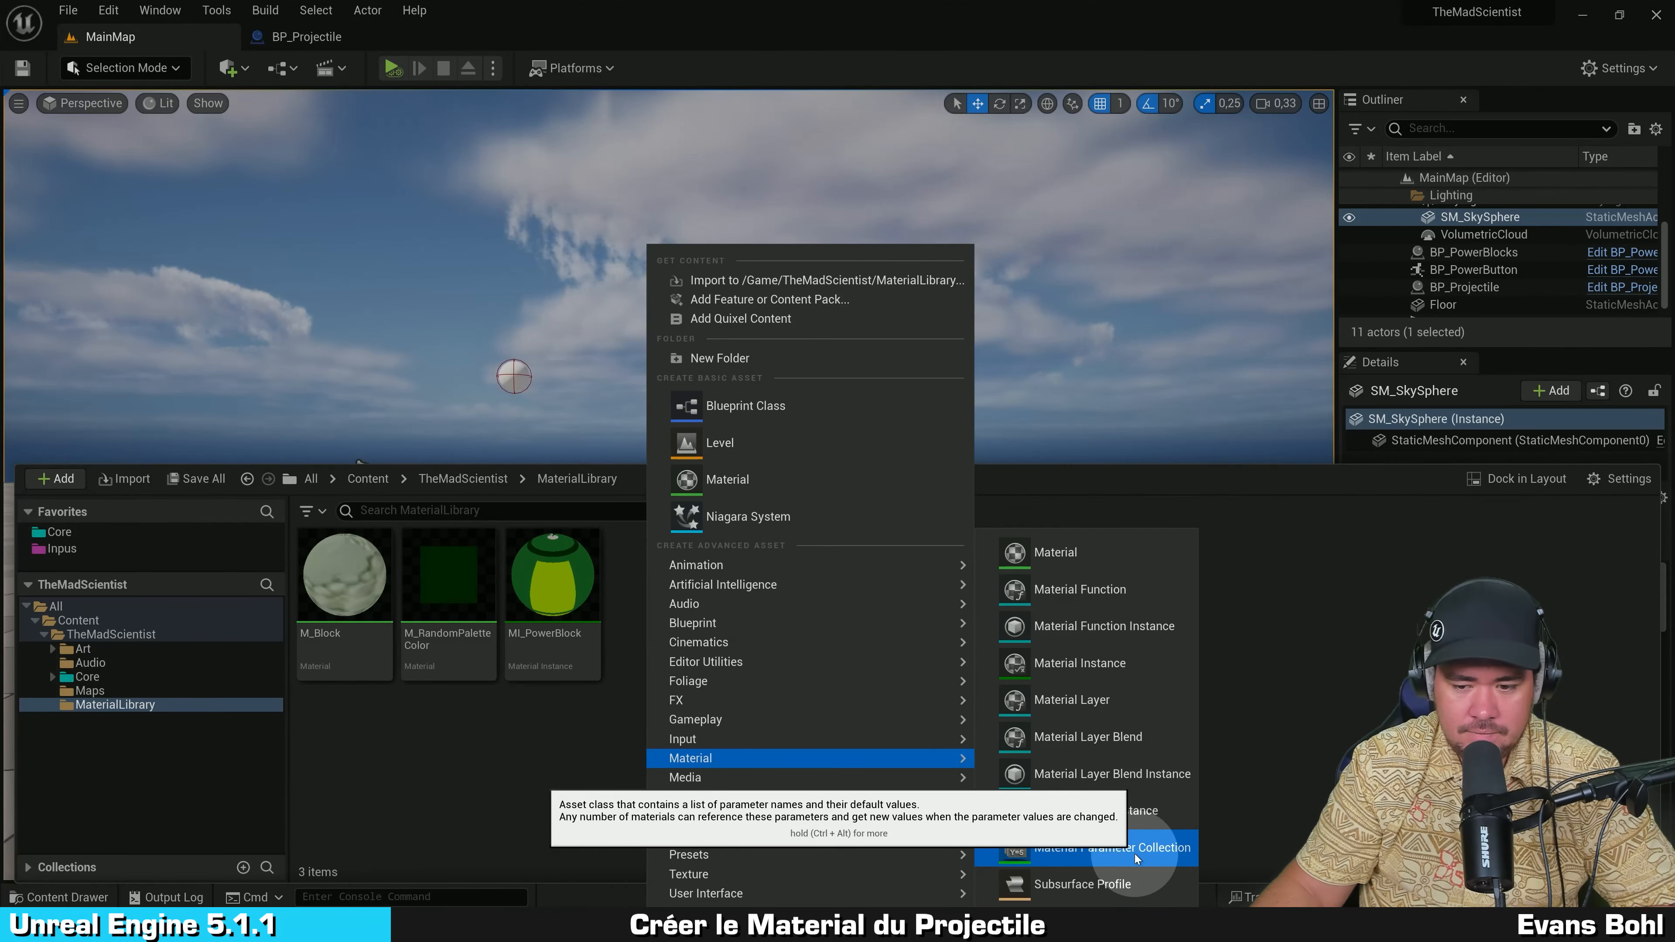
{"action": "left_click", "coordinate": [1136, 855]}
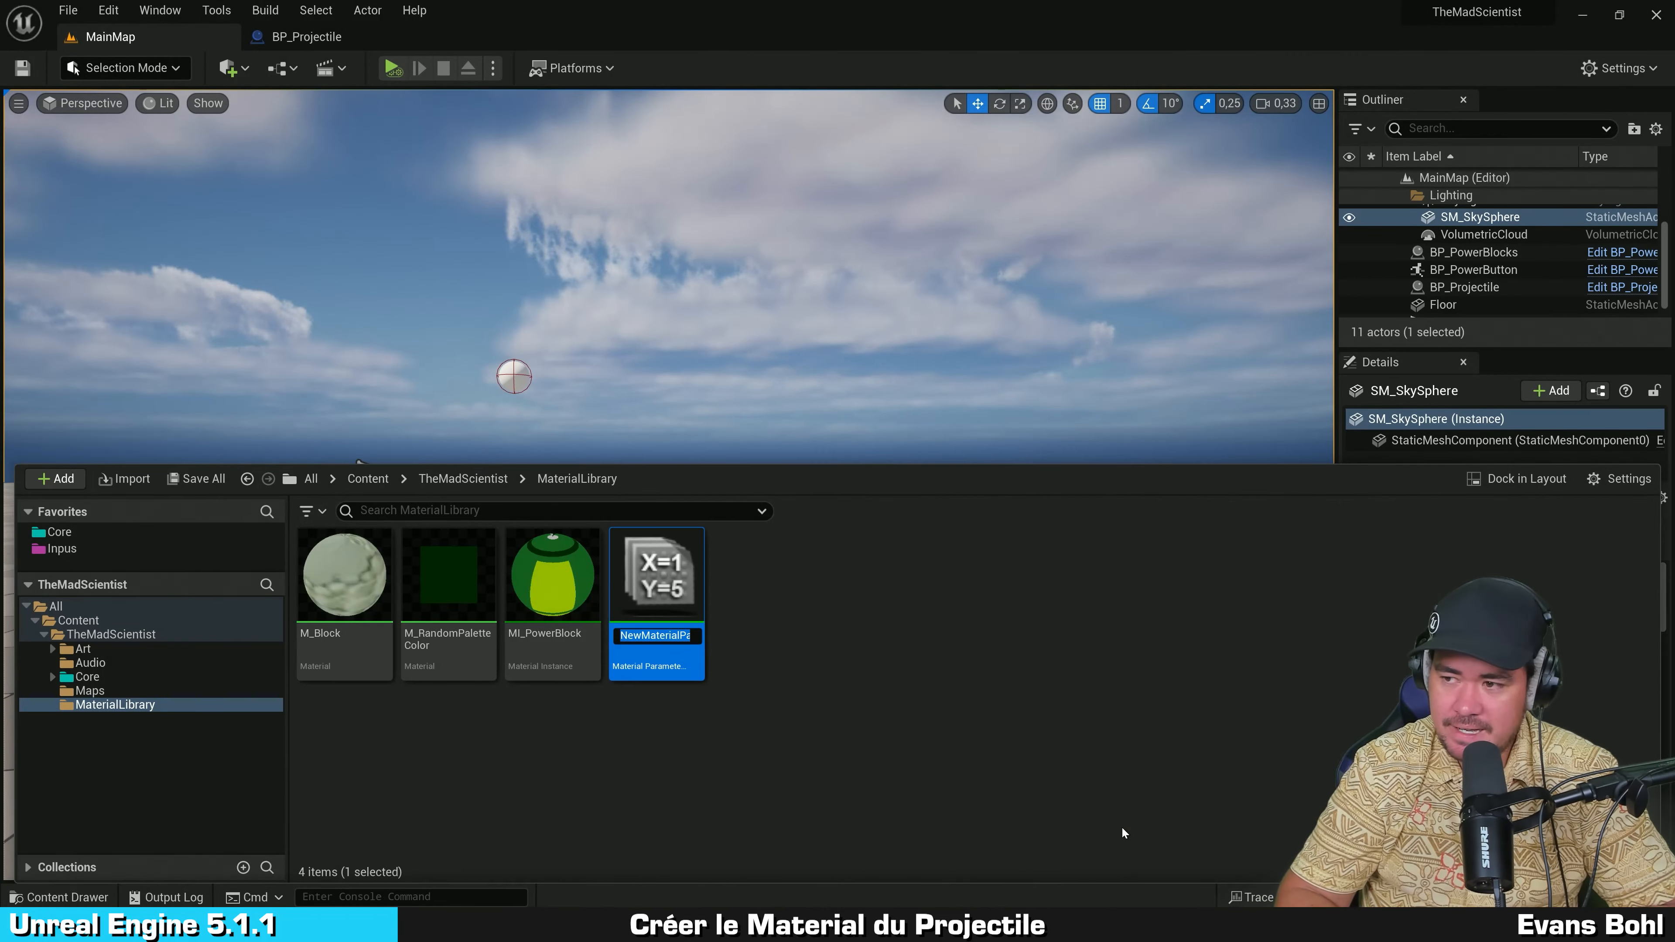
{"action": "type", "text": "MPC_ColorPalet"}
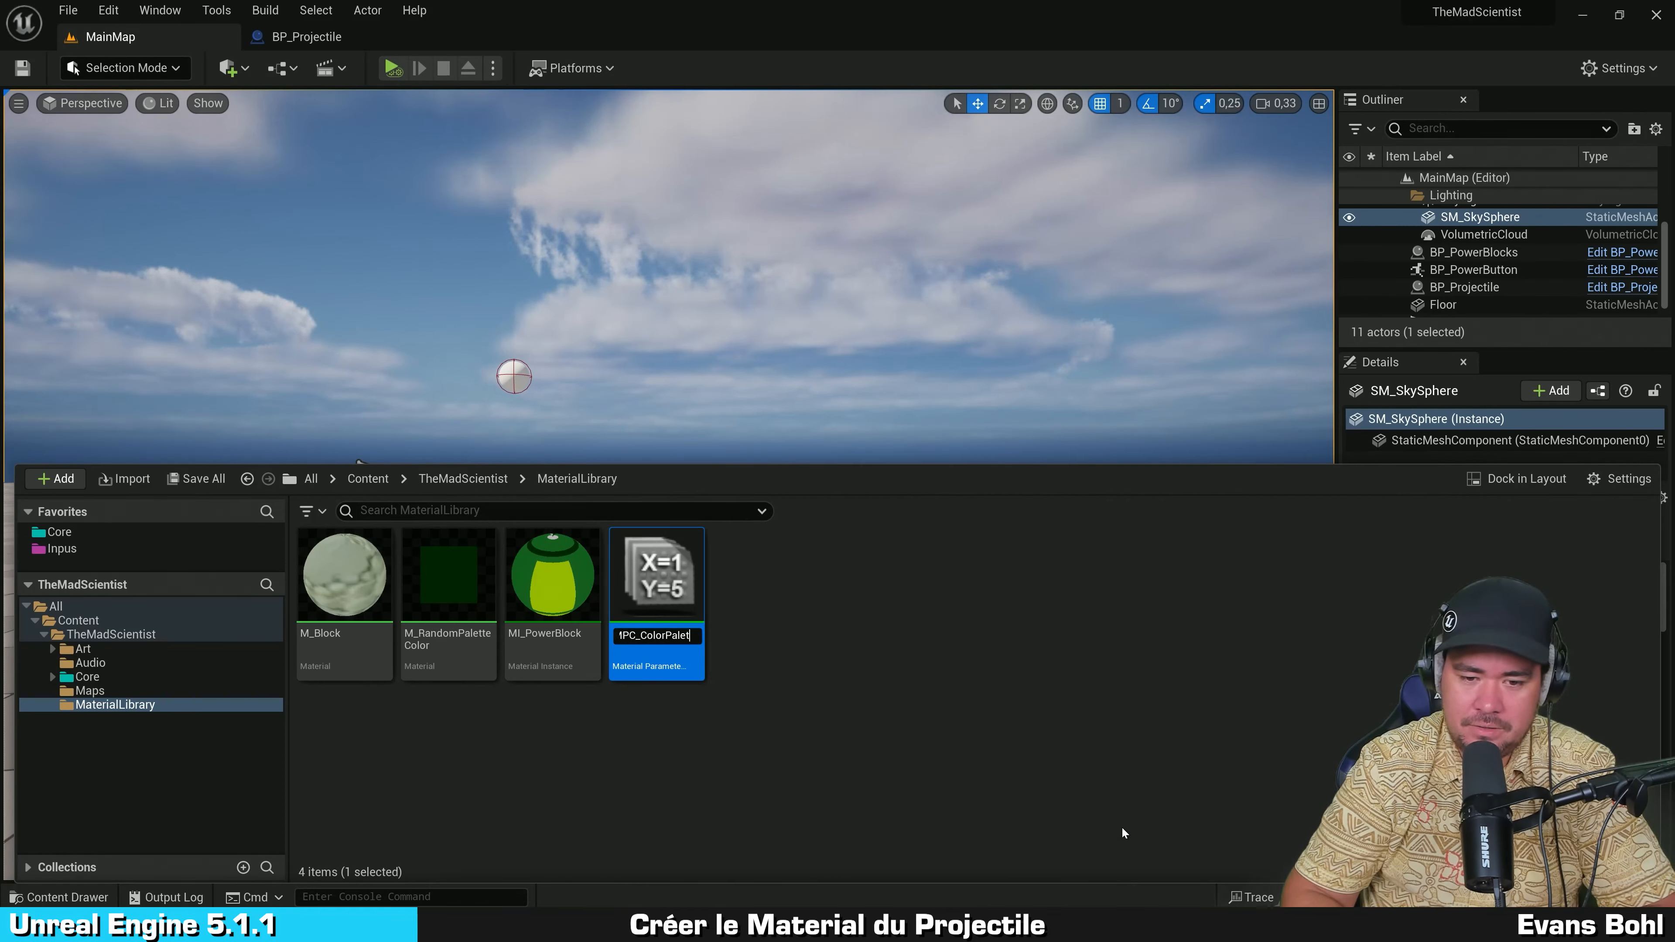
{"action": "type", "text": "te"}
{"action": "key", "text": "Return"}
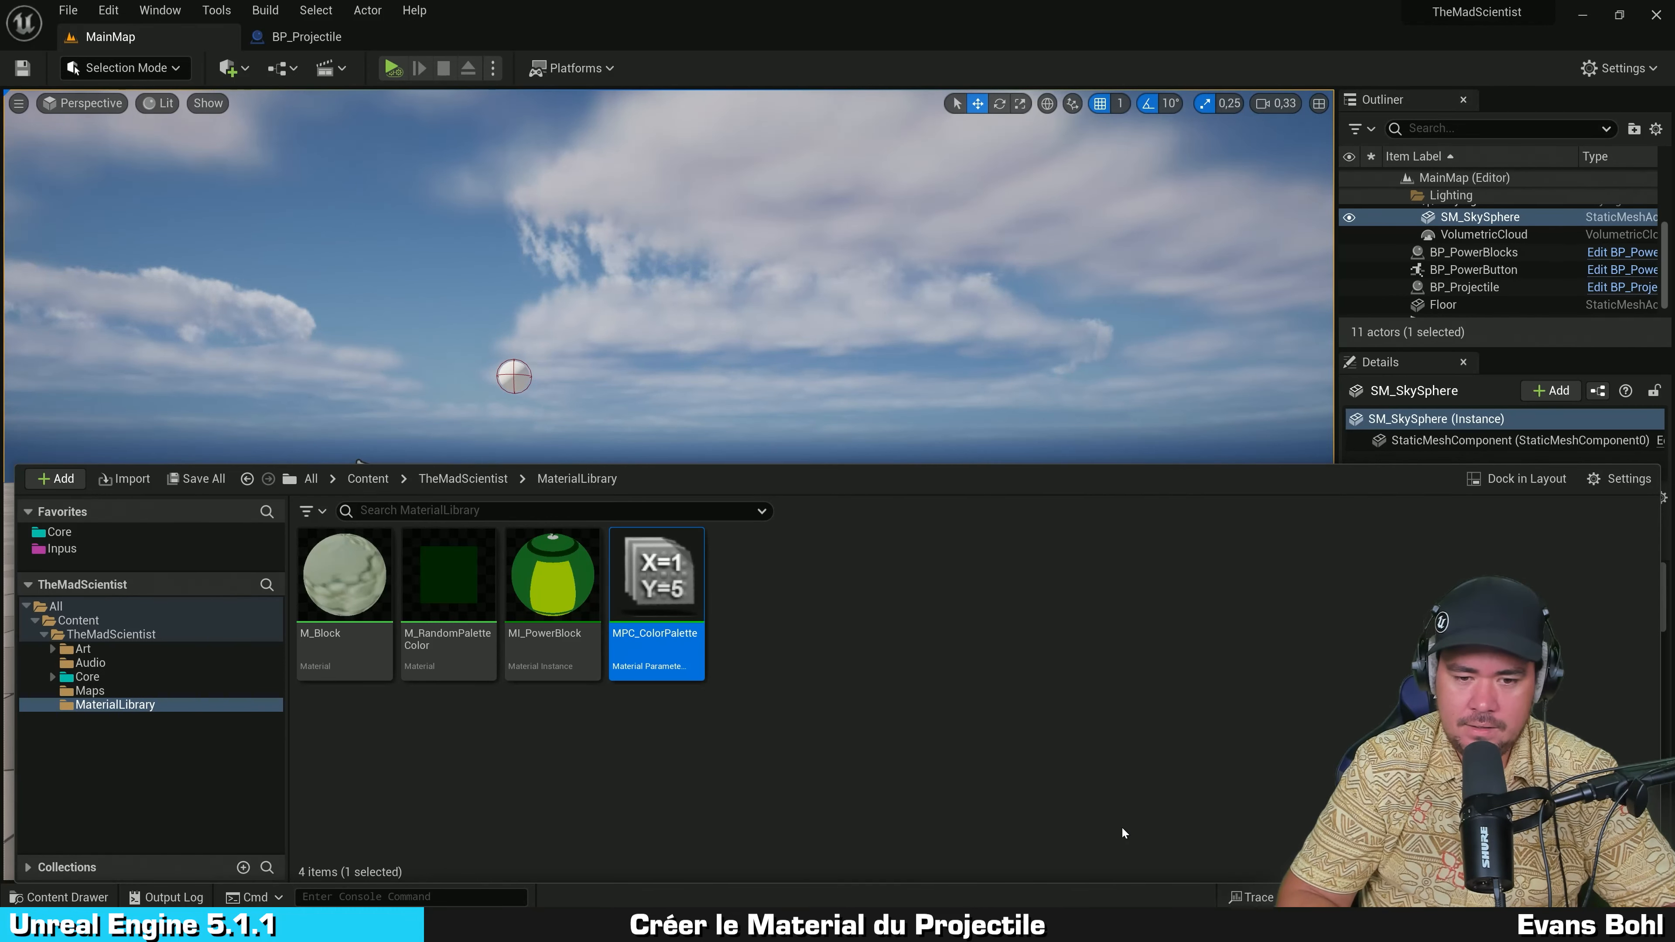
Step: Open the MPC_ColorPalette parameter collection for editing
{"action": "key", "text": "Return"}
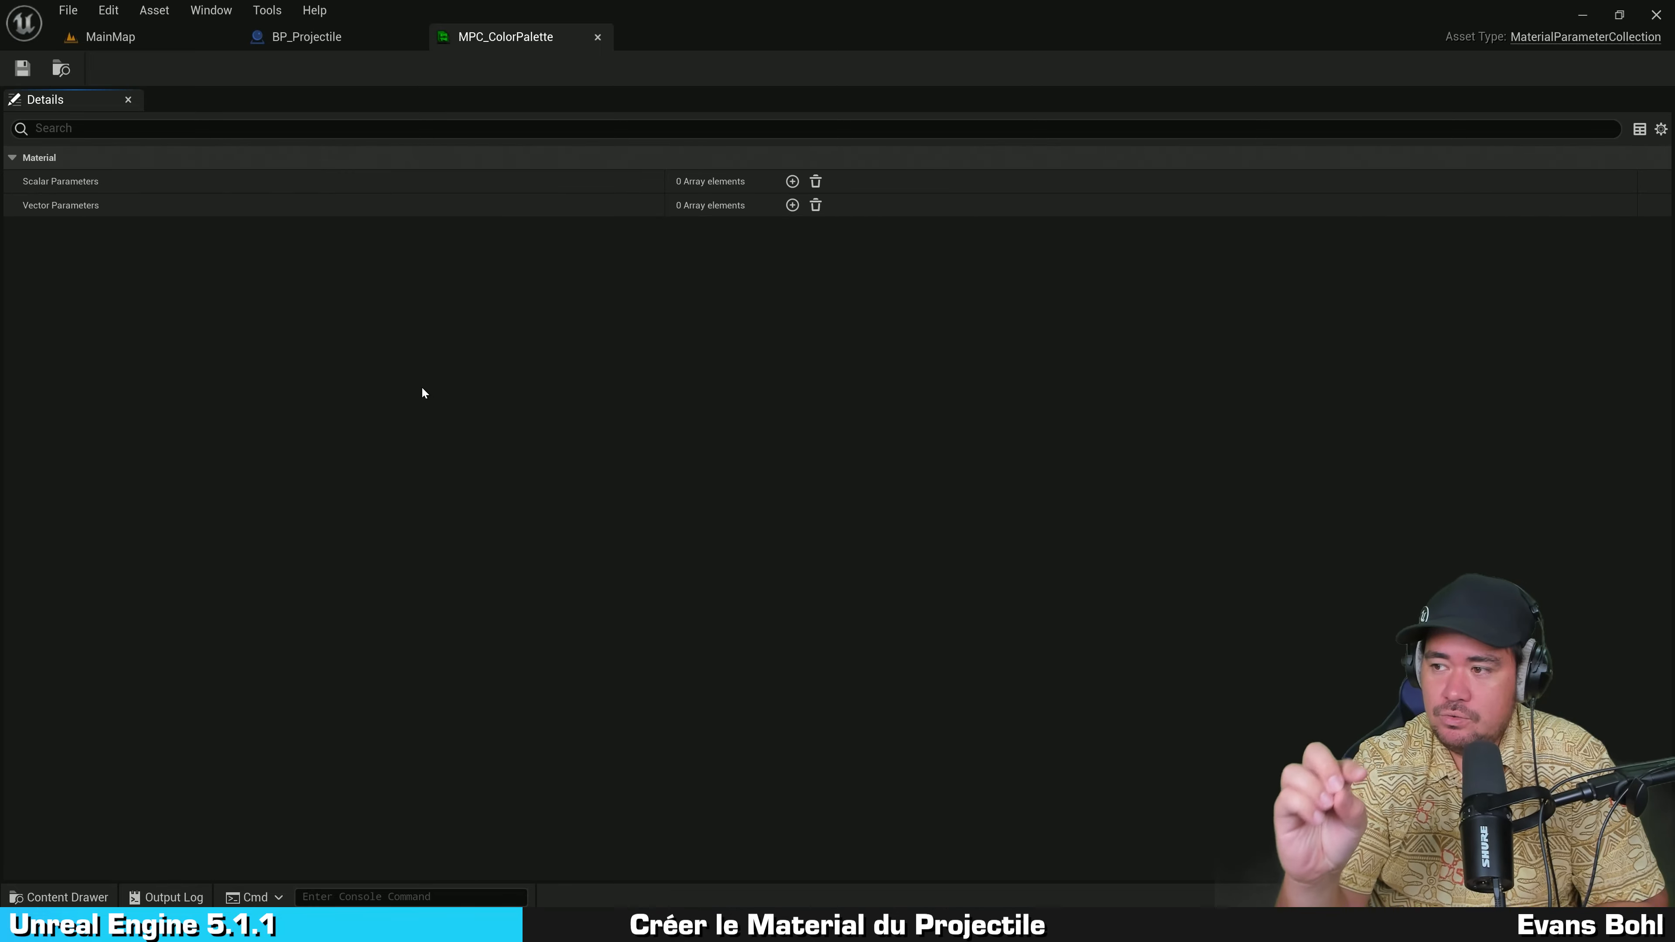
{"action": "left_click", "coordinate": [513, 455]}
{"action": "left_click", "coordinate": [545, 40]}
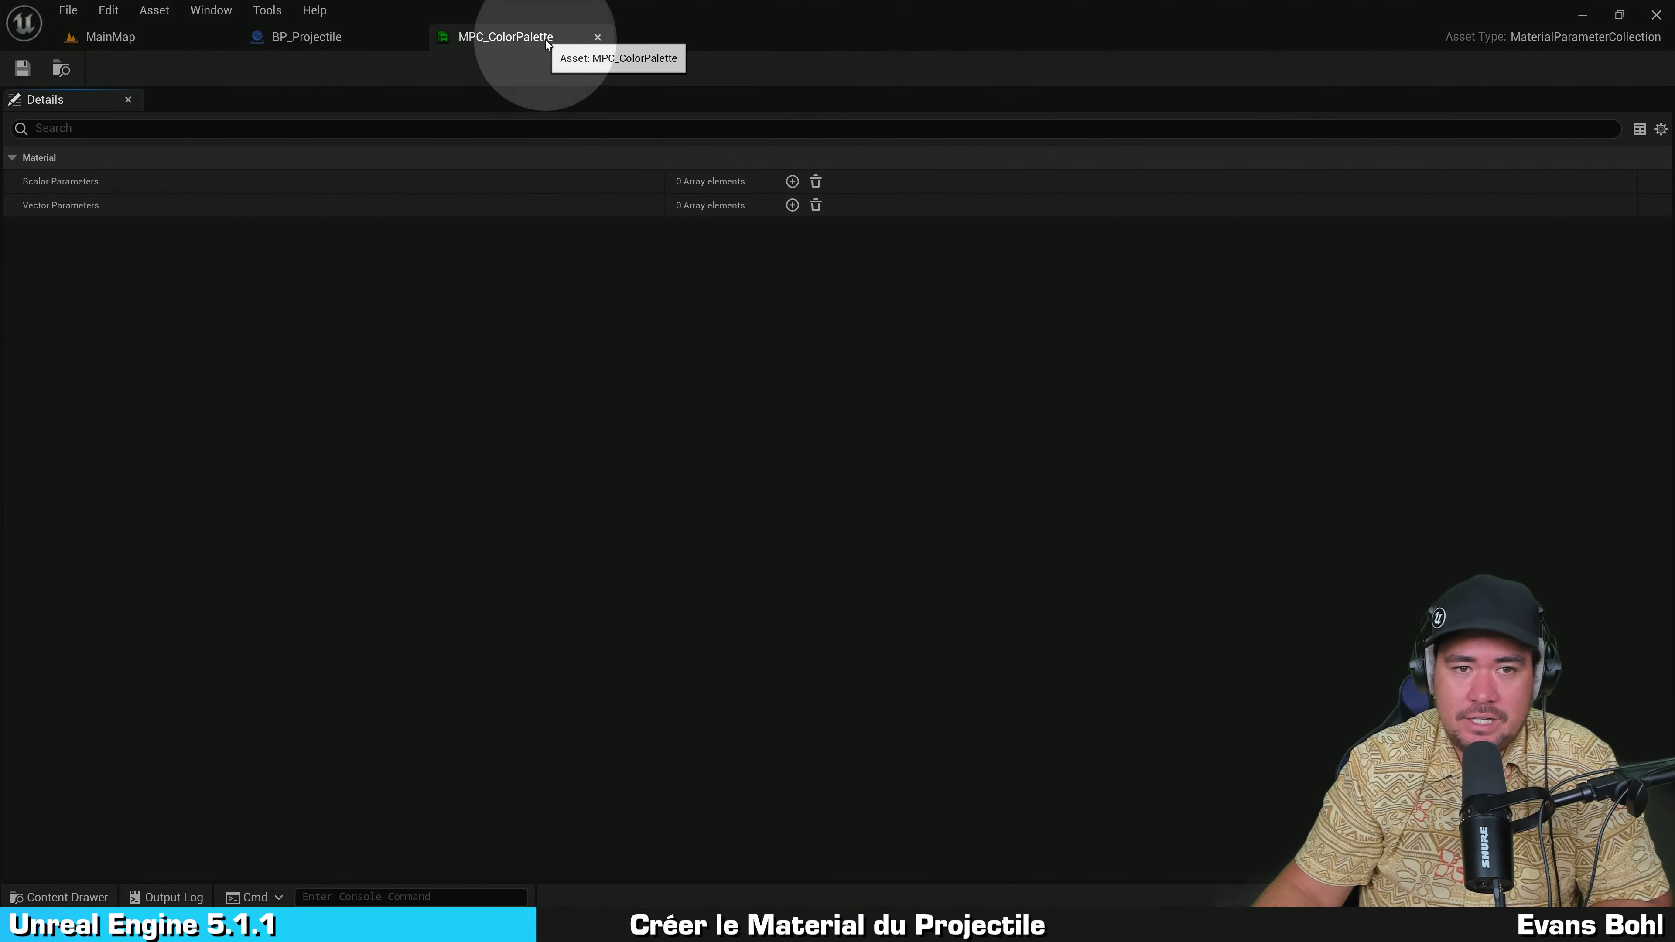
Step: Open the T_GB_Palette texture from the Art folder and place it in a floating window over the parameter collection editor
{"action": "left_click", "coordinate": [507, 387]}
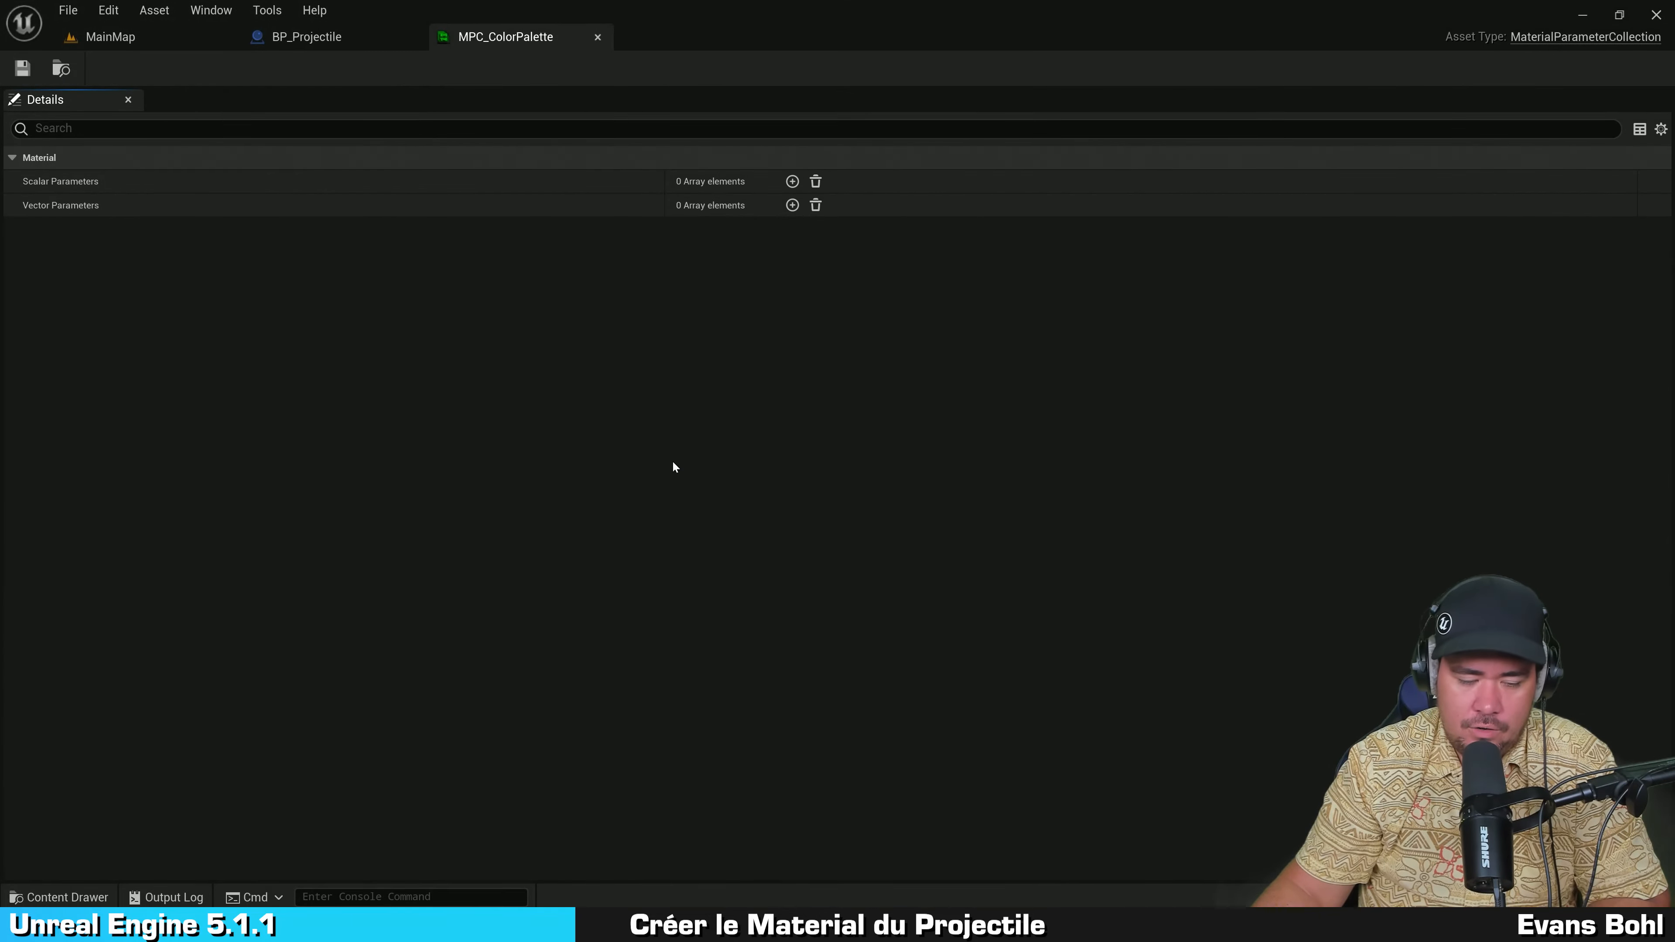
{"action": "key", "text": "ctrl+space"}
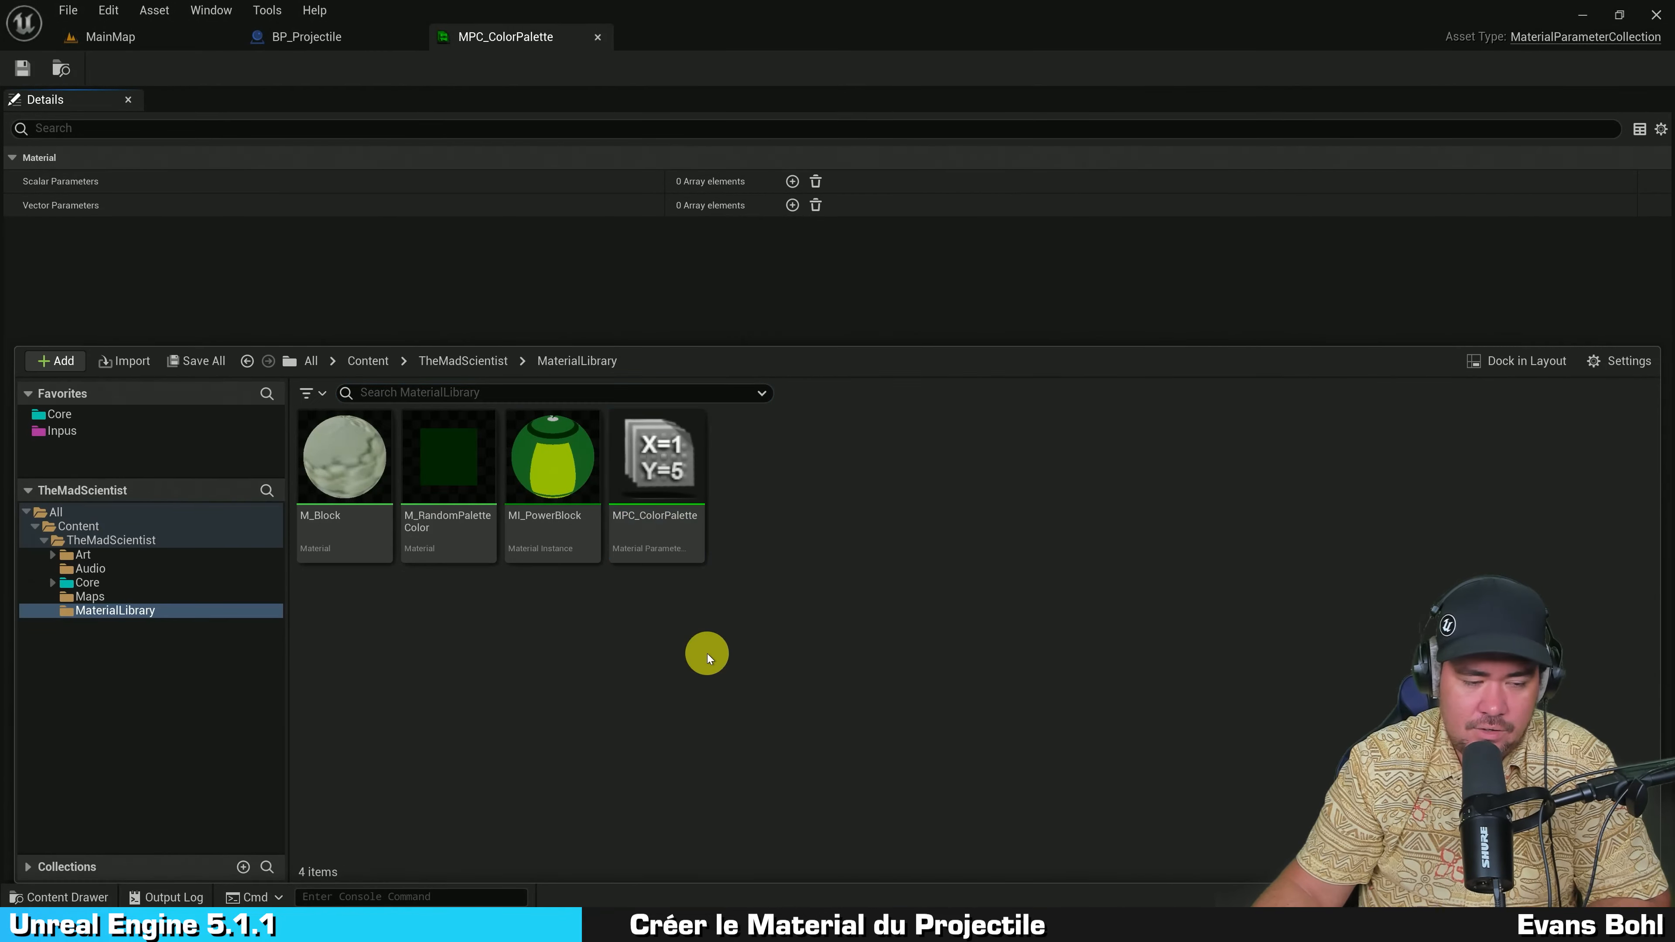
{"action": "double_click", "coordinate": [86, 556]}
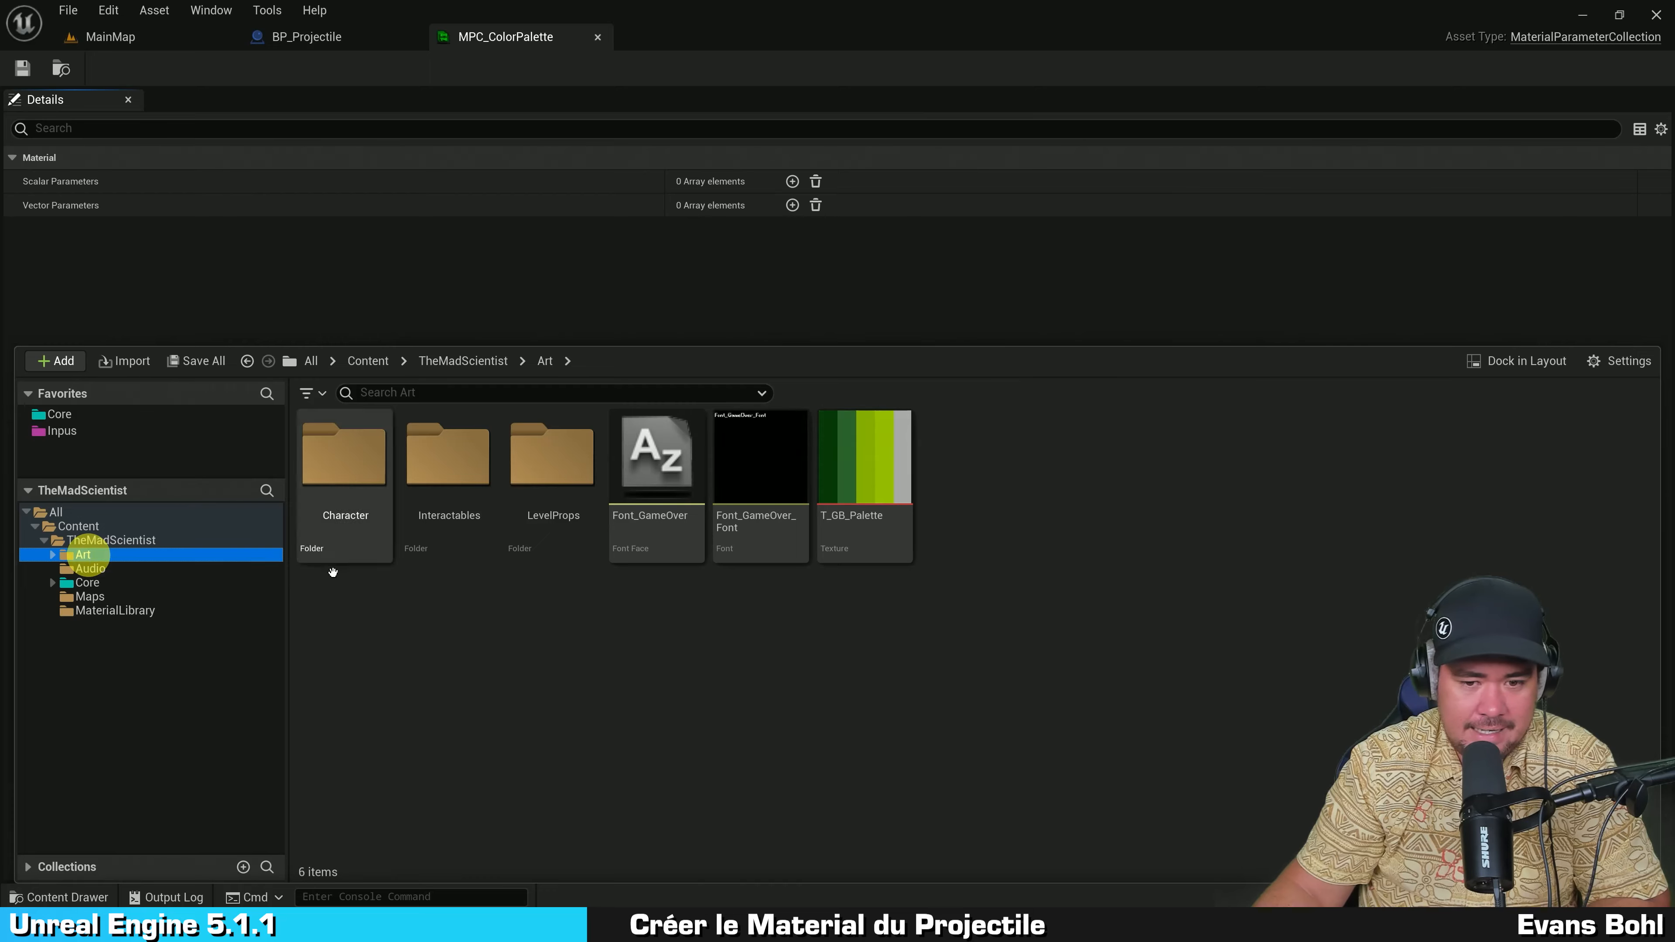
{"action": "double_click", "coordinate": [853, 475]}
{"action": "left_click_drag", "start_coordinate": [714, 42], "coordinate": [883, 292]}
{"action": "scroll", "coordinate": [1100, 525], "scroll_direction": "up", "scroll_amount": 4}
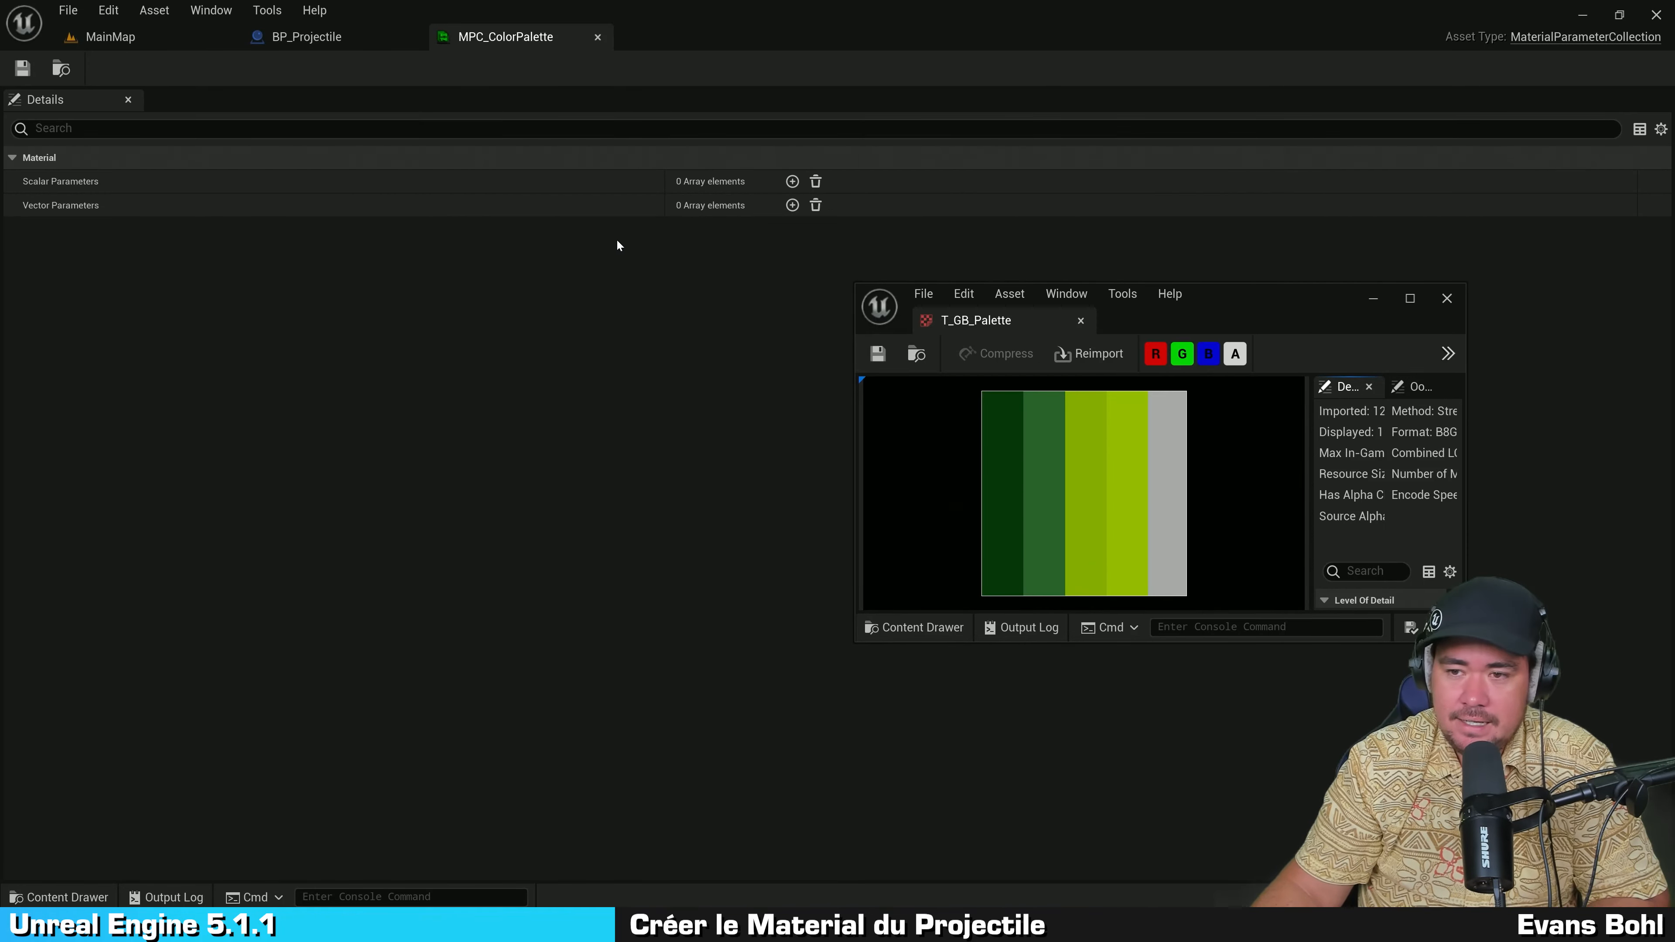
{"action": "key", "text": "ctrl"}
{"action": "key", "text": "ctrl"}
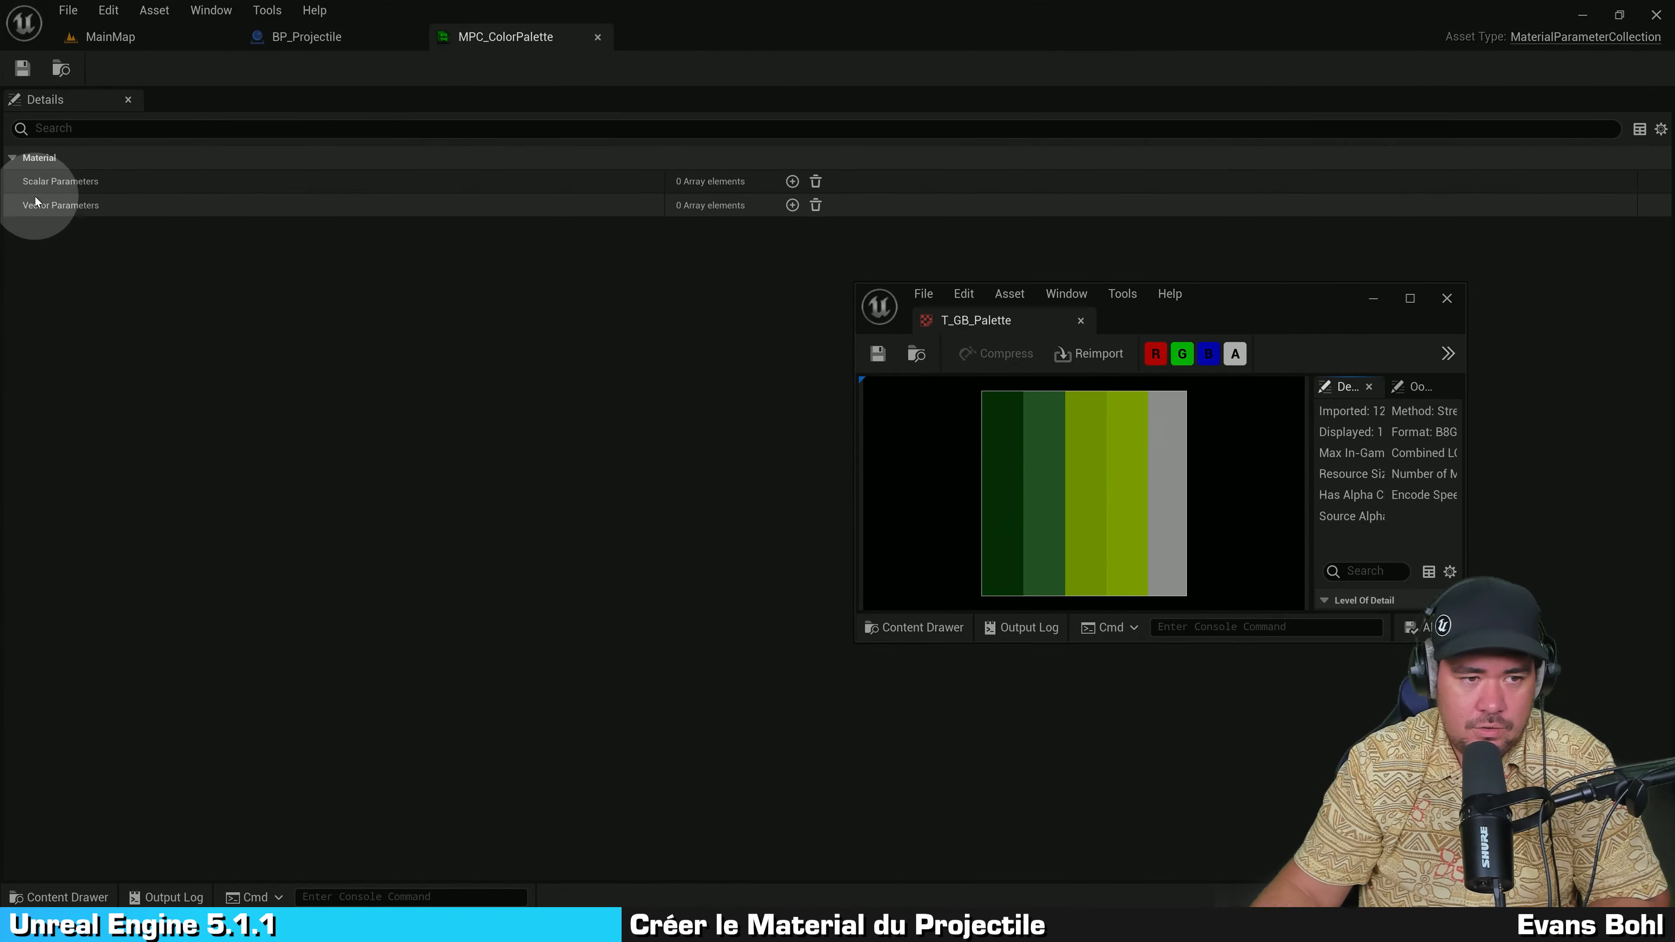
Step: Narrow the property name column and add five vector parameters to MPC_ColorPalette
{"action": "left_click_drag", "start_coordinate": [666, 198], "coordinate": [273, 198]}
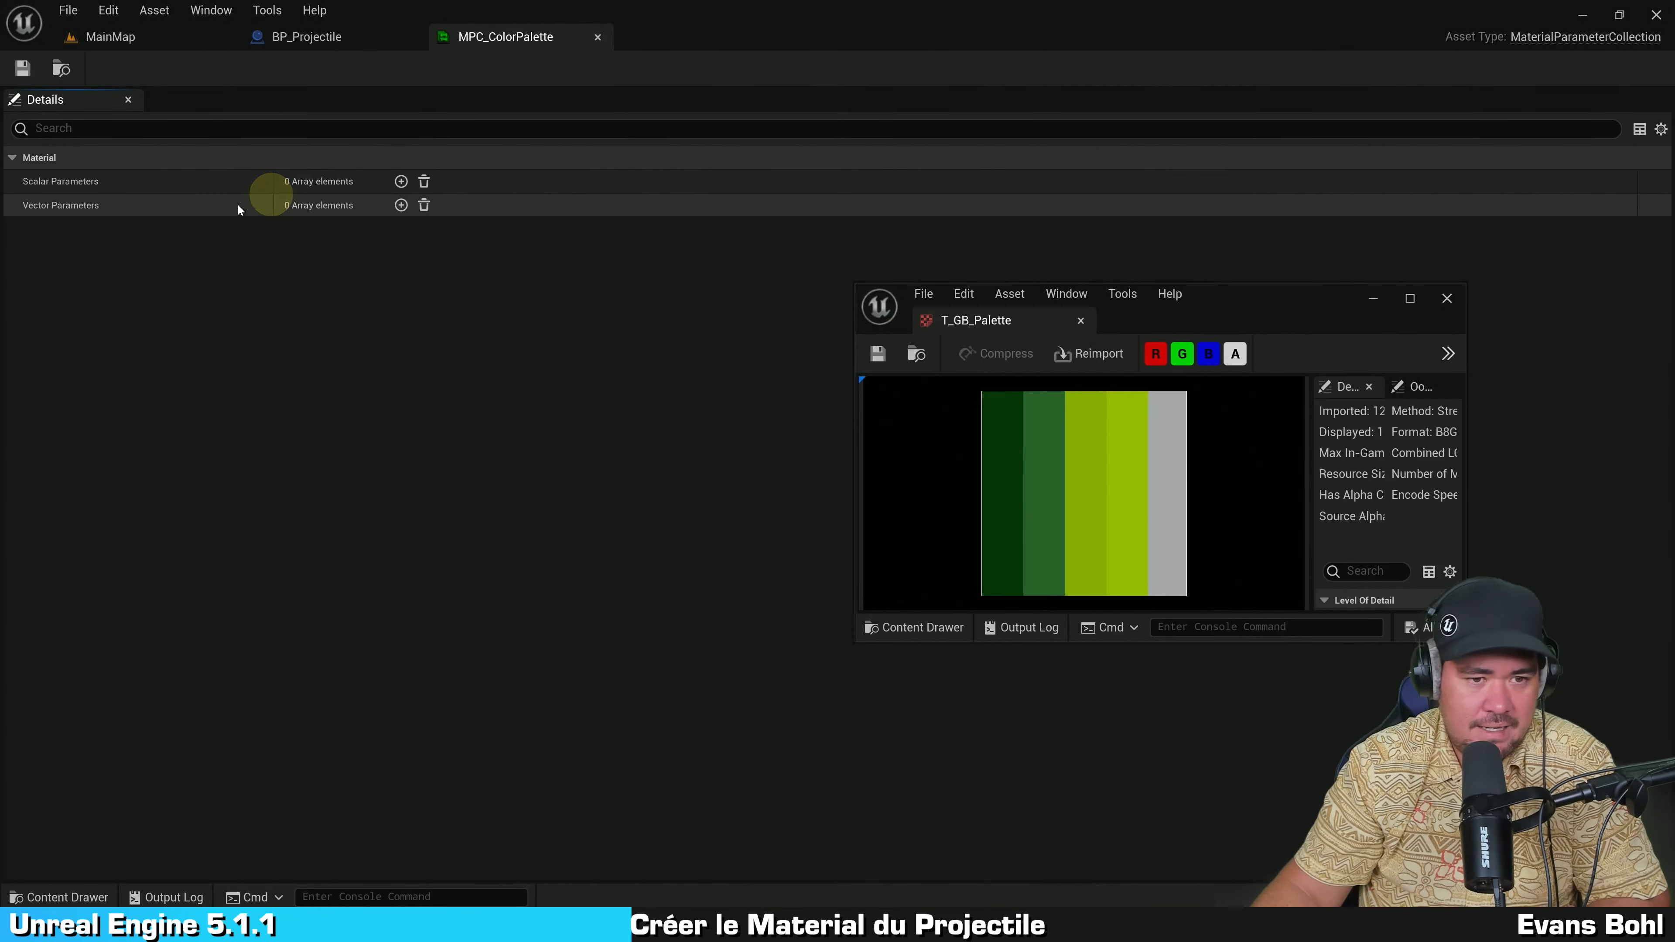
{"action": "left_click", "coordinate": [401, 205]}
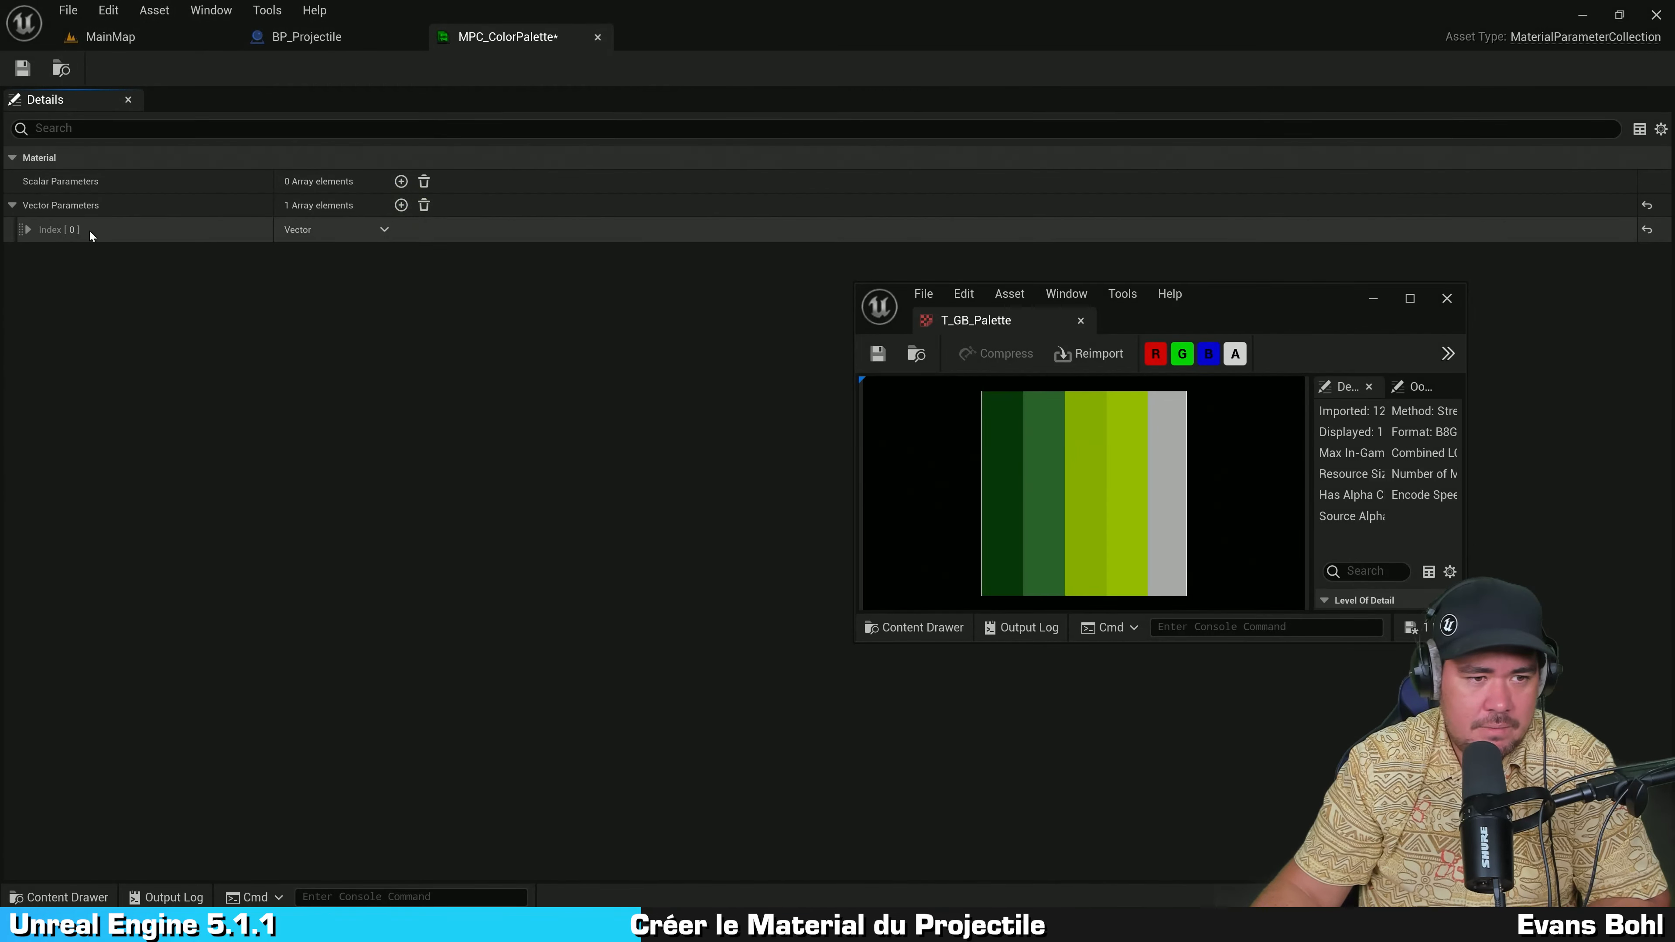
{"action": "left_click", "coordinate": [27, 229]}
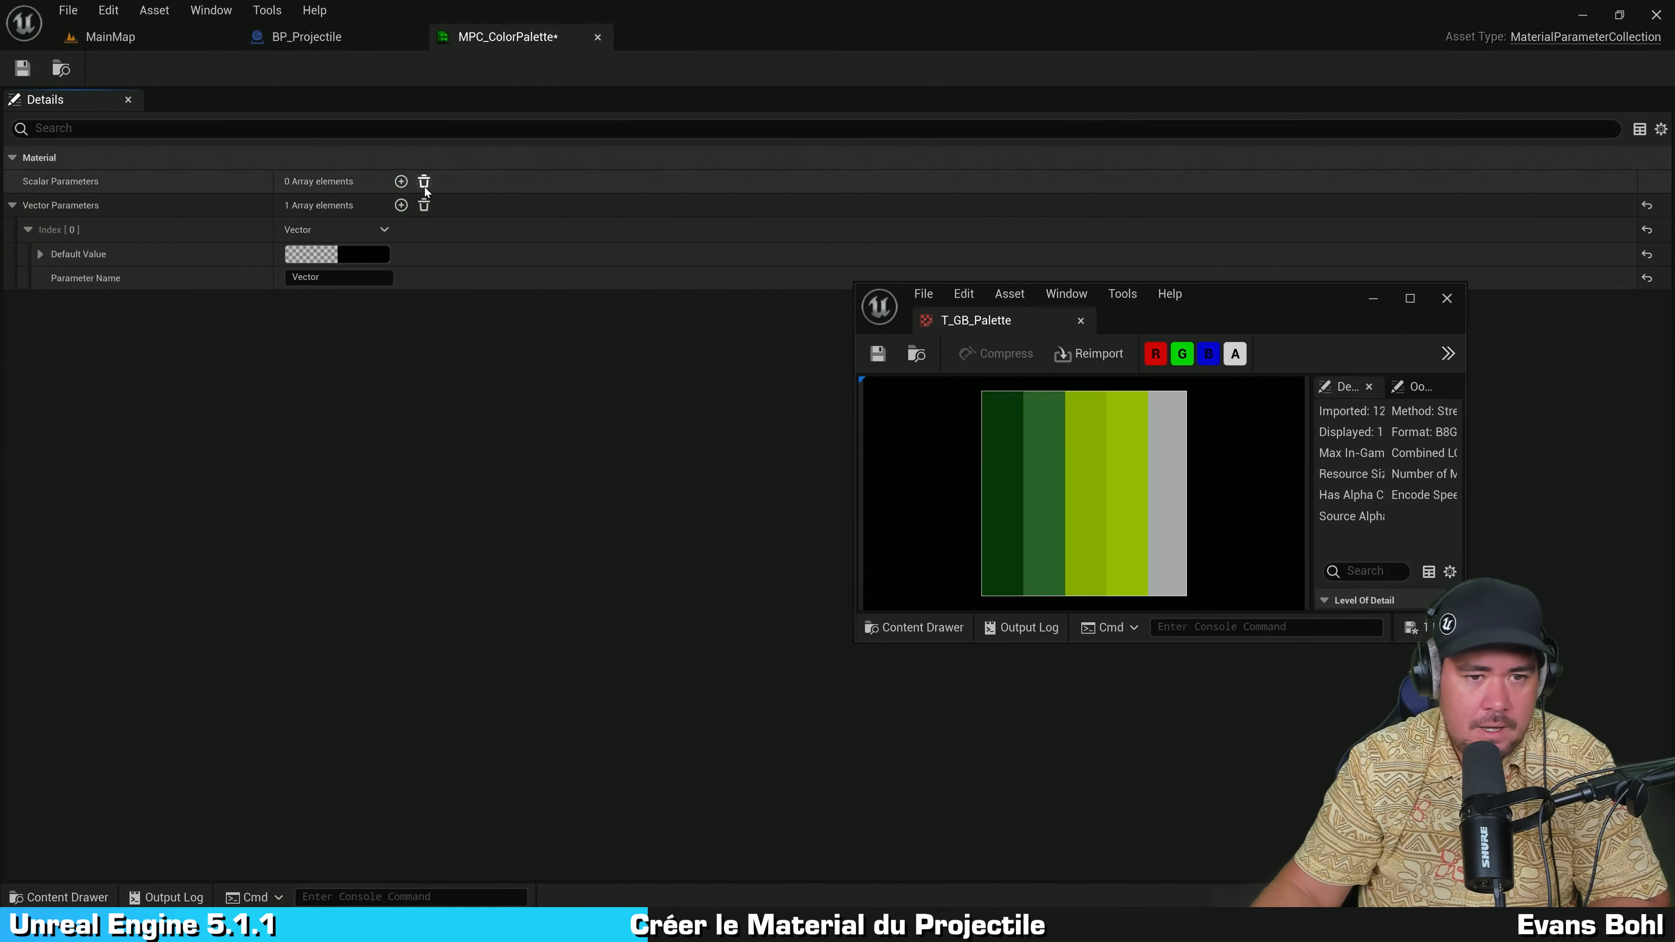
{"action": "left_click", "coordinate": [400, 205]}
{"action": "left_click", "coordinate": [401, 205]}
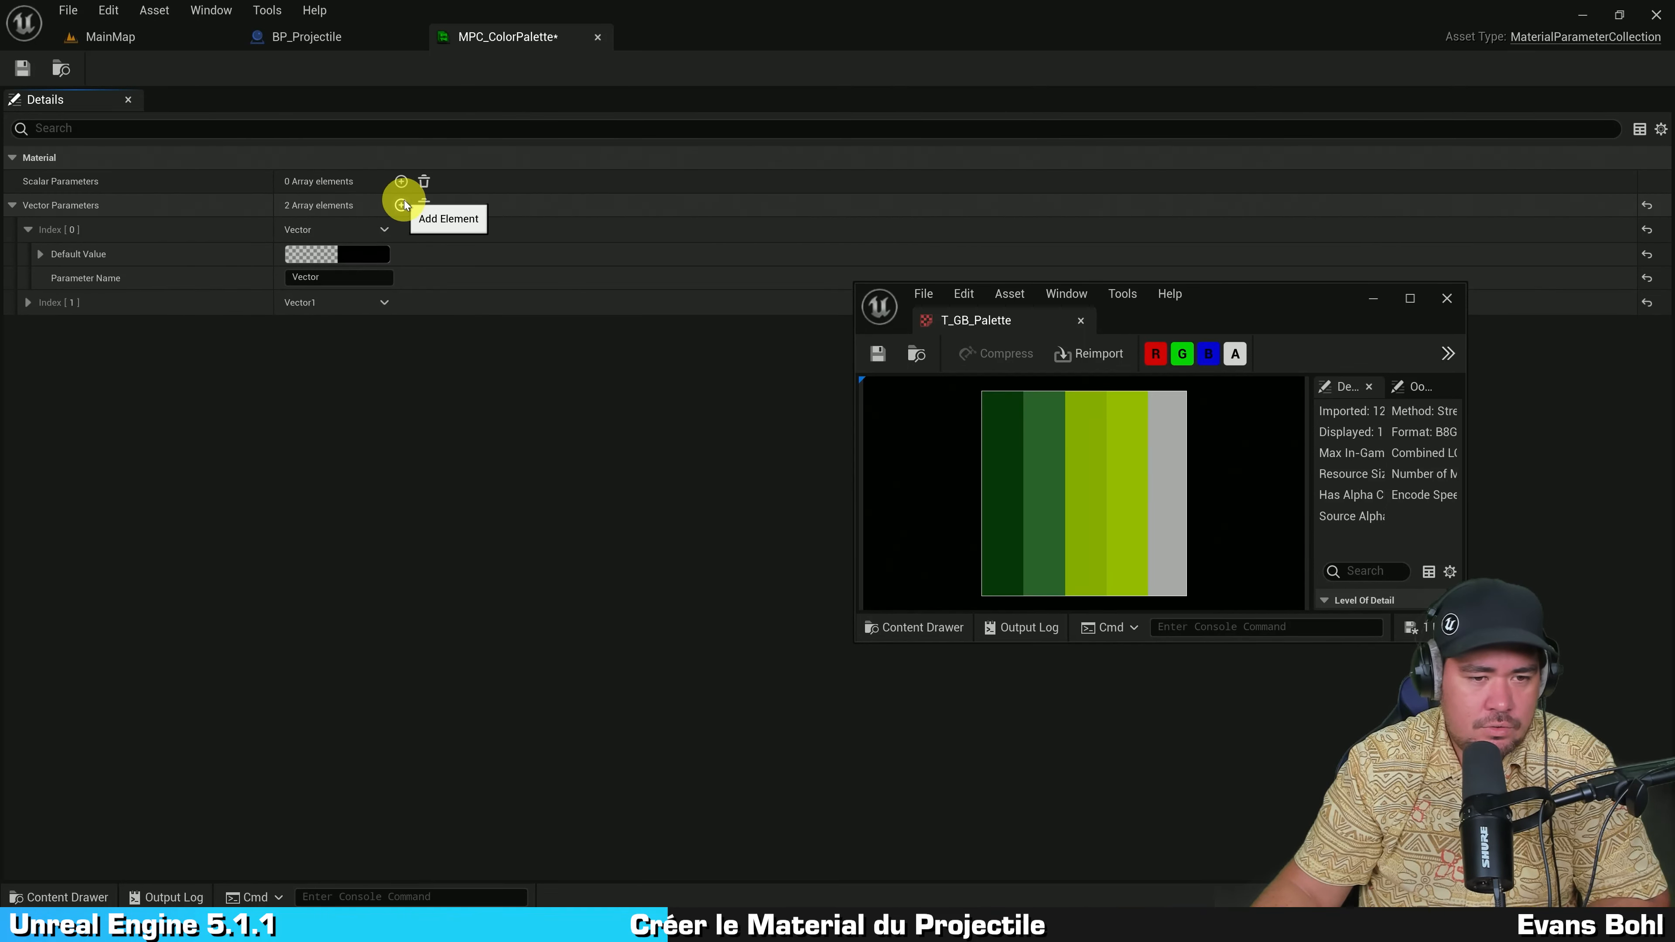
{"action": "left_click", "coordinate": [401, 204]}
{"action": "left_click", "coordinate": [400, 204]}
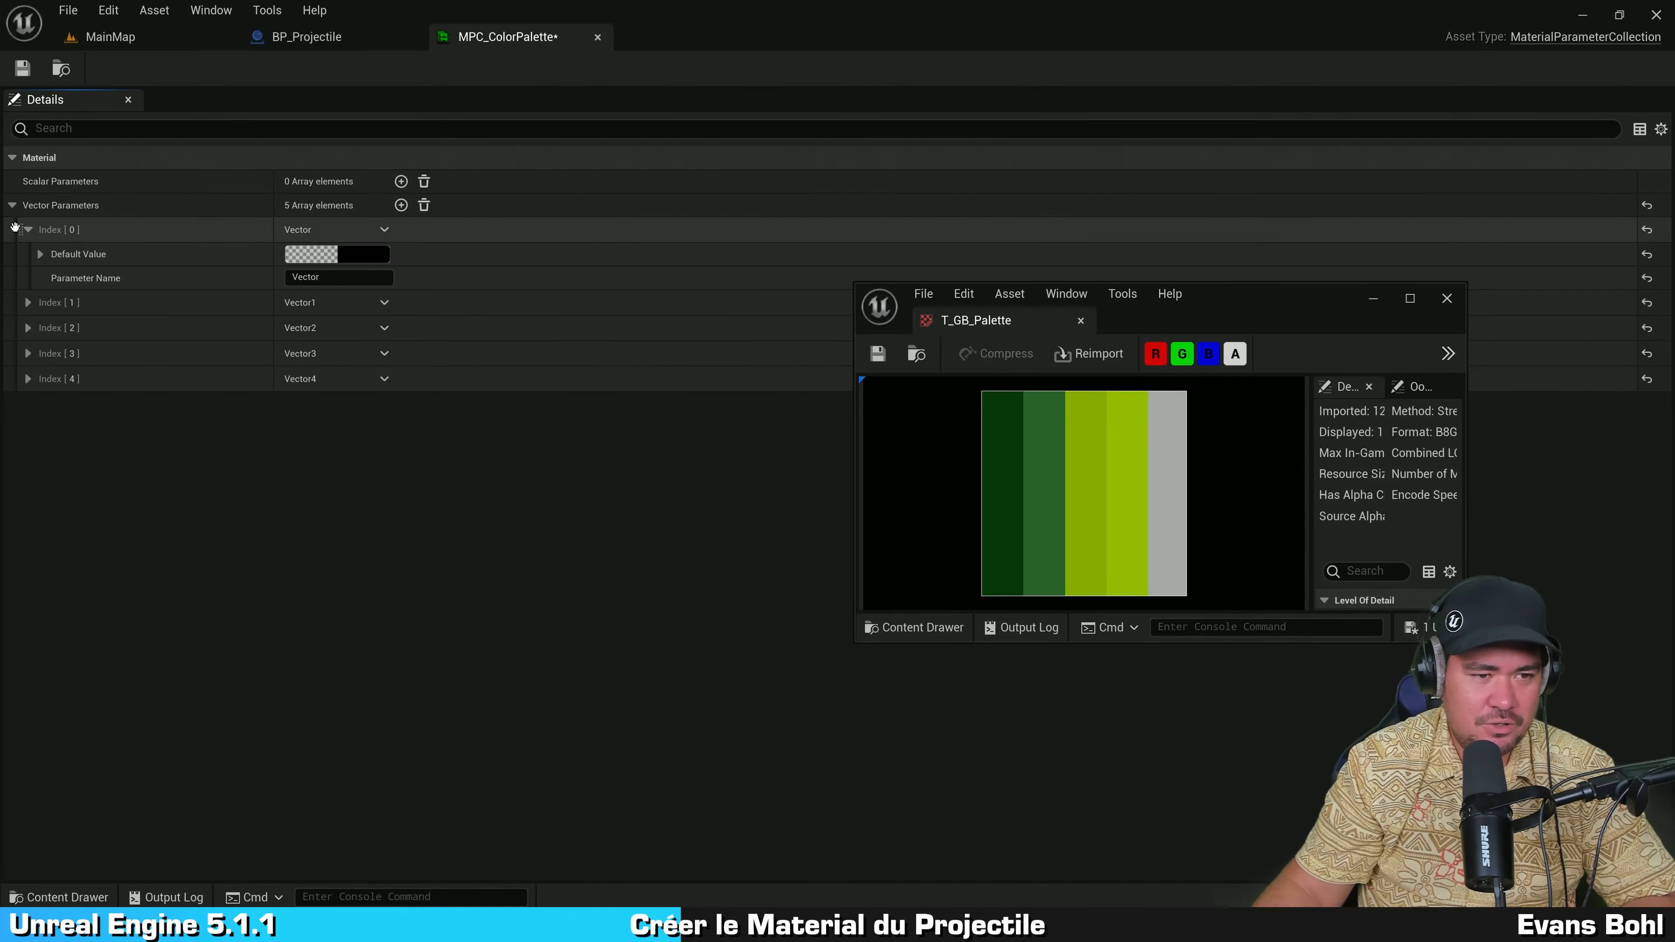
{"action": "left_click", "coordinate": [26, 230]}
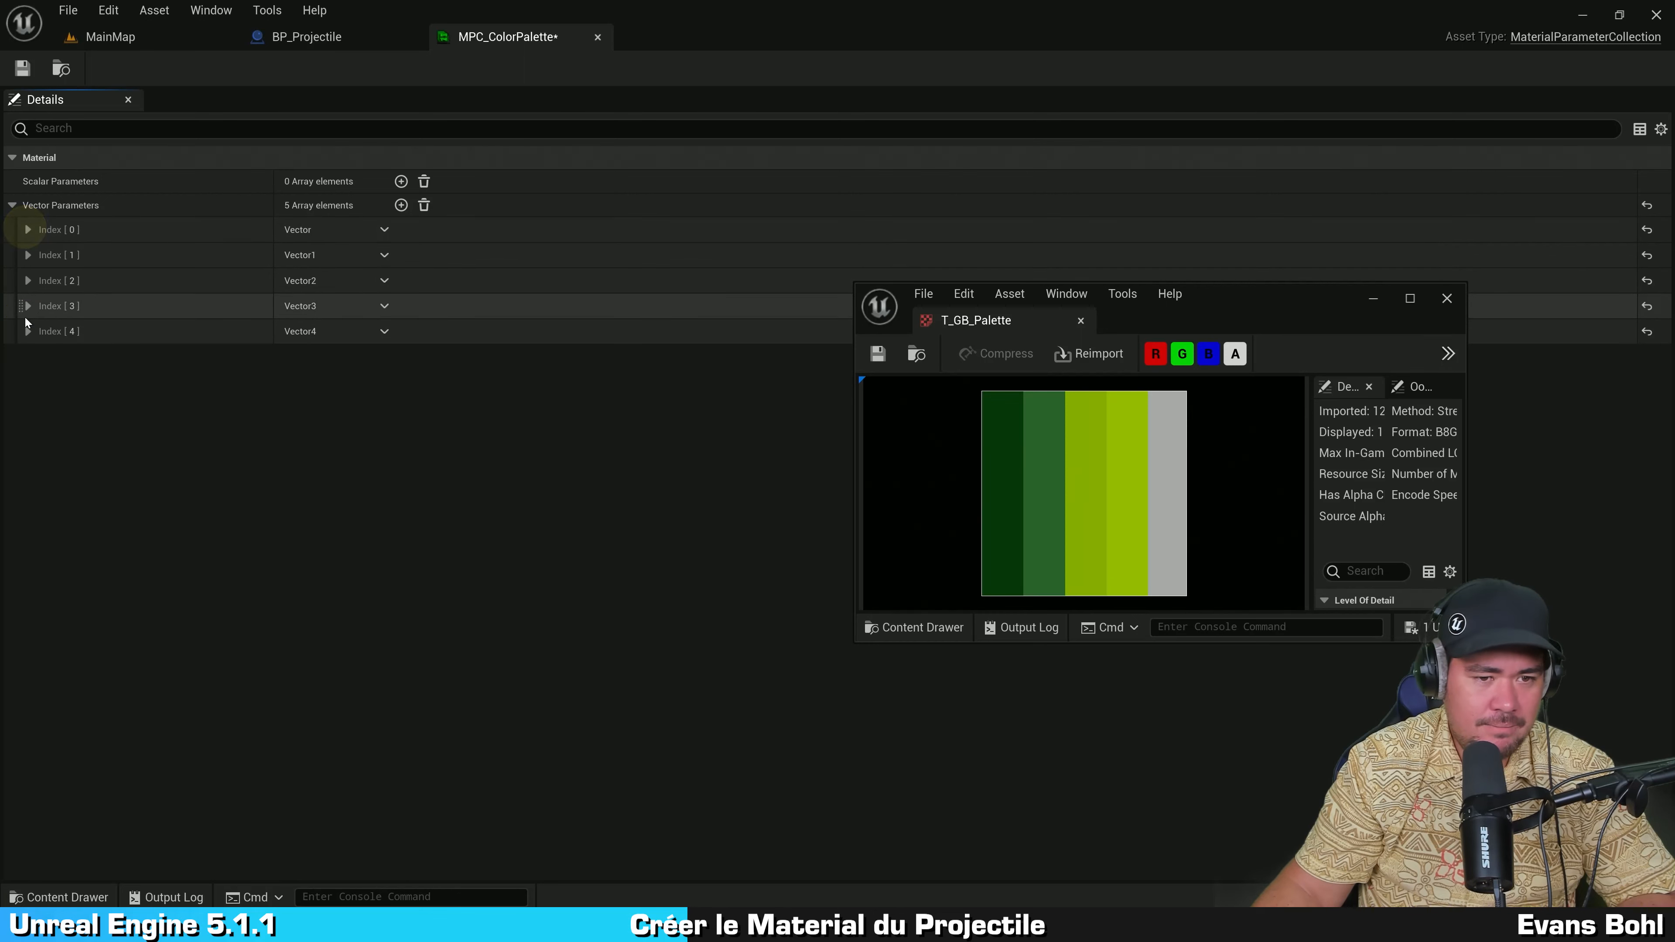
{"action": "left_click", "coordinate": [26, 230]}
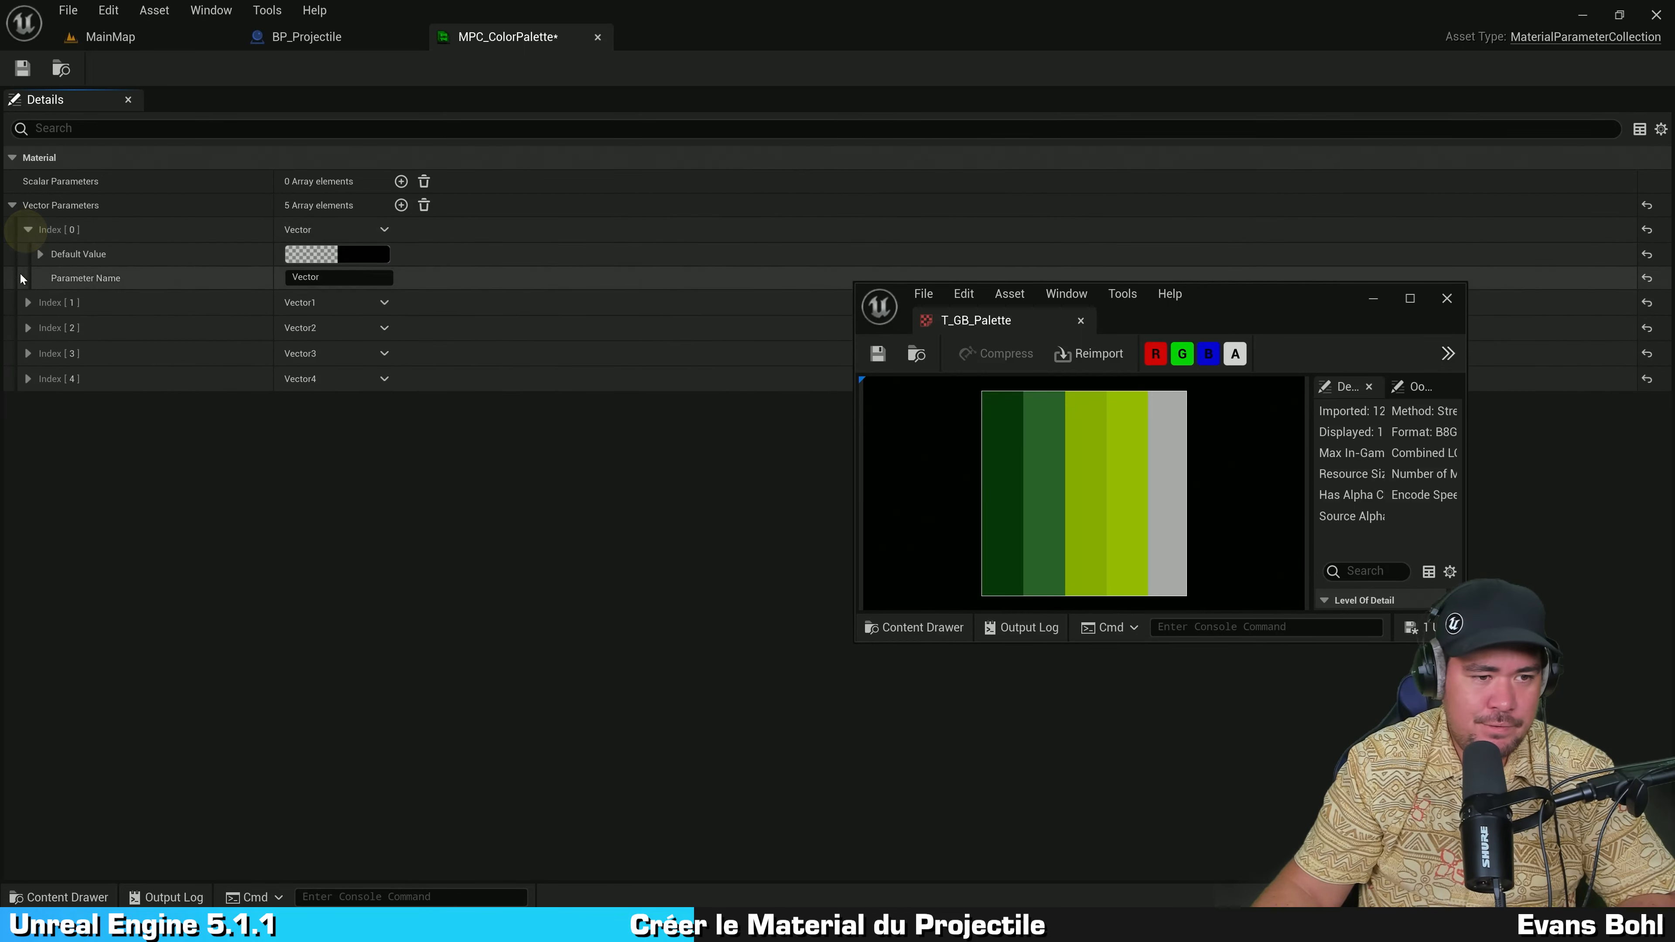
{"action": "left_click", "coordinate": [28, 302]}
{"action": "left_click", "coordinate": [27, 374]}
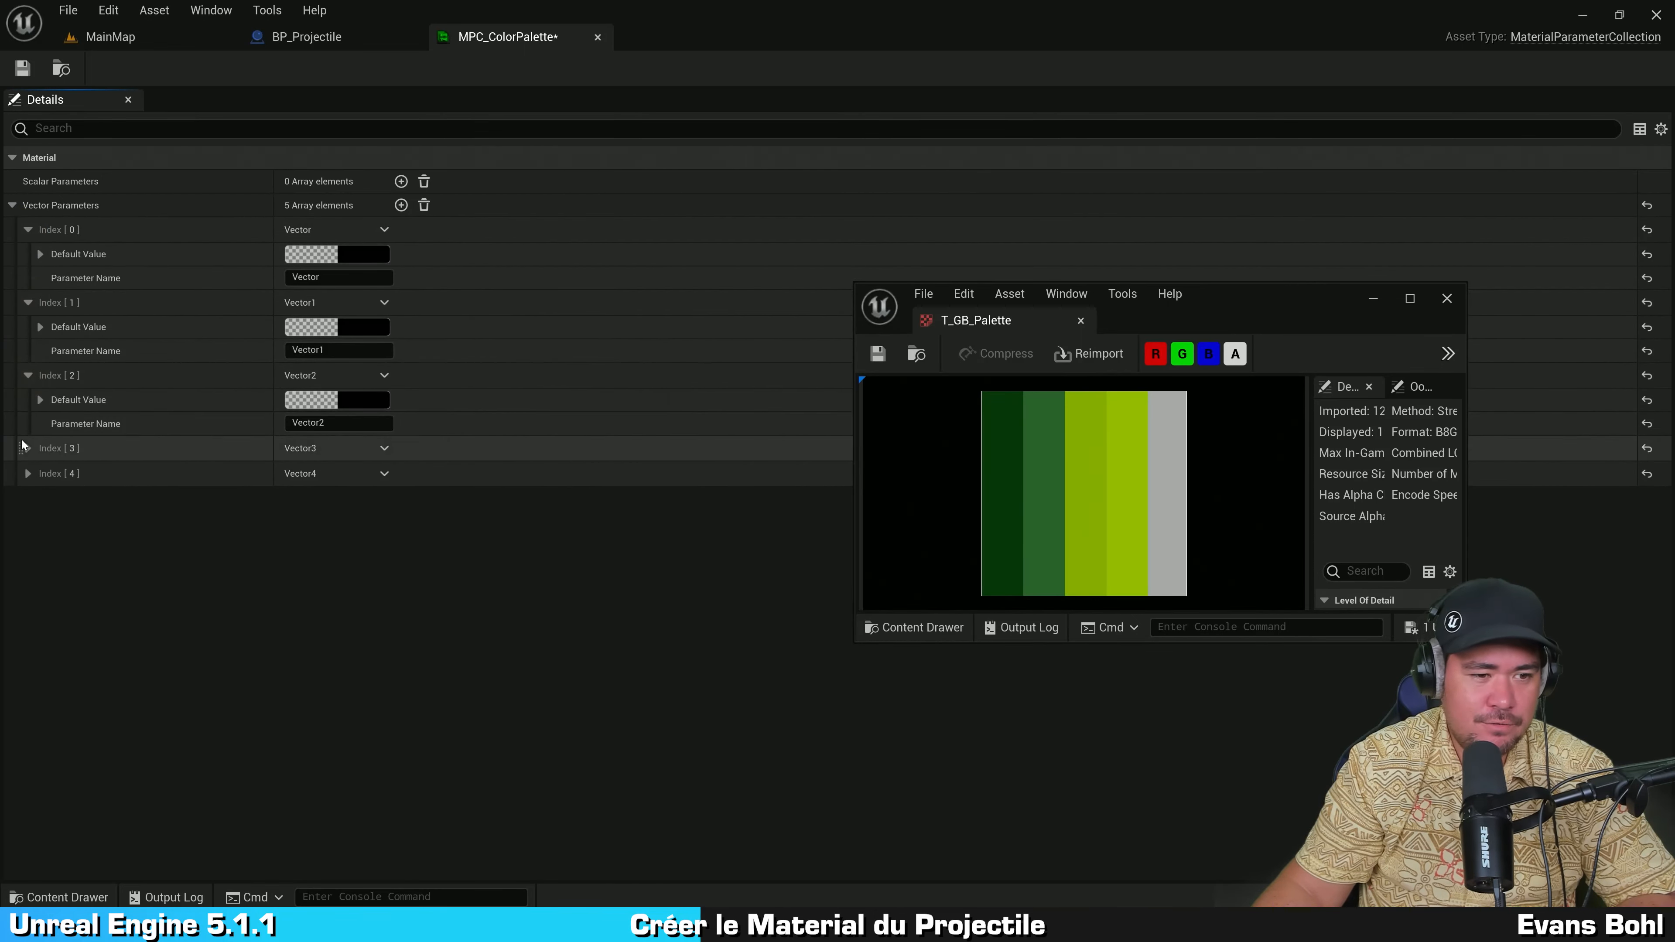
{"action": "left_click", "coordinate": [28, 448]}
{"action": "left_click", "coordinate": [27, 447]}
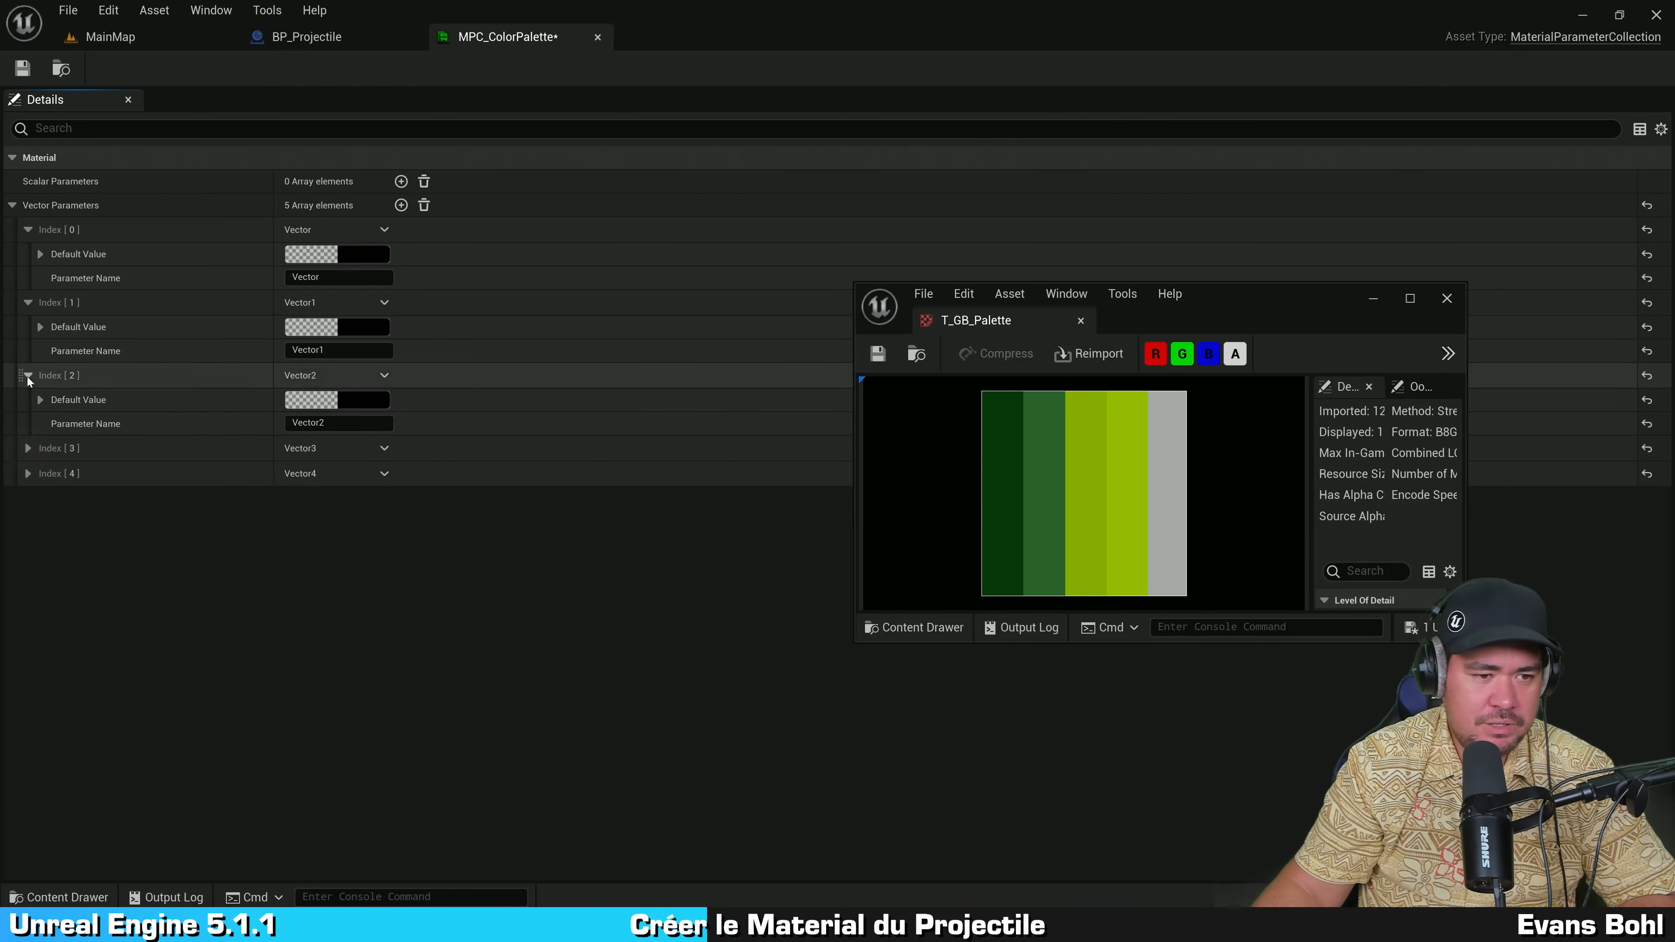
{"action": "left_click", "coordinate": [28, 375]}
{"action": "left_click", "coordinate": [28, 302]}
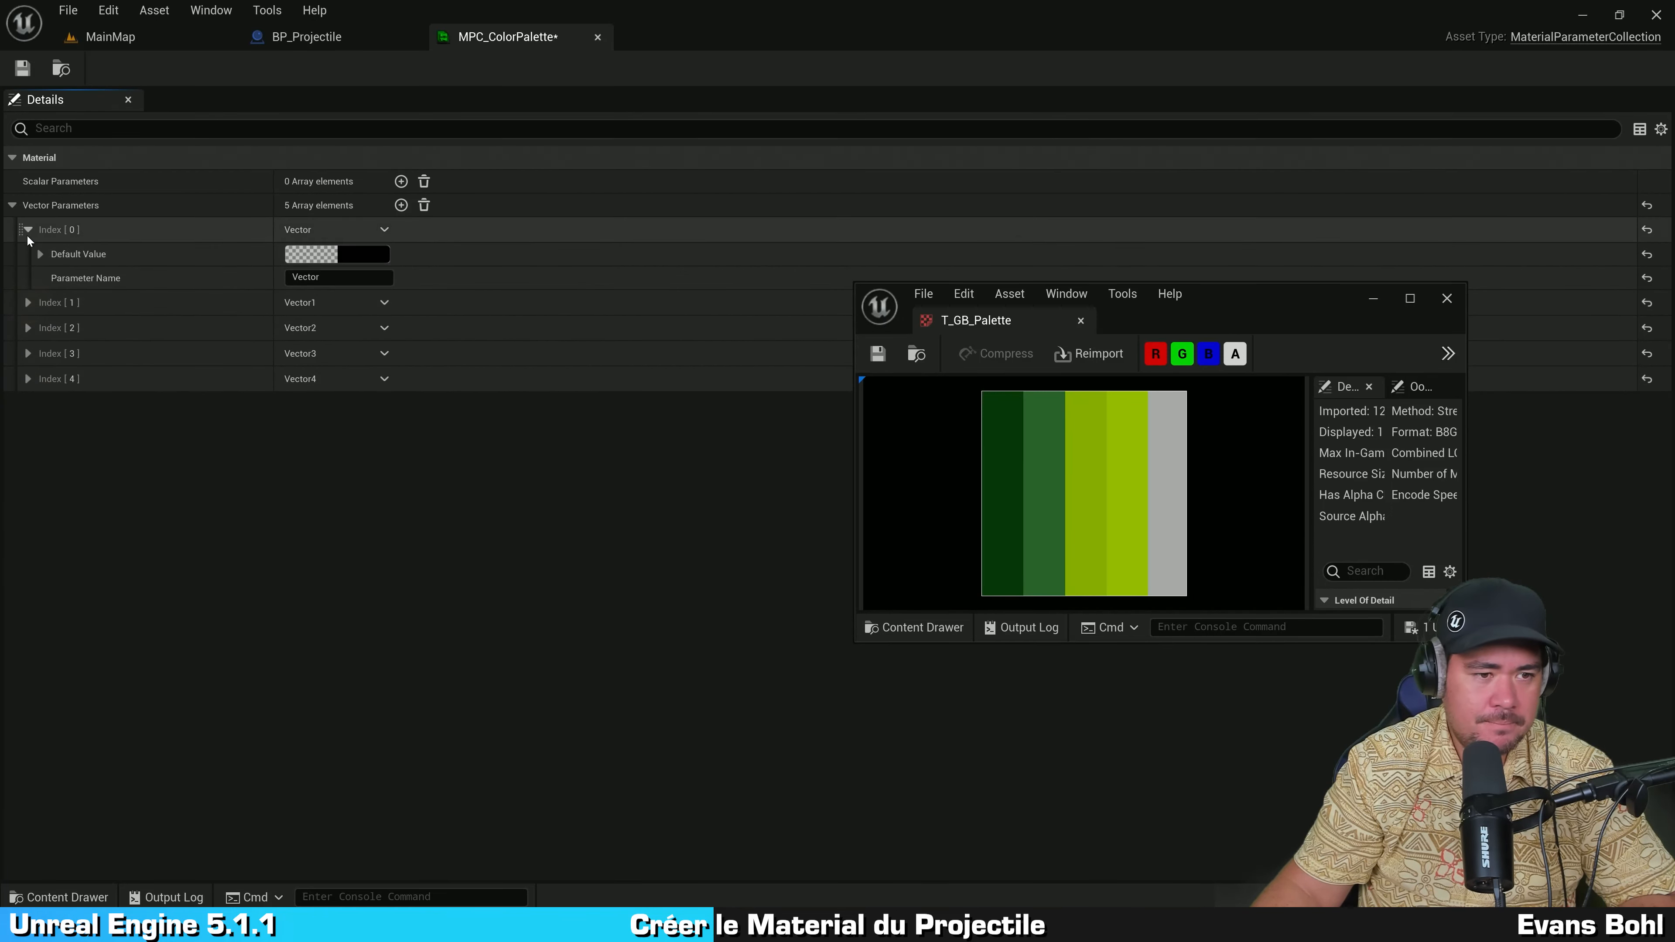
{"action": "left_click", "coordinate": [27, 229]}
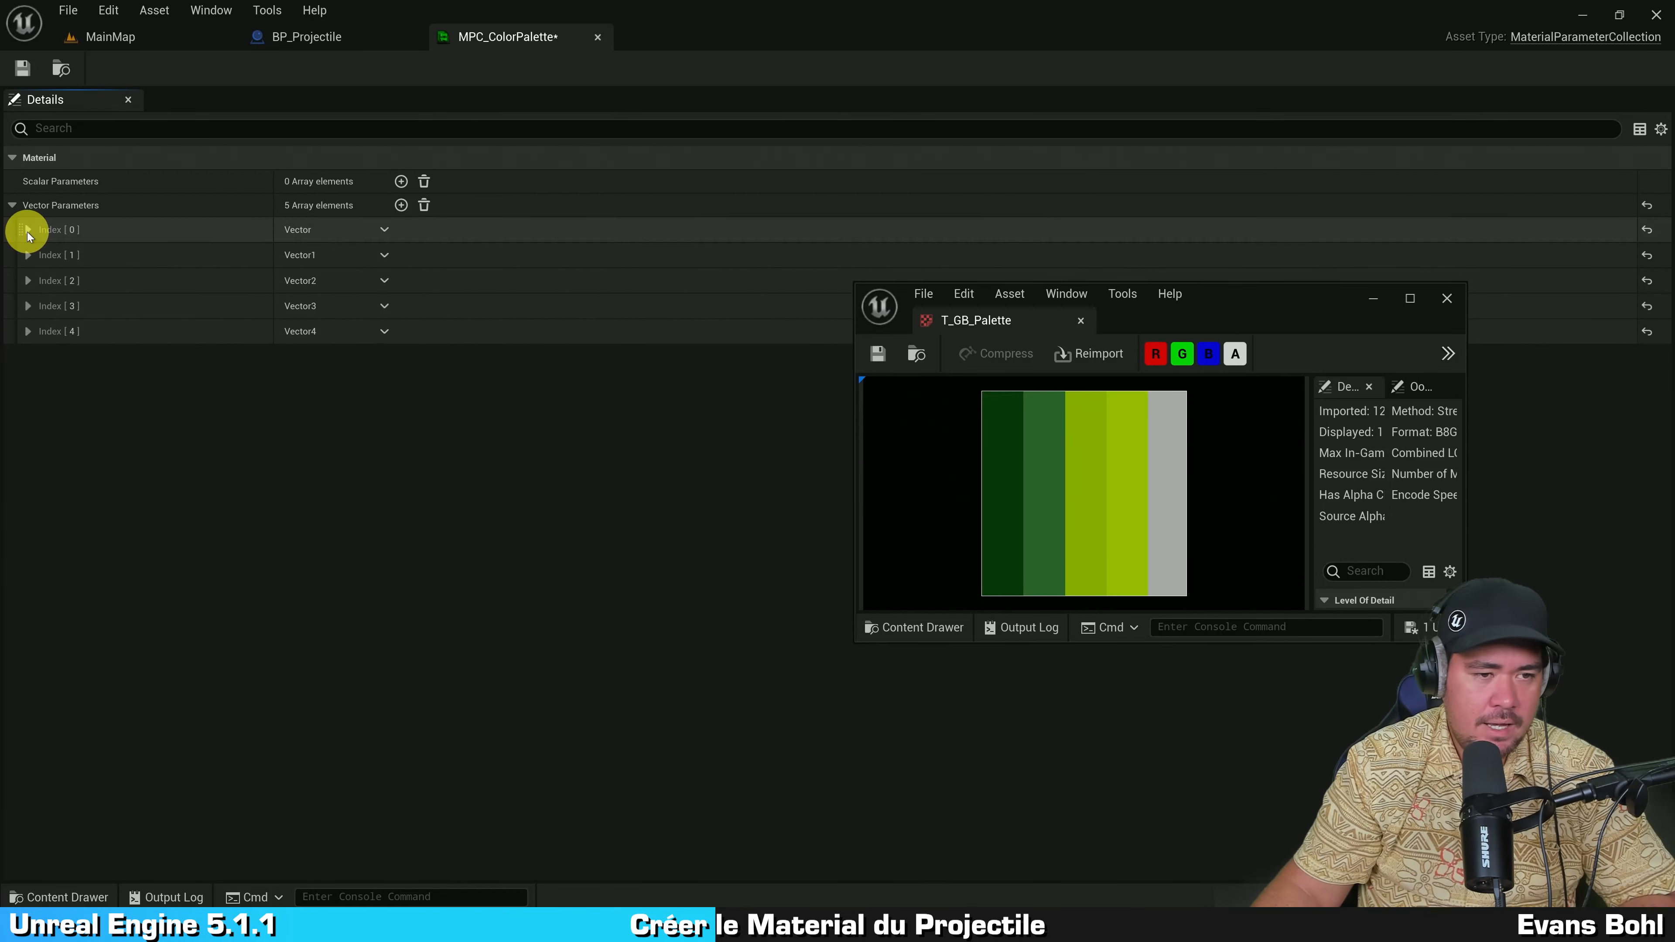
Step: Expand all five vector parameters at once, keeping the individual RGBA channels of each default value collapsed
{"action": "left_click", "coordinate": [12, 205]}
{"action": "left_click", "coordinate": [13, 205], "text": "shift"}
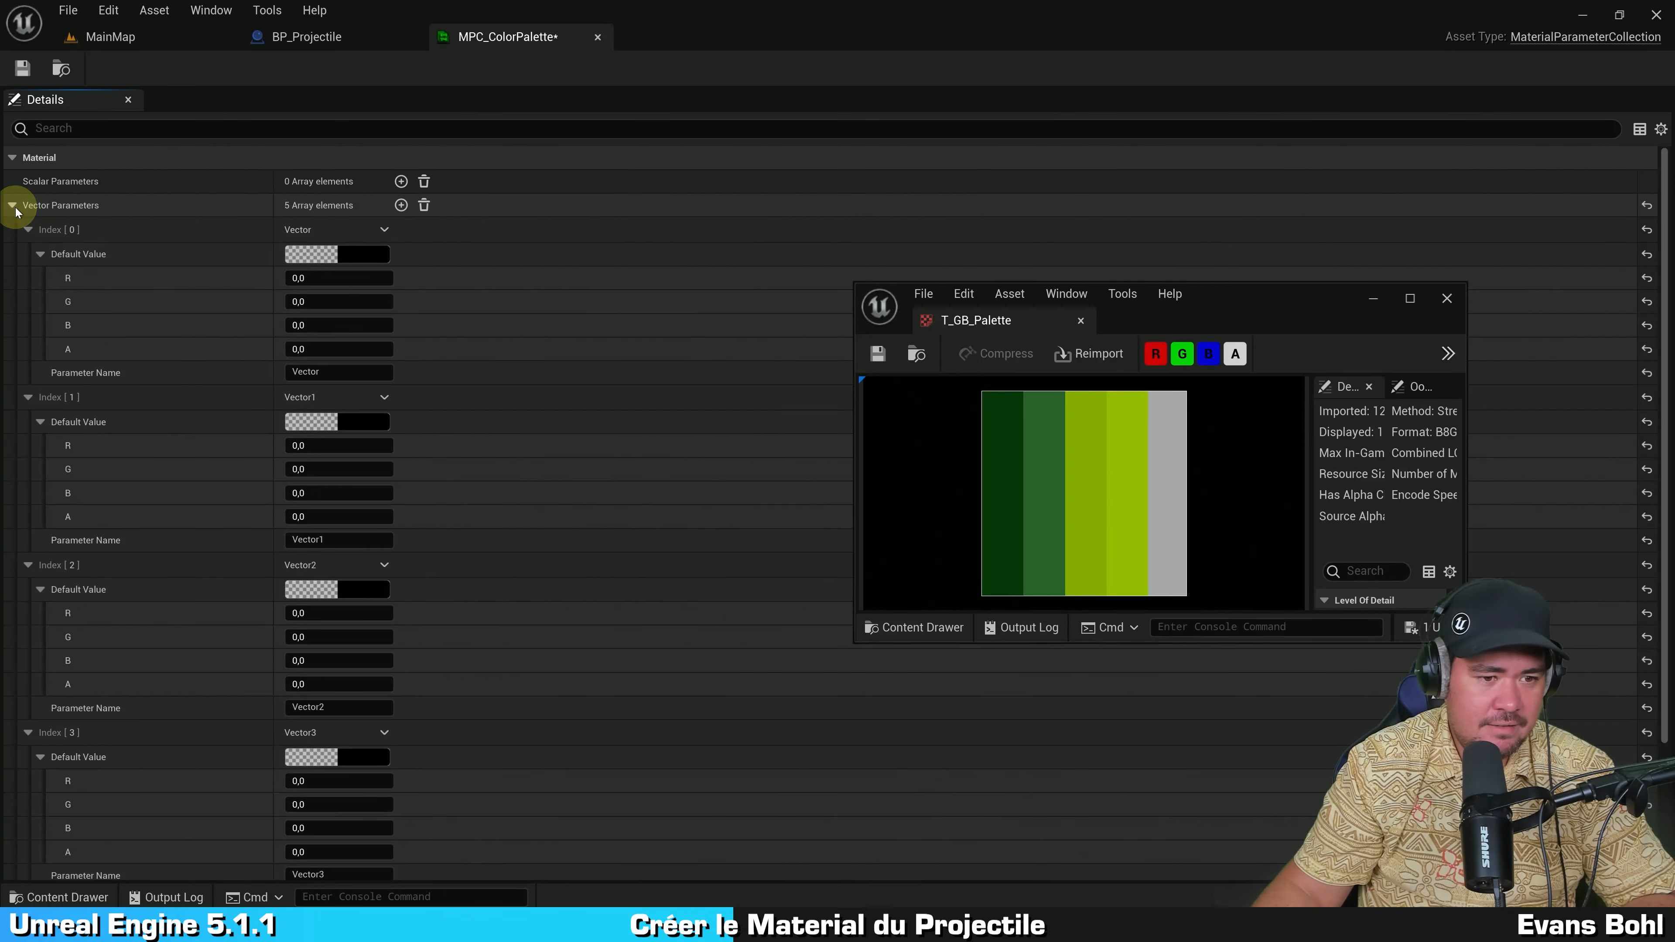
{"action": "scroll", "coordinate": [218, 279], "scroll_direction": "down", "scroll_amount": 3}
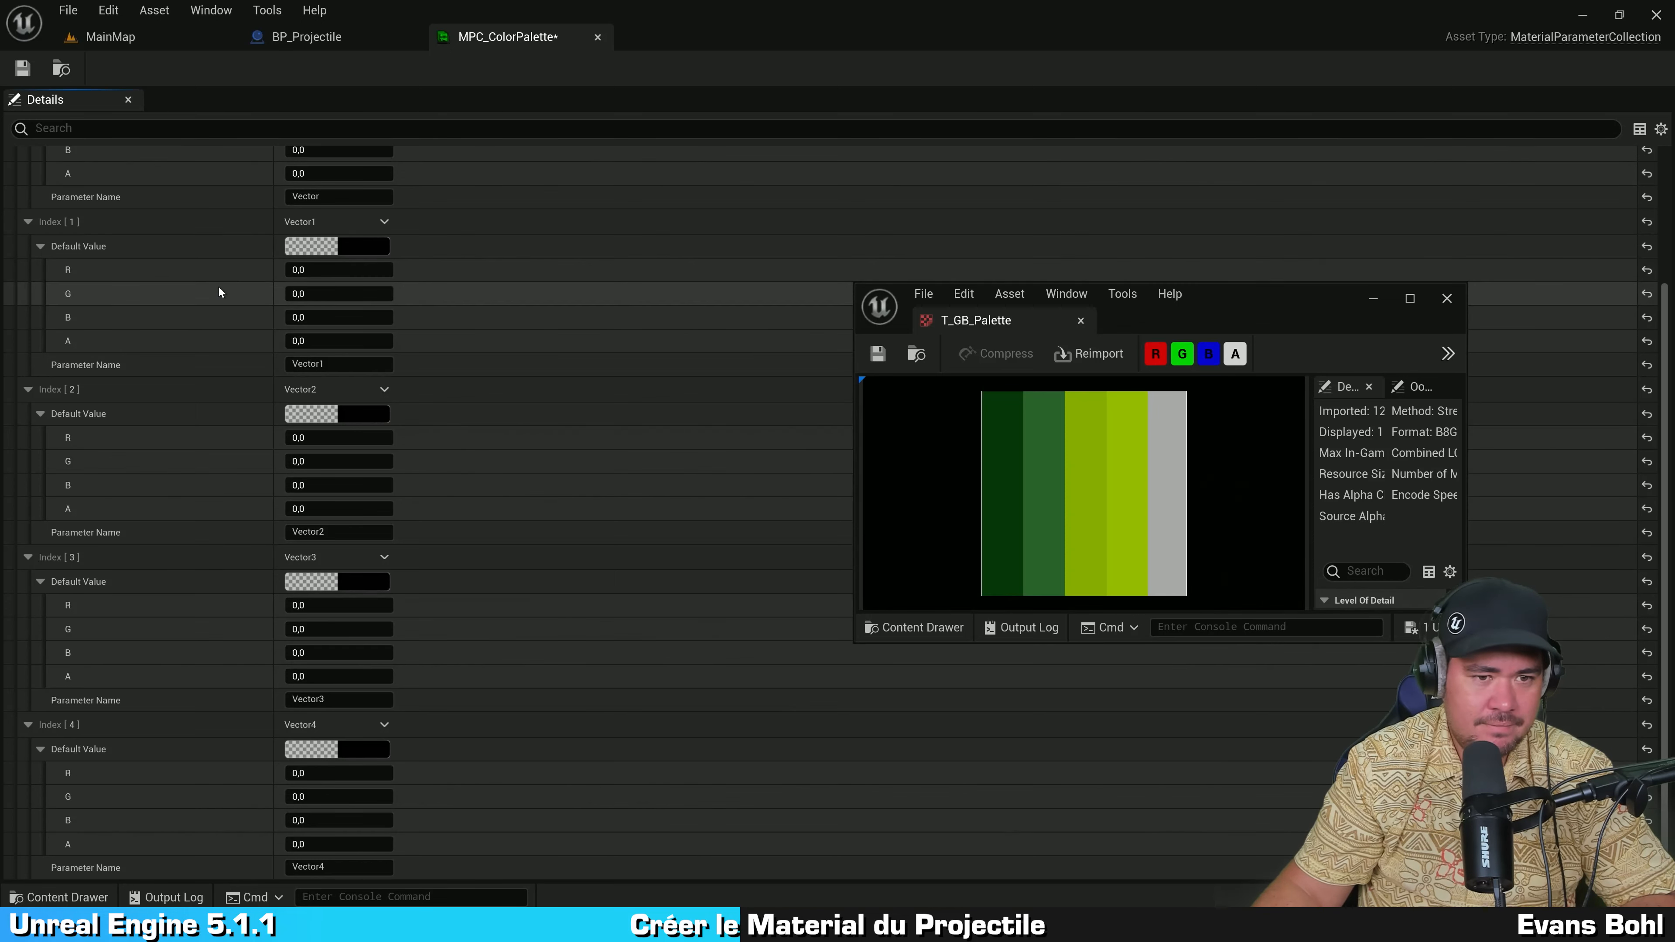
{"action": "scroll", "coordinate": [218, 285], "scroll_direction": "up", "scroll_amount": 3}
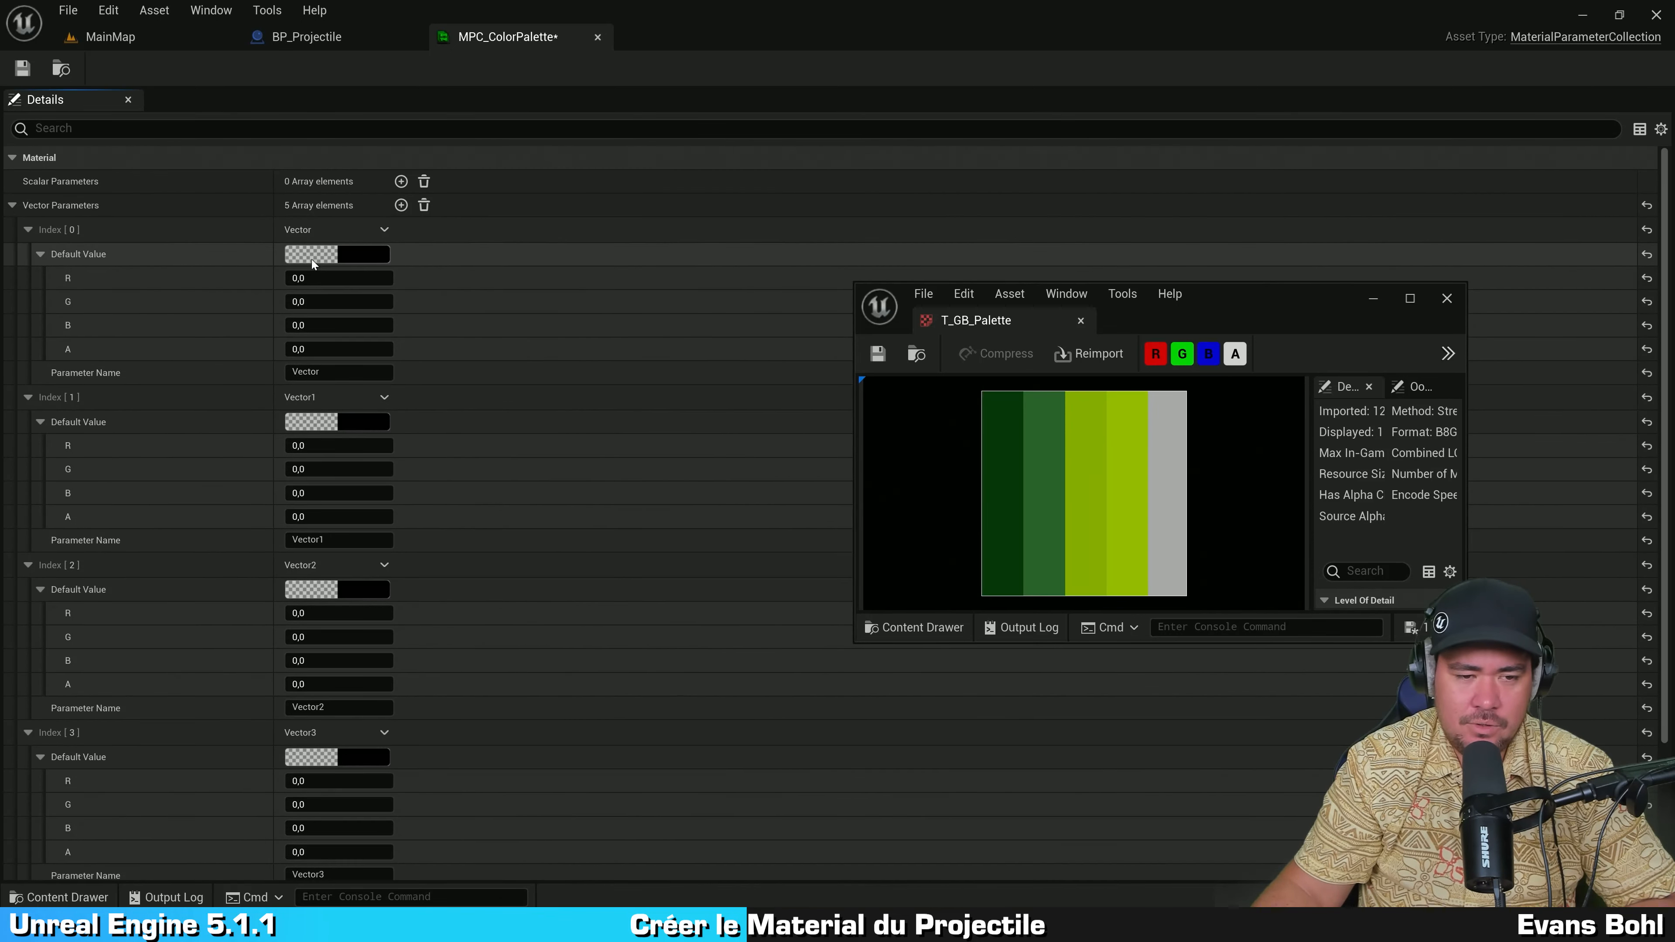
{"action": "left_click", "coordinate": [39, 254]}
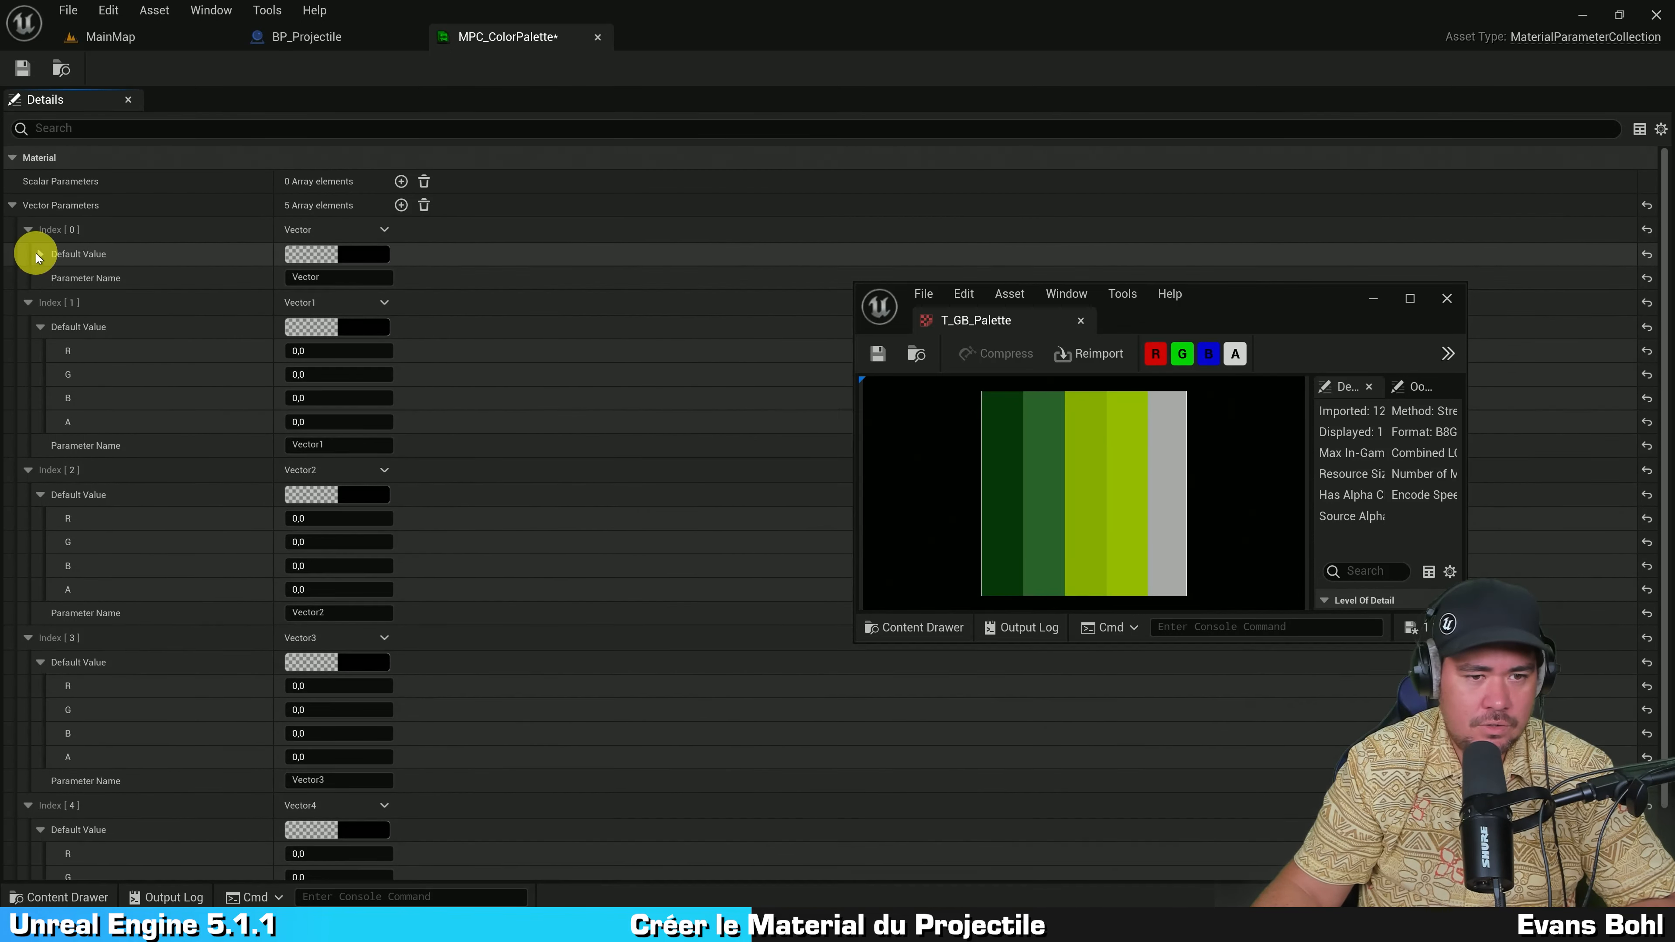
{"action": "left_click", "coordinate": [39, 327]}
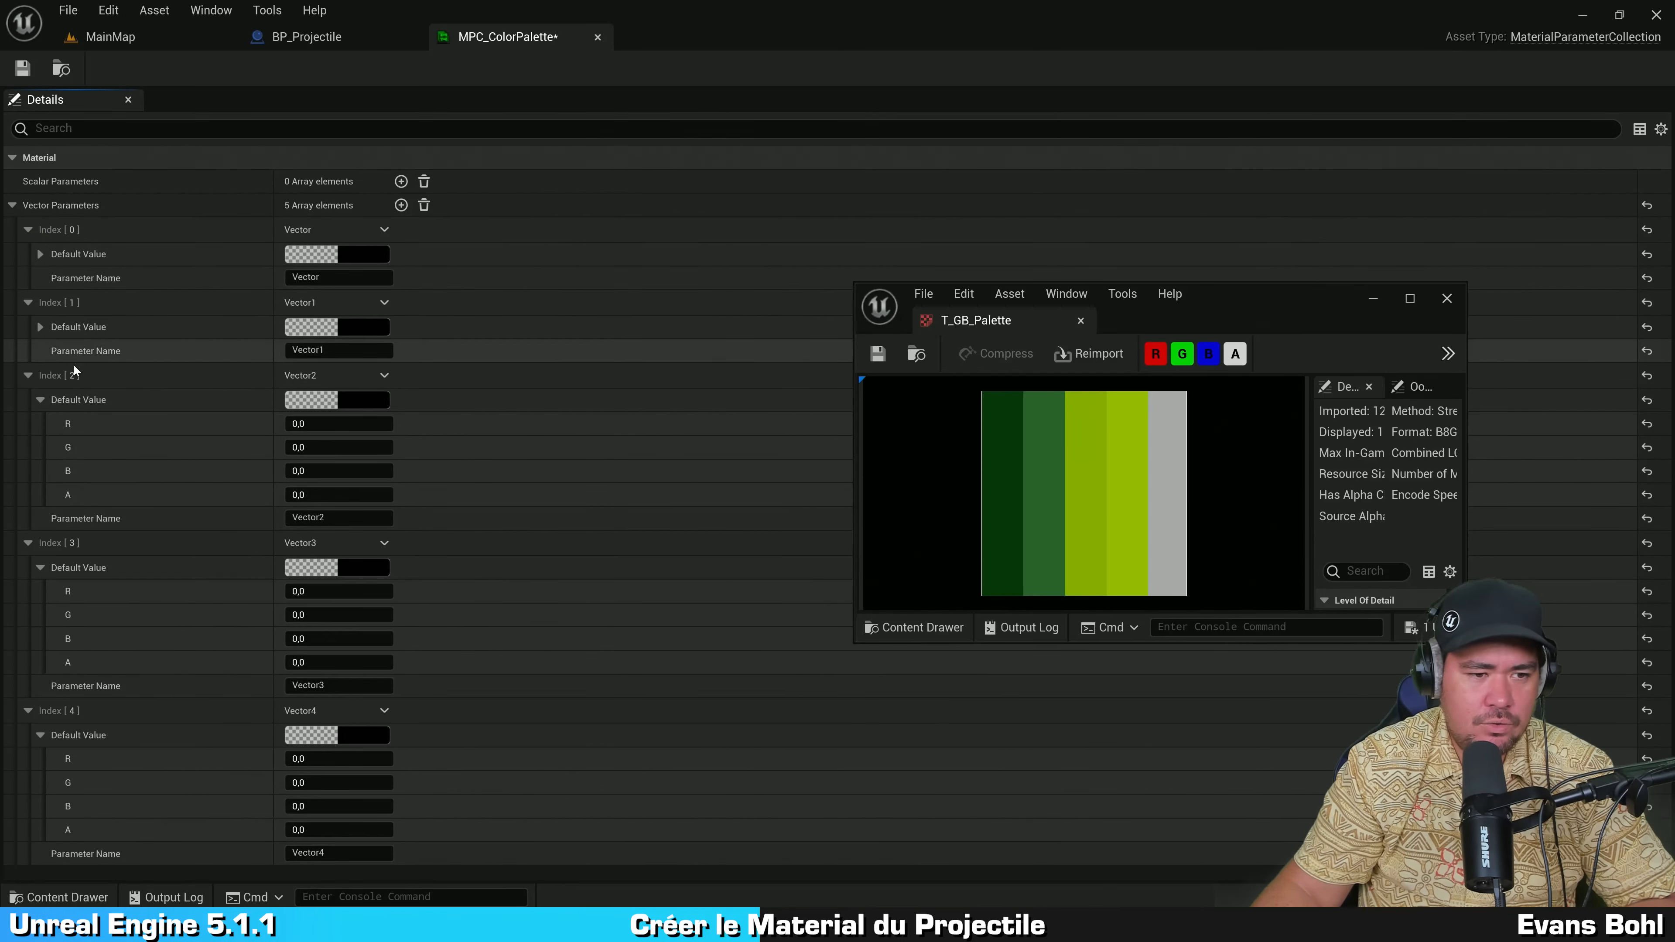
{"action": "left_click", "coordinate": [41, 400]}
{"action": "left_click", "coordinate": [39, 473]}
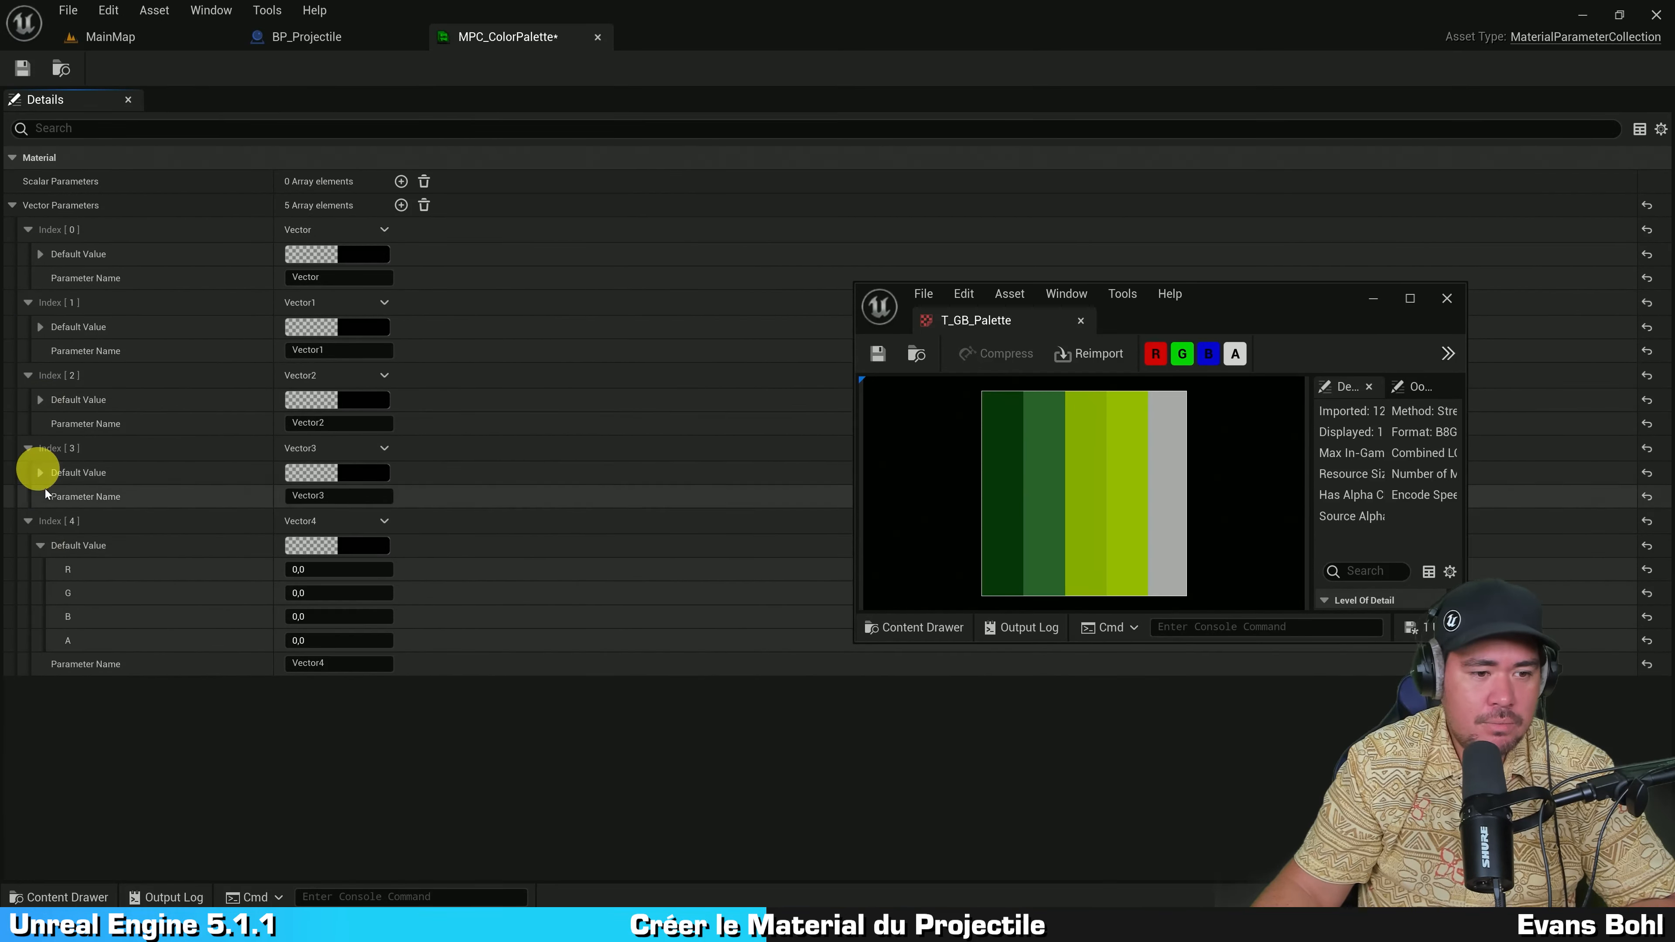
{"action": "left_click", "coordinate": [39, 546]}
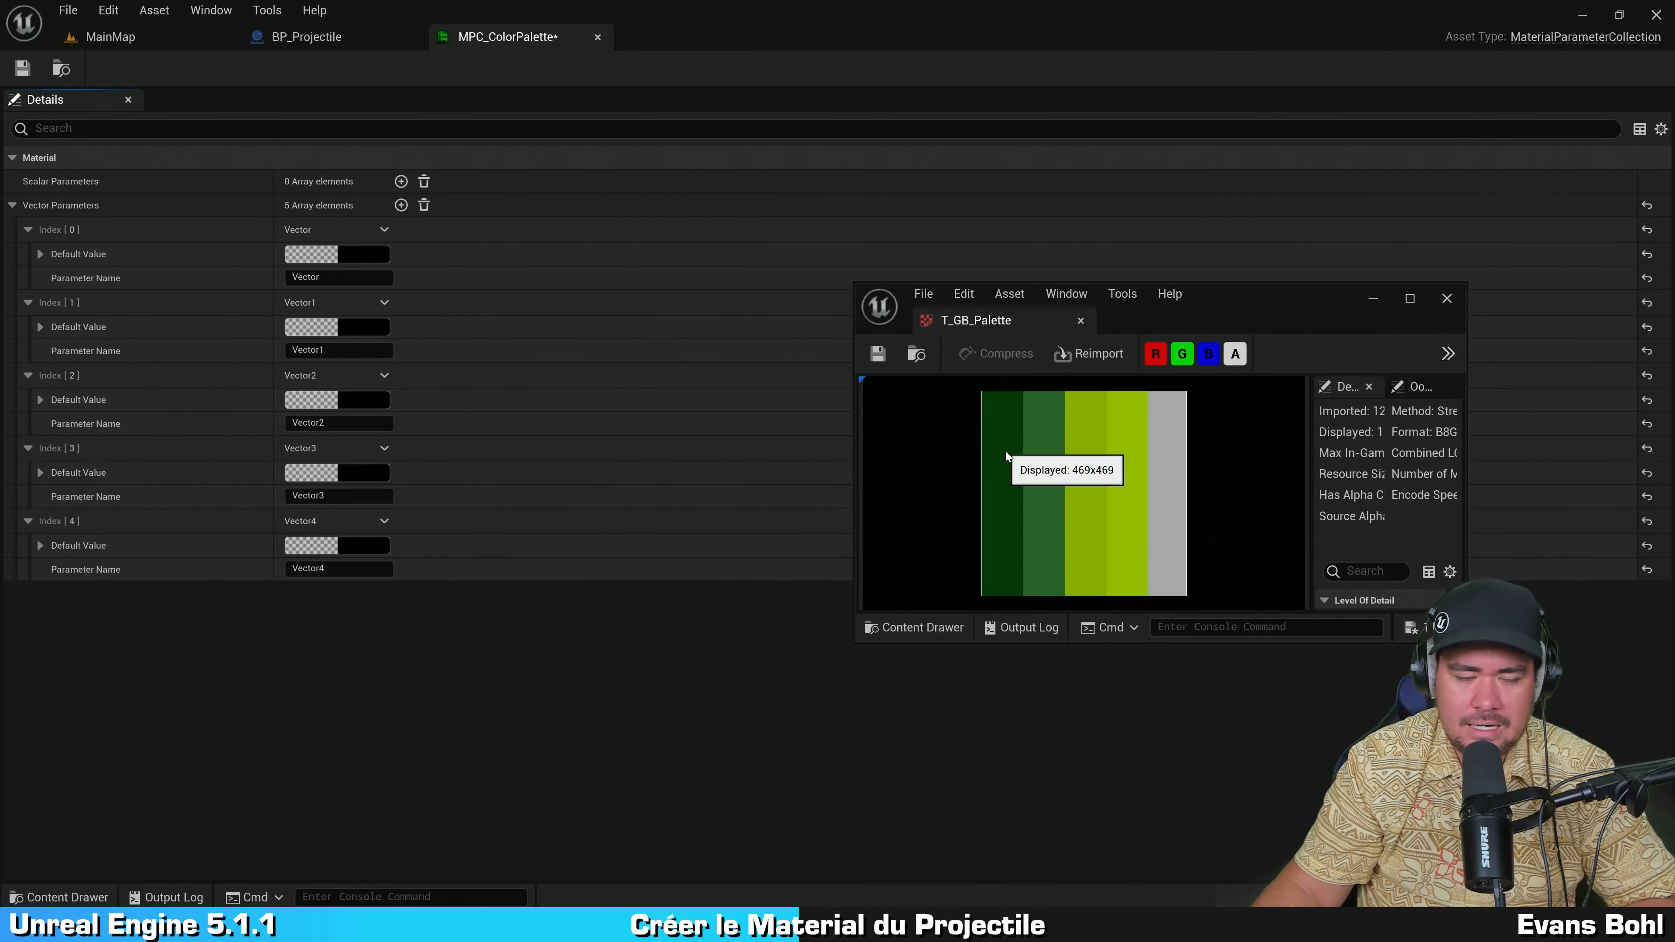
Step: Name the first vector parameter, Index 0, Darker Green
{"action": "left_click", "coordinate": [331, 278]}
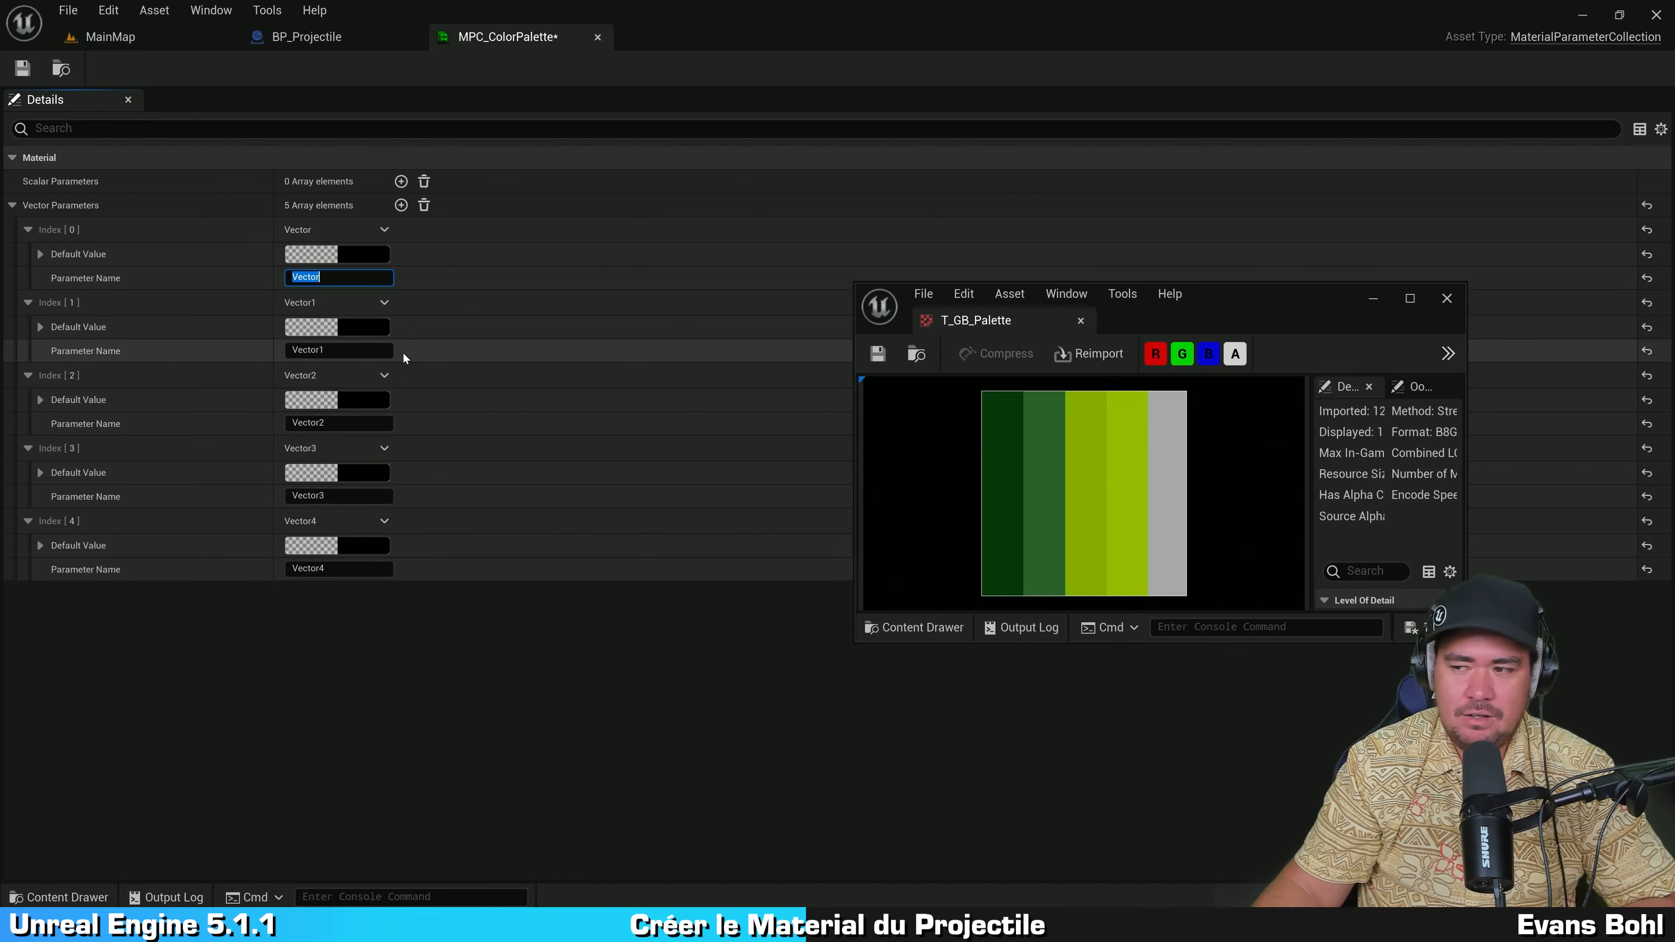
{"action": "type", "text": "D"}
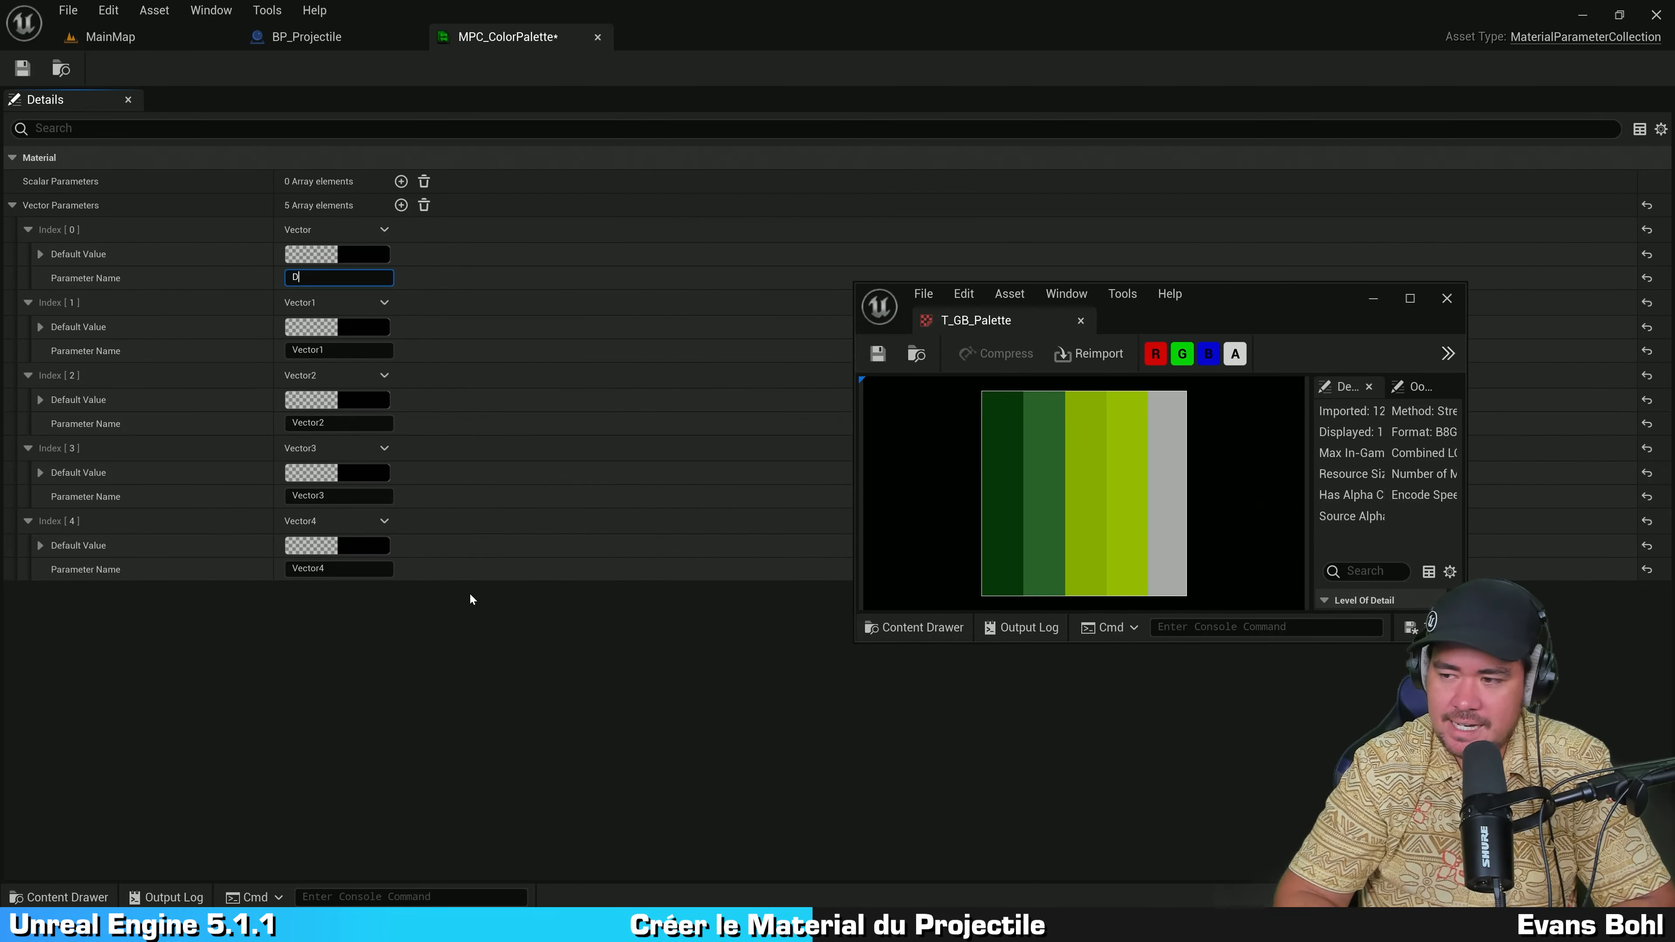
{"action": "type", "text": "arker Gree"}
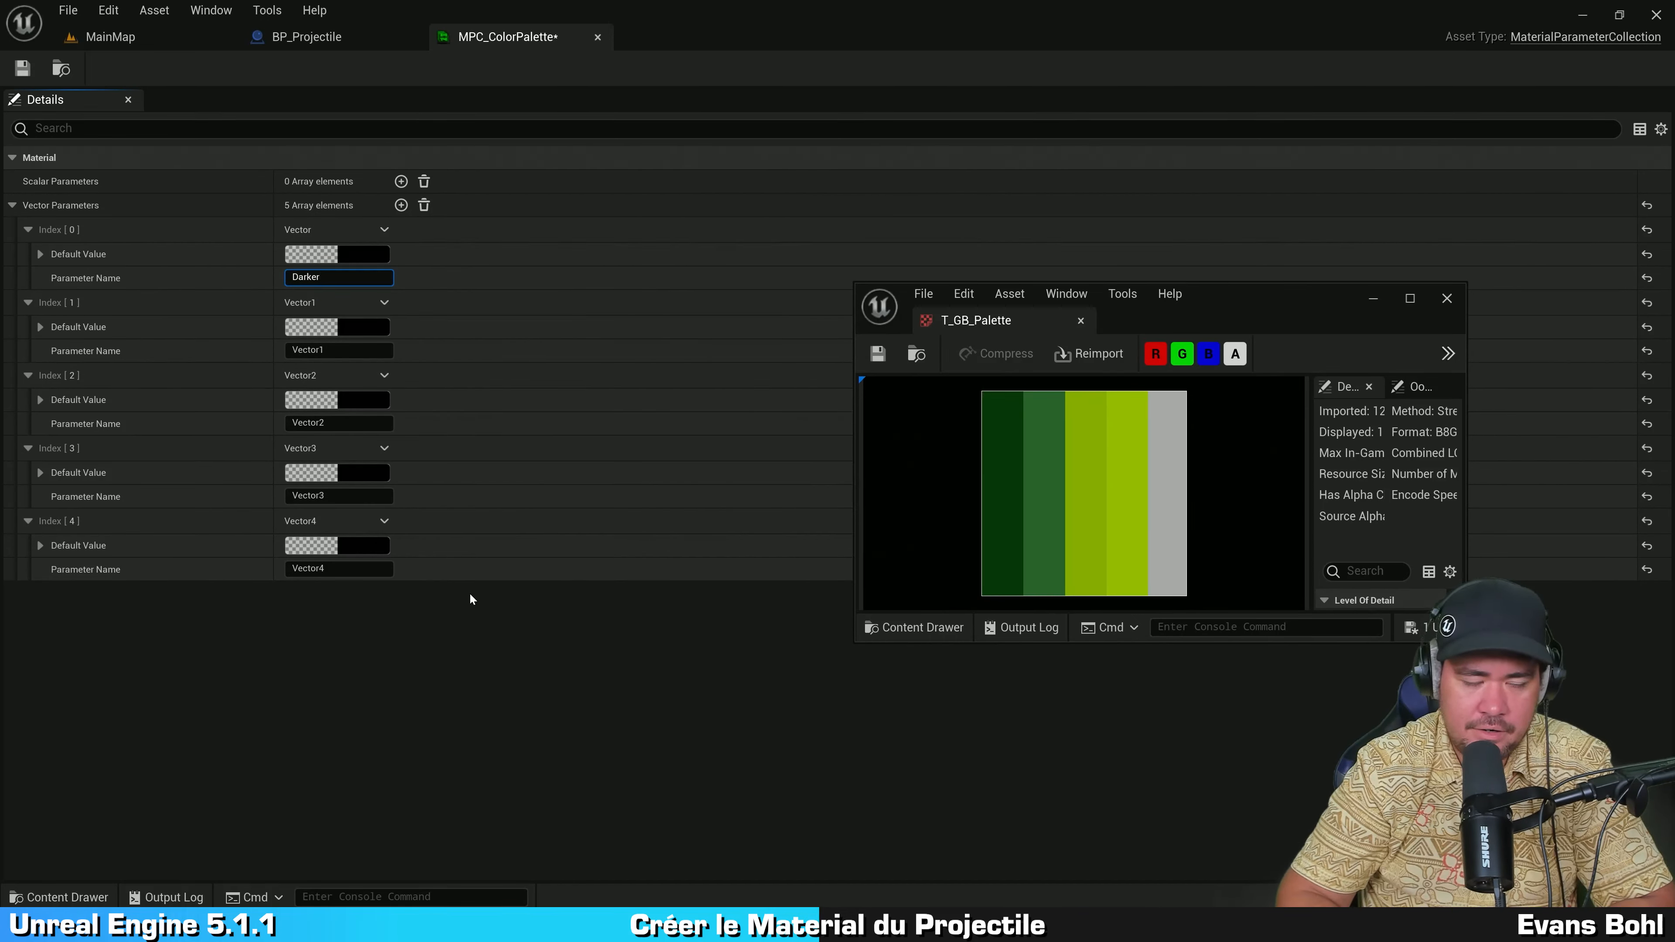
{"action": "type", "text": "n"}
{"action": "key", "text": "Return"}
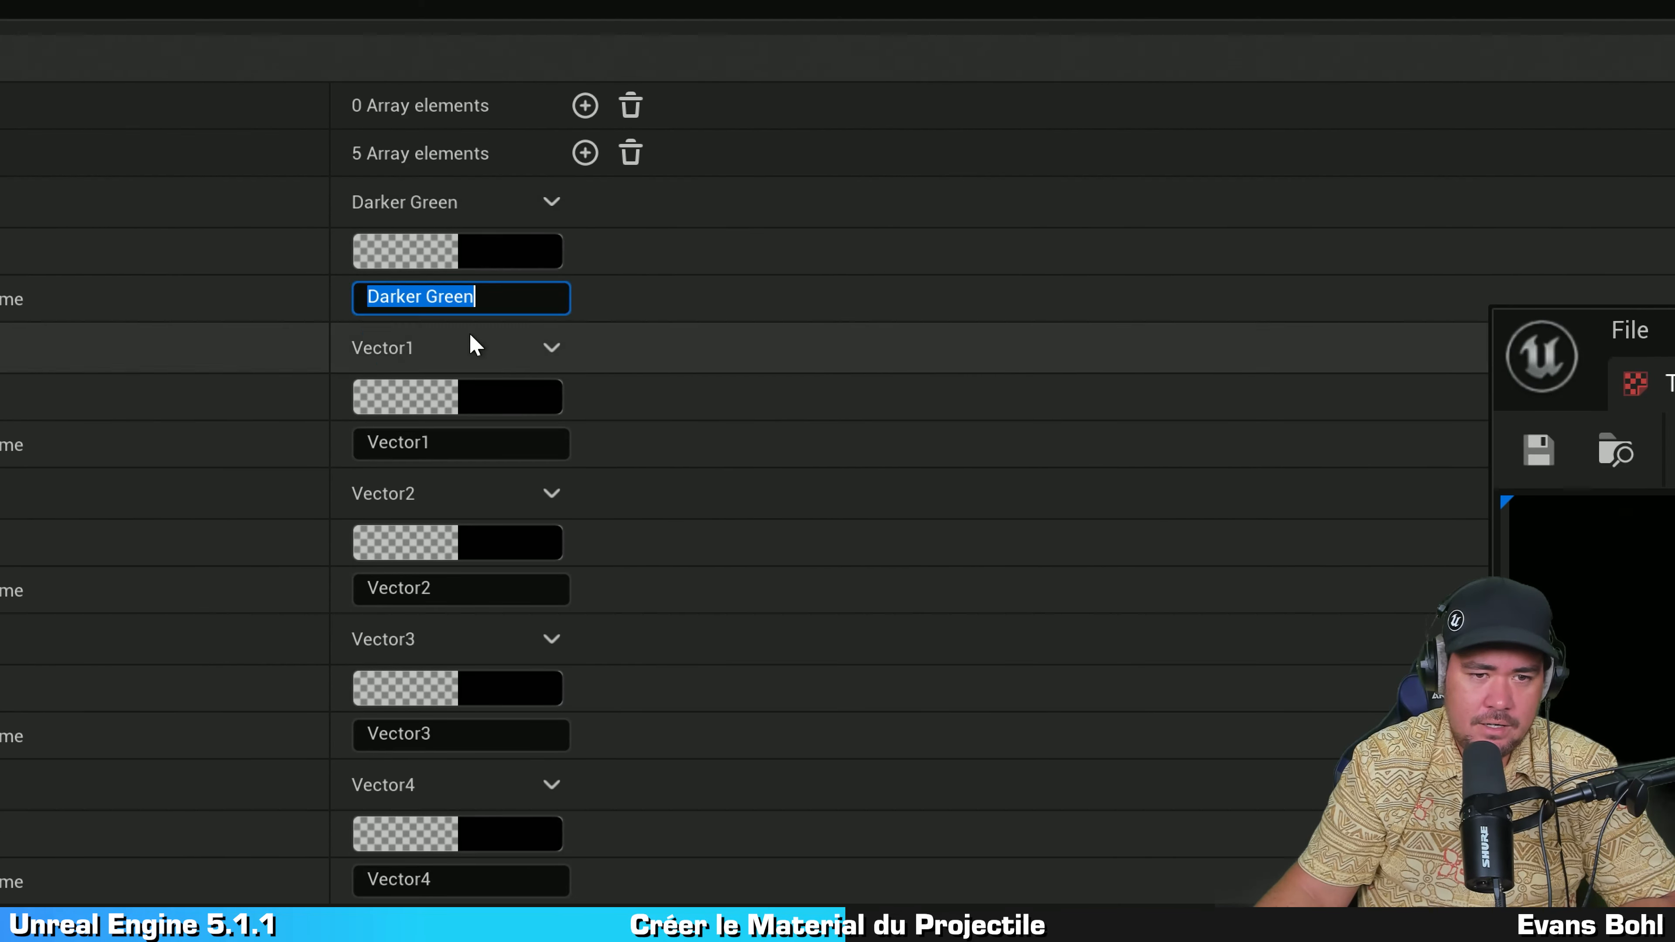
Step: Name the second vector parameter, Index 1, Dark Green
{"action": "left_click", "coordinate": [432, 440]}
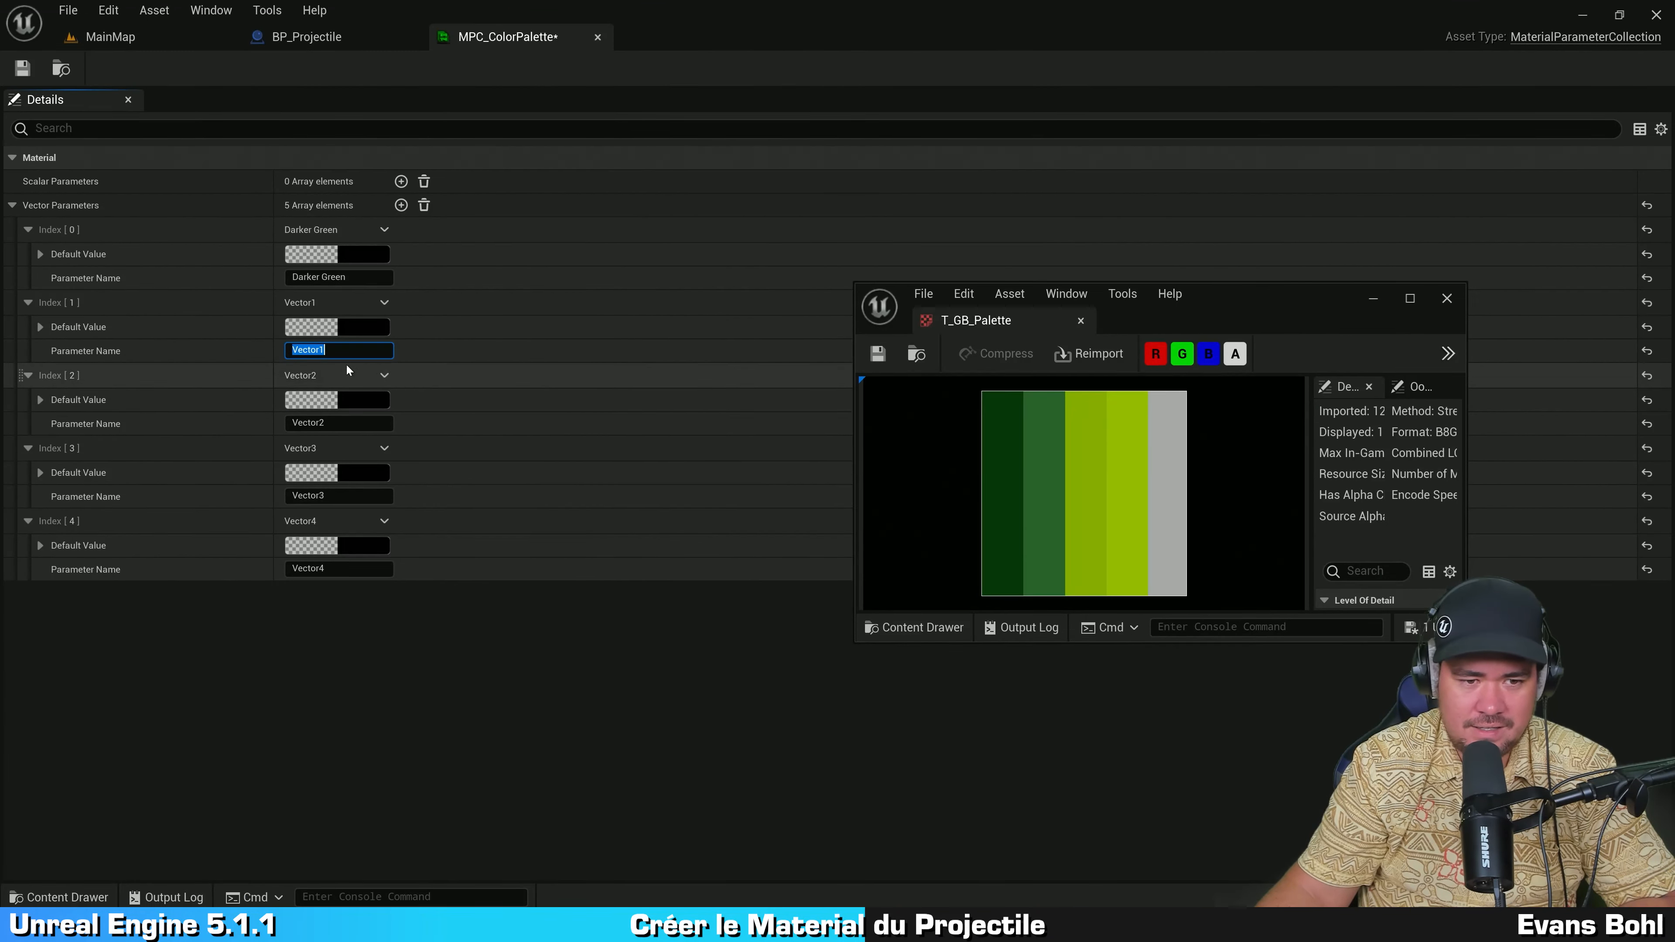
{"action": "left_click", "coordinate": [341, 349]}
{"action": "double_click", "coordinate": [341, 349]}
{"action": "type", "text": "Da"}
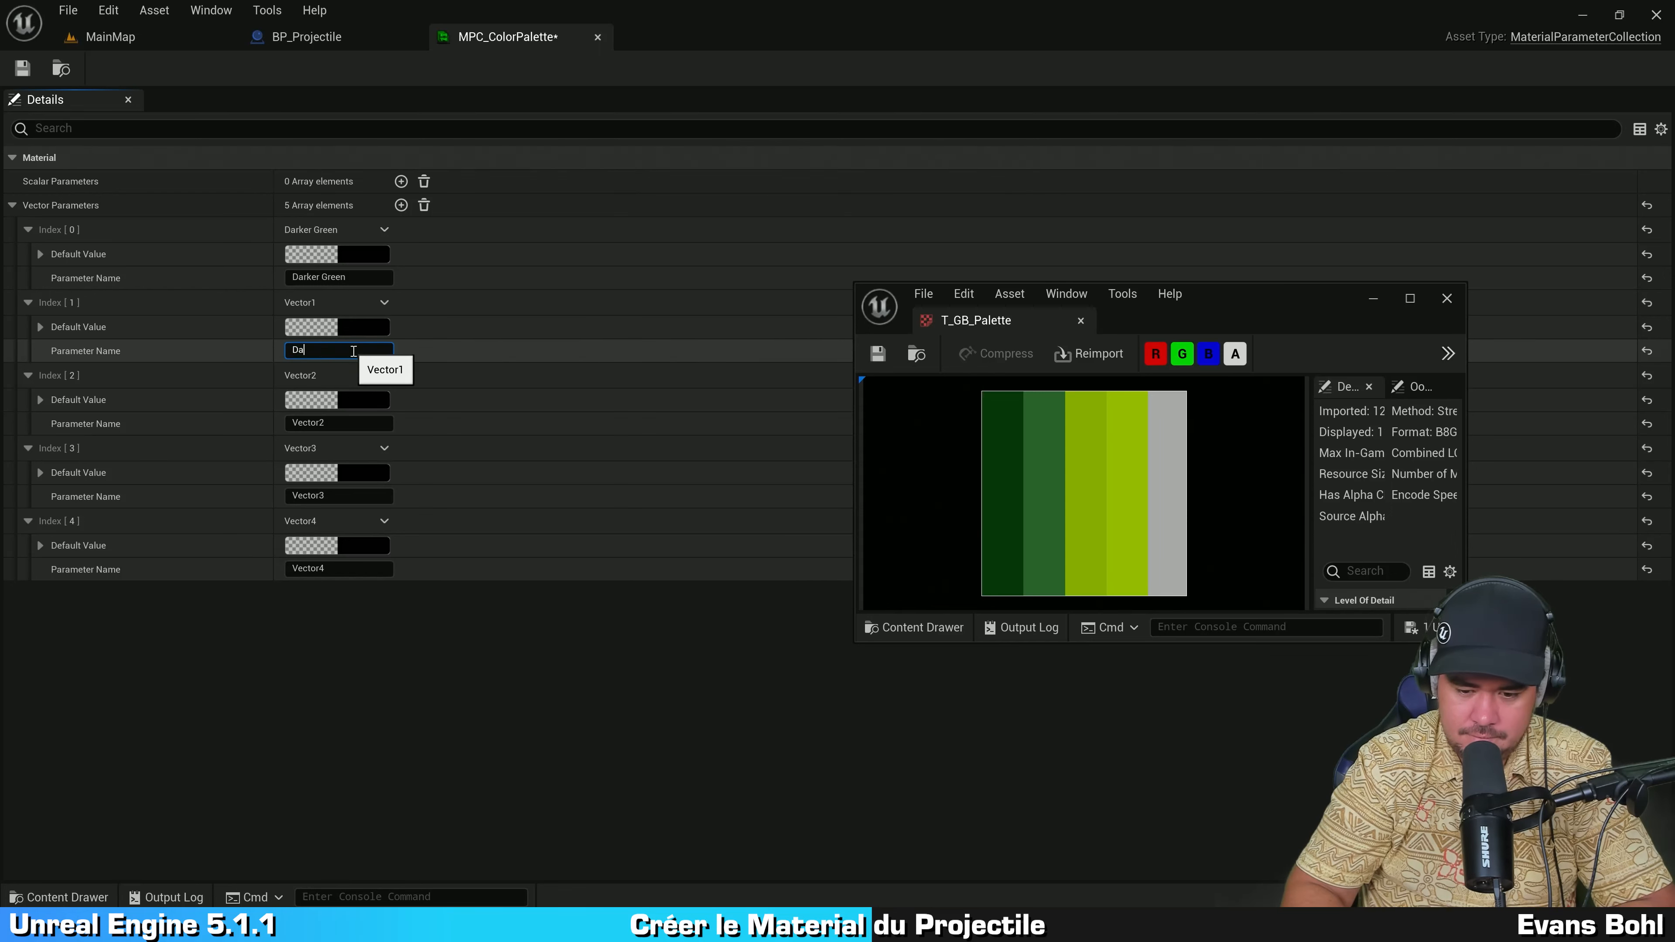
{"action": "type", "text": "rk Gree"}
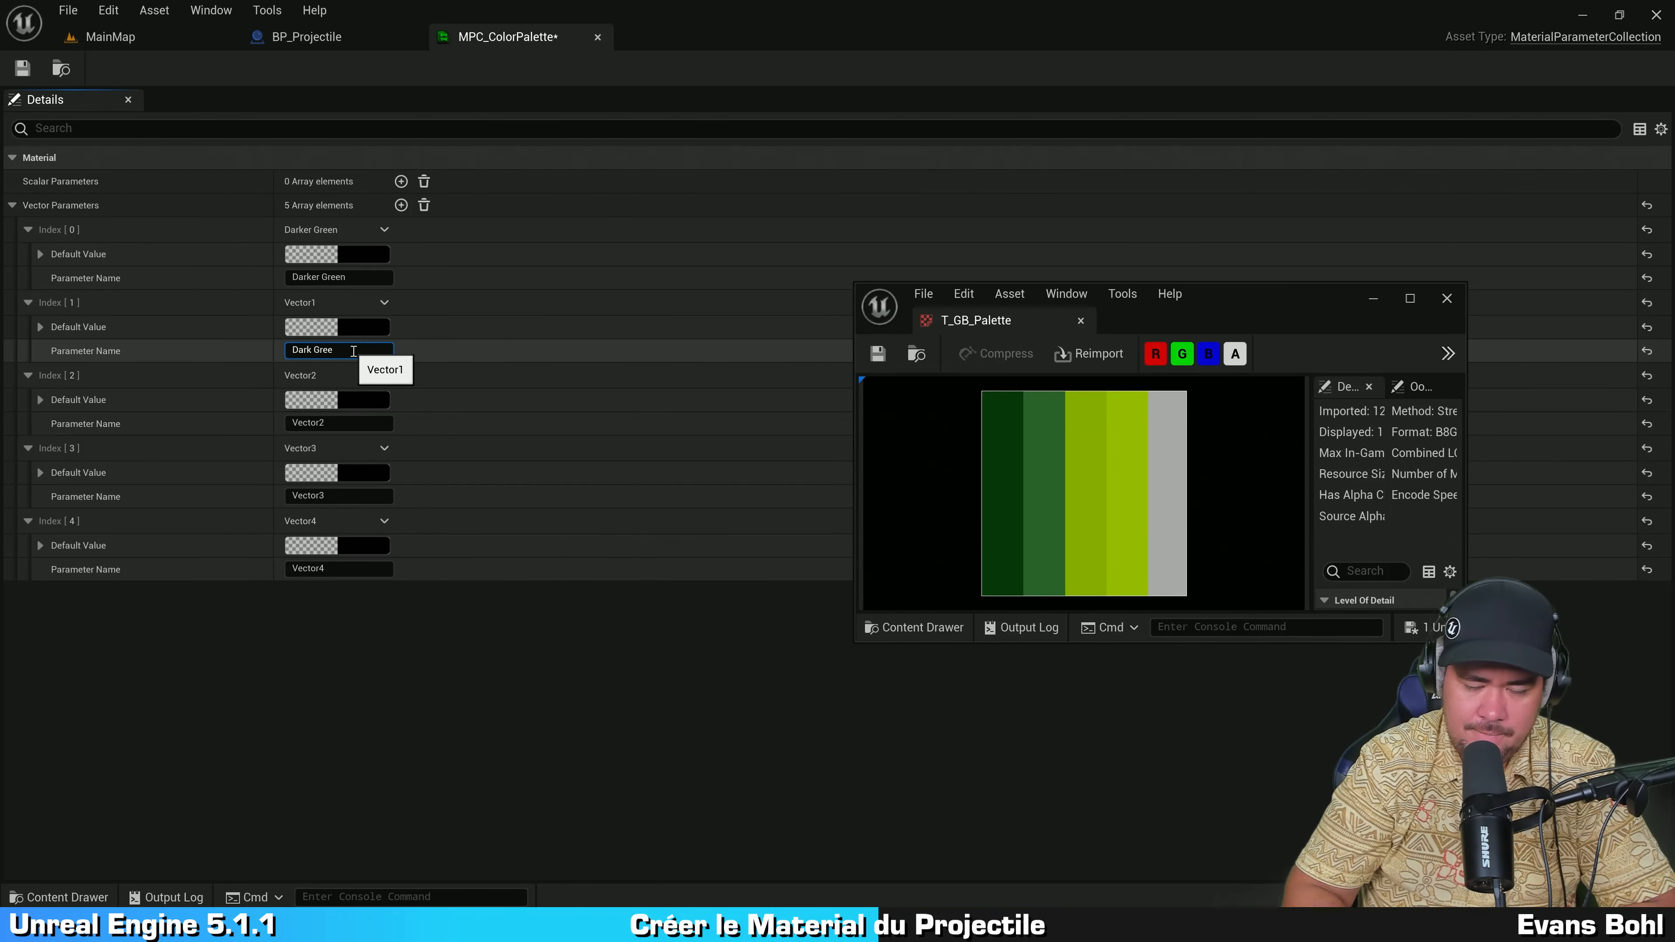
{"action": "type", "text": "n"}
{"action": "key", "text": "Return"}
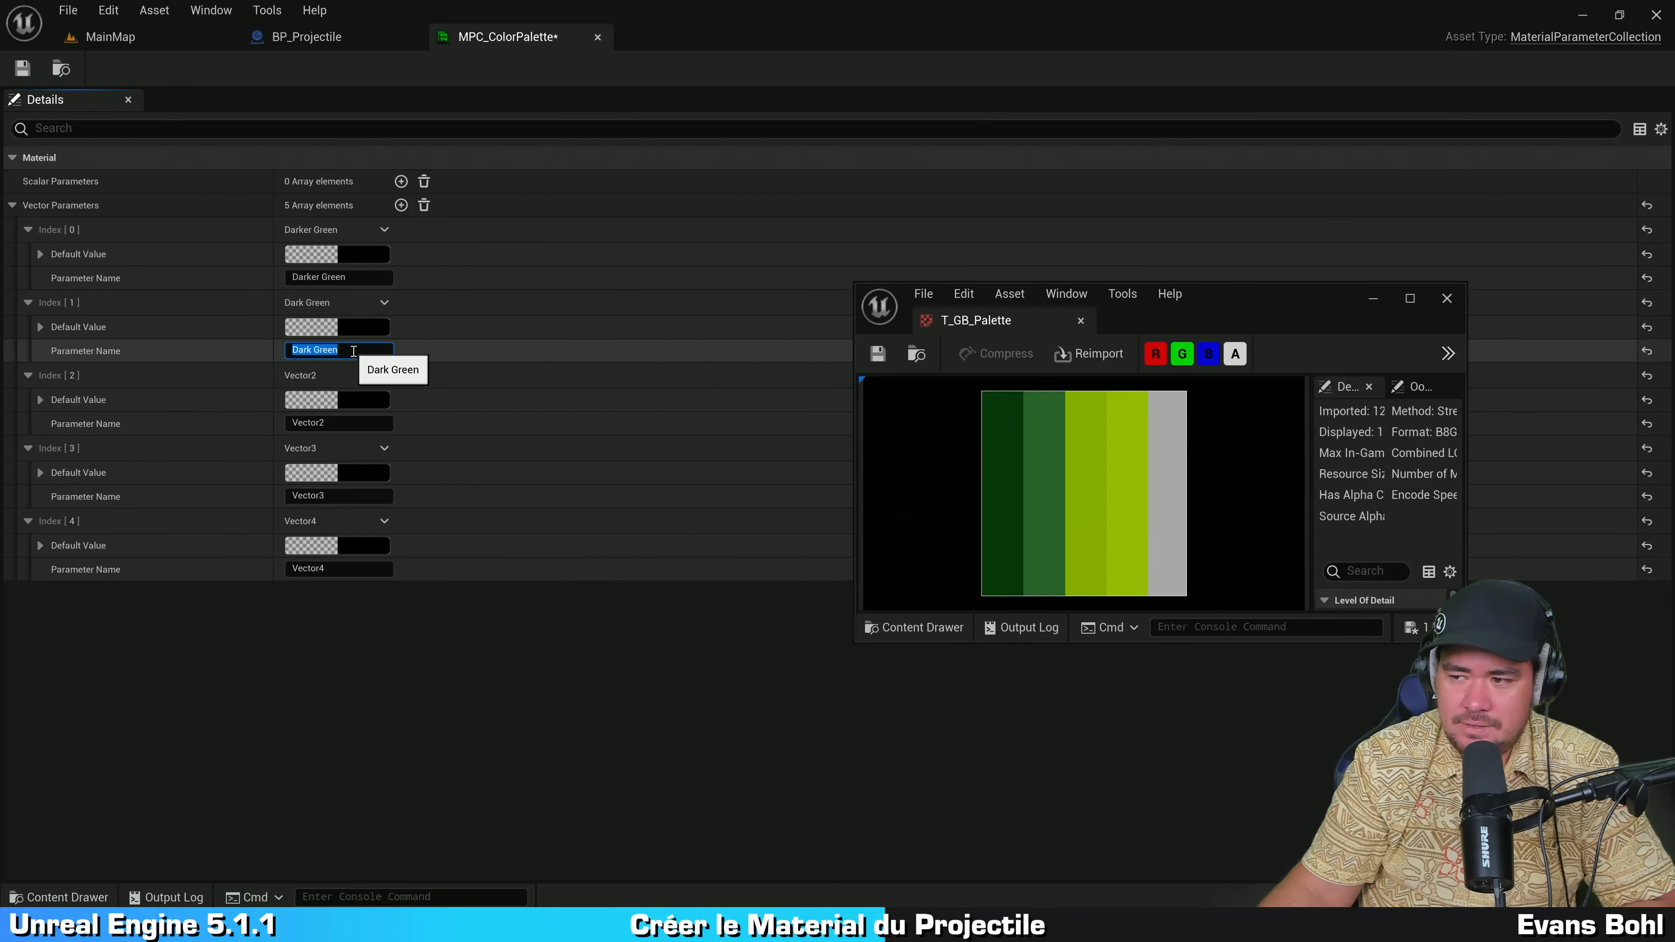
Step: Name the third vector parameter, Index 2, Light Green and the fourth, Index 3, Lighter Green
{"action": "left_click", "coordinate": [329, 430]}
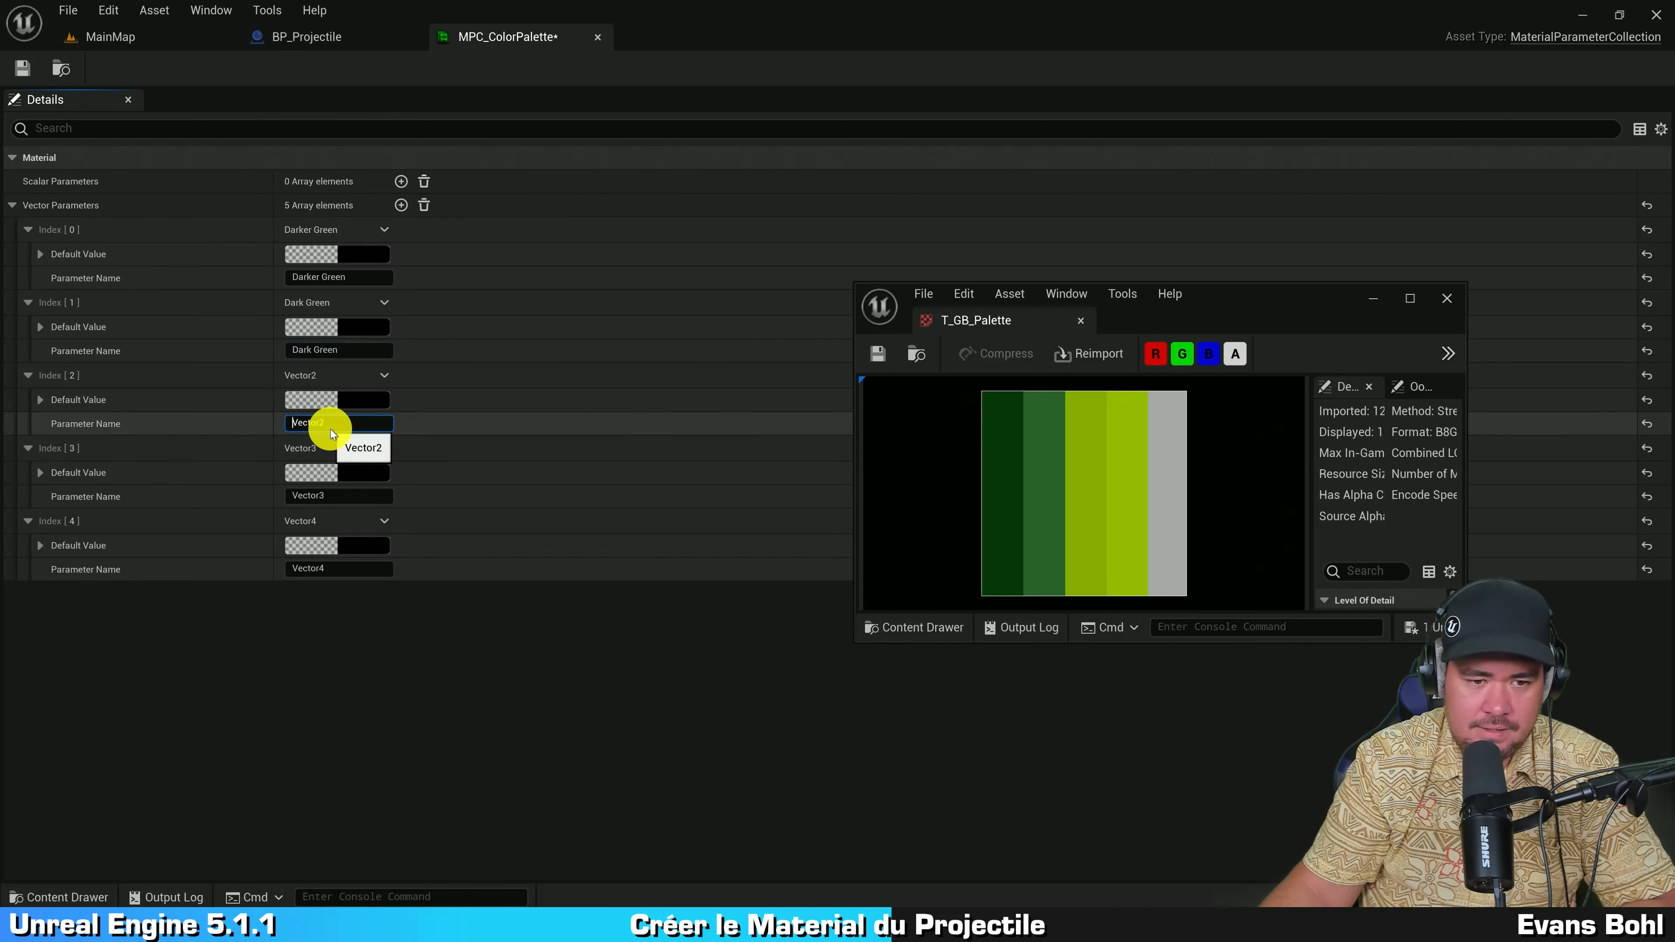
{"action": "double_click", "coordinate": [331, 426]}
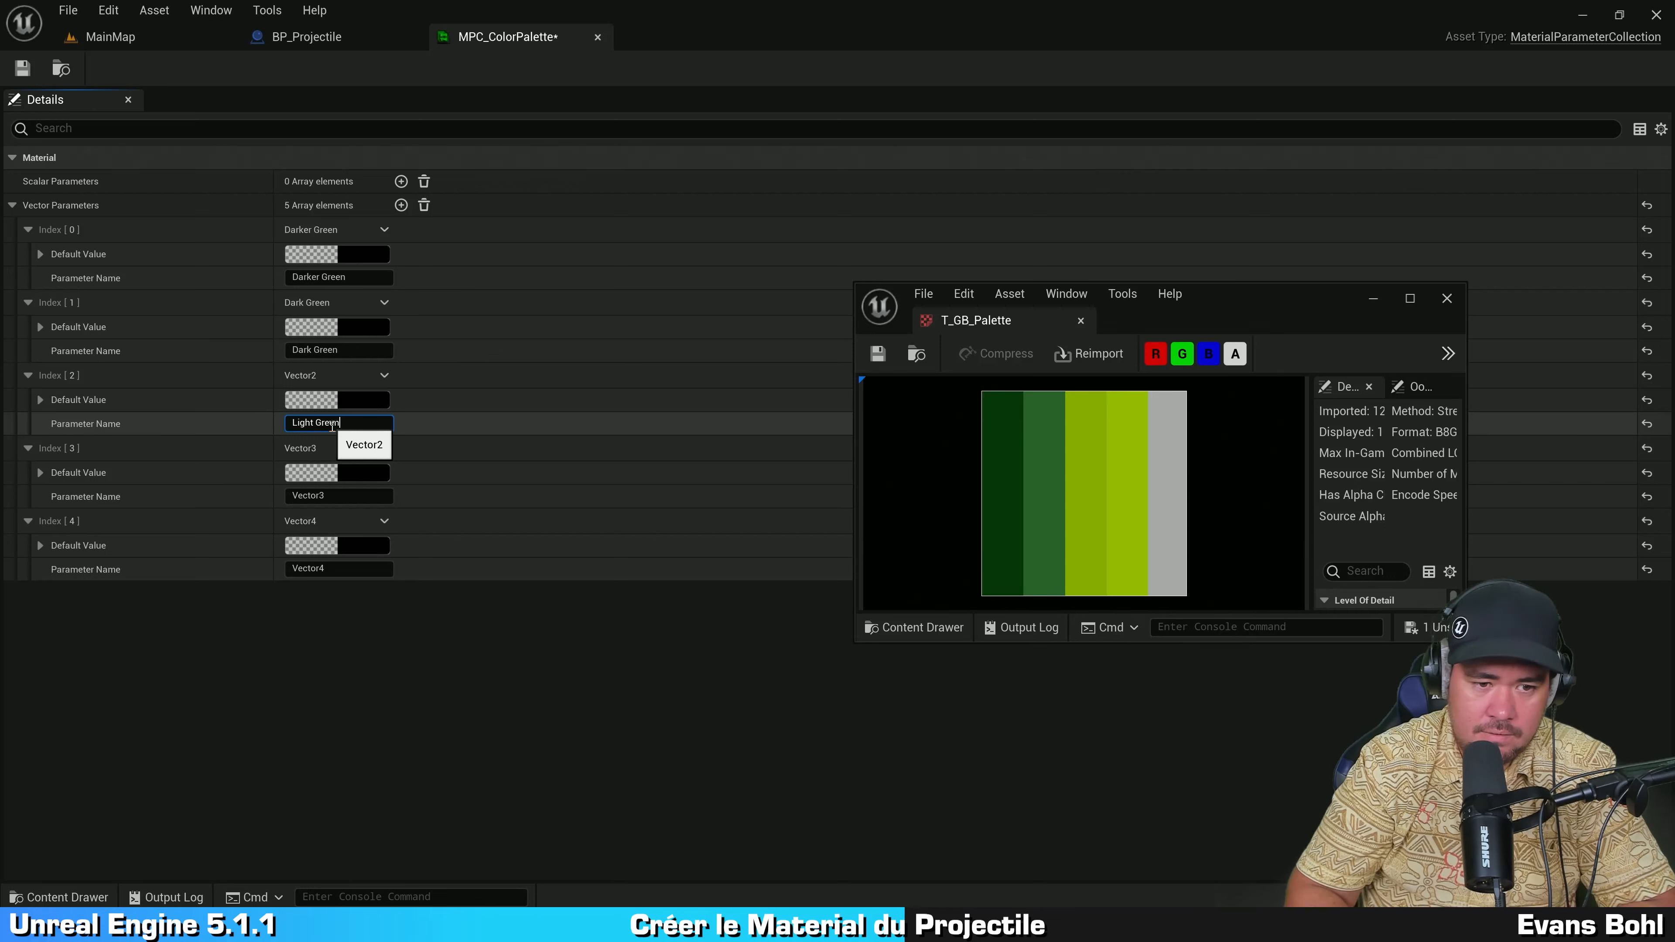
{"action": "double_click", "coordinate": [364, 495]}
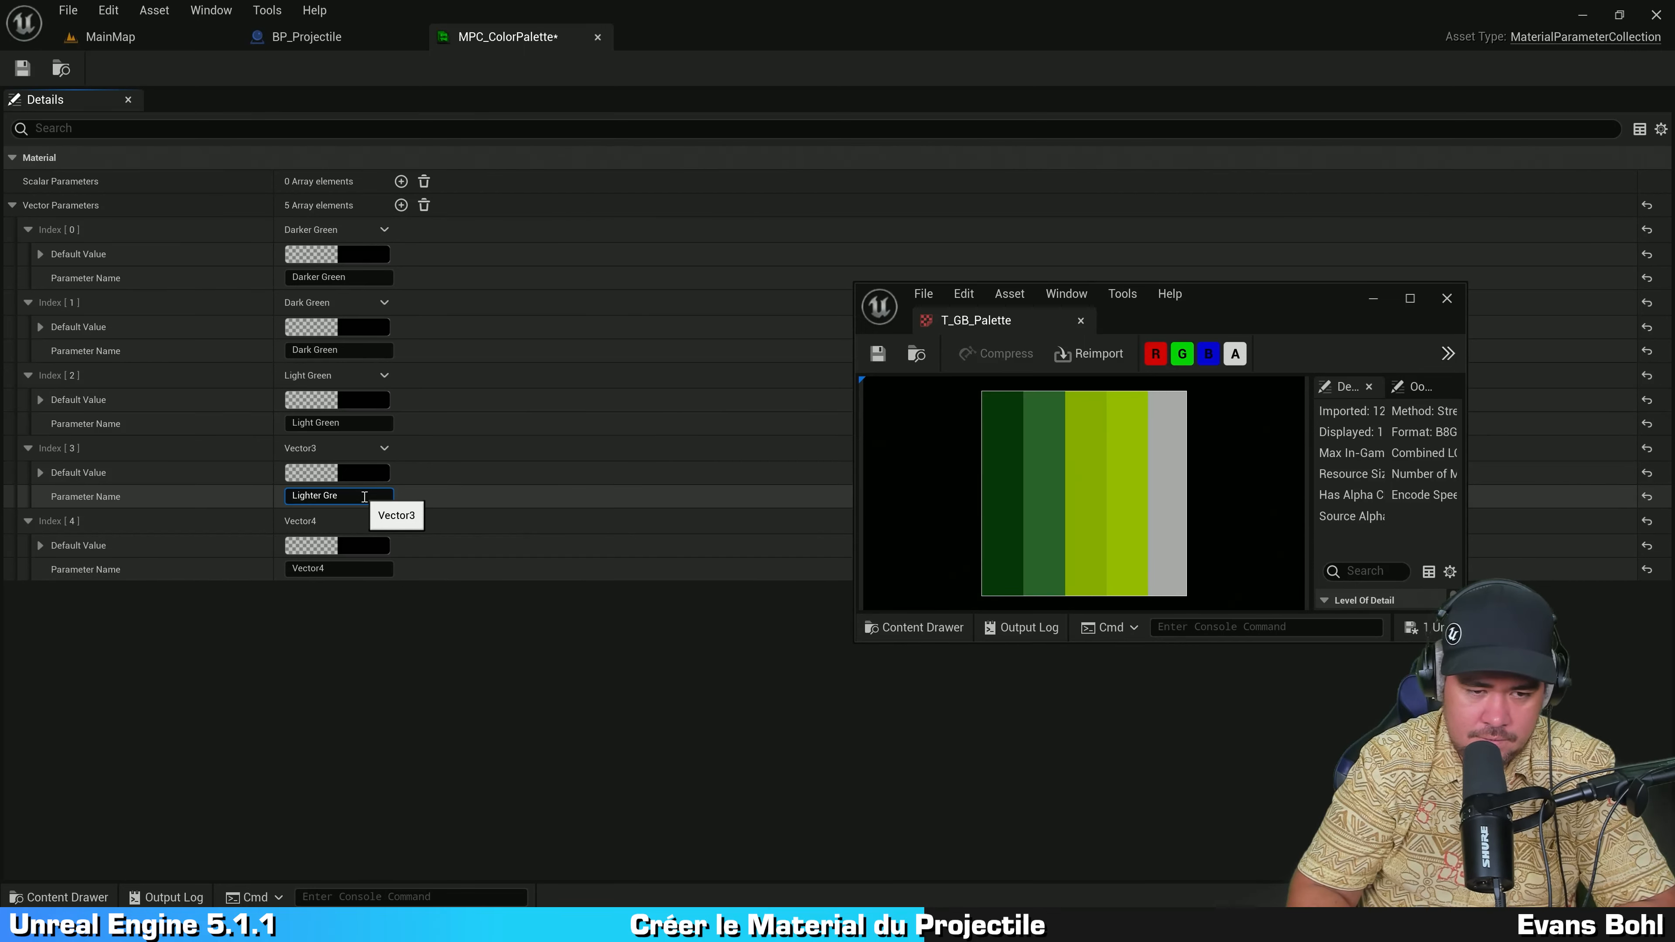
{"action": "key", "text": "Return"}
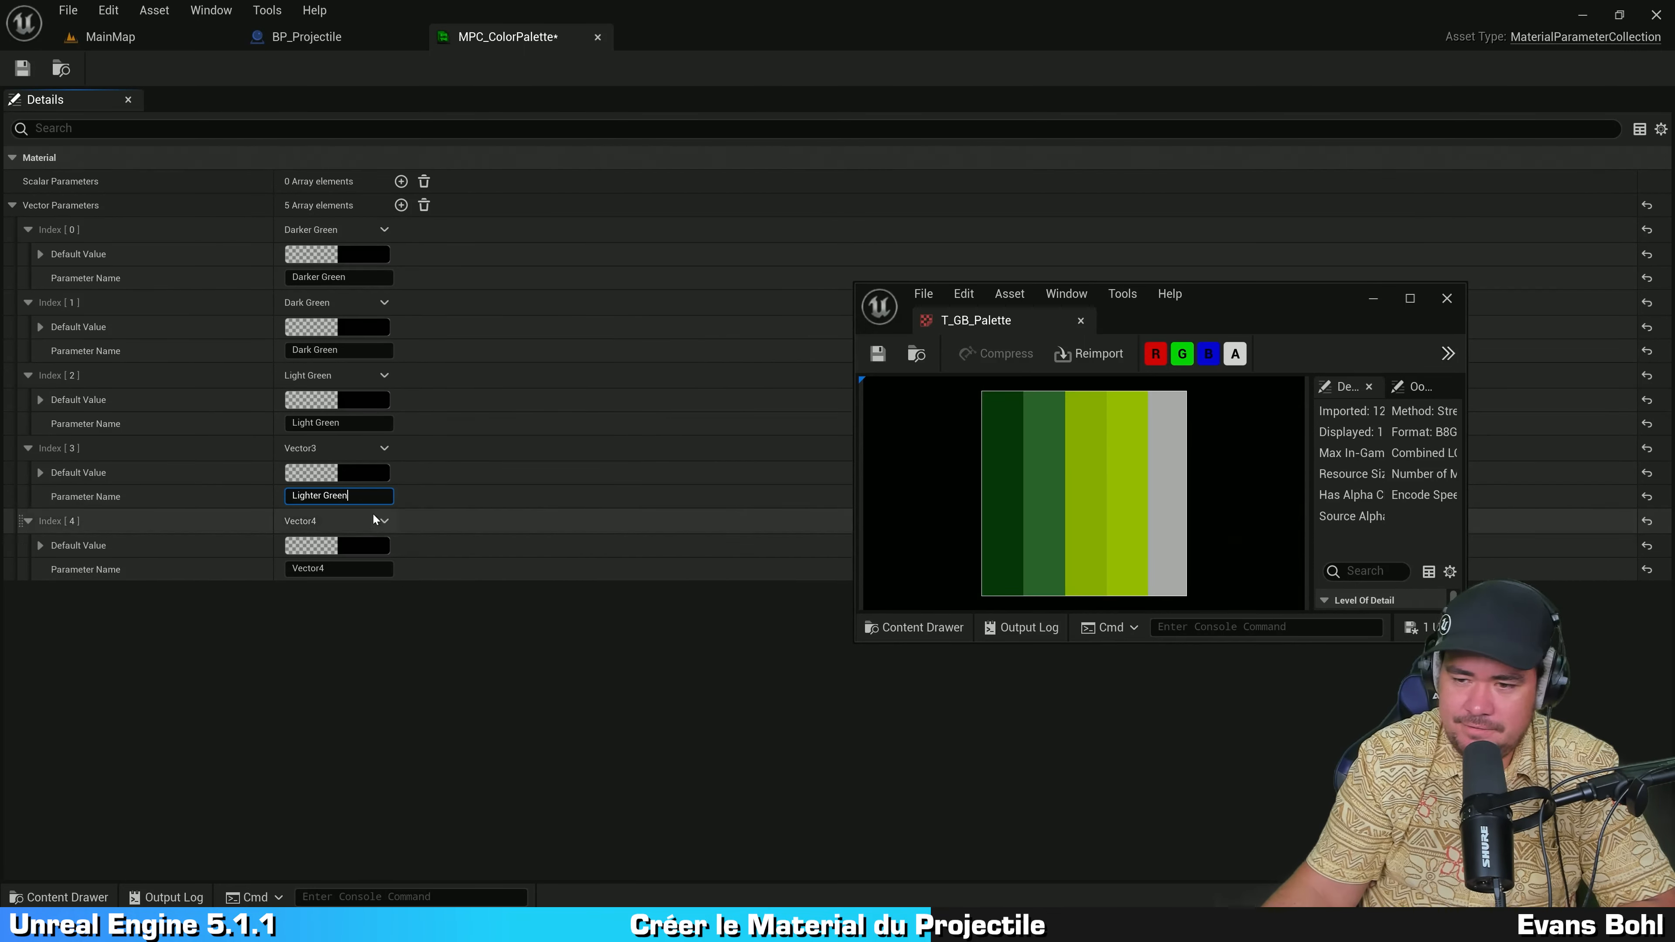
Step: Name the fifth vector parameter, Index 4, Grey and move the T_GB_Palette window close beside the parameter list
{"action": "double_click", "coordinate": [353, 567]}
{"action": "type", "text": "Grey"}
{"action": "key", "text": "Return"}
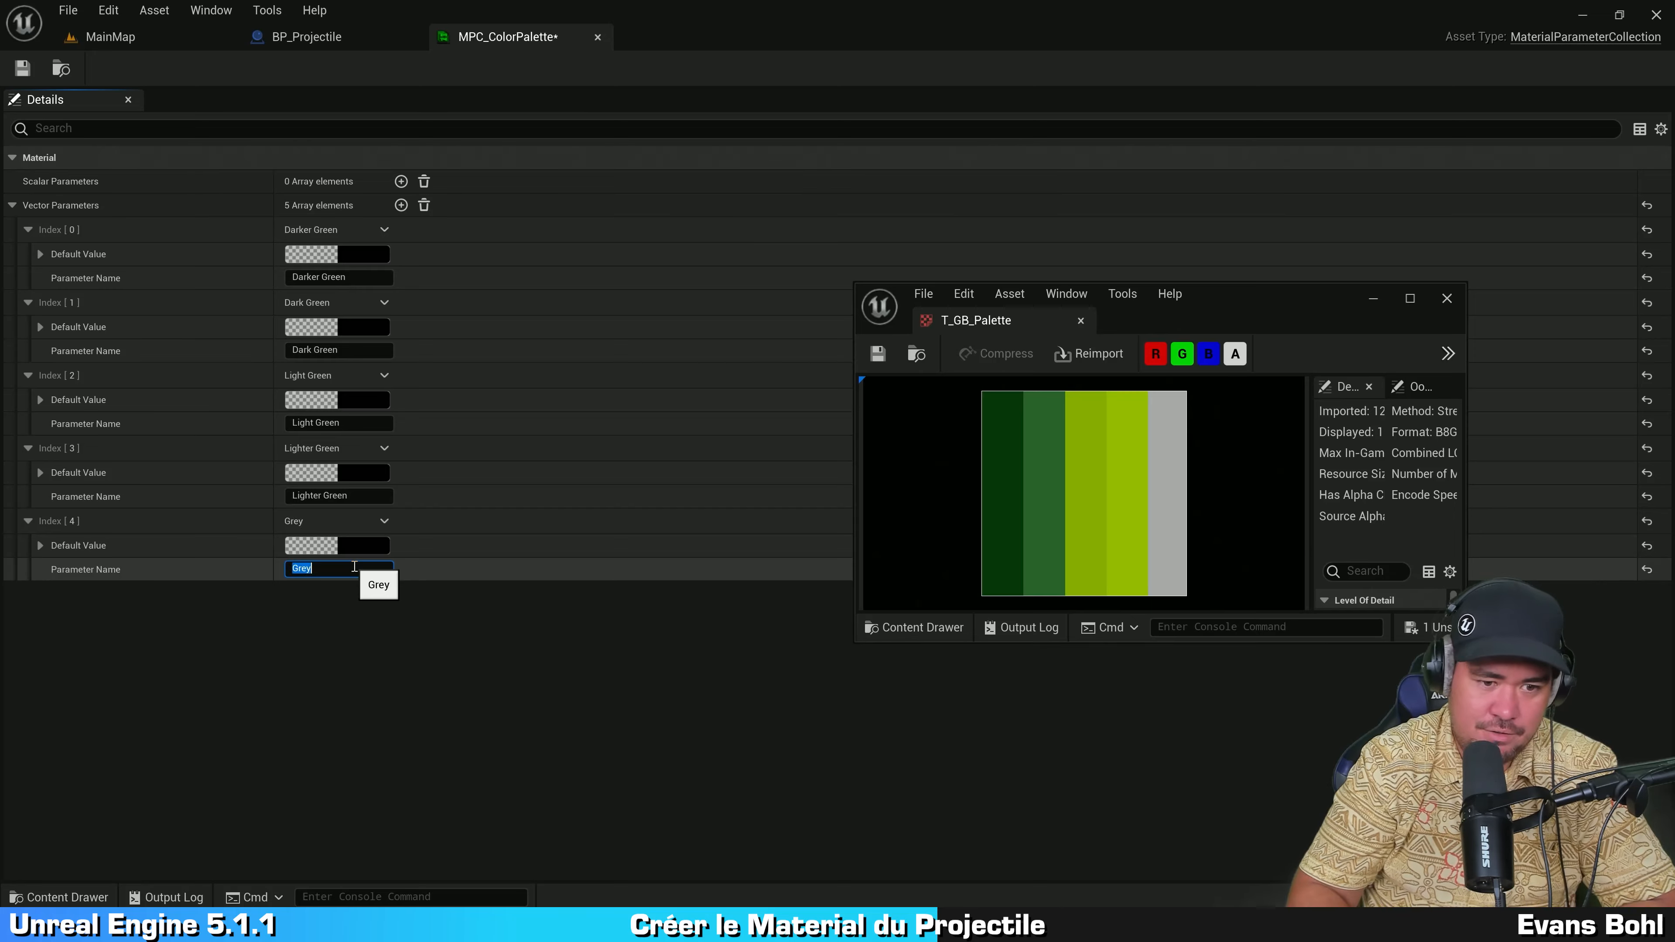
{"action": "left_click_drag", "start_coordinate": [1221, 303], "coordinate": [828, 213]}
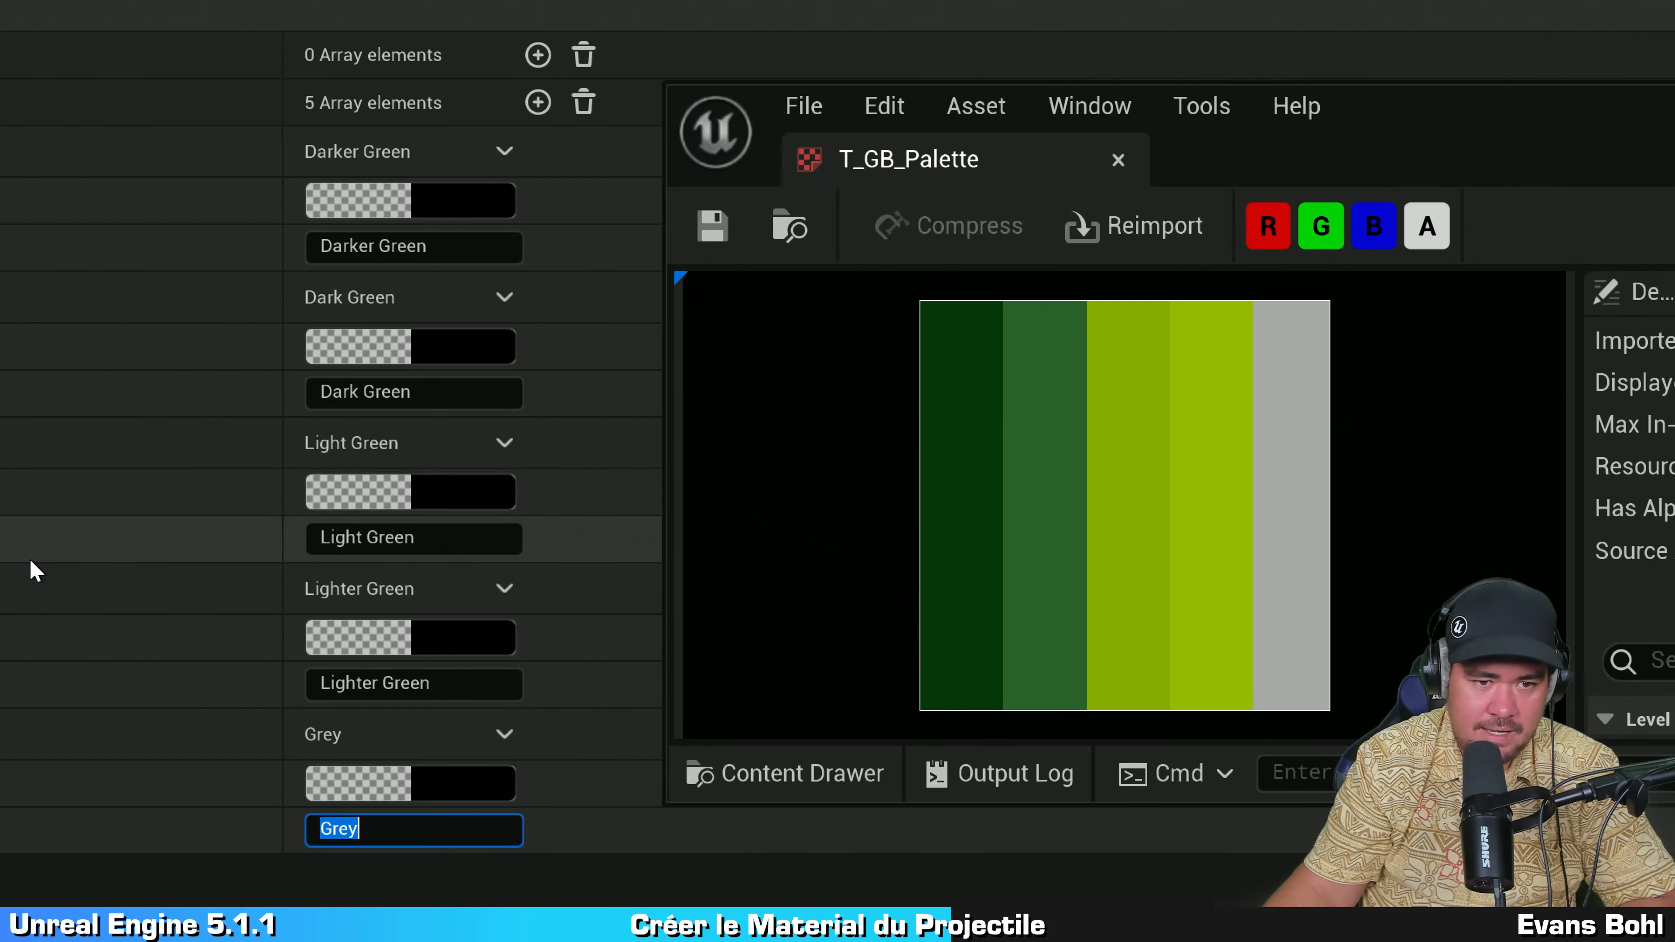
{"action": "left_click", "coordinate": [237, 206]}
{"action": "left_click", "coordinate": [448, 245]}
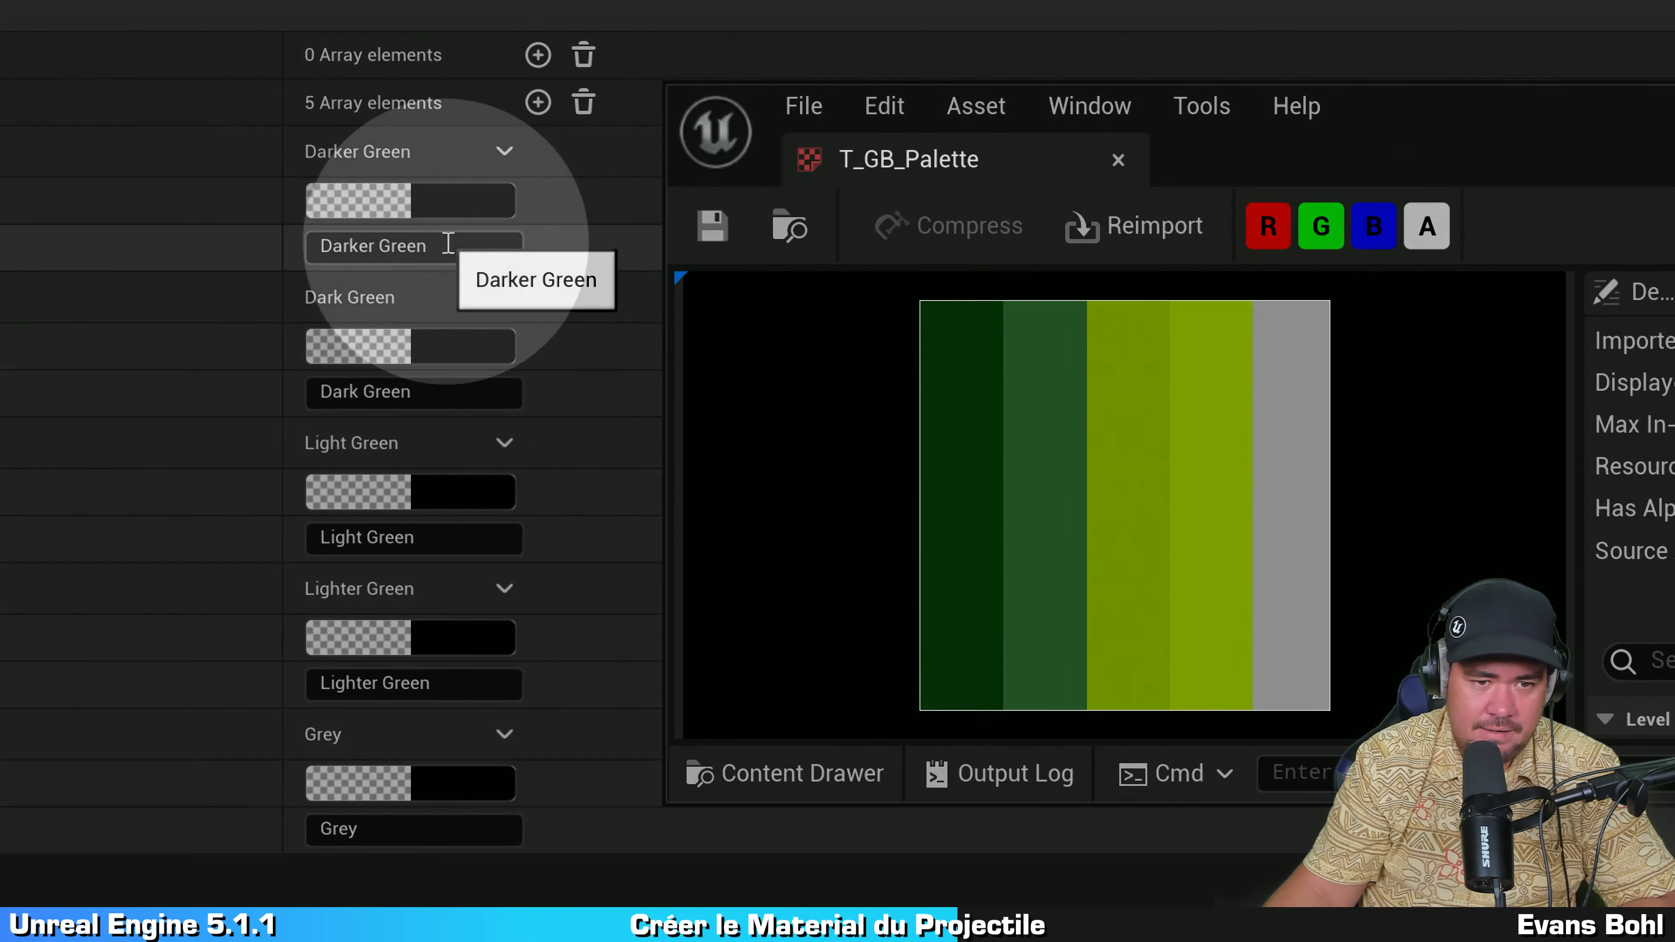
{"action": "left_click", "coordinate": [444, 380]}
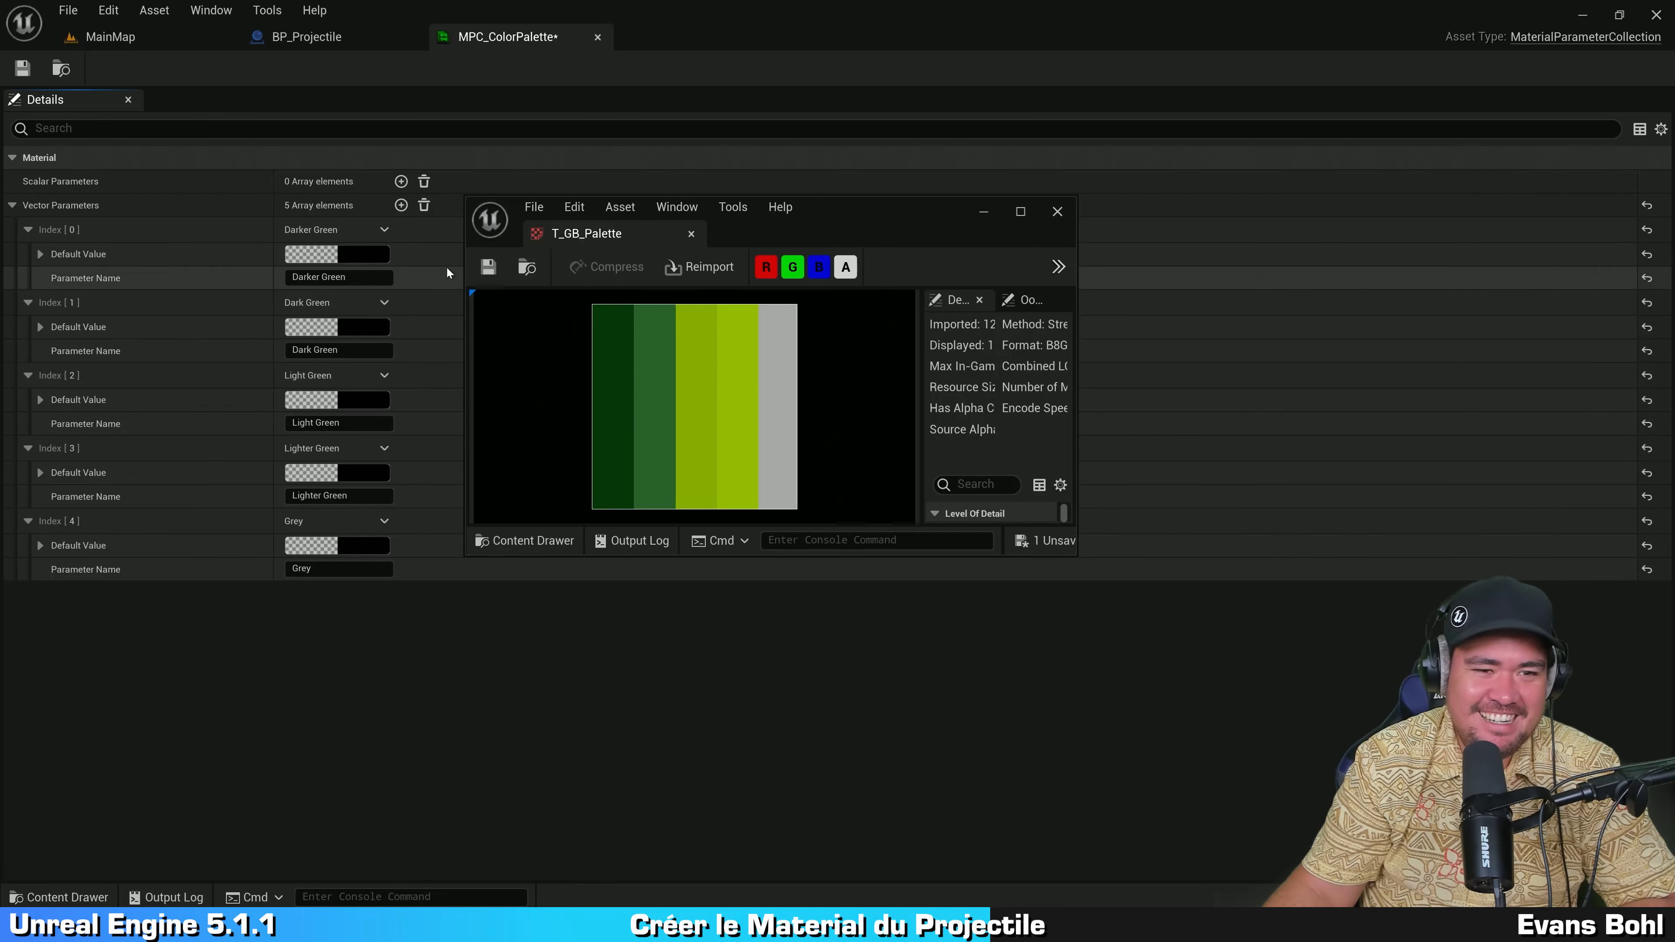
Step: Set Darker Green's default value by sampling the darkest stripe of the T_GB_Palette texture, and store the colour among the saved swatches
{"action": "left_click", "coordinate": [364, 254]}
{"action": "left_click_drag", "start_coordinate": [515, 280], "coordinate": [194, 250]}
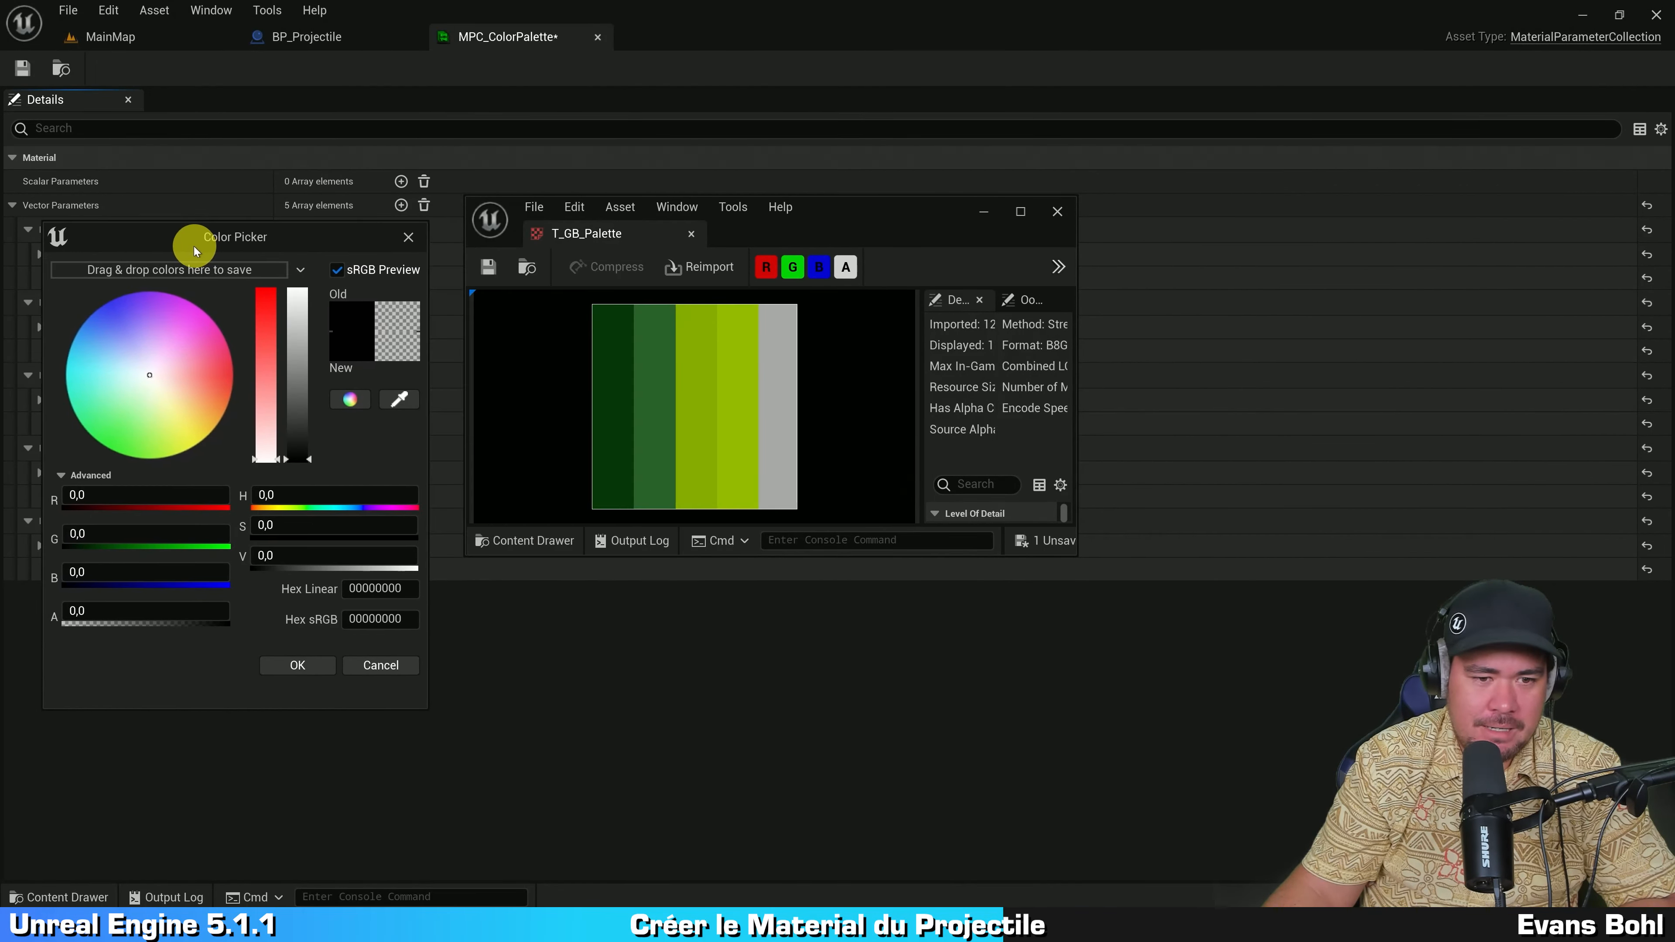
{"action": "left_click", "coordinate": [399, 399]}
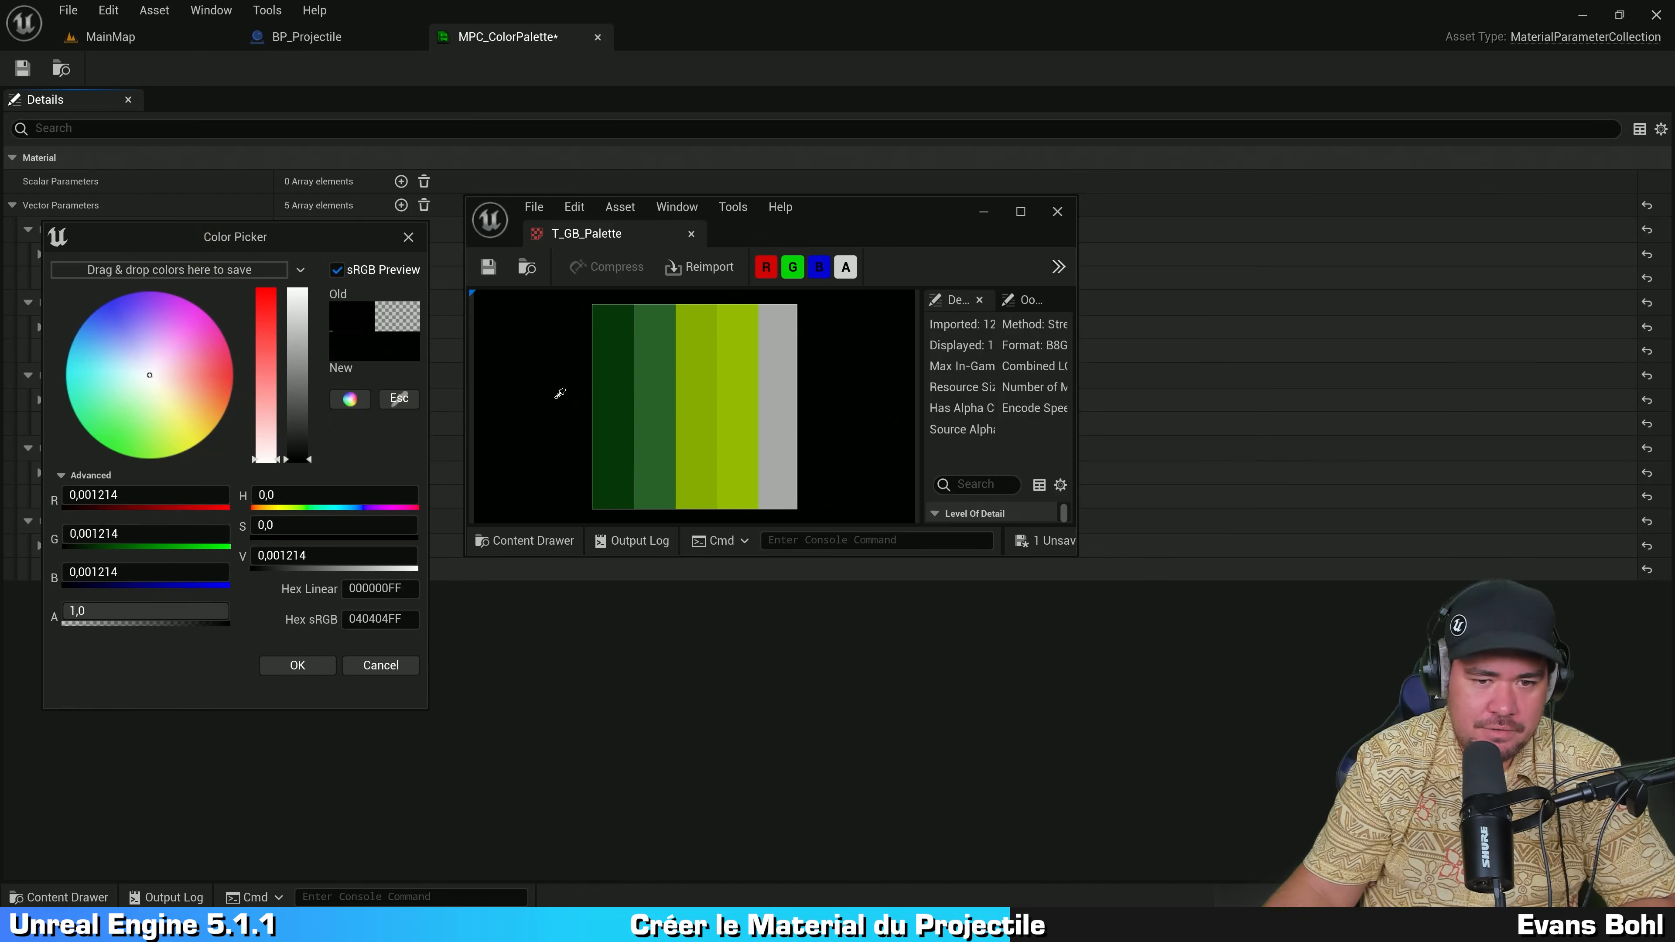
{"action": "left_click", "coordinate": [625, 359]}
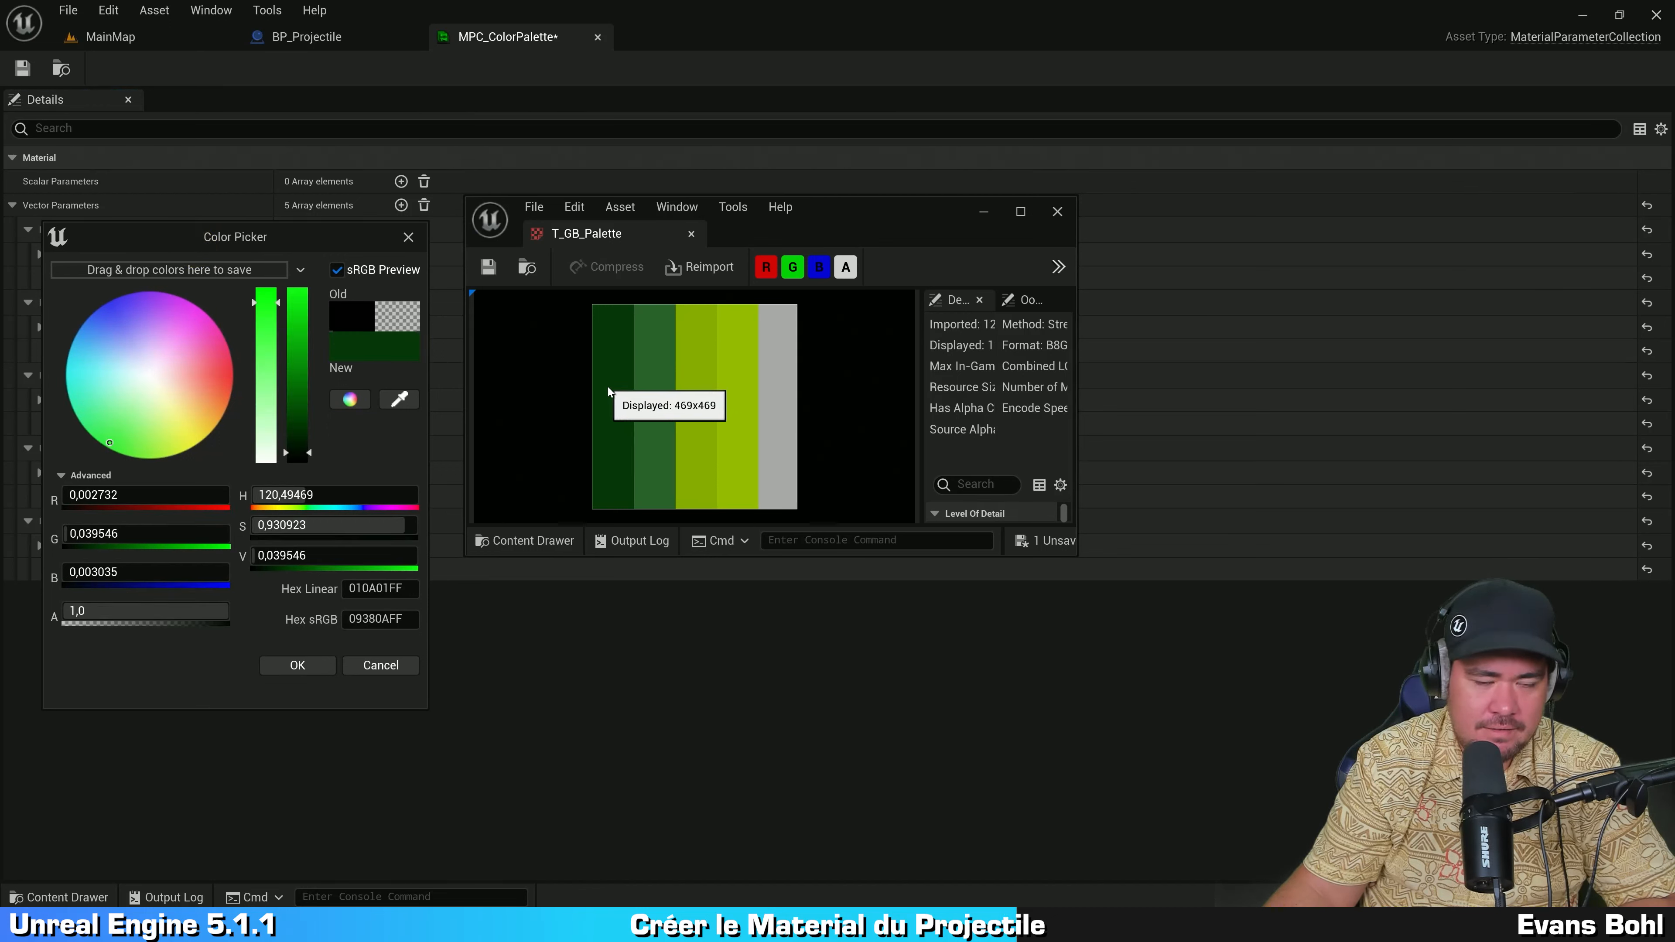
{"action": "left_click_drag", "start_coordinate": [368, 349], "coordinate": [79, 269]}
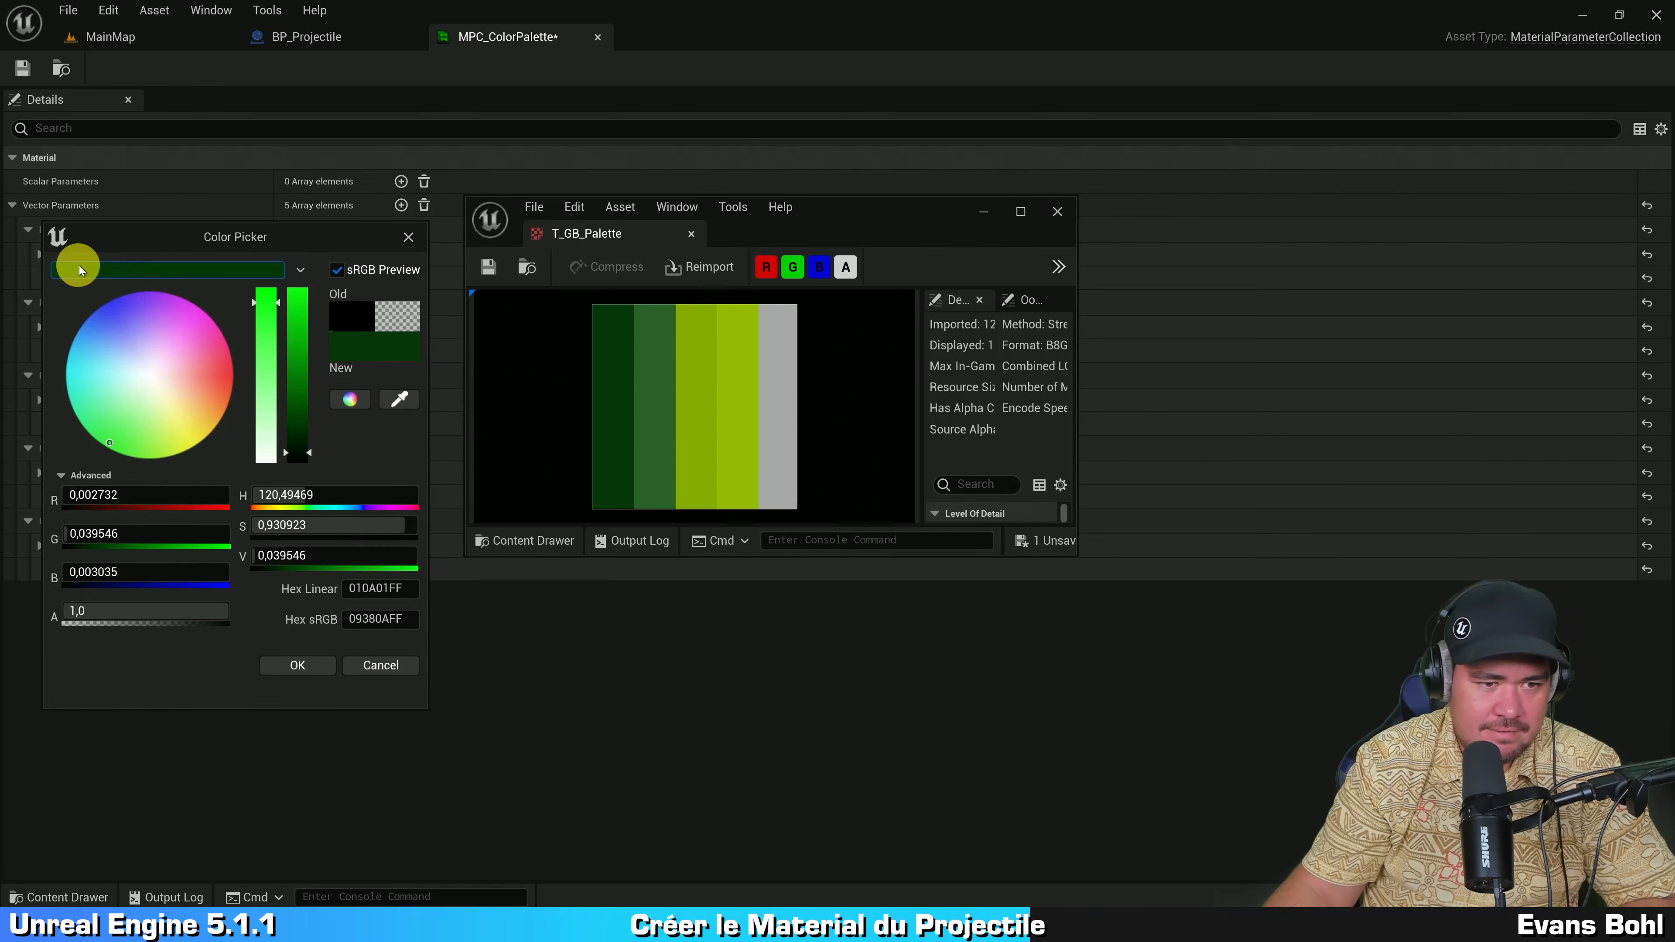
{"action": "left_click", "coordinate": [297, 665]}
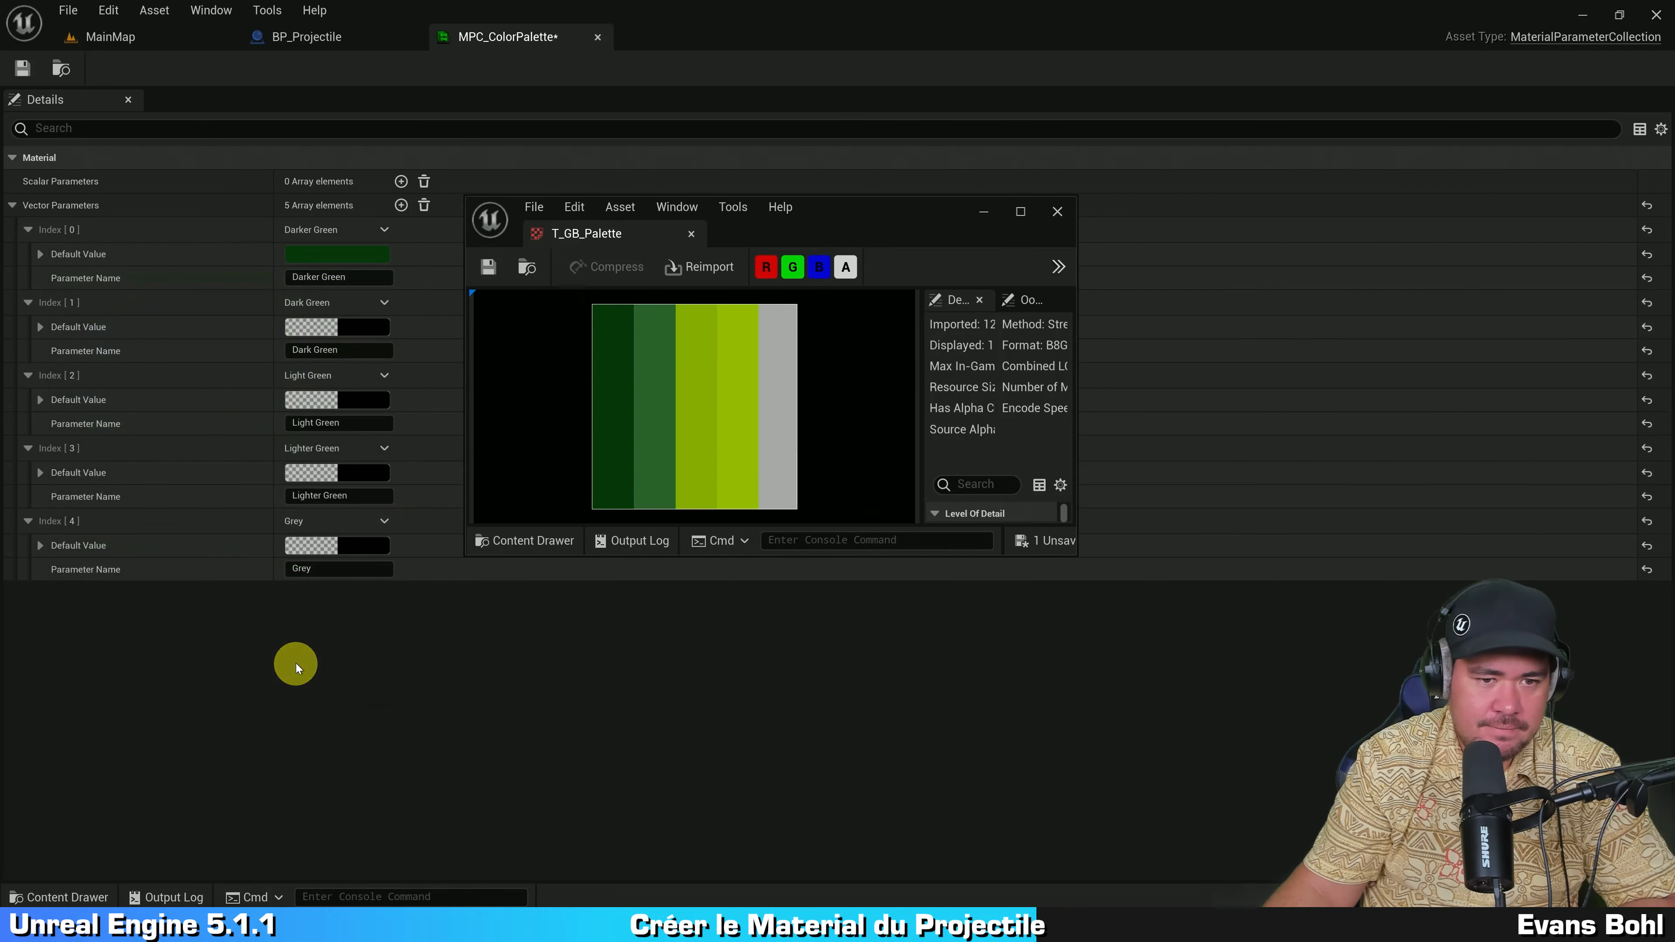
Step: Set Dark Green's default value by sampling the palette's second stripe, and store it as the second saved swatch
{"action": "left_click_drag", "start_coordinate": [804, 217], "coordinate": [1015, 201]}
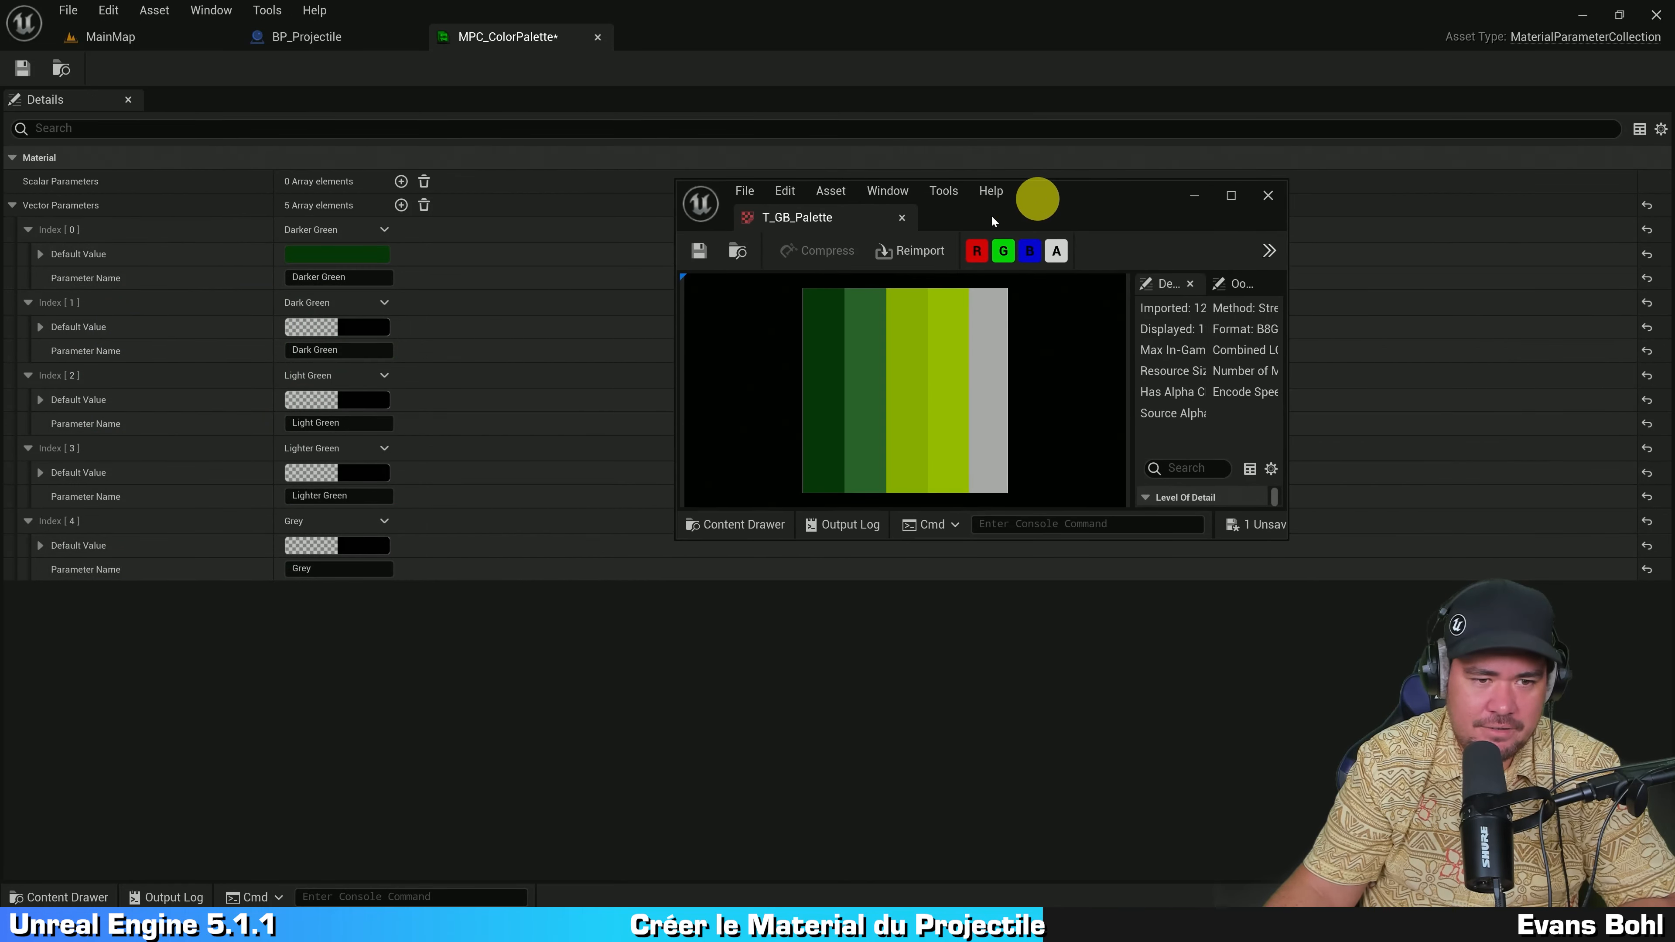
{"action": "left_click", "coordinate": [356, 332]}
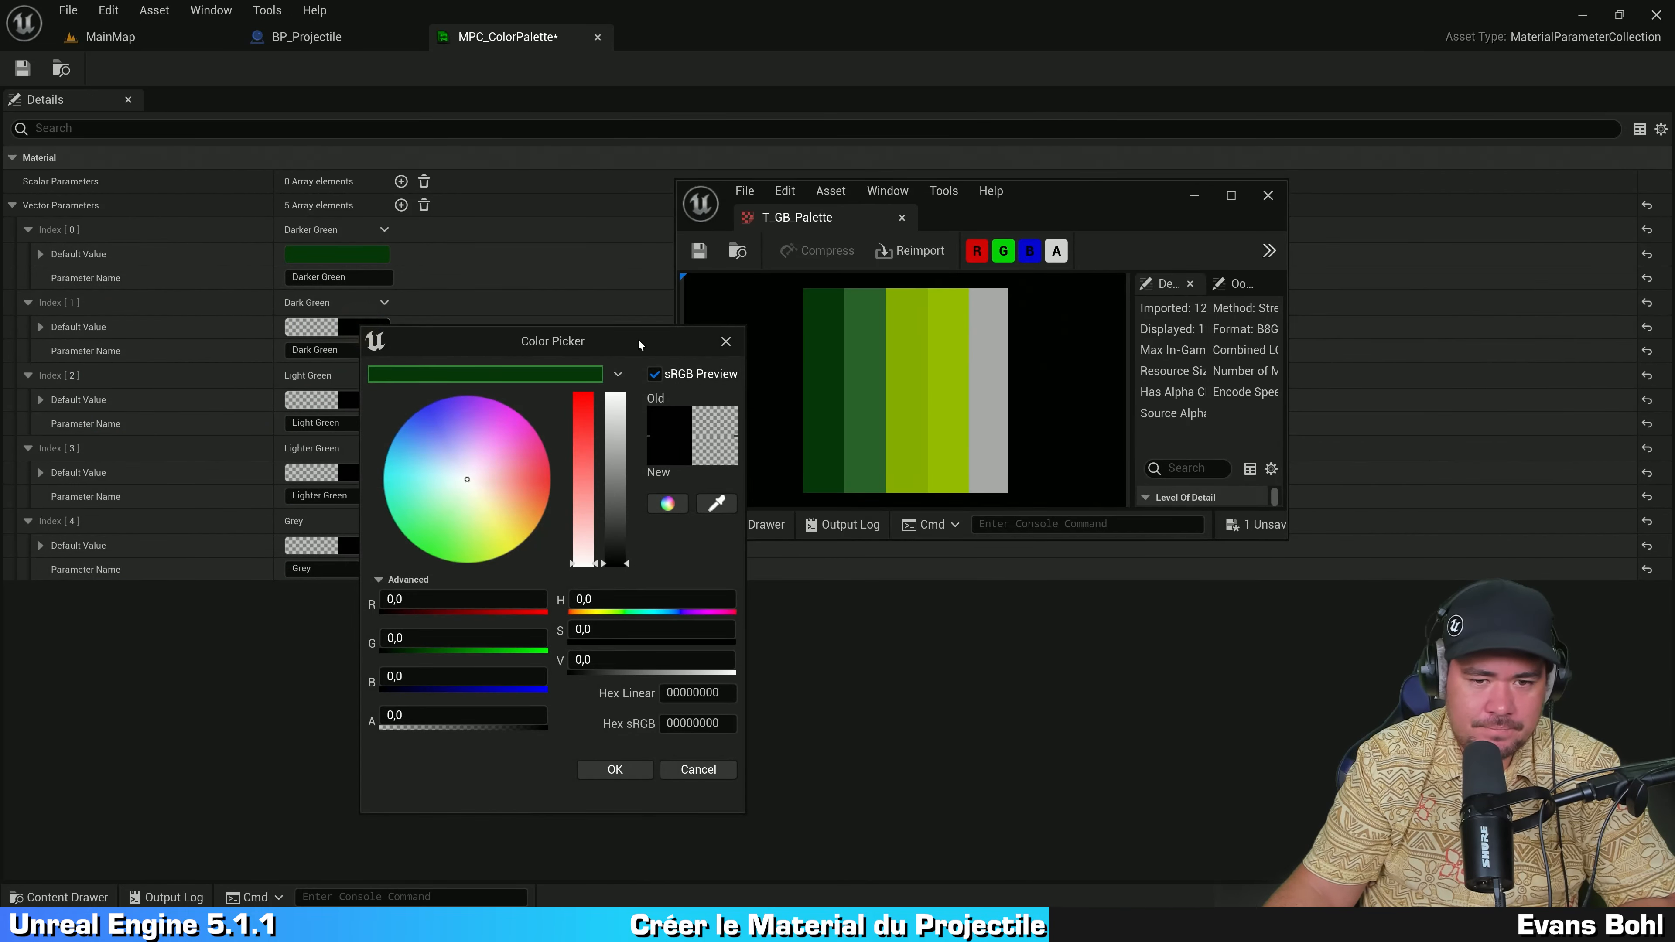
{"action": "left_click_drag", "start_coordinate": [637, 337], "coordinate": [504, 264]}
{"action": "left_click", "coordinate": [582, 430]}
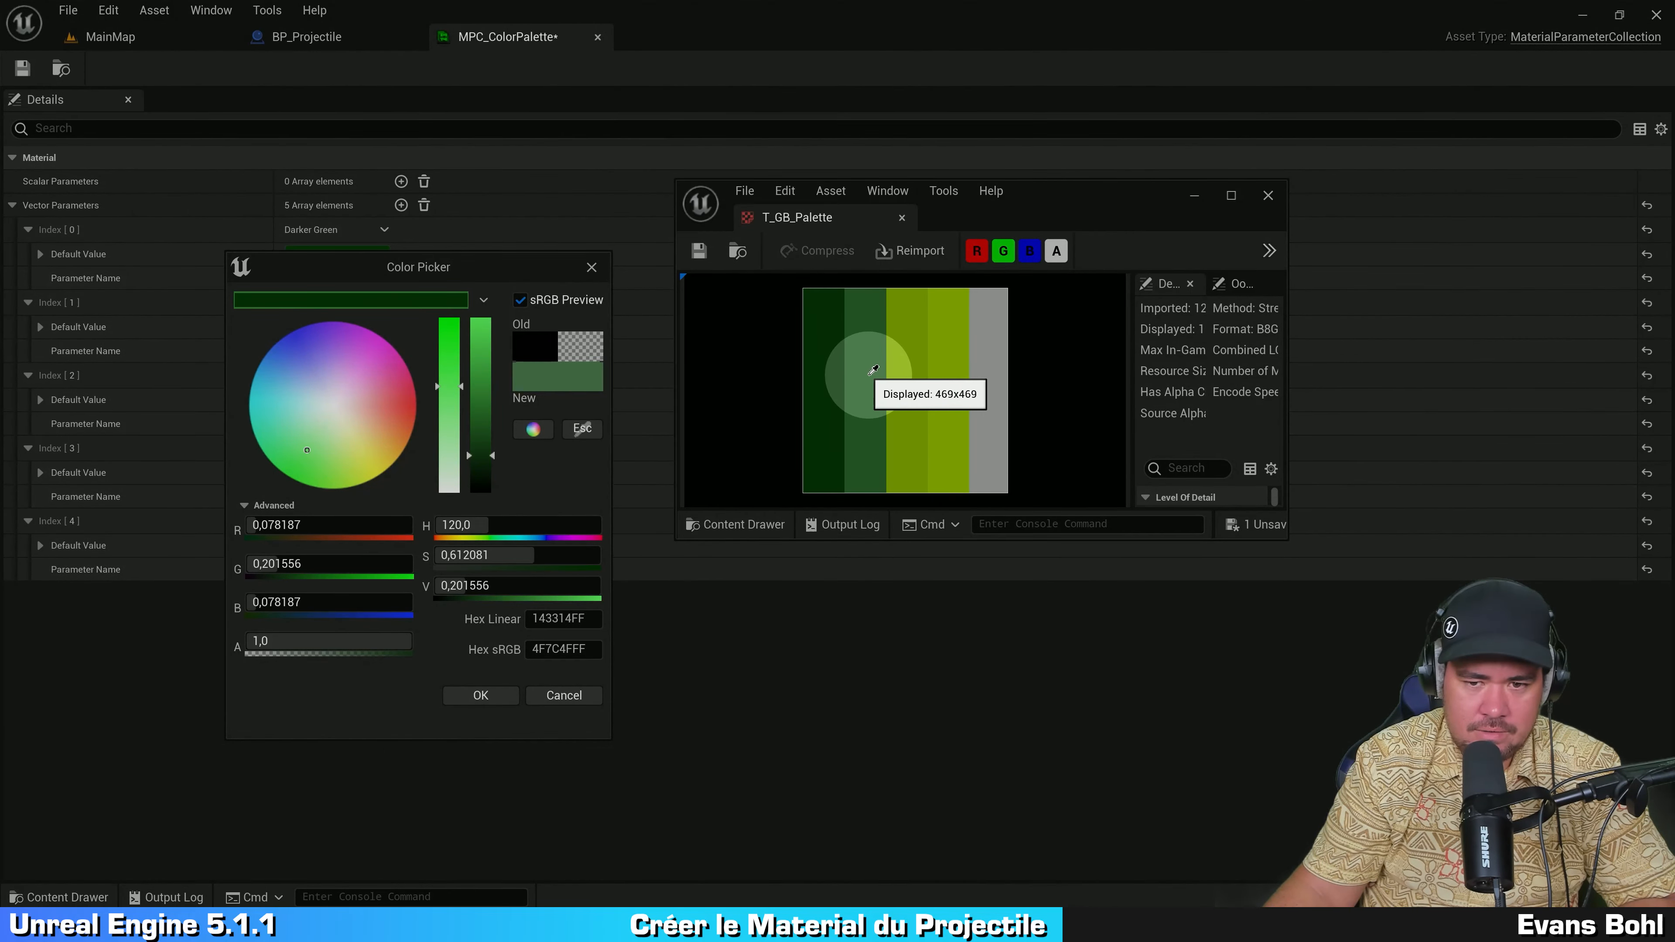
{"action": "left_click", "coordinate": [868, 378]}
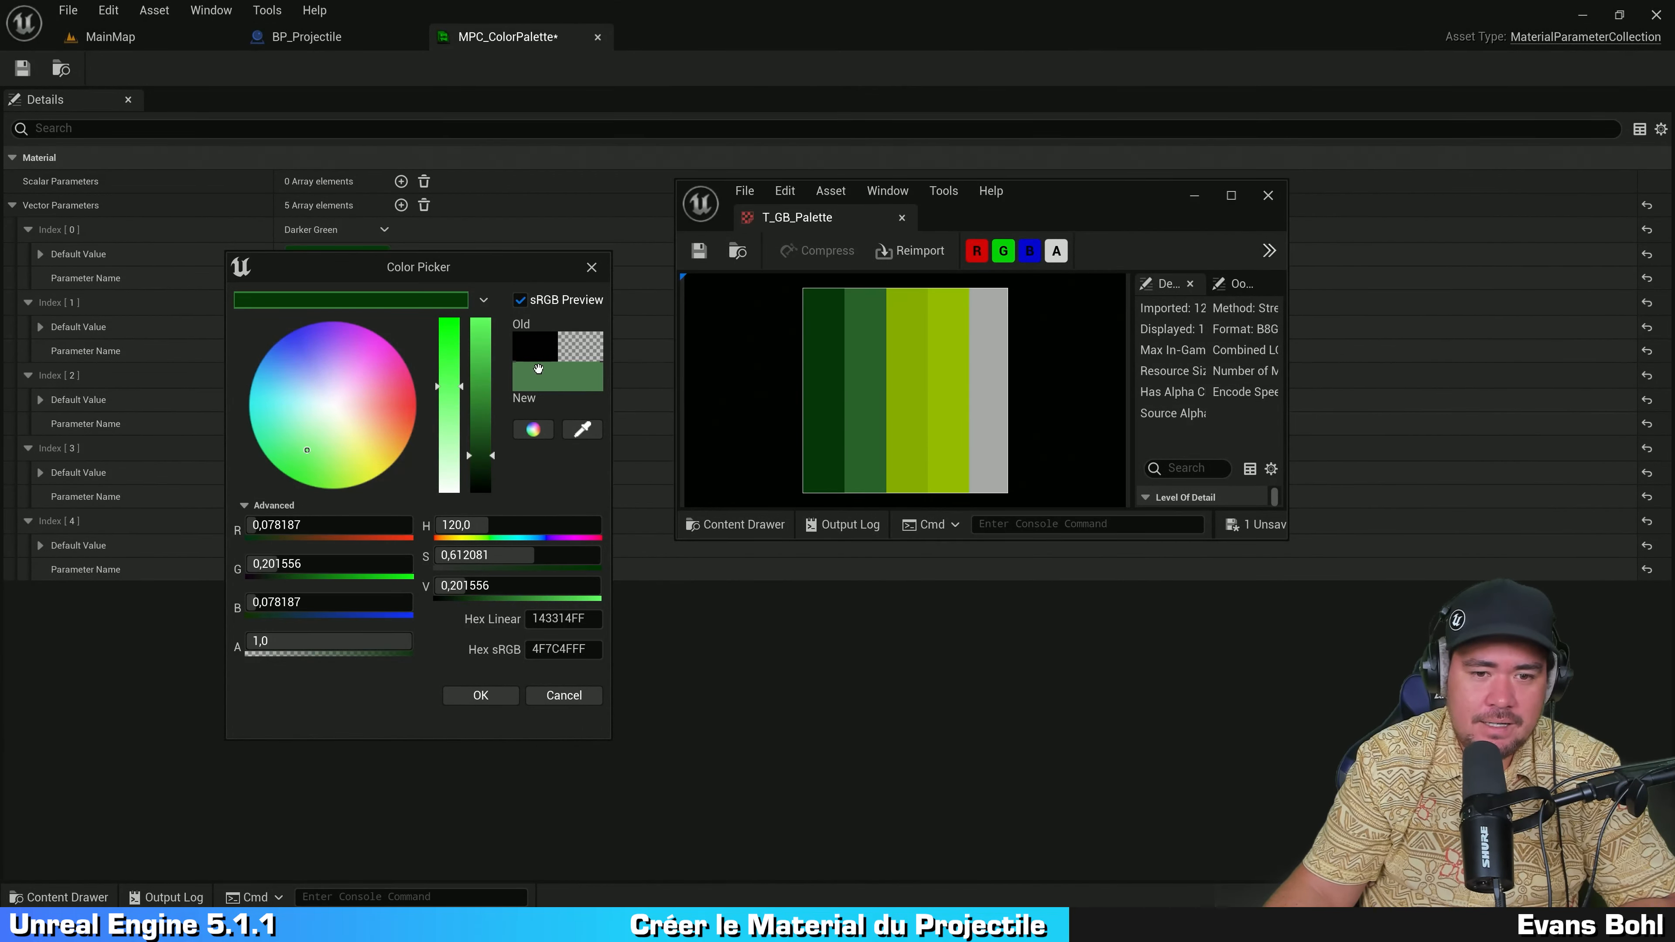
{"action": "left_click_drag", "start_coordinate": [559, 376], "coordinate": [403, 307]}
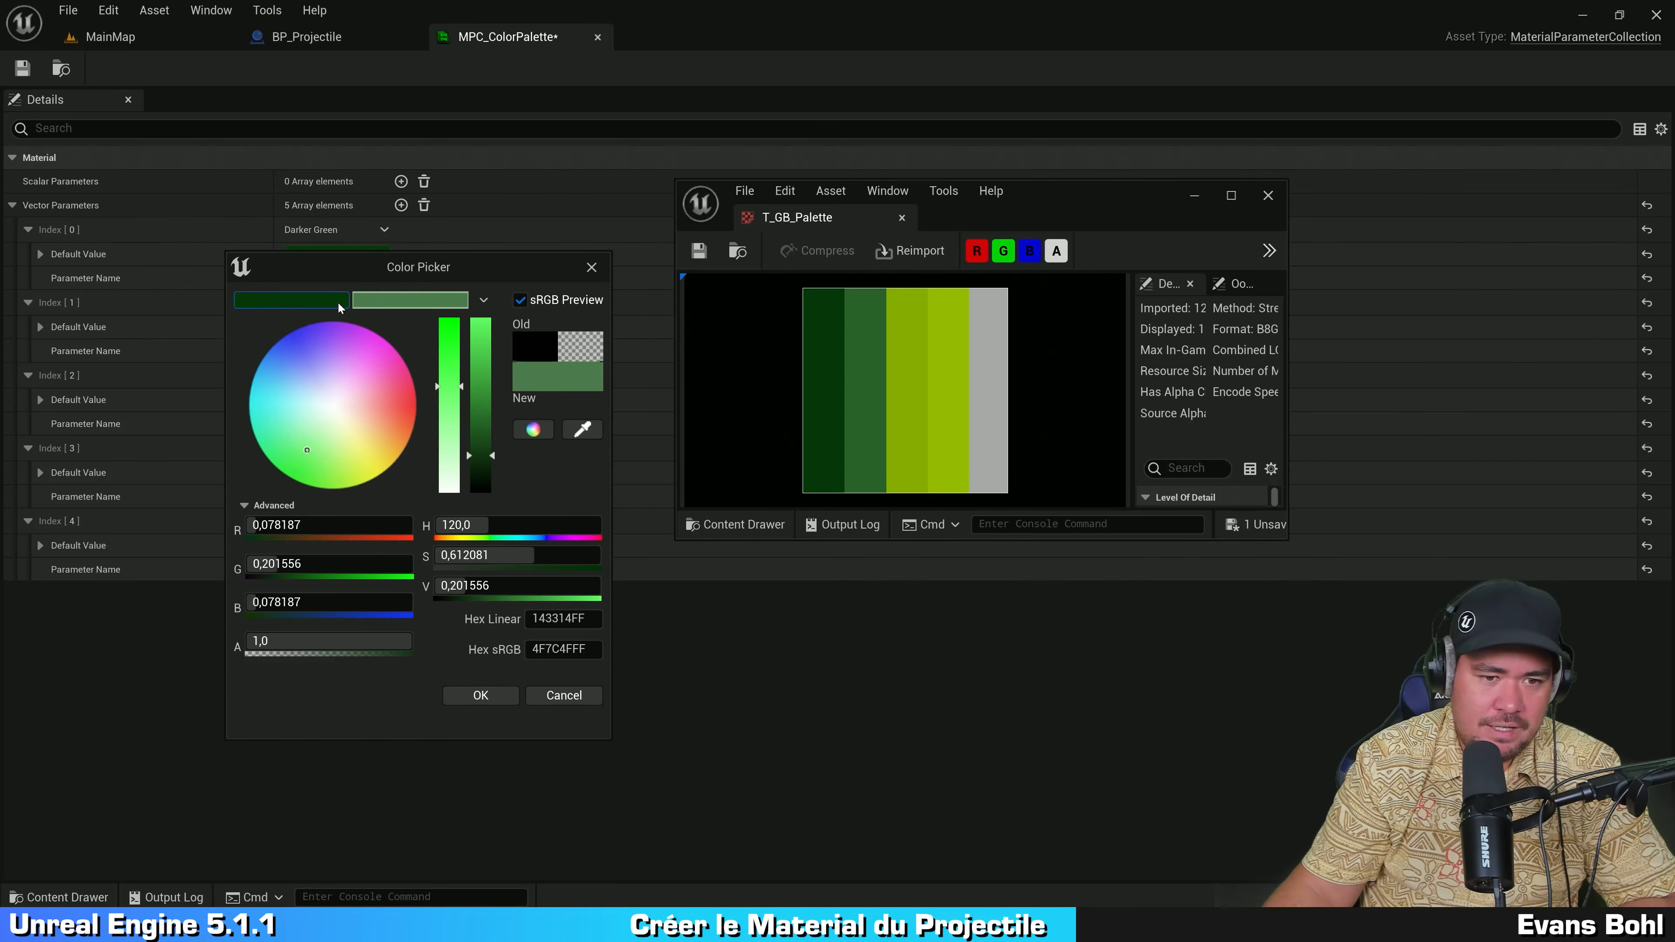
{"action": "left_click", "coordinate": [489, 692]}
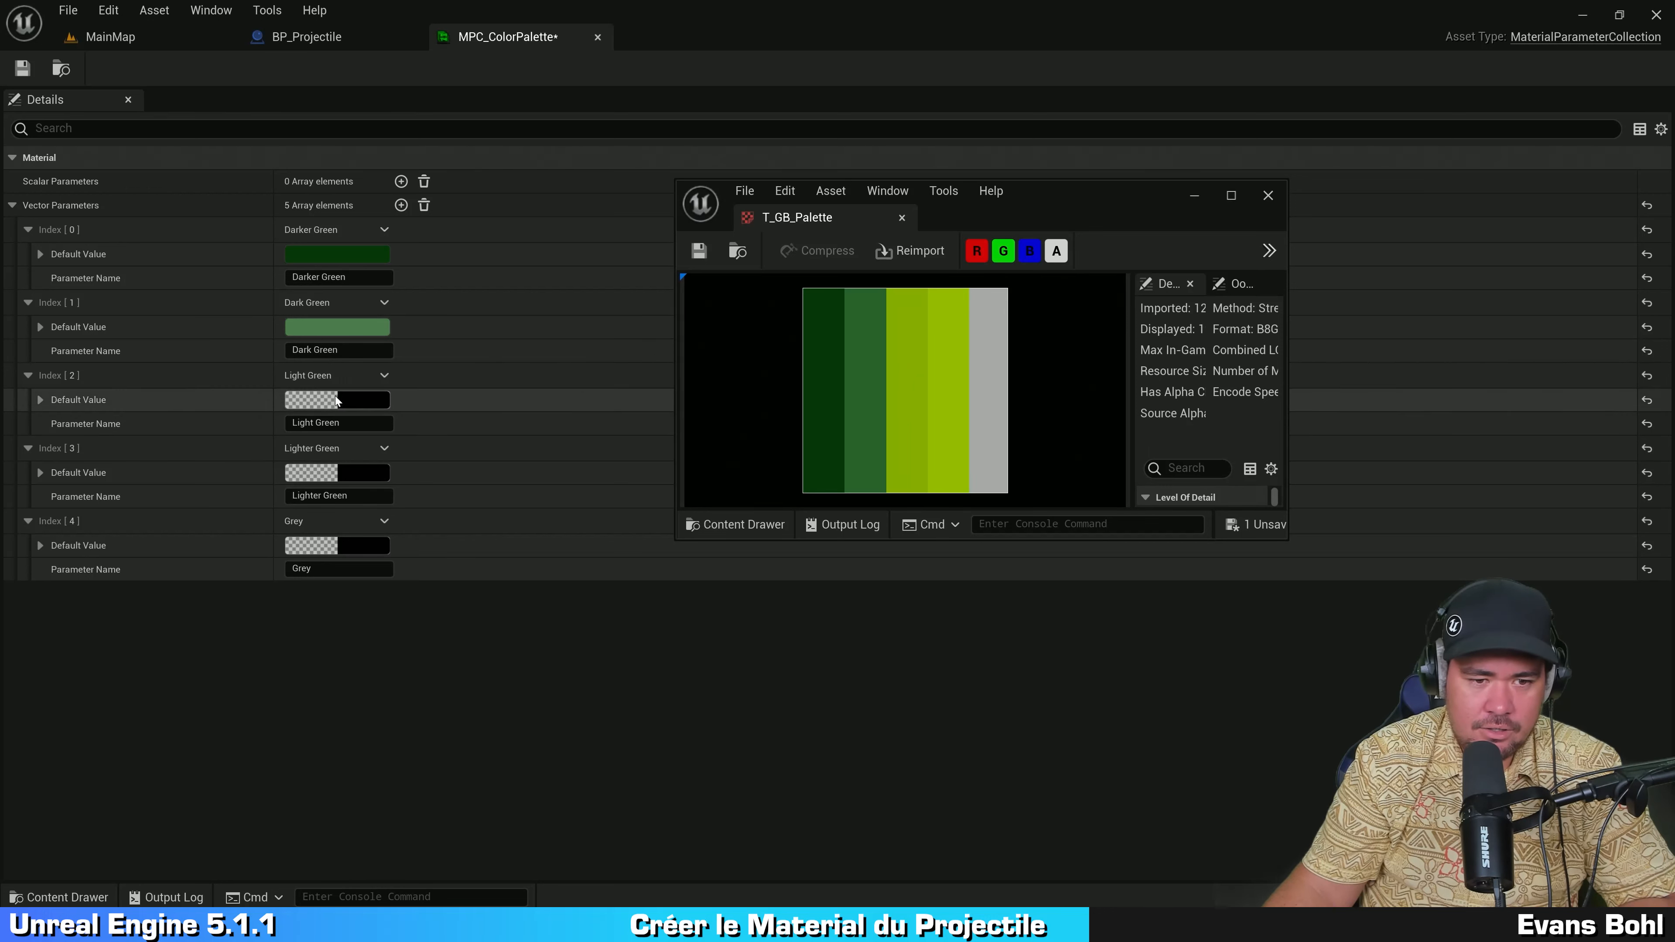
Step: Set Light Green's default value by sampling the palette's third stripe, and store it as the third saved swatch
{"action": "left_click", "coordinate": [361, 399]}
{"action": "left_click_drag", "start_coordinate": [533, 426], "coordinate": [468, 226]}
{"action": "left_click", "coordinate": [656, 379]}
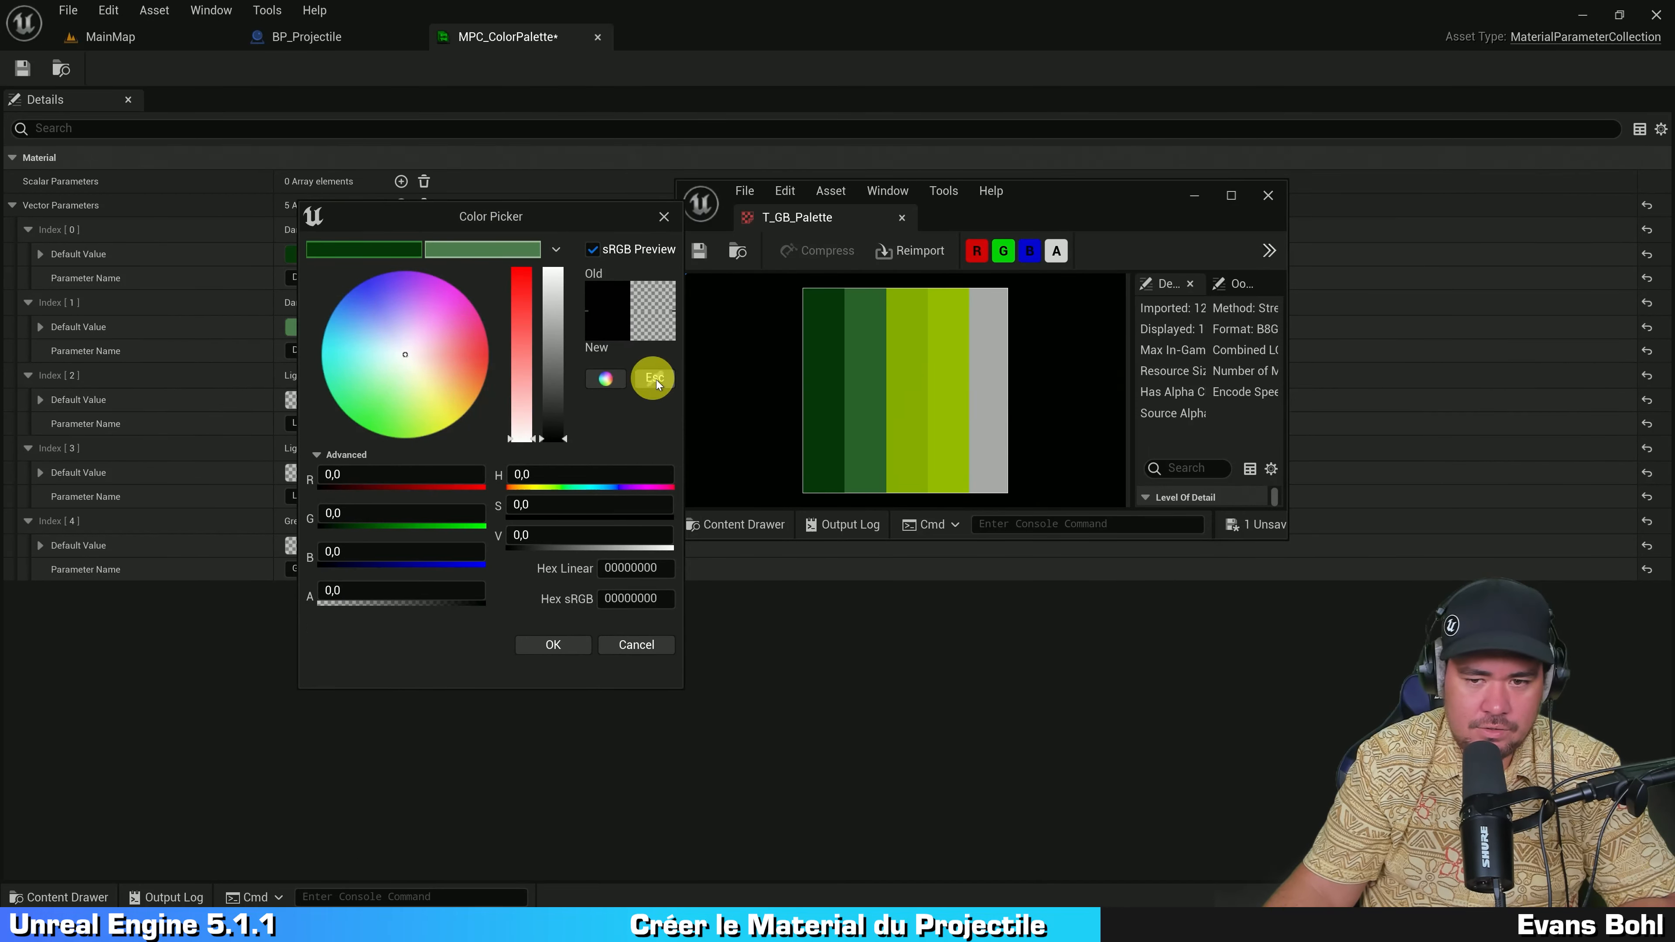
{"action": "left_click", "coordinate": [907, 373]}
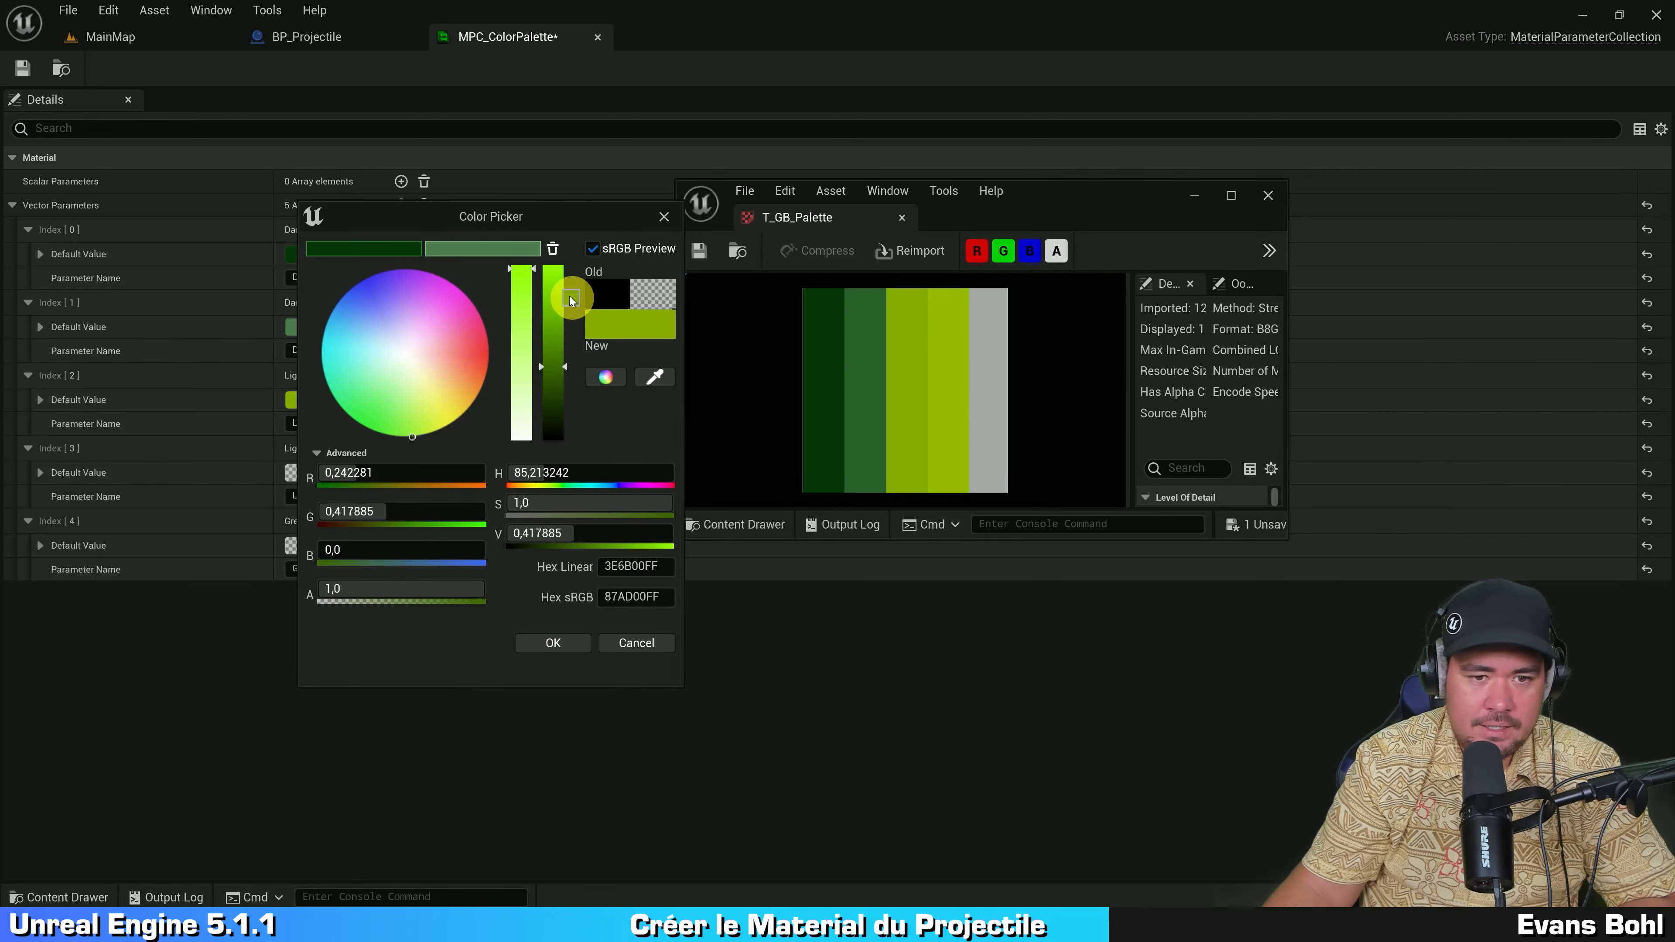
{"action": "left_click_drag", "start_coordinate": [607, 316], "coordinate": [505, 250]}
{"action": "left_click", "coordinate": [552, 644]}
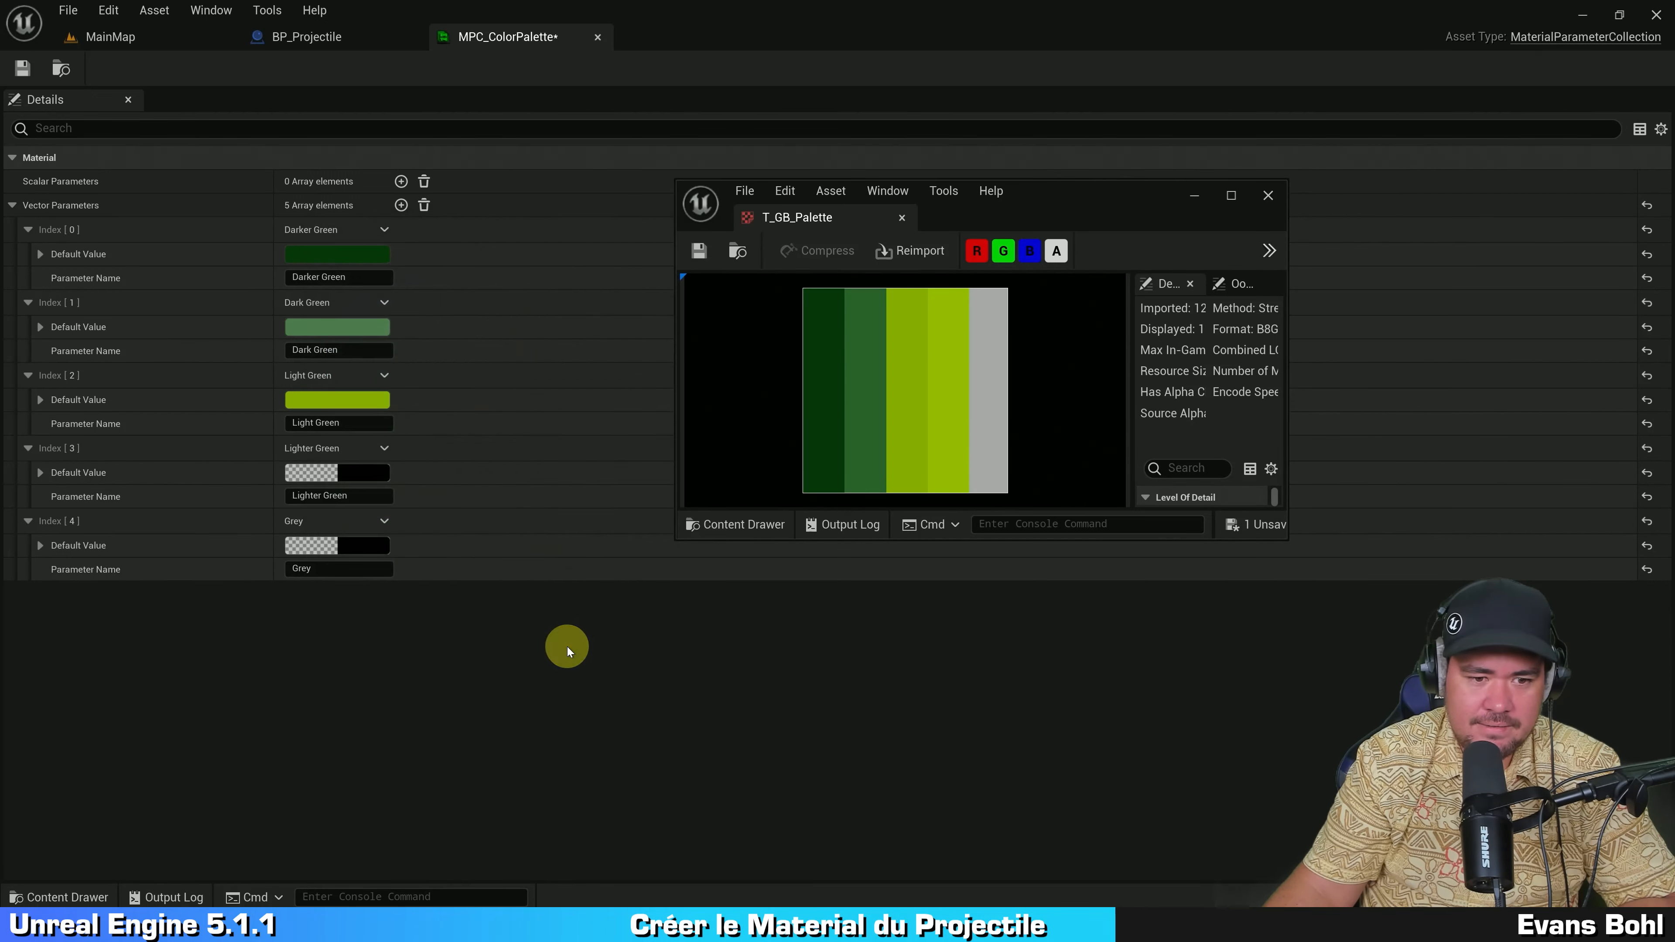
Step: Set Lighter Green's default value by sampling the palette's fourth stripe, and store it as the fourth saved swatch
{"action": "left_click", "coordinate": [361, 473]}
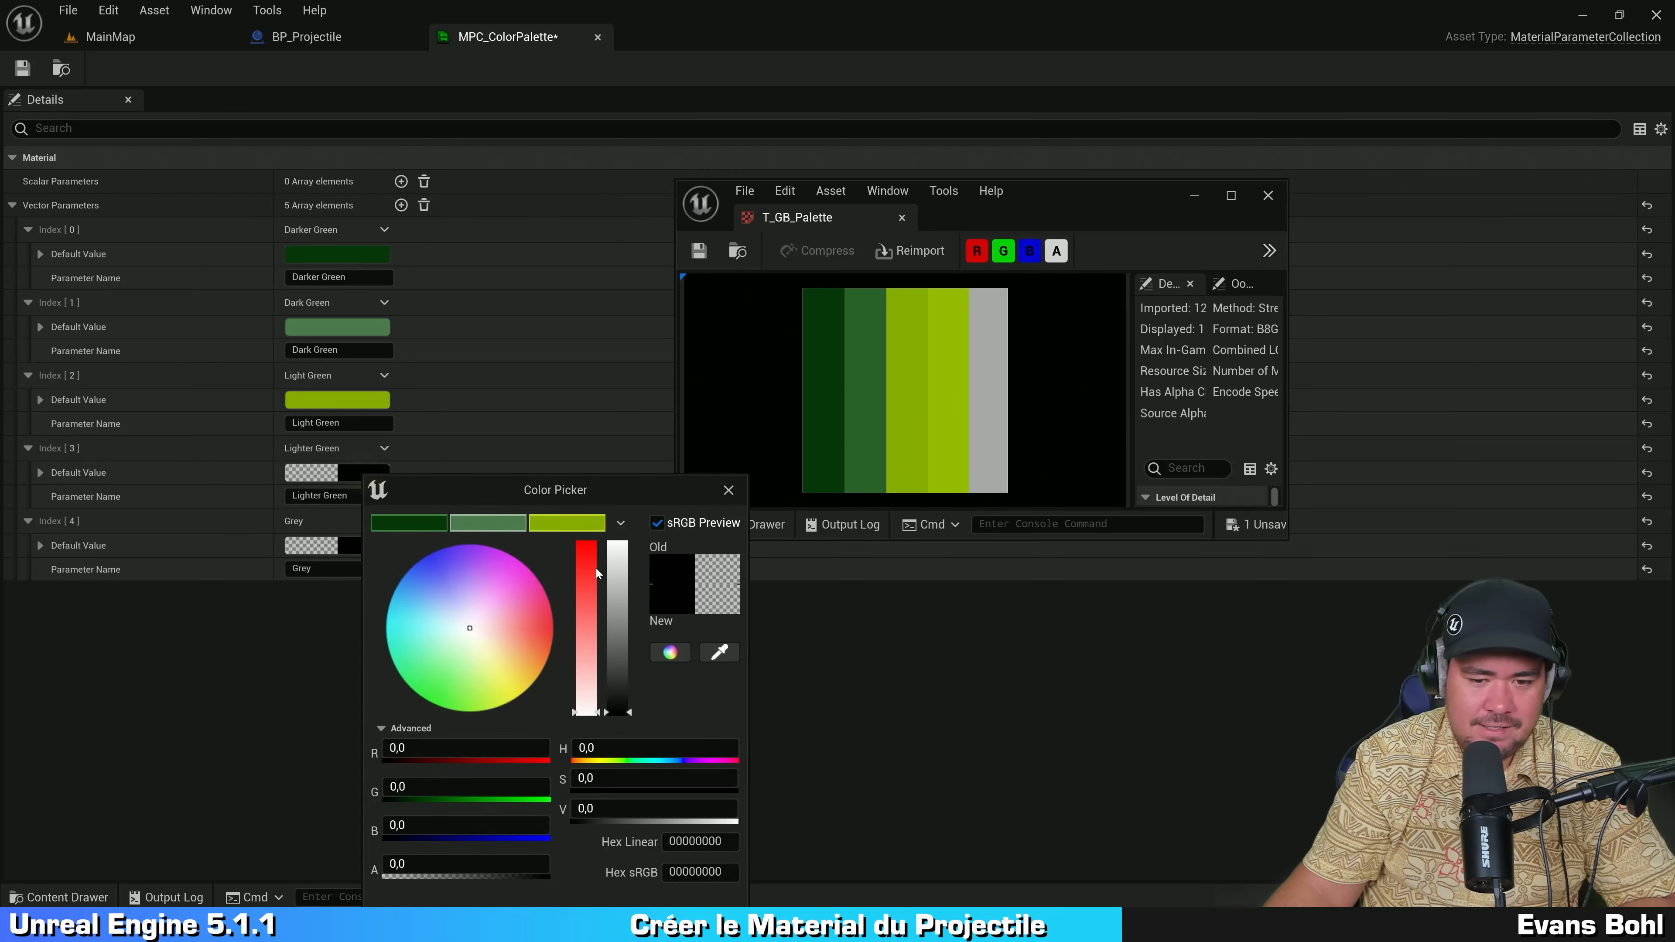
{"action": "left_click", "coordinate": [717, 650]}
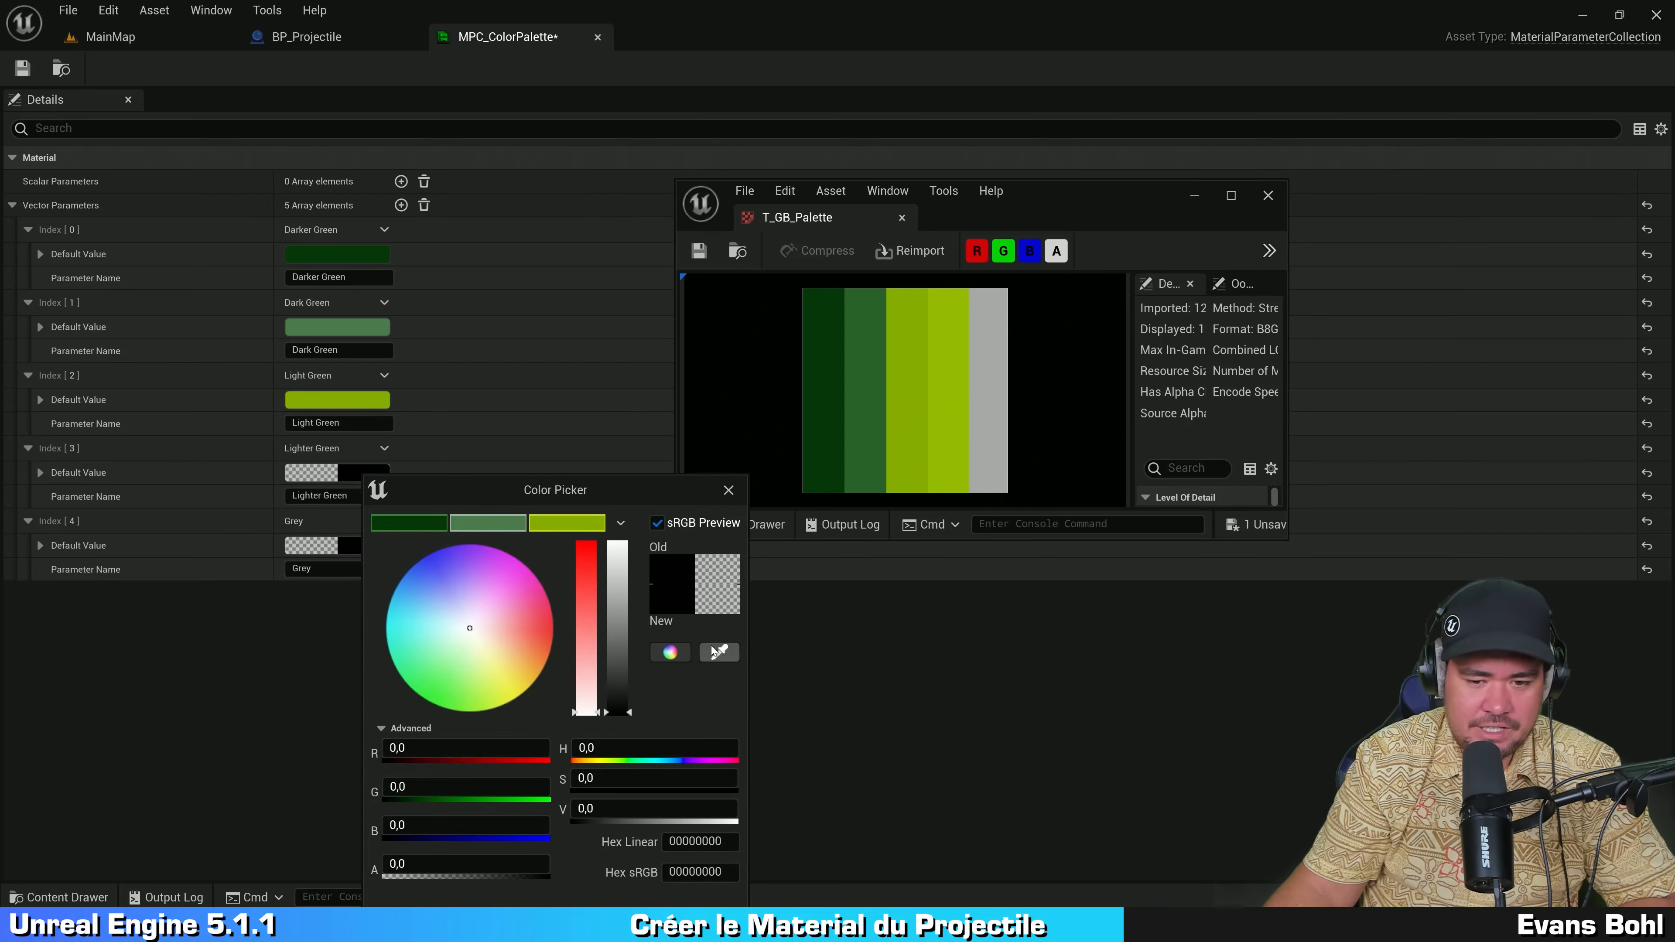
{"action": "left_click", "coordinate": [942, 428]}
{"action": "left_click_drag", "start_coordinate": [610, 495], "coordinate": [530, 316]}
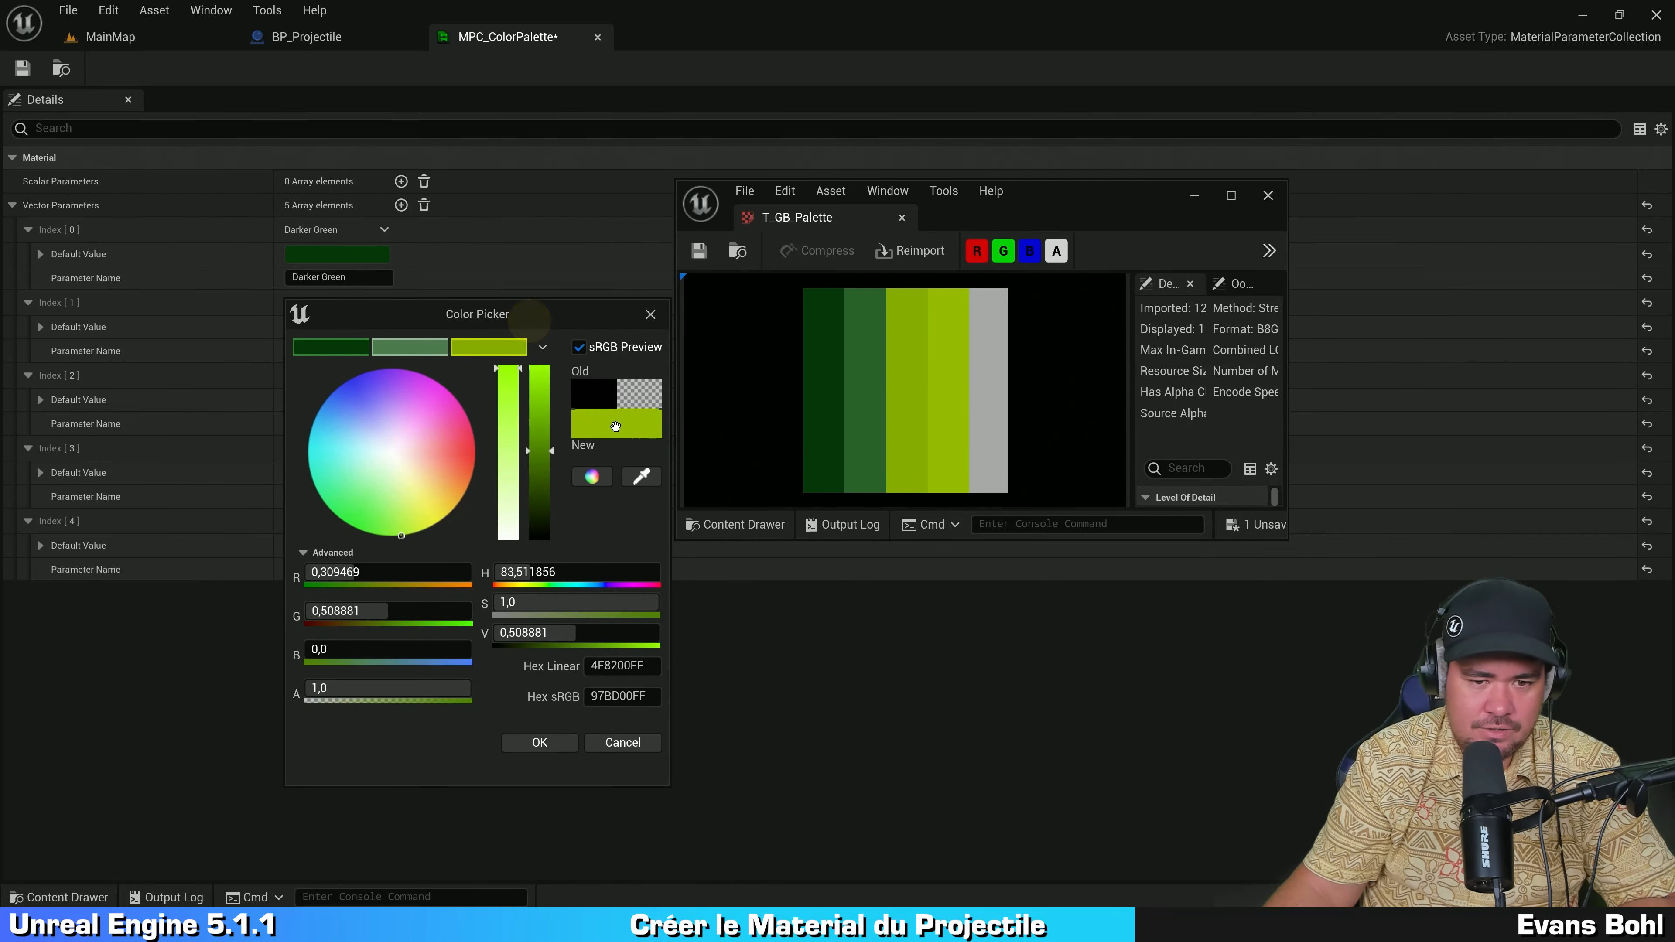
{"action": "left_click_drag", "start_coordinate": [615, 424], "coordinate": [515, 344]}
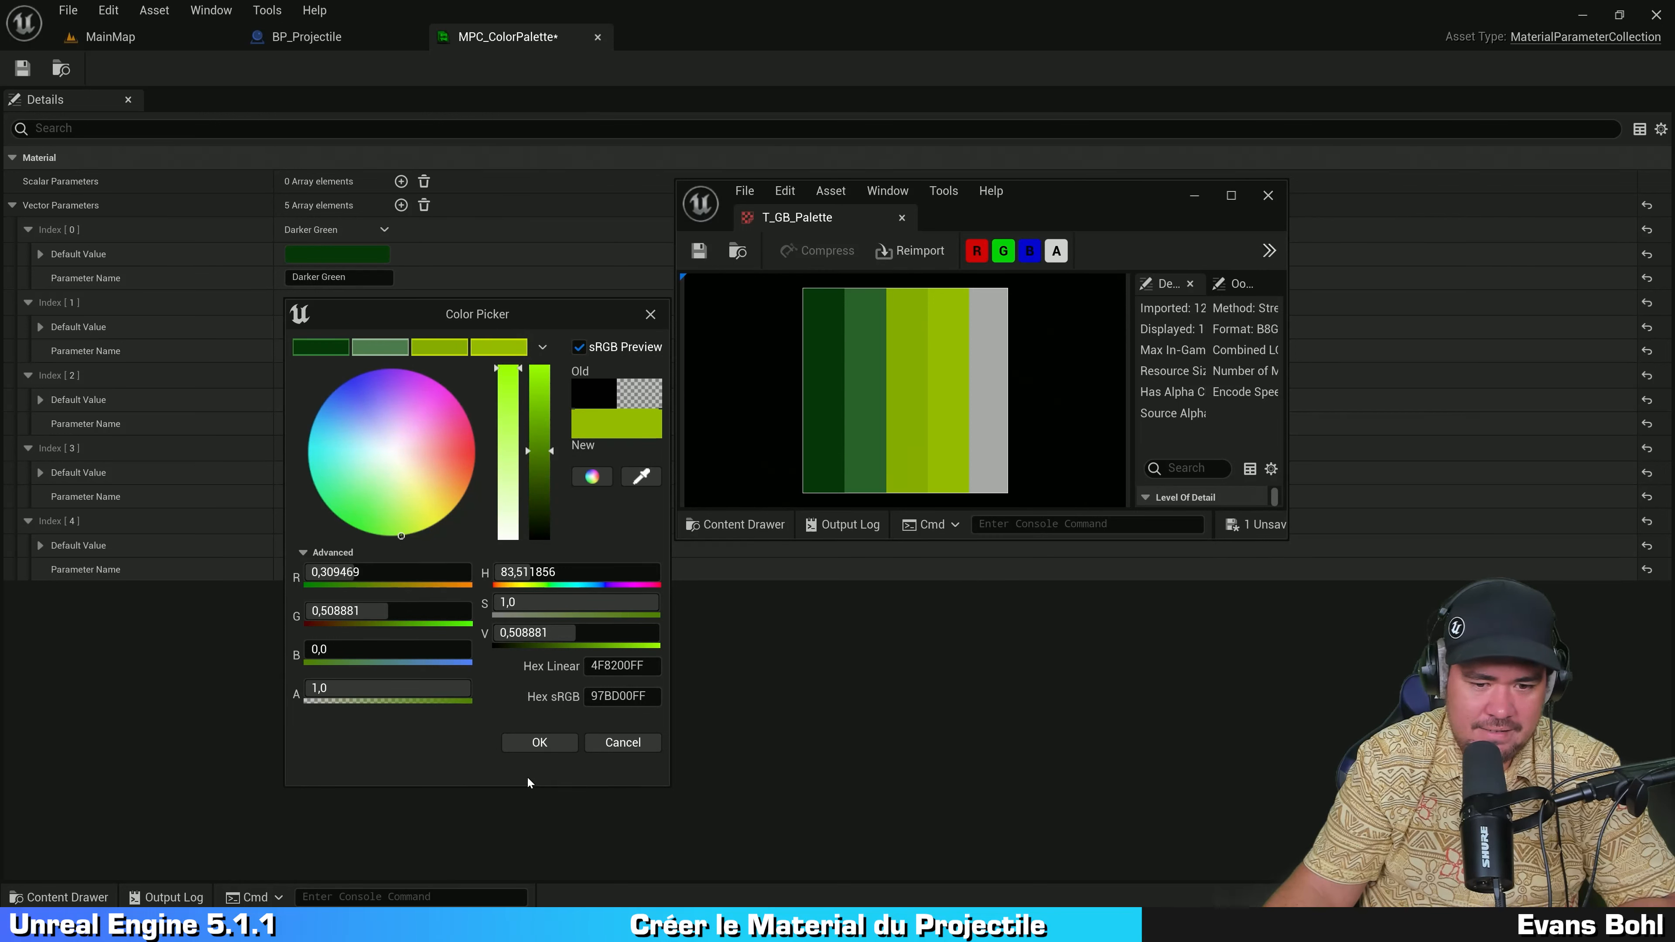
{"action": "left_click", "coordinate": [539, 744]}
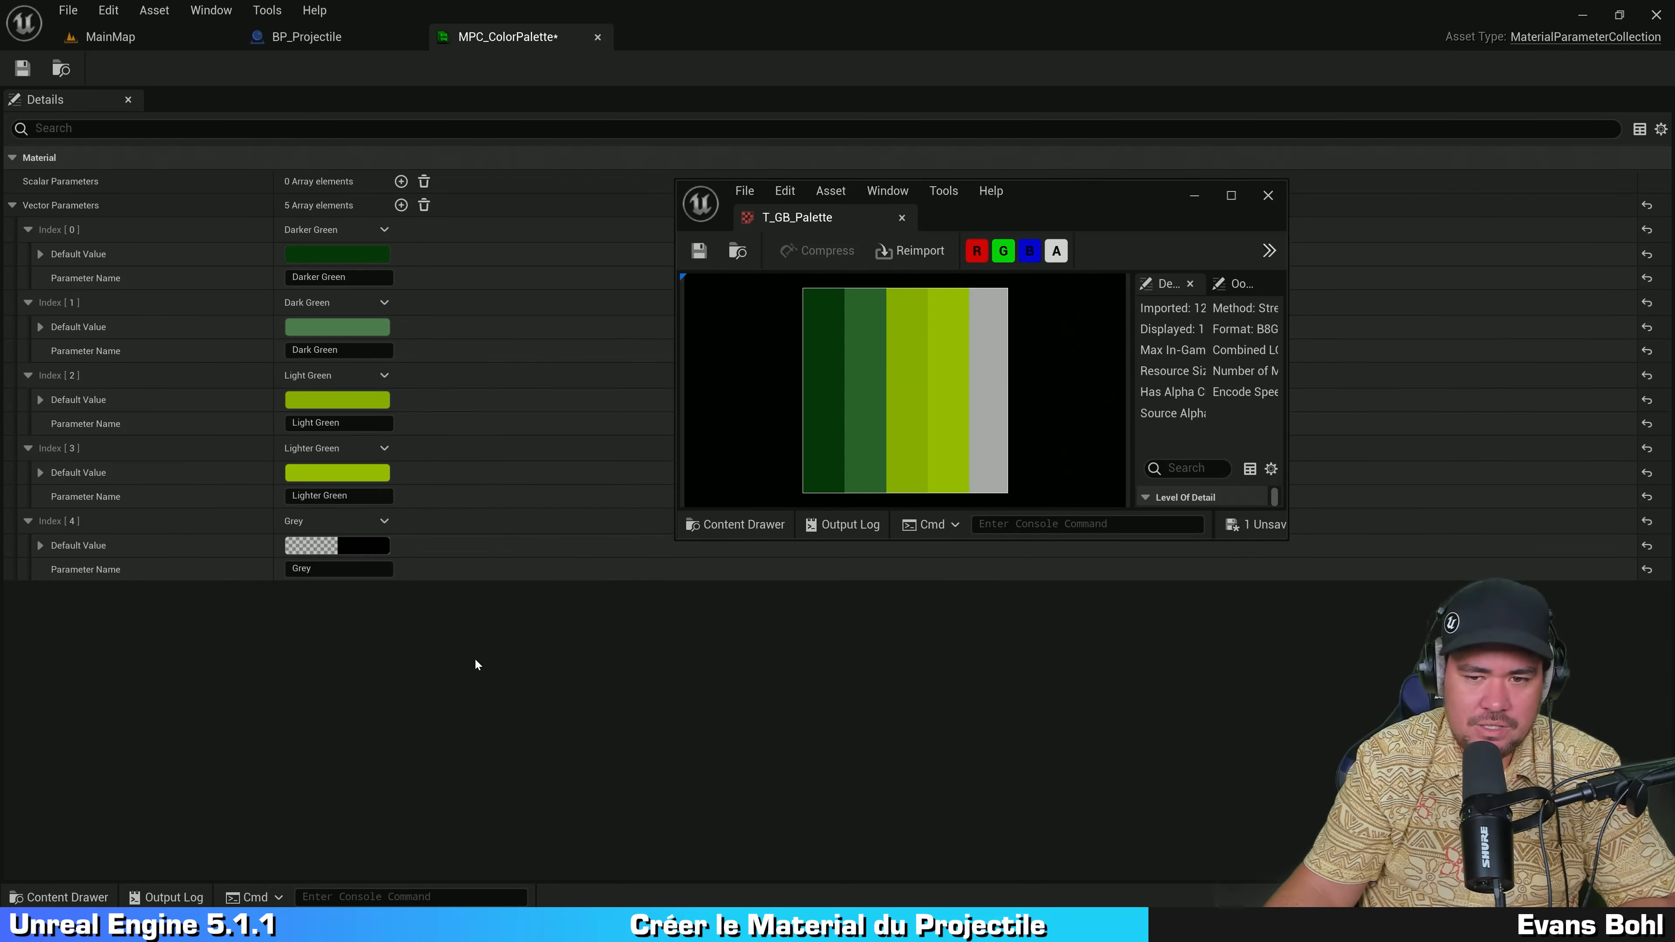
Step: Set Grey's default value by sampling the palette's grey stripe, and store it as the fifth saved swatch
{"action": "left_click", "coordinate": [367, 551]}
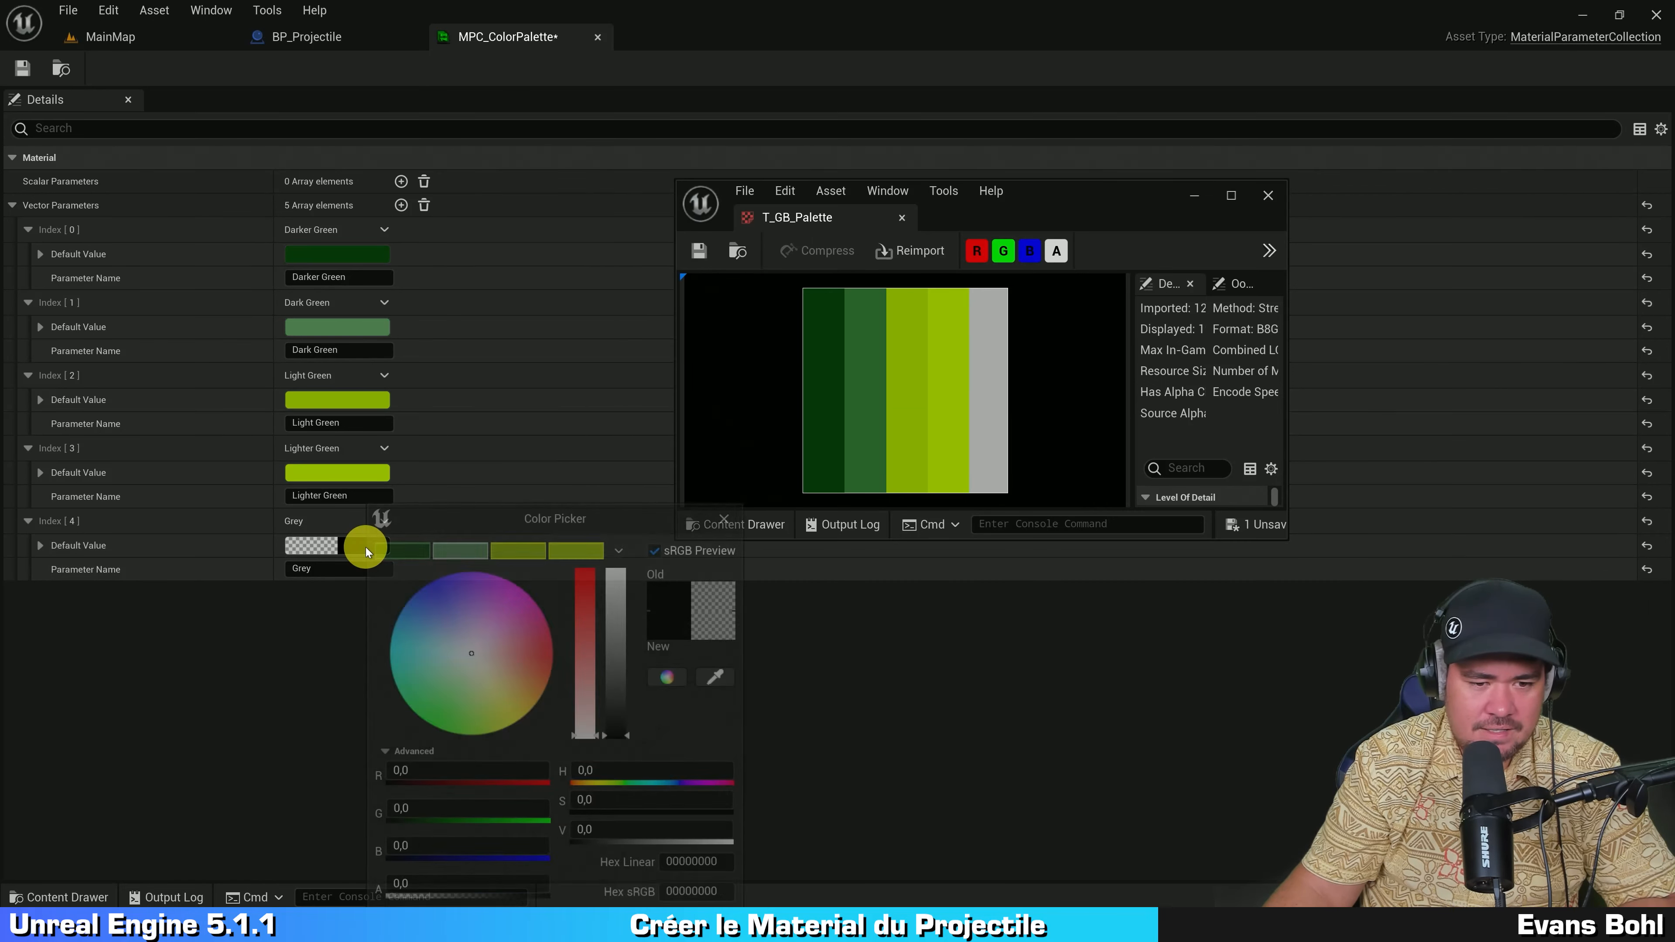
{"action": "left_click", "coordinate": [723, 679]}
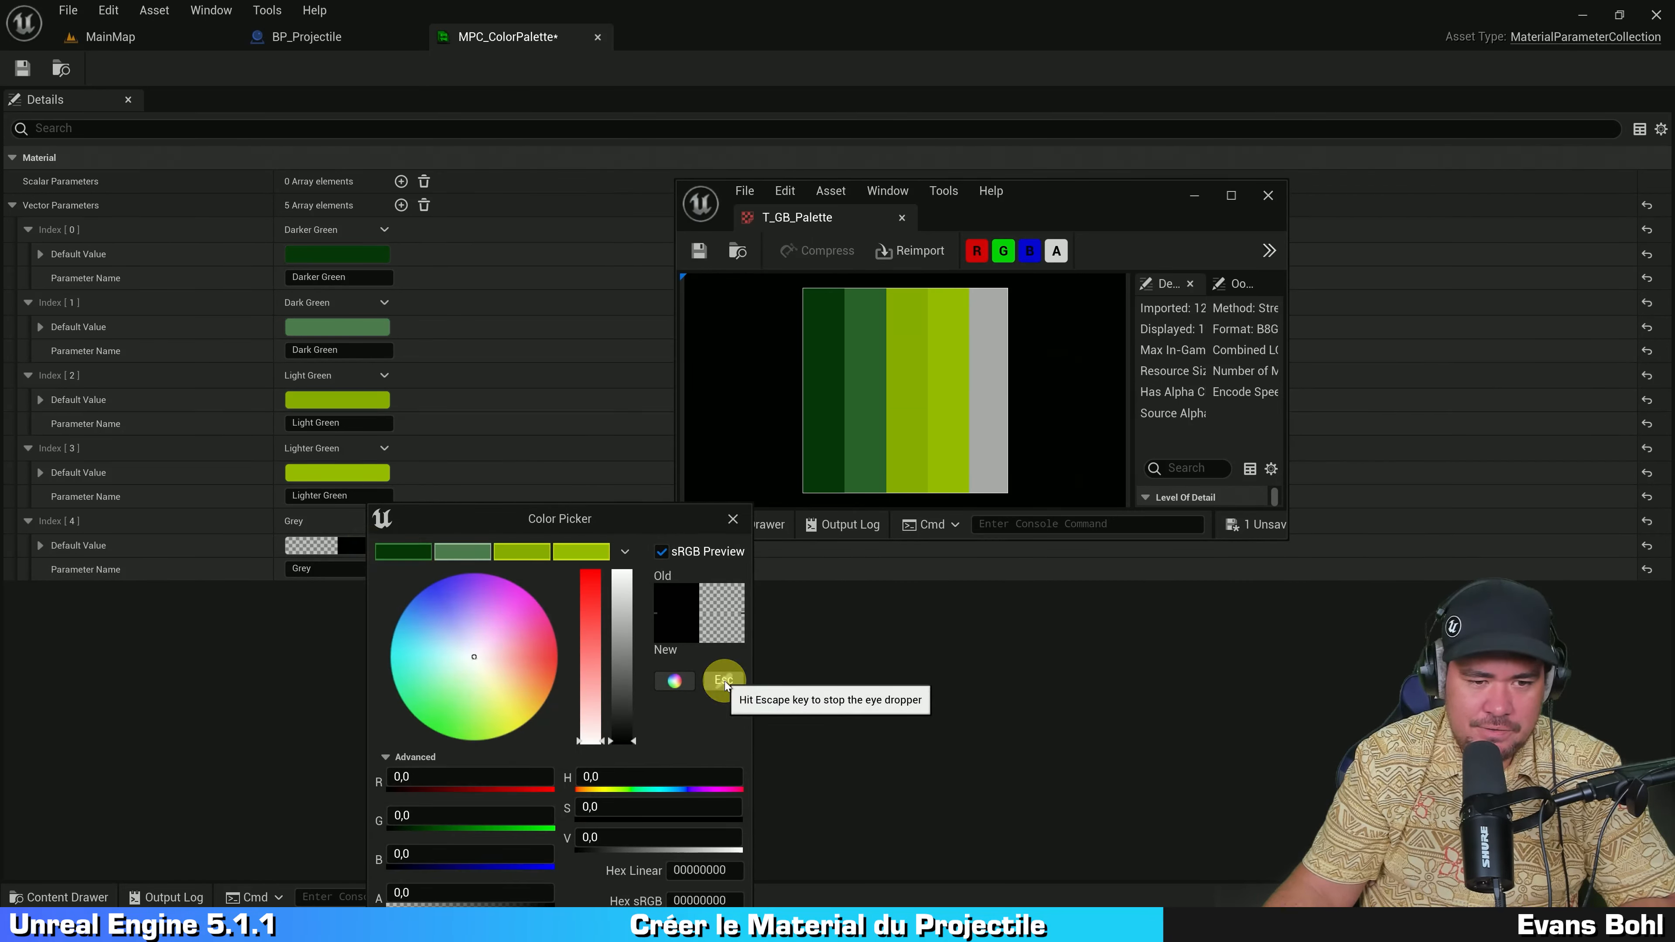
{"action": "left_click", "coordinate": [992, 356]}
{"action": "left_click_drag", "start_coordinate": [594, 522], "coordinate": [486, 305]}
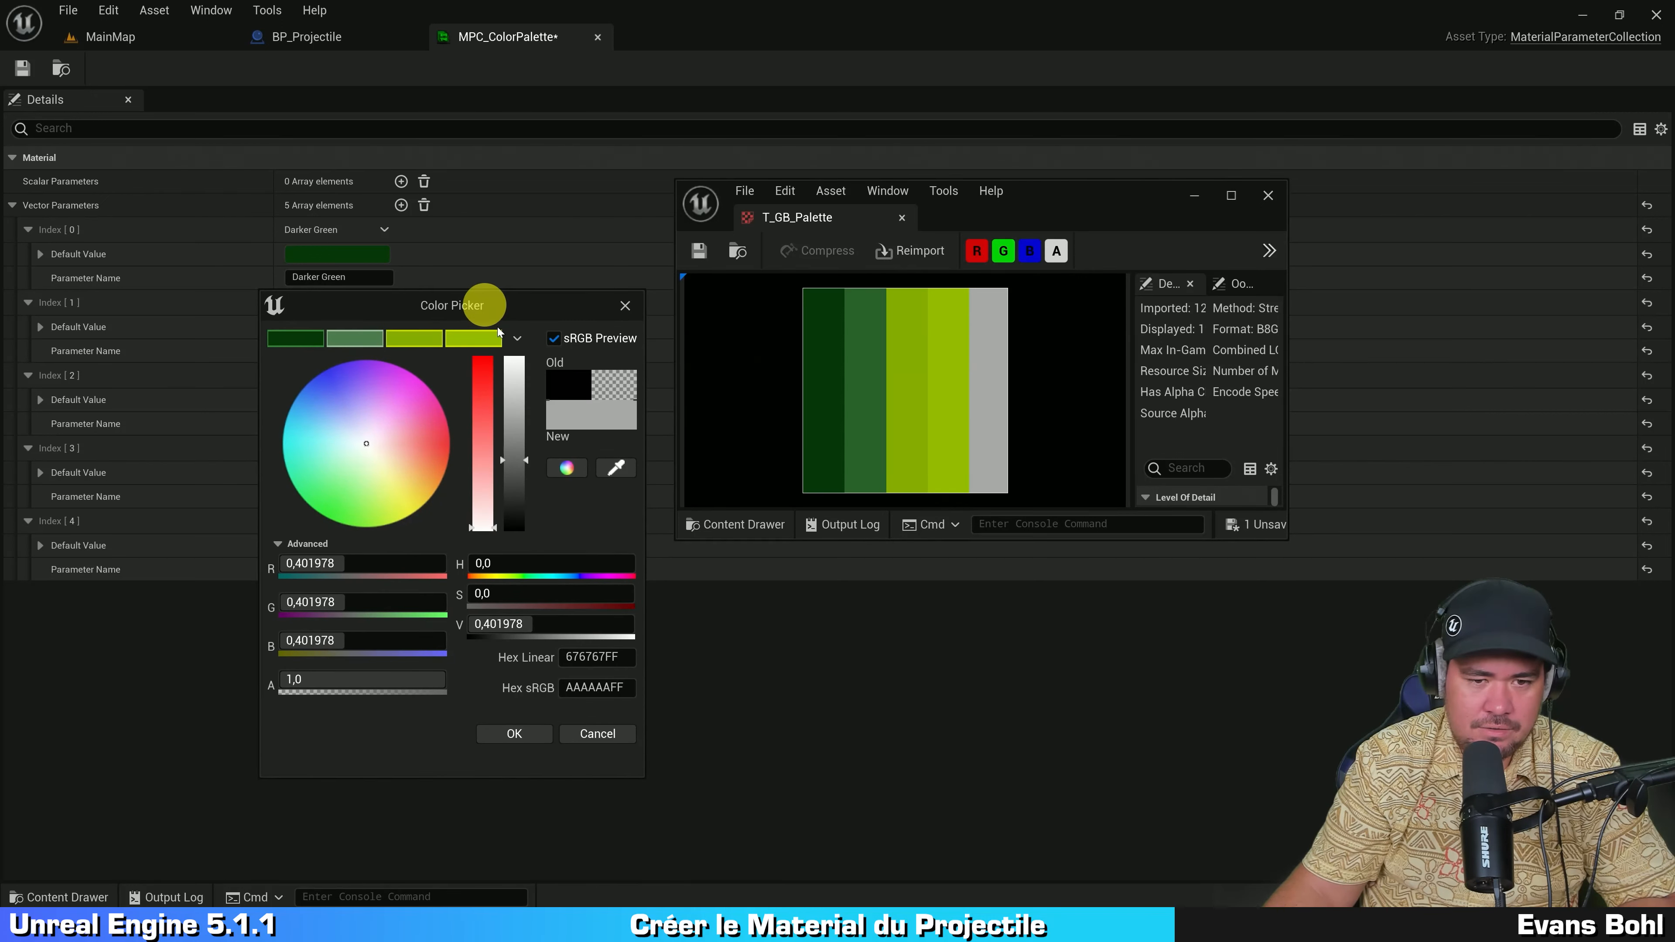
{"action": "left_click_drag", "start_coordinate": [597, 412], "coordinate": [494, 333]}
{"action": "left_click", "coordinate": [515, 733]}
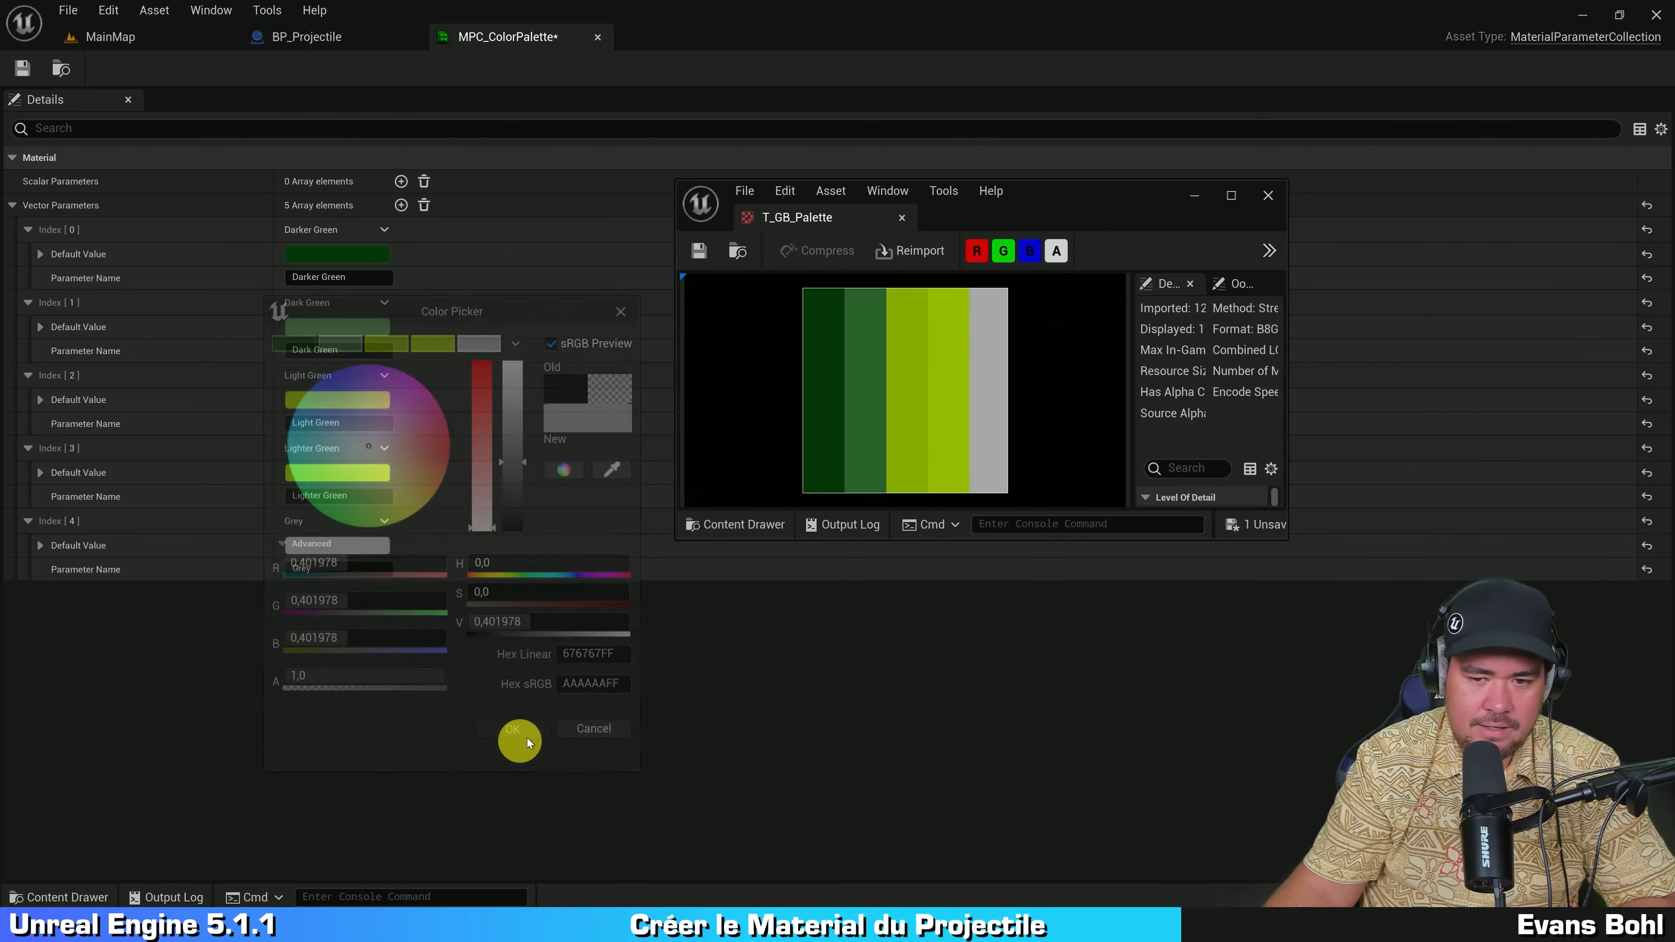
Step: Close the T_GB_Palette texture window and save the MPC_ColorPalette collection
{"action": "left_click", "coordinate": [1267, 197]}
{"action": "key", "text": "ctrl+s"}
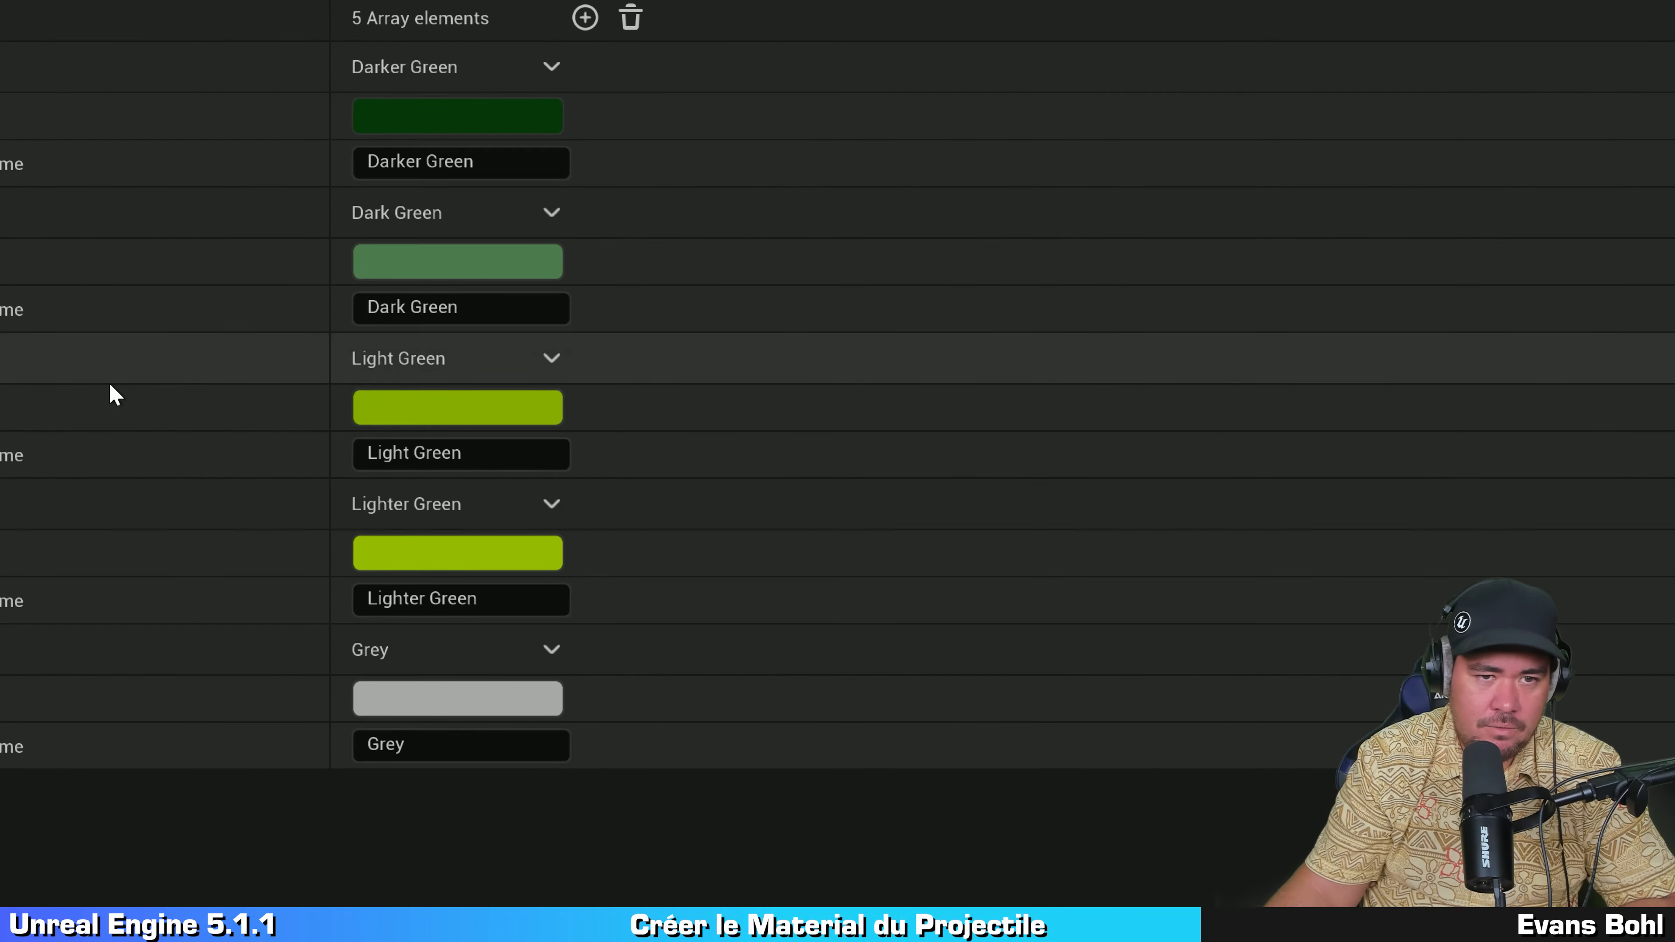
{"action": "left_click", "coordinate": [218, 330]}
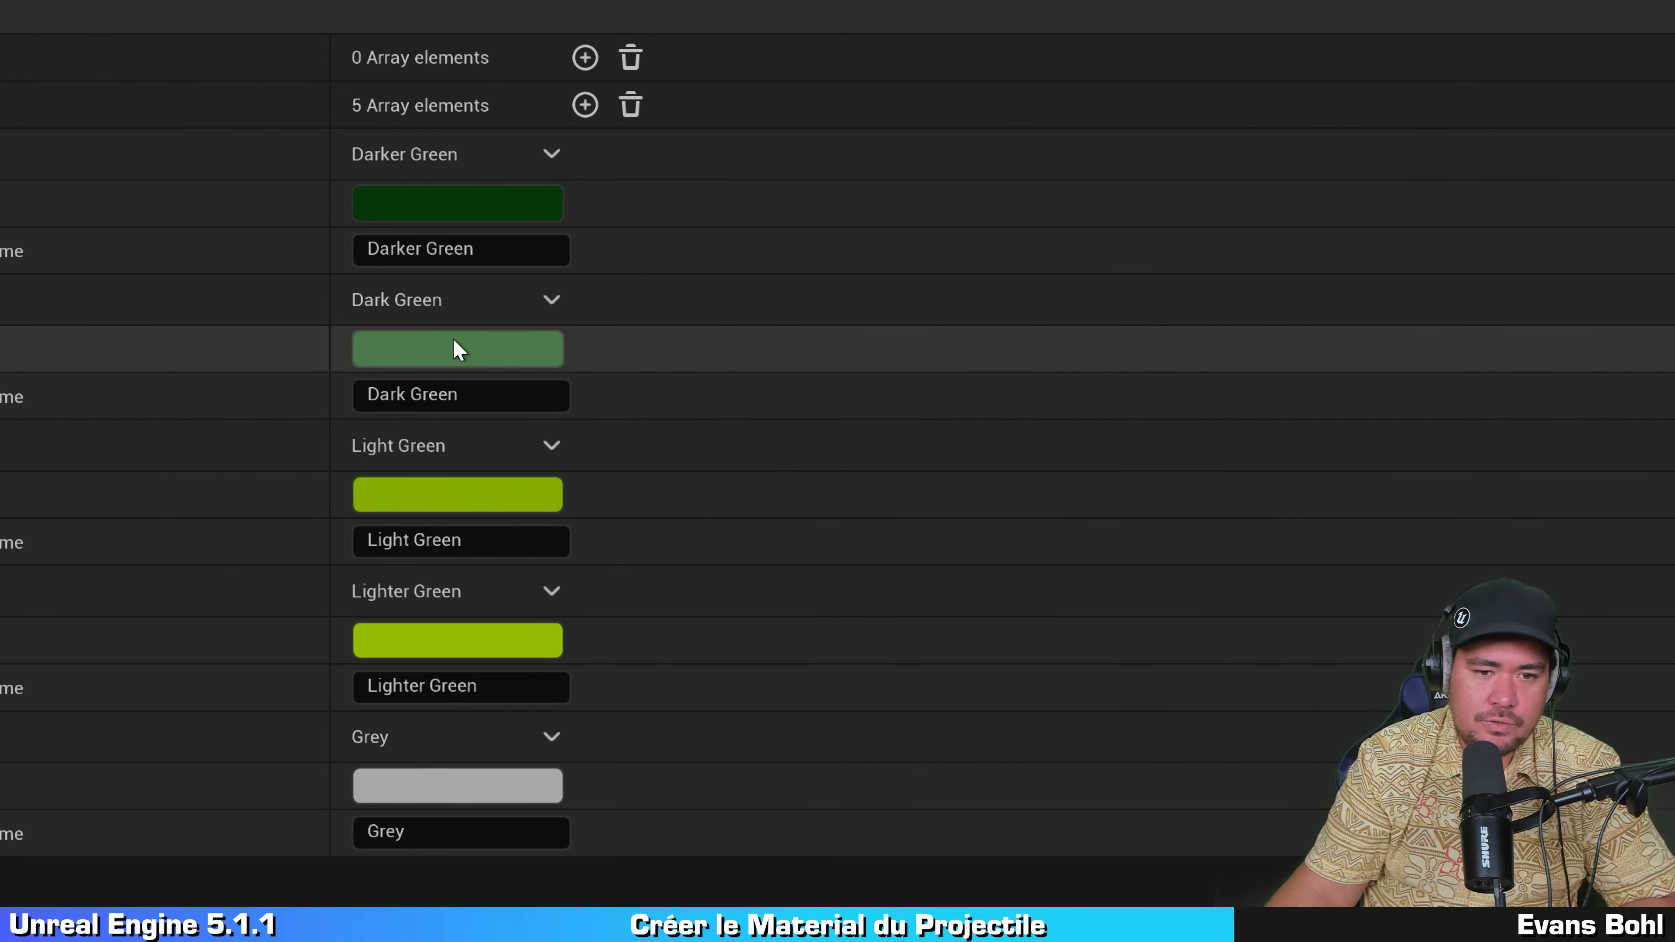
Step: Try a purple default value for the Dark Green parameter and discard the change
{"action": "left_click", "coordinate": [437, 348]}
{"action": "left_click_drag", "start_coordinate": [694, 697], "coordinate": [813, 394]}
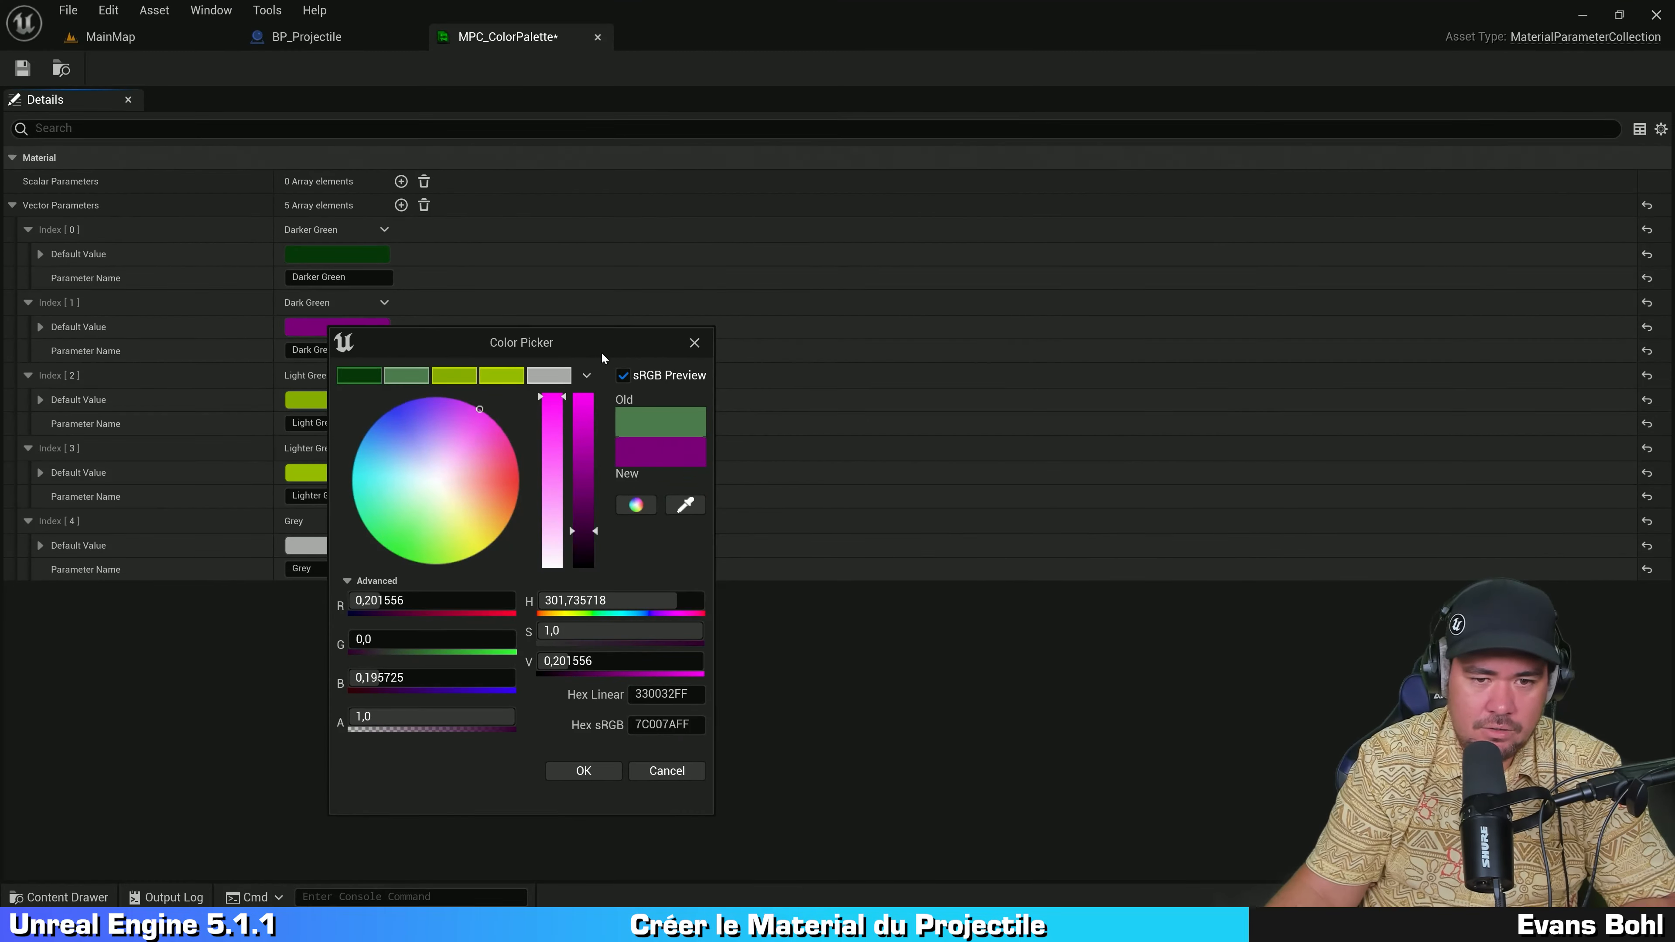
{"action": "left_click_drag", "start_coordinate": [648, 405], "coordinate": [915, 112]}
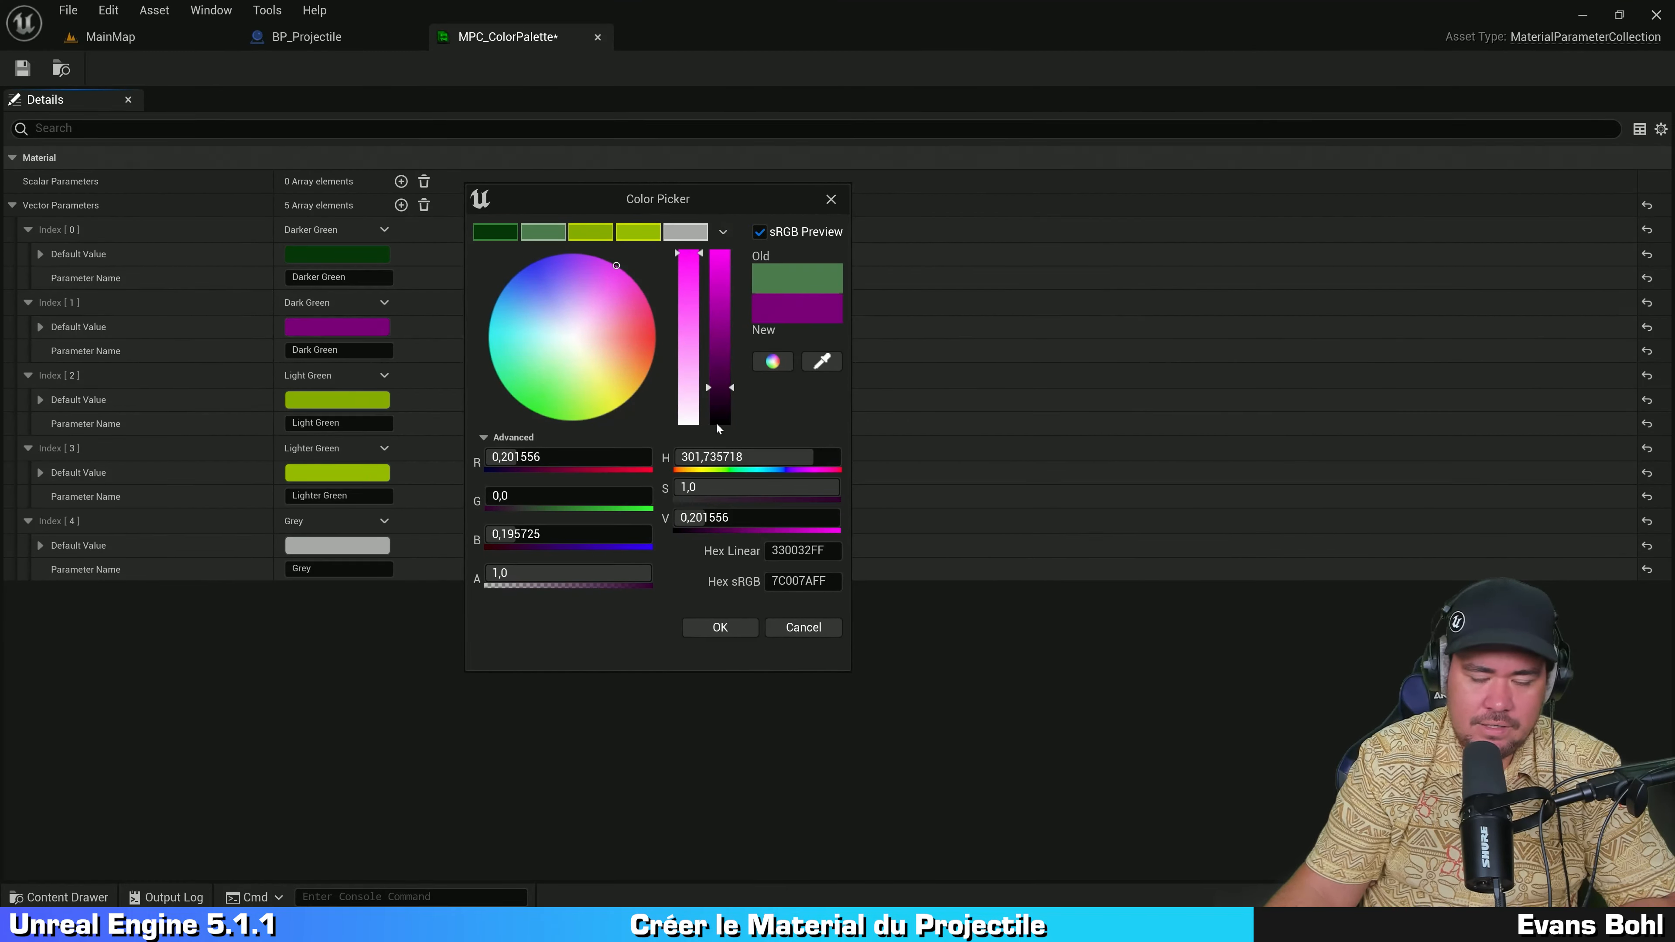
{"action": "left_click", "coordinate": [784, 628]}
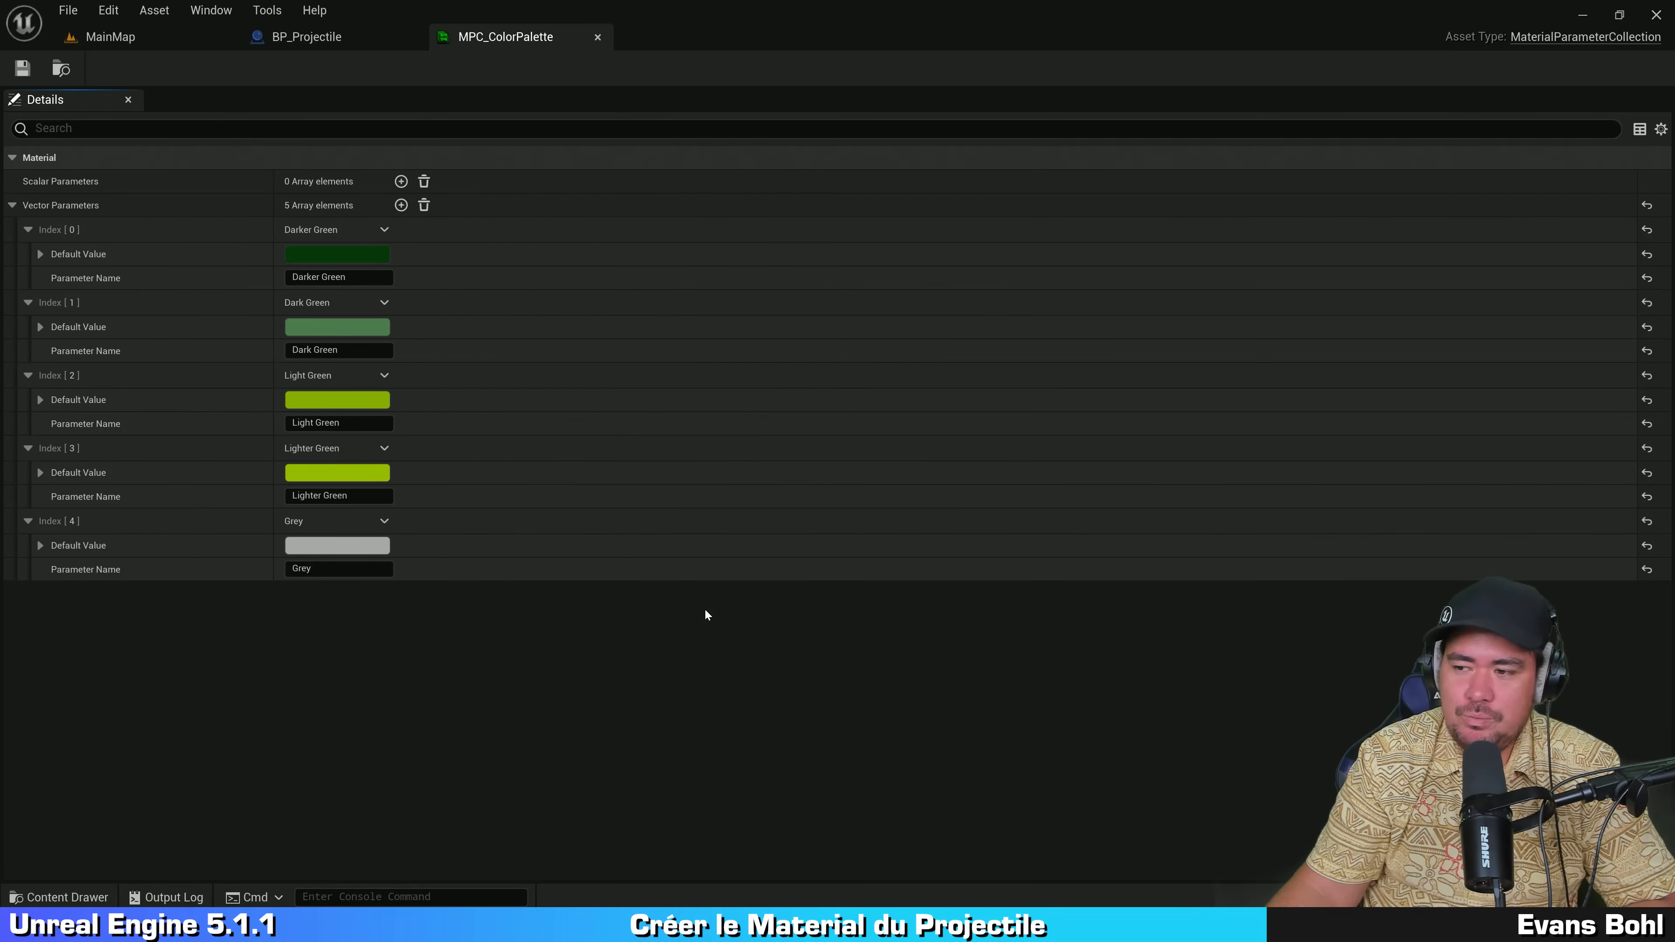
Step: Close the MPC_ColorPalette collection and return to the BP_Projectile blueprint
{"action": "left_click", "coordinate": [701, 611]}
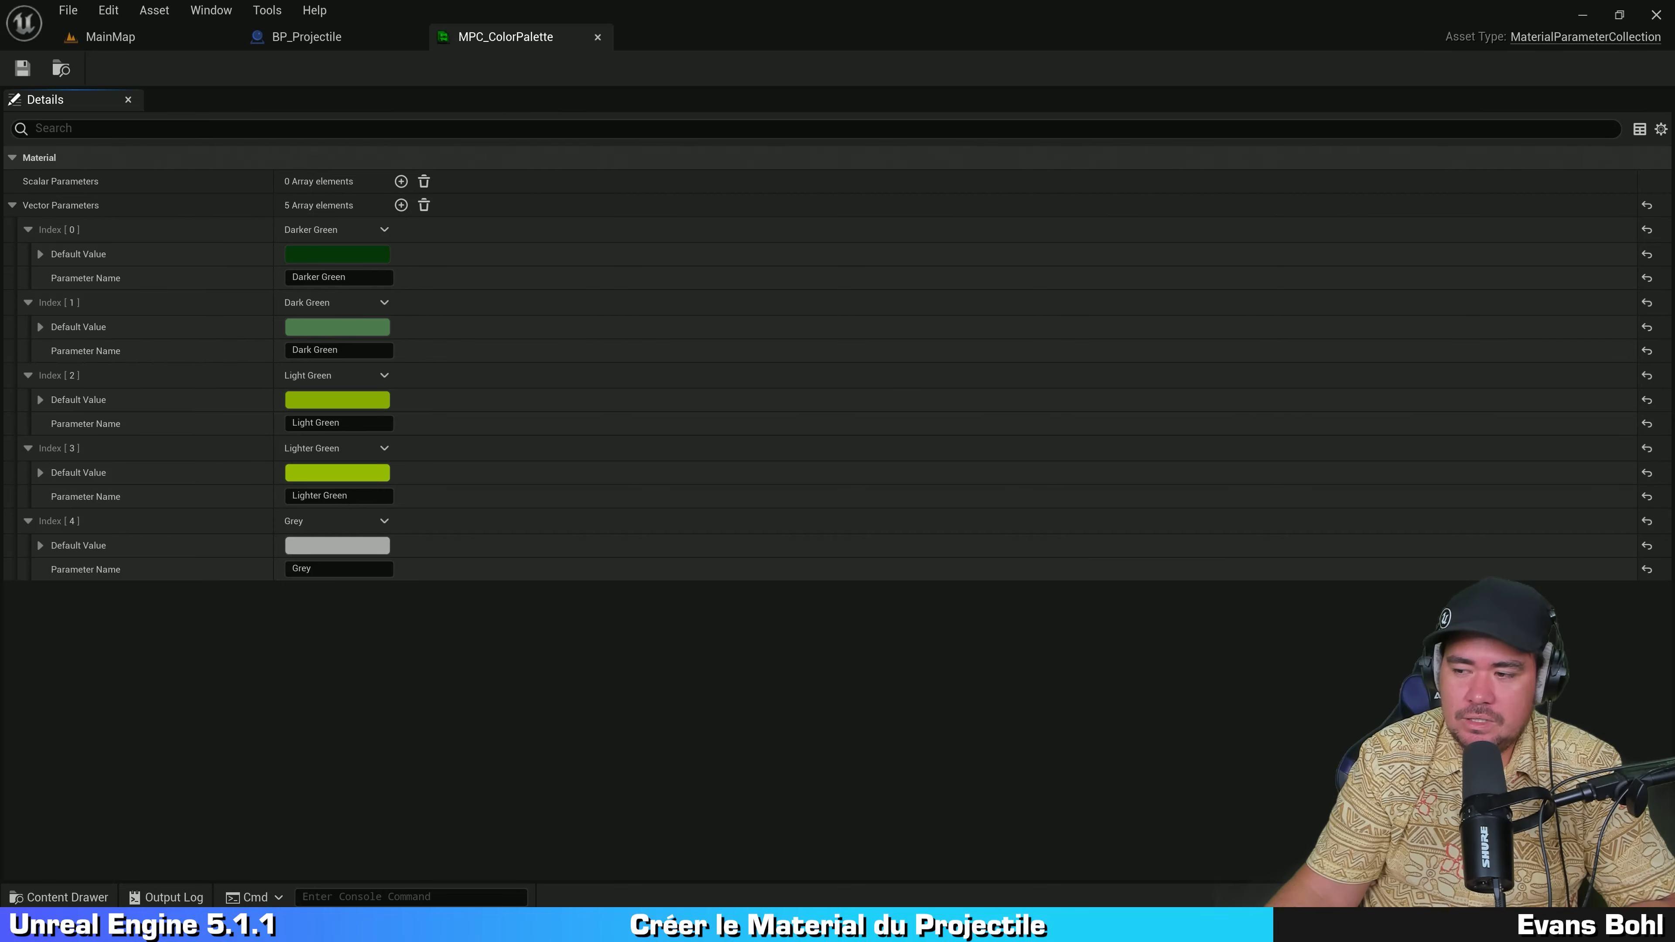
{"action": "left_click", "coordinate": [710, 683]}
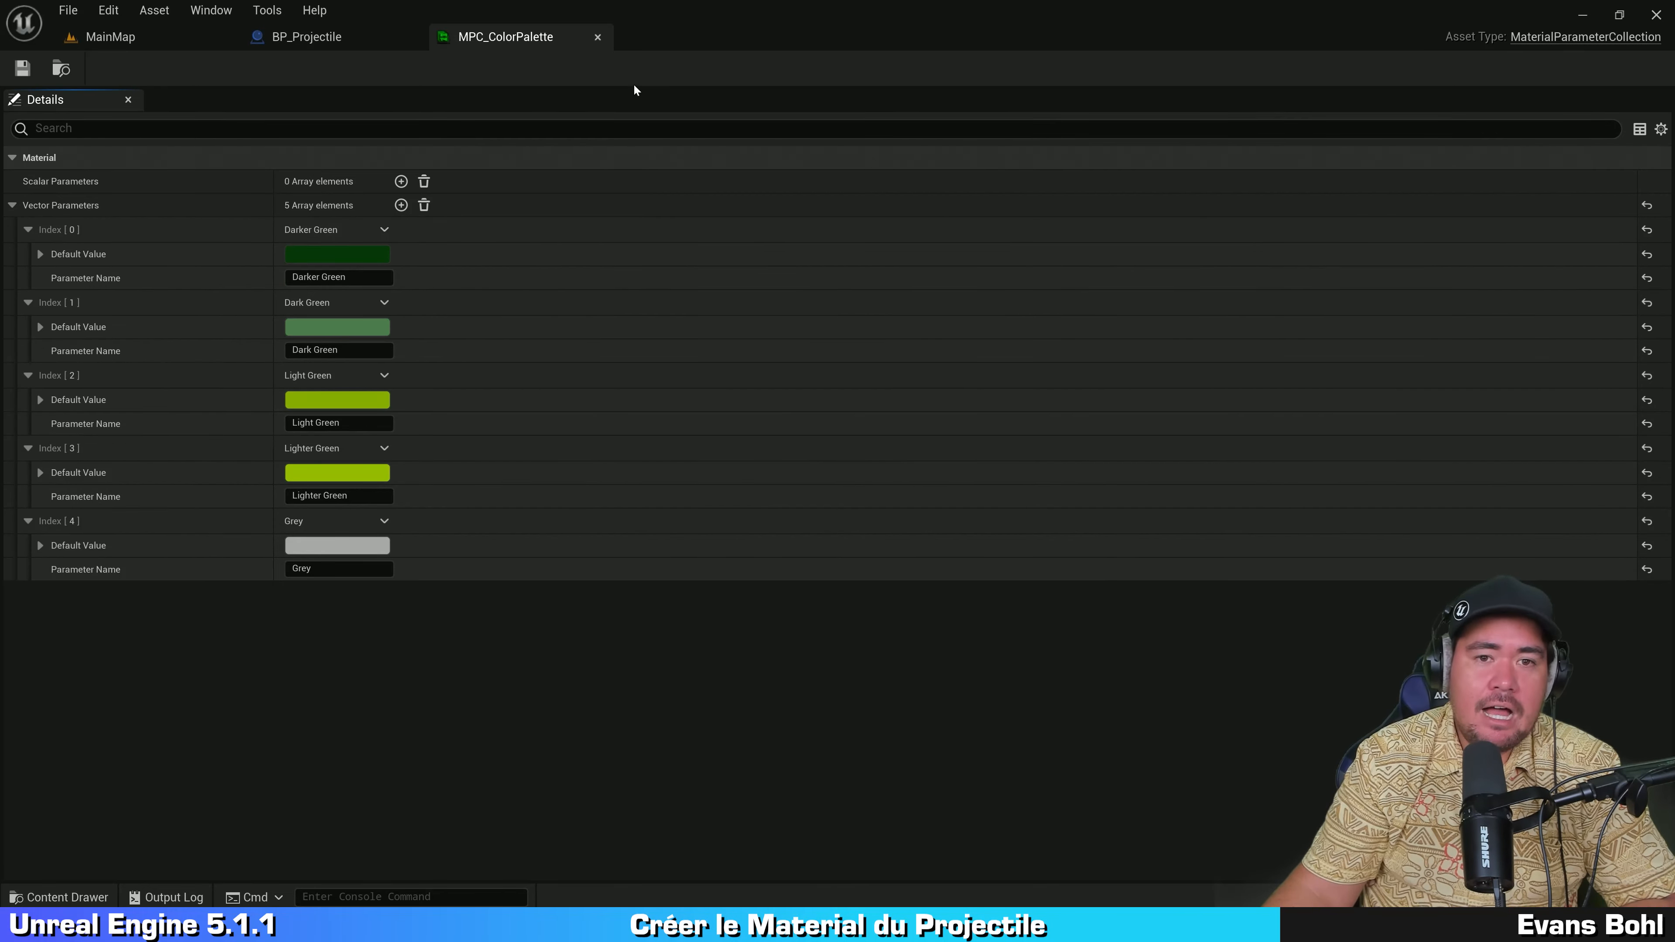
{"action": "left_click", "coordinate": [599, 37]}
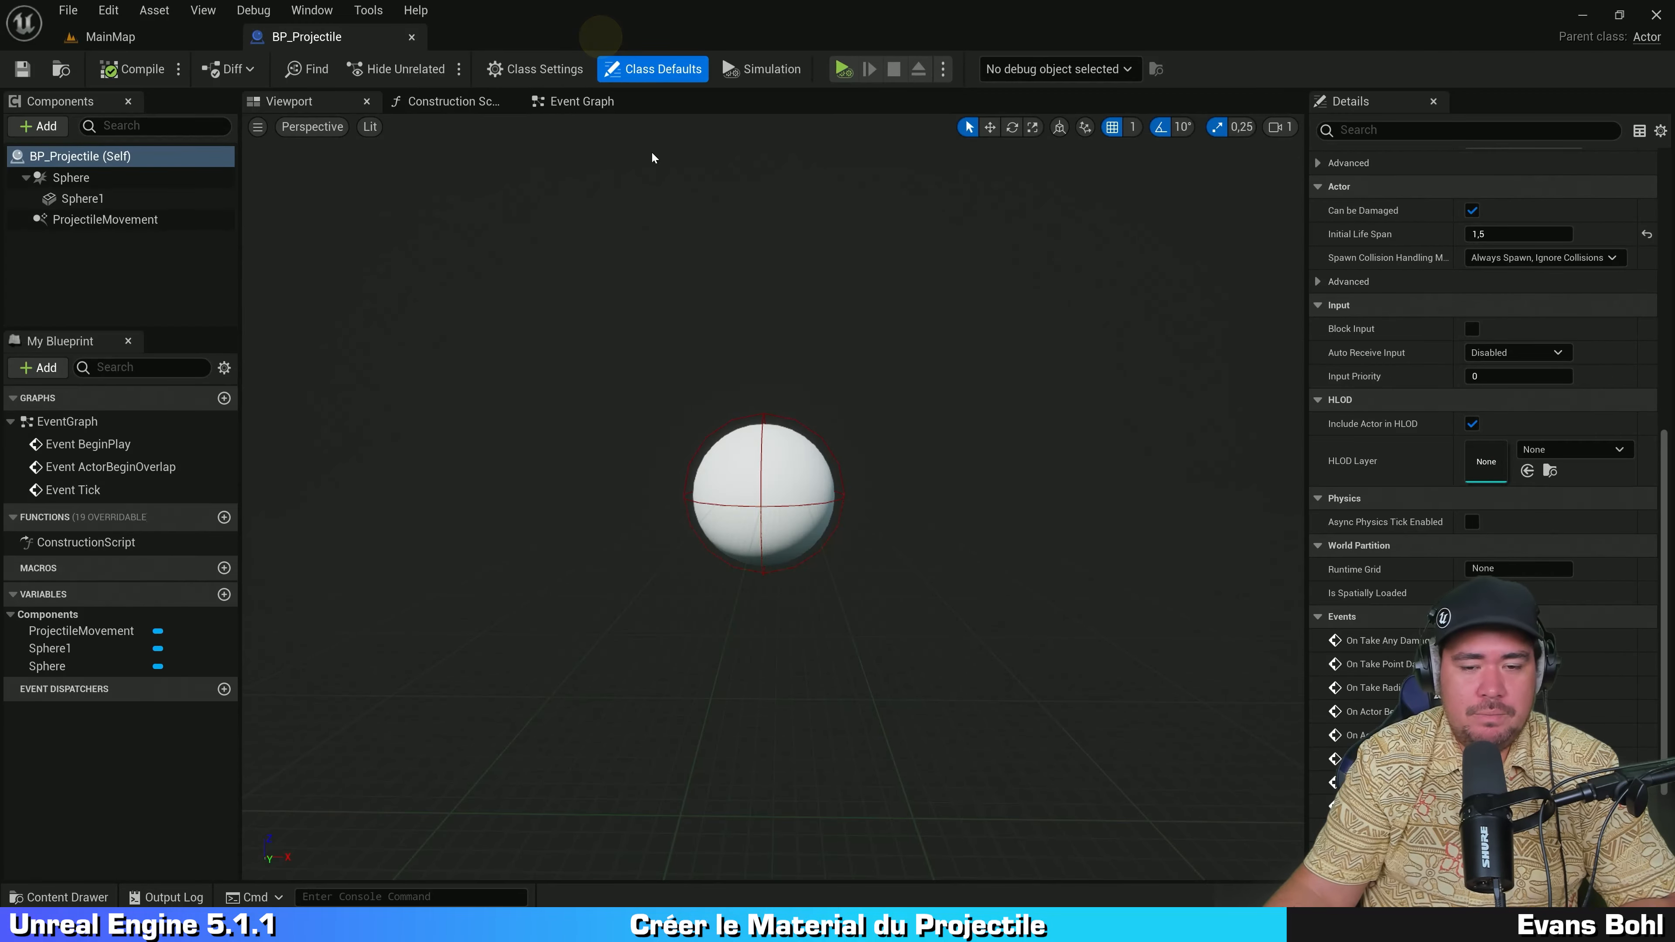
Step: Create a new material named M_LighterGreen in the MaterialLibrary folder
{"action": "key", "text": "ctrl+space"}
{"action": "left_click", "coordinate": [557, 581]}
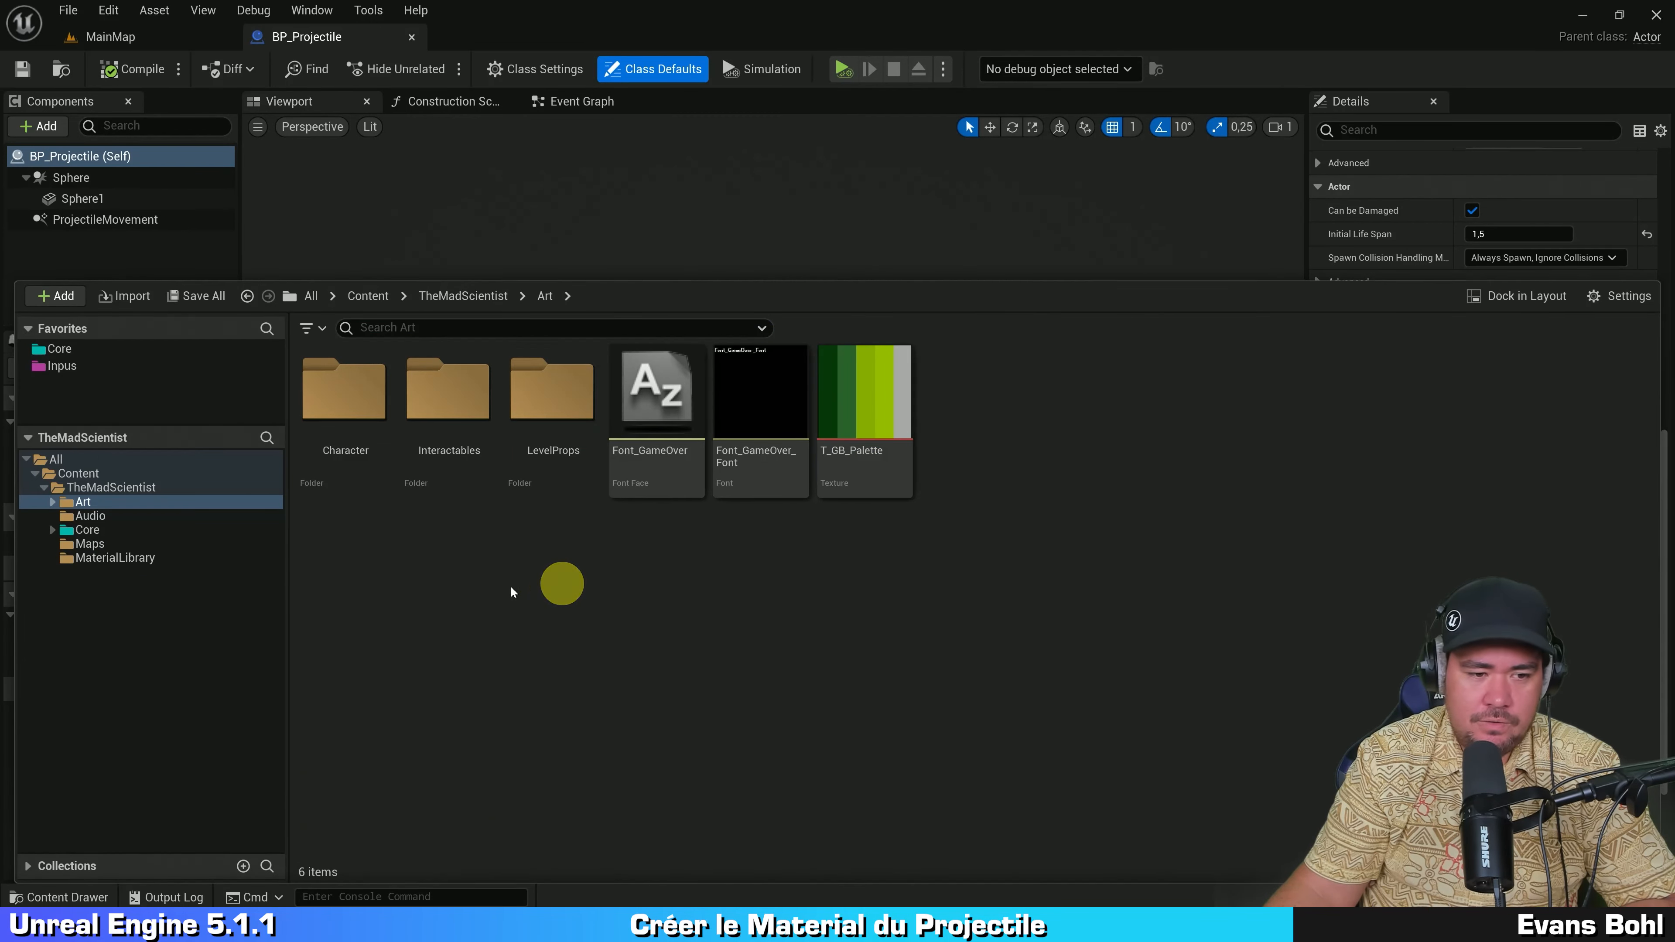
{"action": "left_click", "coordinate": [111, 558]}
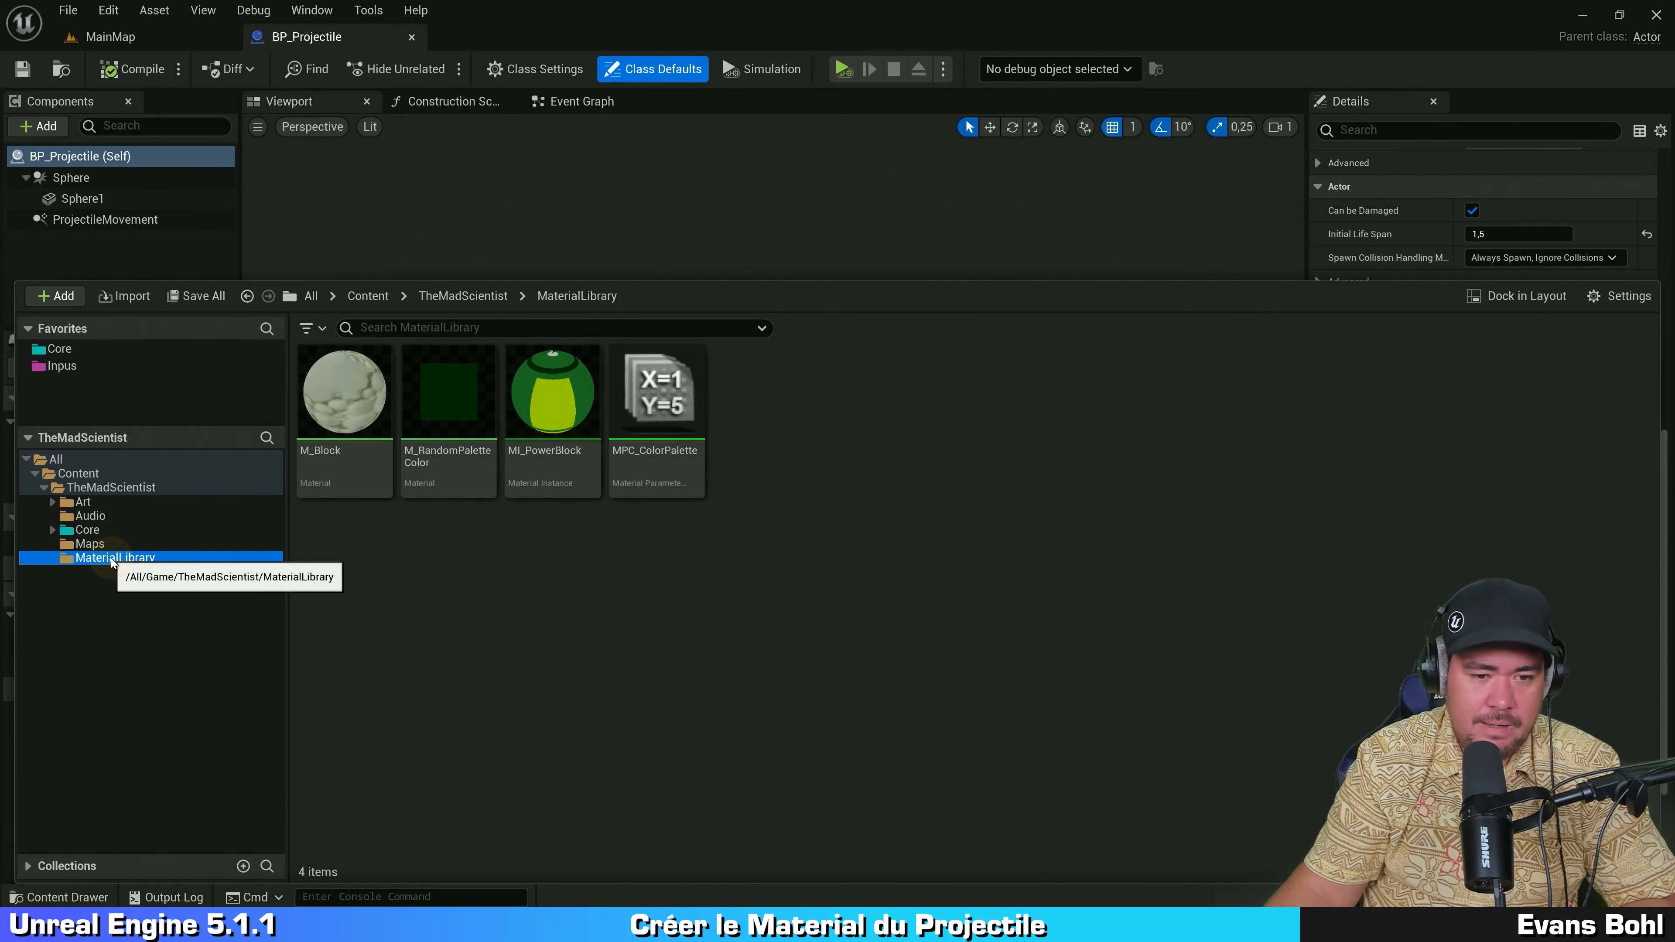
{"action": "left_click", "coordinate": [386, 559]}
{"action": "right_click", "coordinate": [388, 551]}
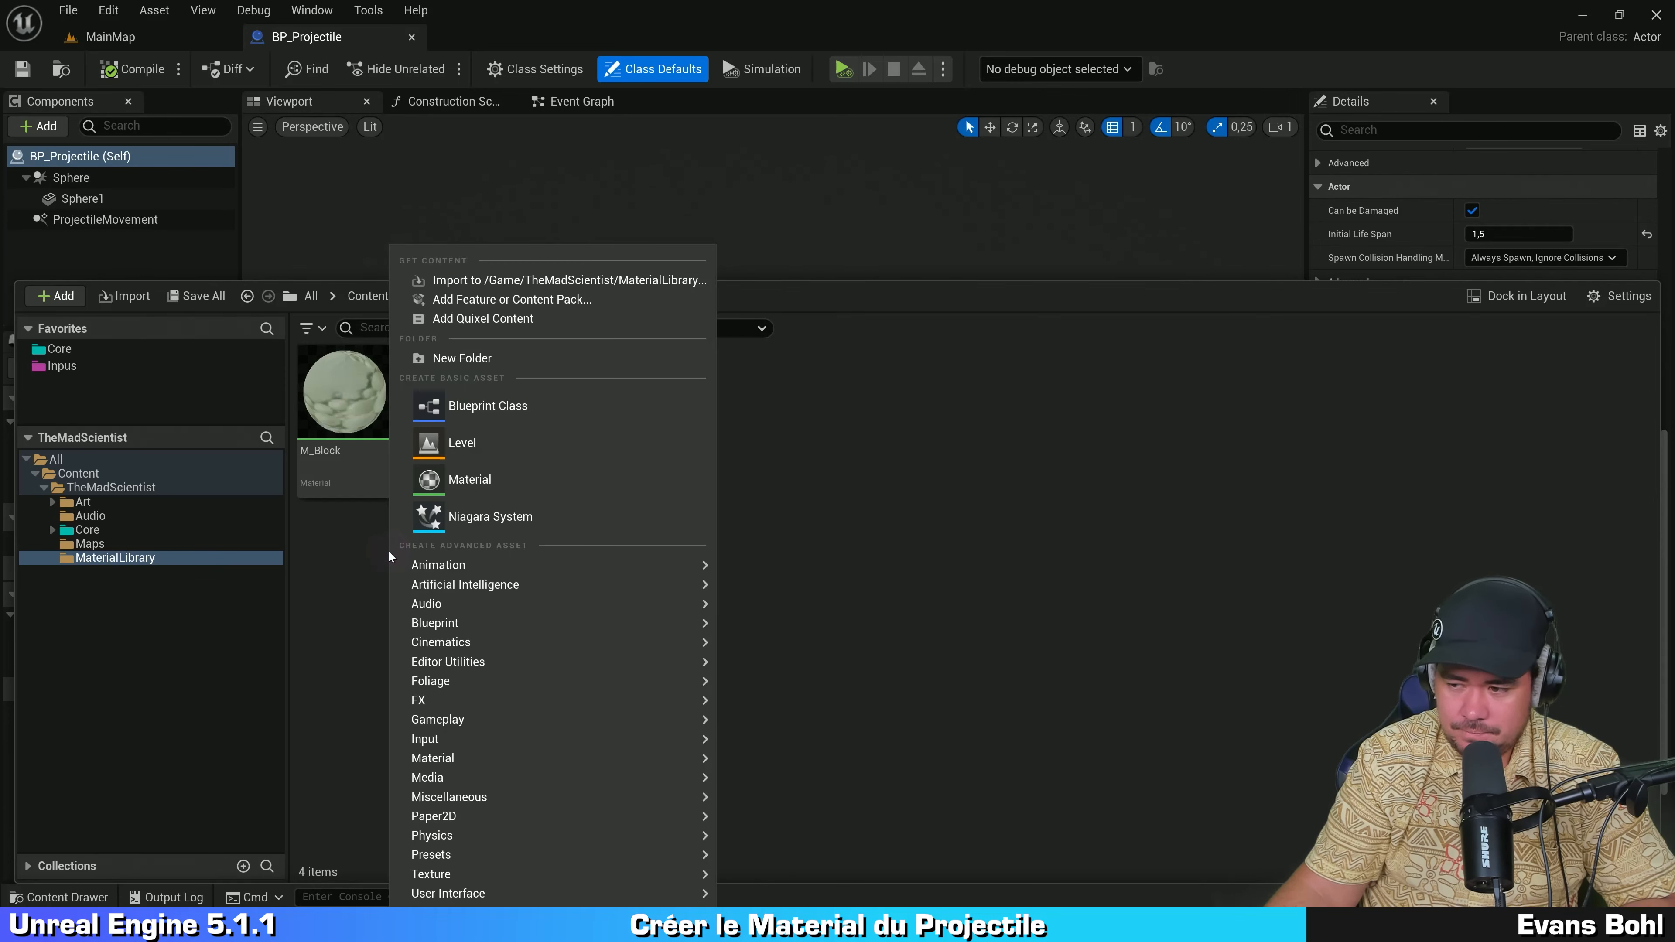
{"action": "left_click", "coordinate": [584, 478]}
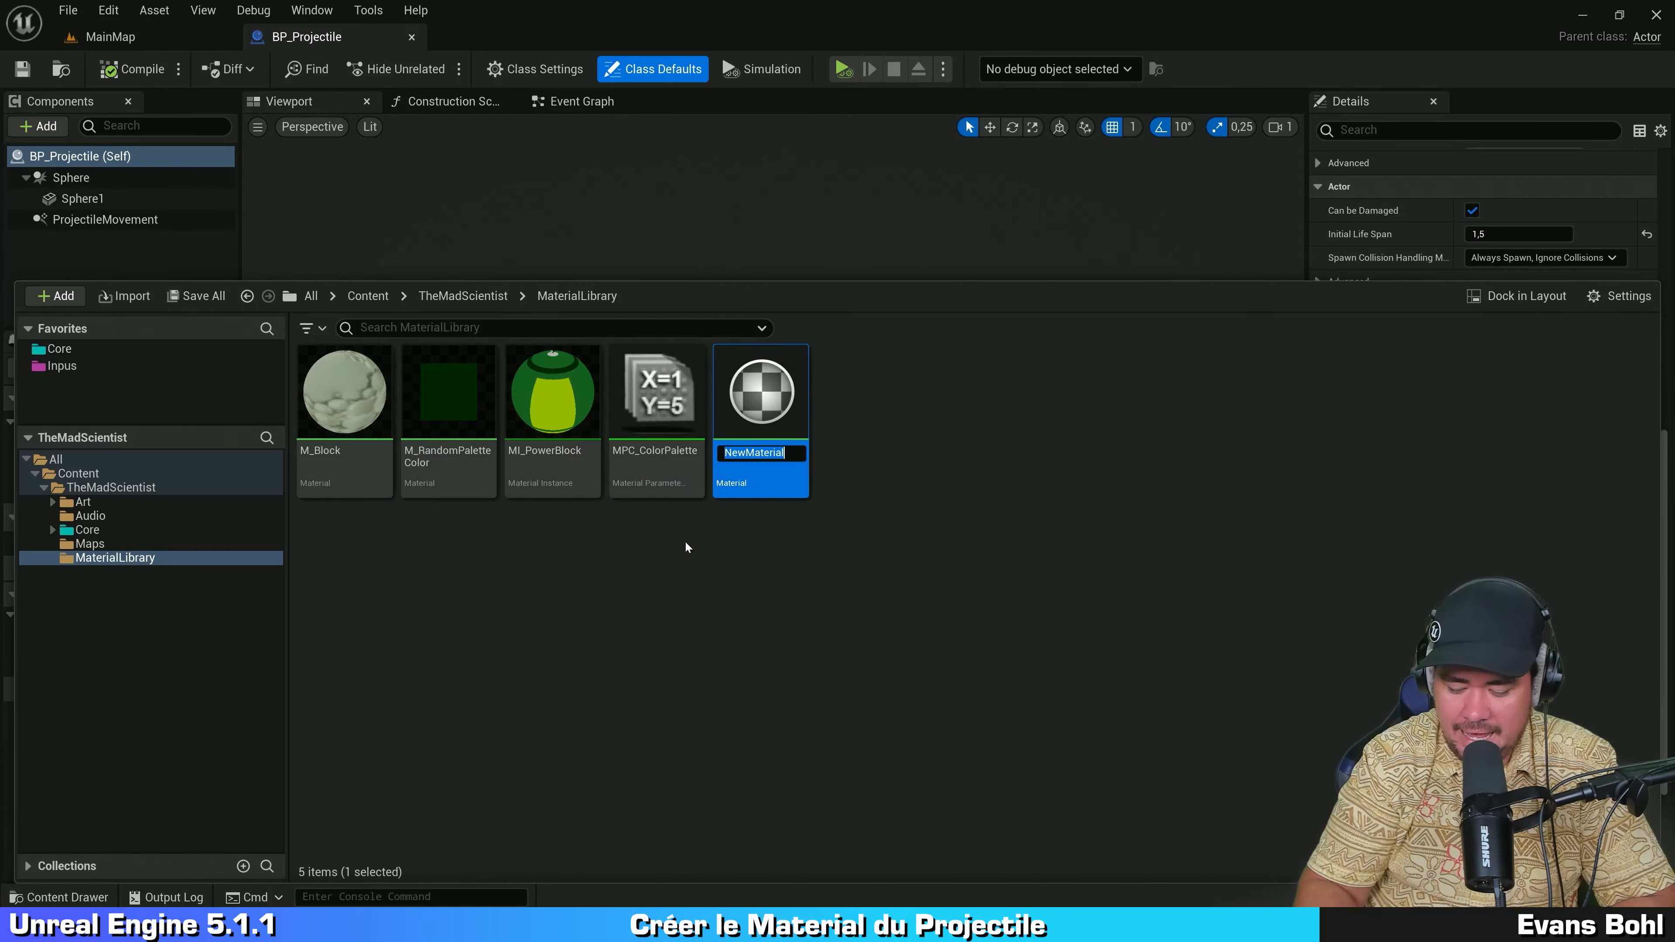
{"action": "type", "text": "M"}
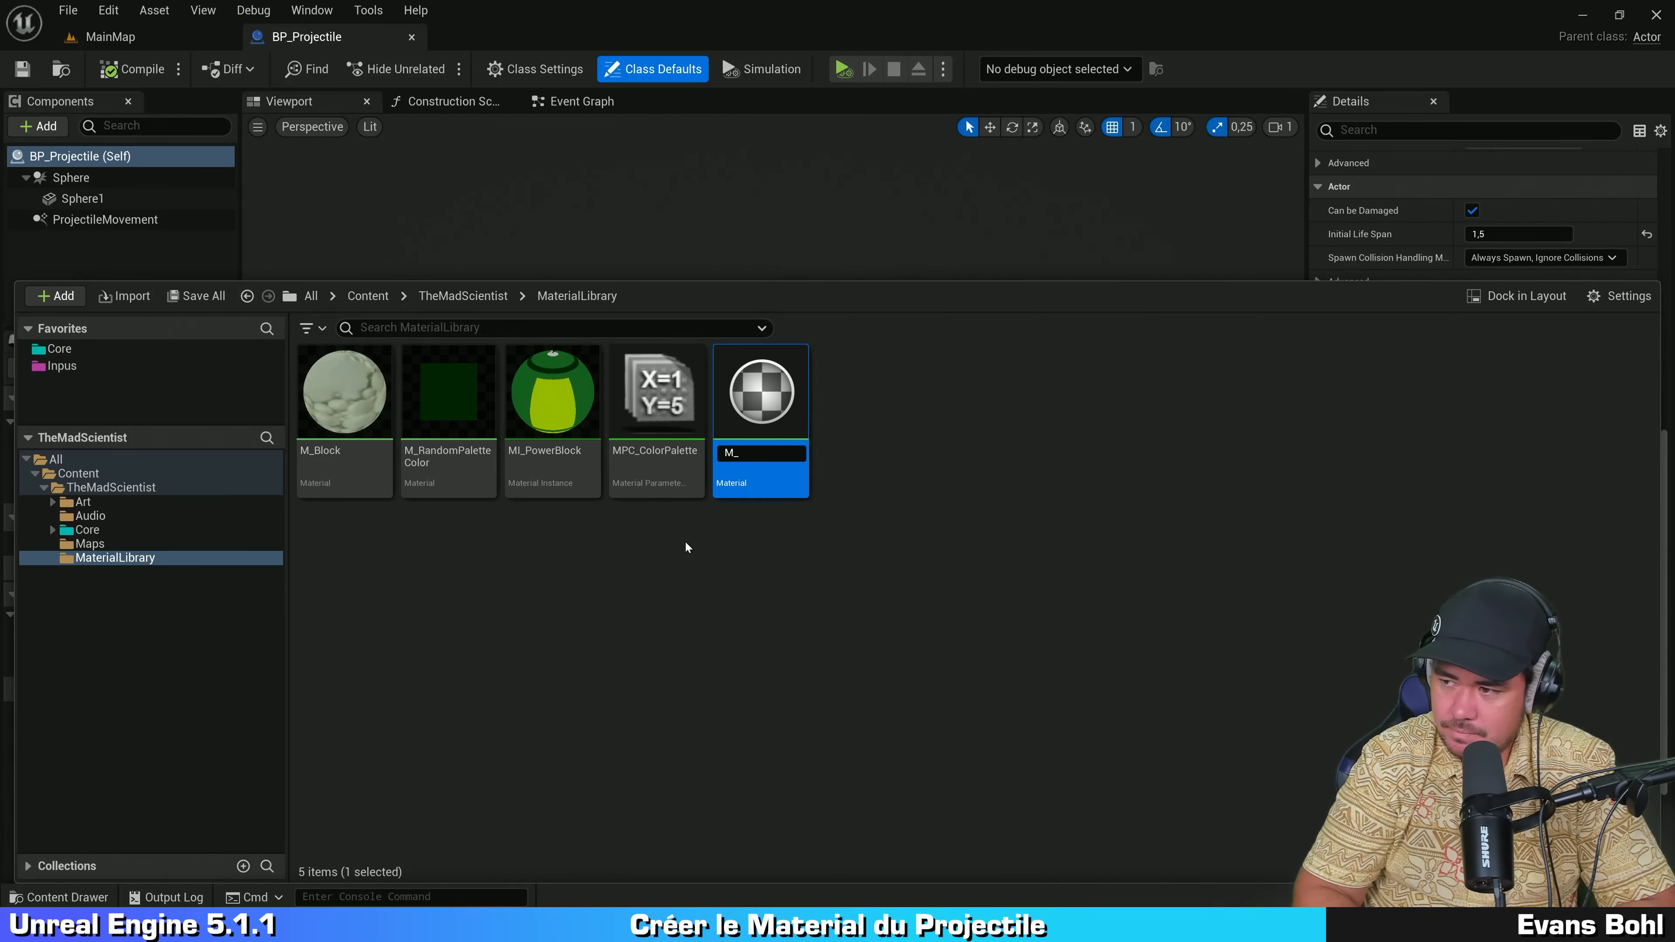
{"action": "type", "text": "_Lighter"}
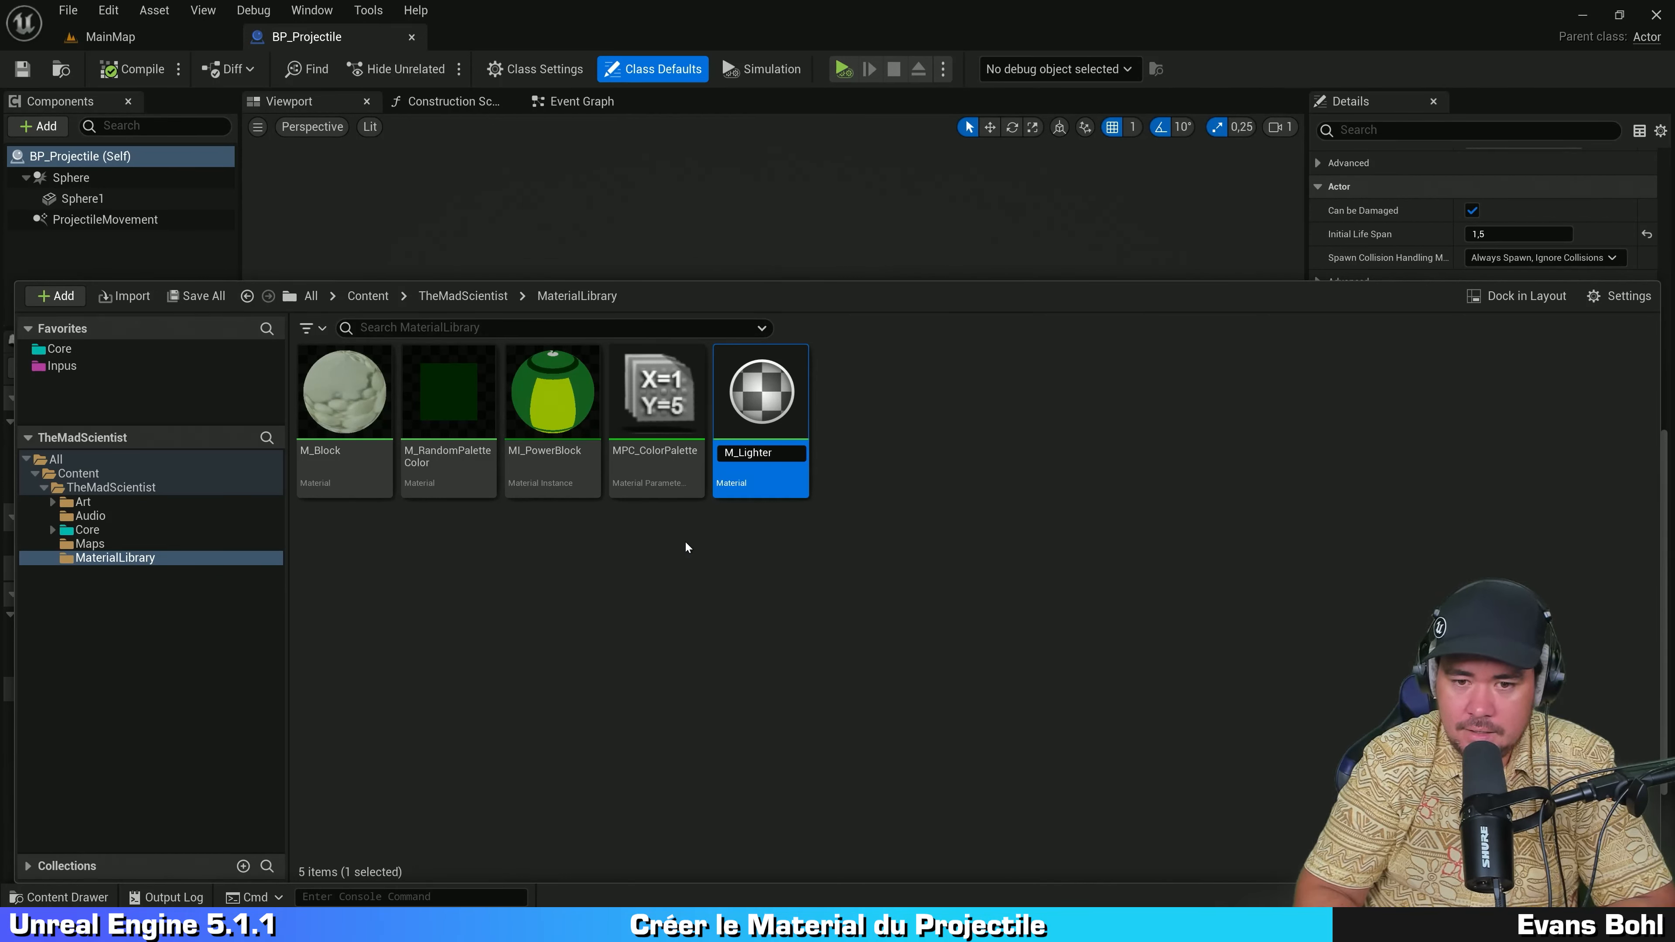
{"action": "type", "text": "Green"}
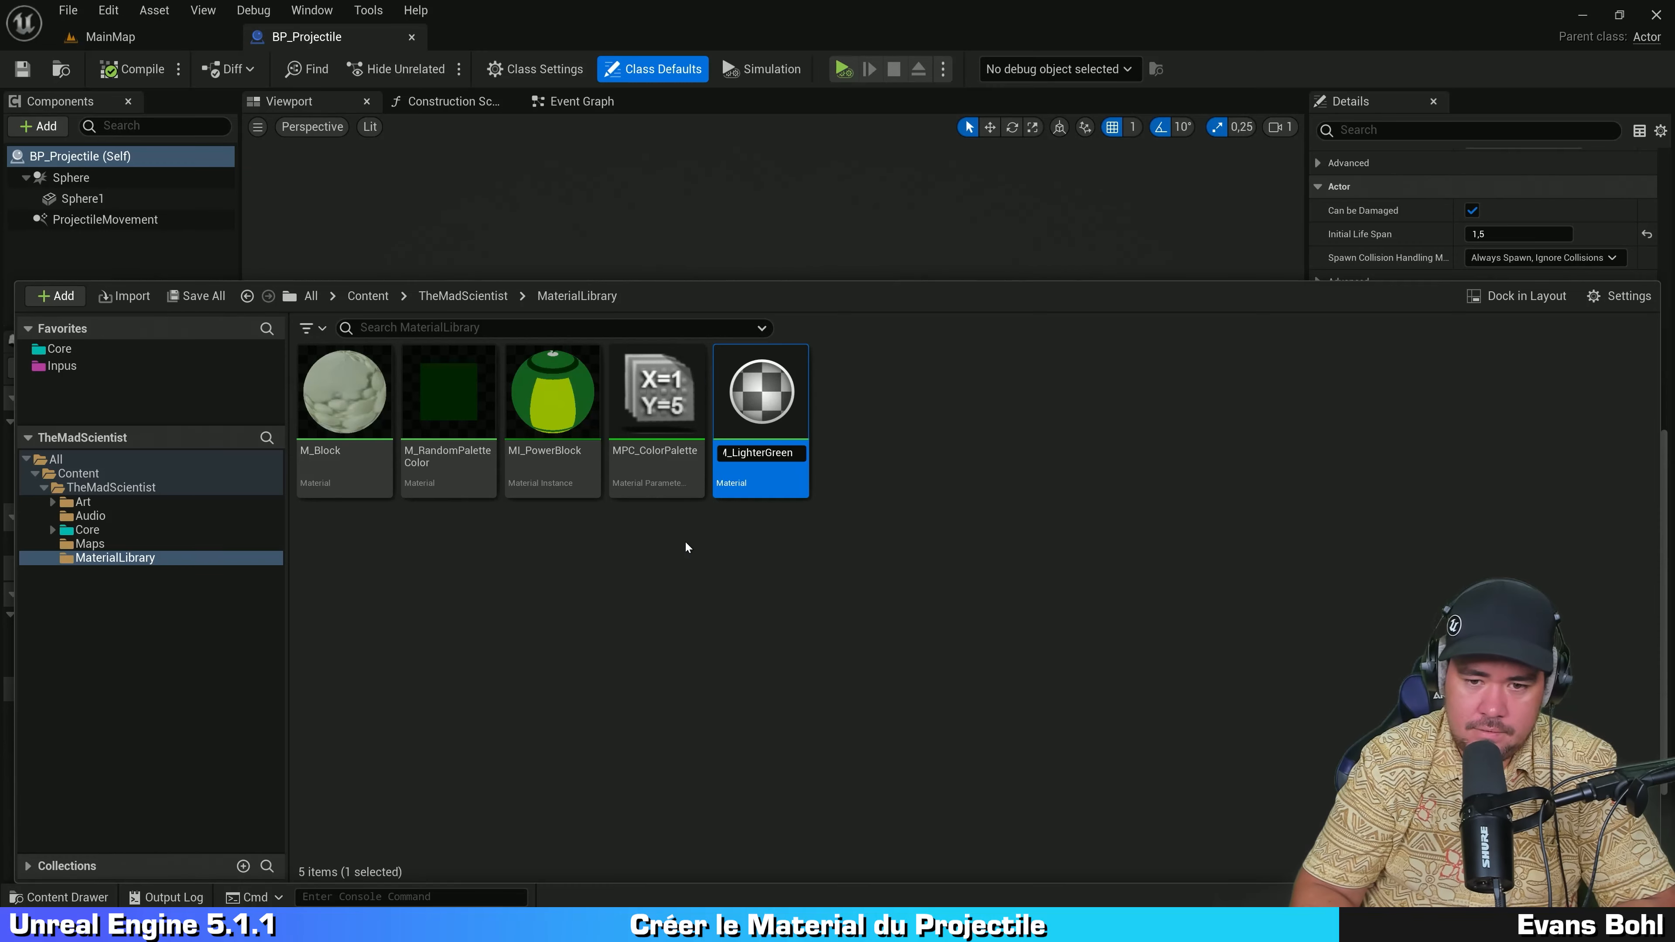
{"action": "key", "text": "Return"}
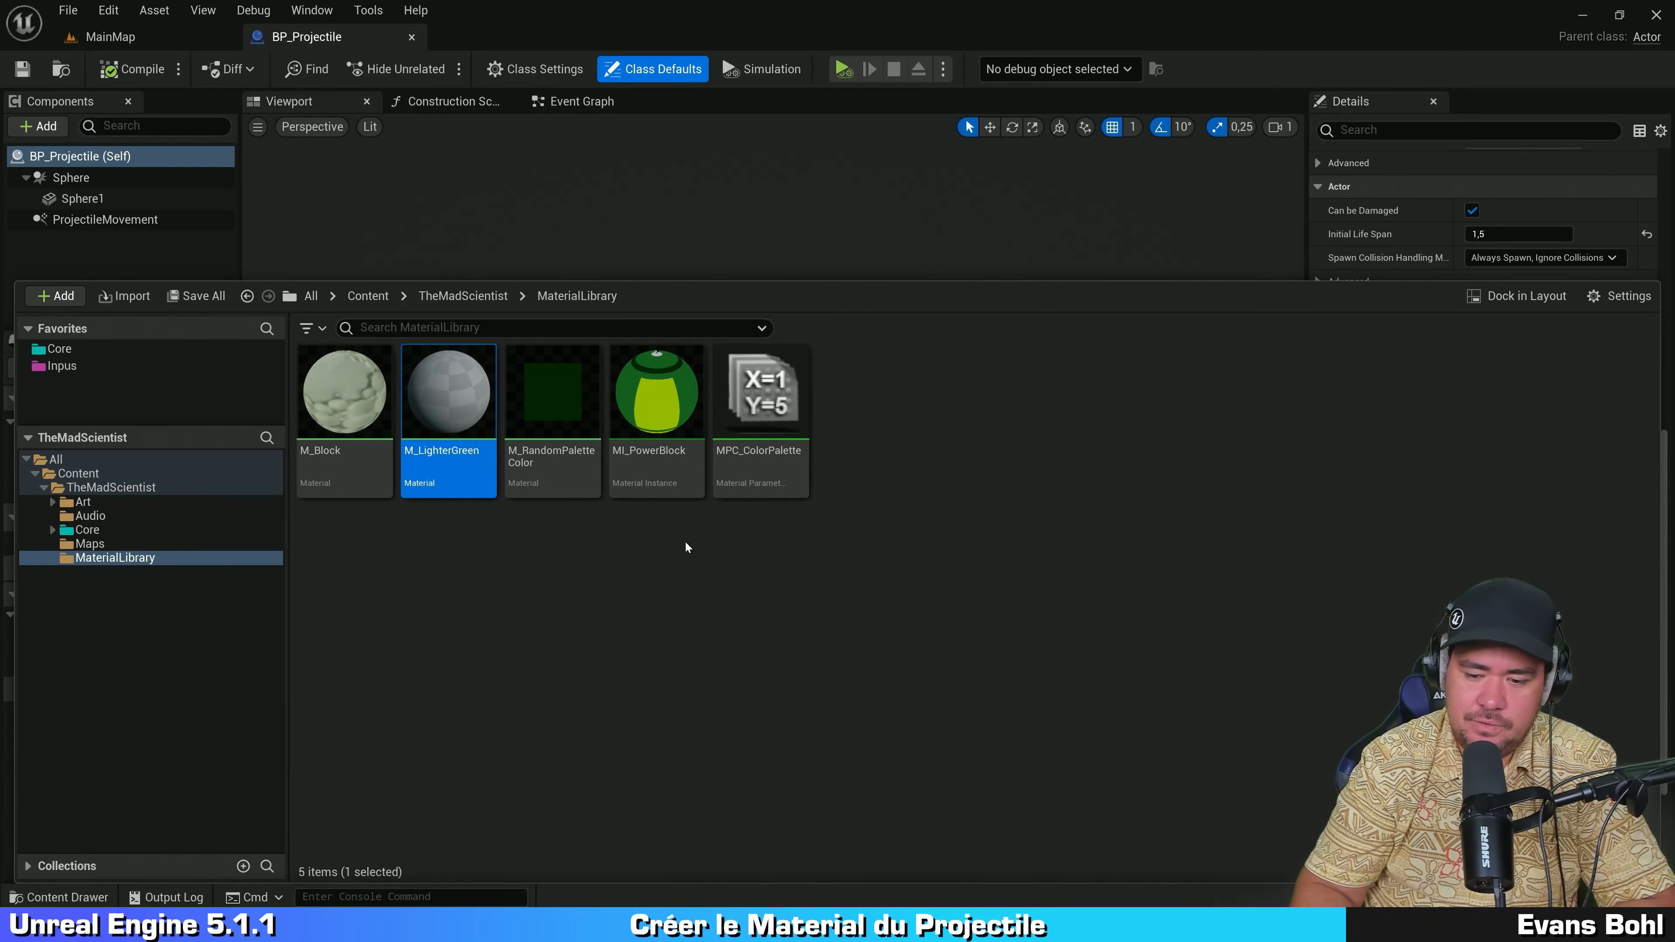
Step: Open the M_LighterGreen material and set its shading model to Unlit
{"action": "key", "text": "Return"}
{"action": "left_click", "coordinate": [684, 541]}
{"action": "right_click_drag", "start_coordinate": [627, 418], "coordinate": [704, 395]}
{"action": "left_click", "coordinate": [712, 381]}
{"action": "key", "text": "ctrl"}
{"action": "key", "text": "ctrl"}
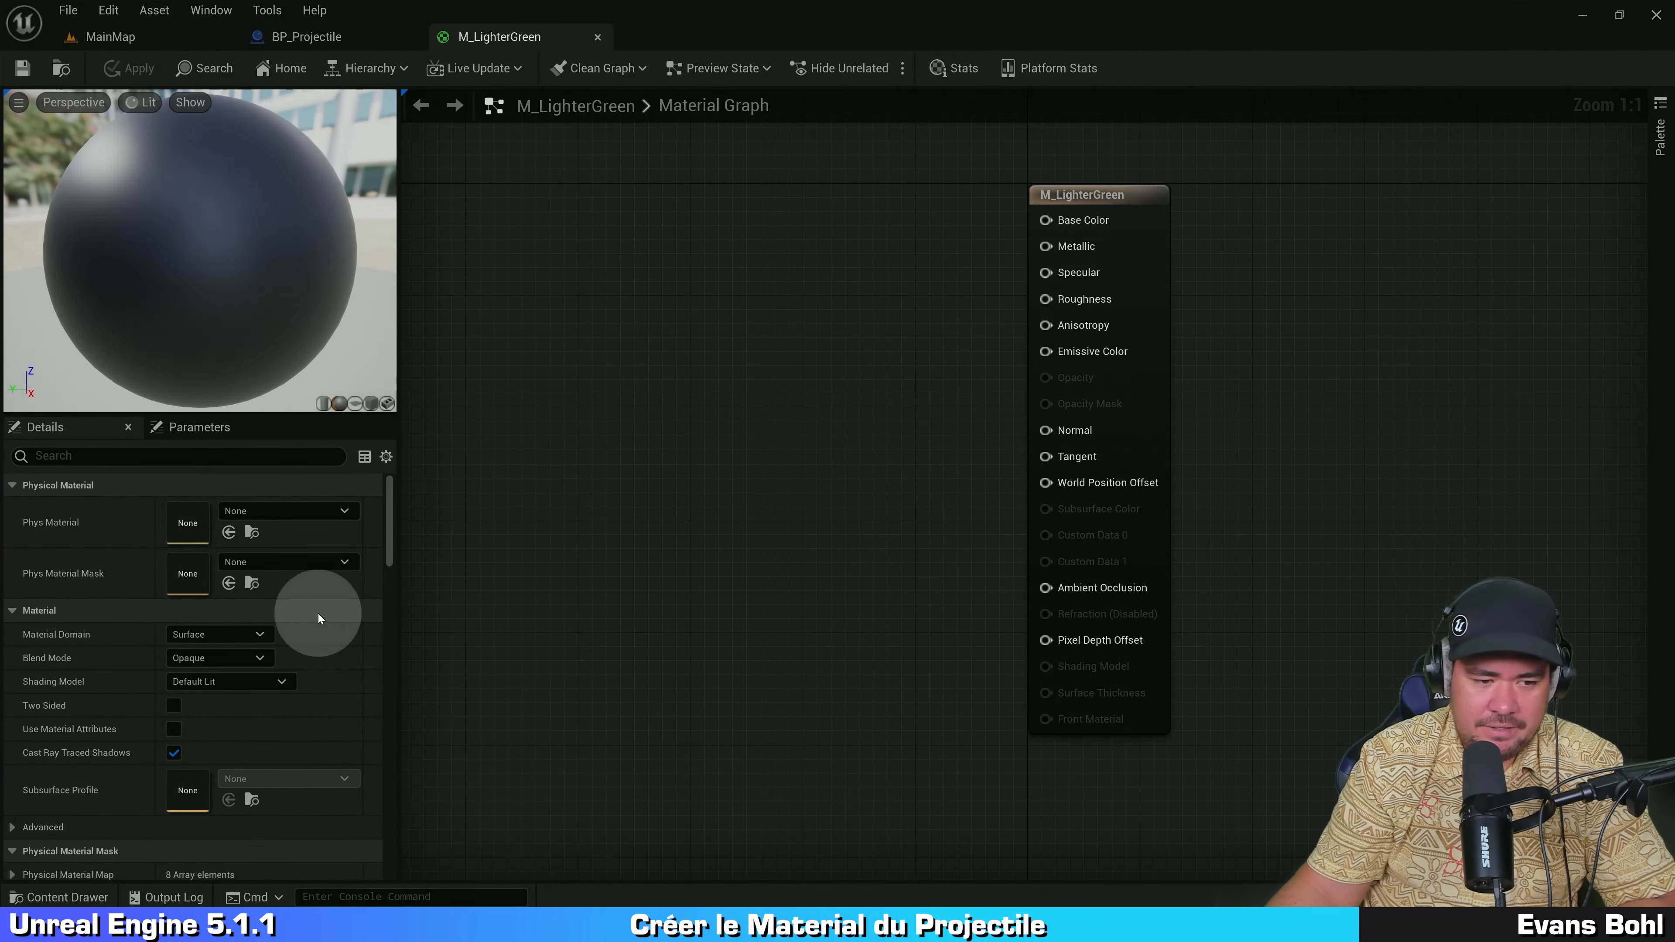
{"action": "left_click", "coordinate": [224, 682]}
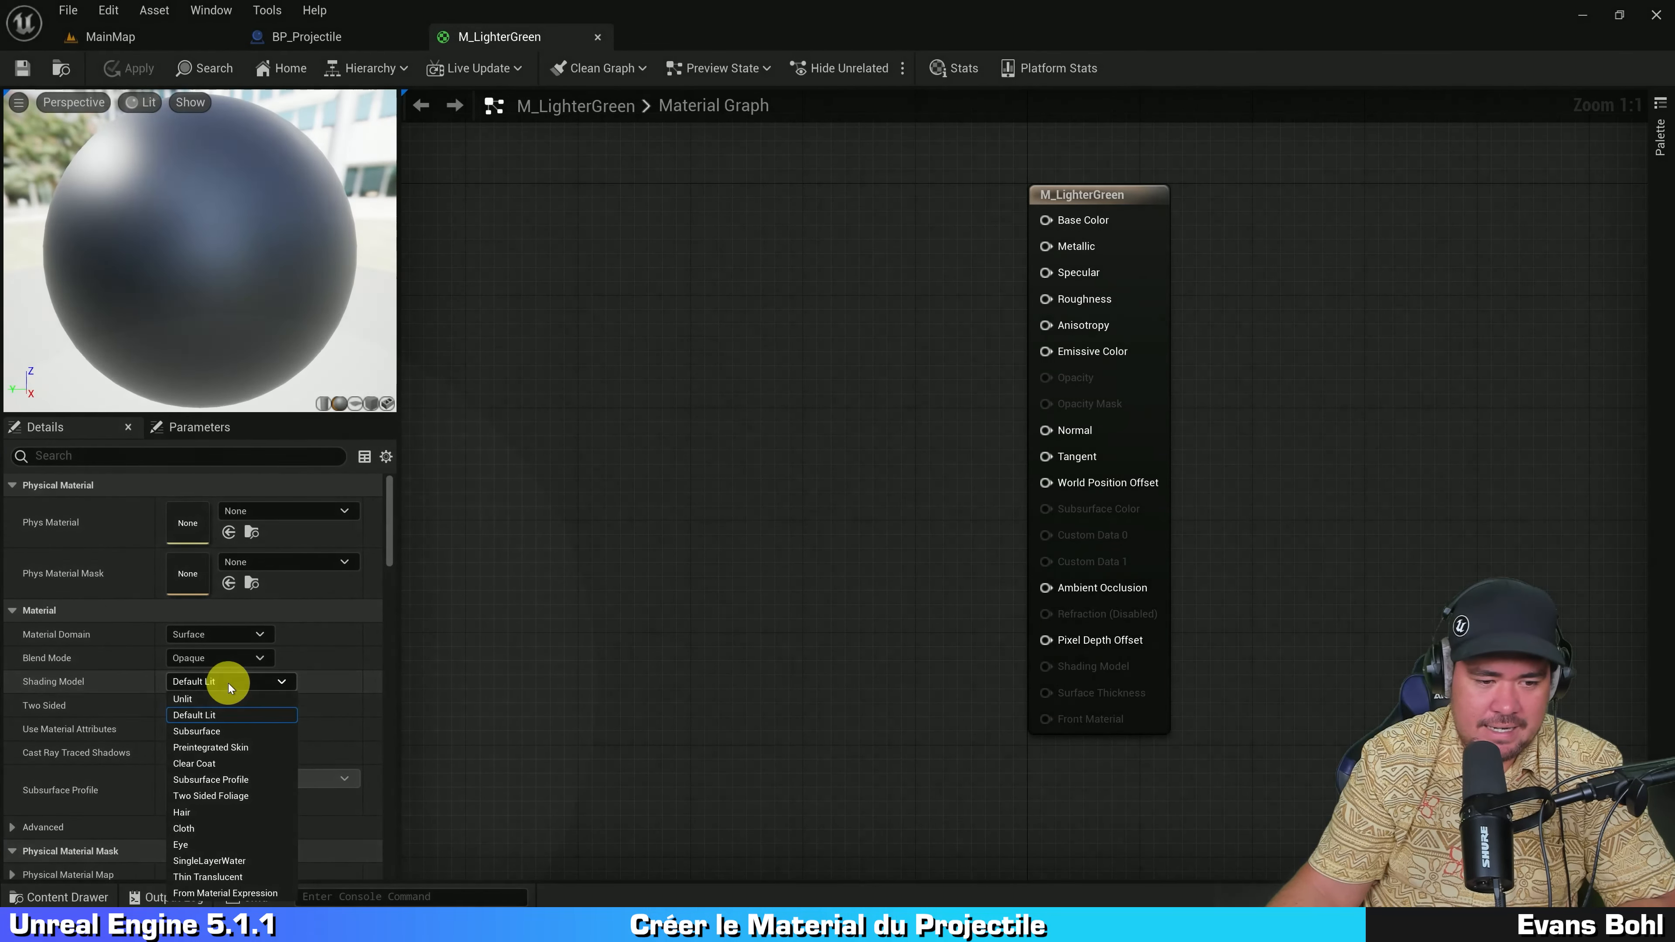
{"action": "left_click", "coordinate": [220, 700]}
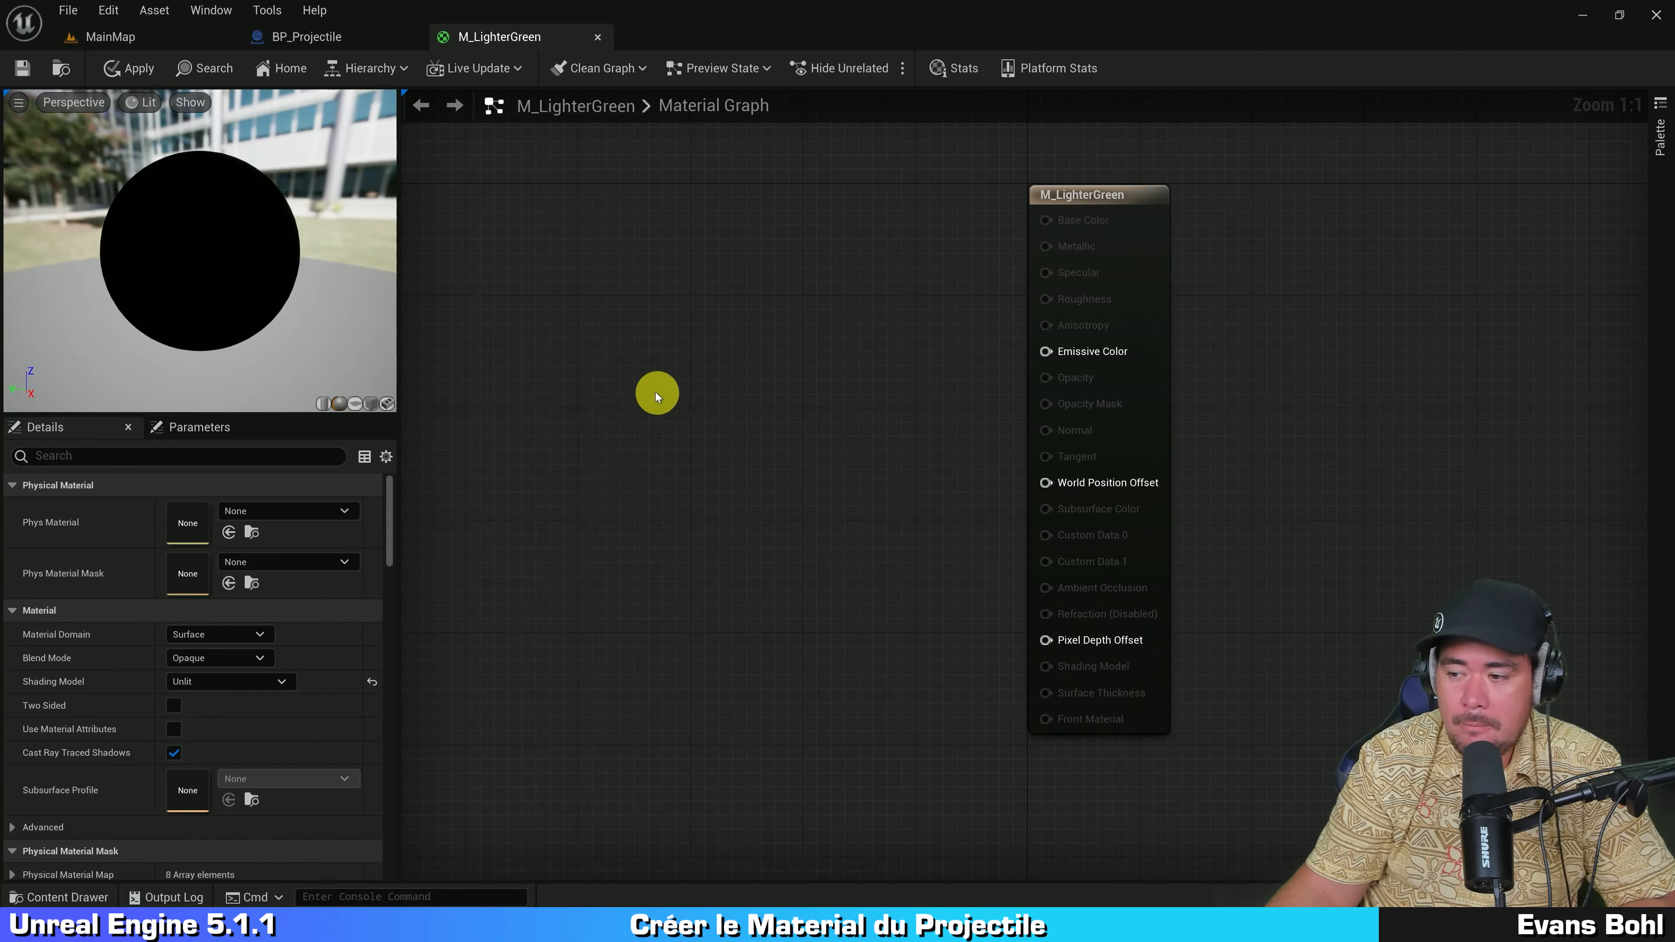
Step: Add a Collection Parameter node to the material graph and assign MPC_ColorPalette as its collection
{"action": "right_click", "coordinate": [799, 359]}
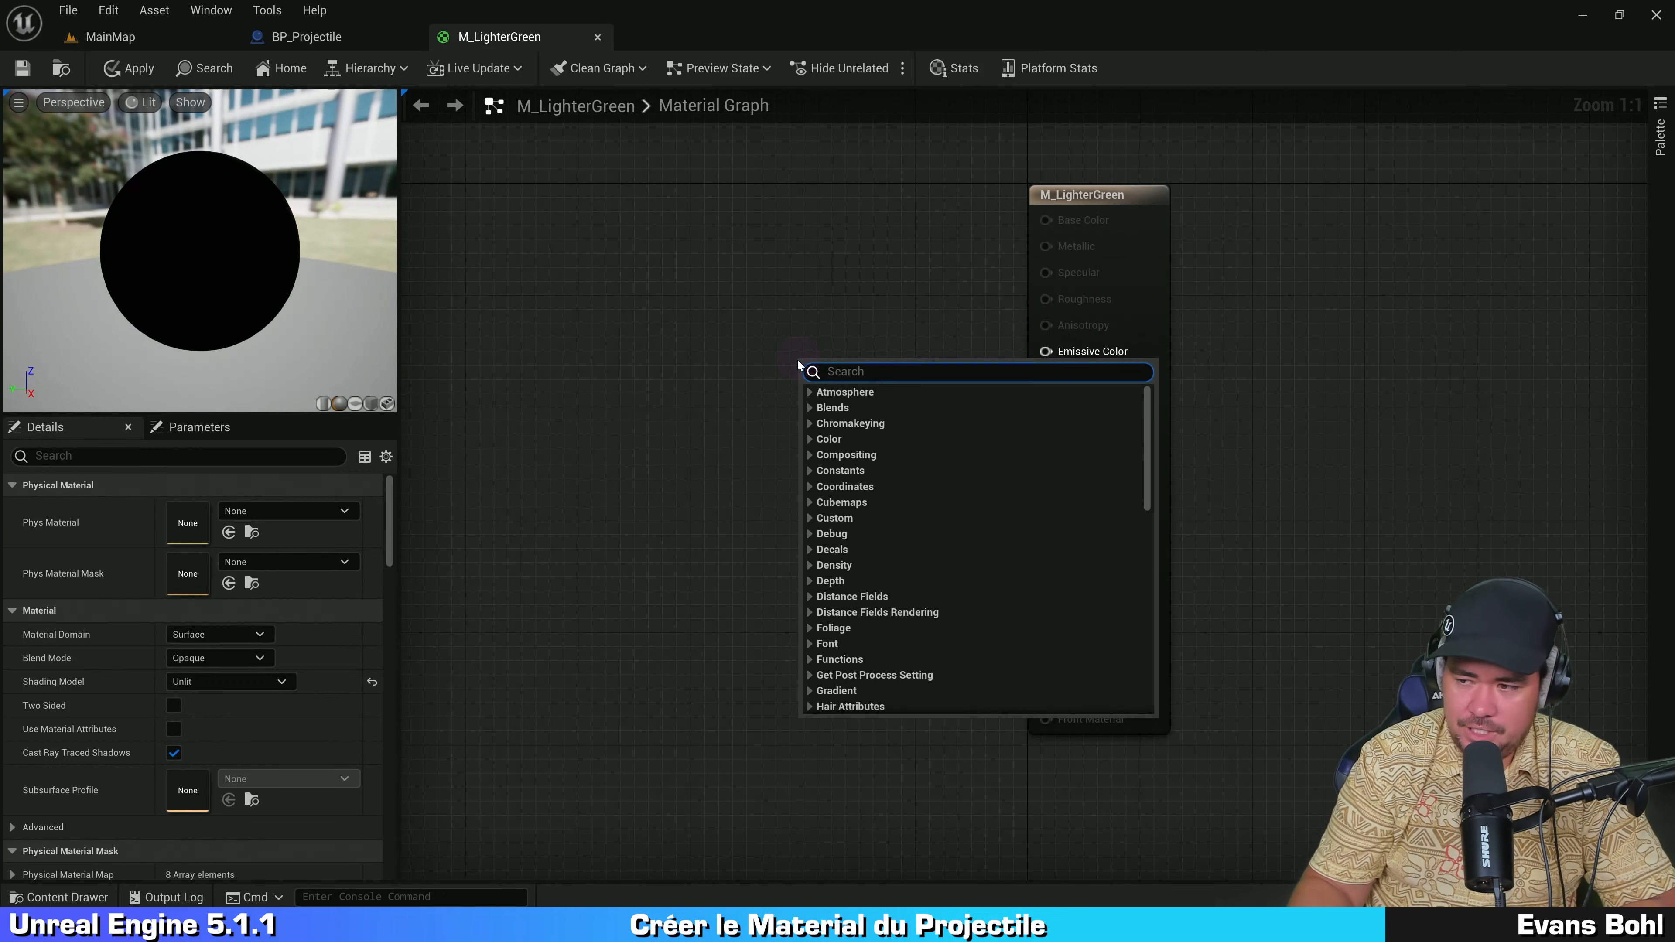
{"action": "type", "text": "collect"}
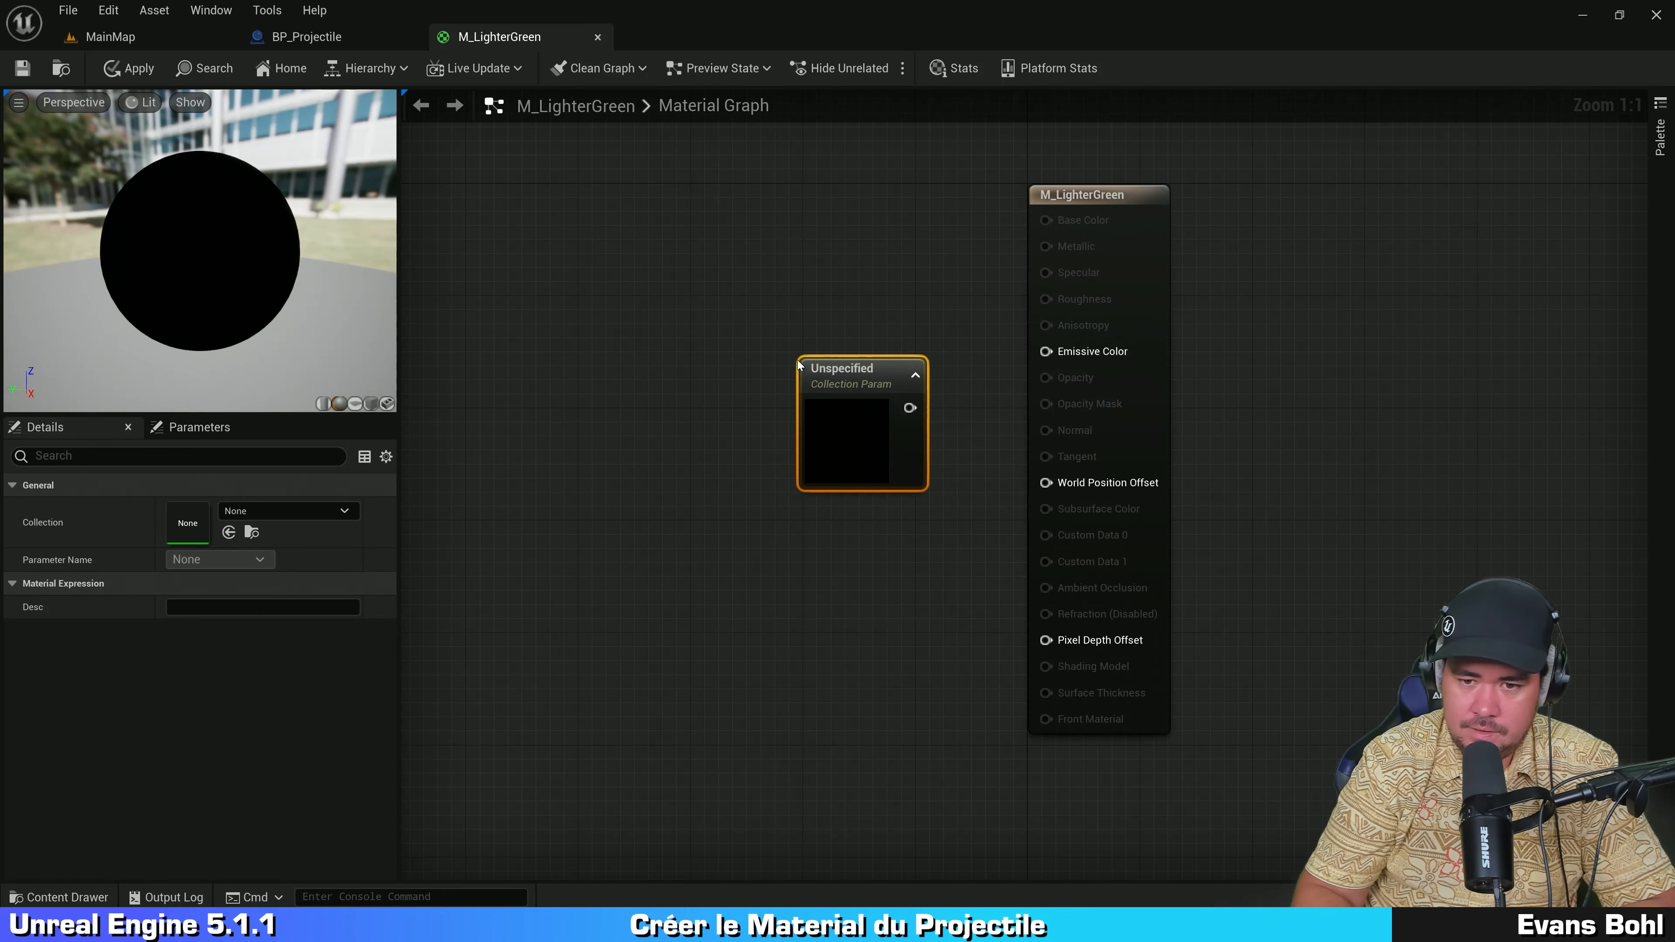
{"action": "key", "text": "Return"}
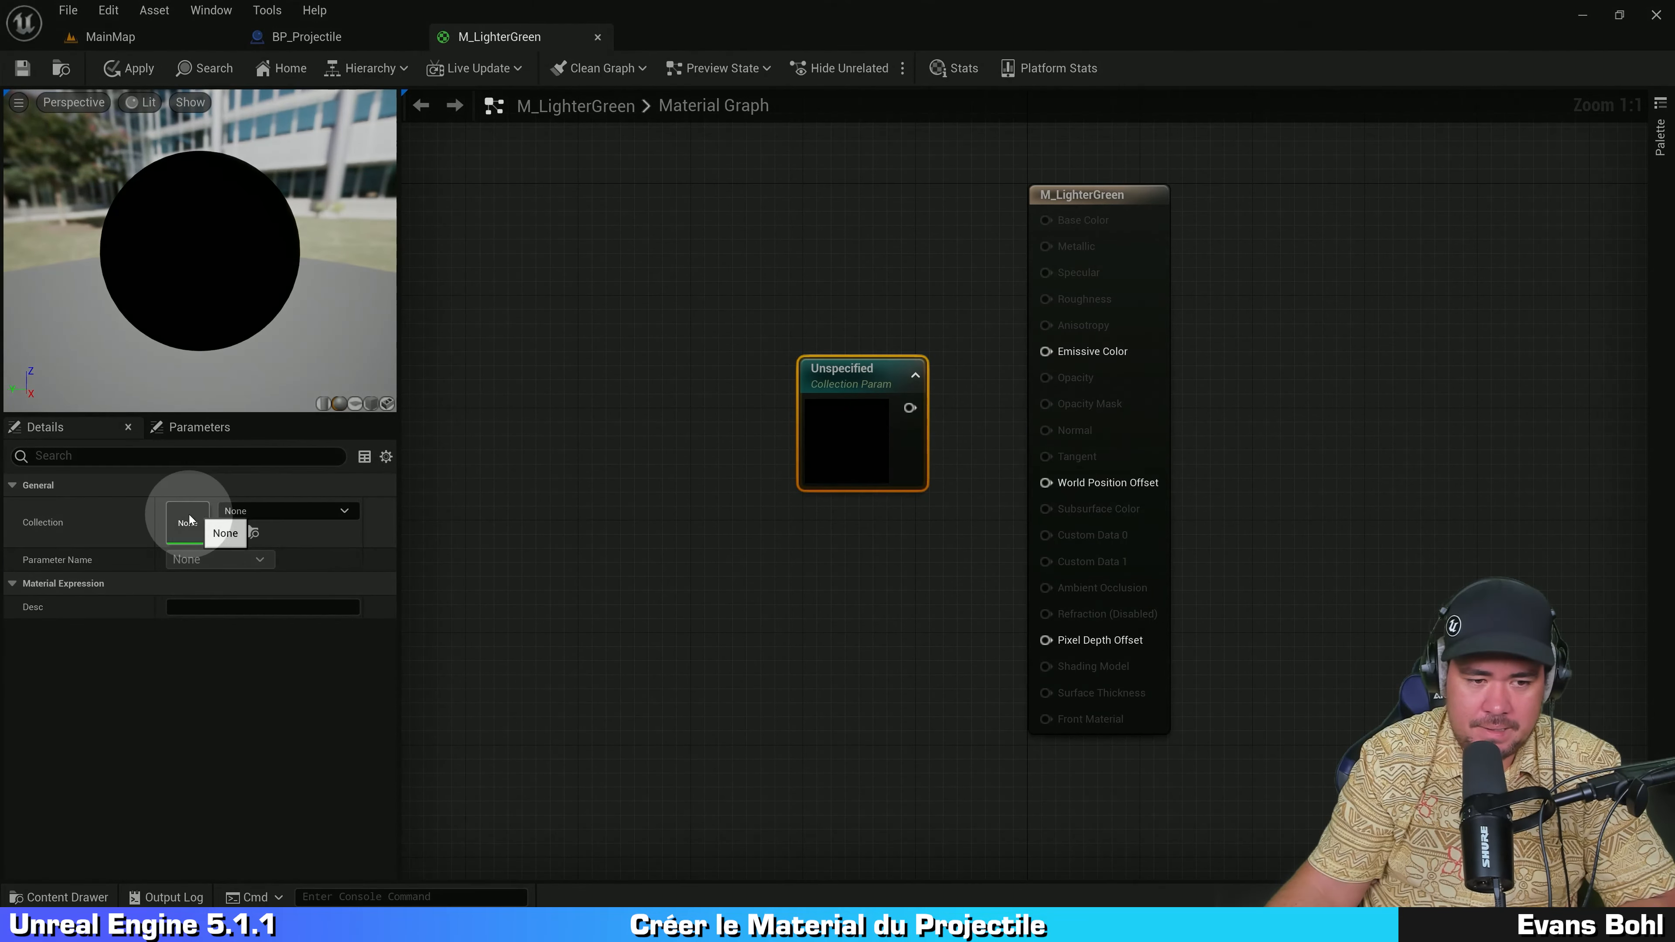
{"action": "left_click", "coordinate": [291, 513]}
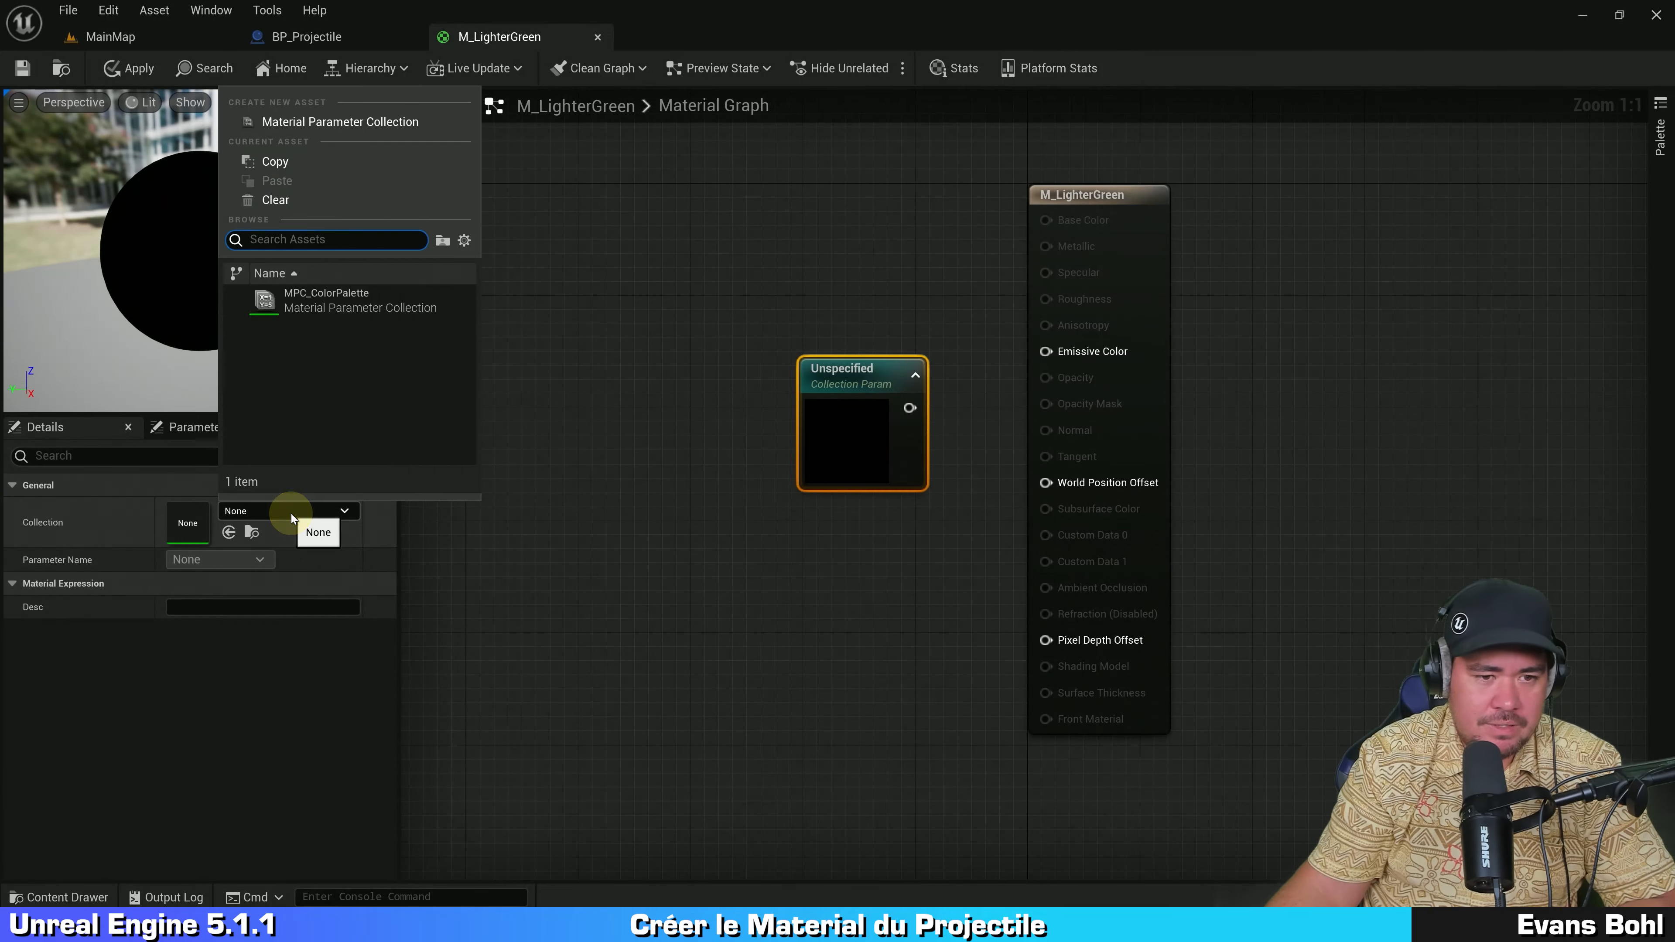
{"action": "left_click", "coordinate": [387, 307]}
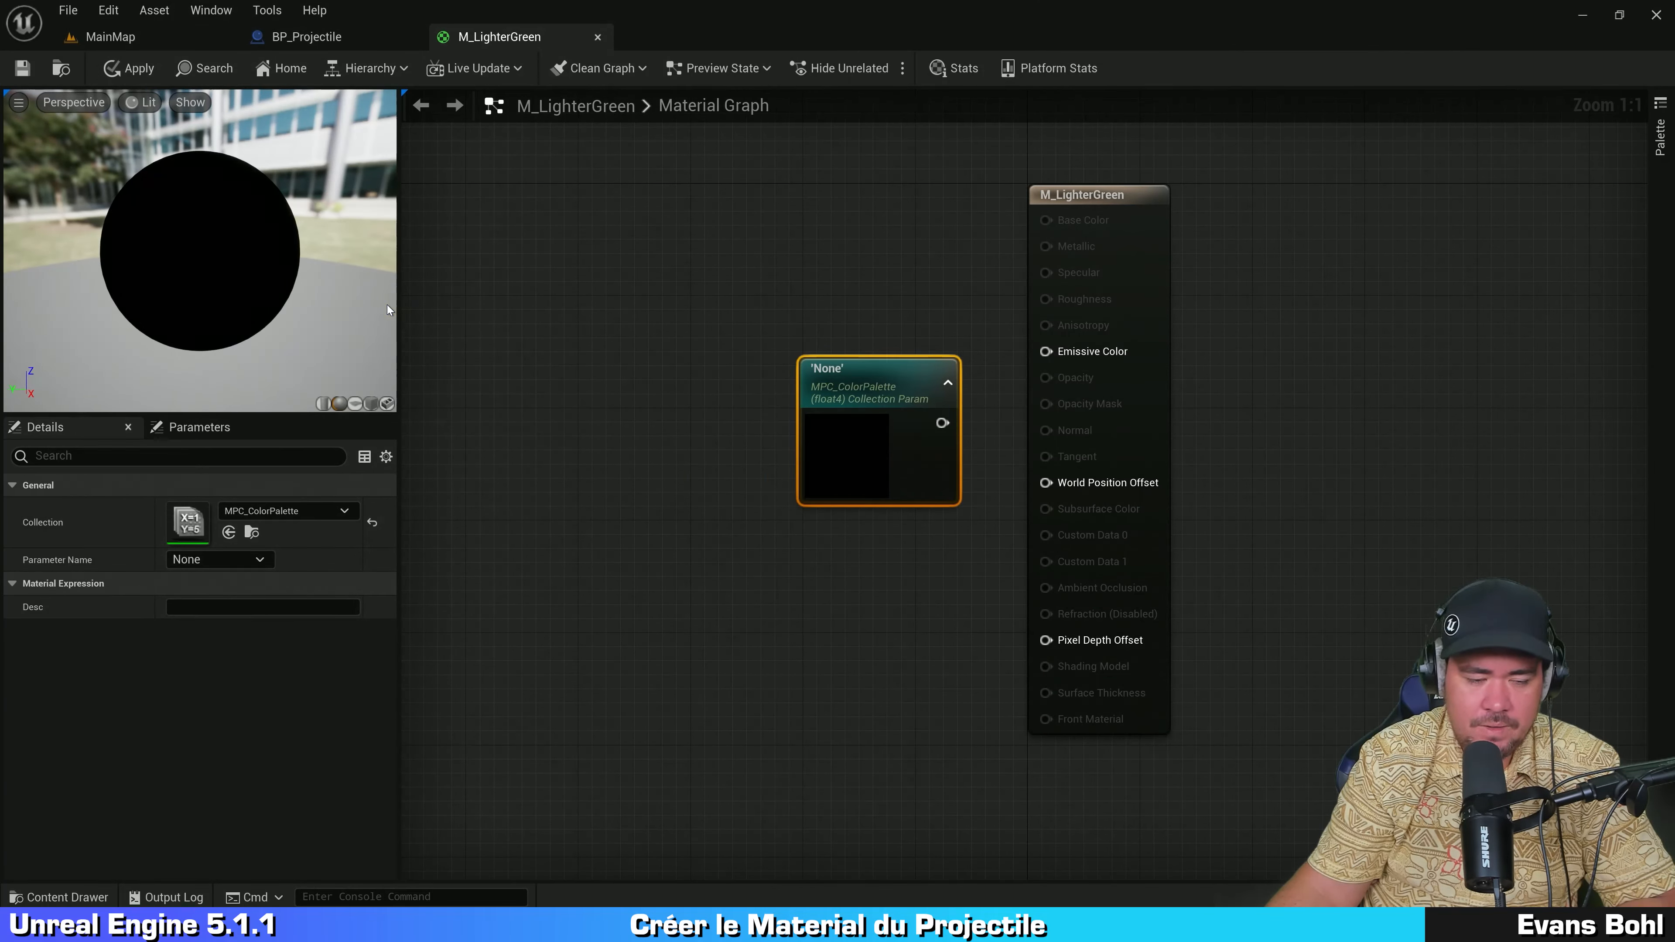
Step: Set the collection node's parameter name to Lighter Green and connect its output to Emissive Color
{"action": "left_click", "coordinate": [85, 563]}
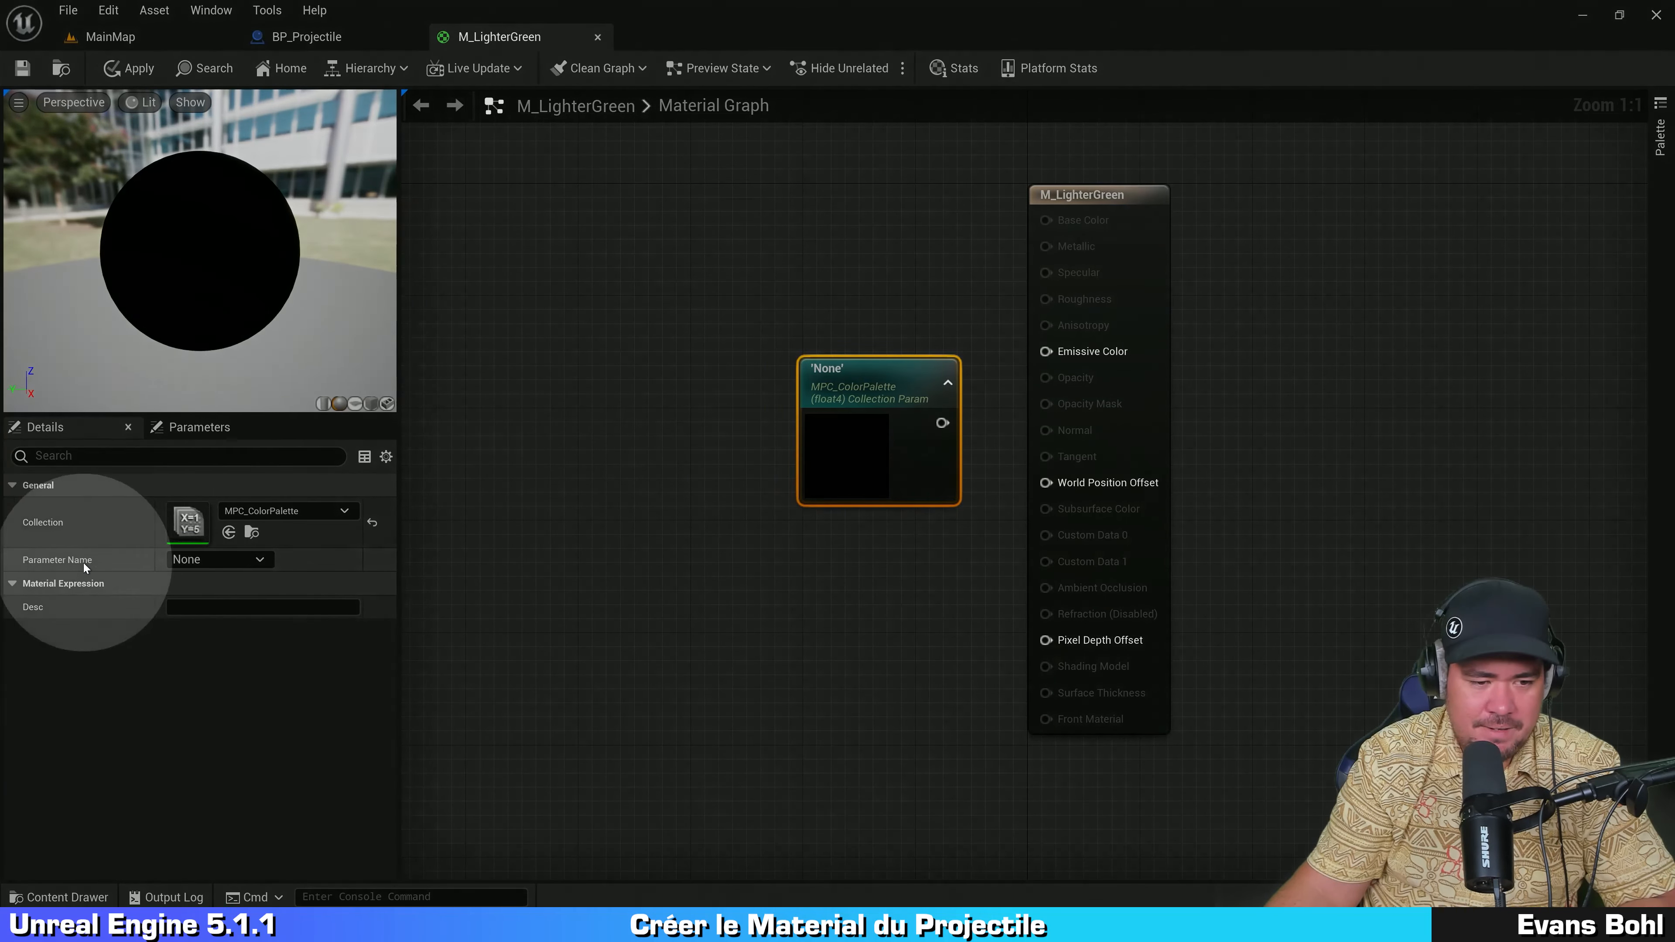
{"action": "left_click", "coordinate": [240, 558]}
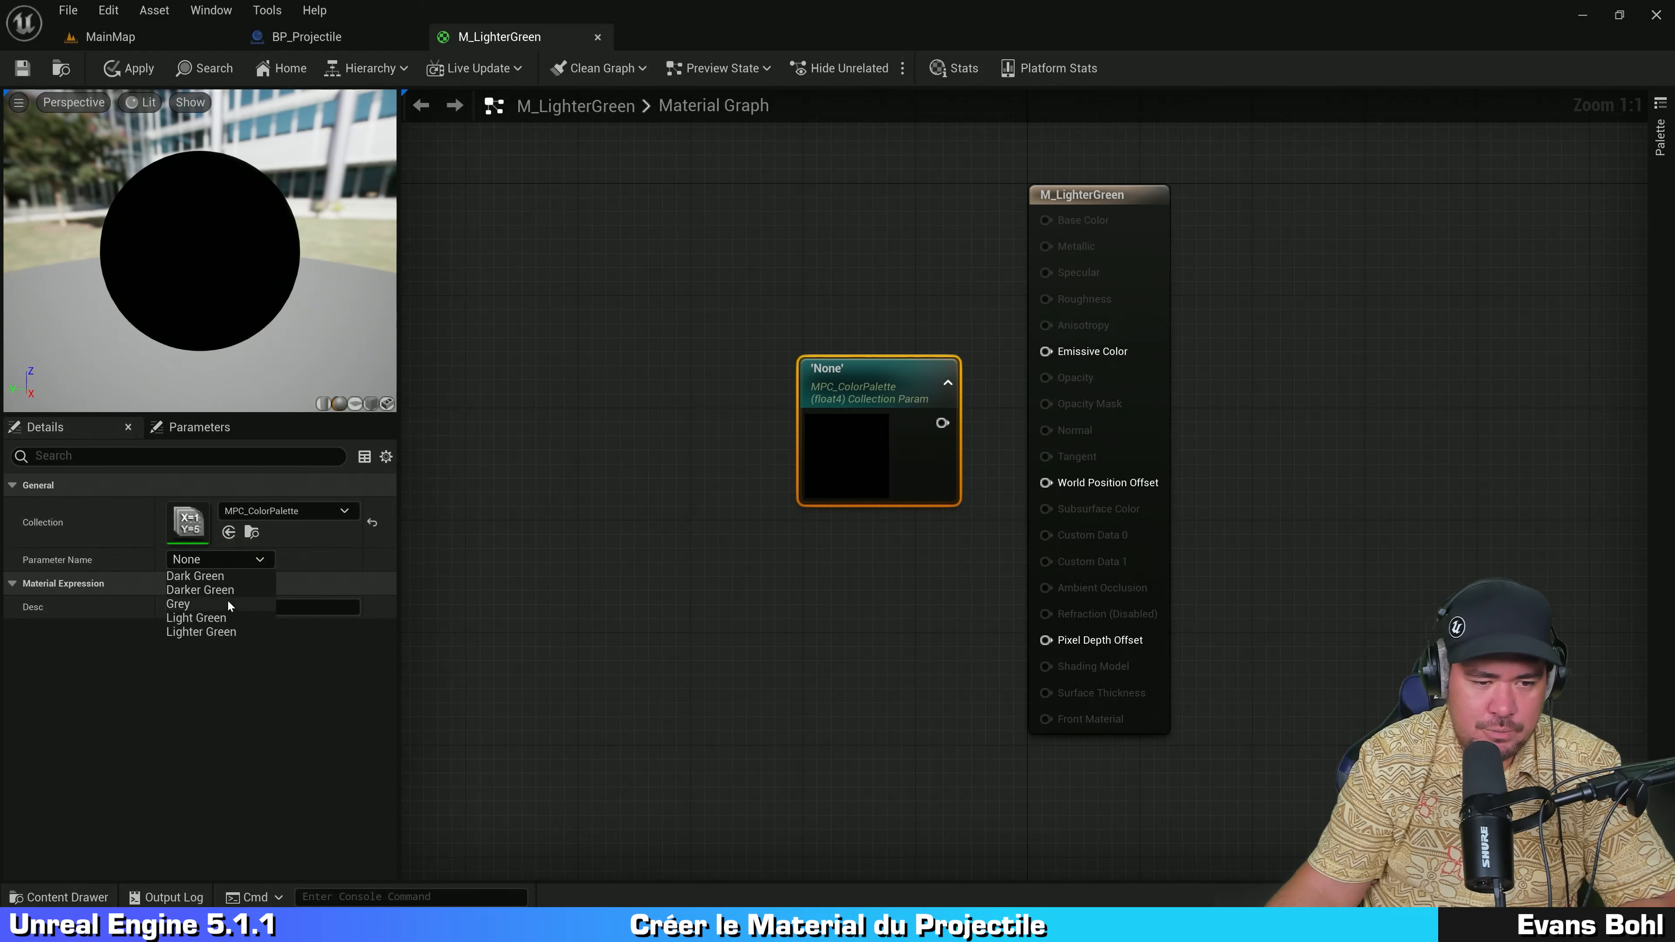
{"action": "left_click", "coordinate": [210, 634]}
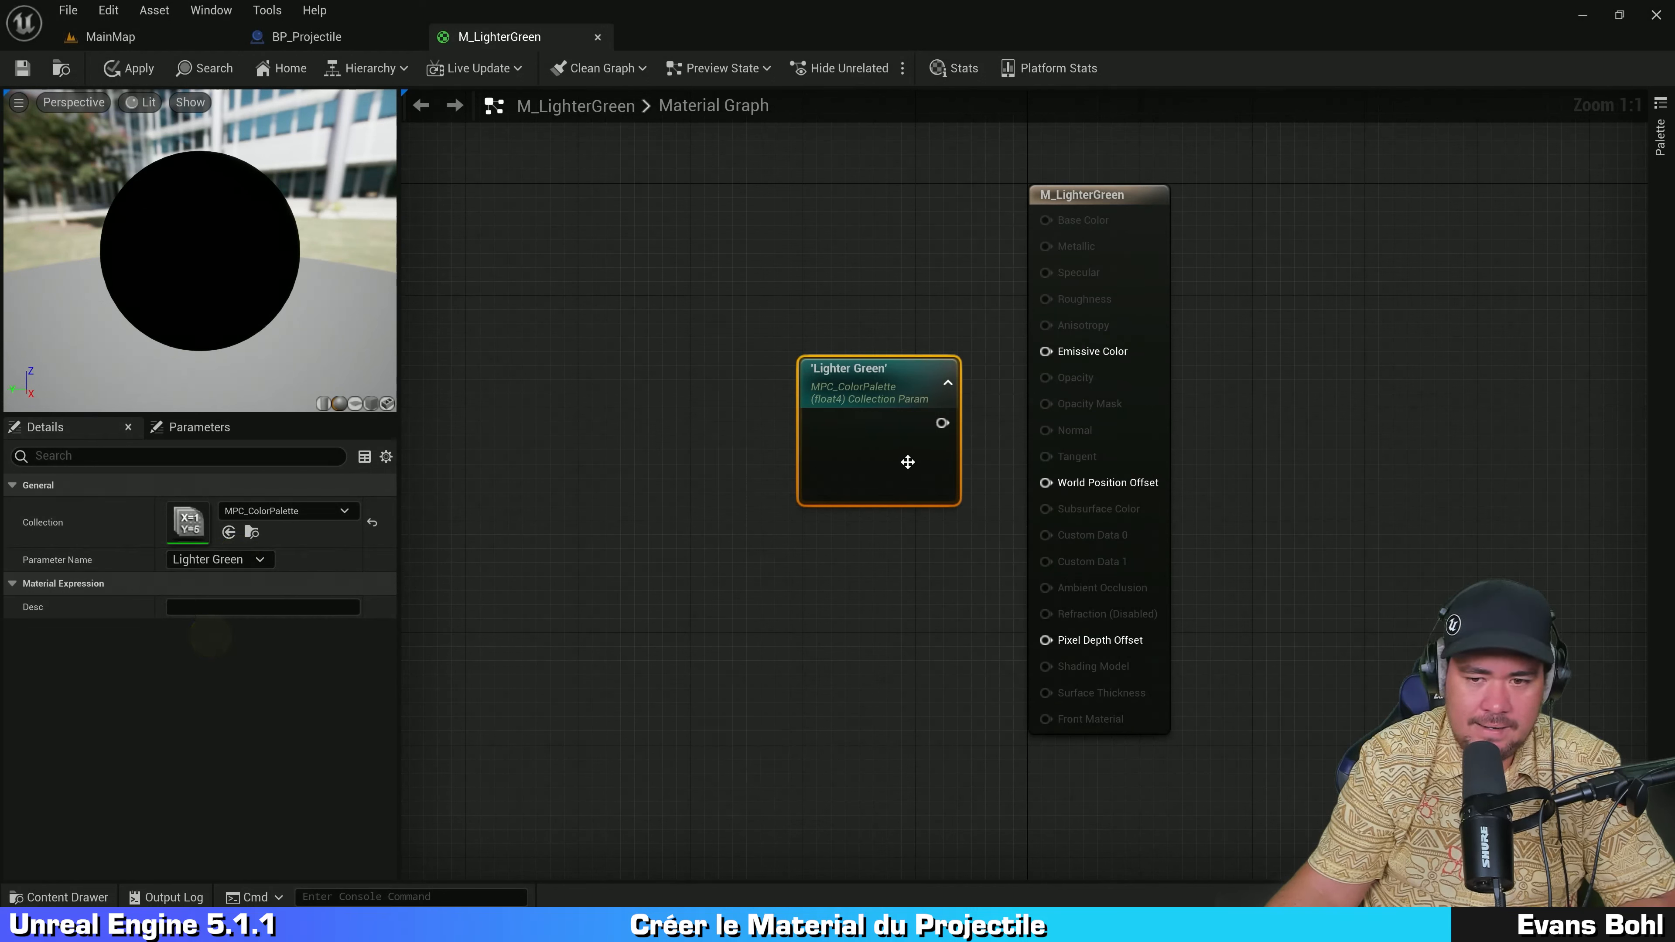
{"action": "left_click_drag", "start_coordinate": [941, 423], "coordinate": [1049, 357]}
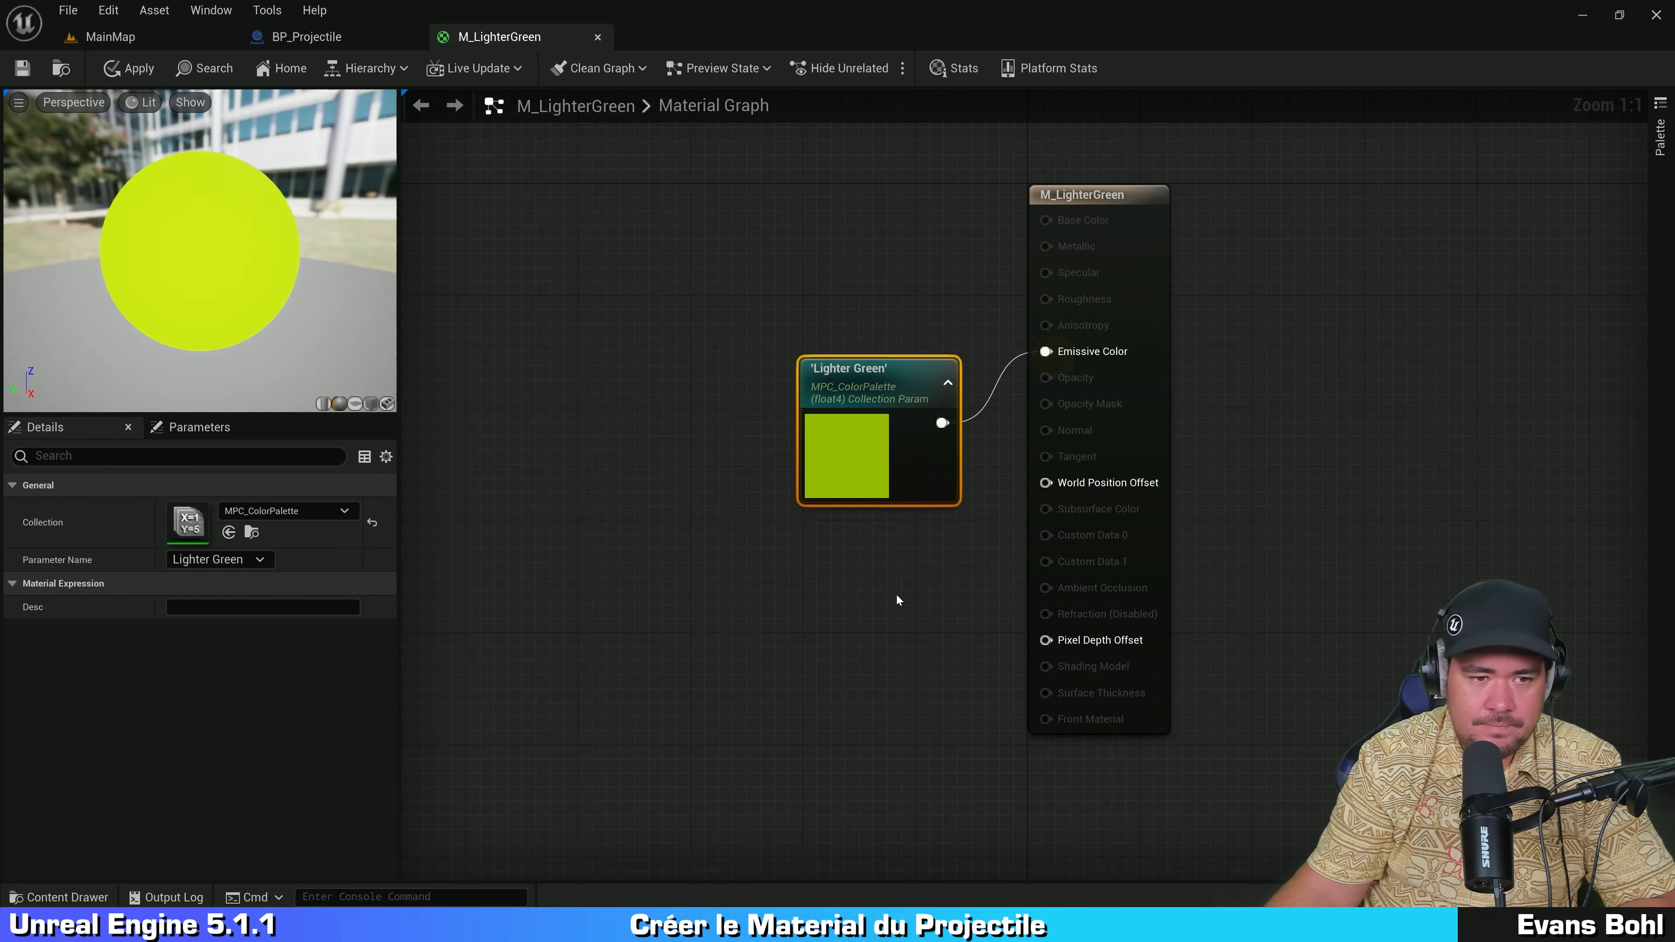
Step: Try the Darker Green parameter on the collection node and switch it back to Lighter Green
{"action": "left_click_drag", "start_coordinate": [189, 285], "coordinate": [208, 207]}
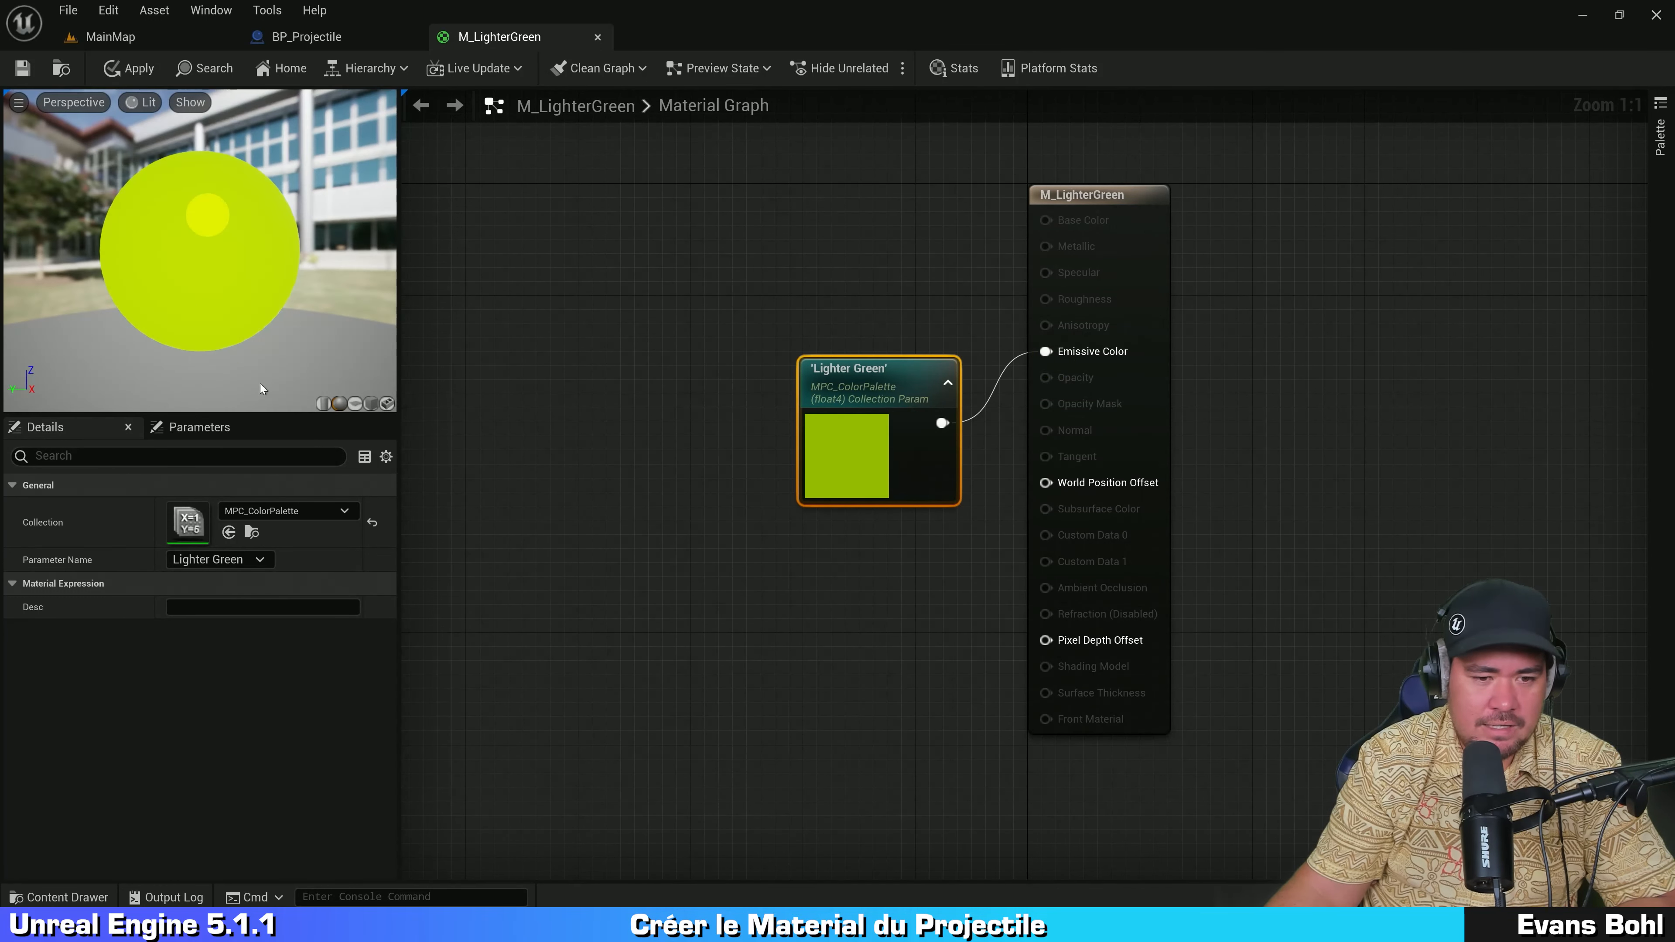
{"action": "left_click", "coordinate": [240, 559]}
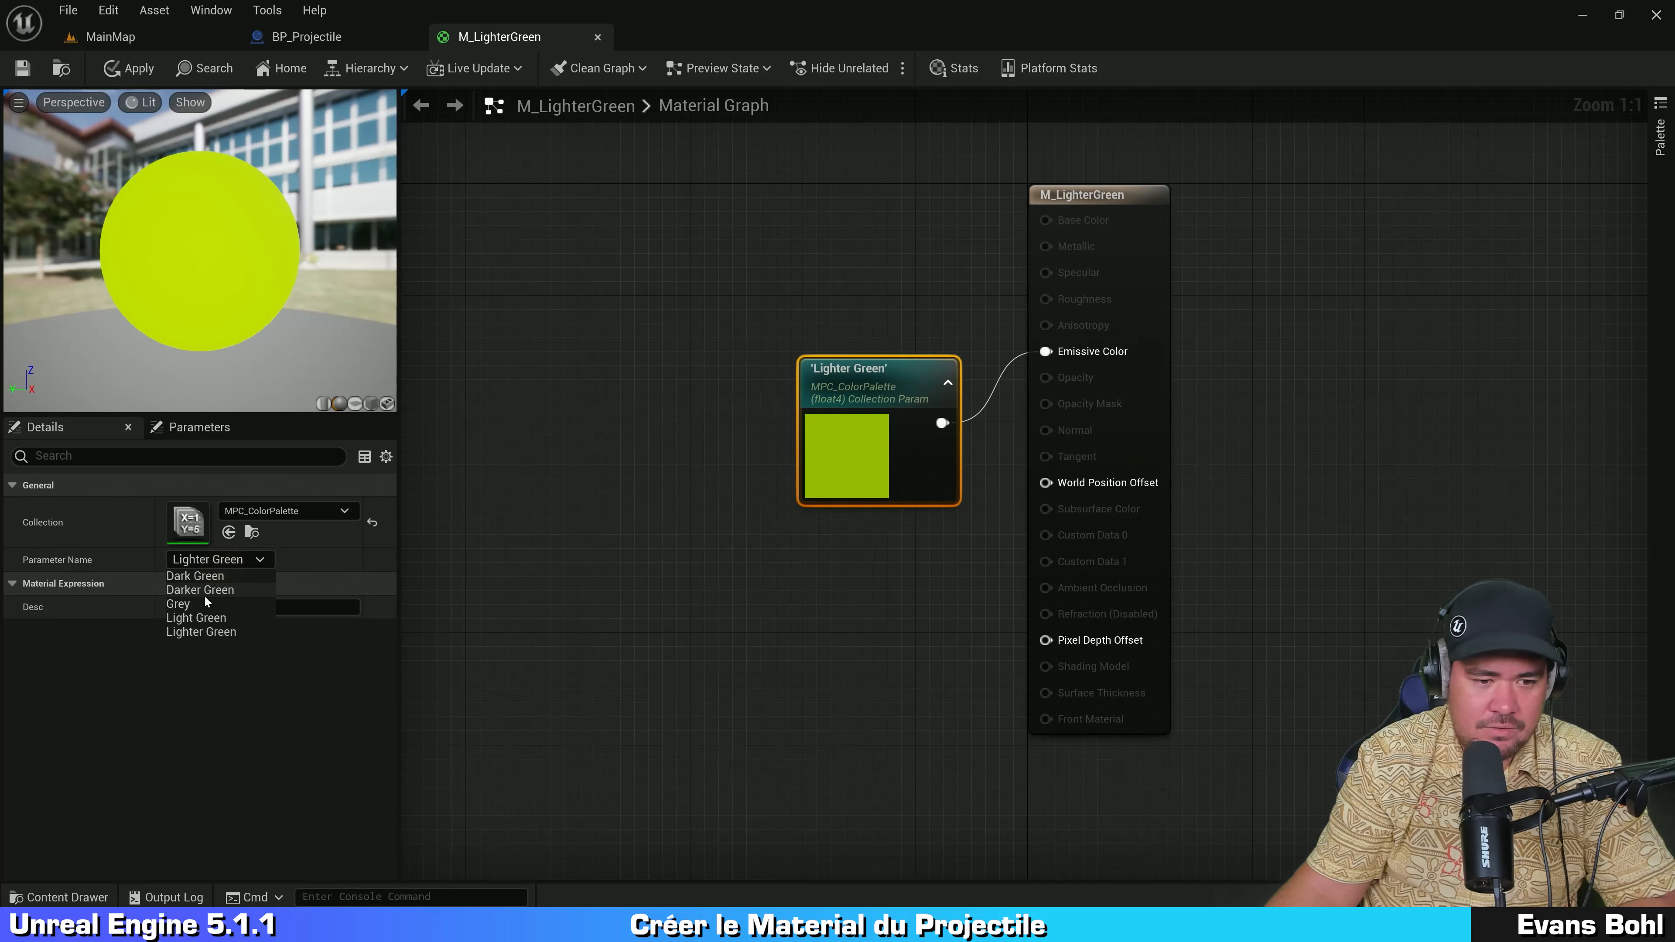
{"action": "left_click", "coordinate": [207, 589]}
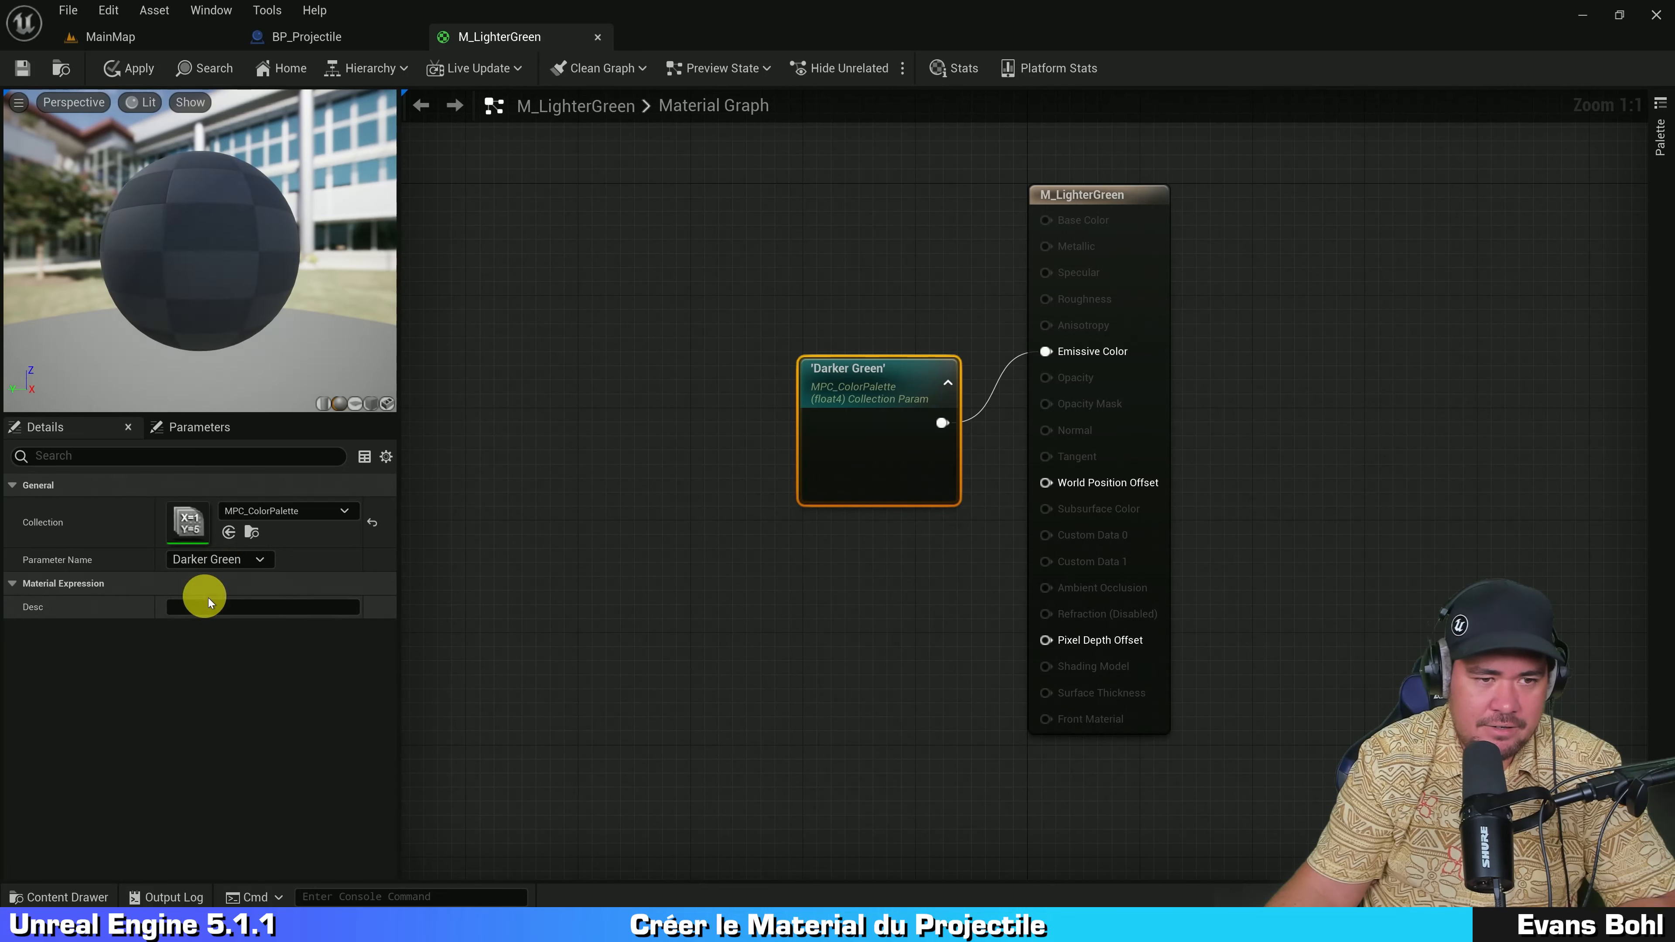
{"action": "left_click", "coordinate": [224, 559]}
{"action": "left_click", "coordinate": [217, 631]}
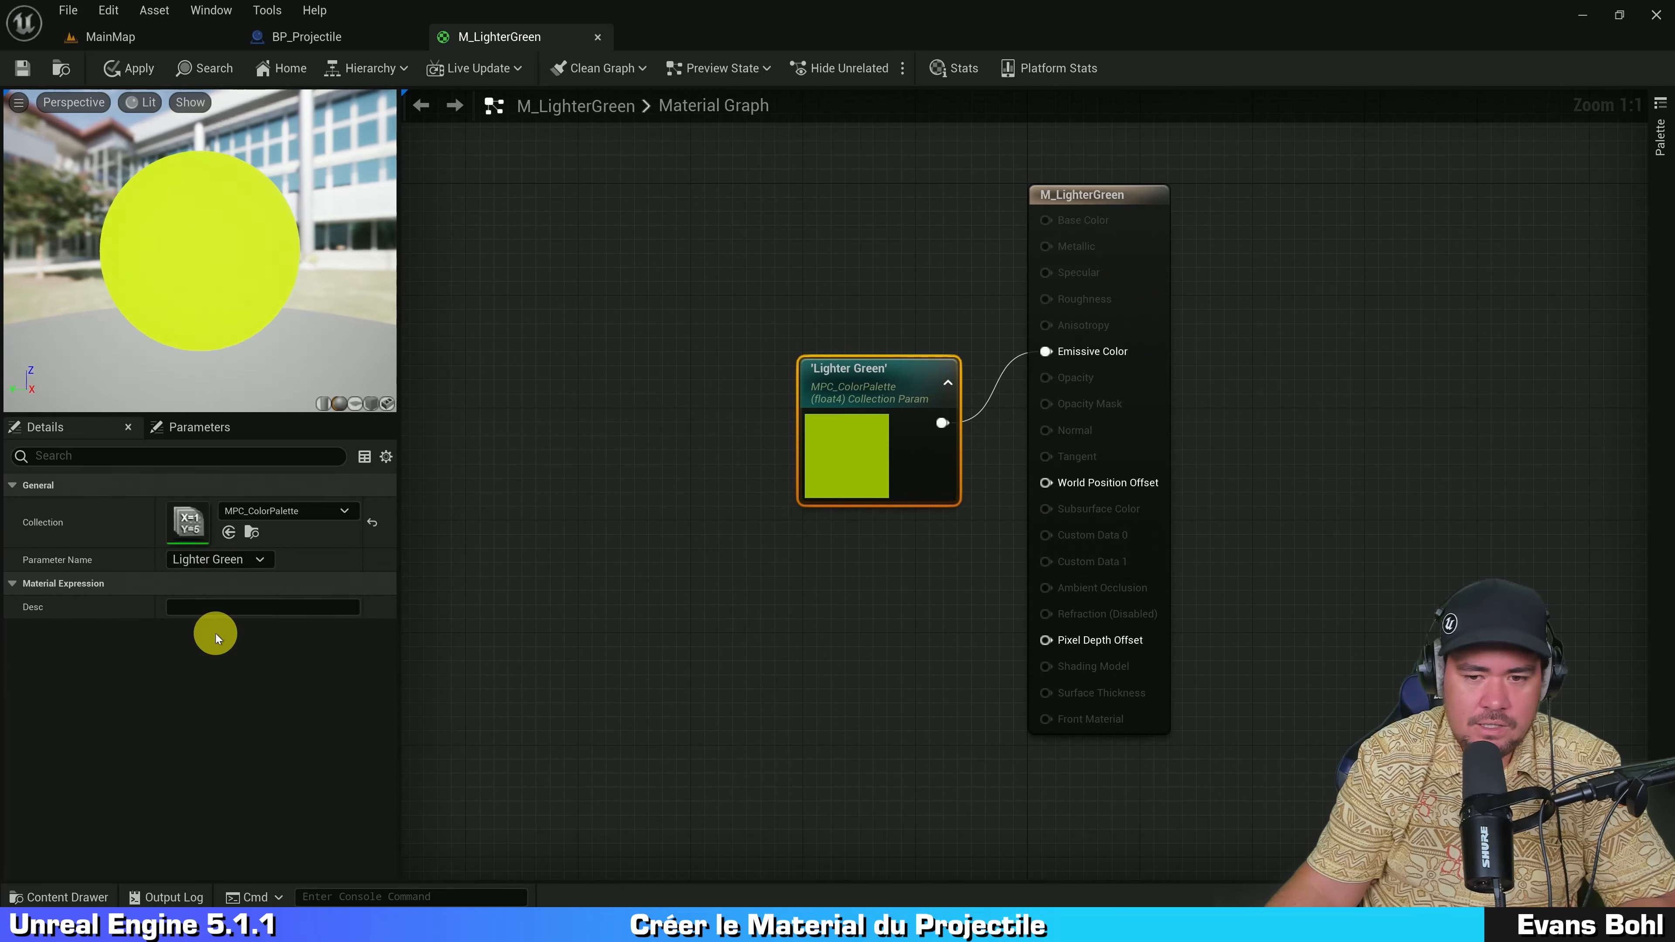
Step: Align the M_LighterGreen result node so the Emissive Color wire runs straight, then save and close the material
{"action": "left_click", "coordinate": [636, 587]}
{"action": "left_click", "coordinate": [1035, 437]}
{"action": "left_click", "coordinate": [1232, 327]}
{"action": "left_click", "coordinate": [1395, 334]}
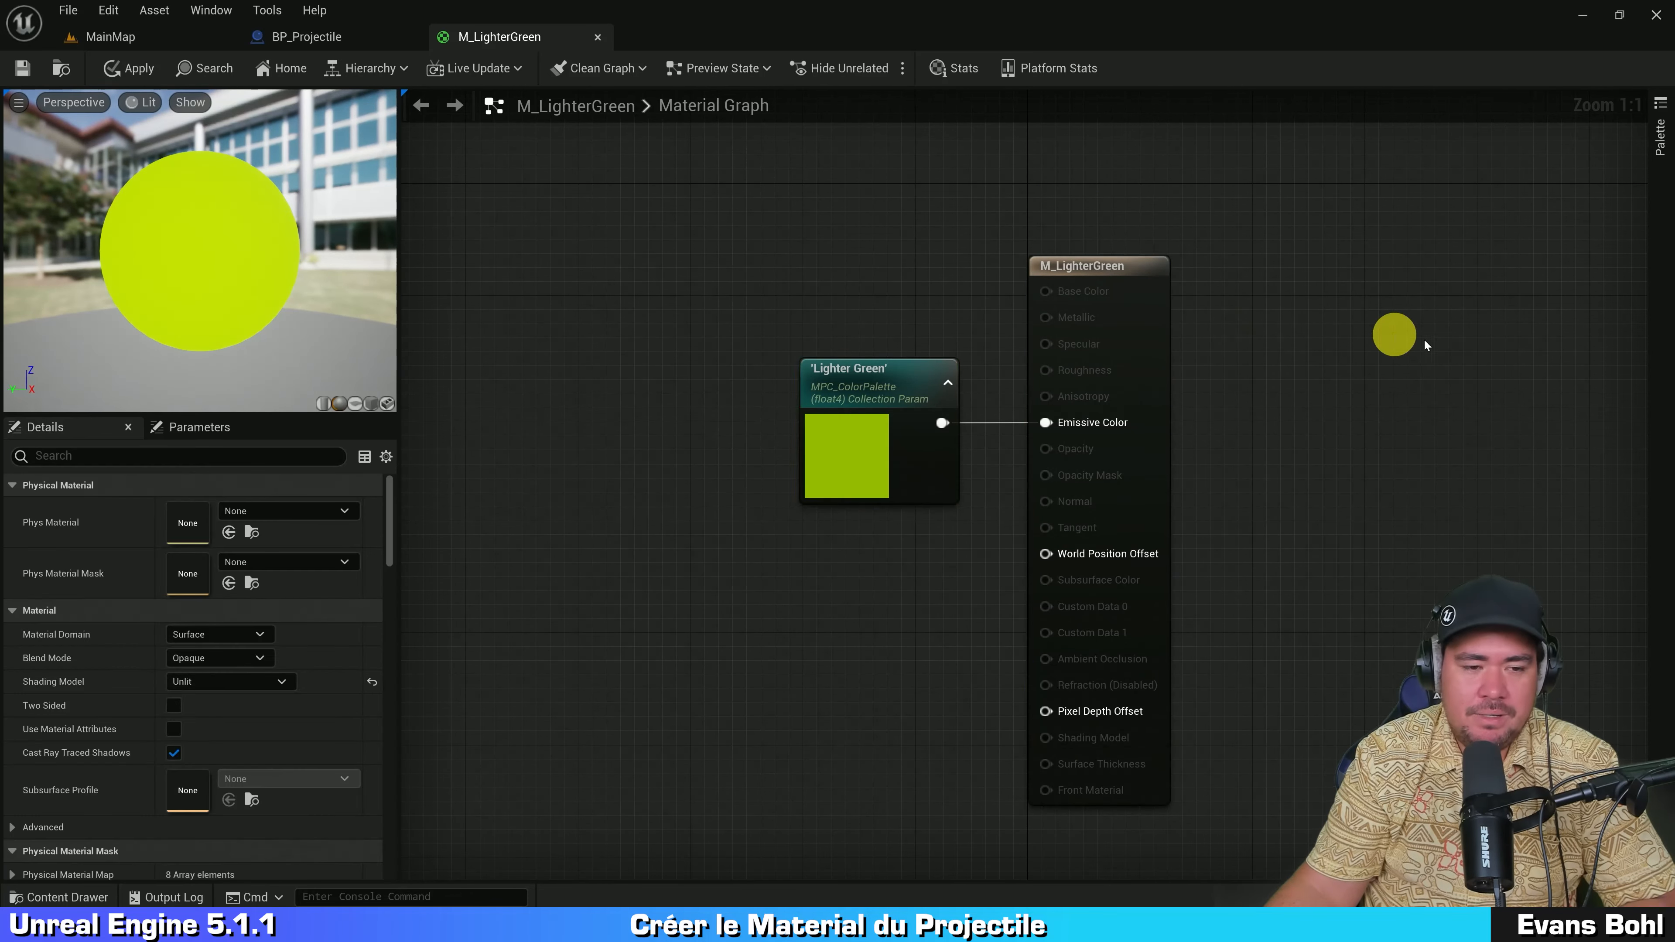
{"action": "right_click_drag", "start_coordinate": [1387, 325], "coordinate": [1324, 296]}
{"action": "left_click", "coordinate": [1376, 289]}
{"action": "key", "text": "ctrl+s"}
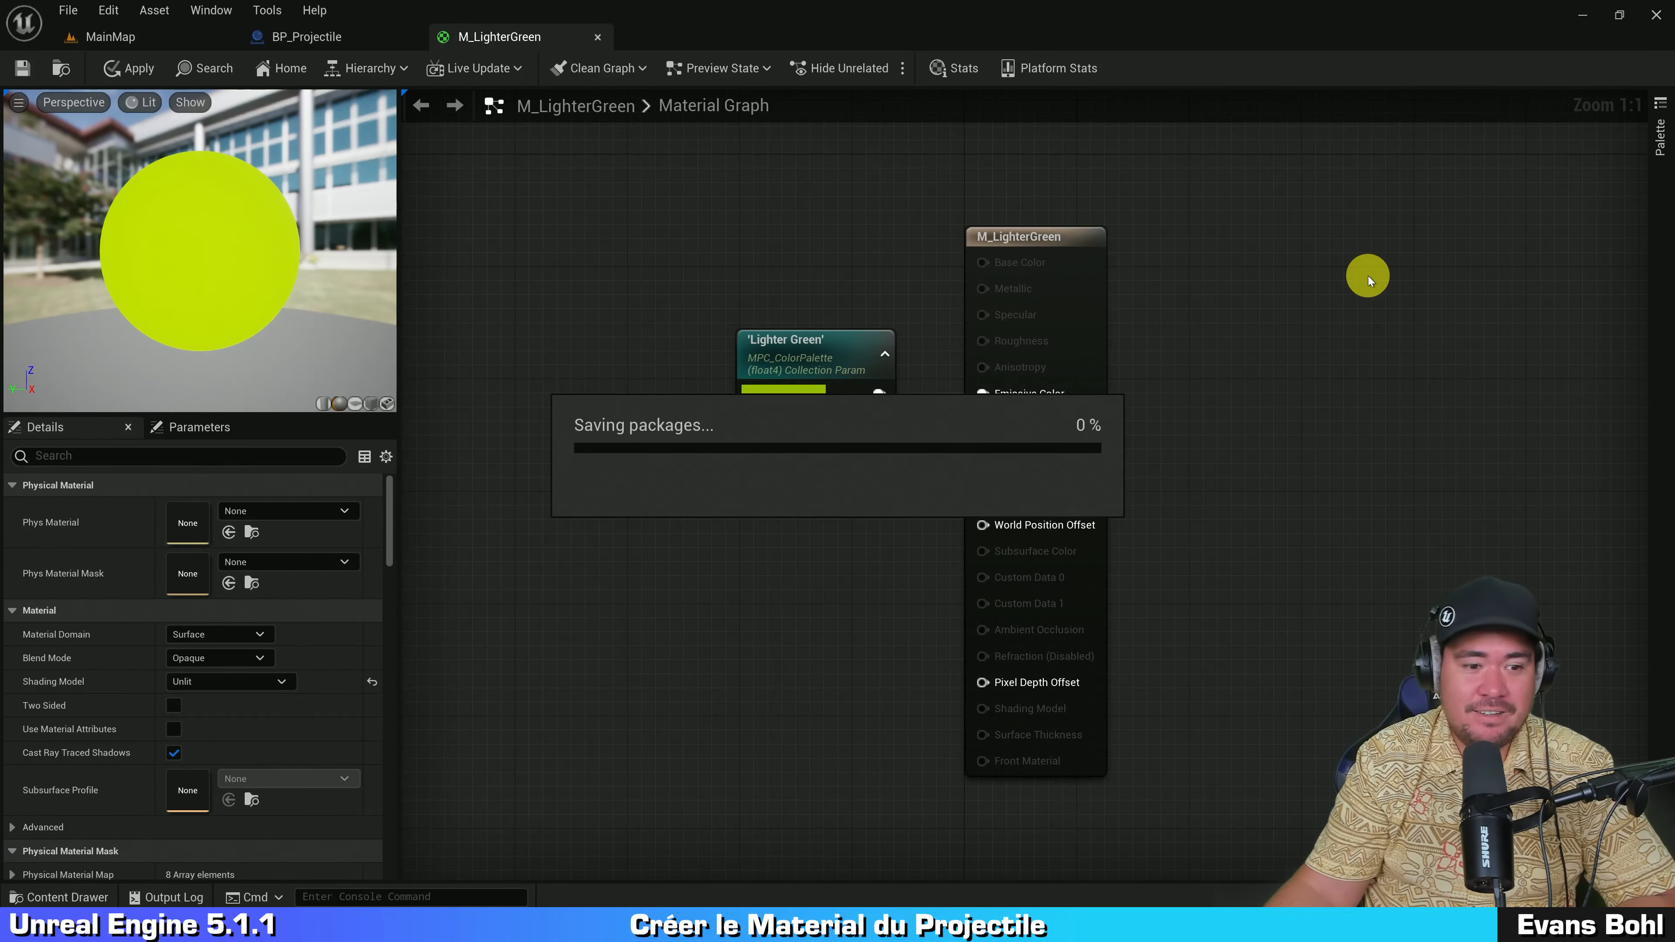
{"action": "left_click", "coordinate": [552, 333]}
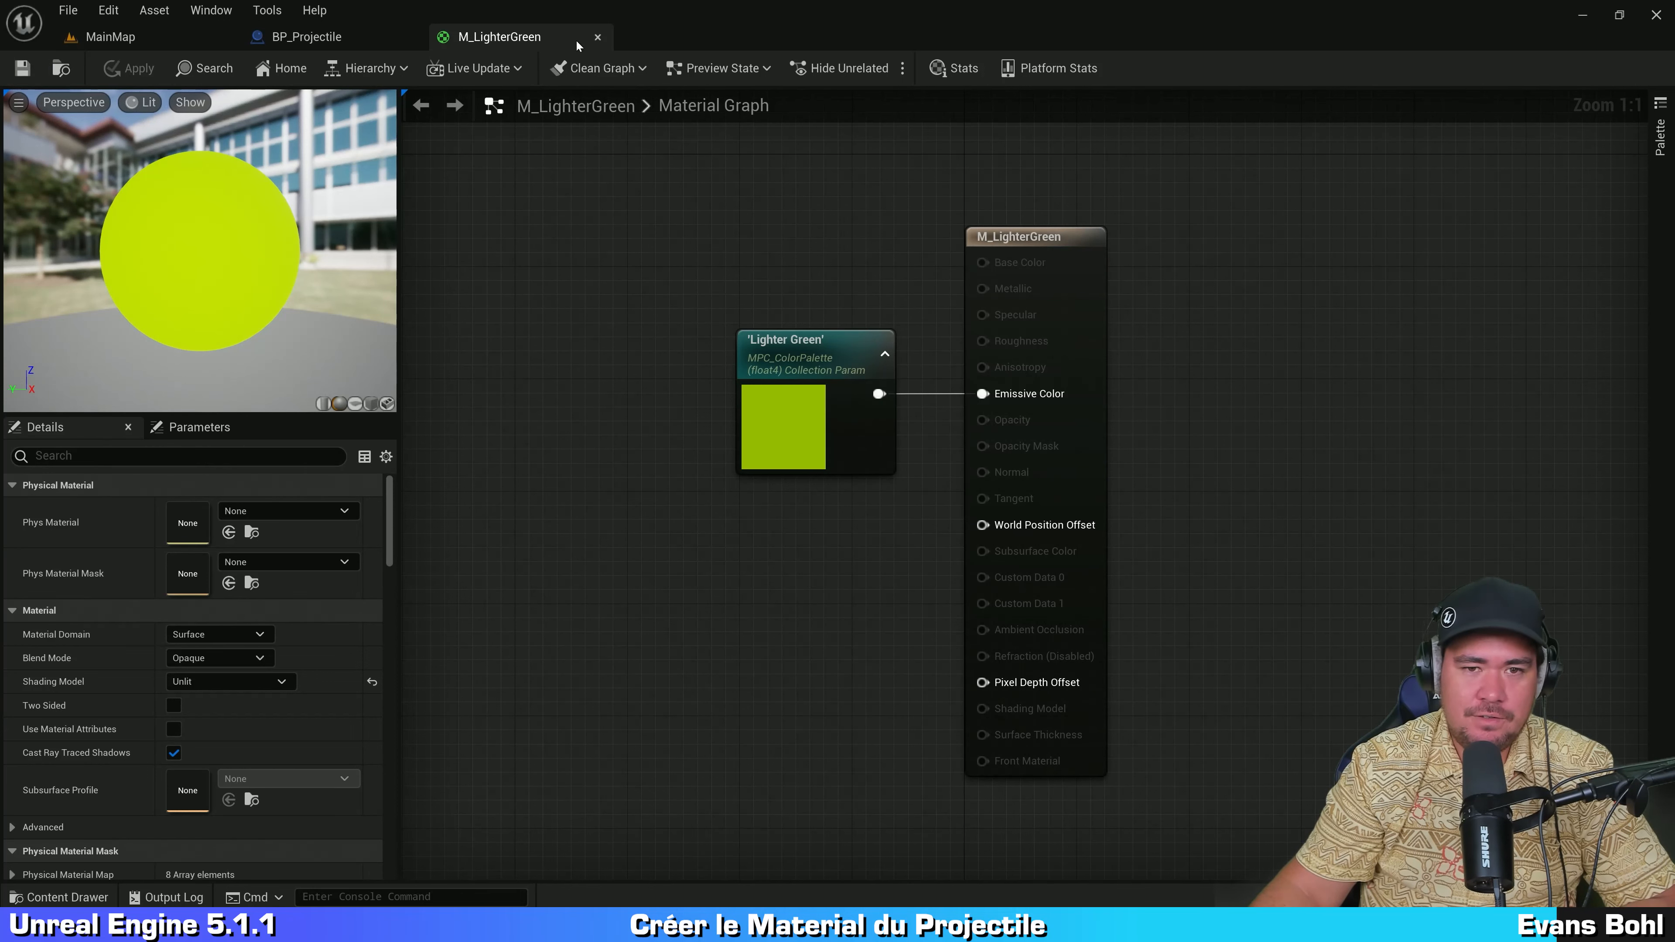
{"action": "left_click", "coordinate": [593, 38]}
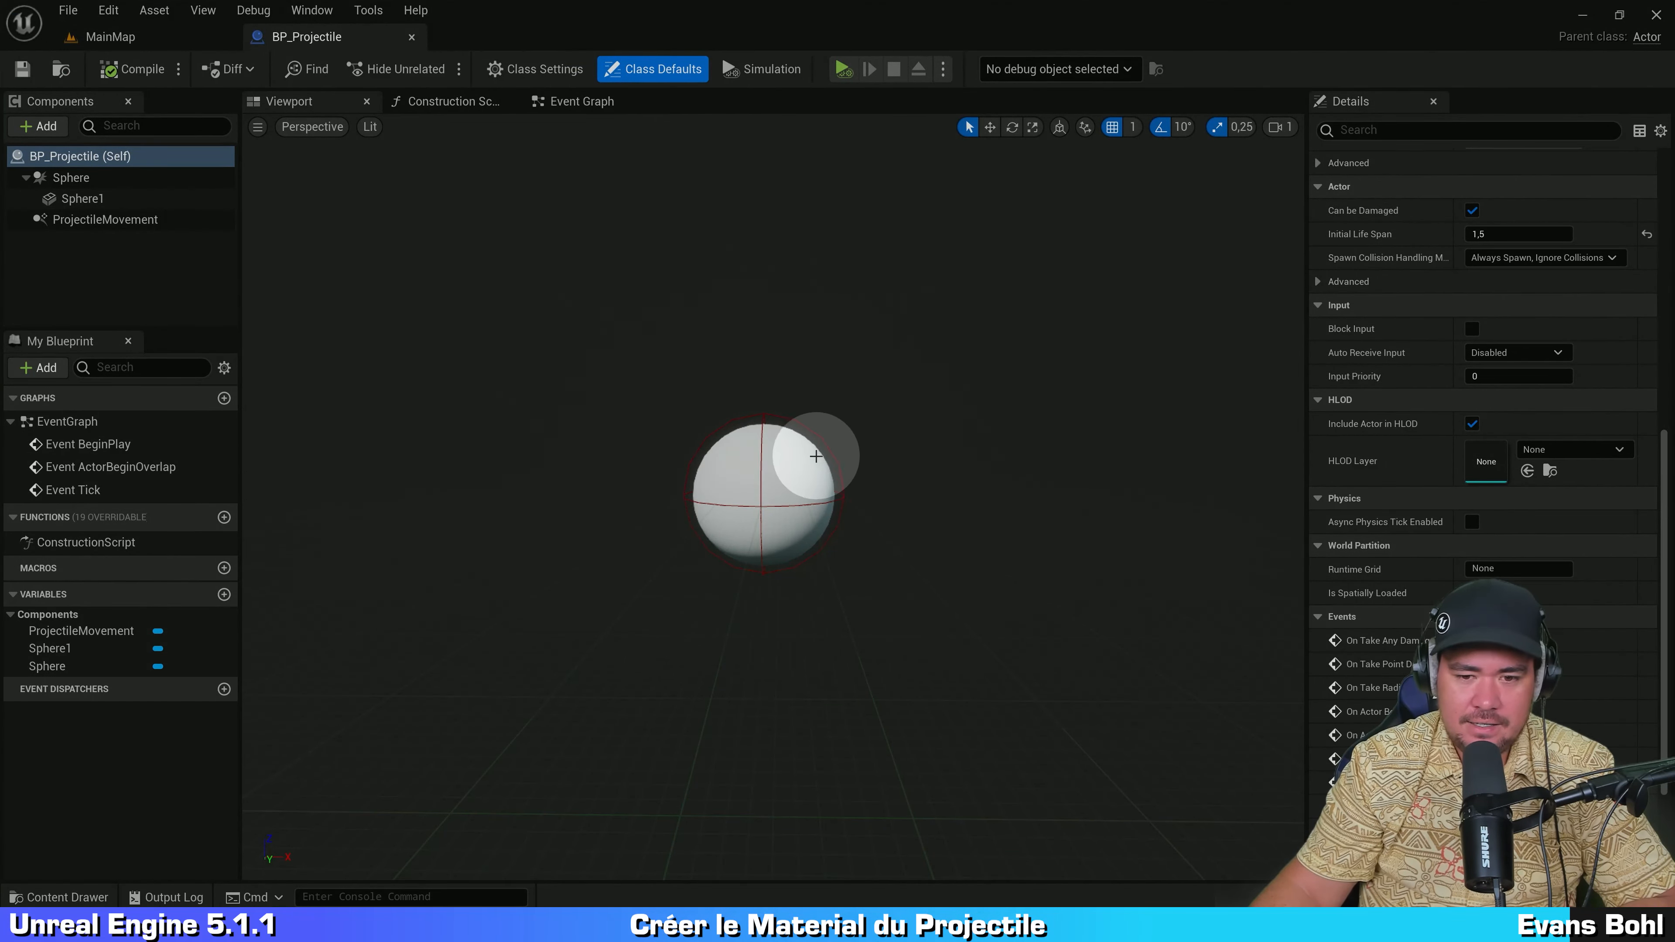
Step: Assign M_LighterGreen to material Element 0 of the Sphere1 component and save the BP_Projectile blueprint
{"action": "left_click", "coordinate": [792, 474]}
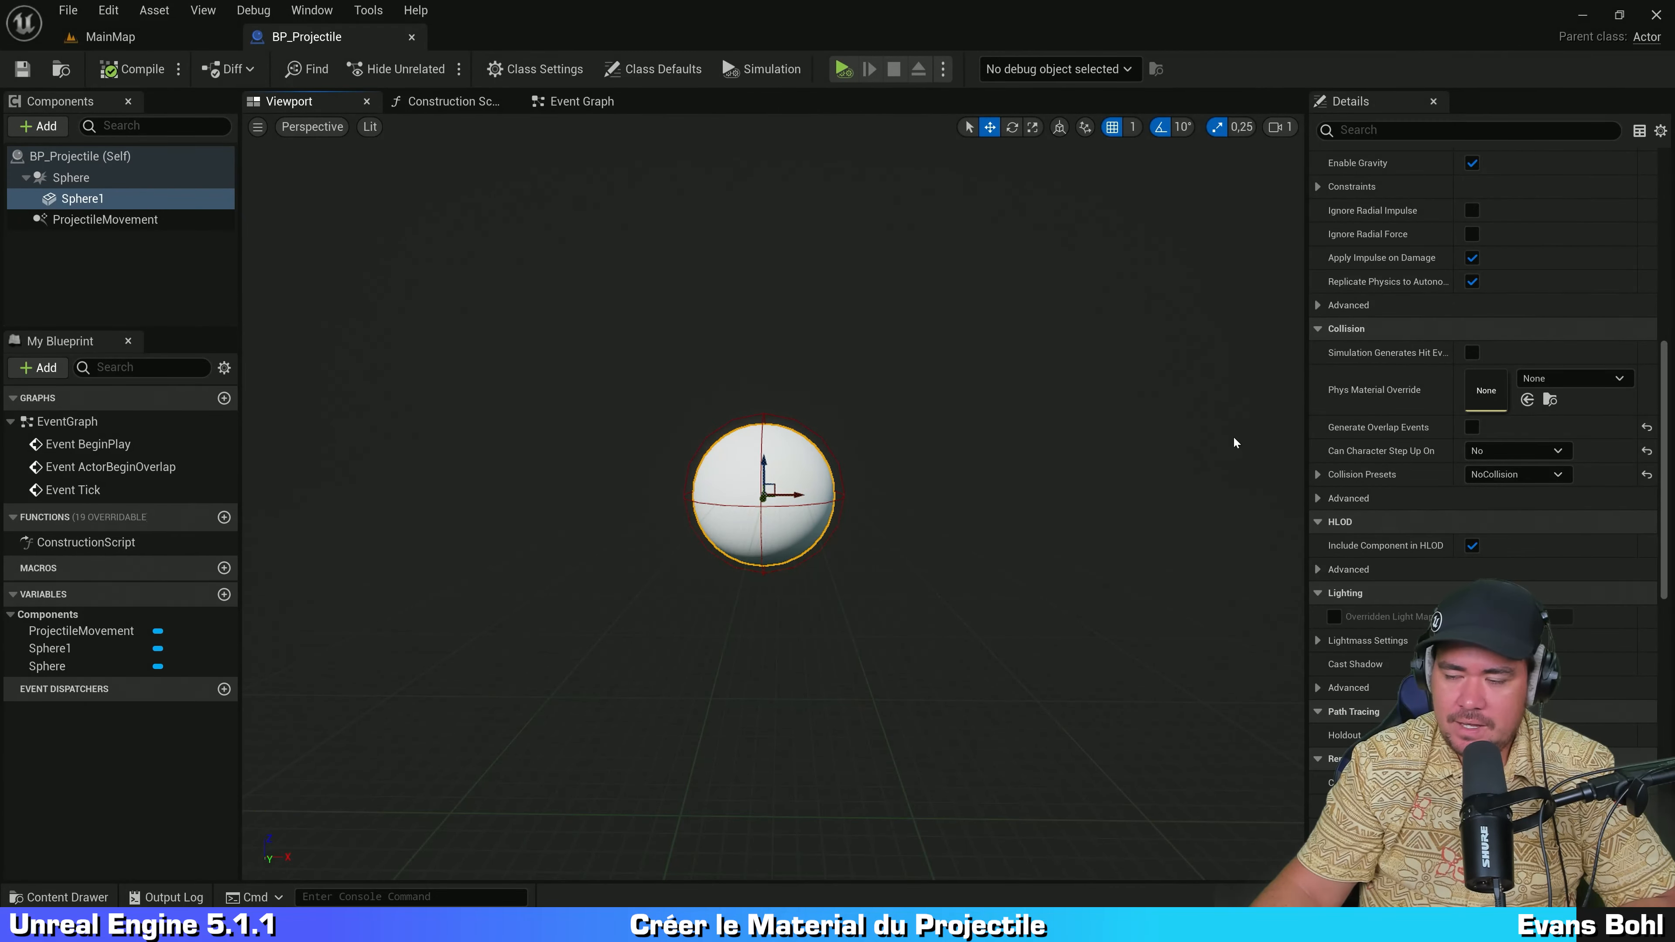
{"action": "scroll", "coordinate": [1411, 395], "scroll_direction": "up", "scroll_amount": 8}
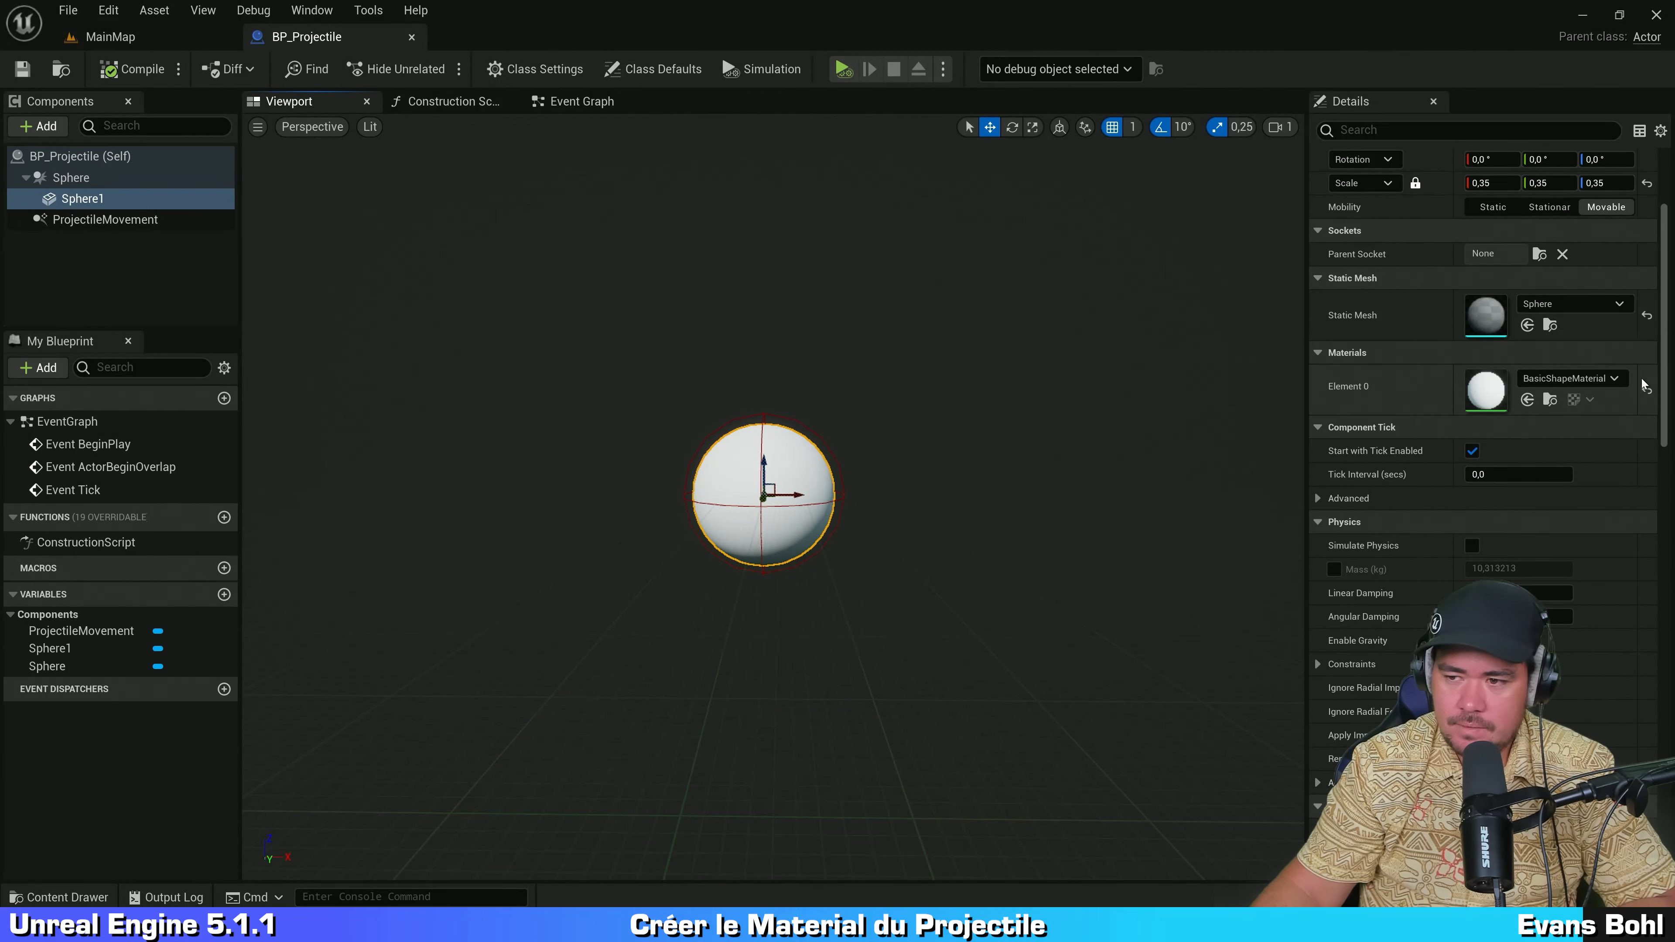
{"action": "left_click", "coordinate": [1614, 379]}
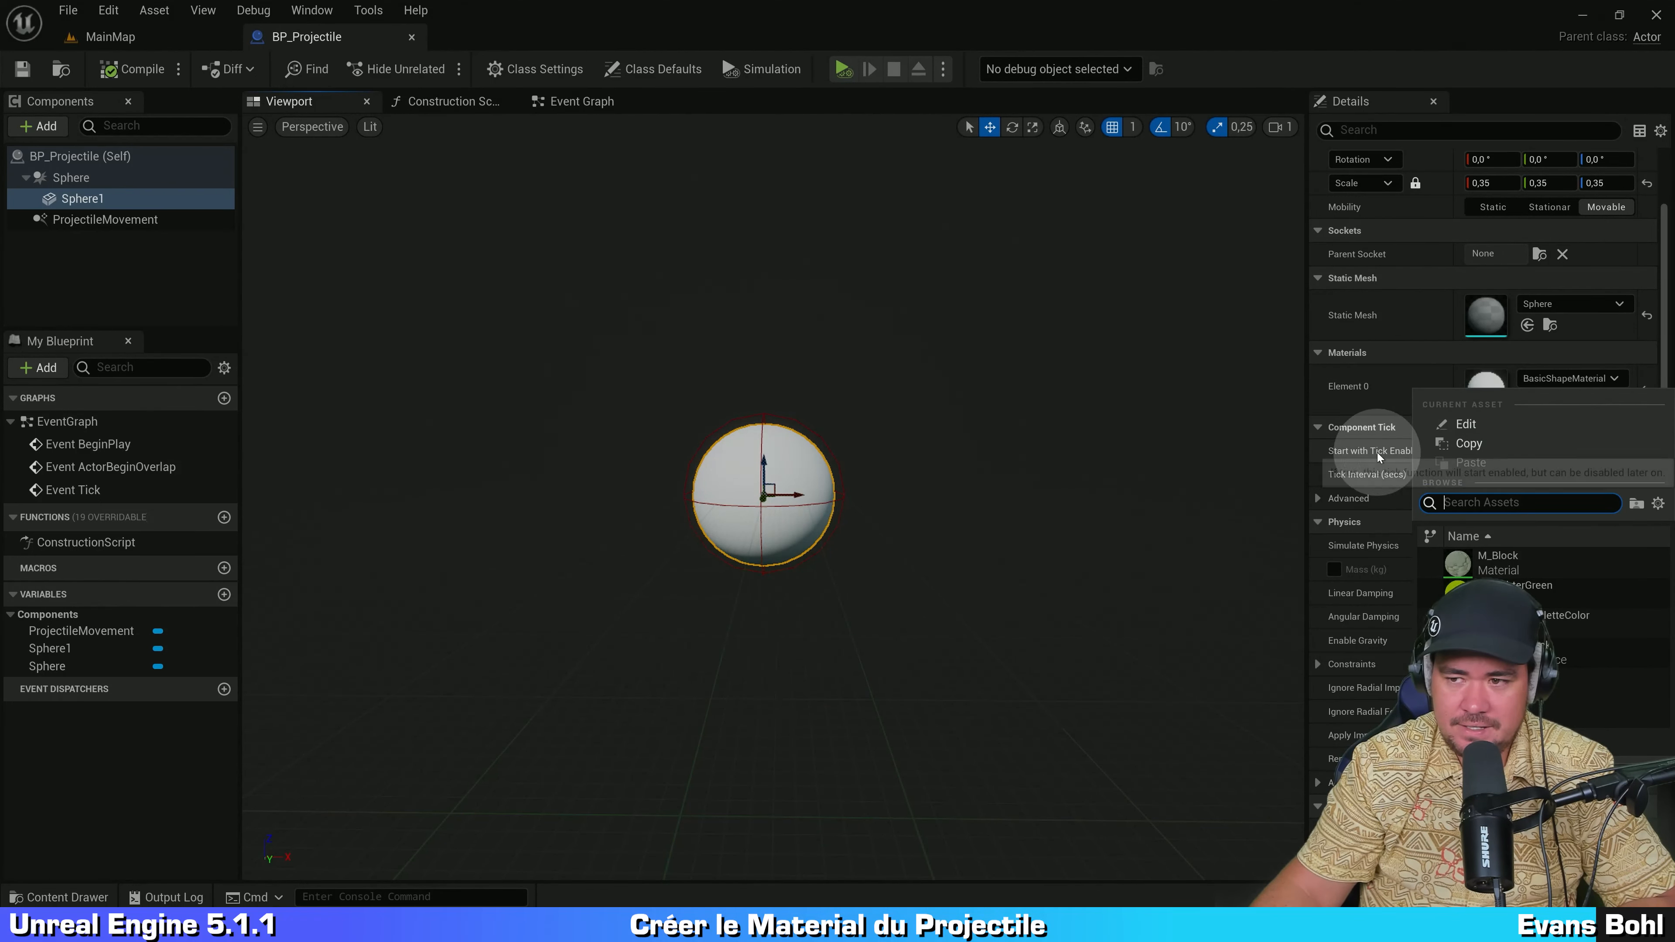
{"action": "left_click", "coordinate": [1199, 350]}
{"action": "scroll", "coordinate": [1377, 335], "scroll_direction": "down", "scroll_amount": 3}
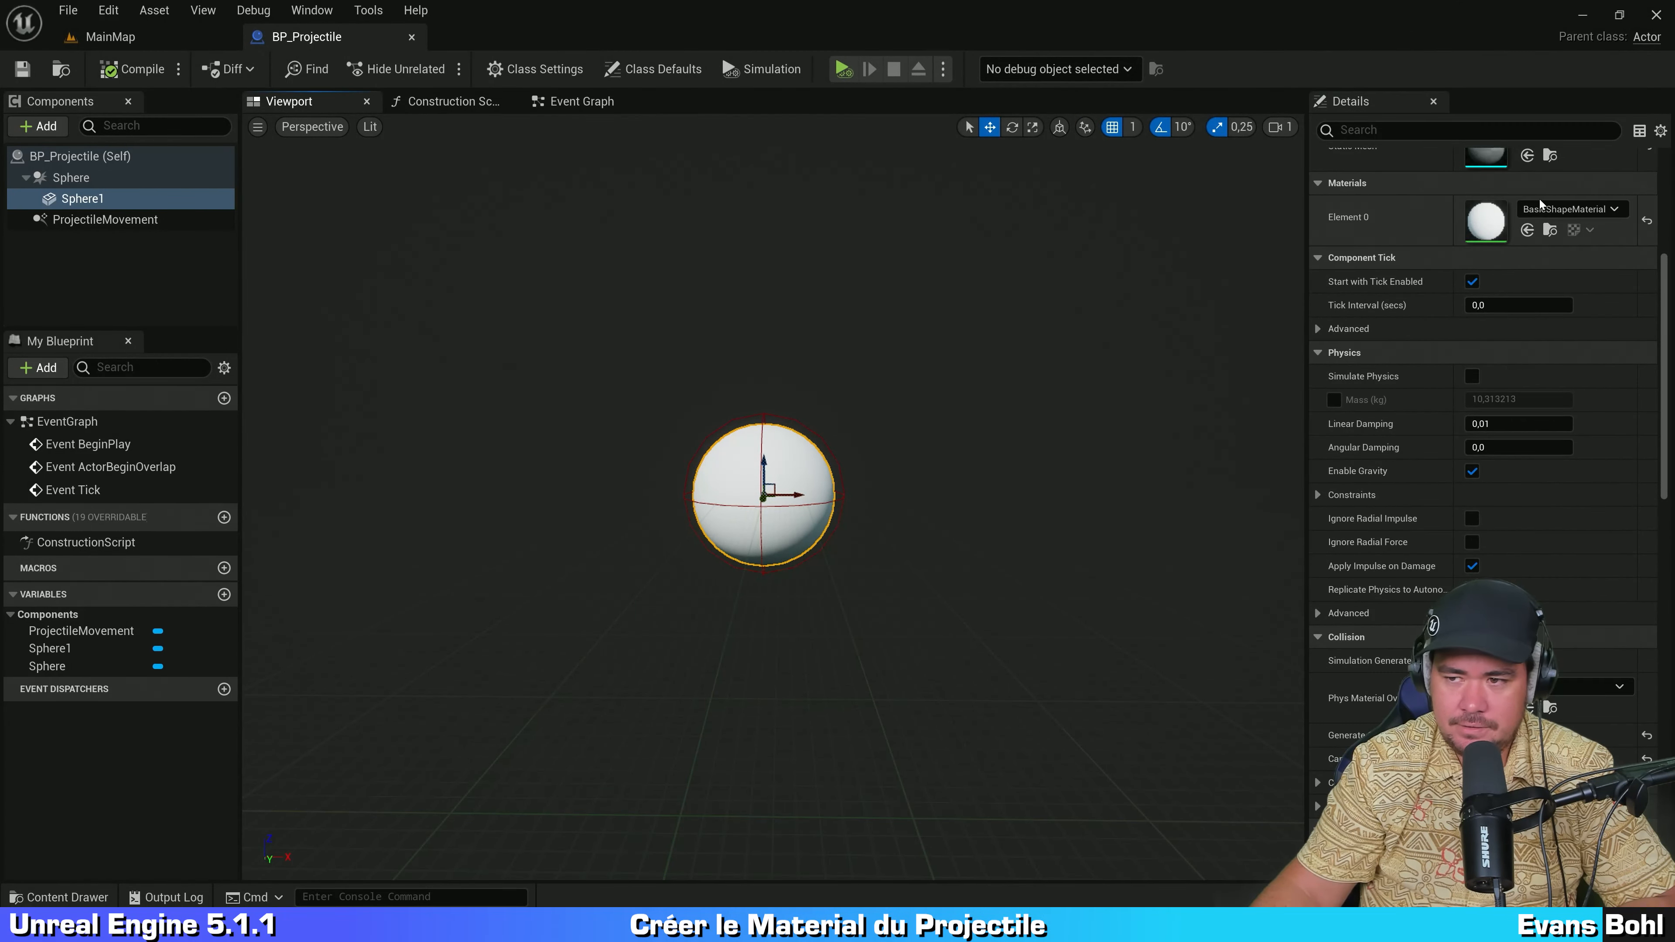
{"action": "left_click", "coordinate": [1542, 210]}
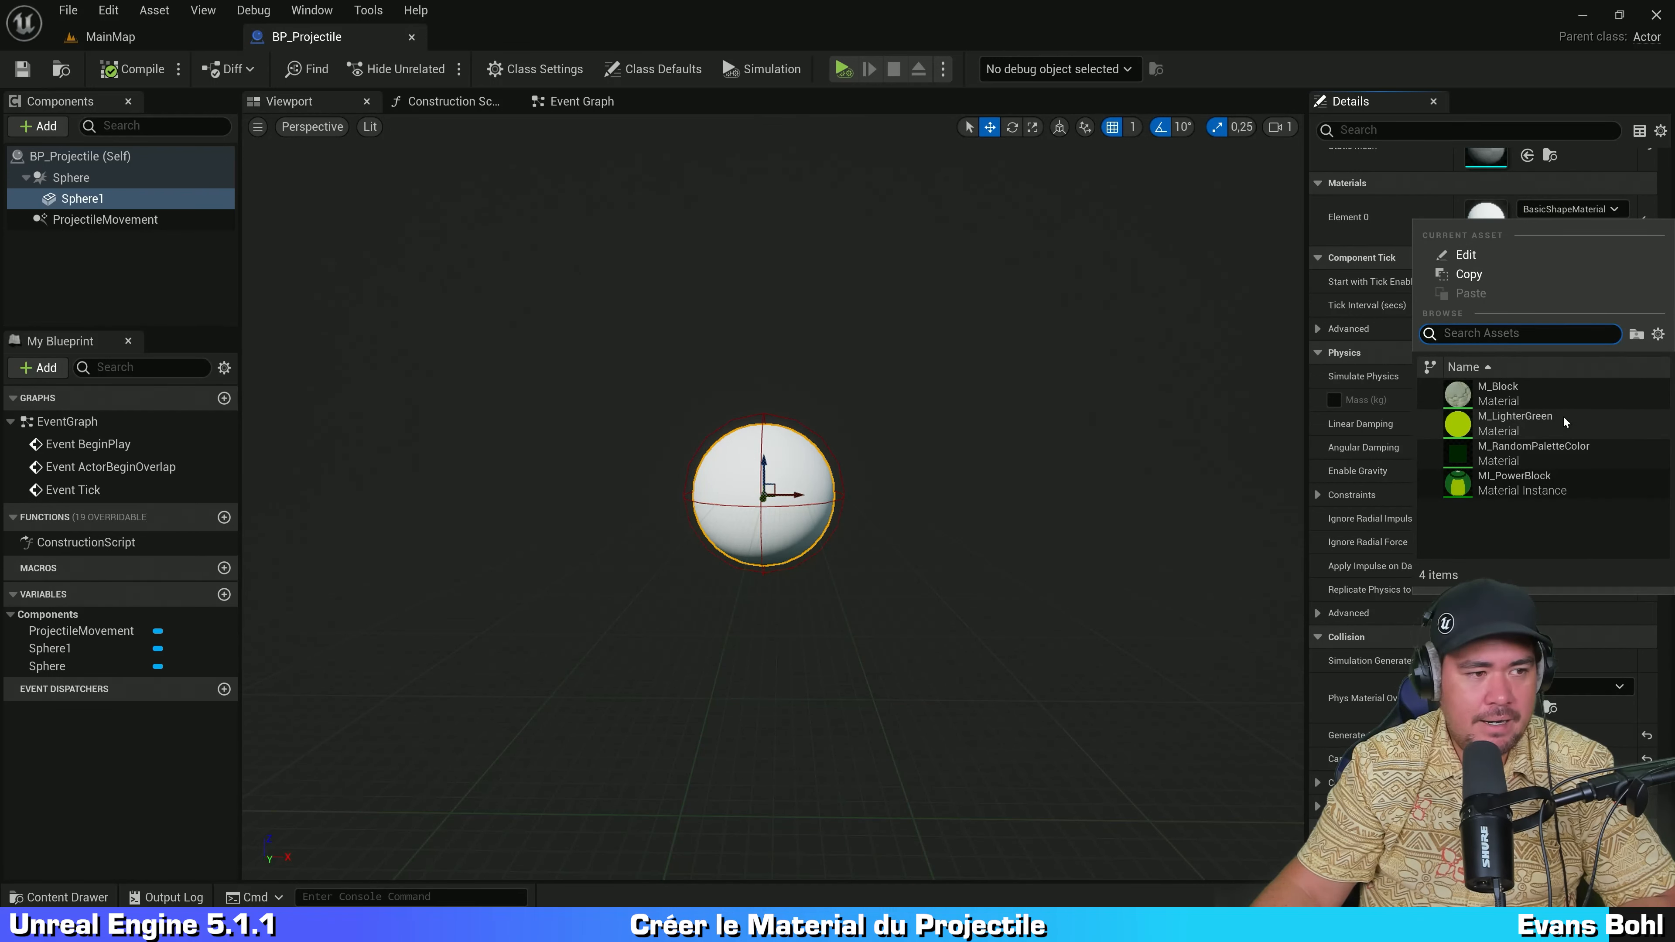
{"action": "left_click", "coordinate": [1564, 416]}
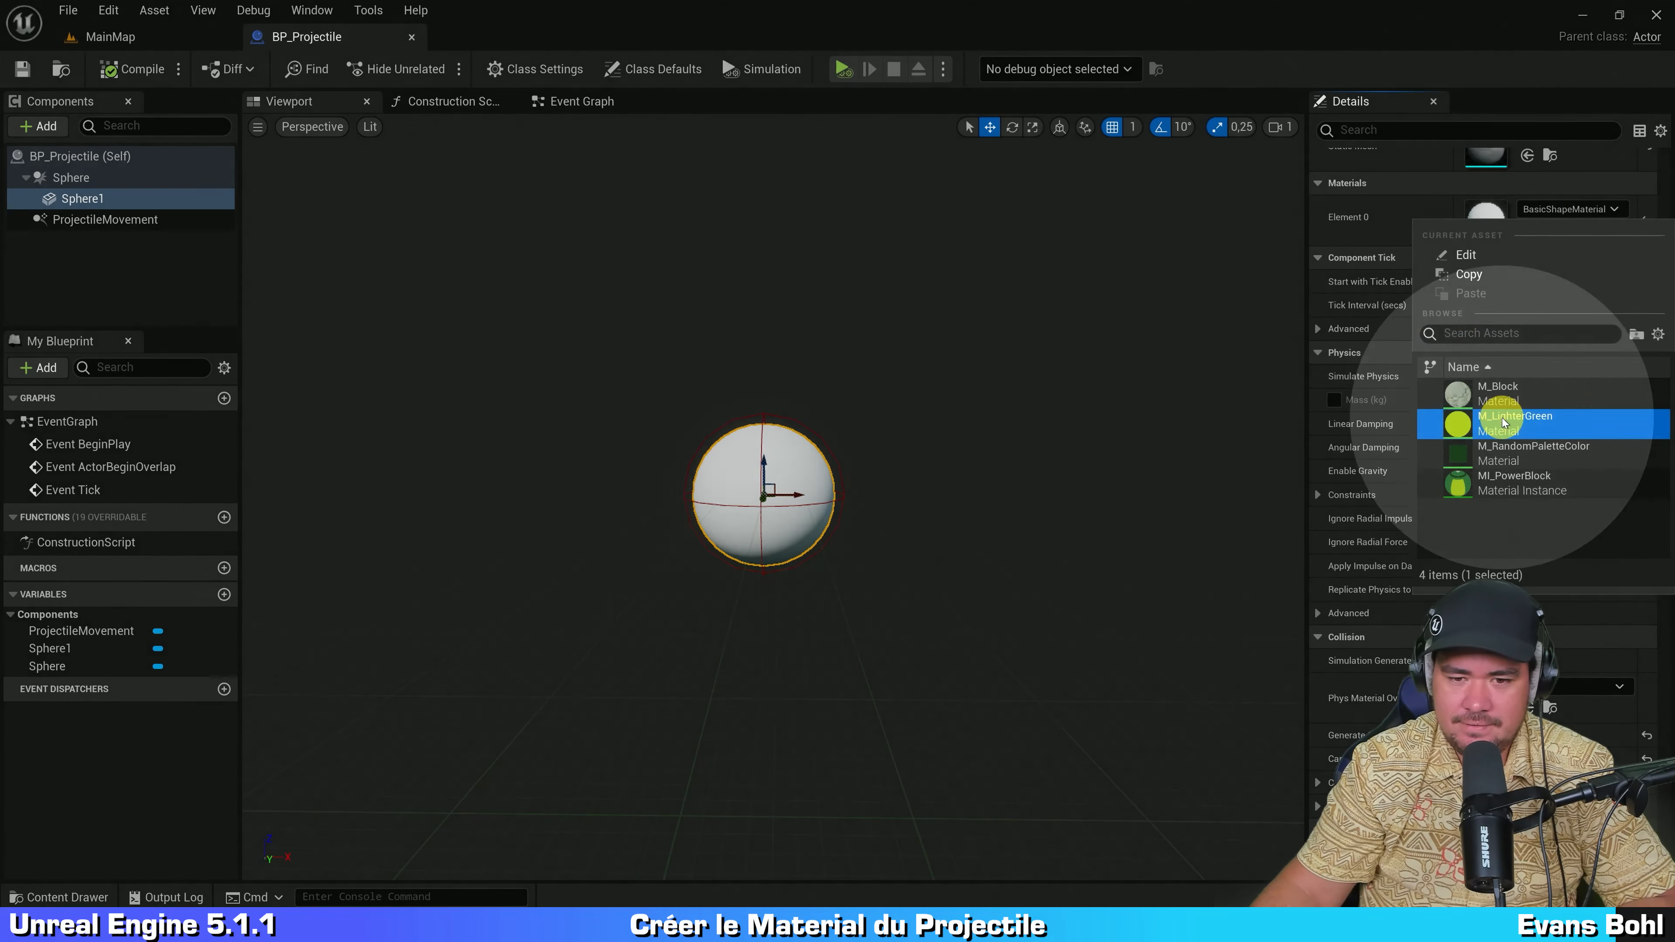
{"action": "key", "text": "ctrl+s"}
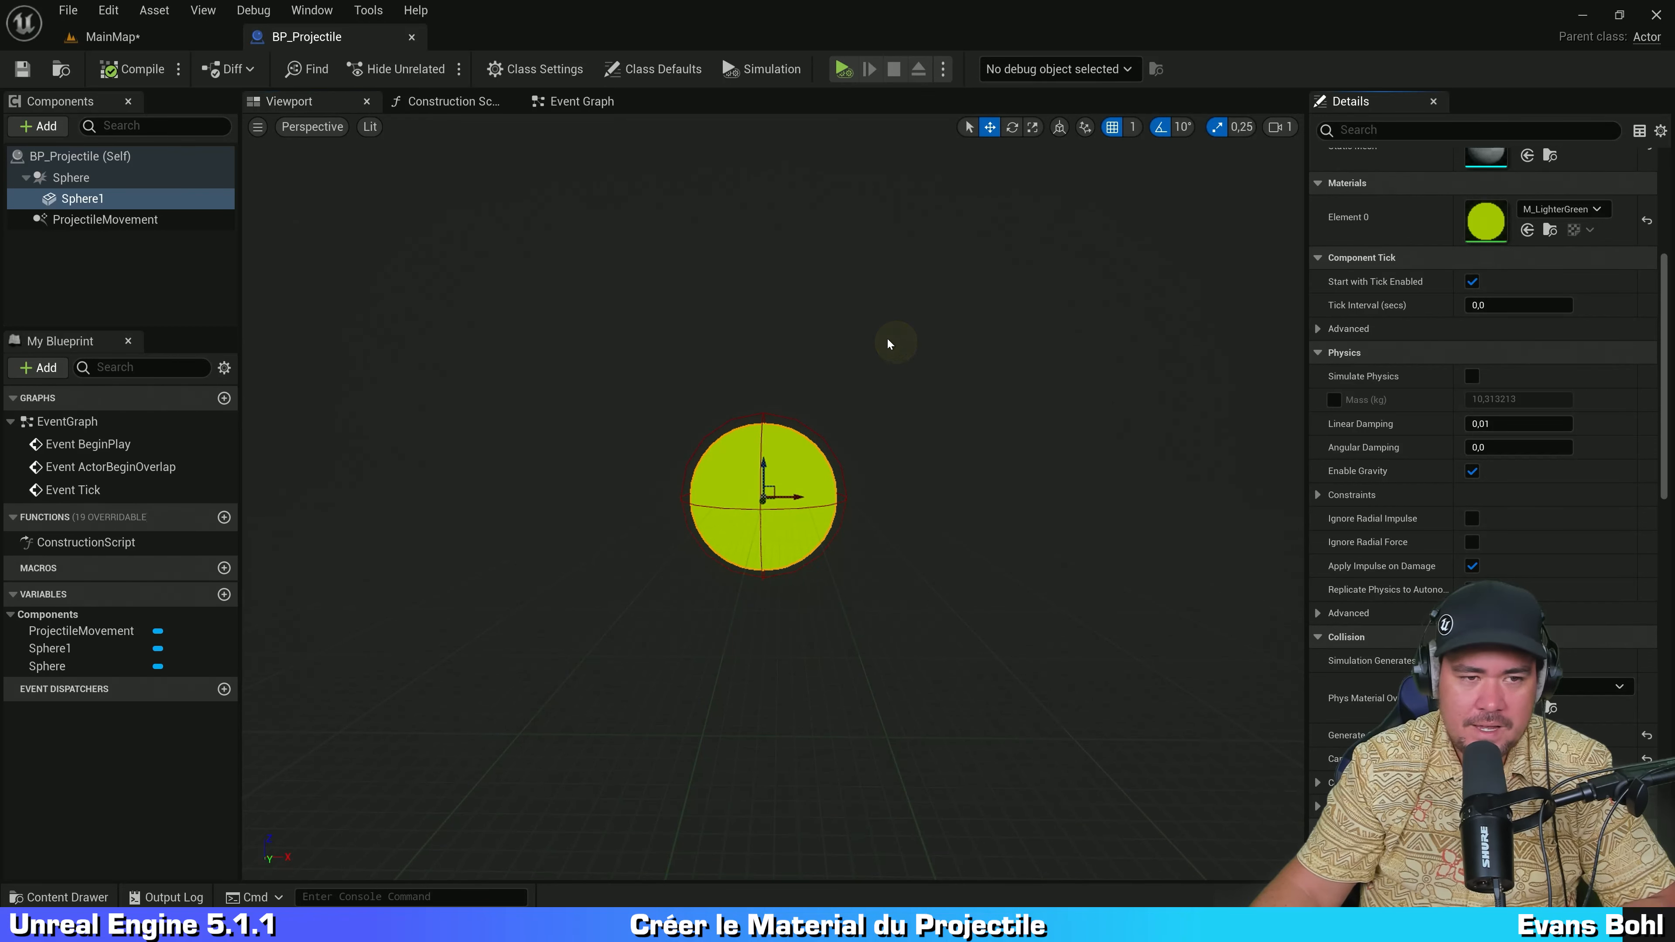
Step: Save the BP_Projectile blueprint and play-test MainMap to check how the projectile looks with its green material
{"action": "left_click", "coordinate": [791, 320]}
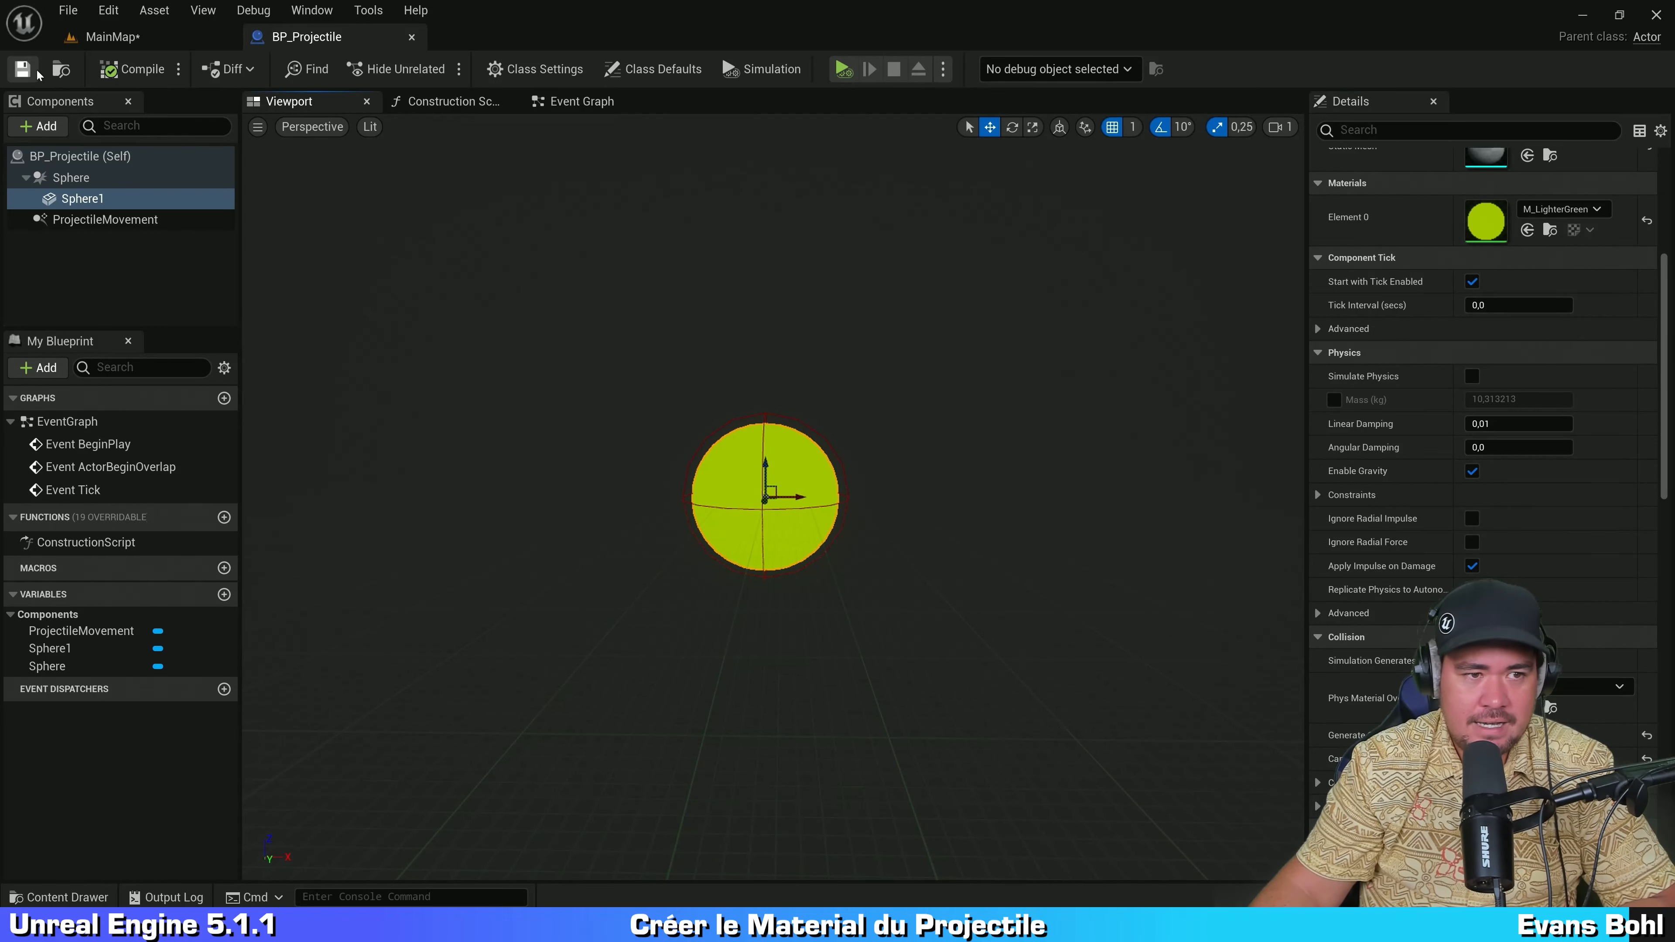
{"action": "left_click", "coordinate": [17, 70]}
{"action": "left_click", "coordinate": [111, 38]}
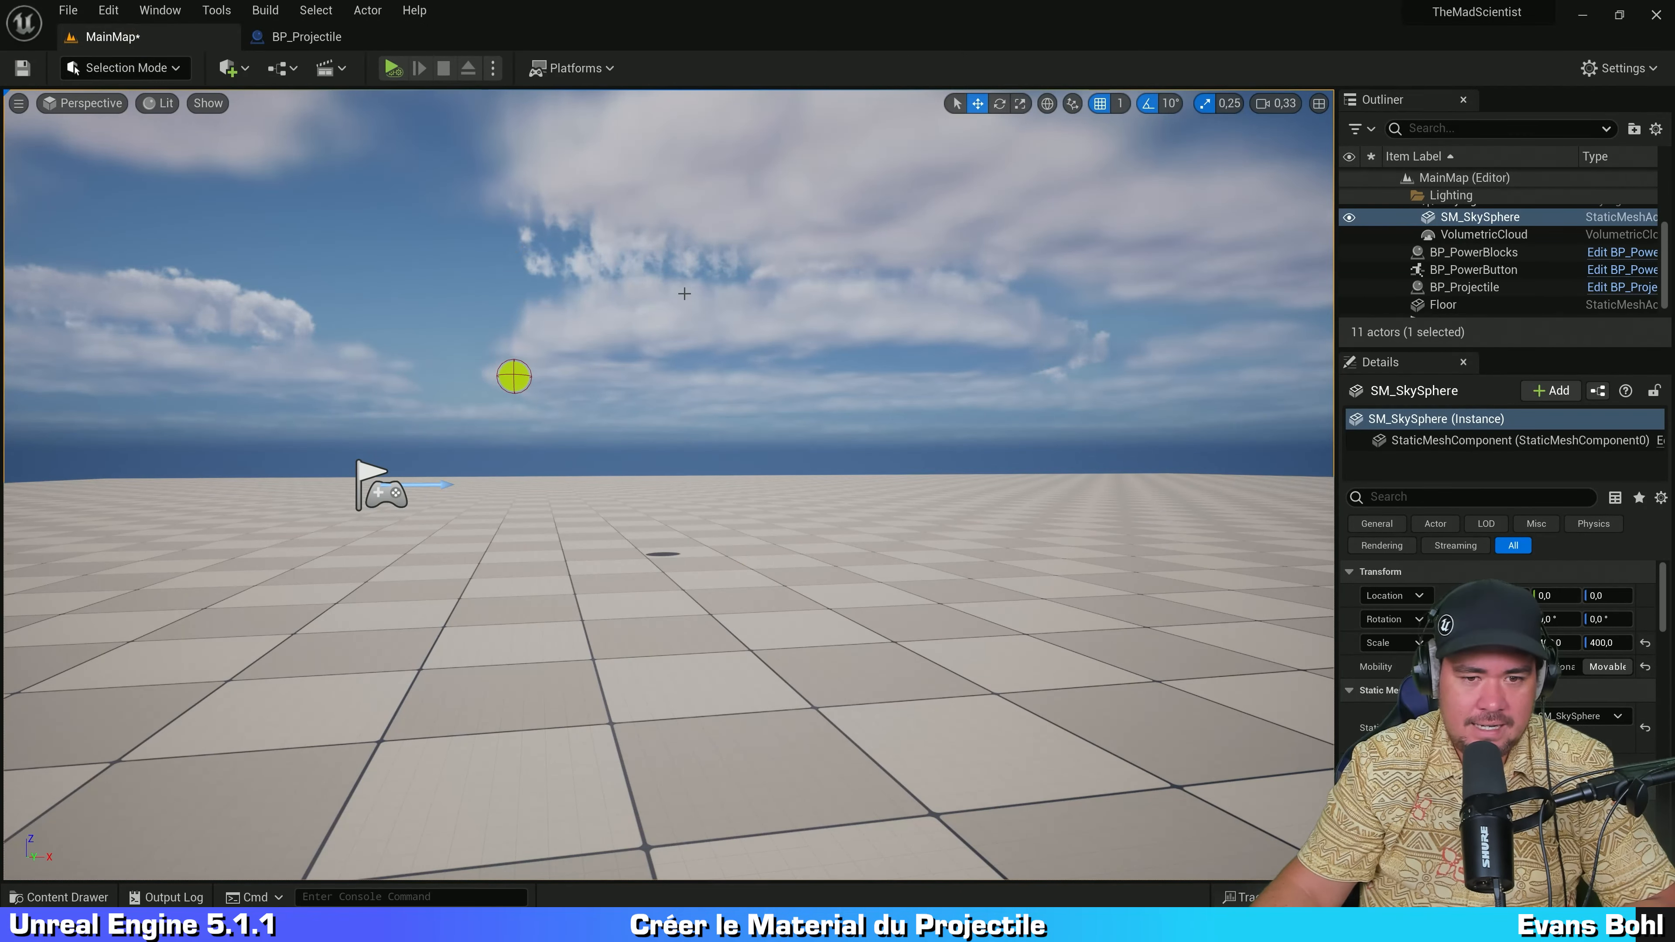
{"action": "left_click", "coordinate": [684, 293]}
{"action": "left_click", "coordinate": [392, 67]}
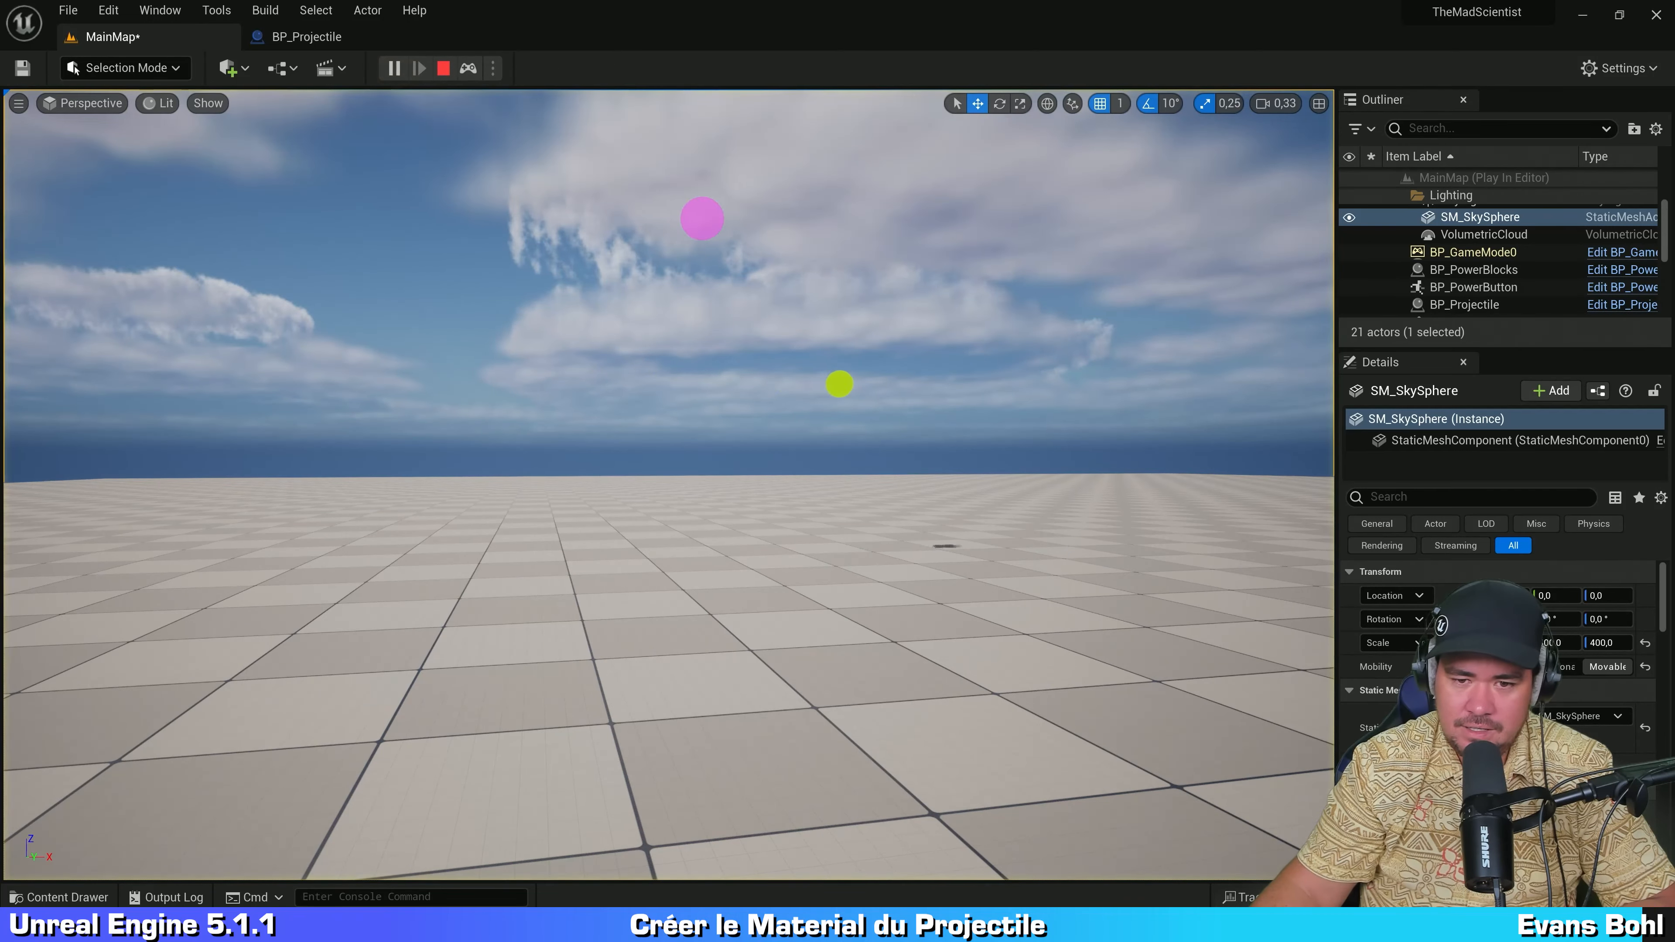
{"action": "left_click_drag", "start_coordinate": [702, 219], "coordinate": [478, 225]}
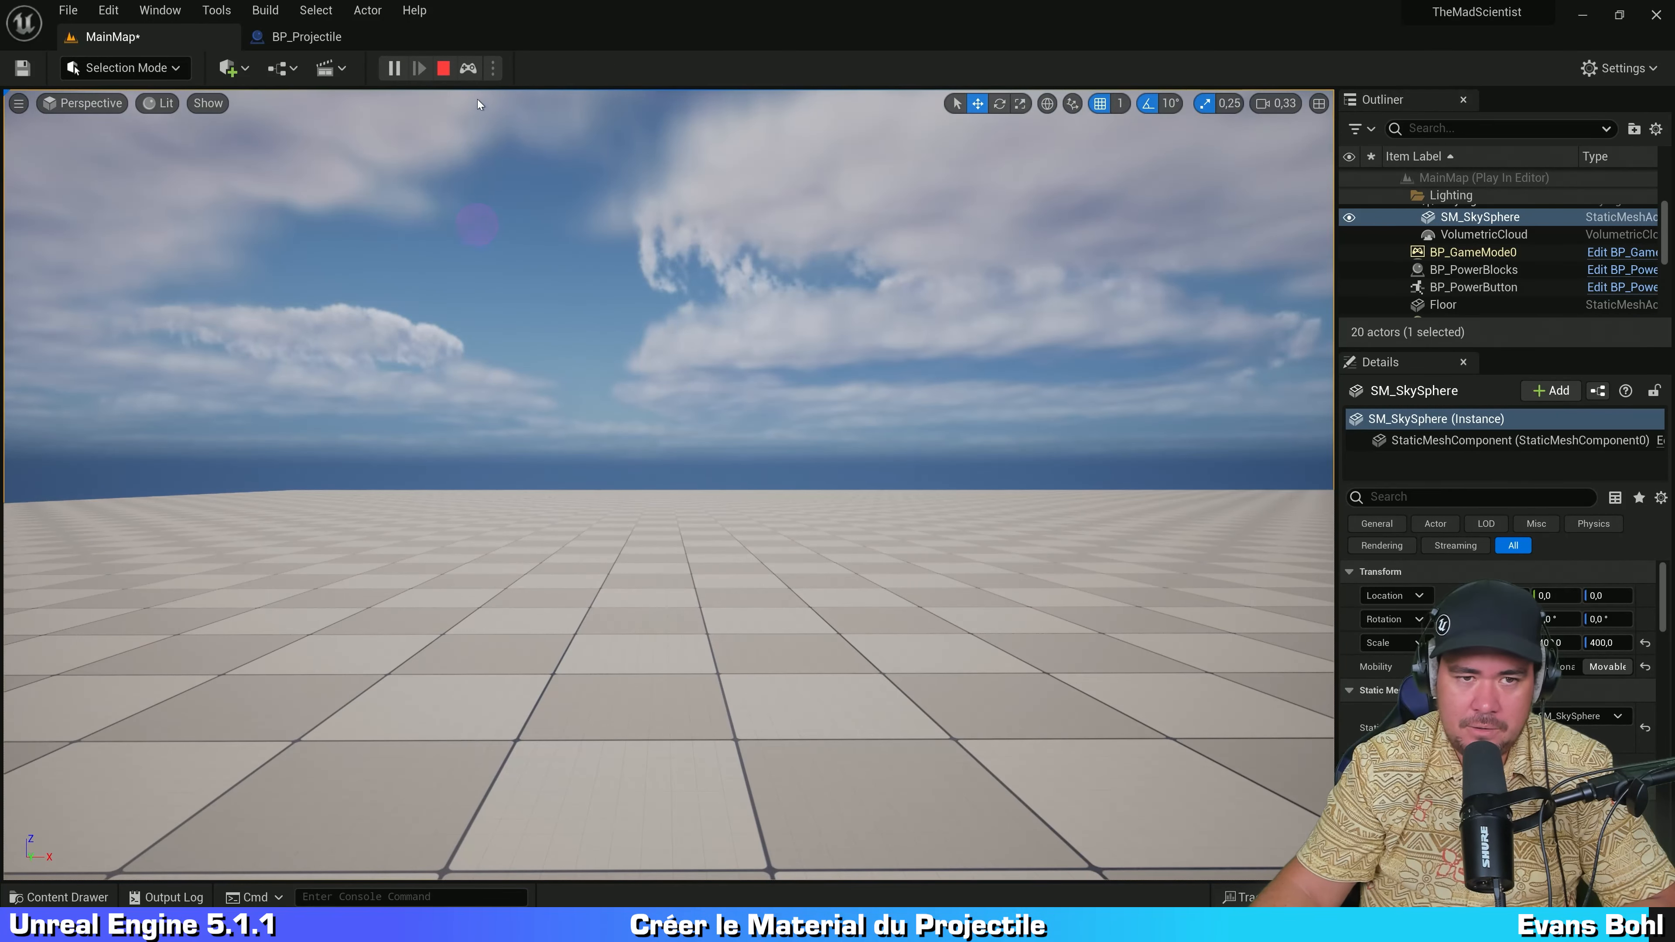
{"action": "left_click", "coordinate": [440, 64]}
Step: Run MainMap a second time, stop the simulation and reframe the level view on the green projectile
{"action": "left_click", "coordinate": [388, 67]}
{"action": "right_click_drag", "start_coordinate": [521, 162], "coordinate": [579, 170]}
{"action": "key", "text": "d"}
{"action": "key", "text": "Escape"}
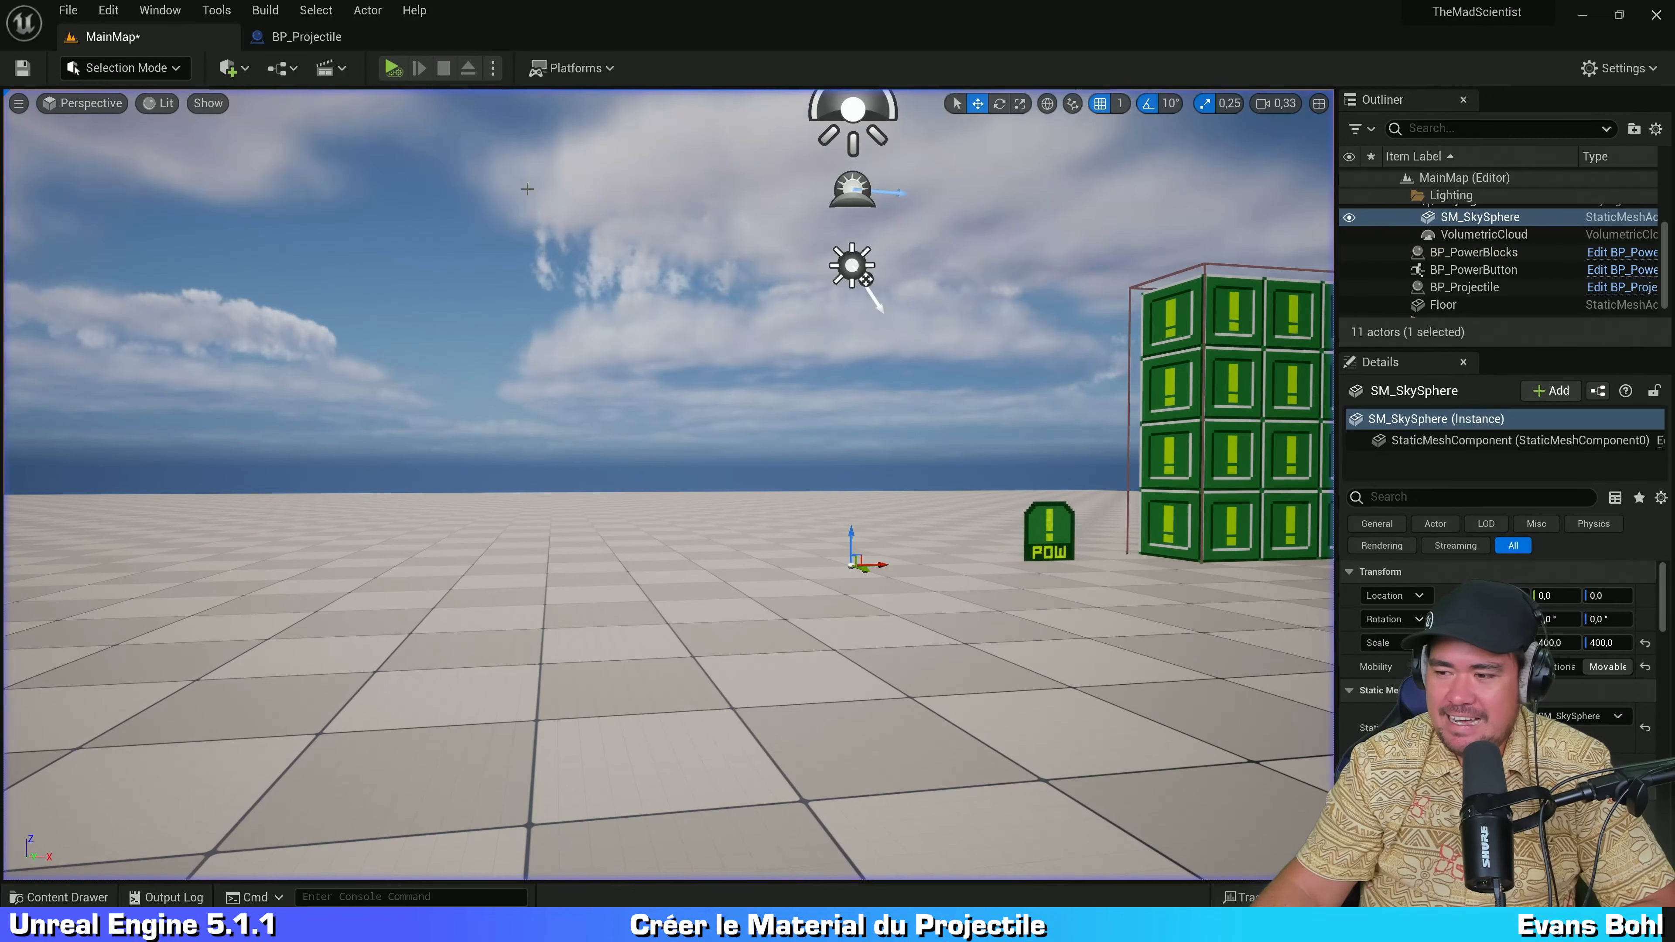
{"action": "mouse_move", "coordinate": [806, 289]}
{"action": "right_mouse_down"}
{"action": "mouse_move", "coordinate": [636, 284]}
{"action": "mouse_move", "coordinate": [785, 291]}
{"action": "right_mouse_up"}
{"action": "key", "text": "w"}
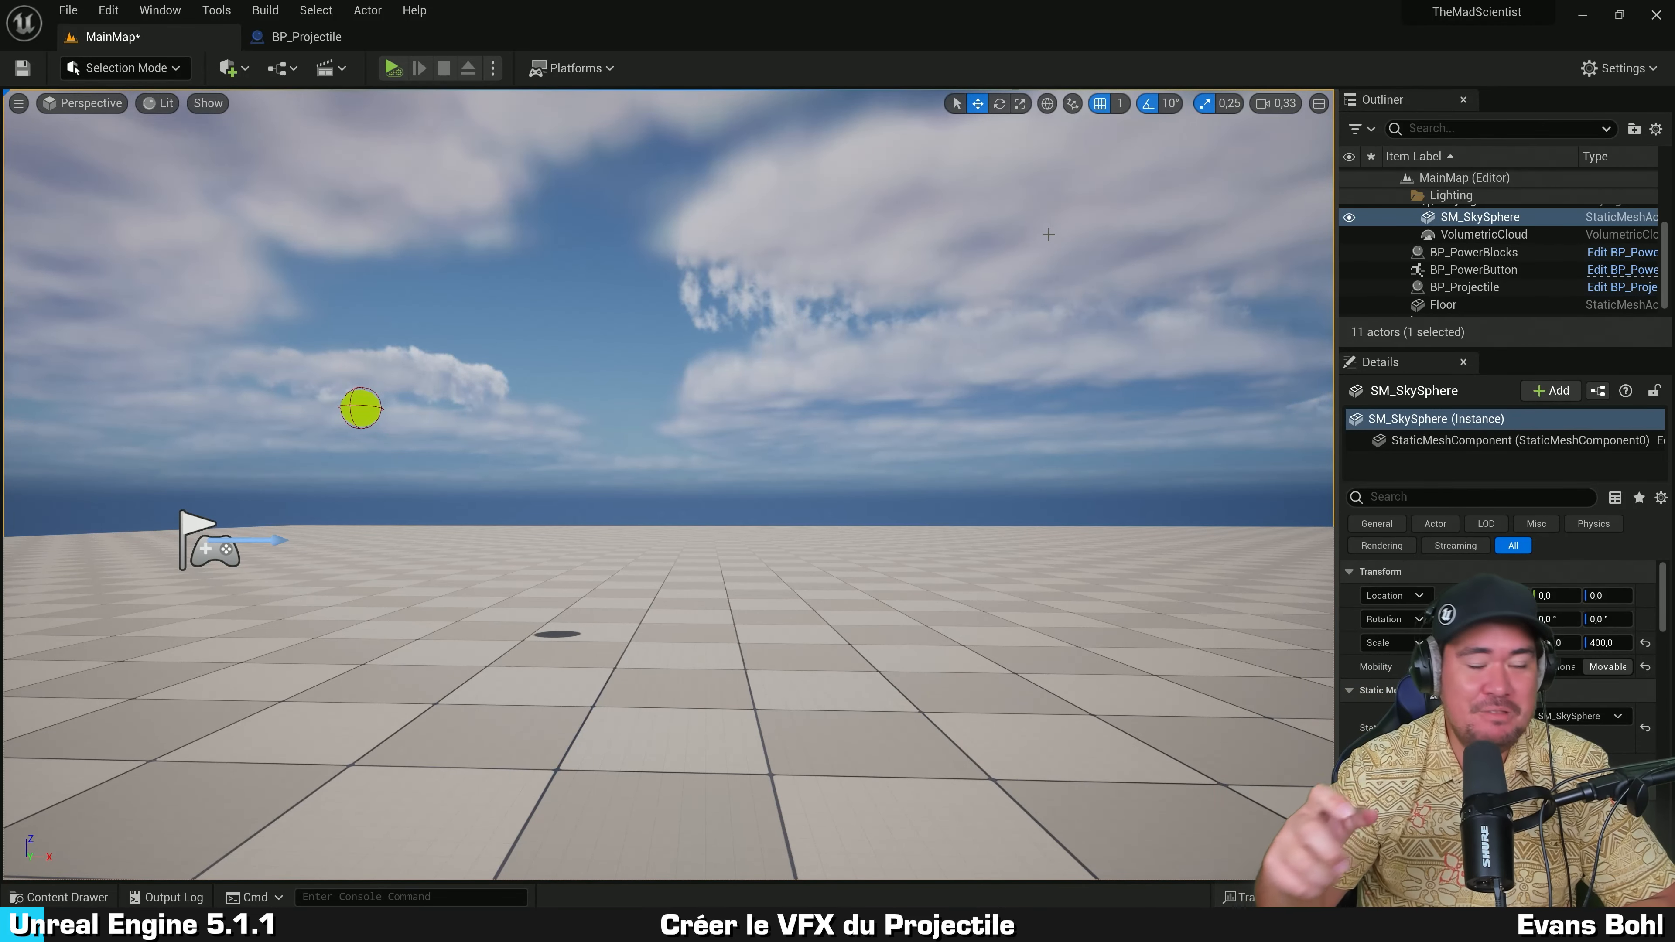
Step: Start a new Niagara System in the Core folder, using selected emitters as its starting point
{"action": "left_click", "coordinate": [796, 248]}
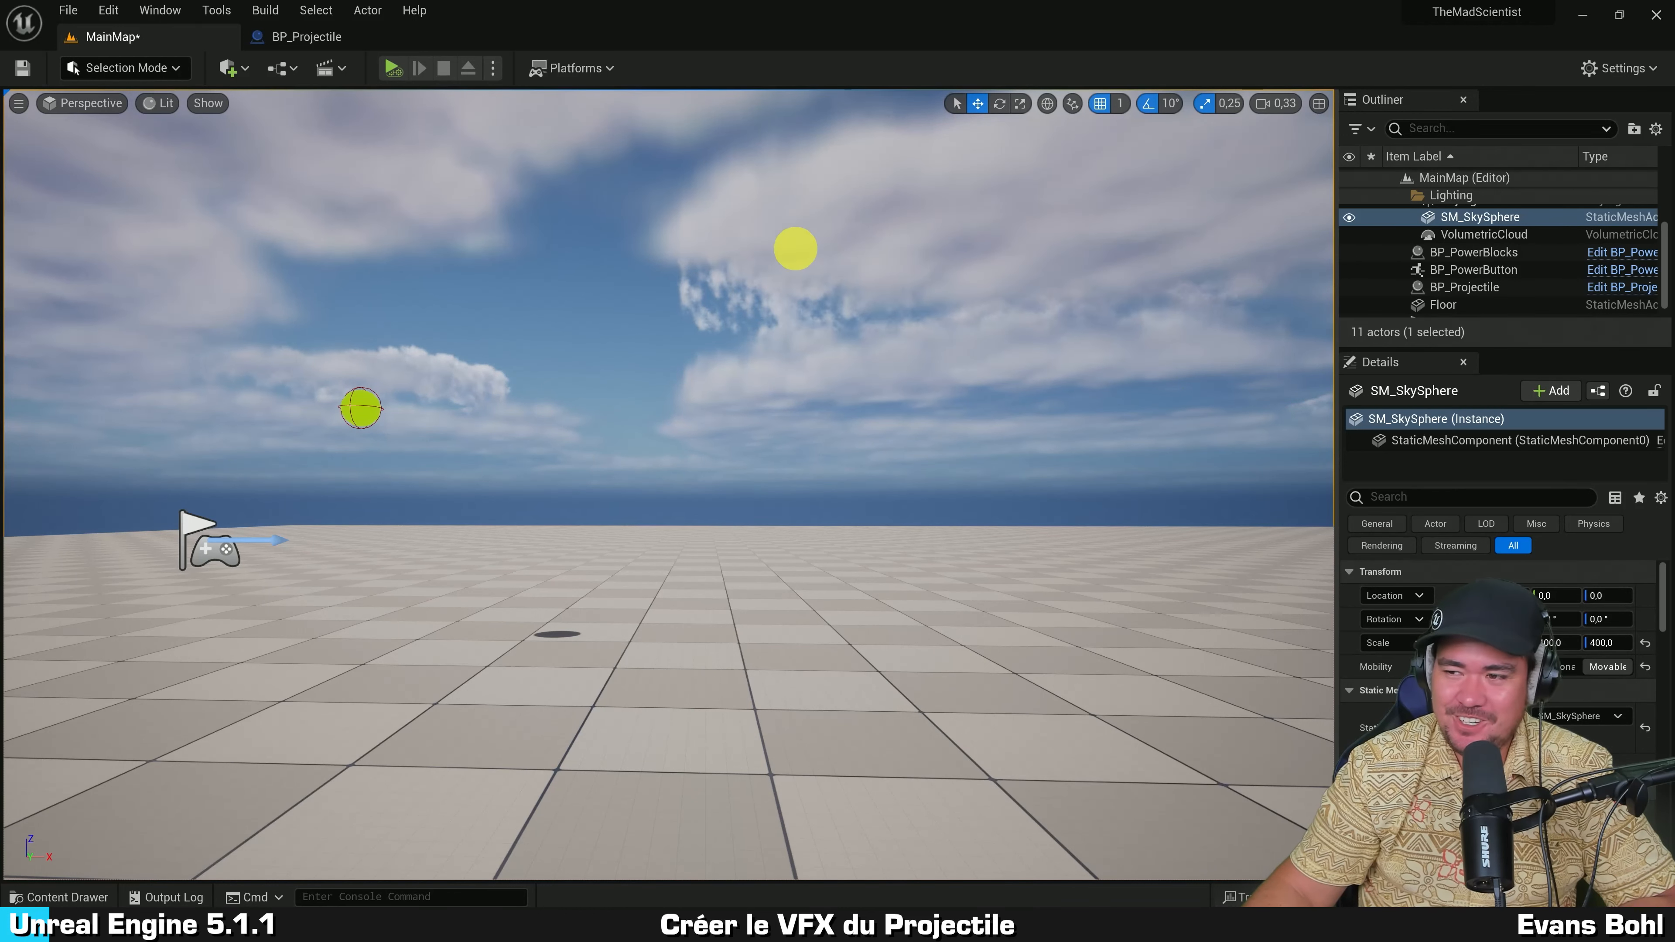
{"action": "key", "text": "ctrl+space"}
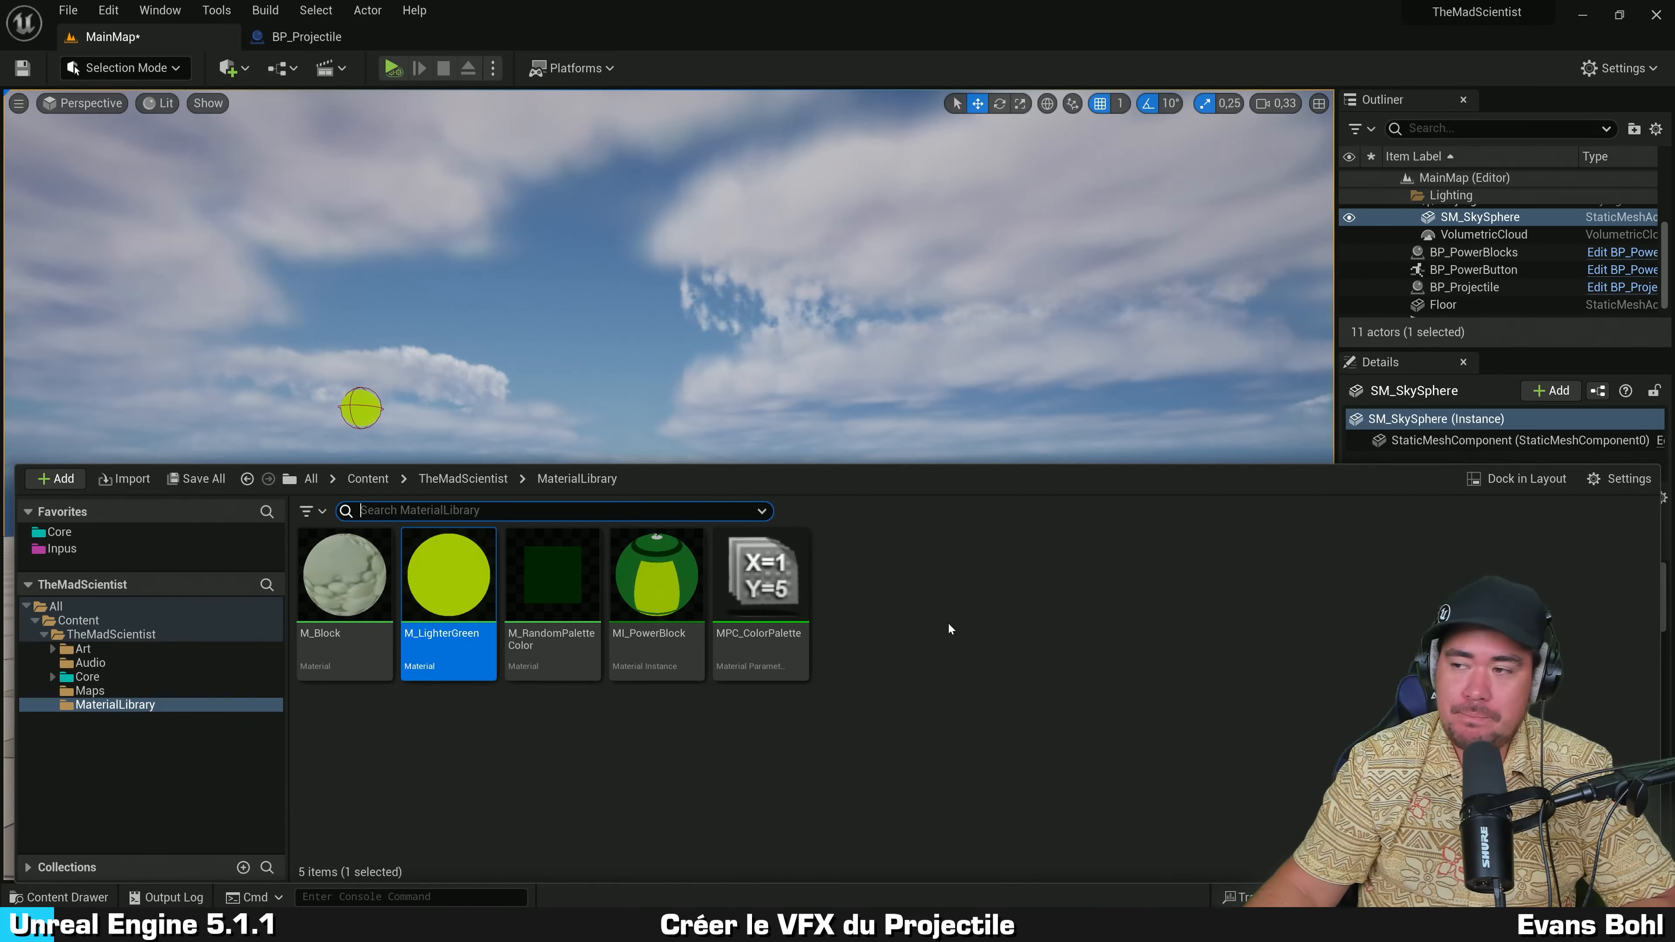
{"action": "left_click", "coordinate": [986, 708]}
{"action": "left_click", "coordinate": [766, 745]}
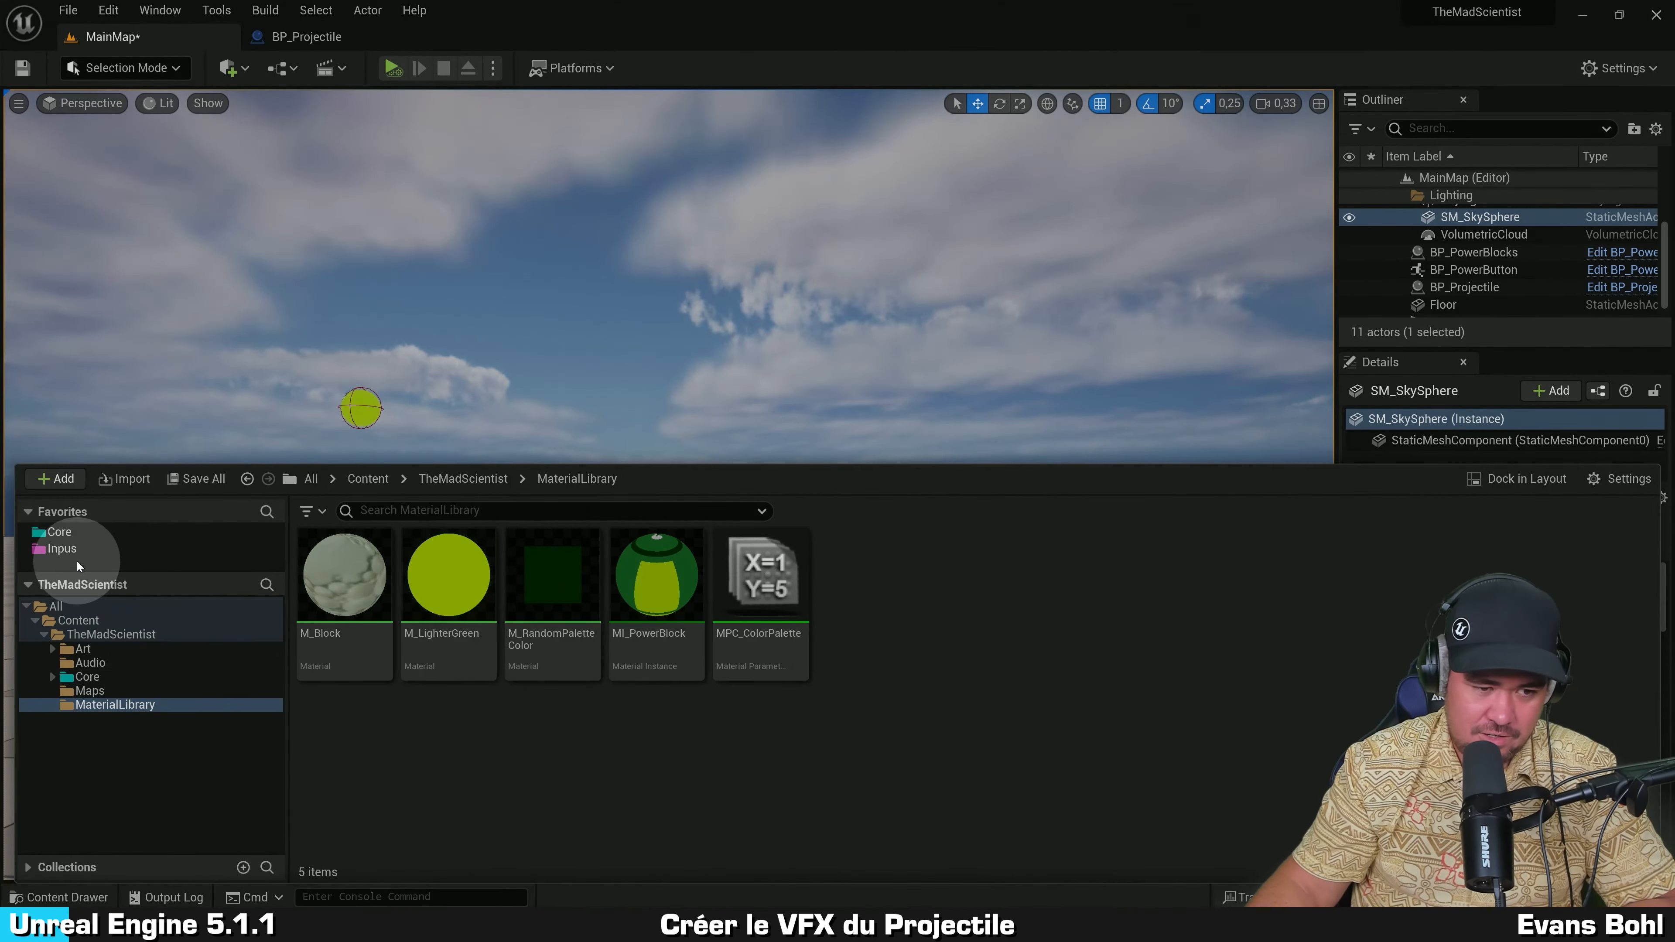
{"action": "left_click", "coordinate": [62, 533]}
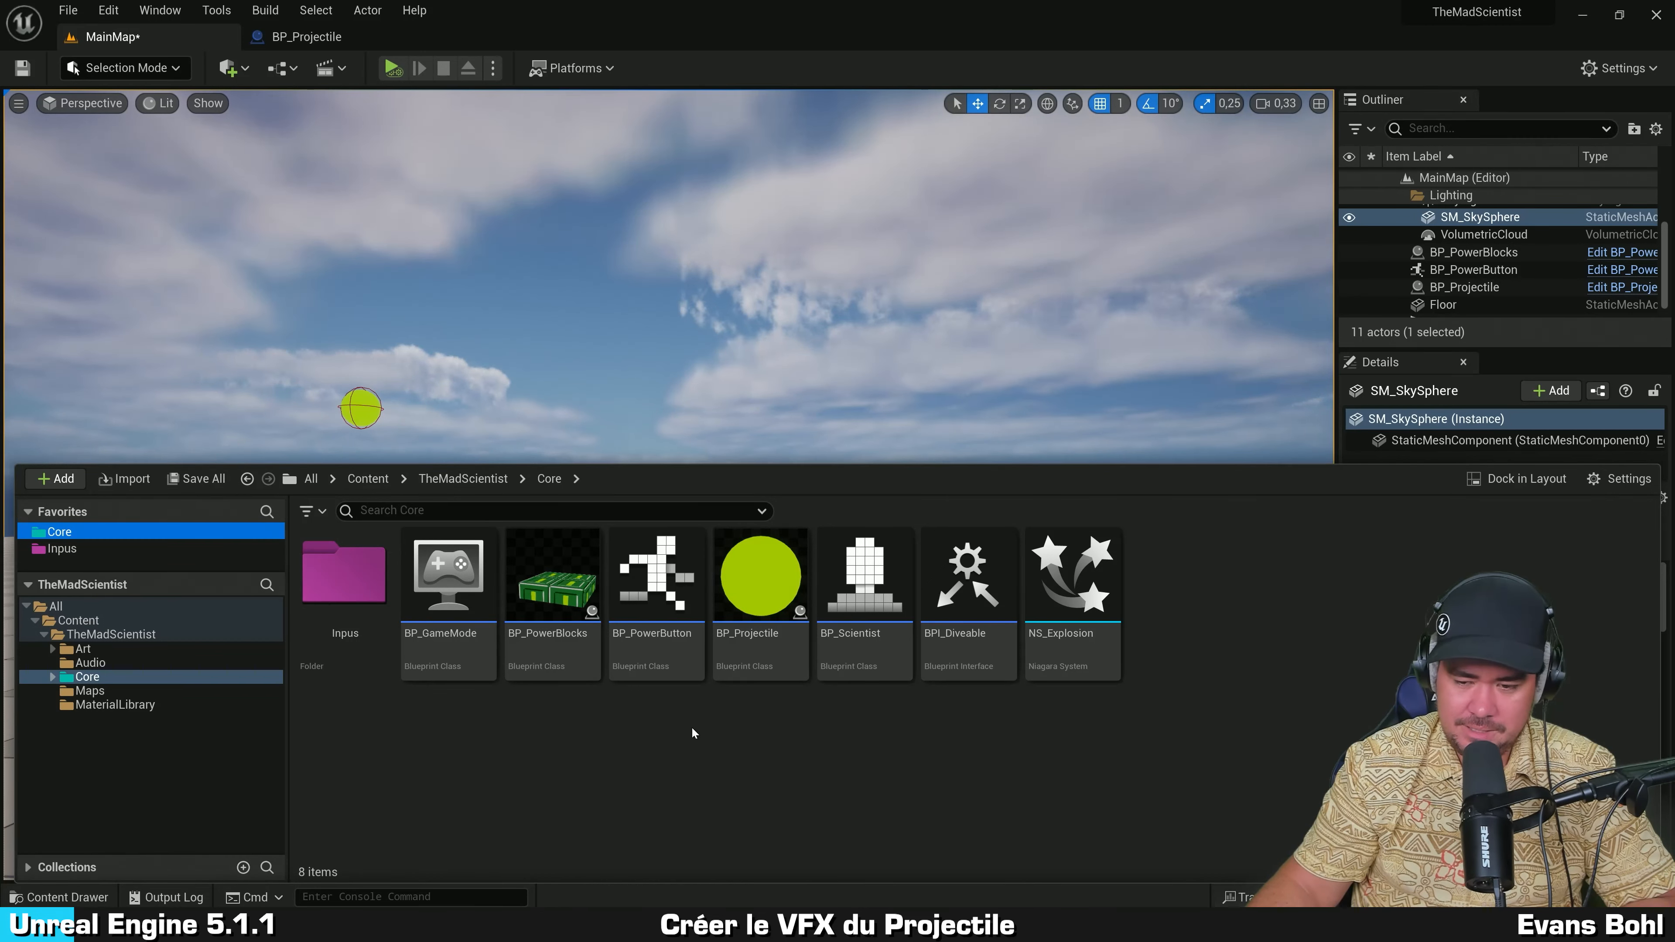
{"action": "right_click", "coordinate": [459, 737]}
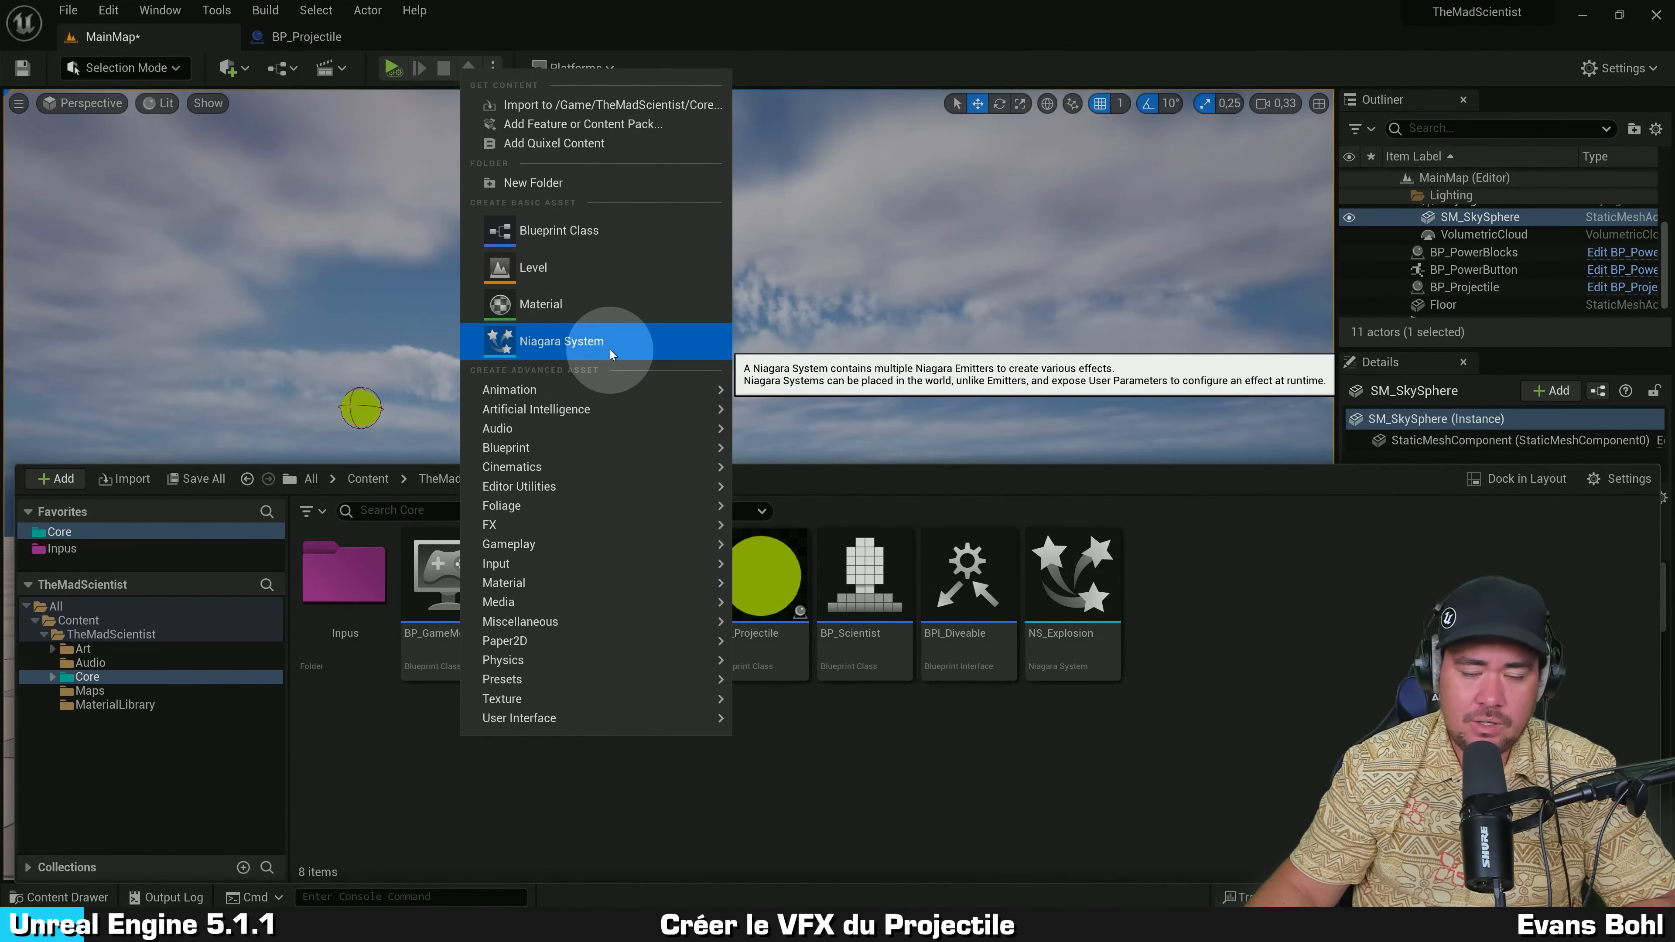
{"action": "left_click", "coordinate": [609, 350]}
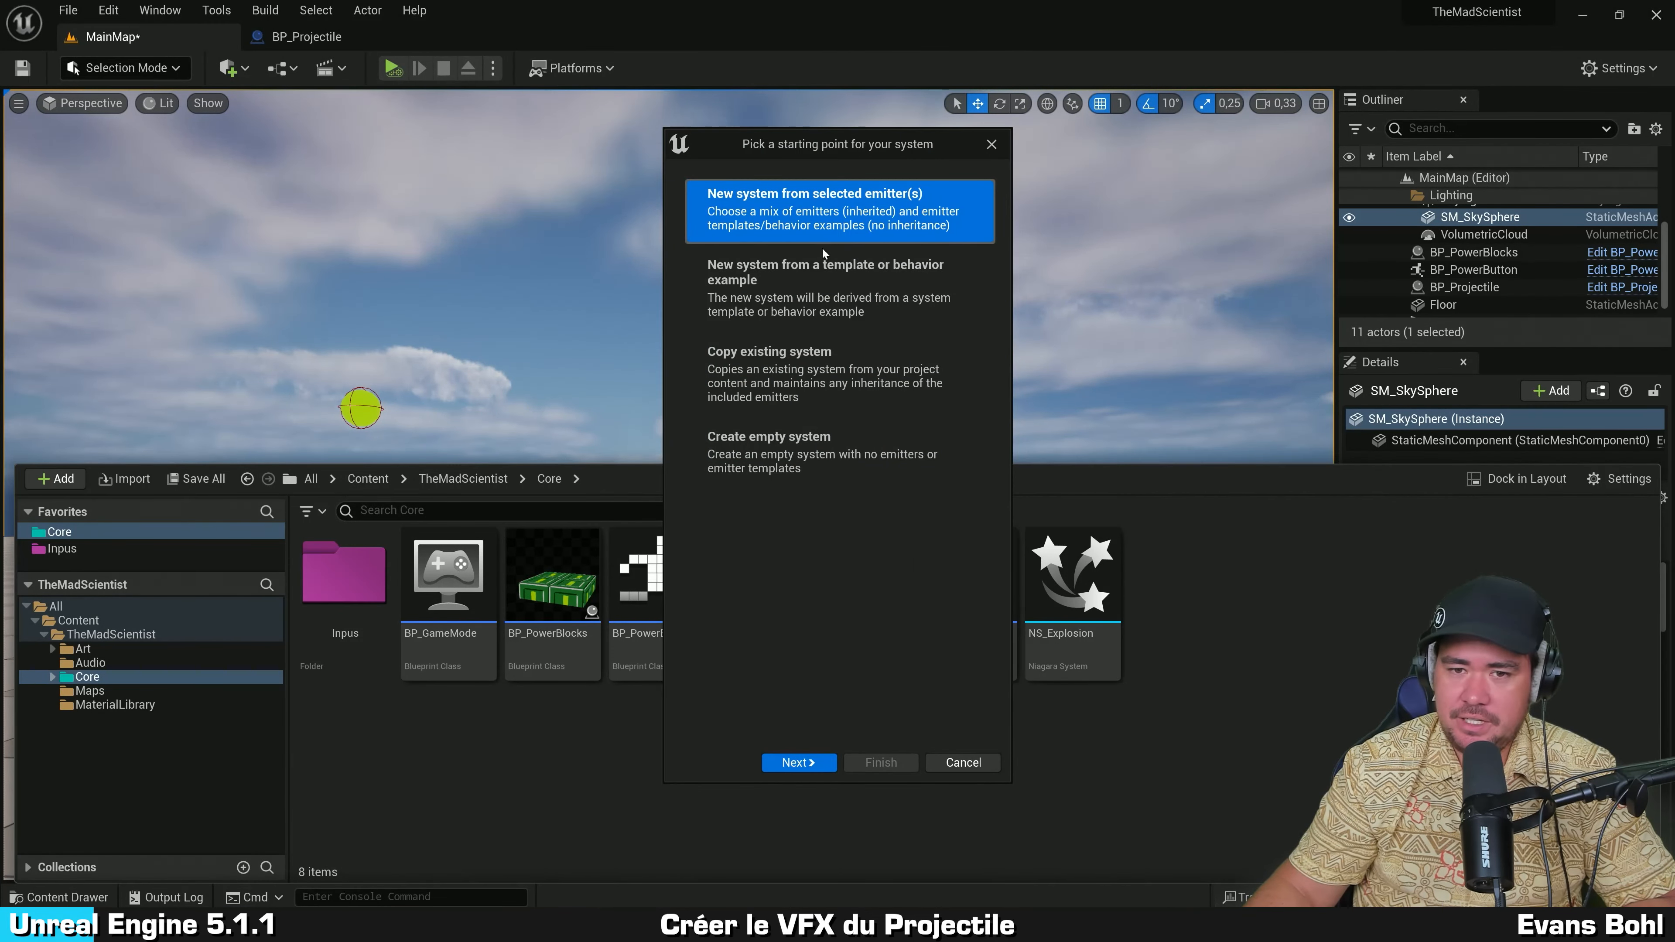
{"action": "left_click", "coordinate": [839, 231]}
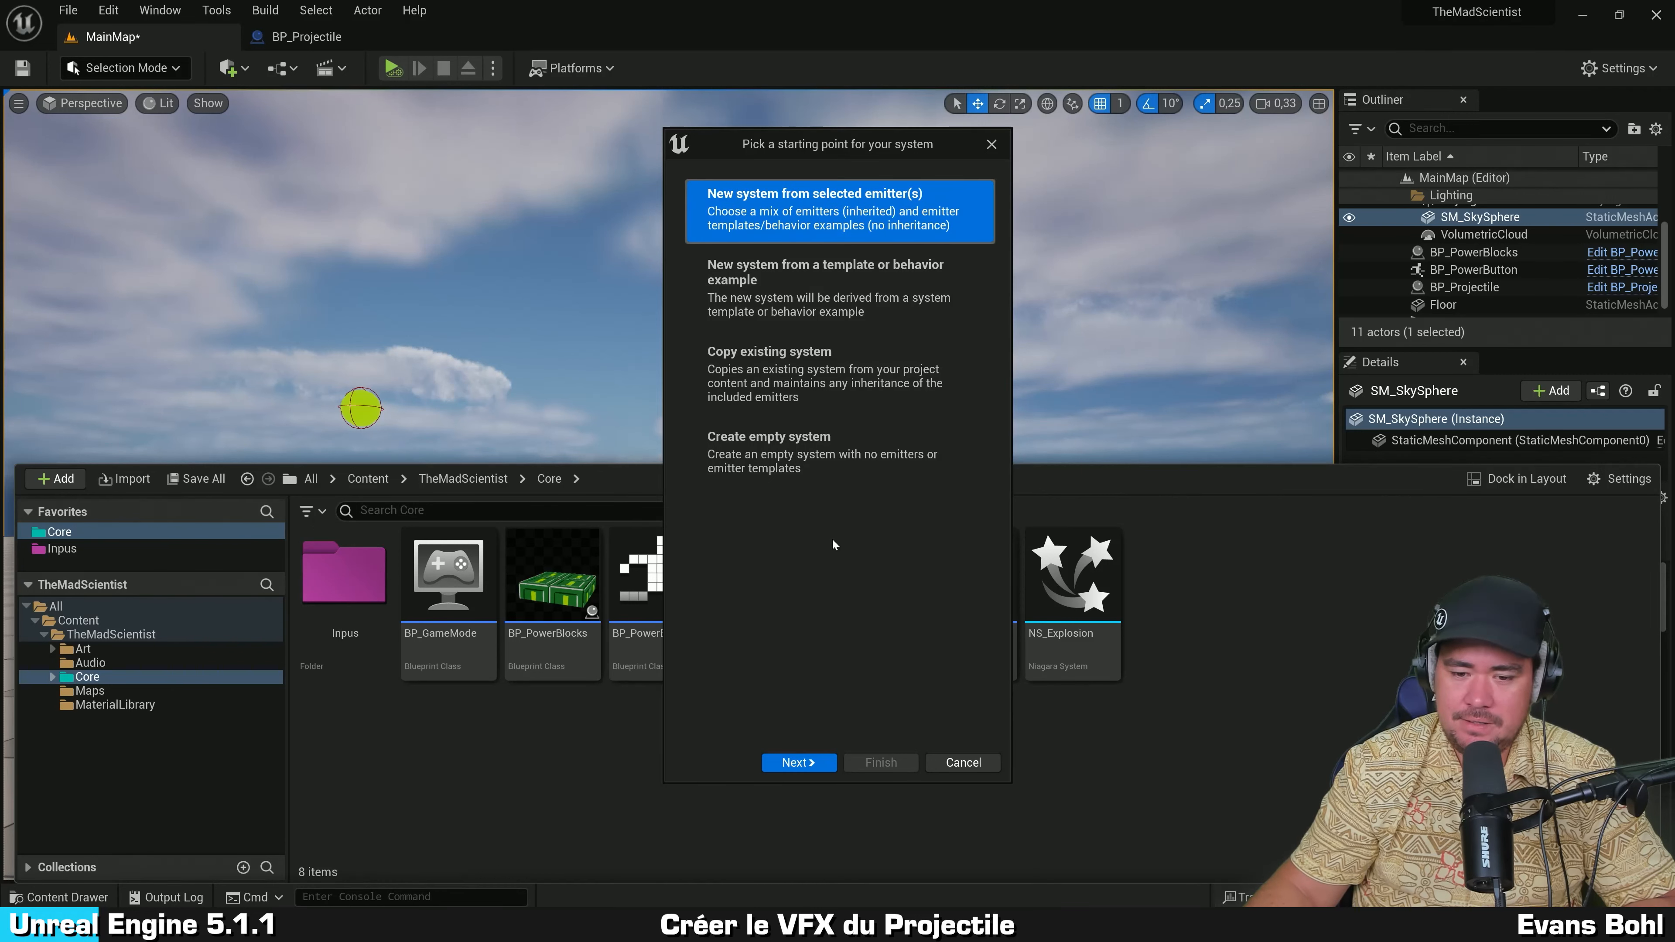
{"action": "left_click", "coordinate": [799, 761]}
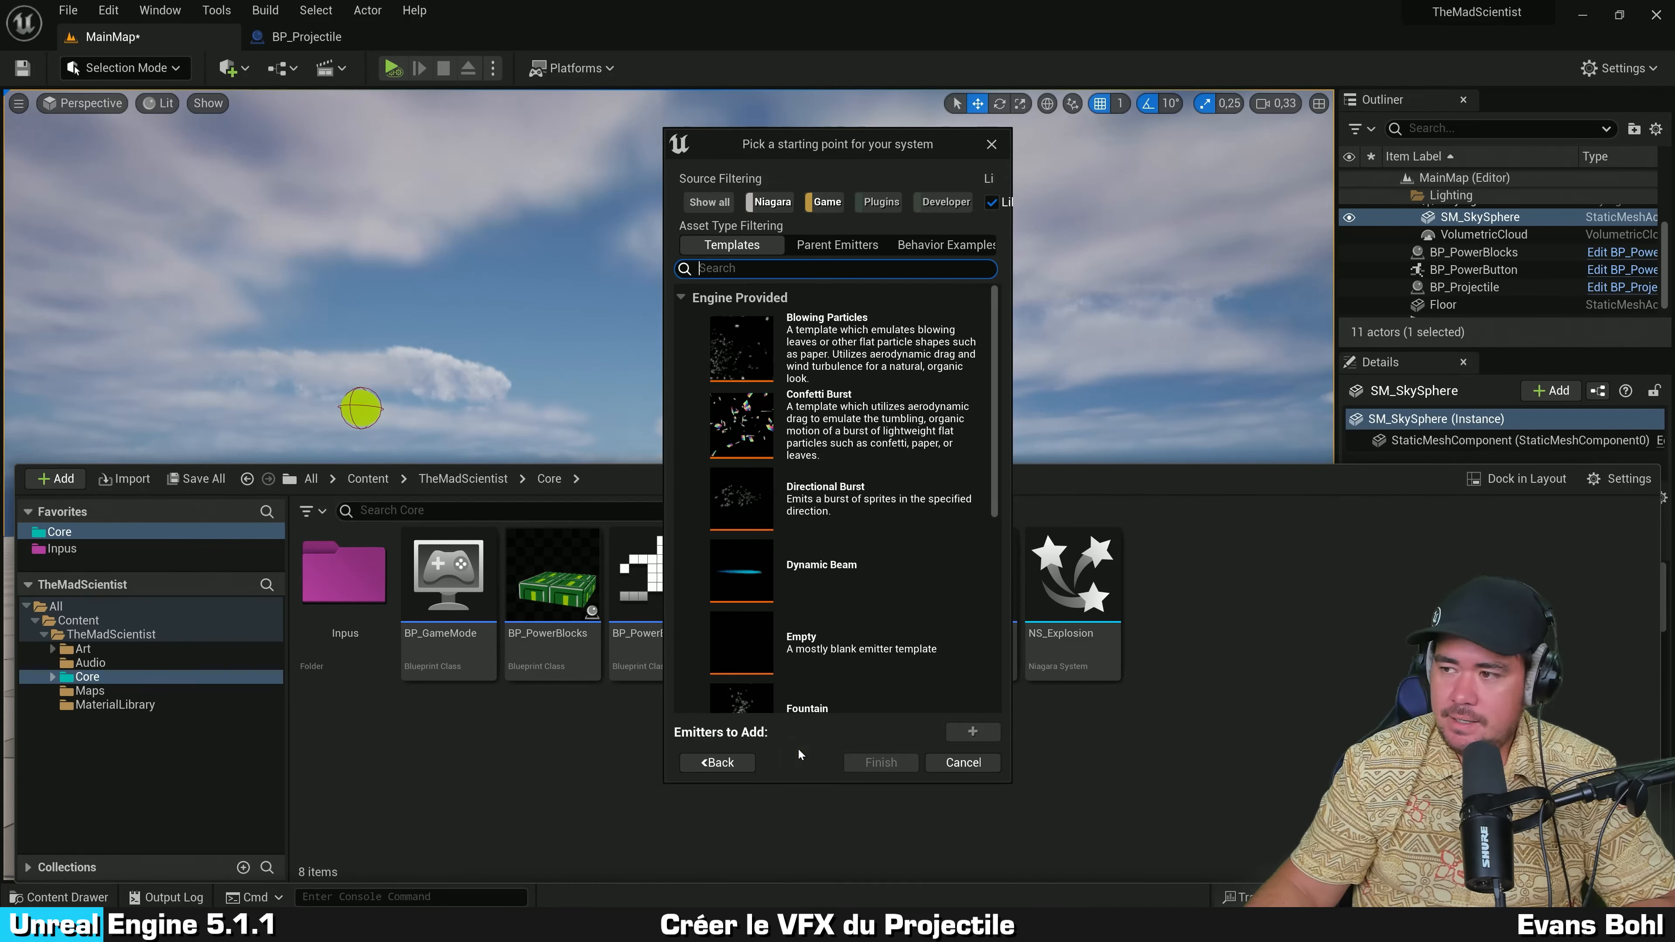
Step: Add the Fountain template as the system's emitter and finish creating the Niagara system
{"action": "scroll", "coordinate": [880, 416], "scroll_direction": "down", "scroll_amount": 1}
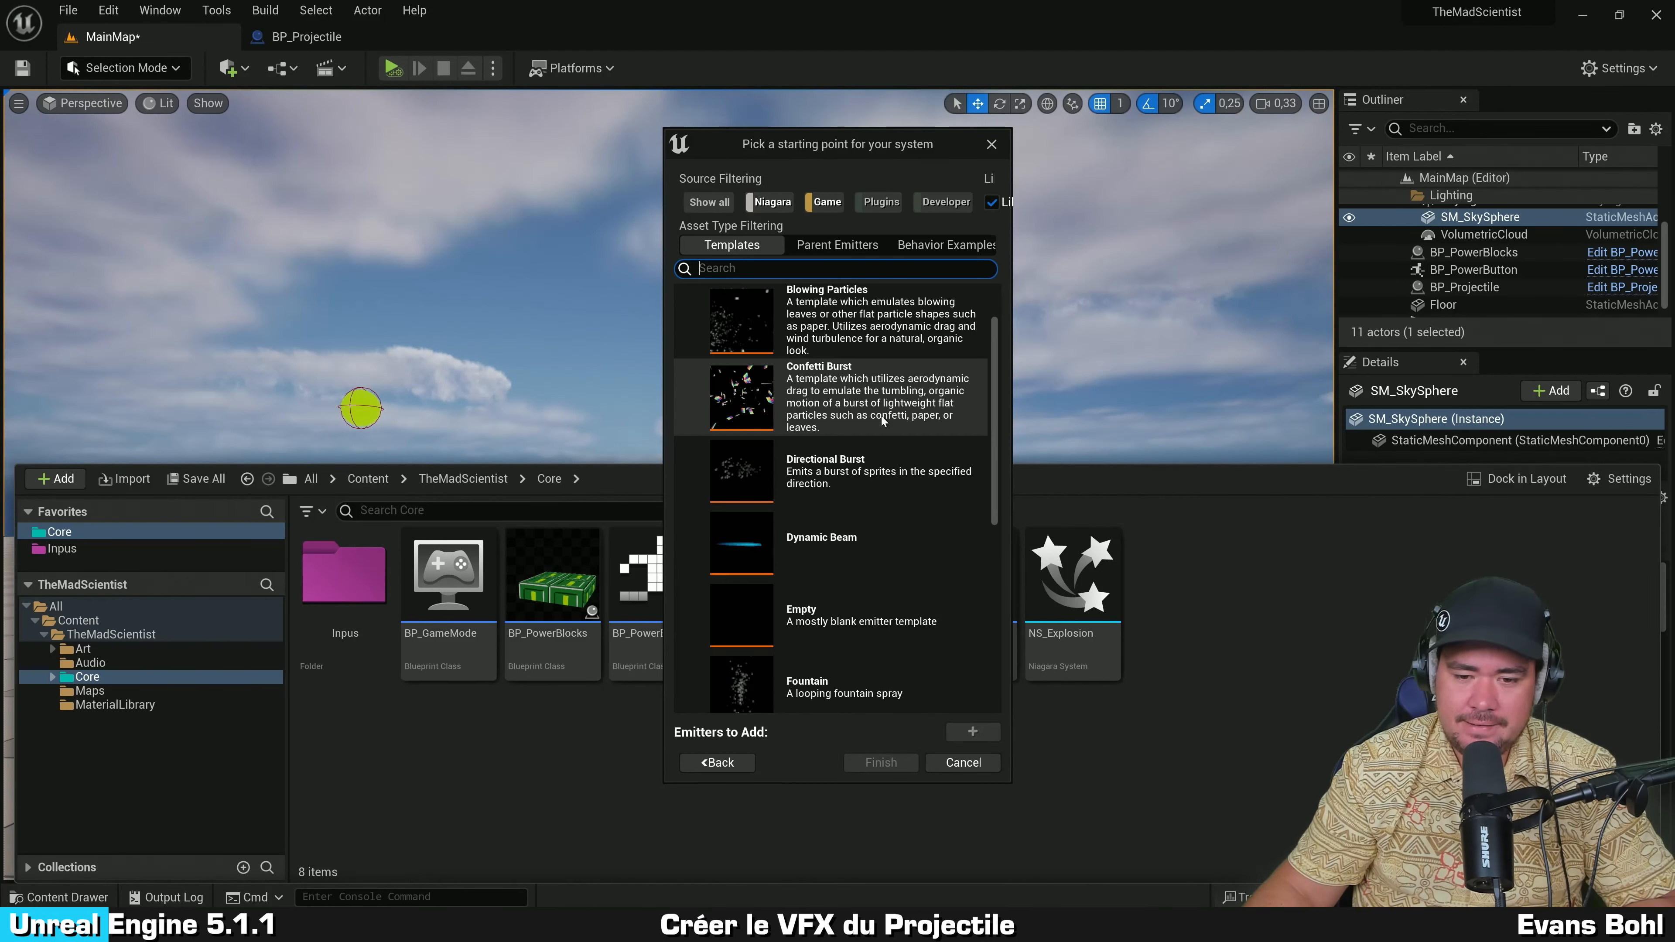
{"action": "scroll", "coordinate": [880, 416], "scroll_direction": "down", "scroll_amount": 2}
{"action": "scroll", "coordinate": [877, 424], "scroll_direction": "down", "scroll_amount": 2}
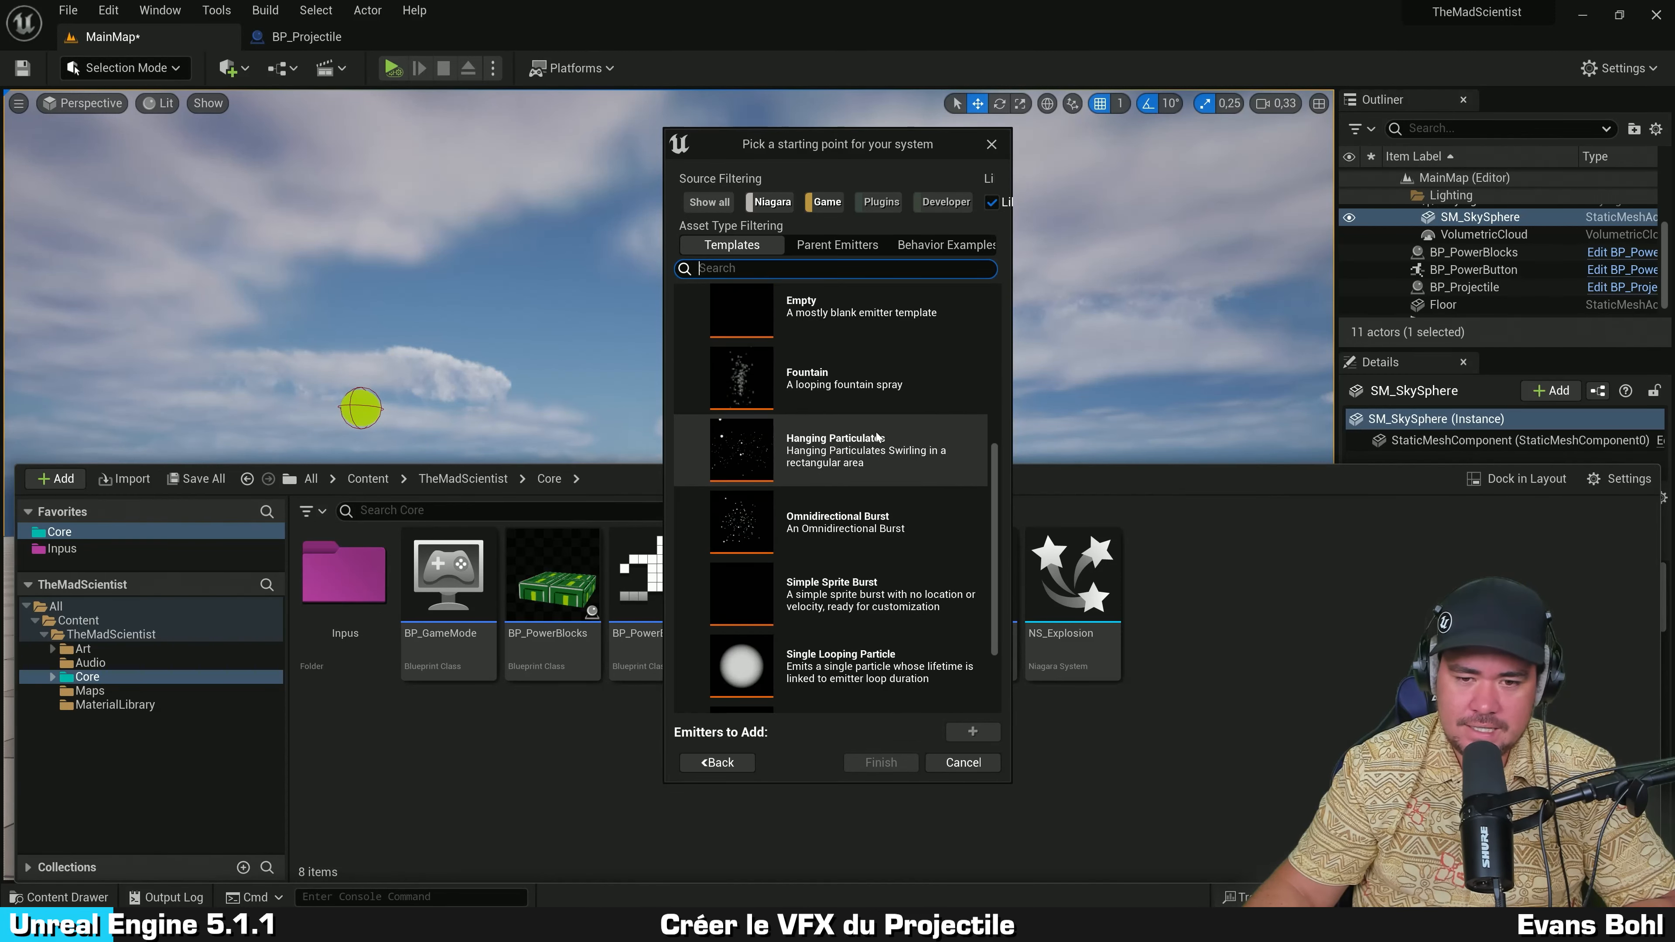
{"action": "left_click", "coordinate": [860, 398]}
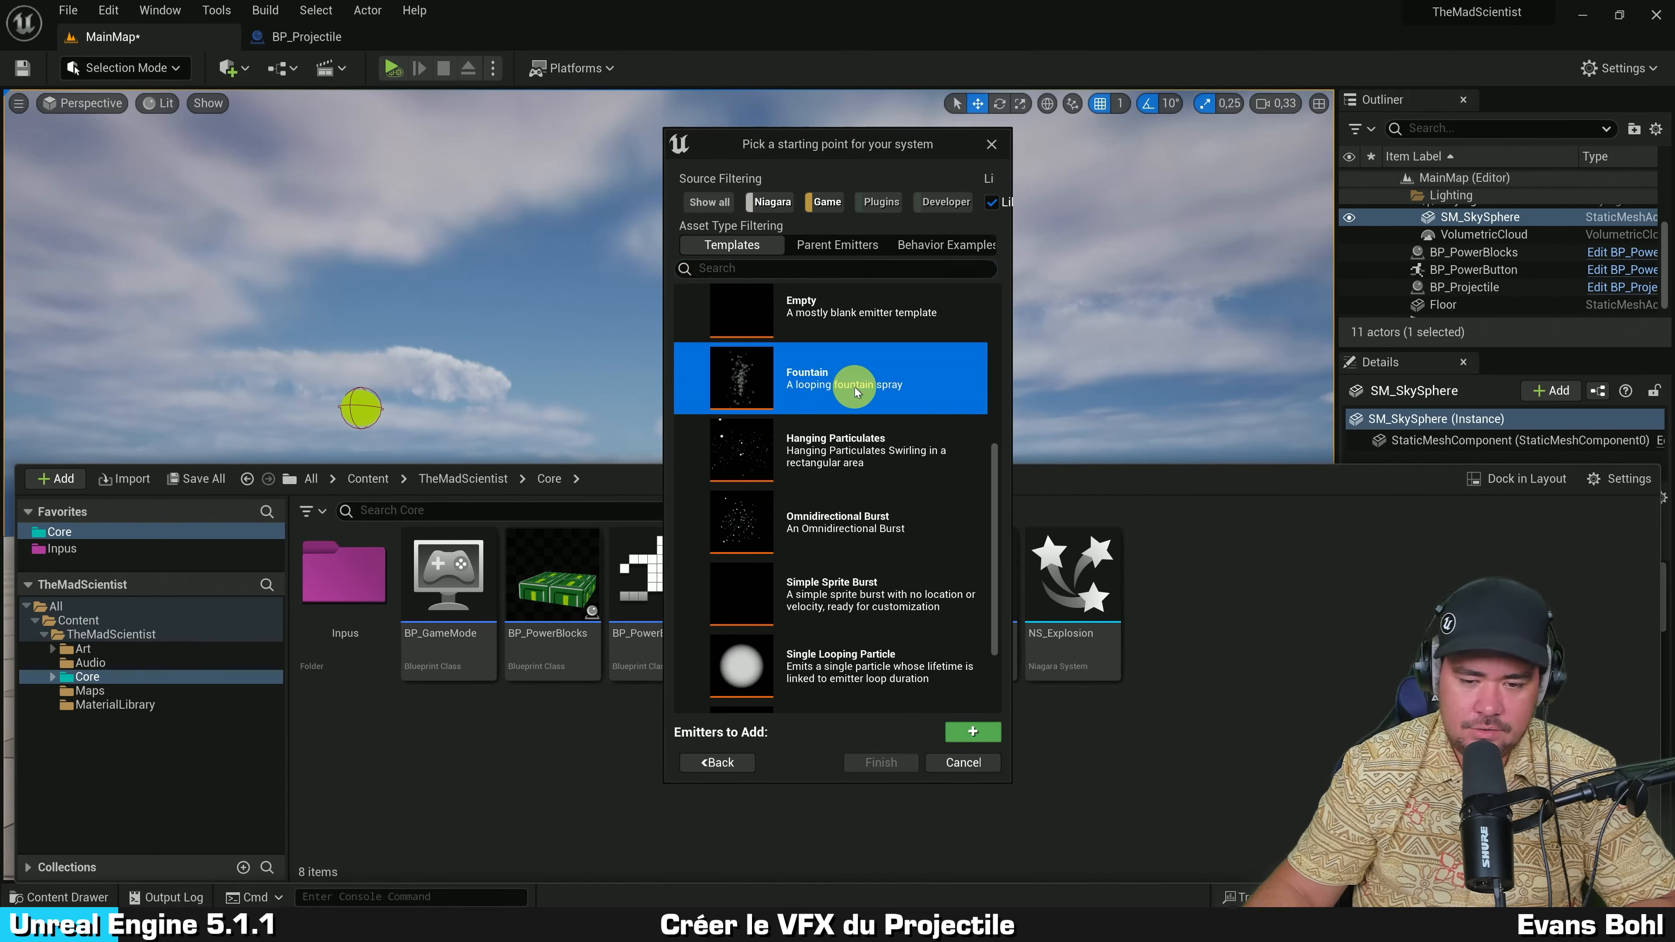
{"action": "double_click", "coordinate": [854, 388]}
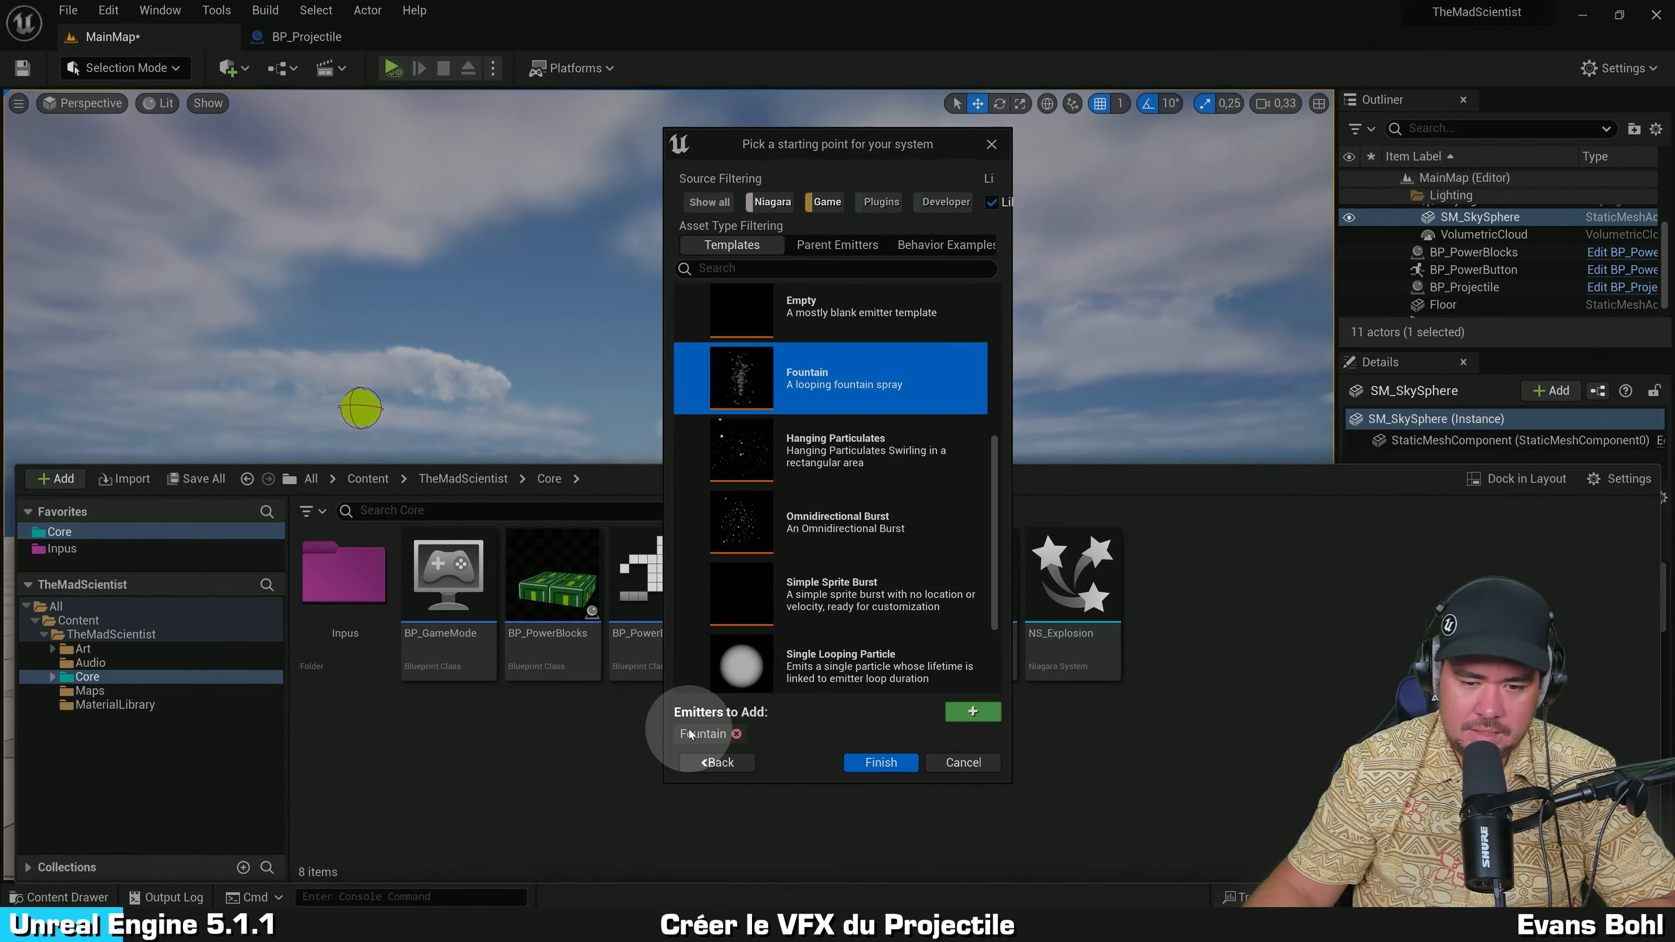
{"action": "left_click", "coordinate": [881, 763]}
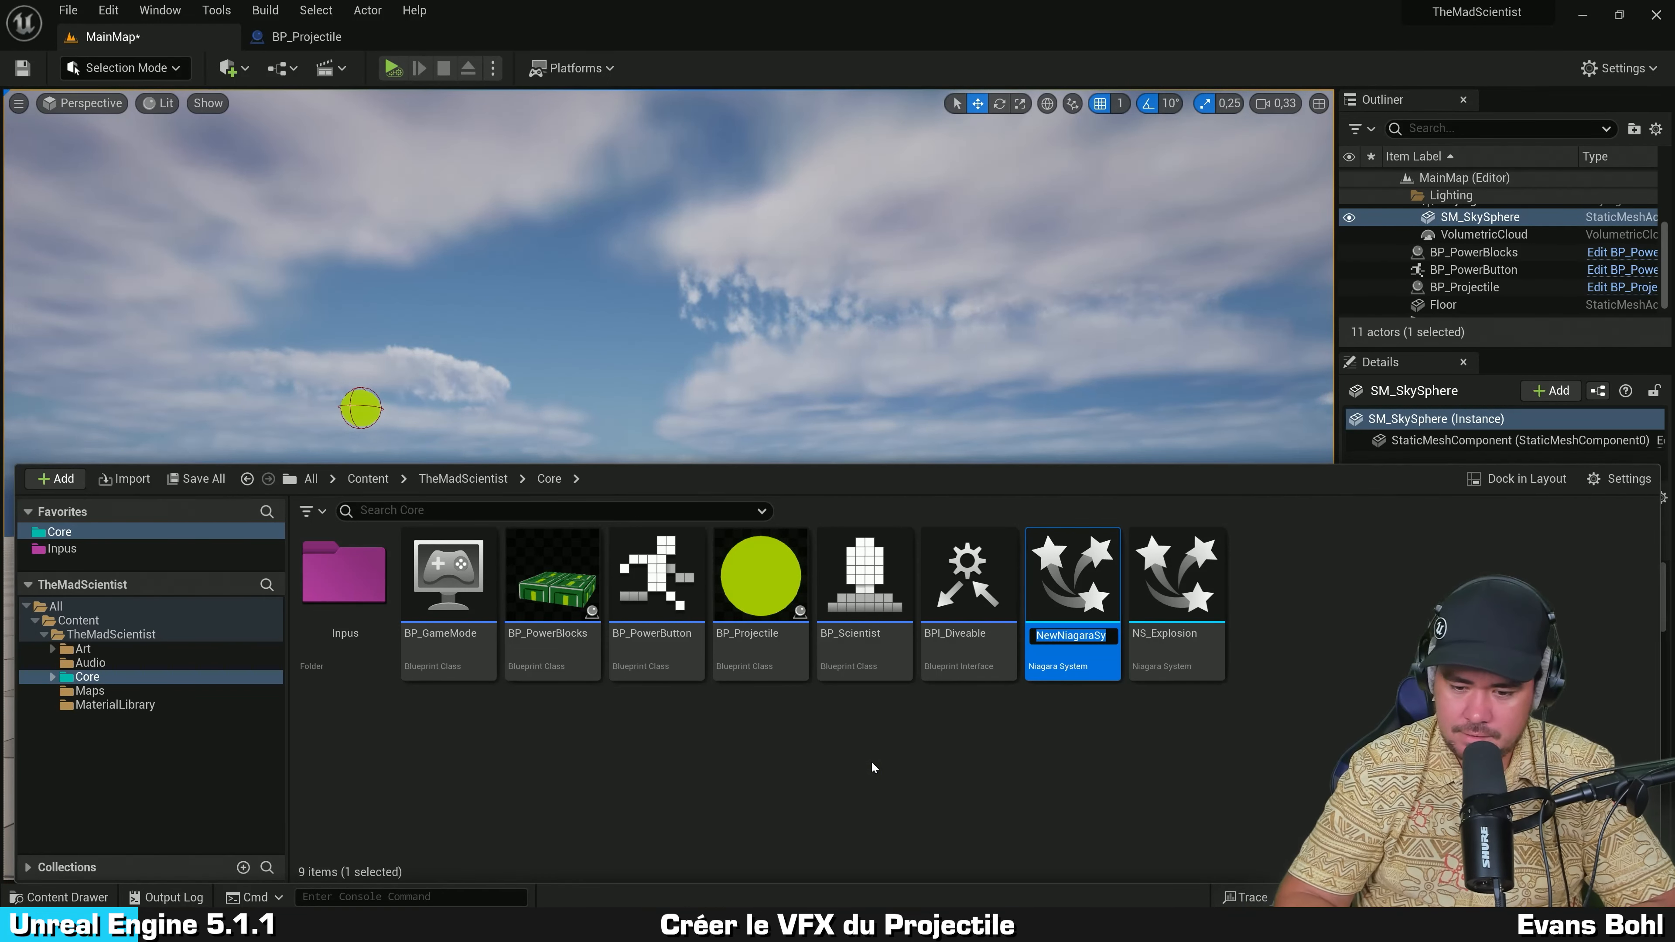
Step: Name the new Niagara system NS_Projectile and open it for editing
{"action": "type", "text": "NS"}
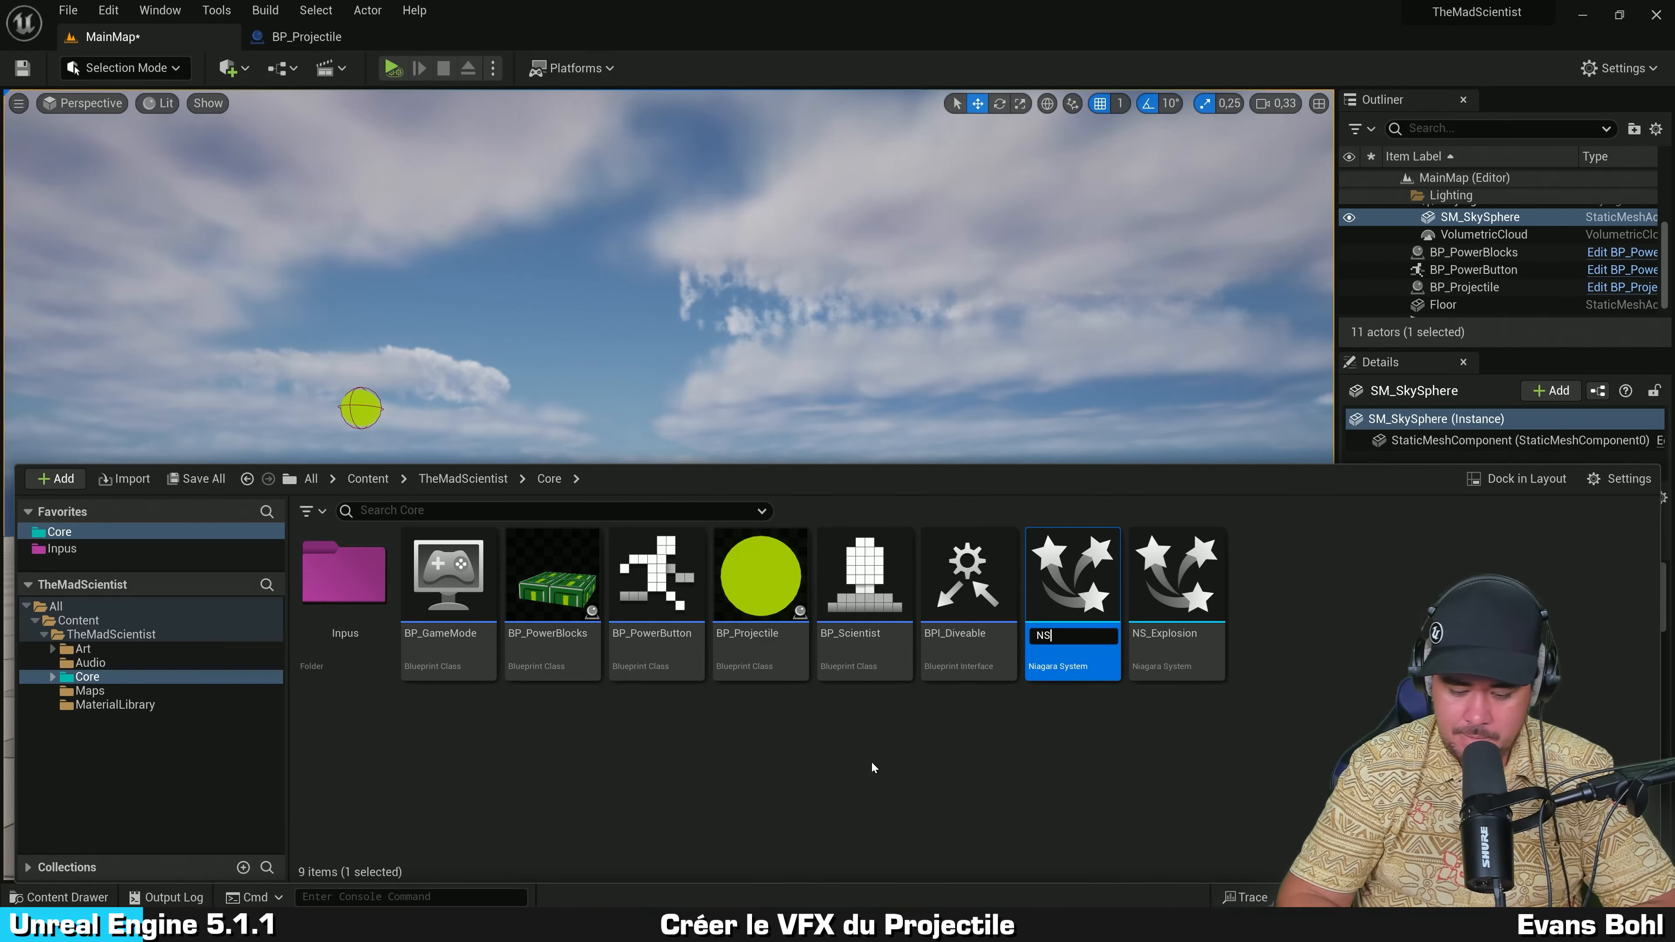
{"action": "type", "text": "_Projectile"}
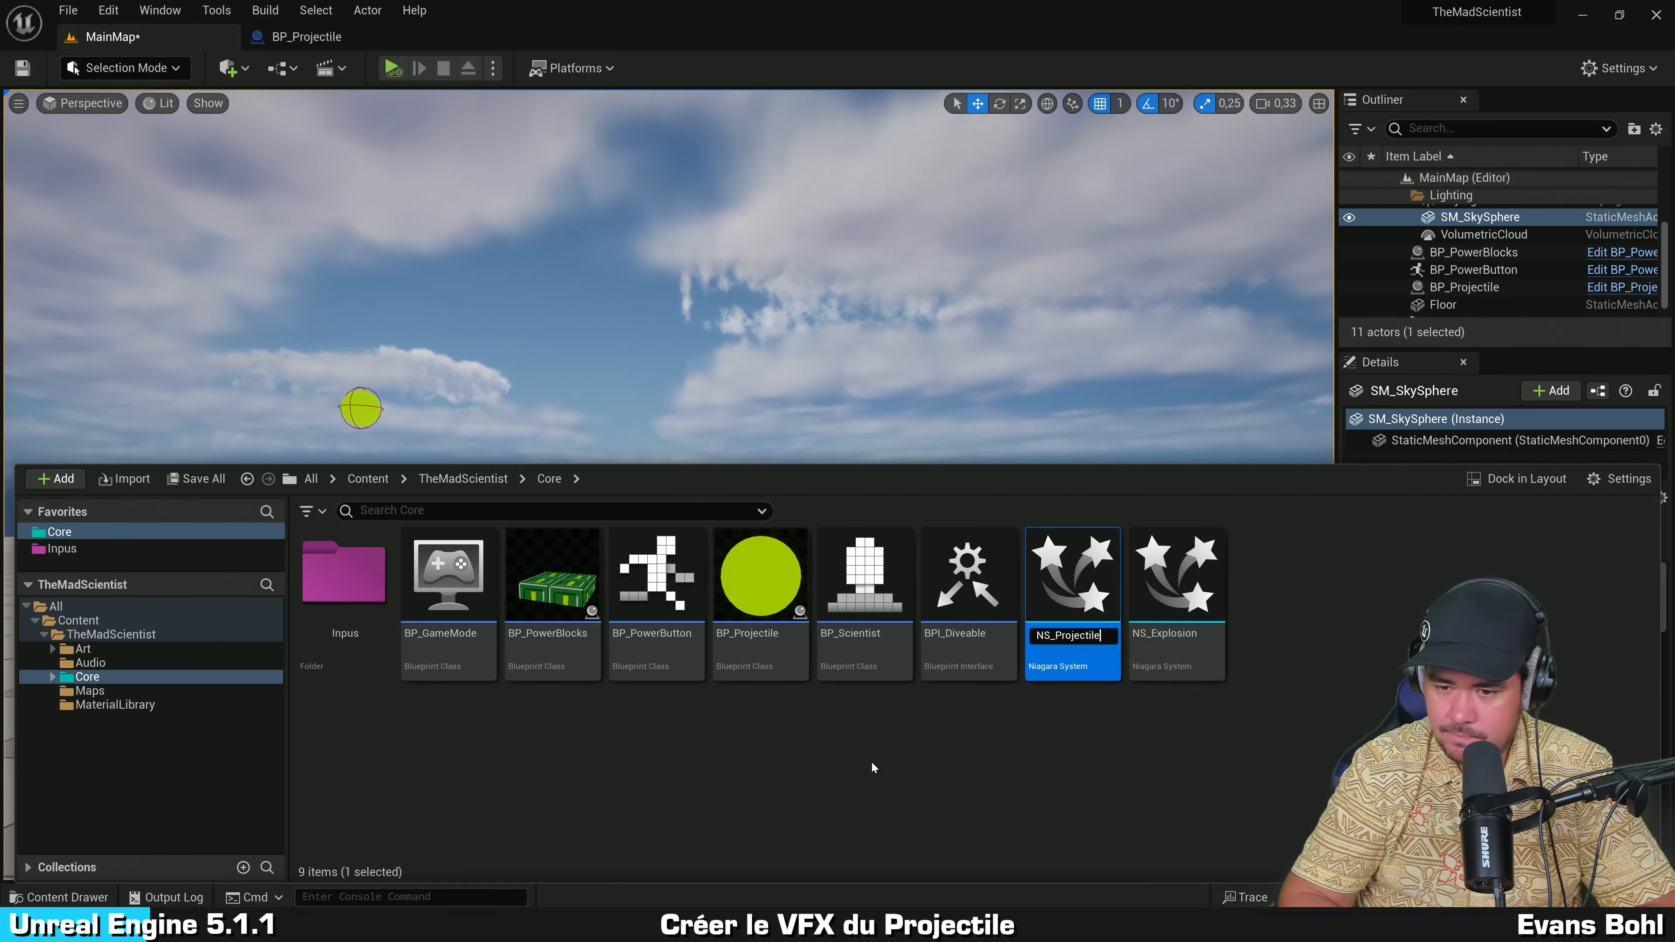
{"action": "key", "text": "Return"}
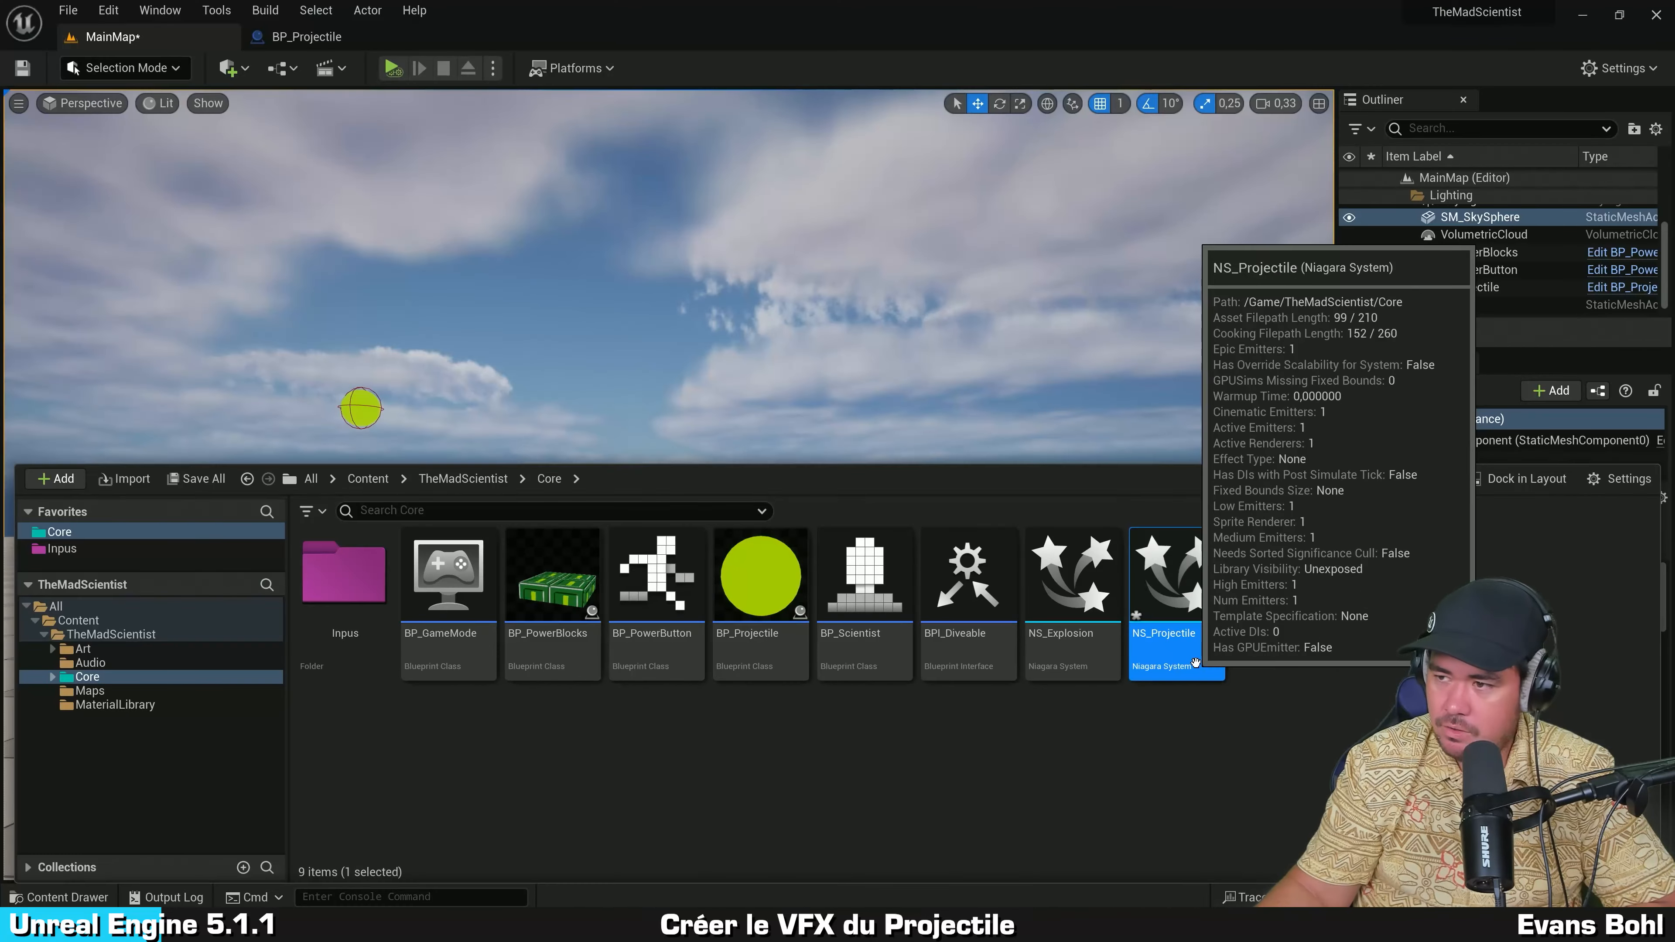
{"action": "left_click", "coordinate": [1076, 782]}
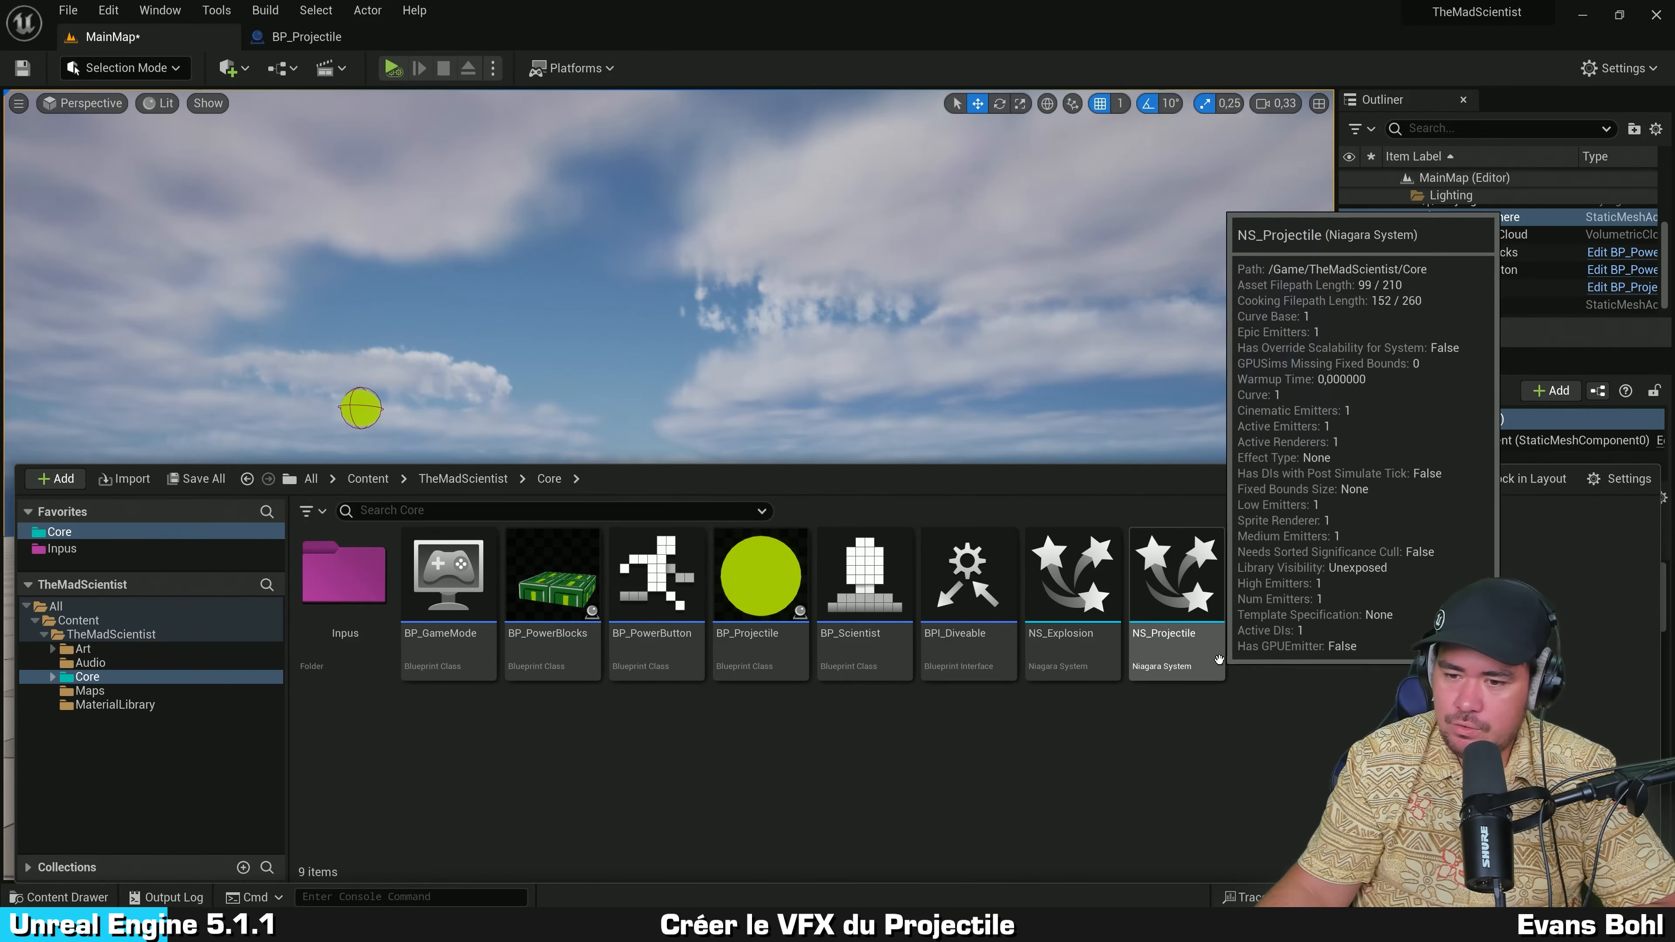
{"action": "left_click", "coordinate": [1158, 655]}
{"action": "double_click", "coordinate": [1158, 656]}
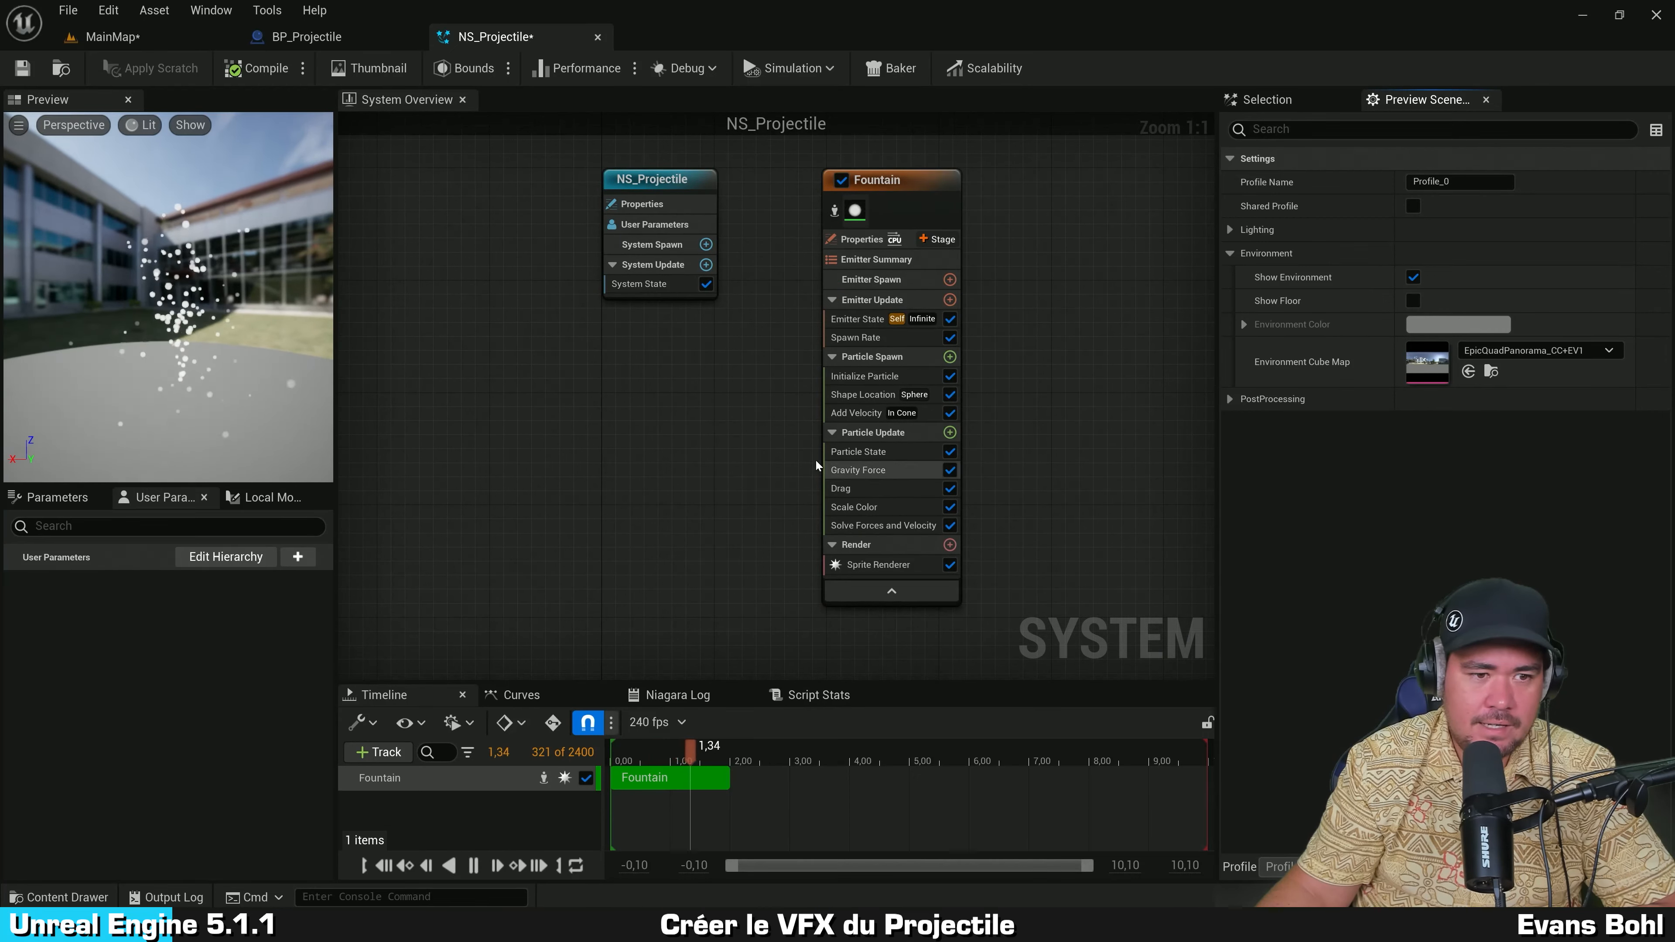
{"action": "left_click", "coordinate": [665, 440]}
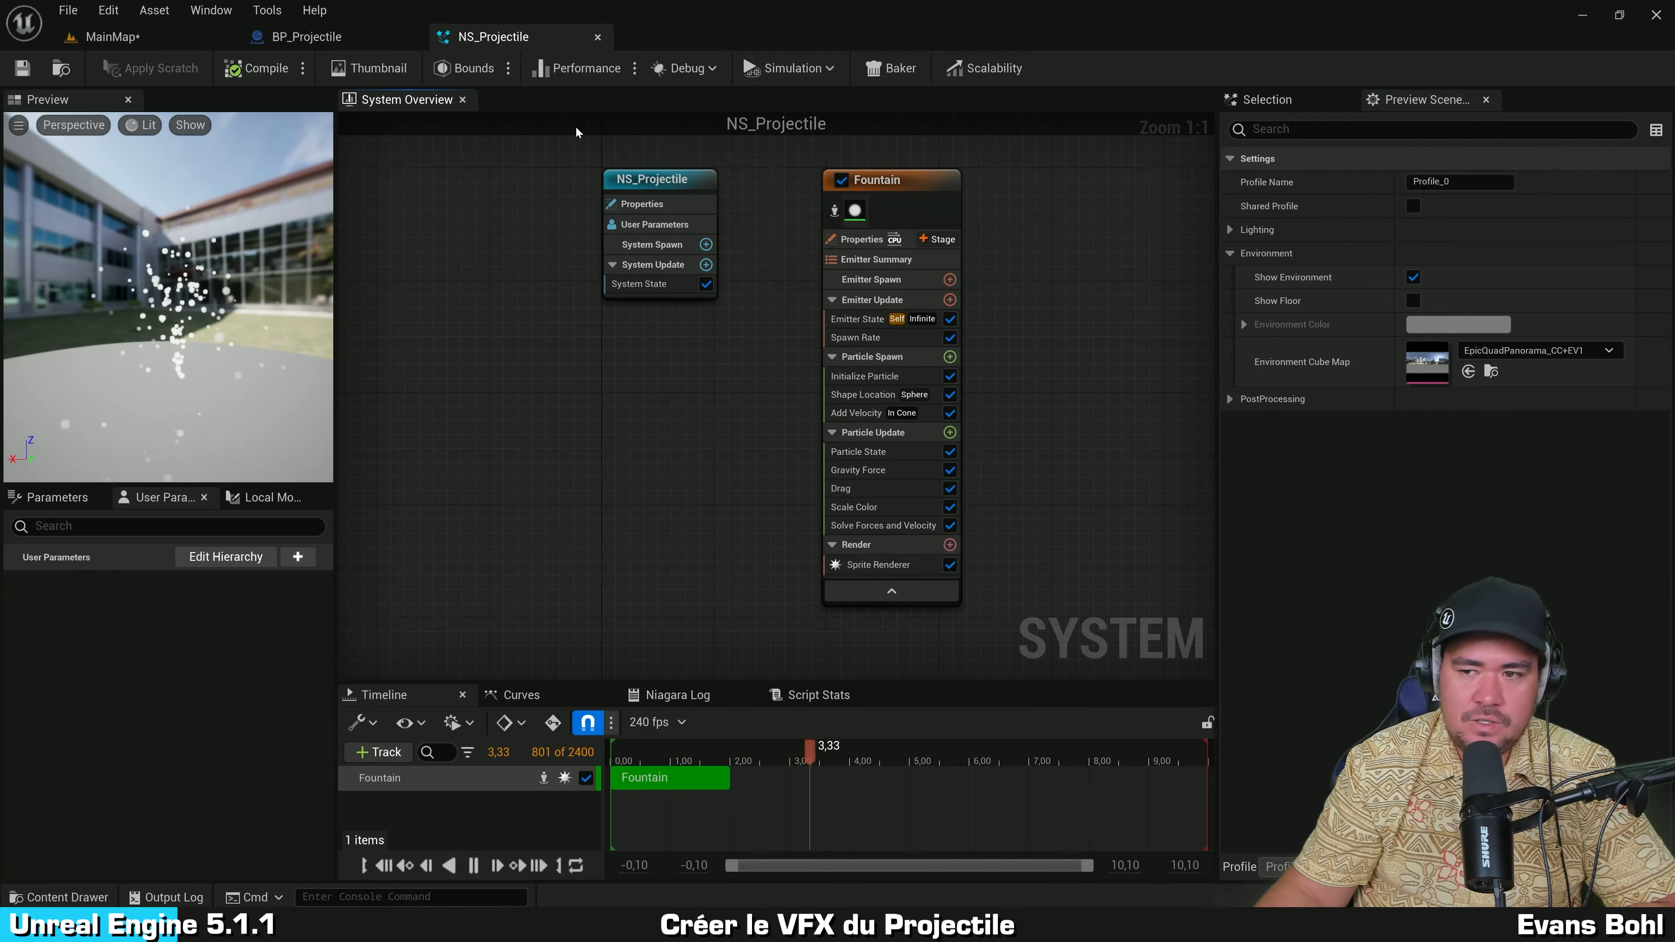
Step: Turn off Show Environment in the preview scene and darken the Environment Color to a grey of about 0.053
{"action": "left_click", "coordinate": [1413, 277]}
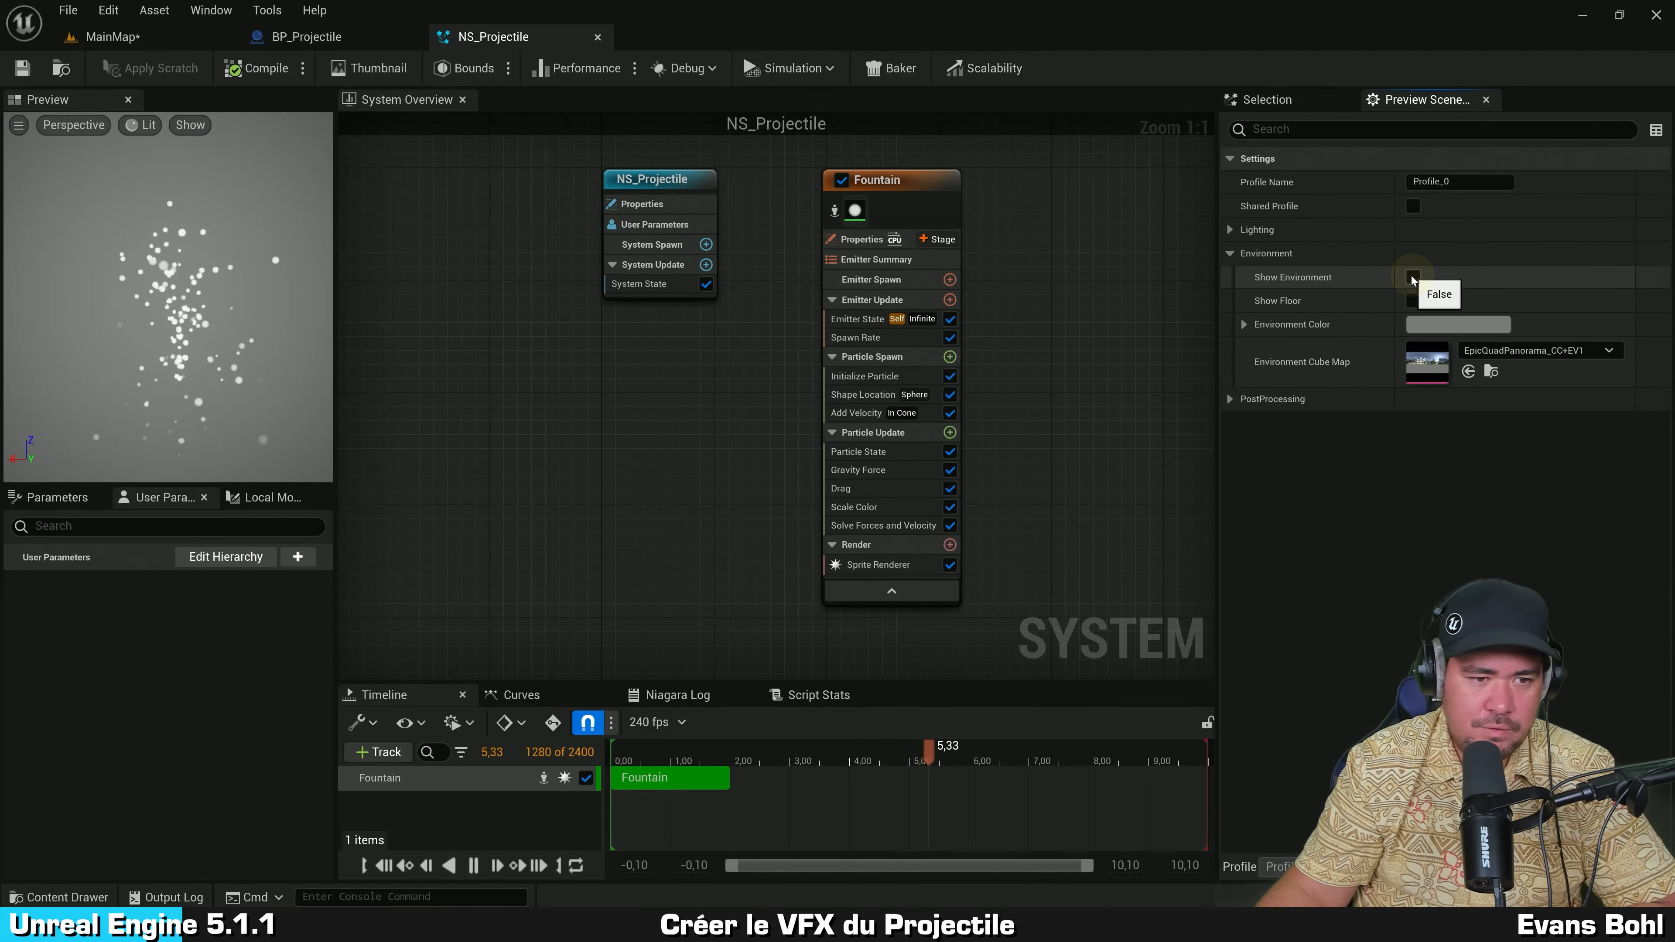
{"action": "left_click", "coordinate": [1500, 328]}
{"action": "left_click_drag", "start_coordinate": [1425, 475], "coordinate": [1431, 560]}
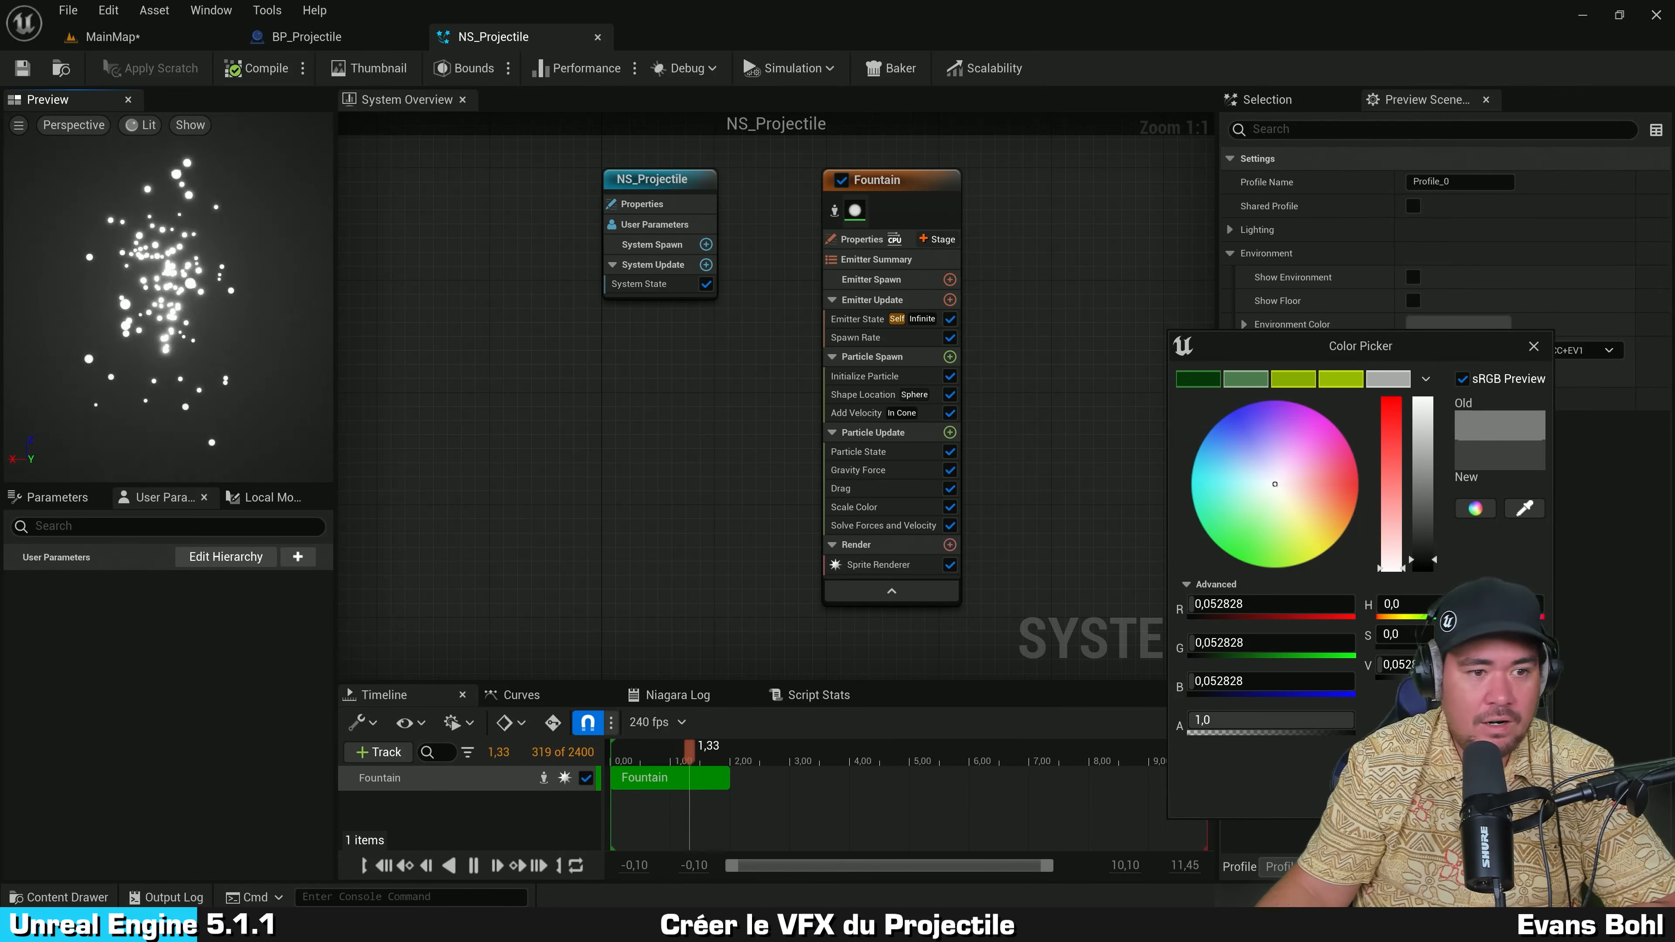
{"action": "left_click", "coordinate": [517, 498]}
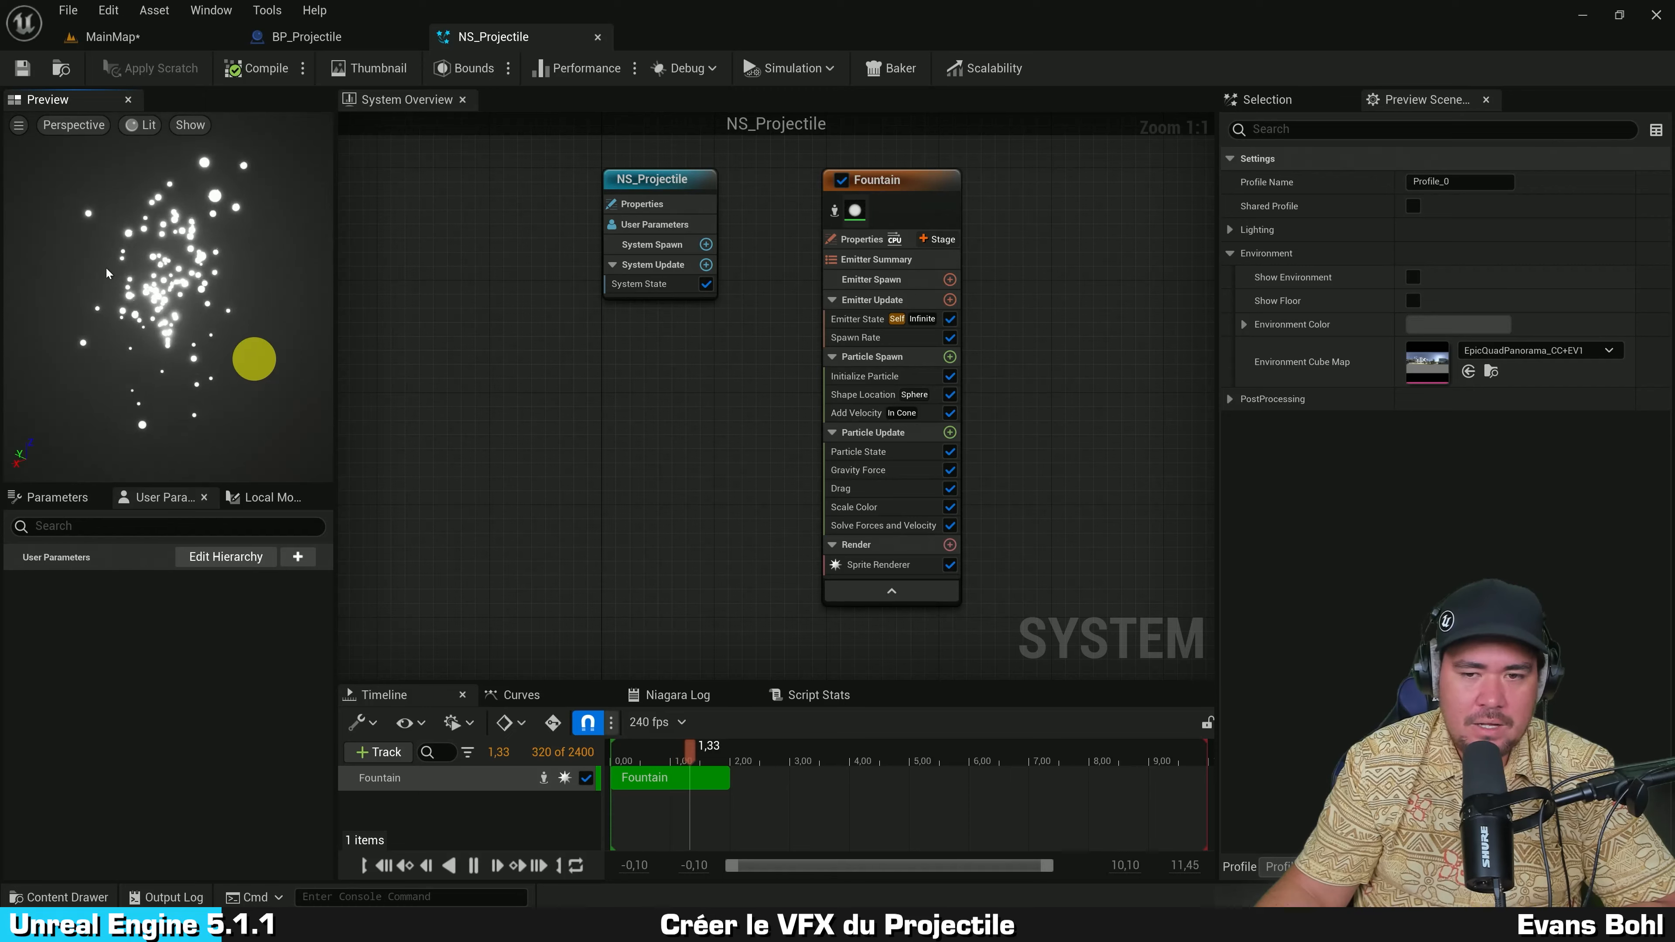
Step: Delete the Gravity Force module from the Fountain emitter's Particle Update stage and inspect the particles in the preview
{"action": "left_click", "coordinate": [356, 329]}
{"action": "right_click_drag", "start_coordinate": [1002, 356], "coordinate": [959, 354]}
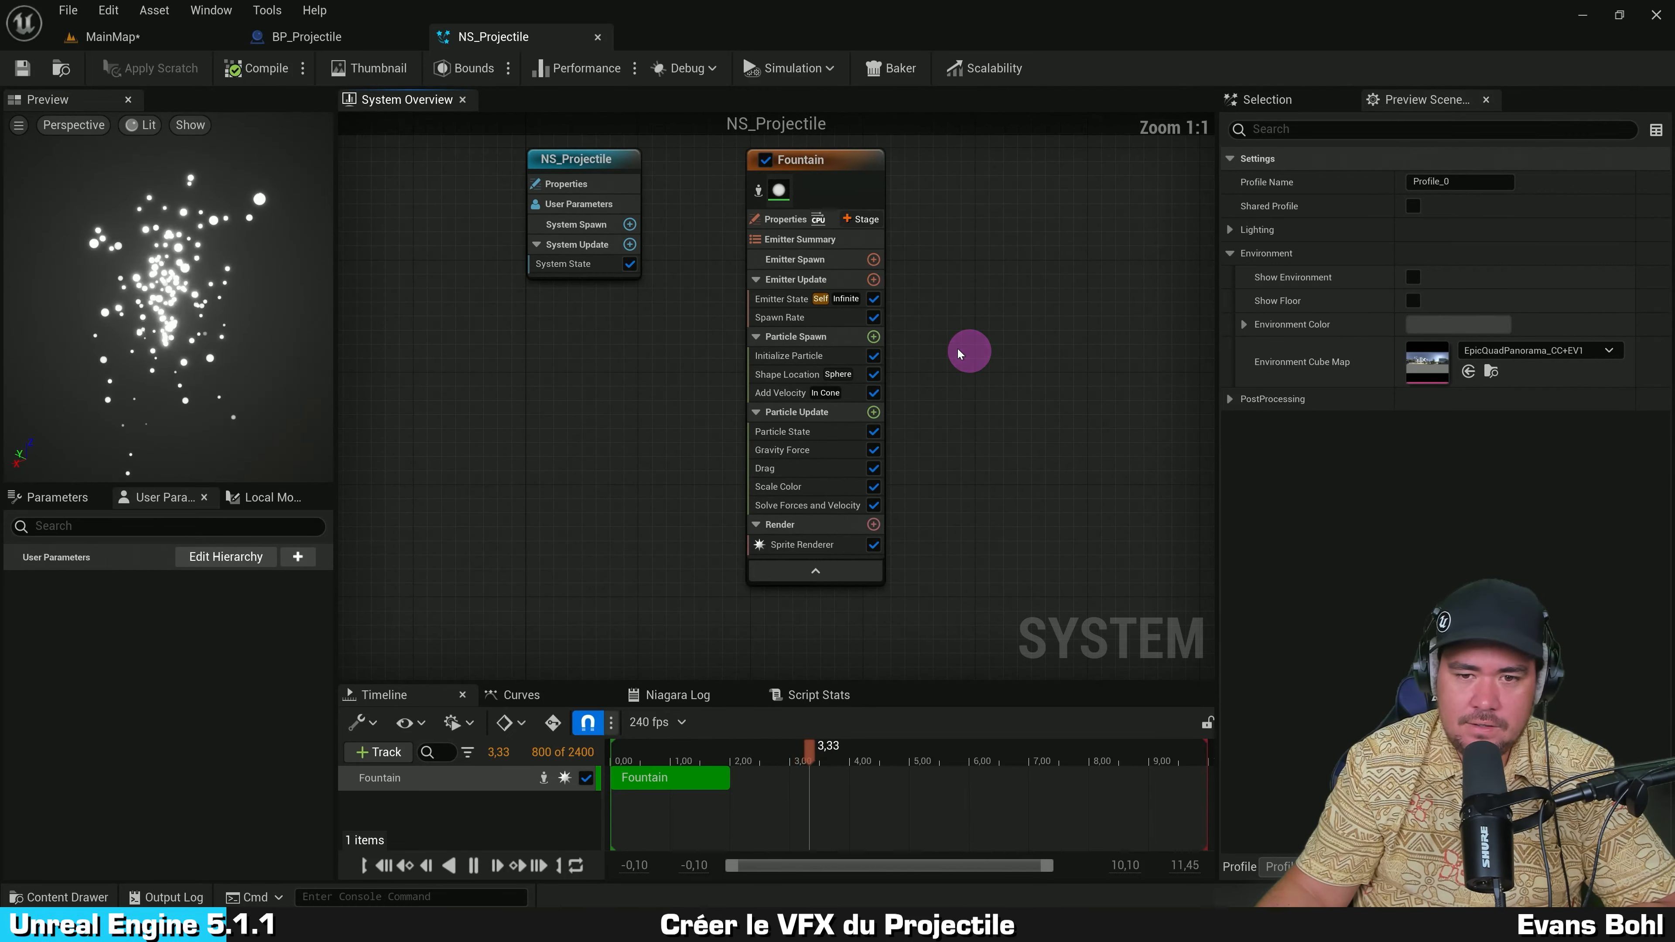
{"action": "scroll", "coordinate": [956, 347], "scroll_direction": "up", "scroll_amount": 1}
{"action": "left_click", "coordinate": [966, 316]}
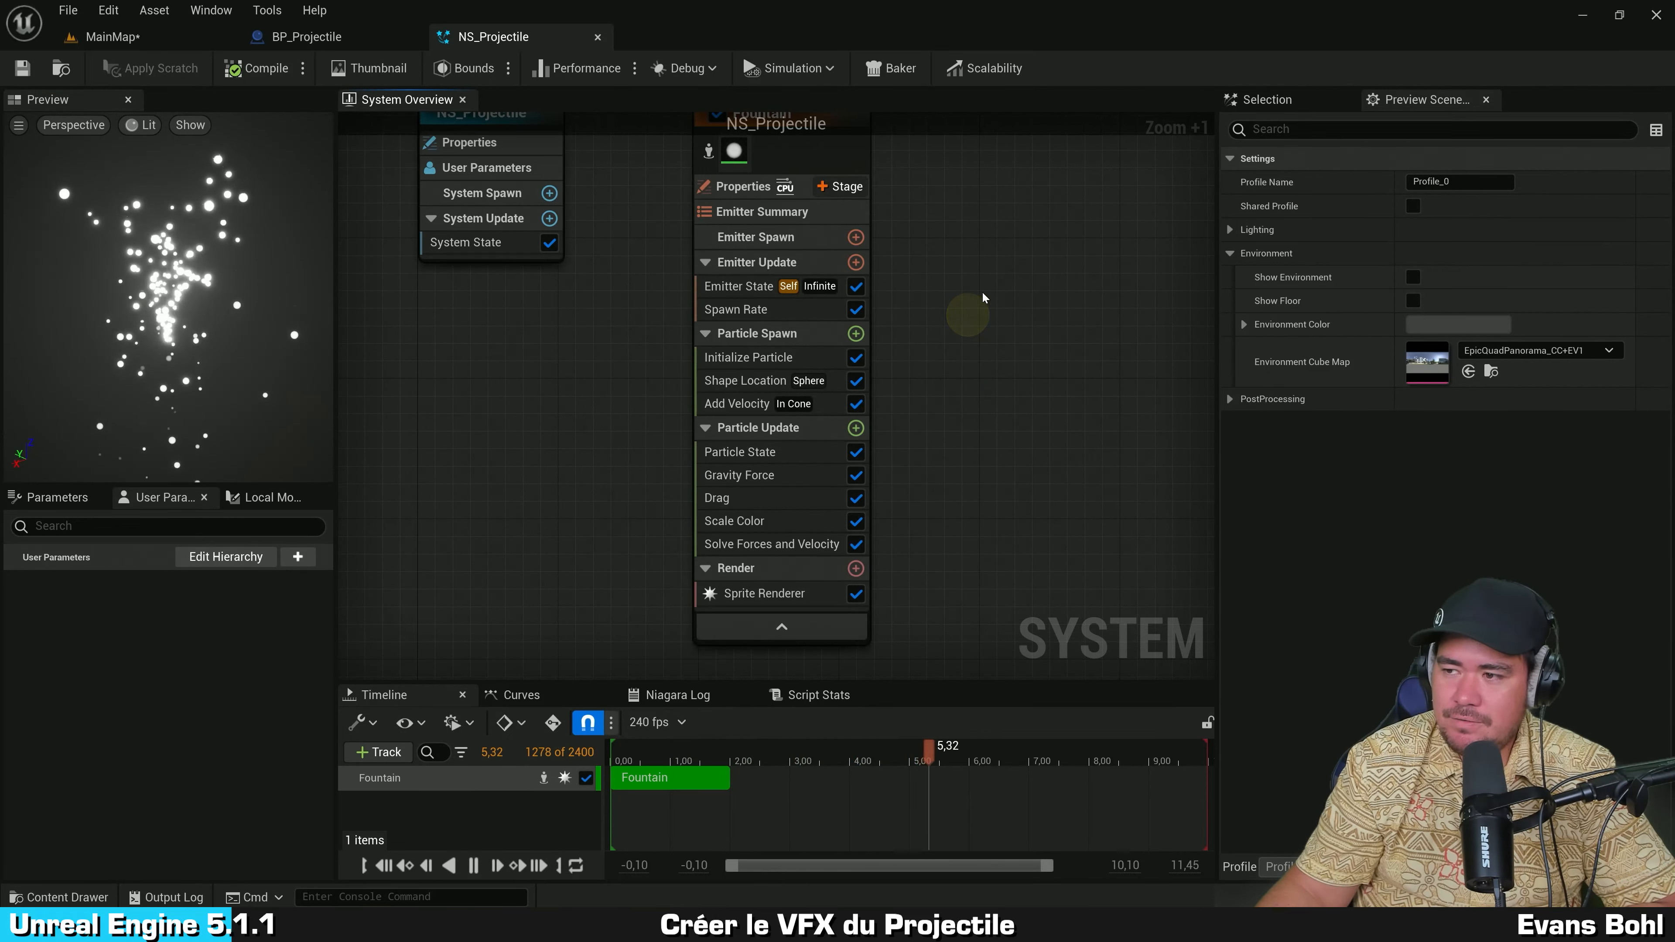
{"action": "right_click_drag", "start_coordinate": [983, 297], "coordinate": [965, 298]}
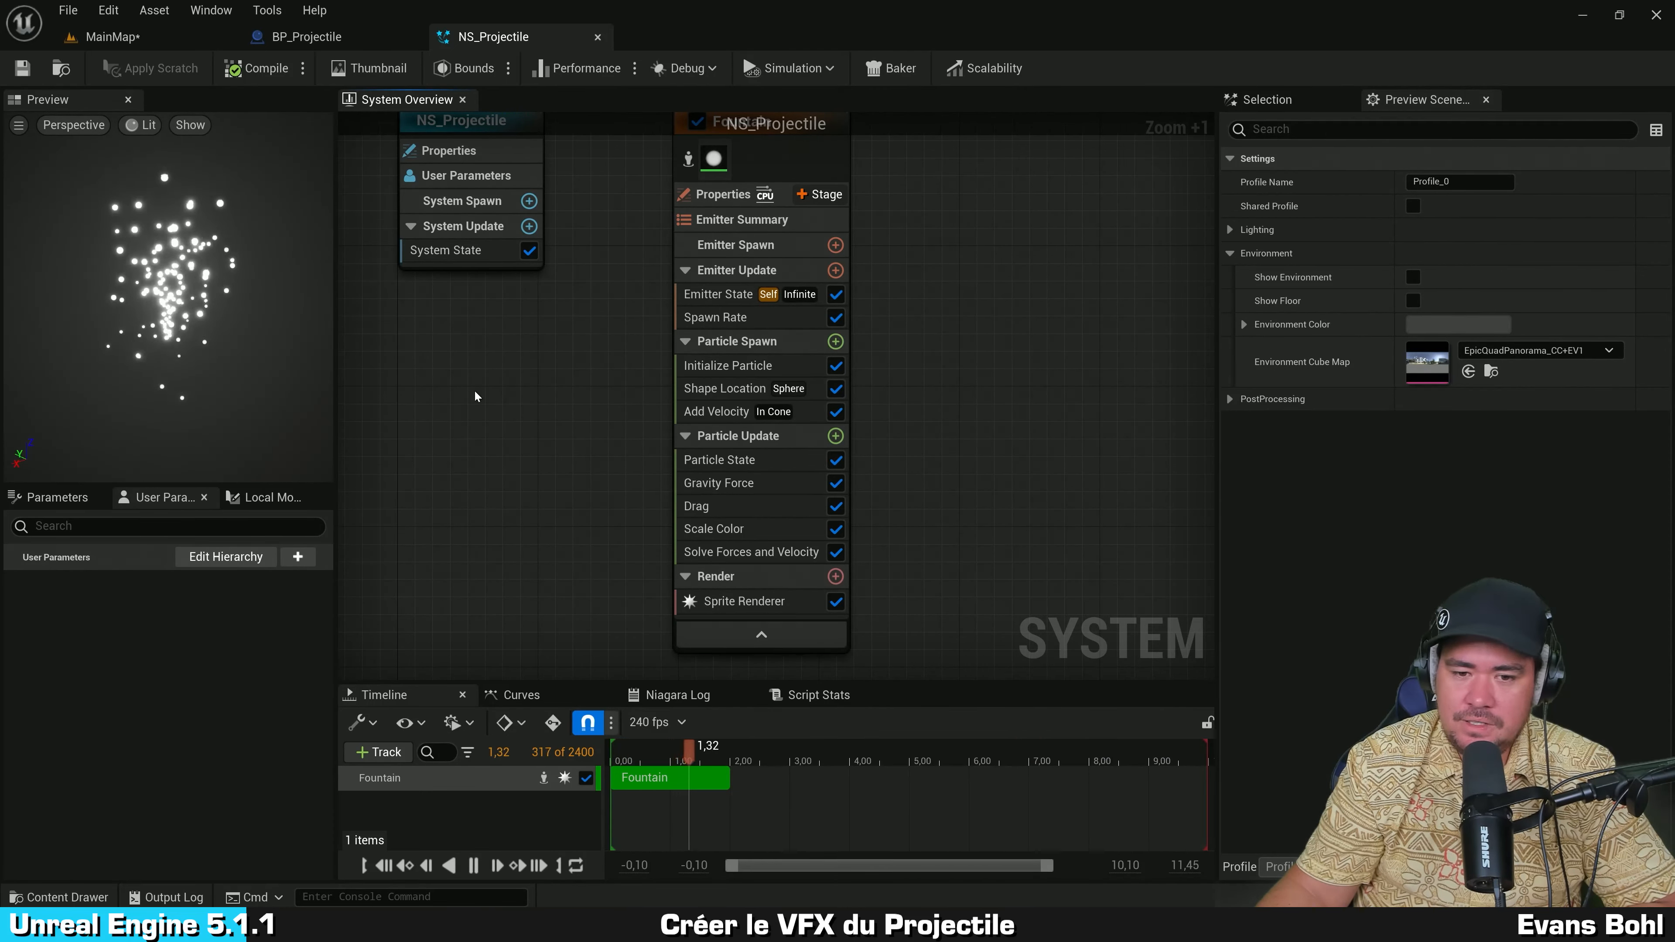
{"action": "key", "text": "ctrl"}
{"action": "key", "text": "ctrl"}
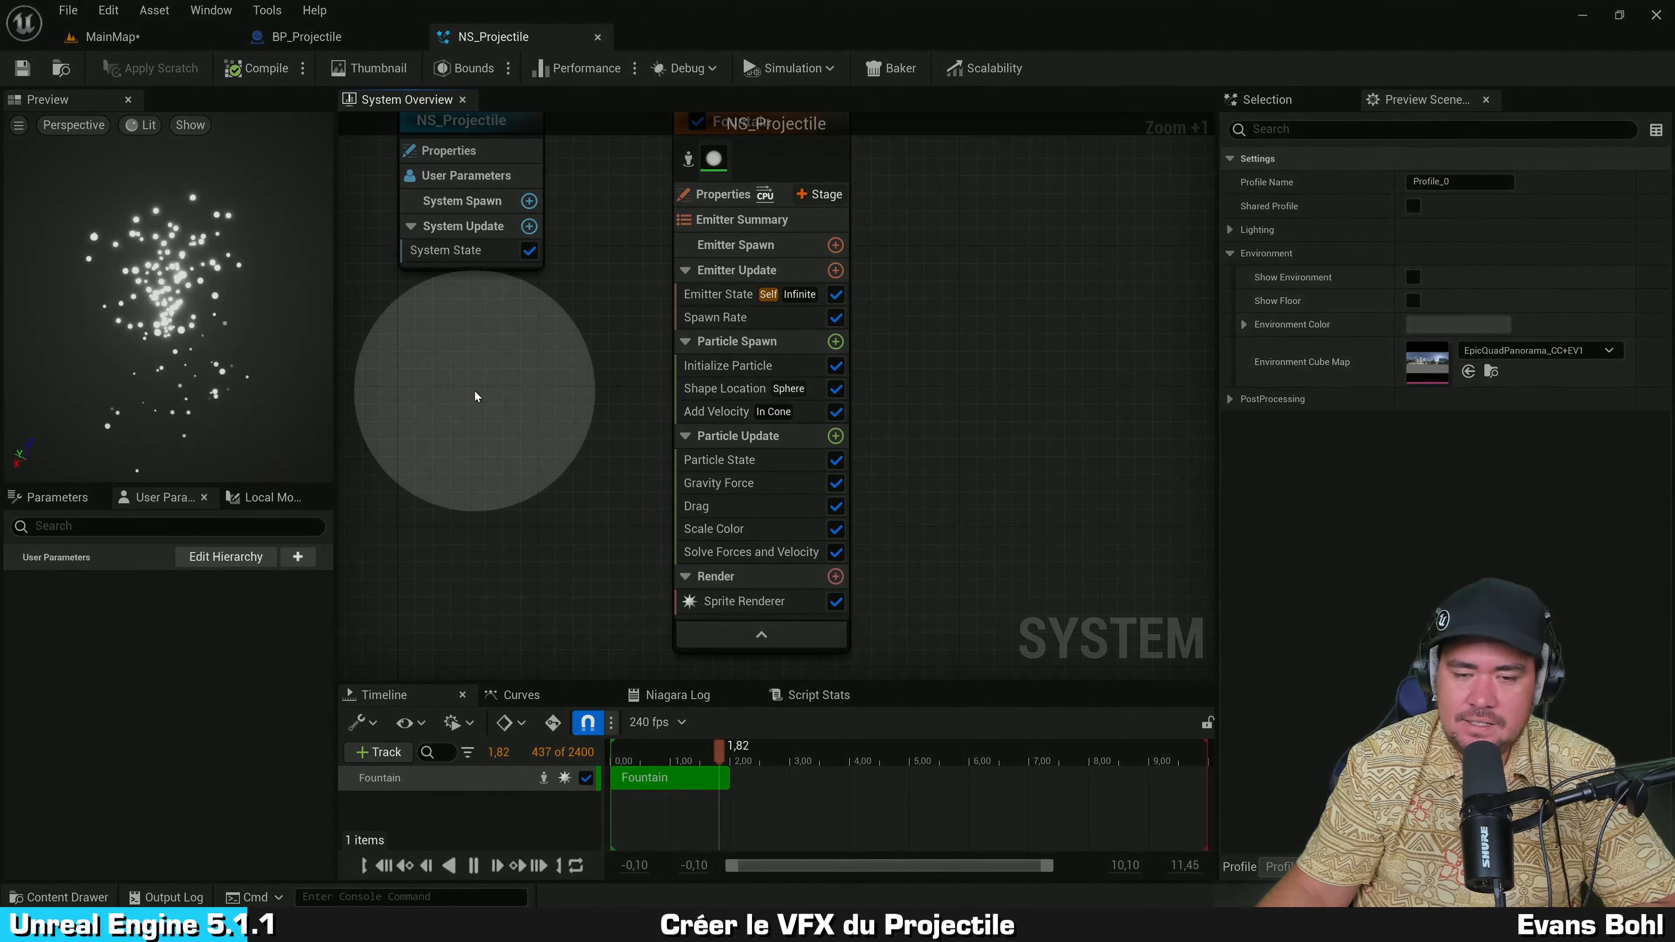
{"action": "left_click", "coordinate": [738, 487]}
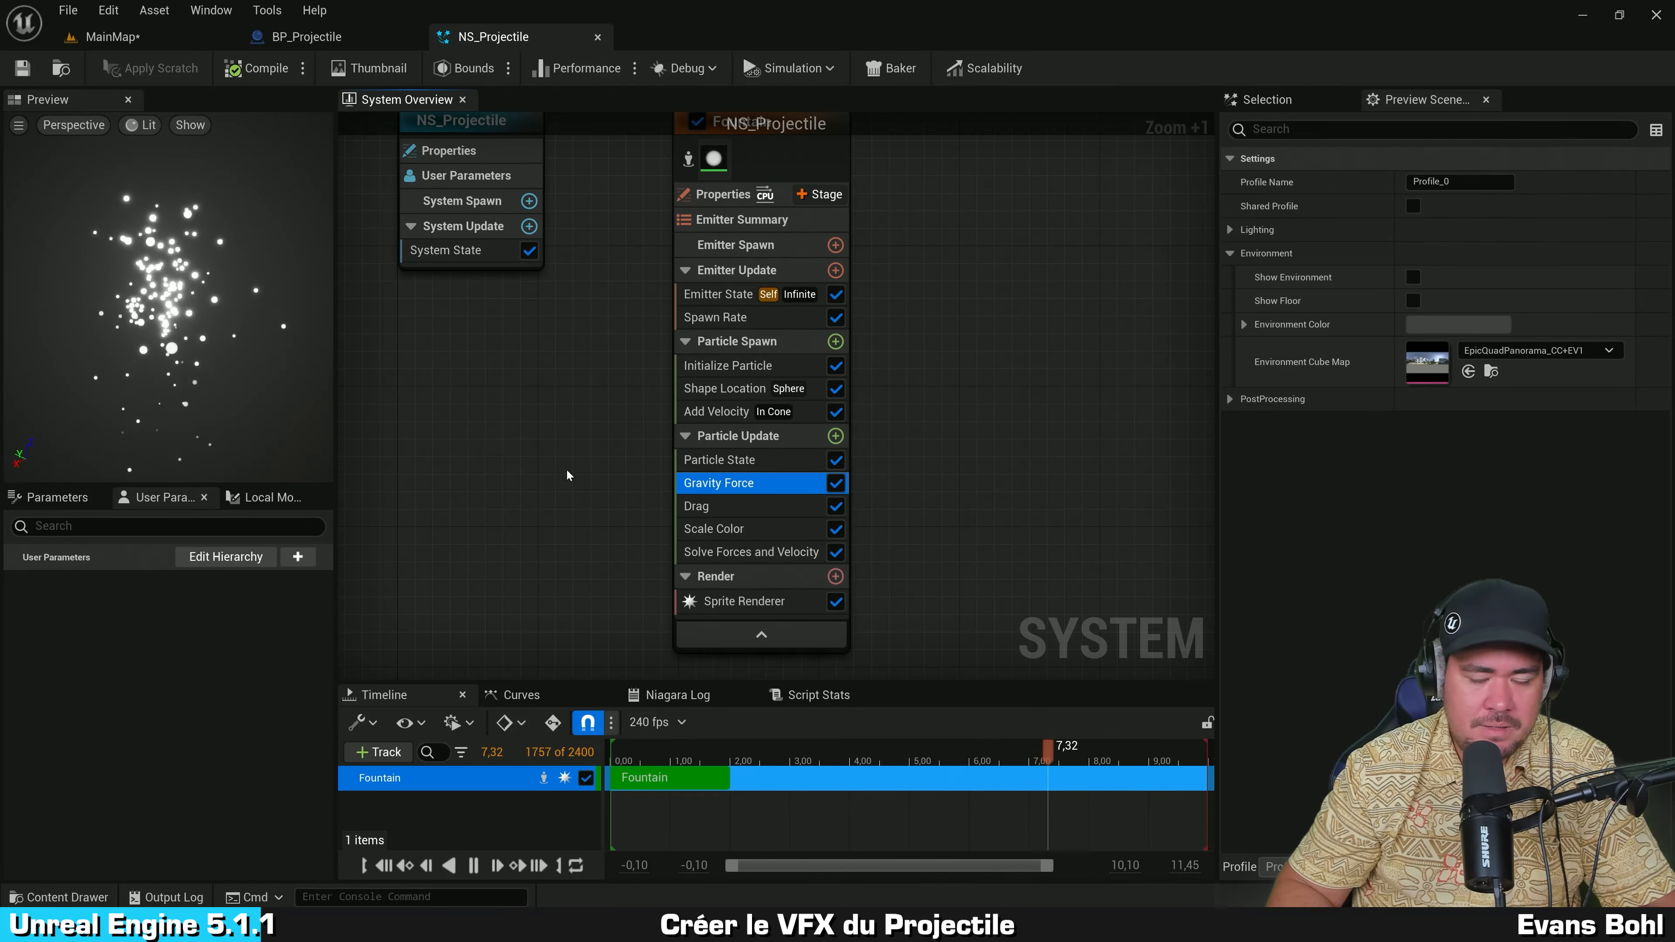
{"action": "key", "text": "Delete"}
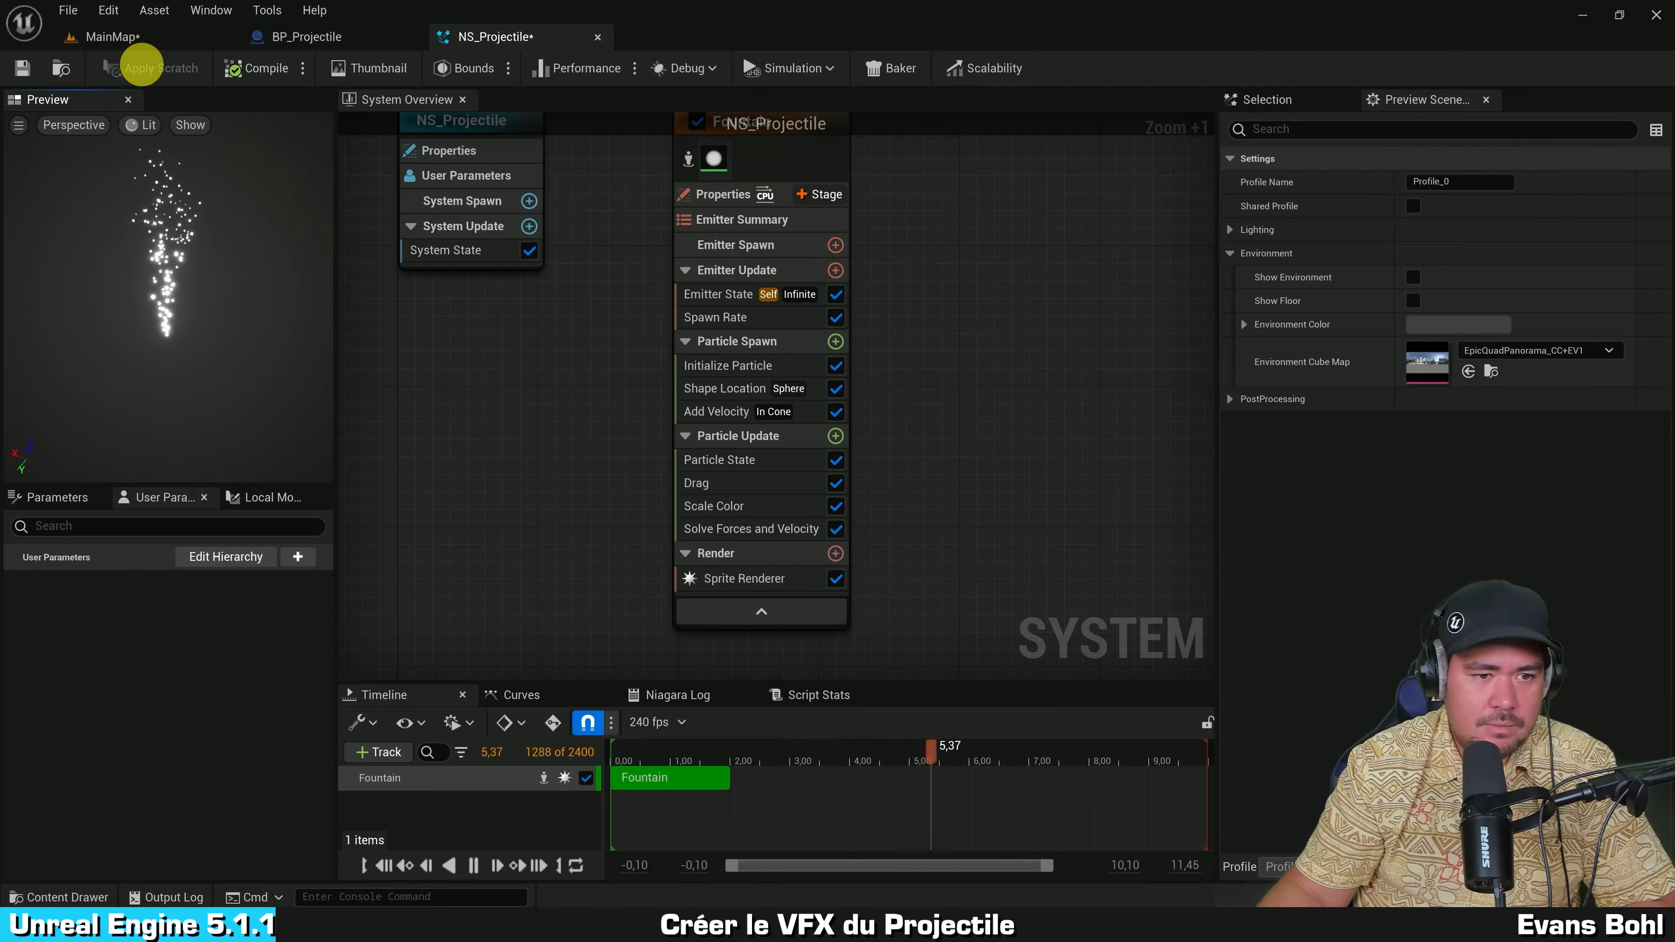
{"action": "left_click_drag", "start_coordinate": [150, 139], "coordinate": [142, 234]}
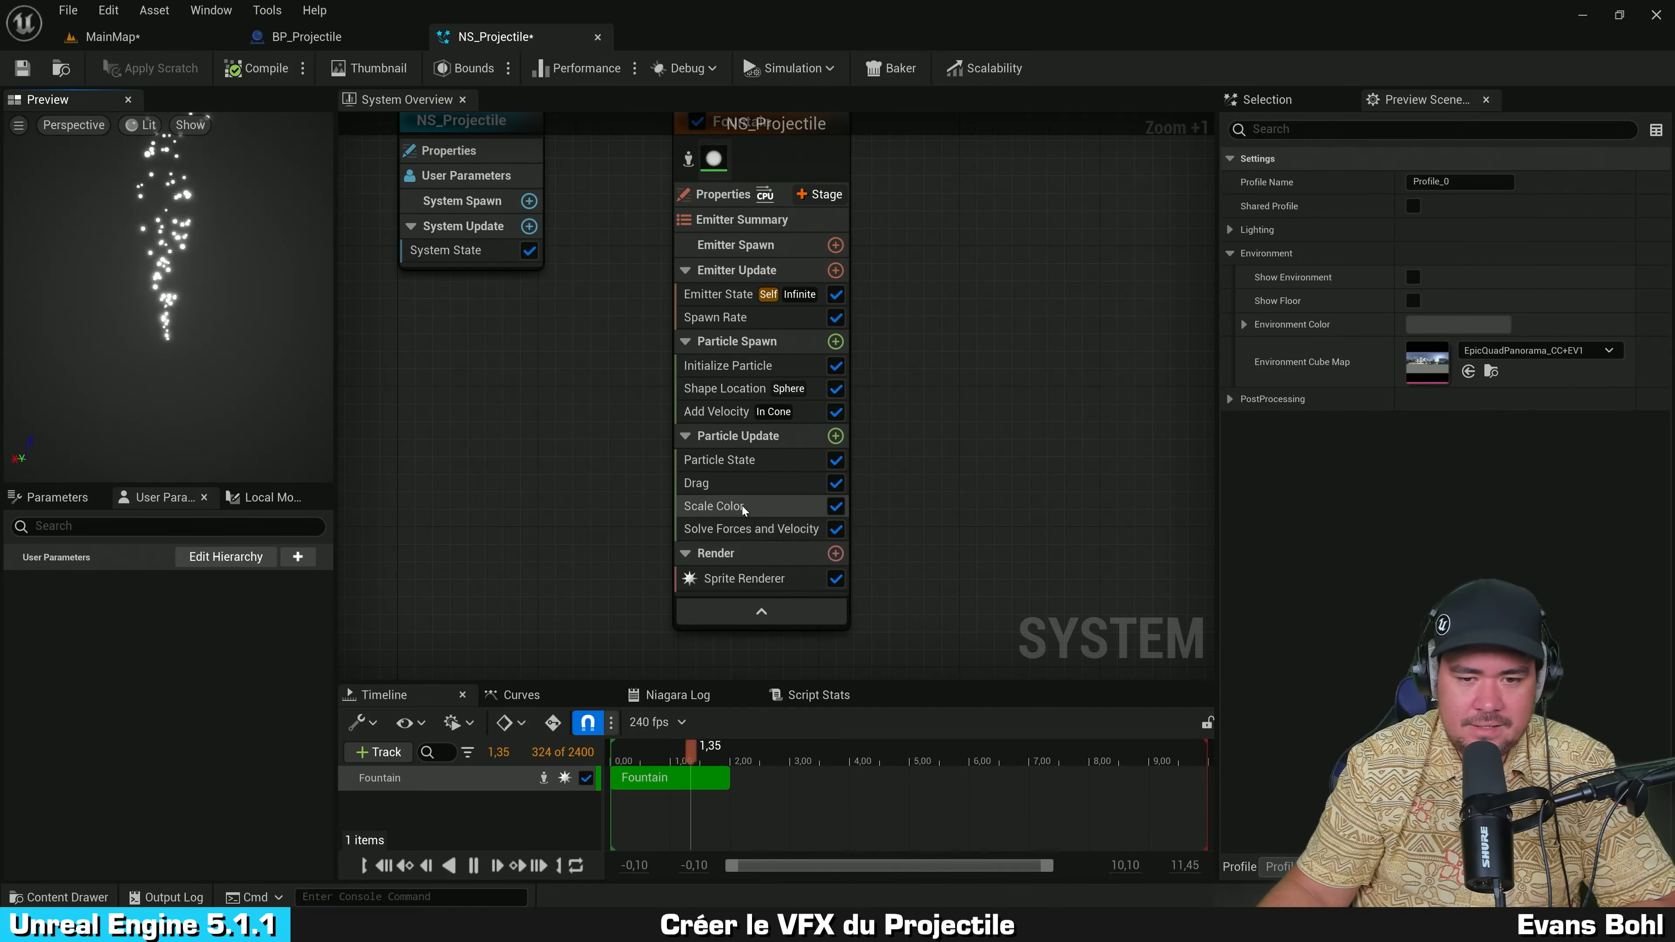
Step: Delete the Scale Color module from the Fountain emitter's Particle Update stage and show the Spawn Rate module's settings
{"action": "left_click", "coordinate": [764, 505]}
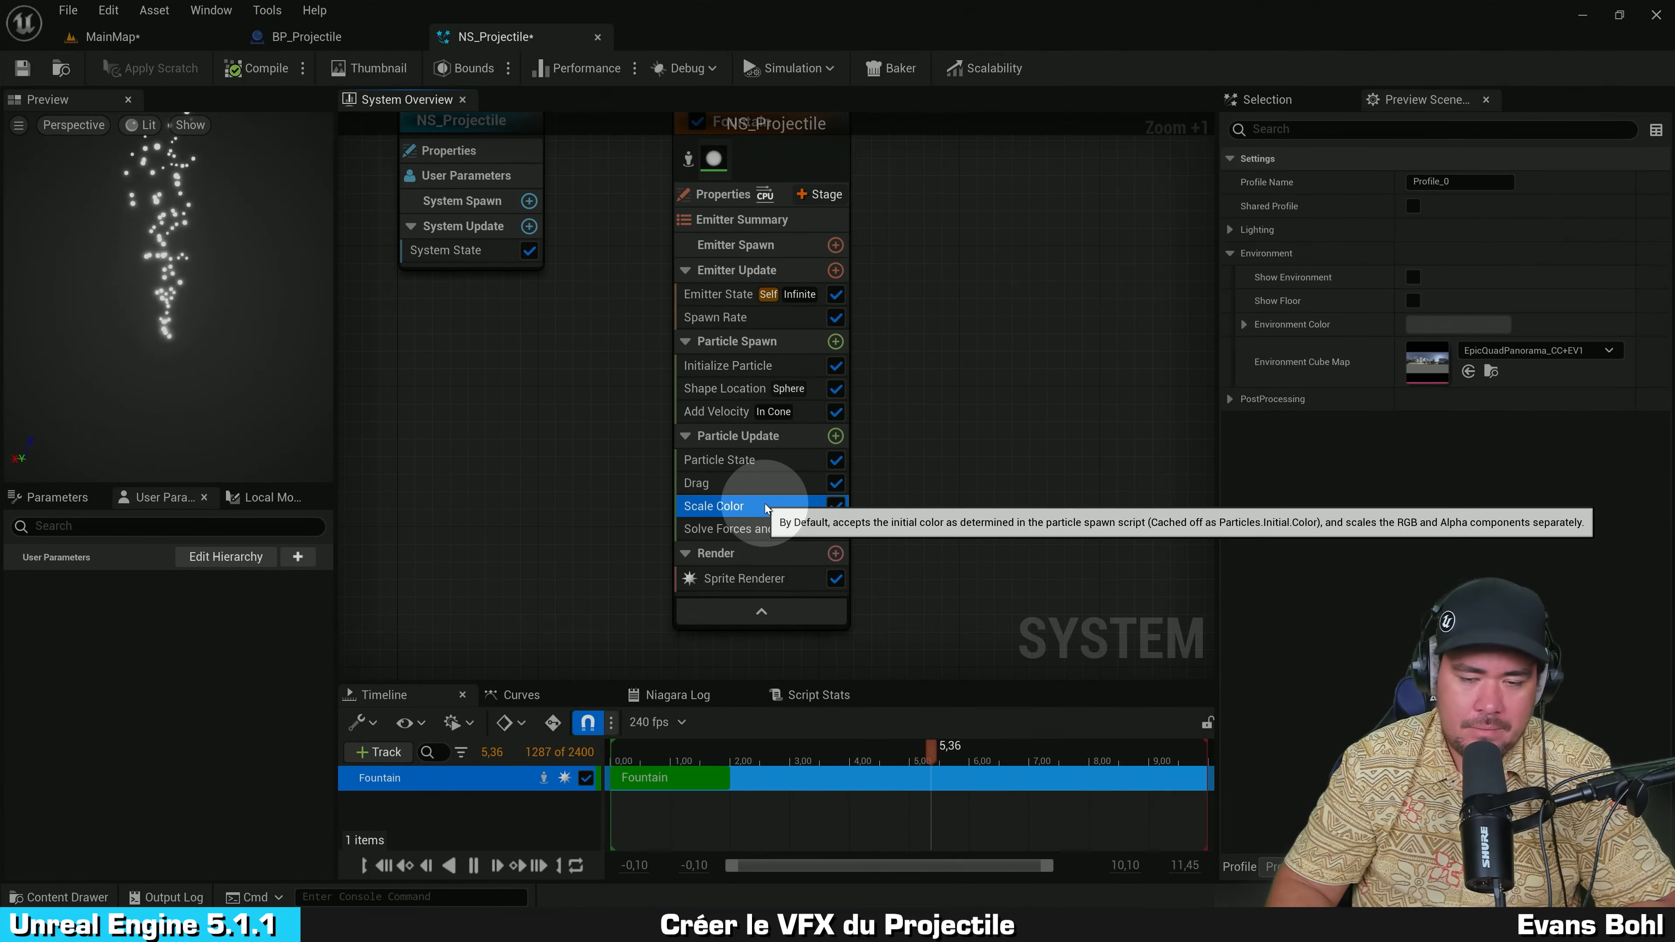
{"action": "key", "text": "Delete"}
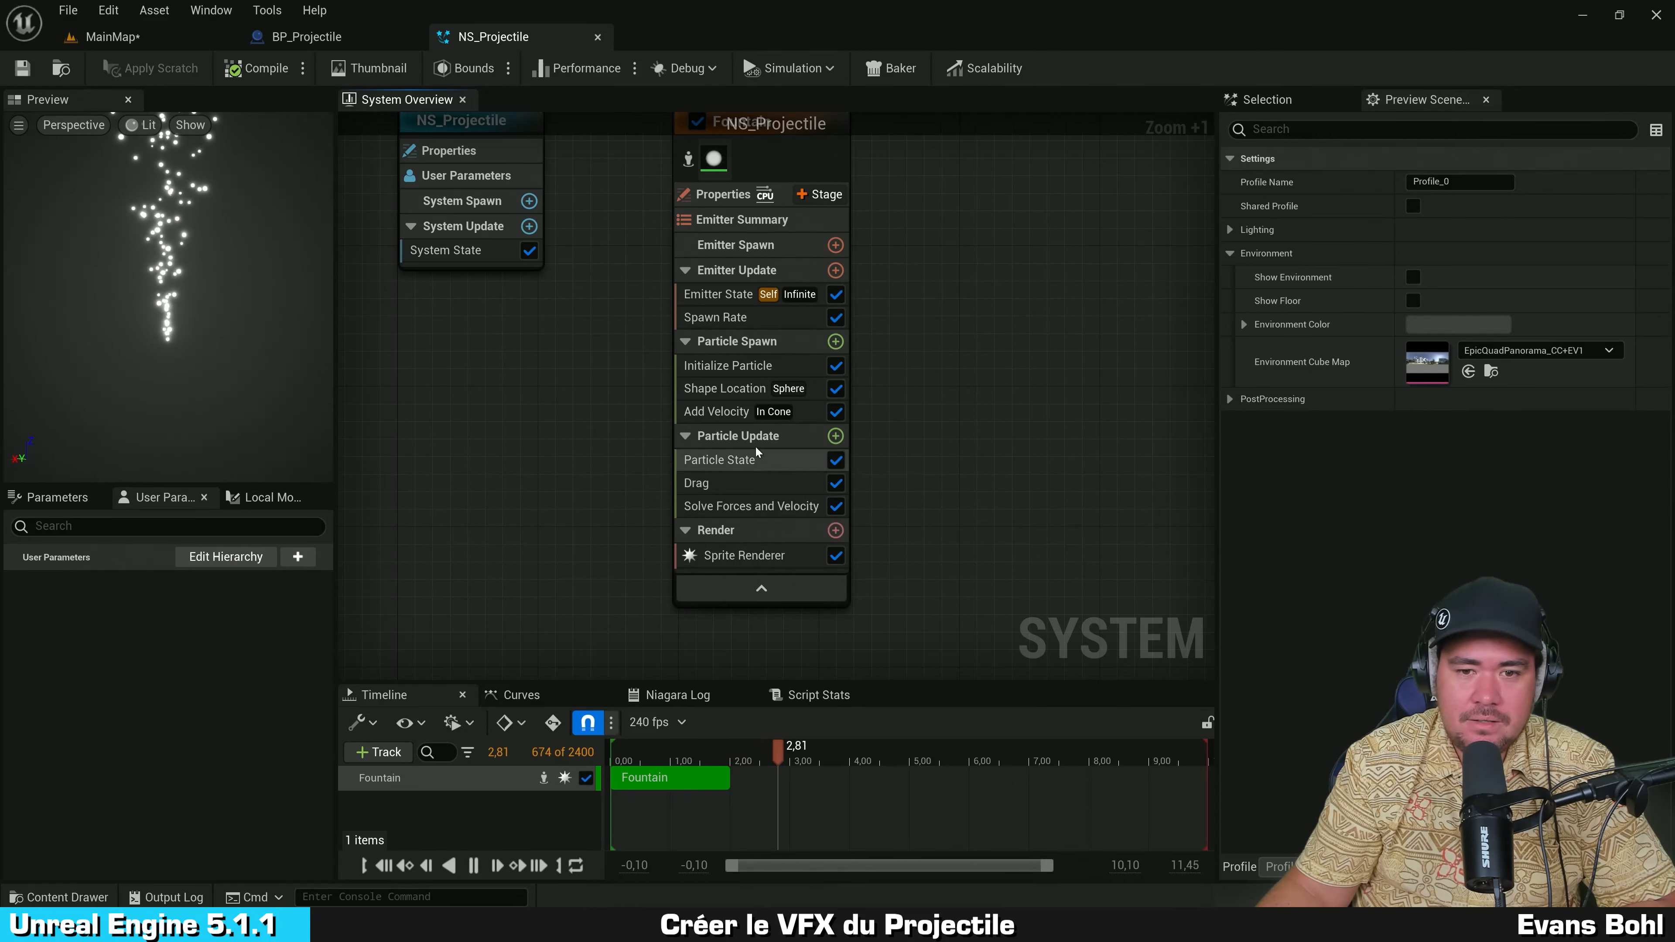
{"action": "left_click", "coordinate": [741, 280]}
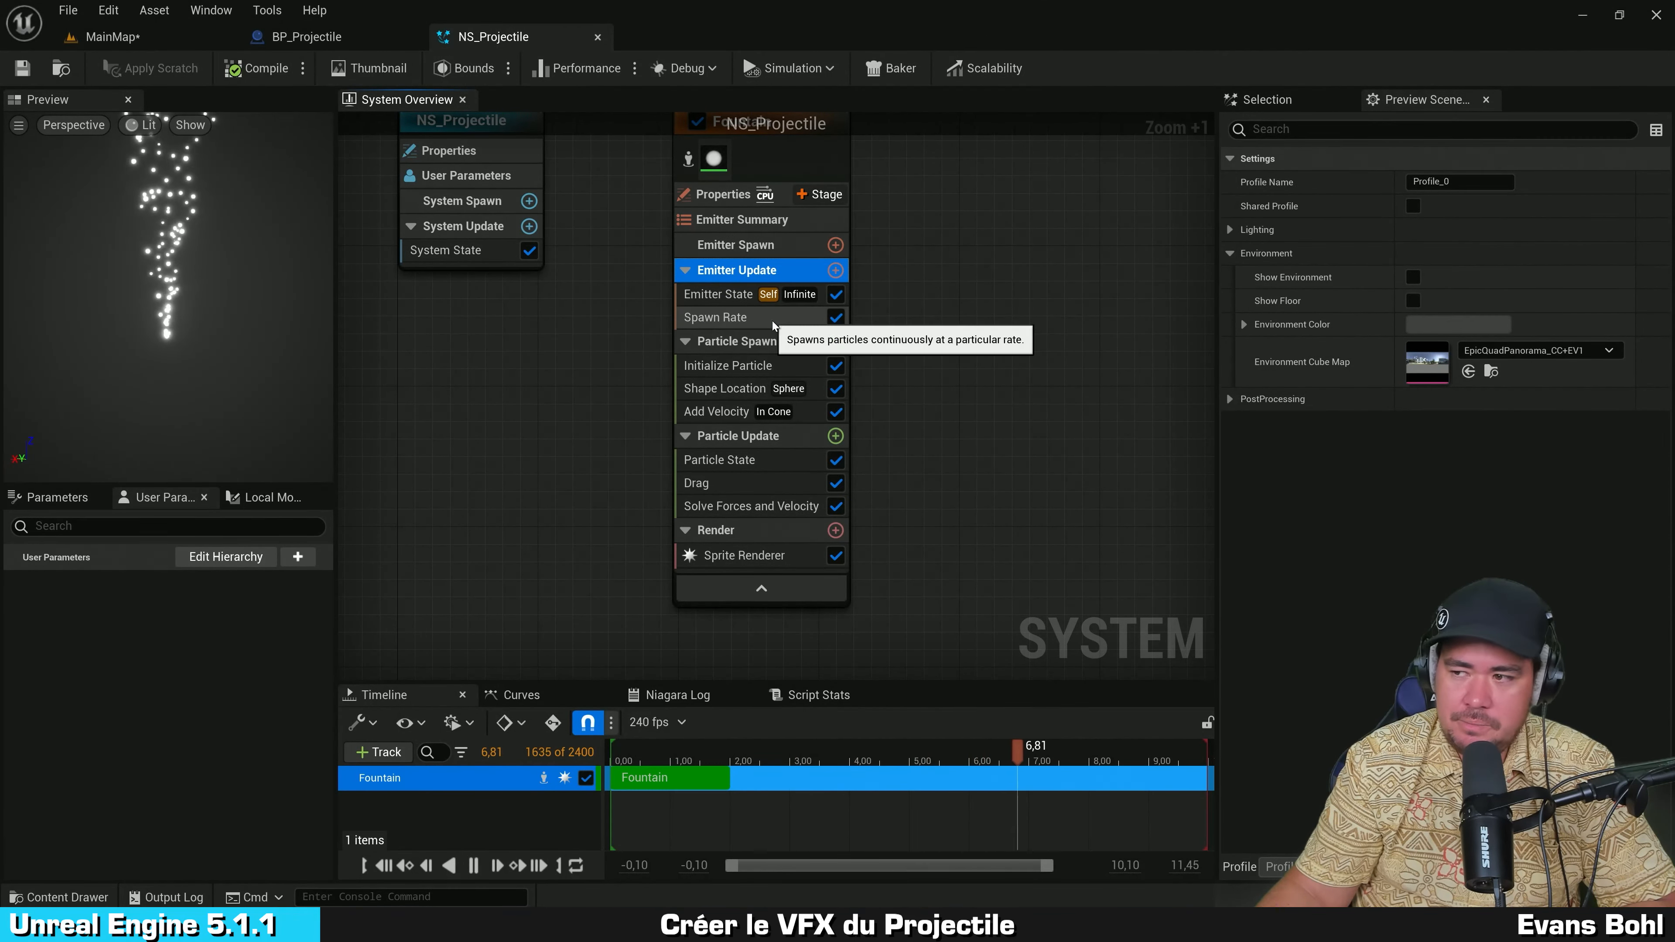
{"action": "left_click", "coordinate": [772, 320]}
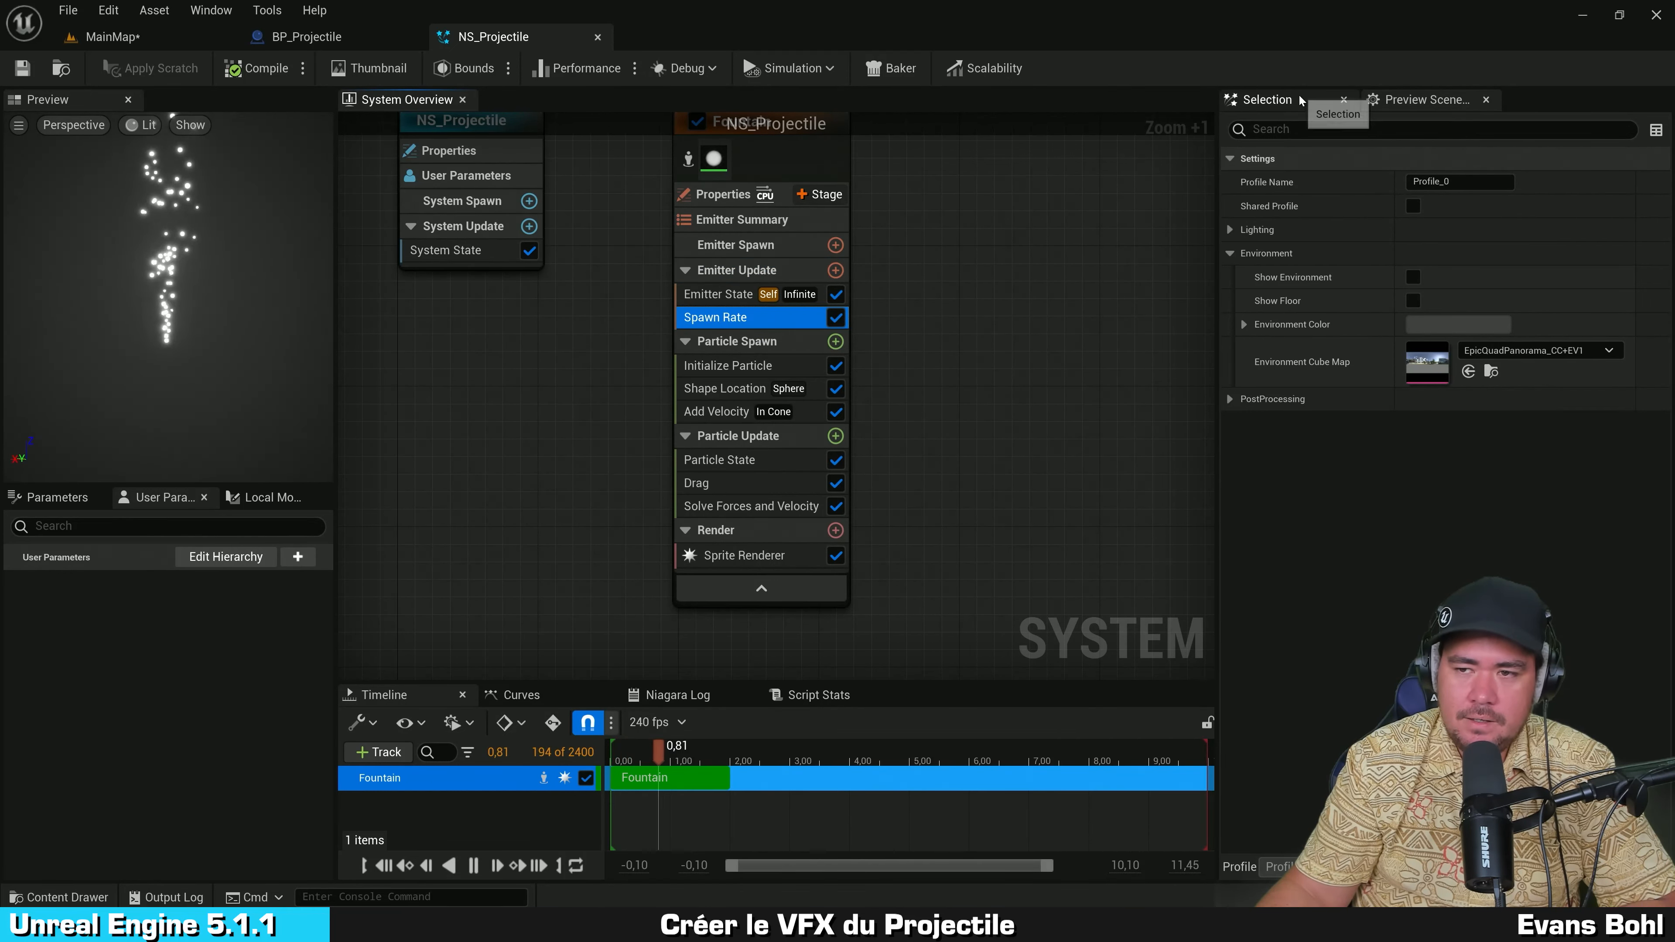
{"action": "left_click", "coordinate": [1284, 100]}
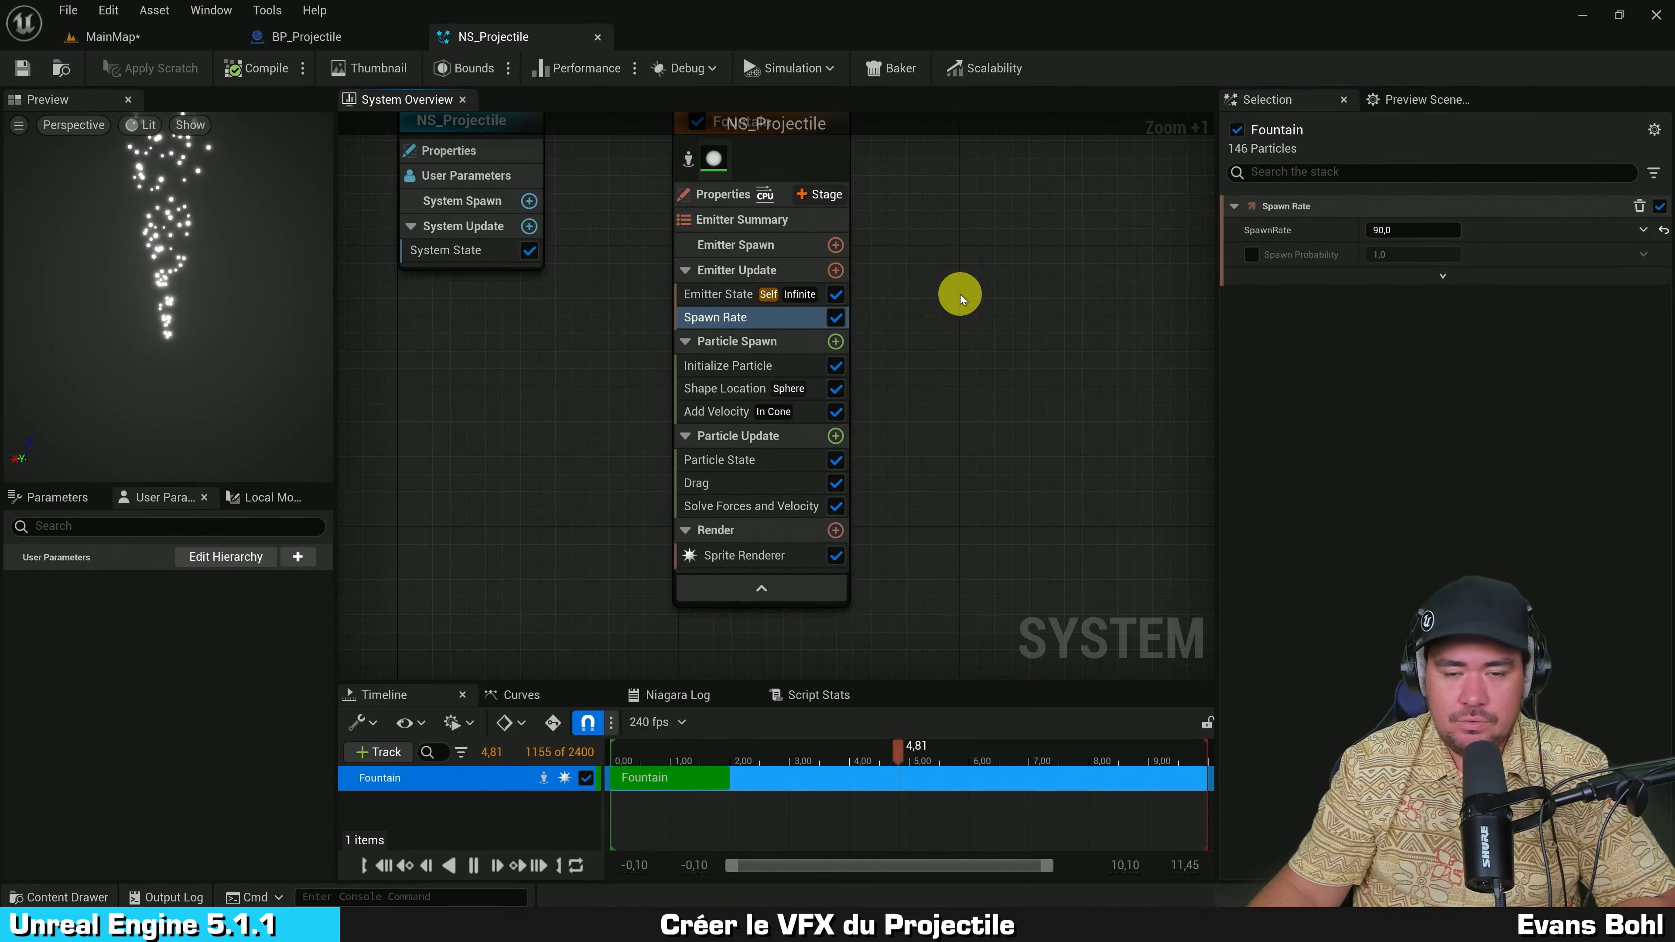
Step: Open the NS_Explosion system, look at its Spawn Burst Instantaneous module for comparison, and close it again
{"action": "key", "text": "ctrl+space"}
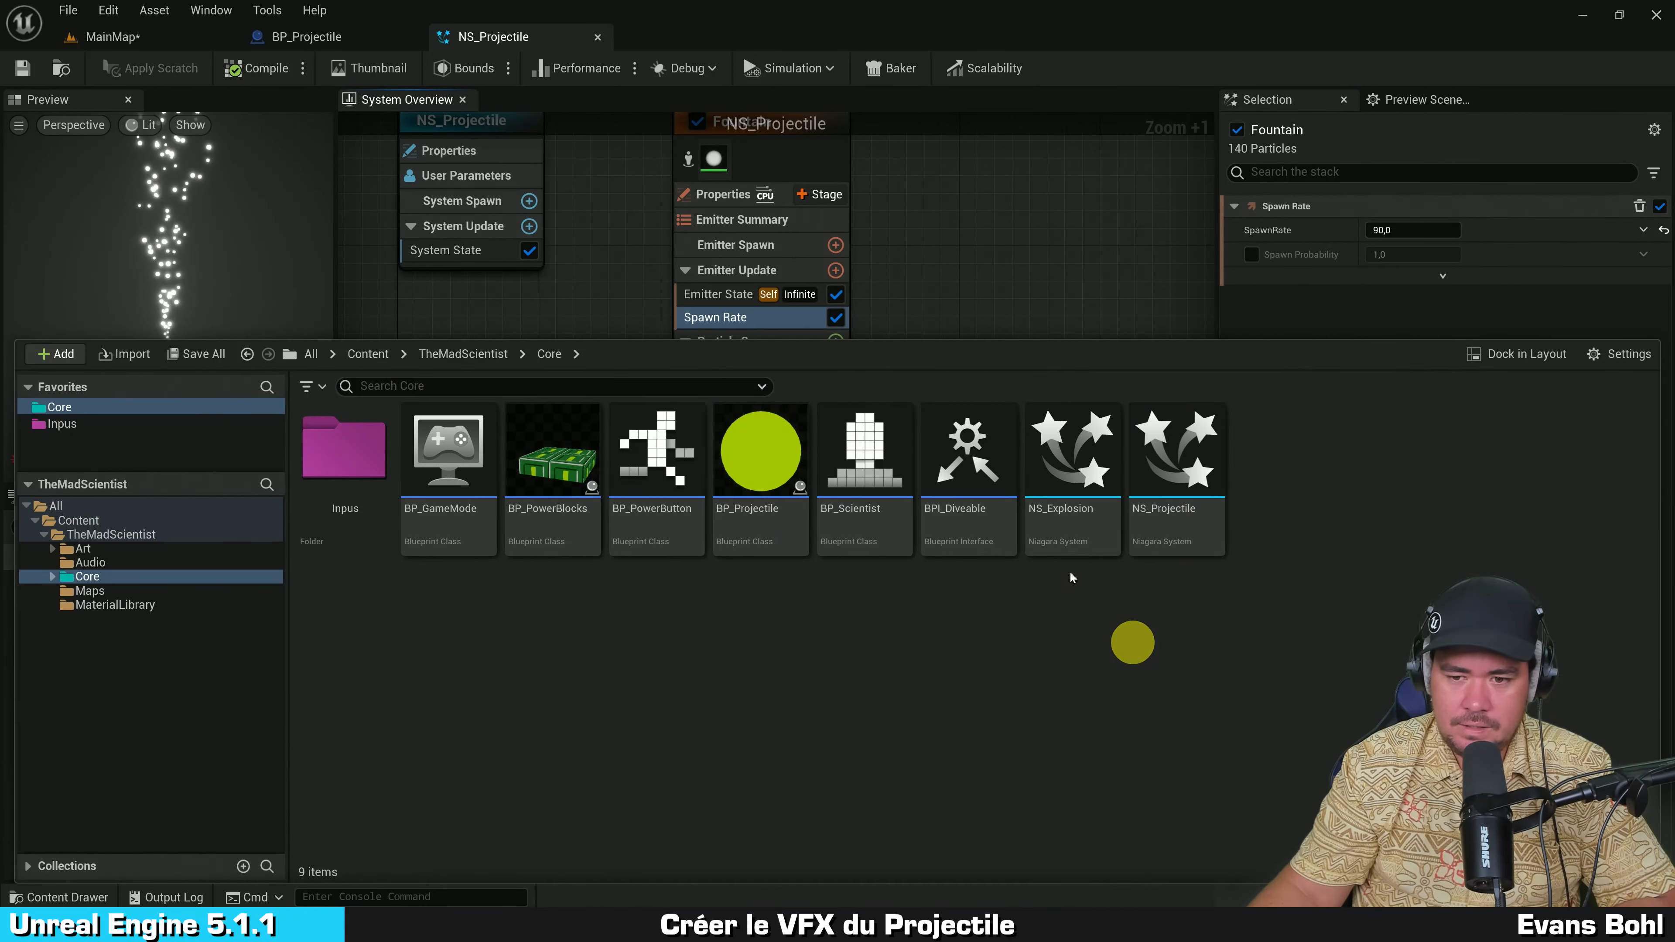
{"action": "left_click", "coordinate": [1040, 531]}
{"action": "double_click", "coordinate": [1039, 531]}
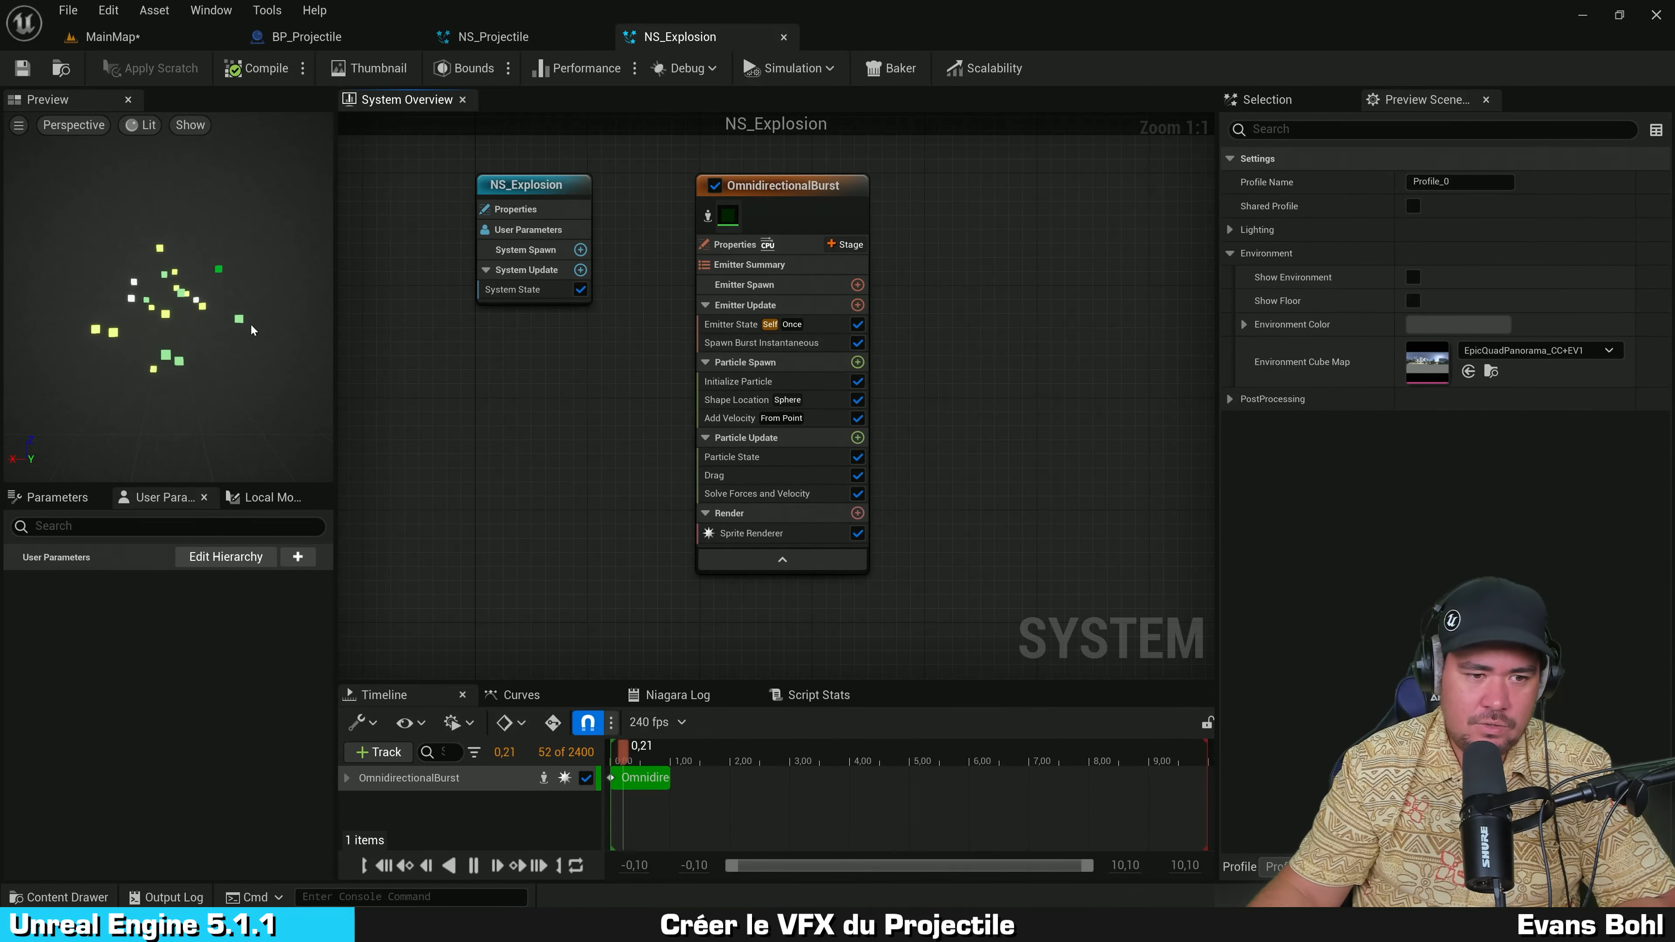
{"action": "left_click", "coordinate": [802, 342]}
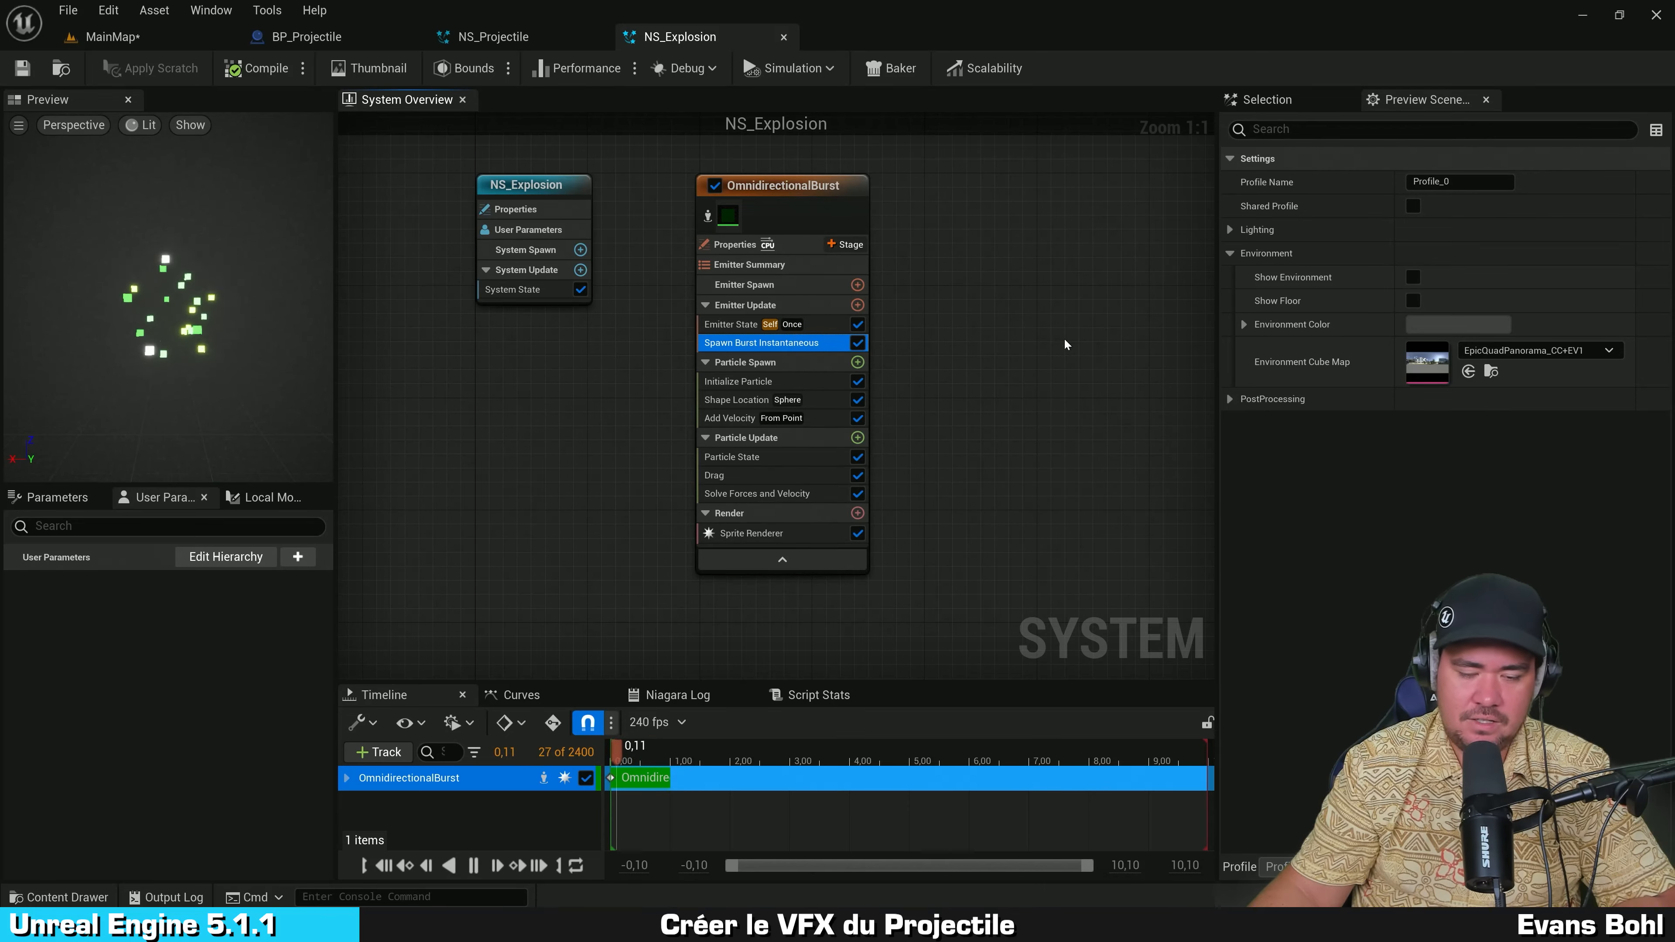
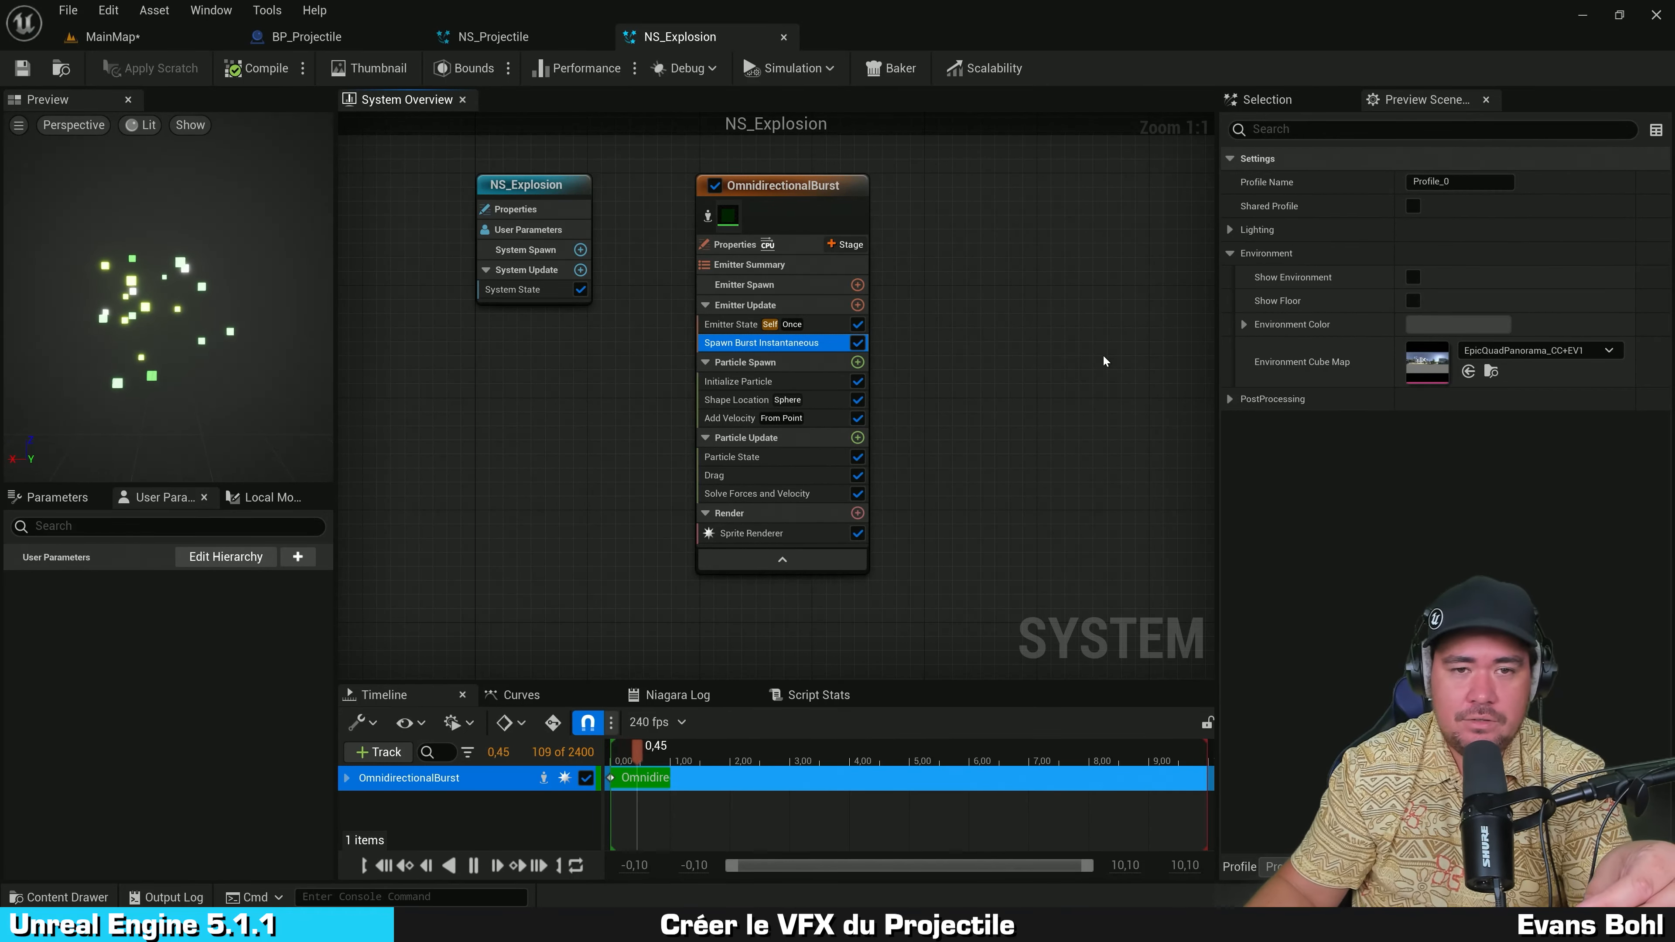
{"action": "left_click", "coordinate": [783, 37]}
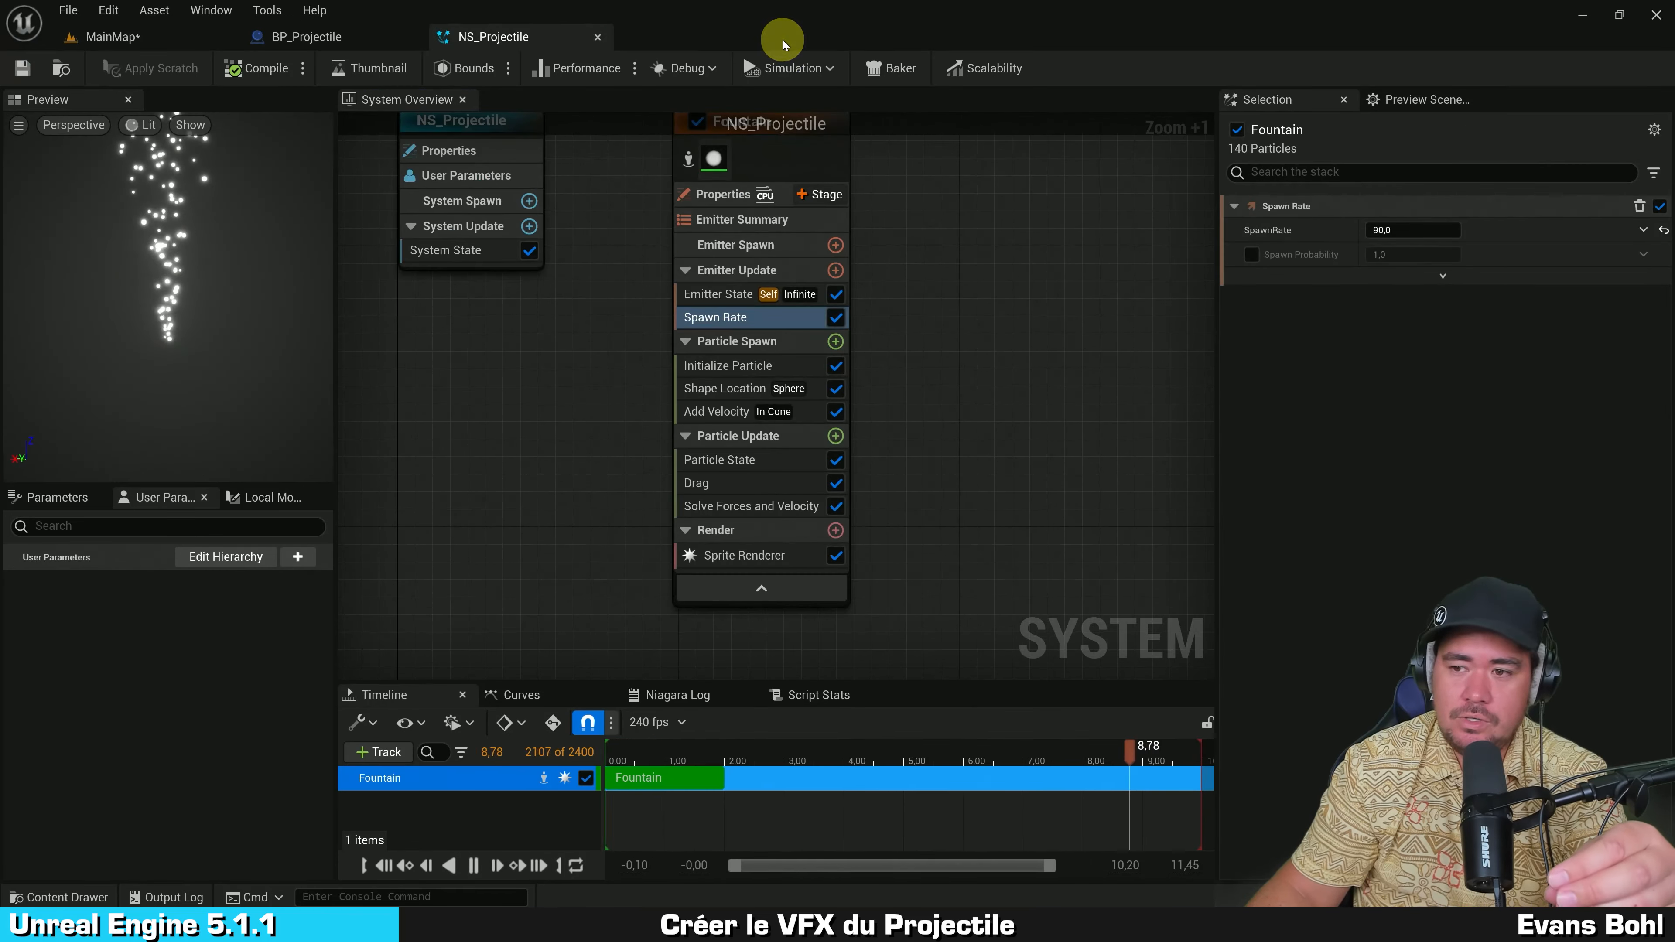
Step: Set the Fountain emitter's SpawnRate to 100 and review the Initialize Particle, Shape Location and Add Velocity modules
{"action": "left_click", "coordinate": [1443, 231]}
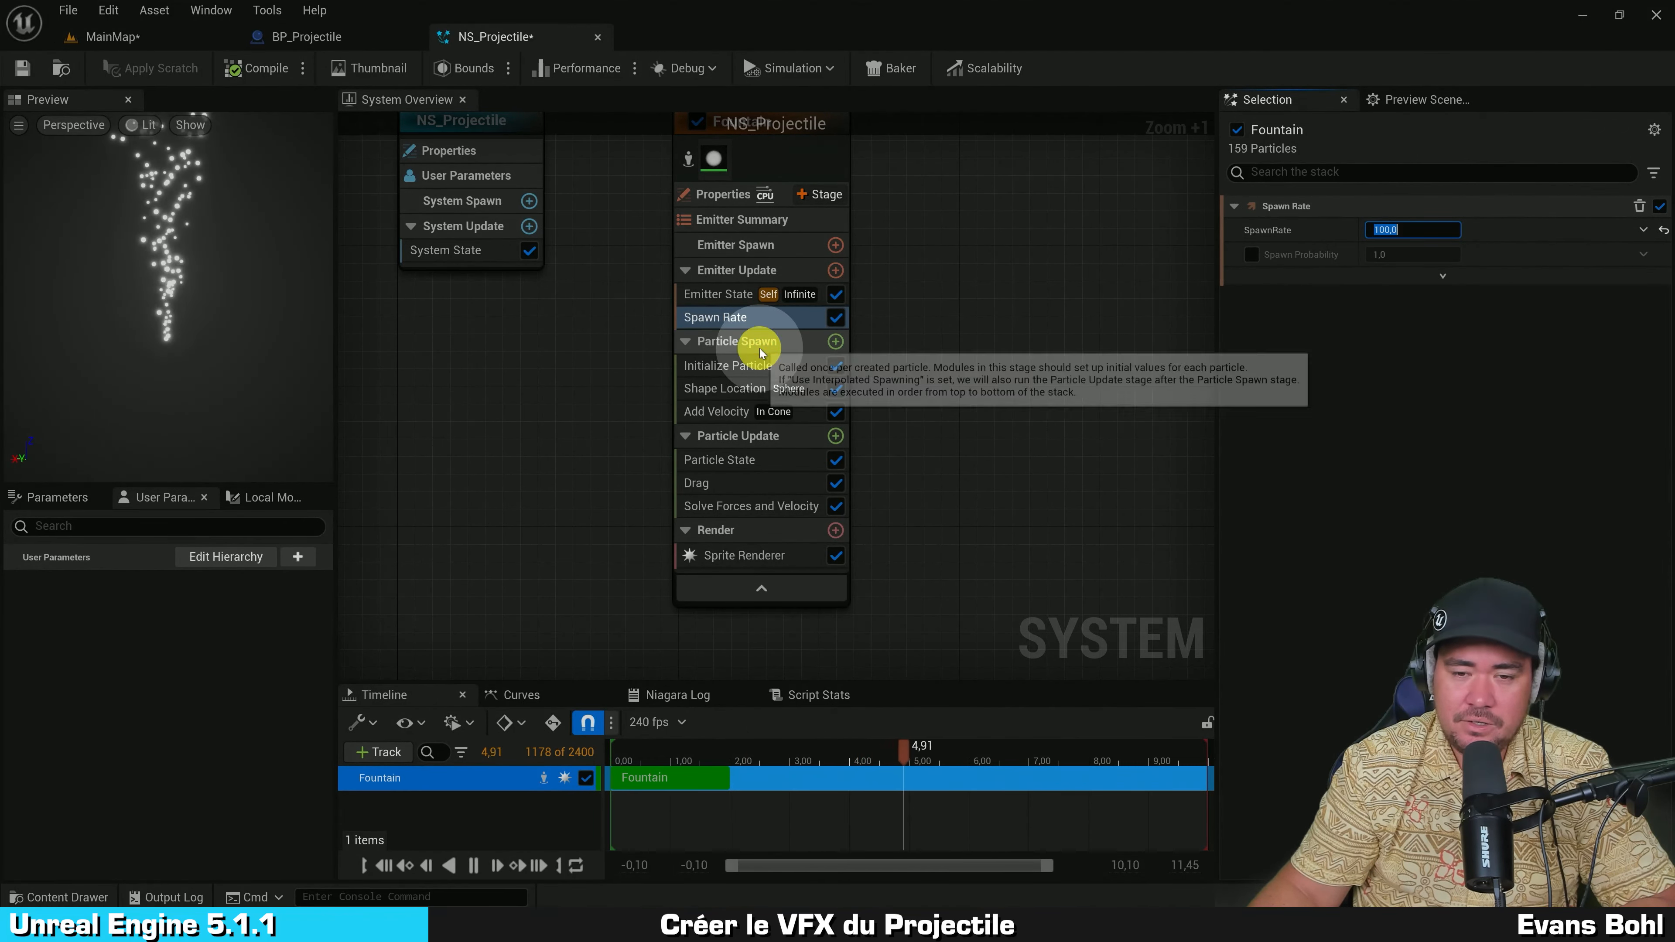
{"action": "left_click", "coordinate": [758, 348]}
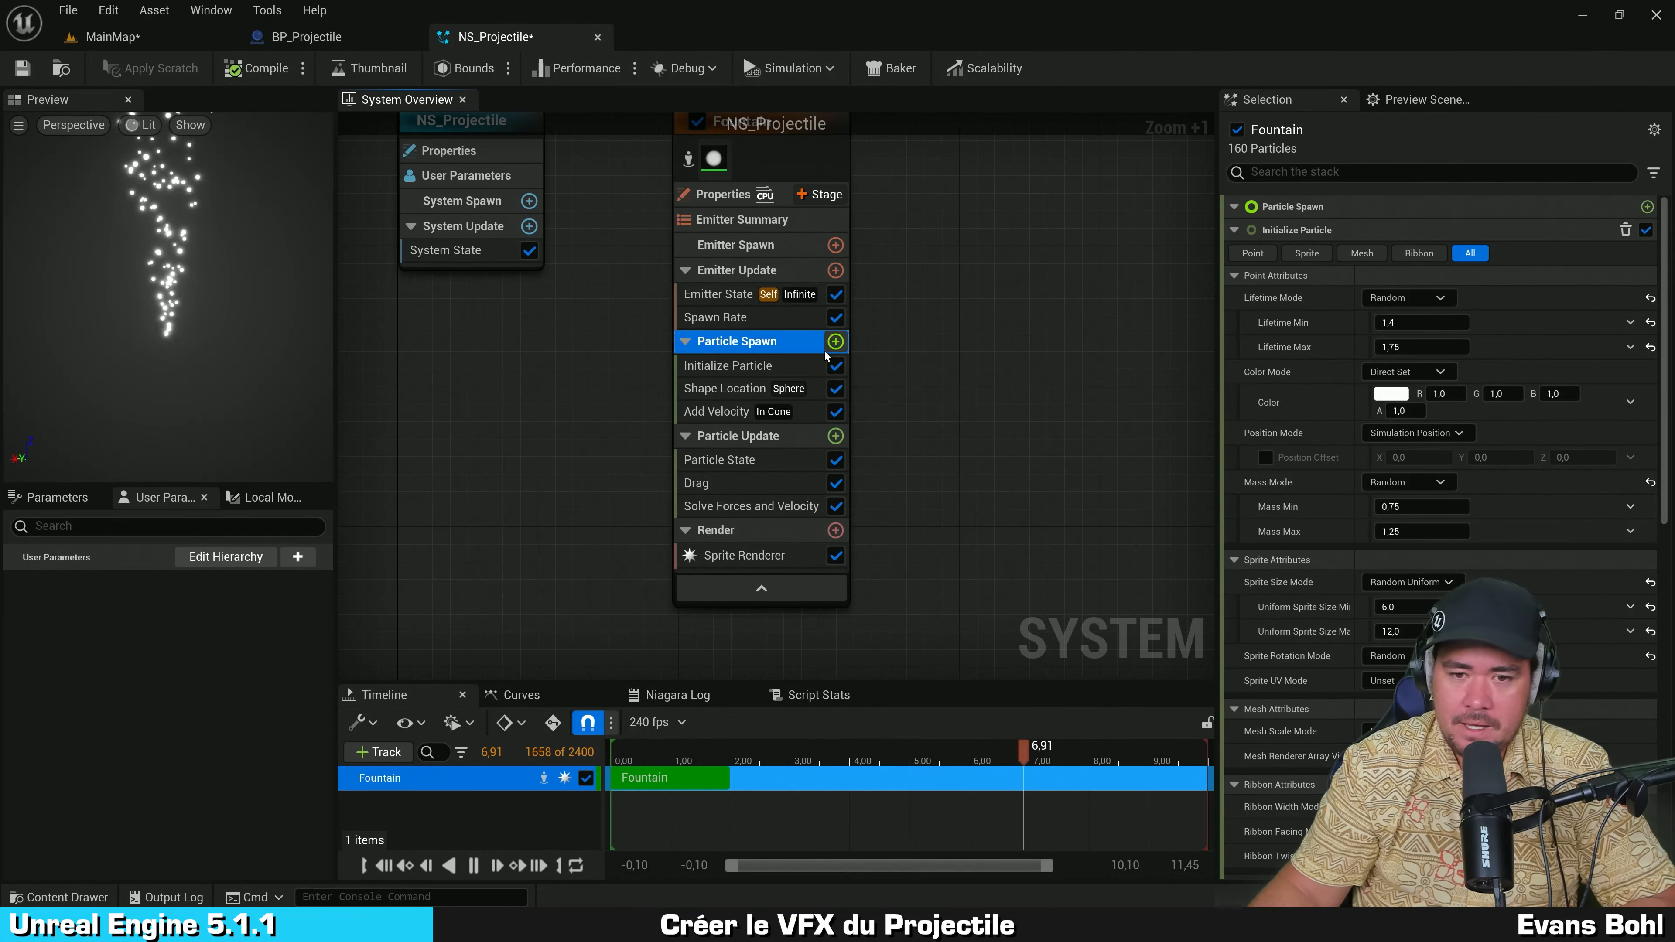
{"action": "left_click", "coordinate": [724, 414]}
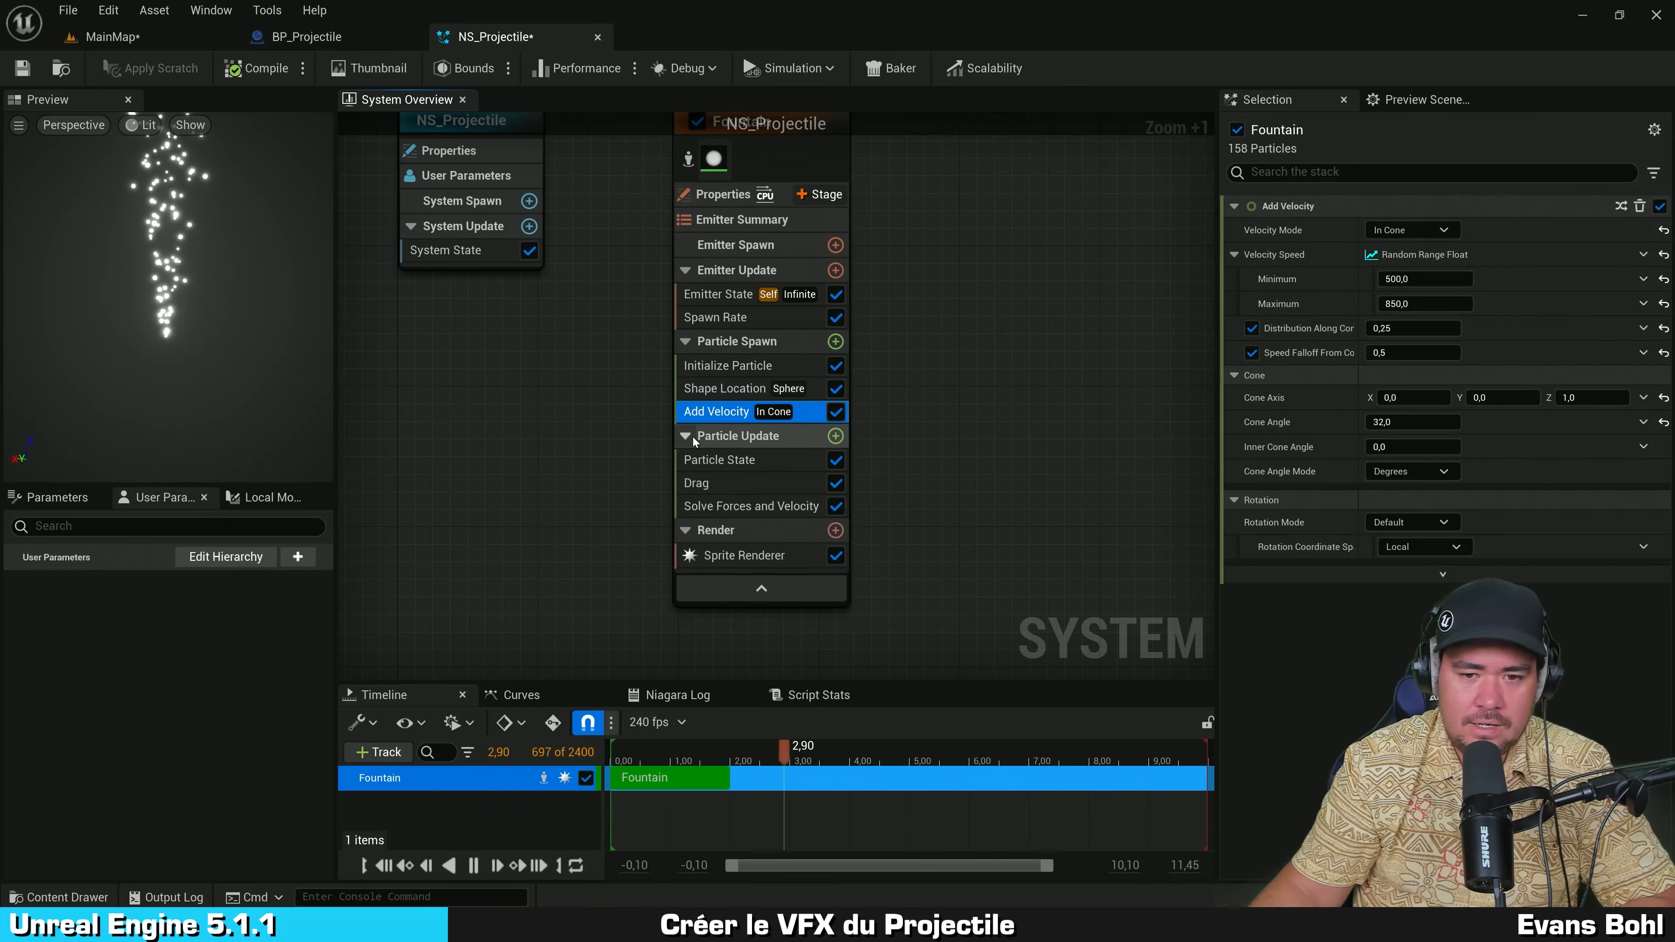
{"action": "scroll", "coordinate": [935, 395], "scroll_direction": "up", "scroll_amount": 5}
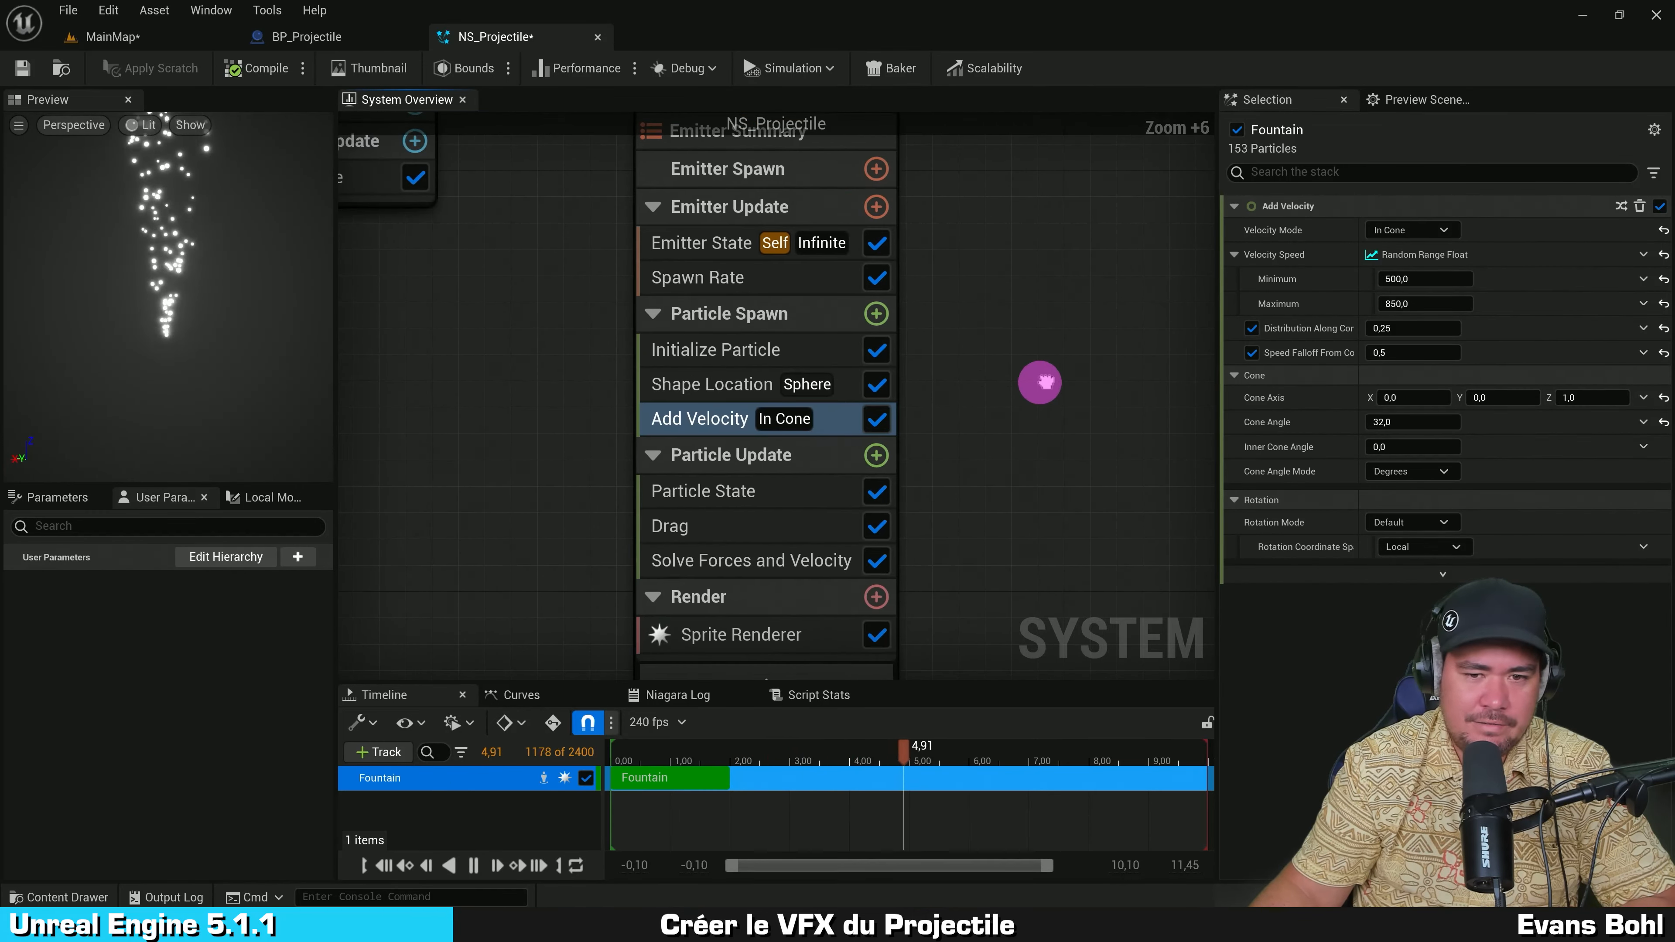
{"action": "left_click", "coordinate": [773, 317]}
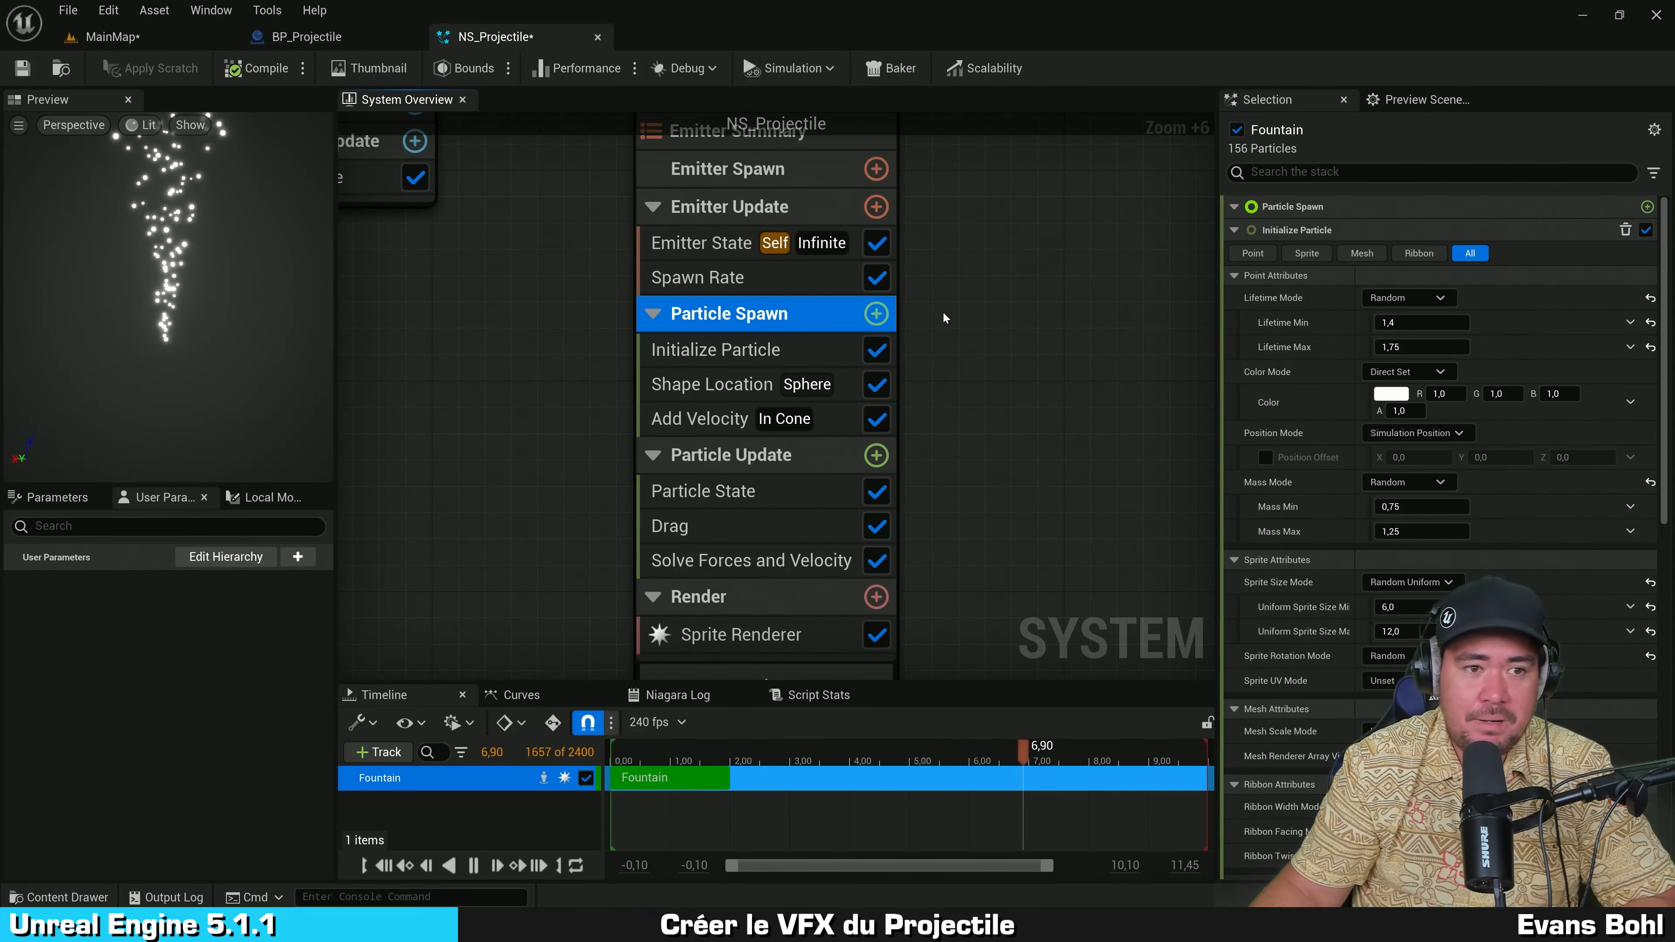
{"action": "left_click", "coordinate": [773, 349]}
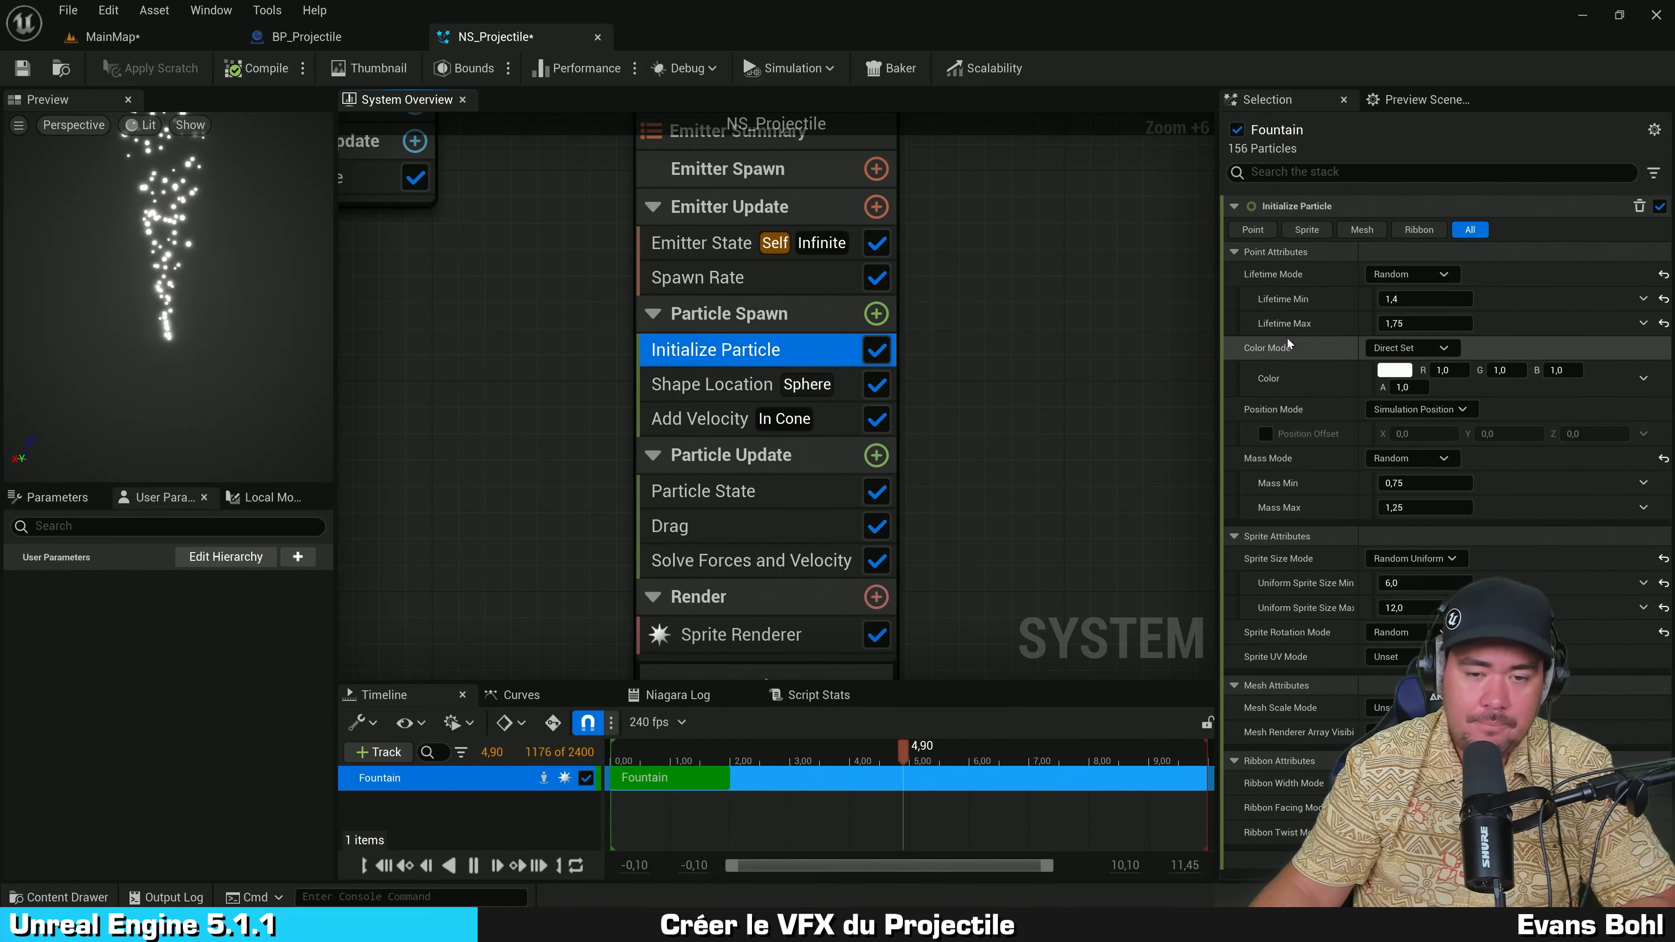
{"action": "left_click", "coordinate": [723, 389]}
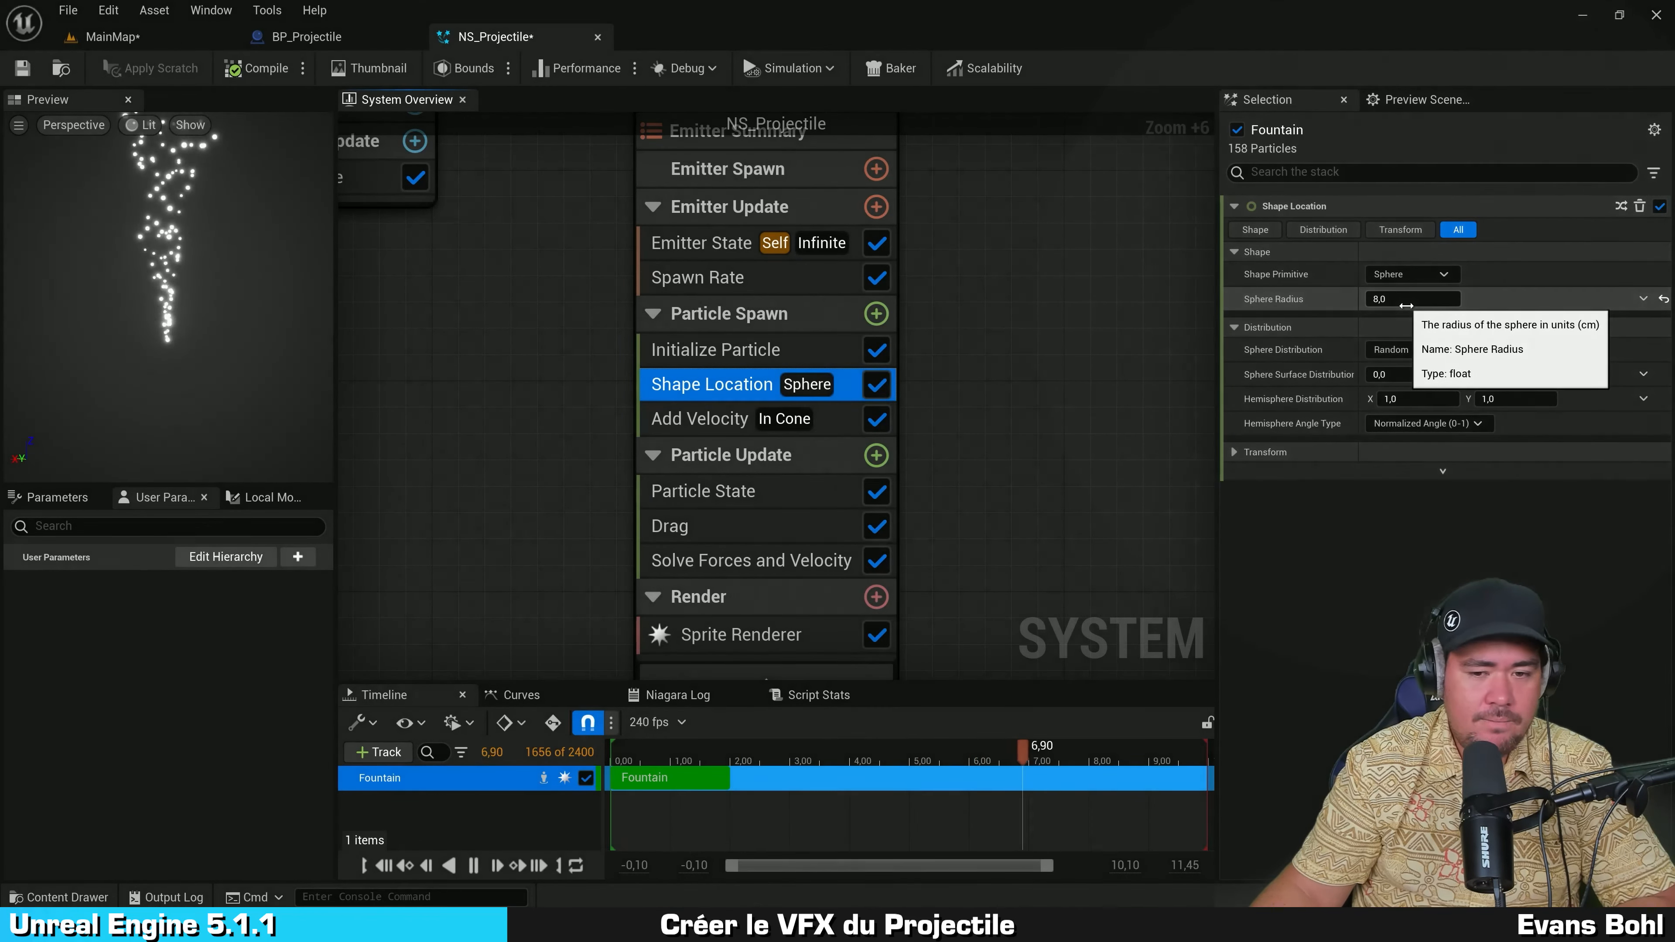
Step: Delete the Add Velocity module from the Particle Spawn stage and inspect the particles in the preview
{"action": "left_click", "coordinate": [707, 429]}
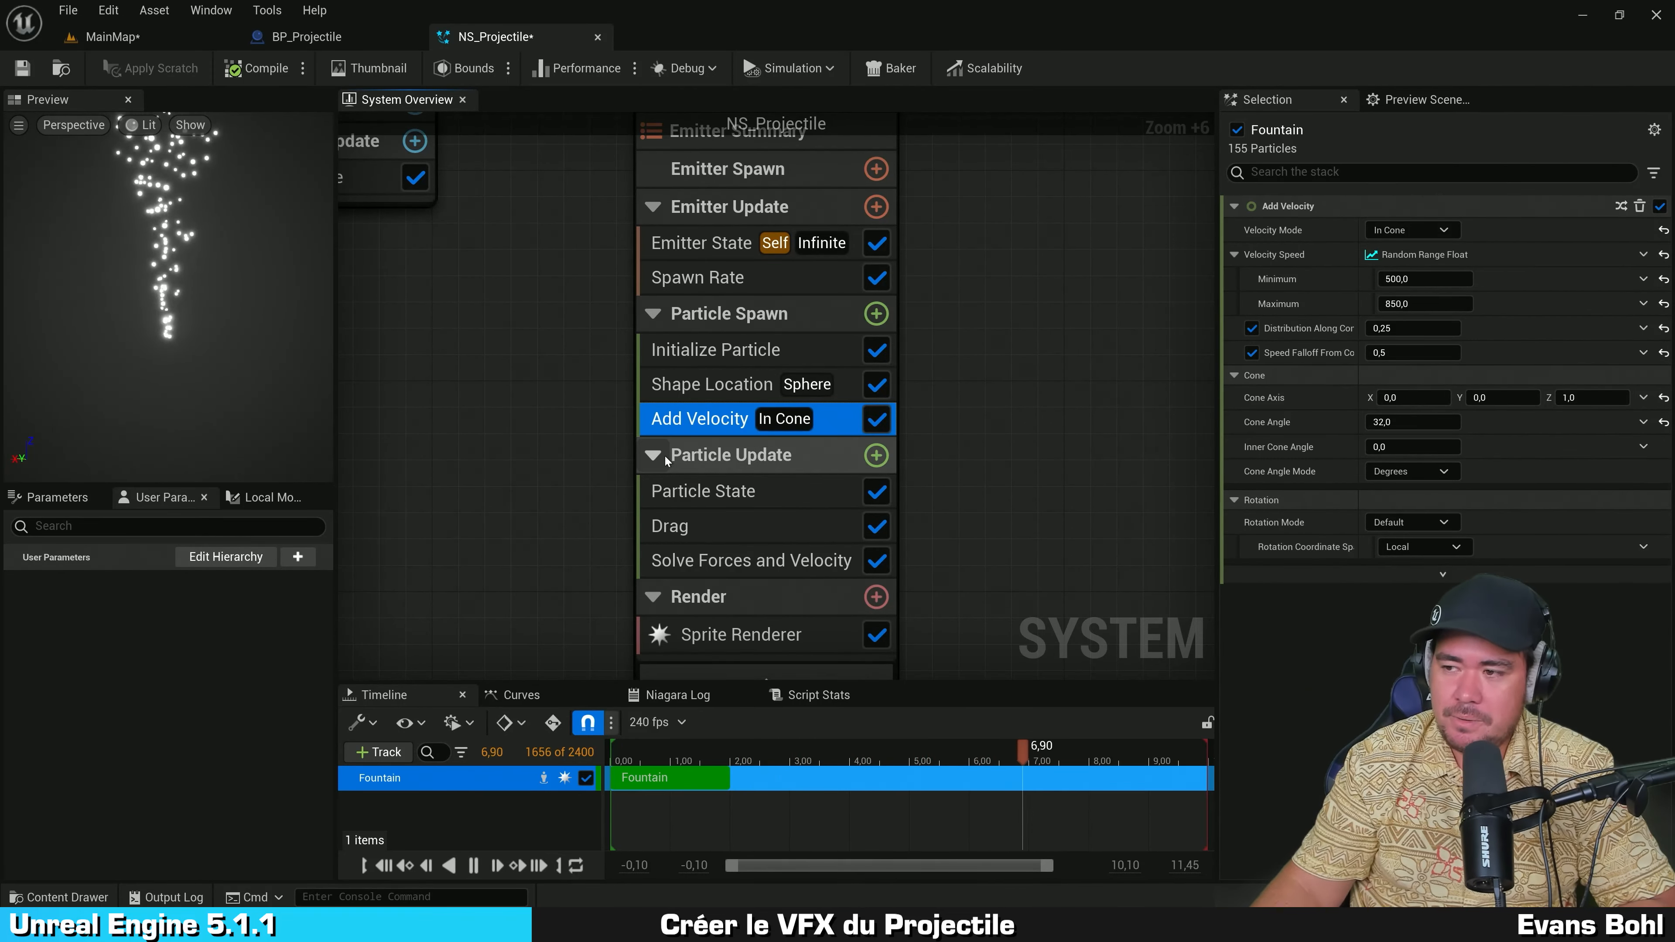
{"action": "key", "text": "Delete"}
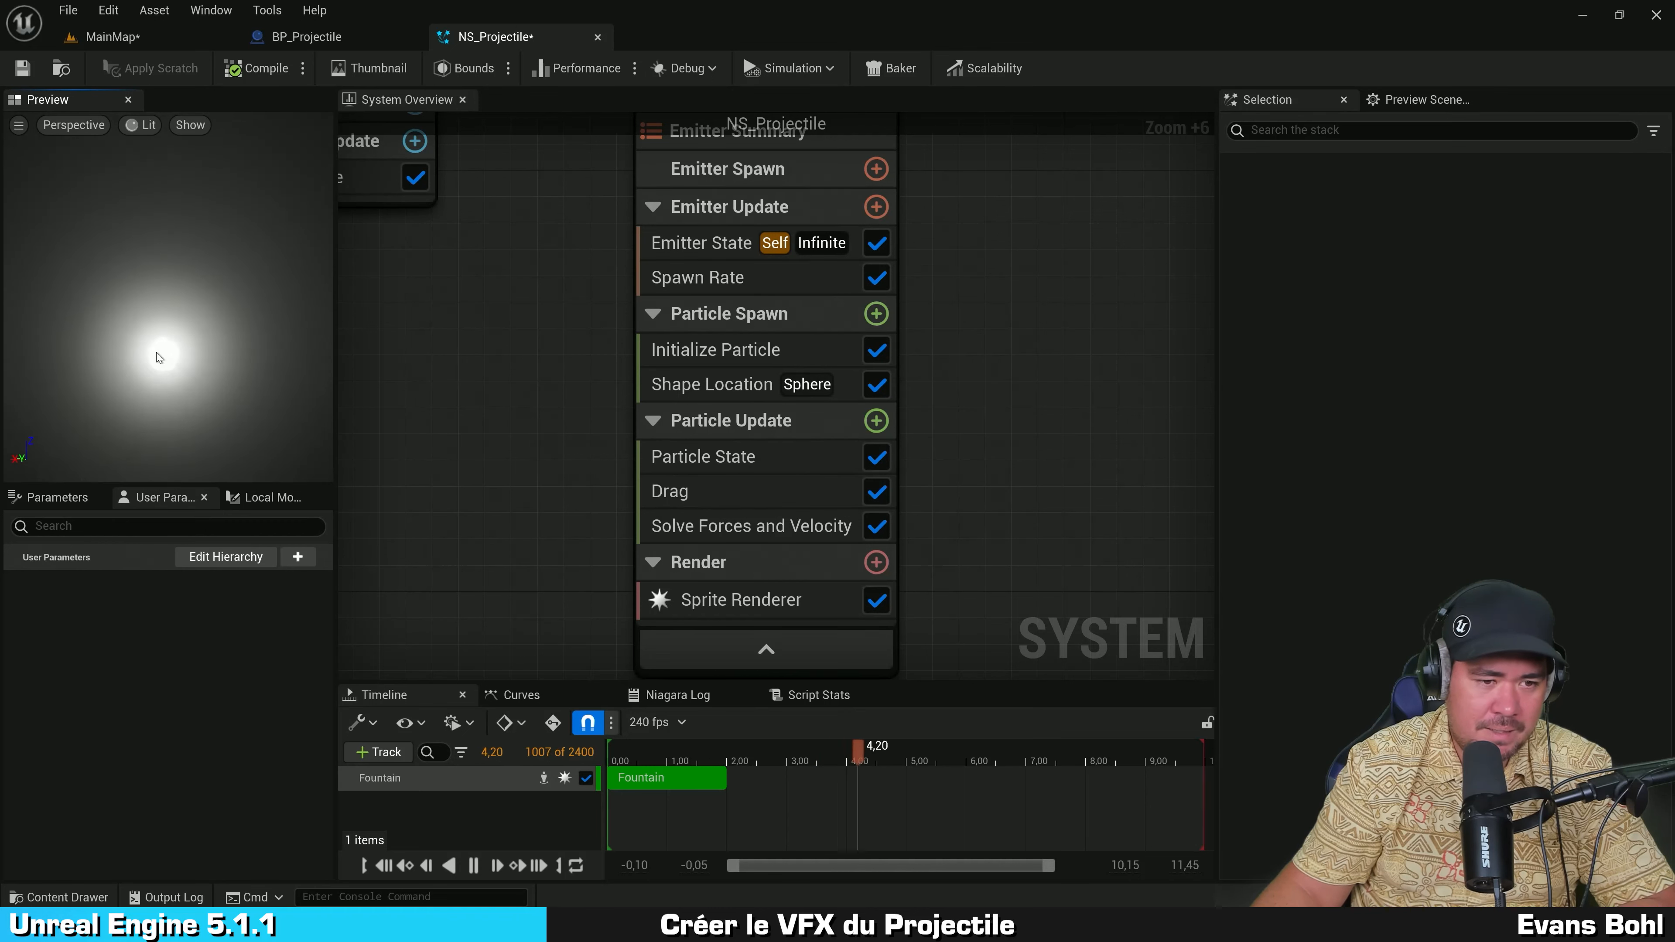
{"action": "scroll", "coordinate": [153, 369], "scroll_direction": "up", "scroll_amount": 3}
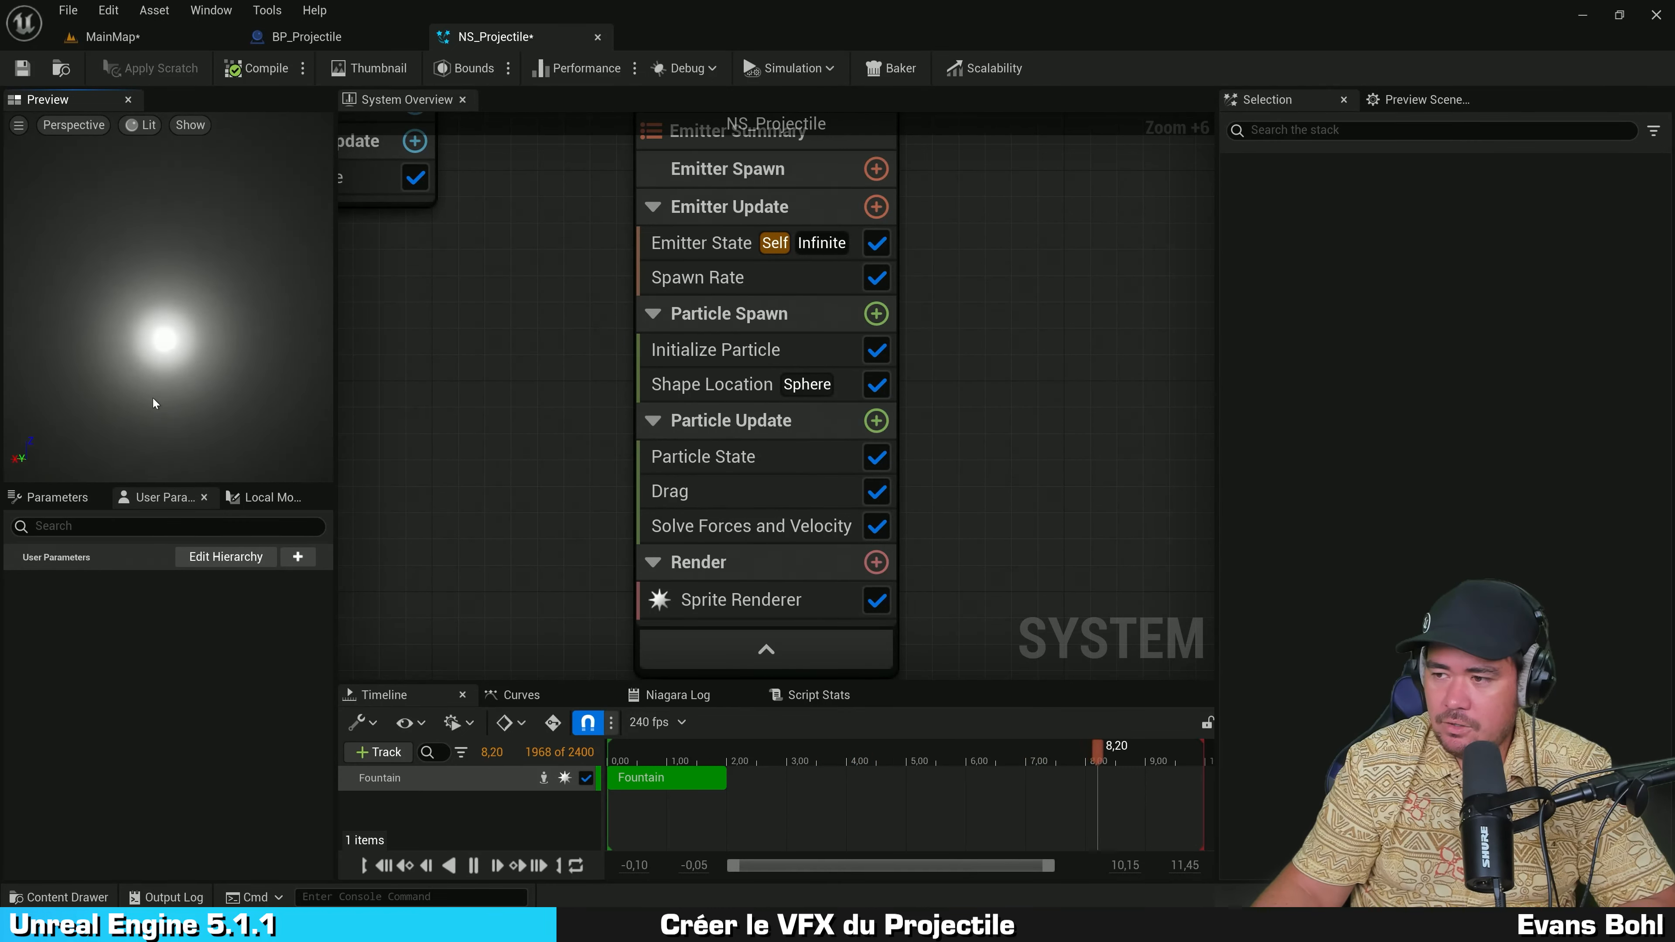
Step: Set the Sphere Radius of the Shape Location module to 30
{"action": "left_click", "coordinate": [724, 390]}
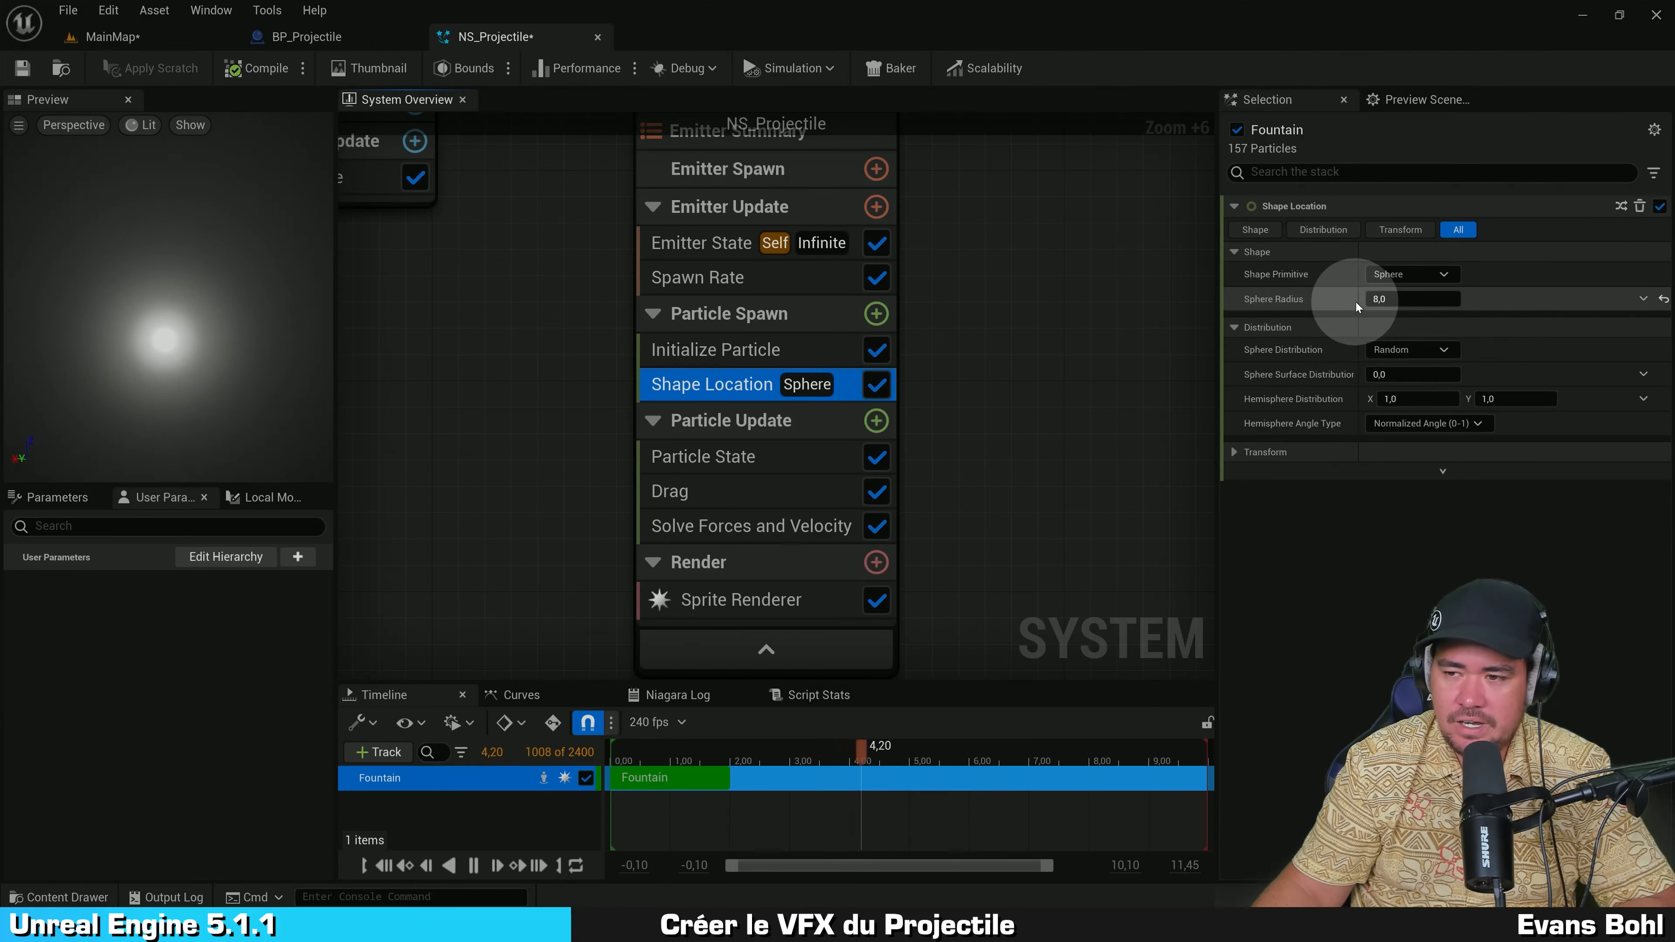
{"action": "left_click", "coordinate": [1406, 298]}
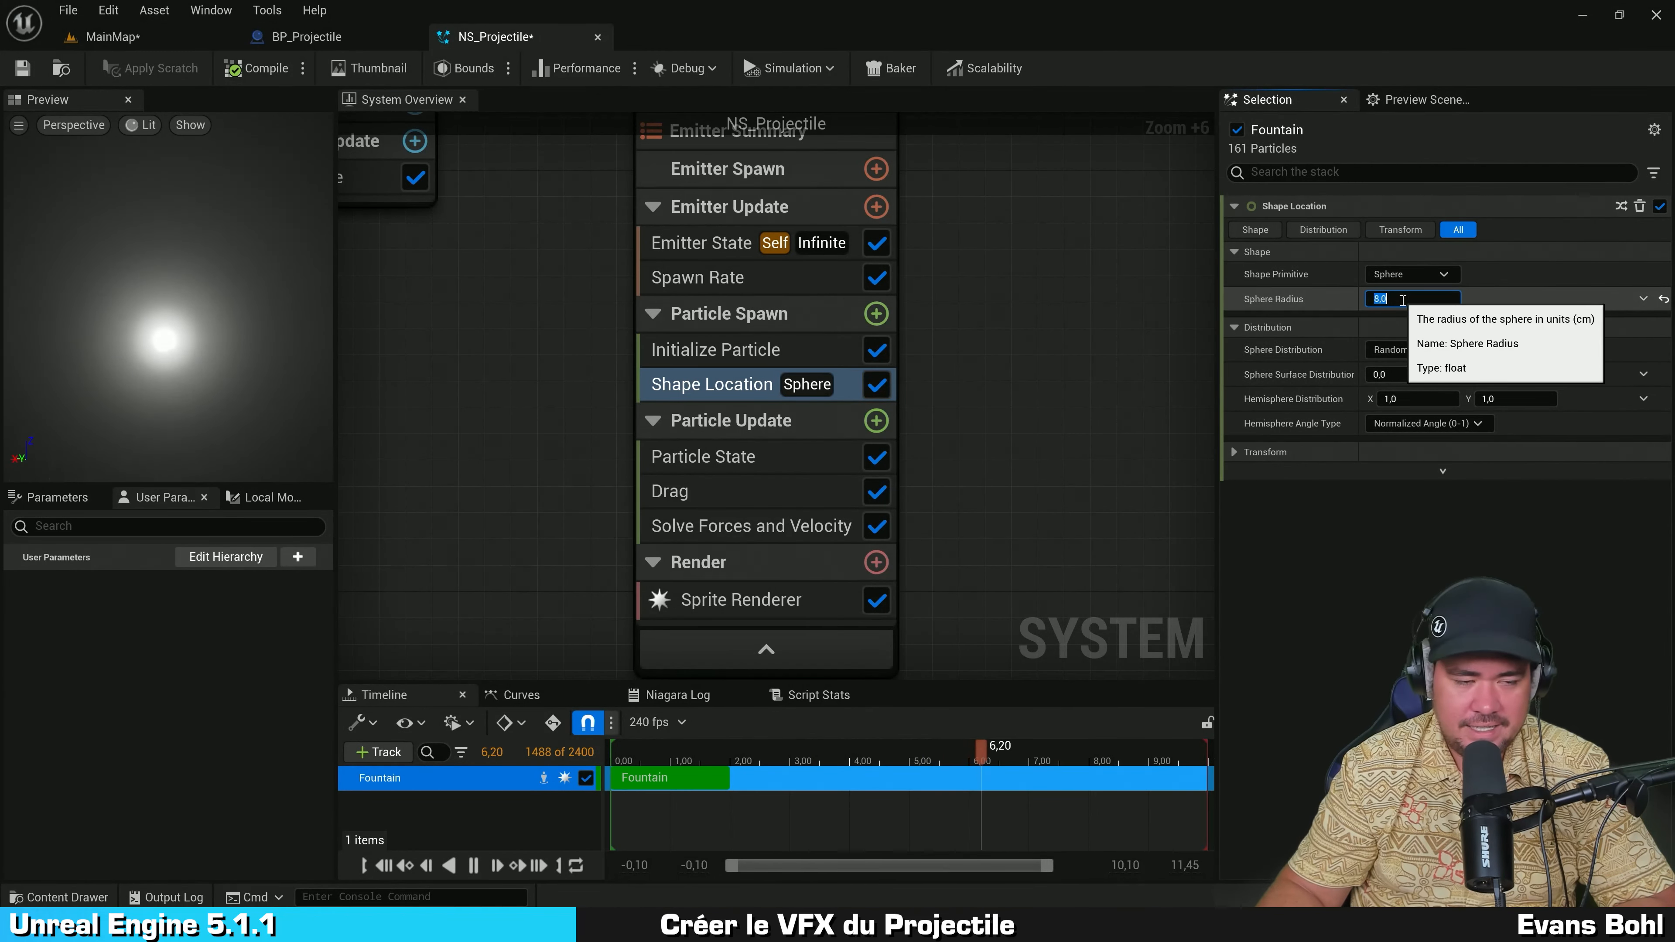
{"action": "key", "text": "Return"}
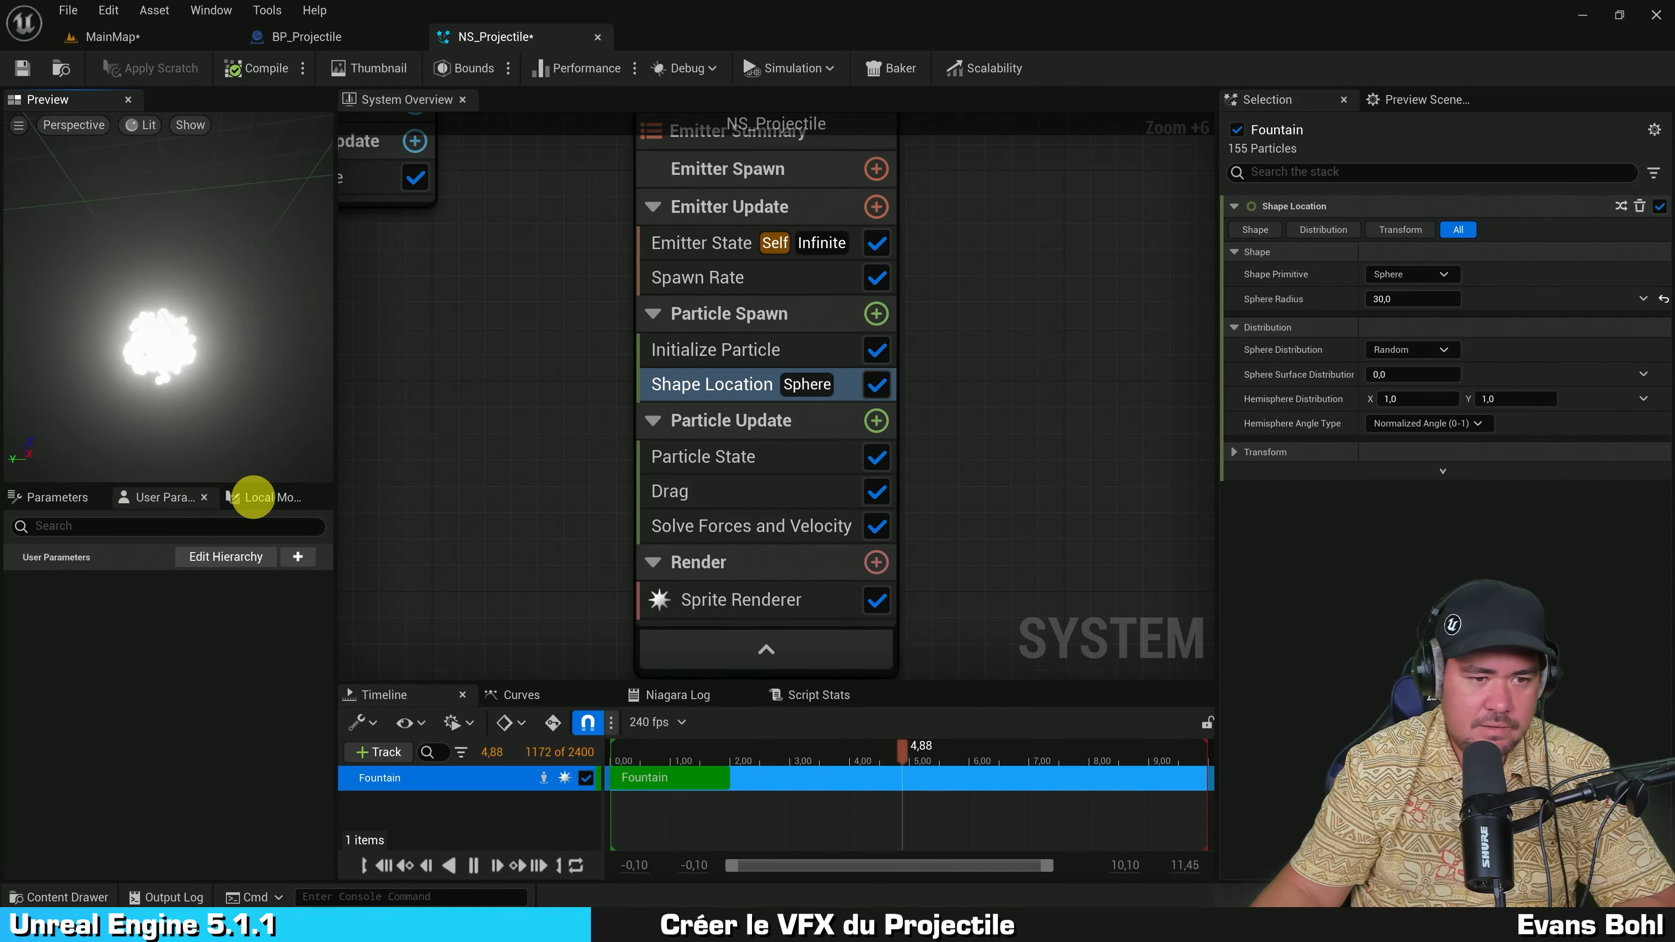
Step: Try a Sphere Radius of 200 on the Shape Location module and return it to 30
{"action": "left_click", "coordinate": [1416, 297]}
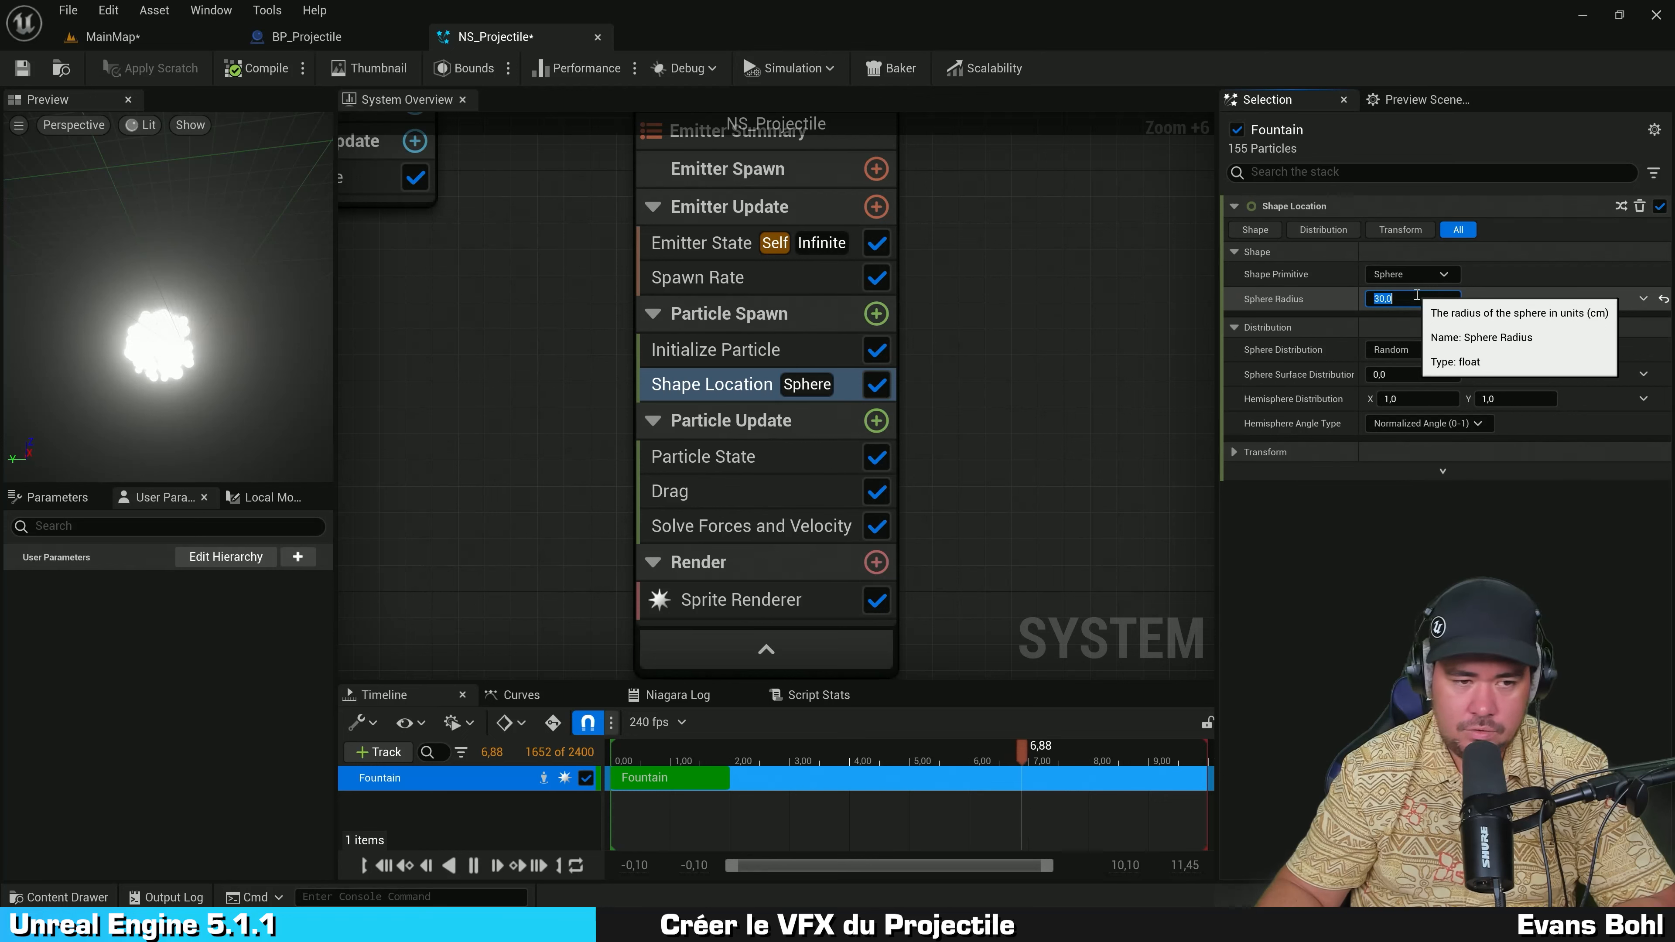
{"action": "key", "text": "Return"}
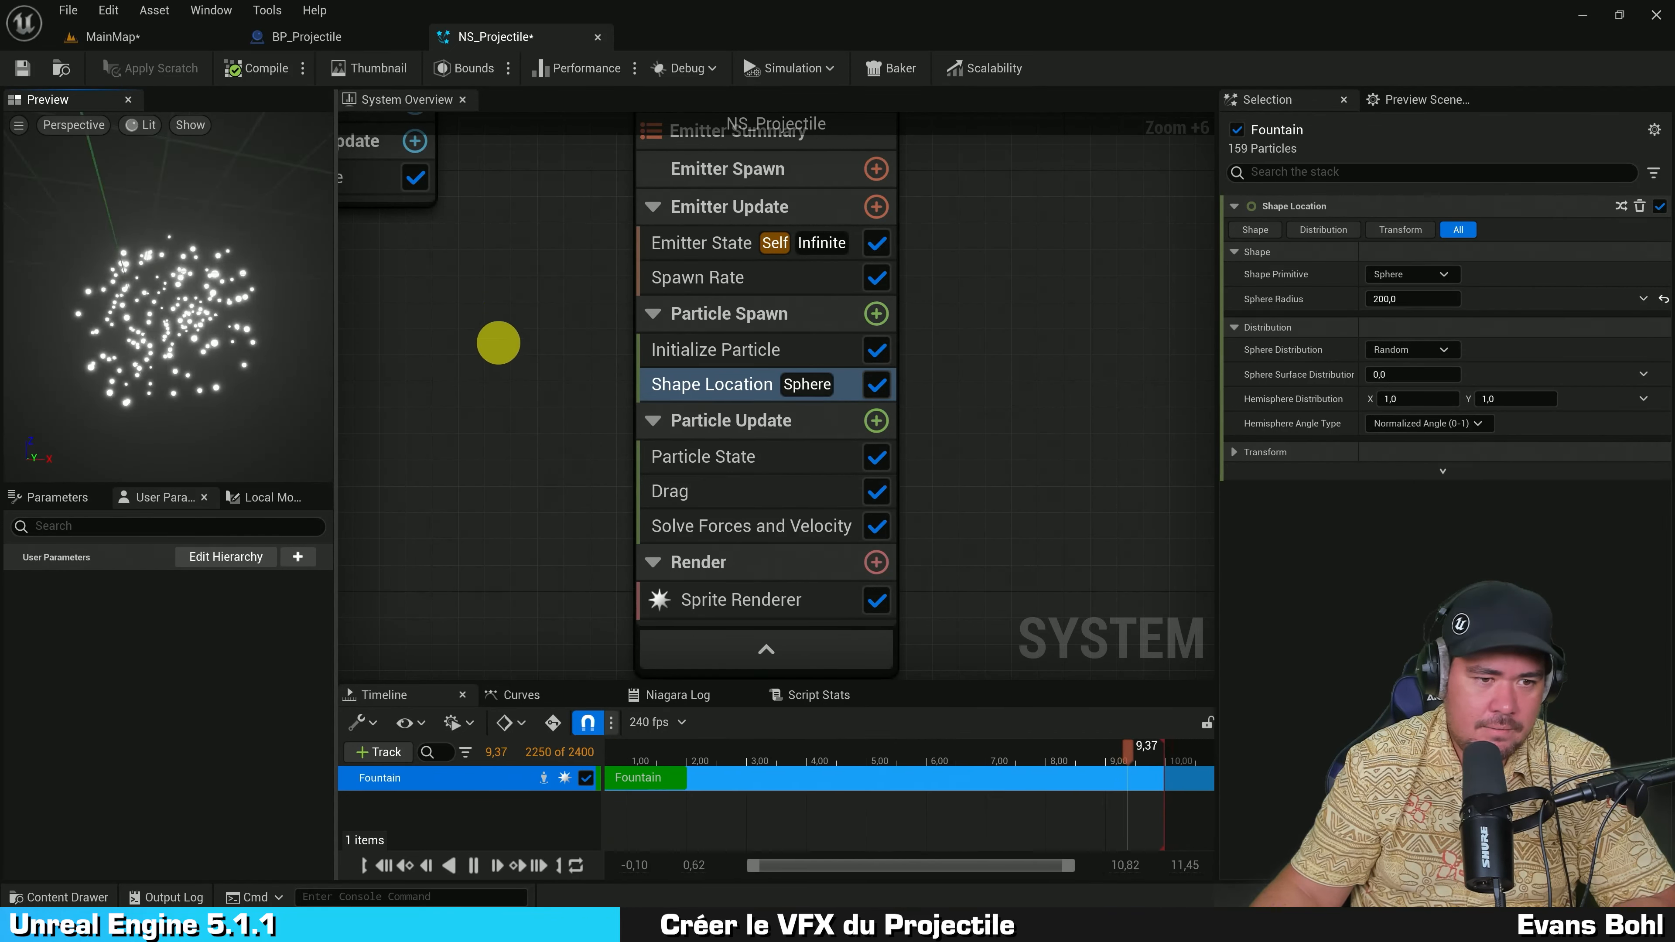
{"action": "left_click", "coordinate": [1416, 297]}
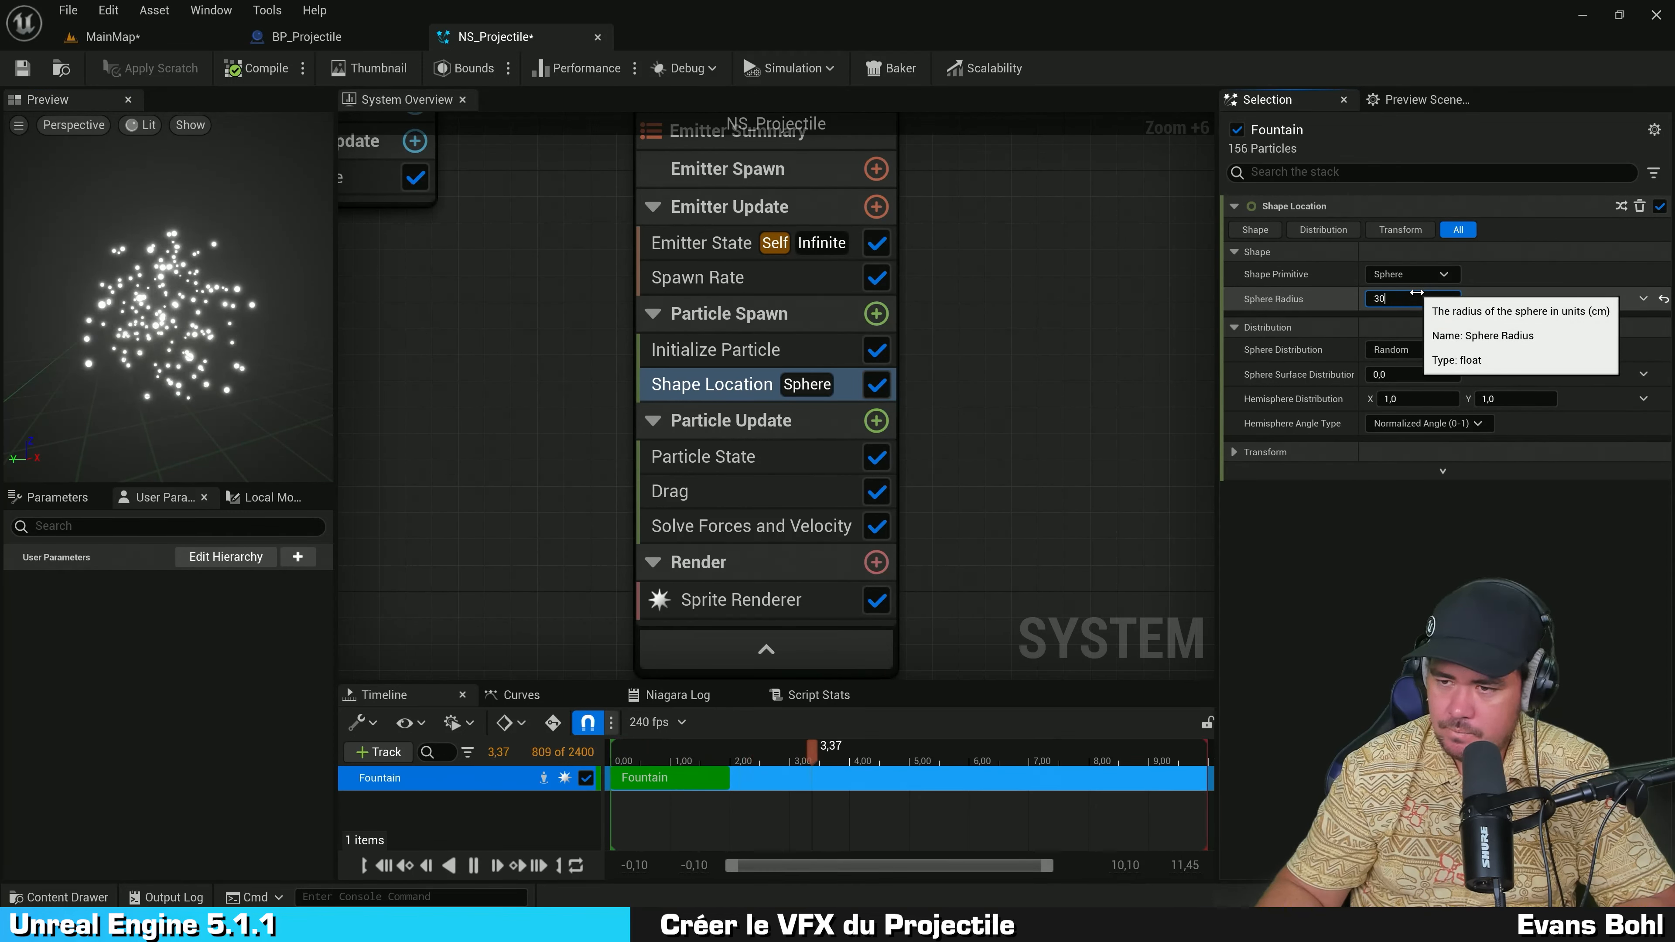
Step: In the Initialize Particle module, set Lifetime Min to 0.5 and Lifetime Max to 1.0
{"action": "left_click", "coordinate": [787, 355]}
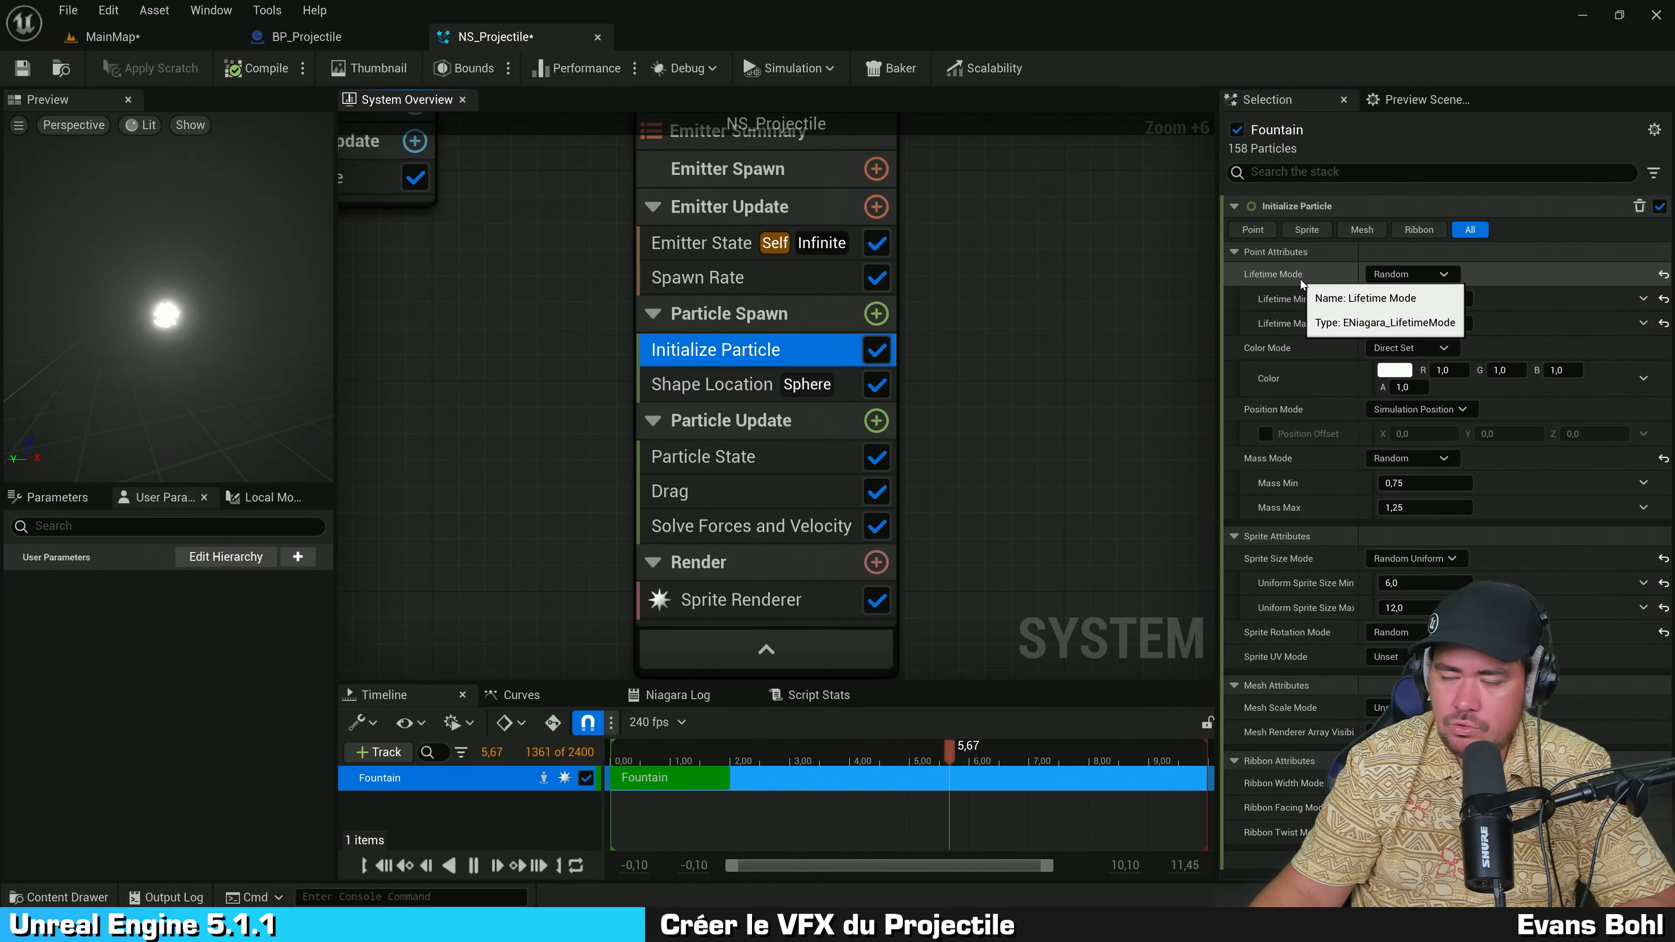
{"action": "key", "text": "ctrl"}
{"action": "key", "text": "ctrl"}
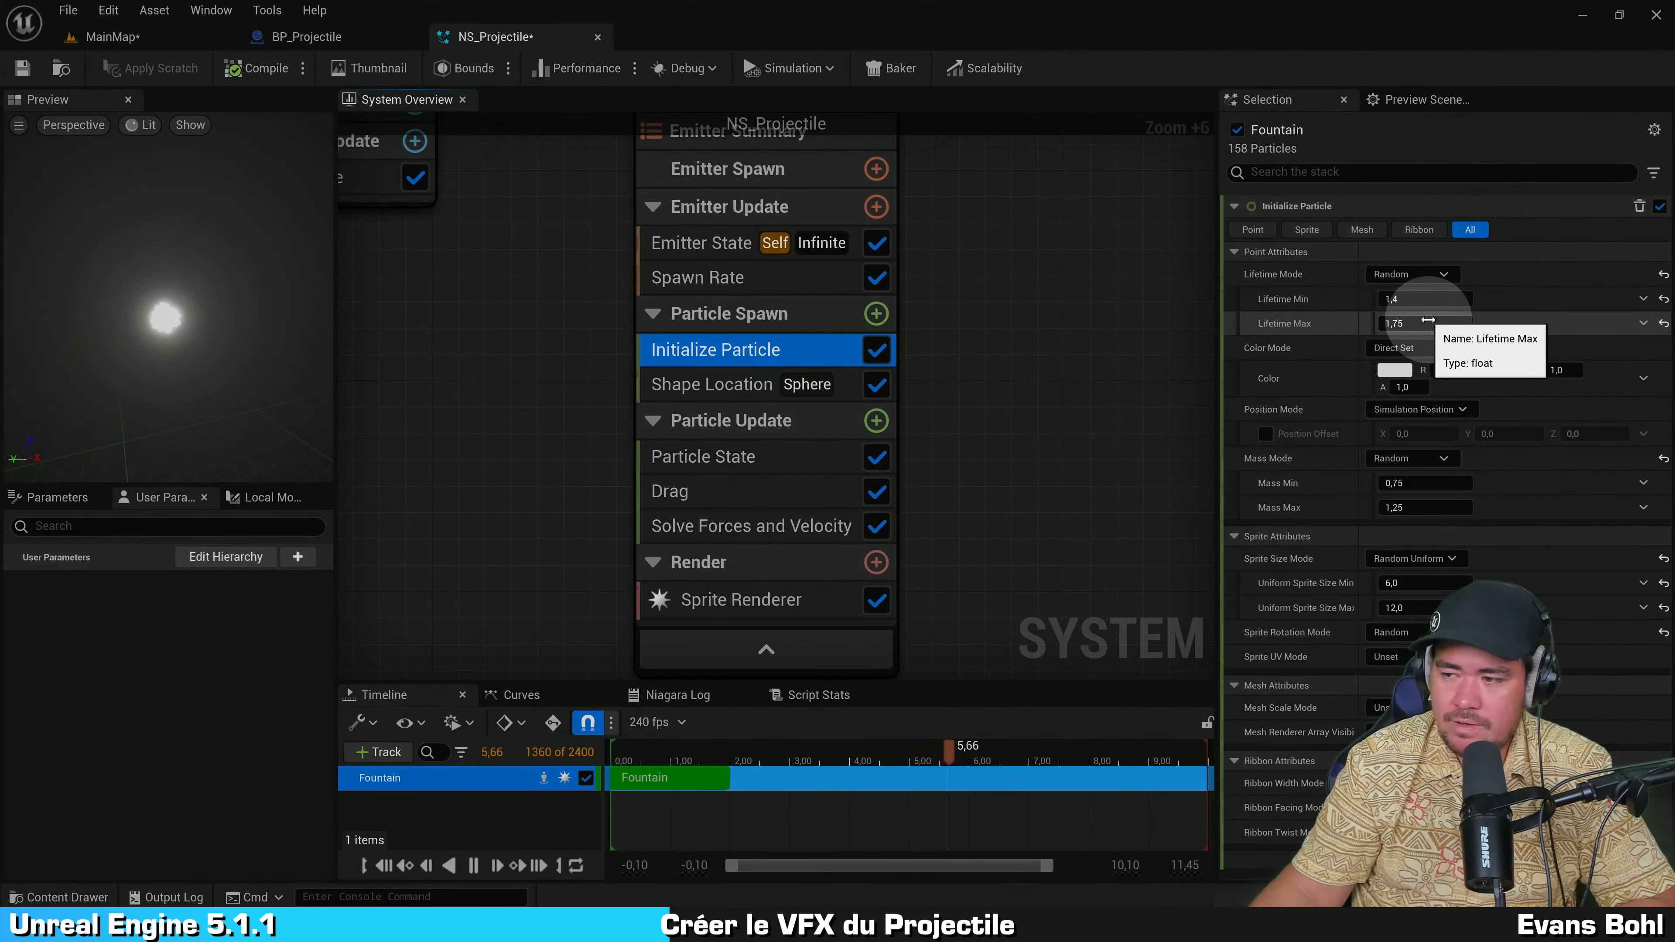
{"action": "left_click", "coordinate": [1421, 297]}
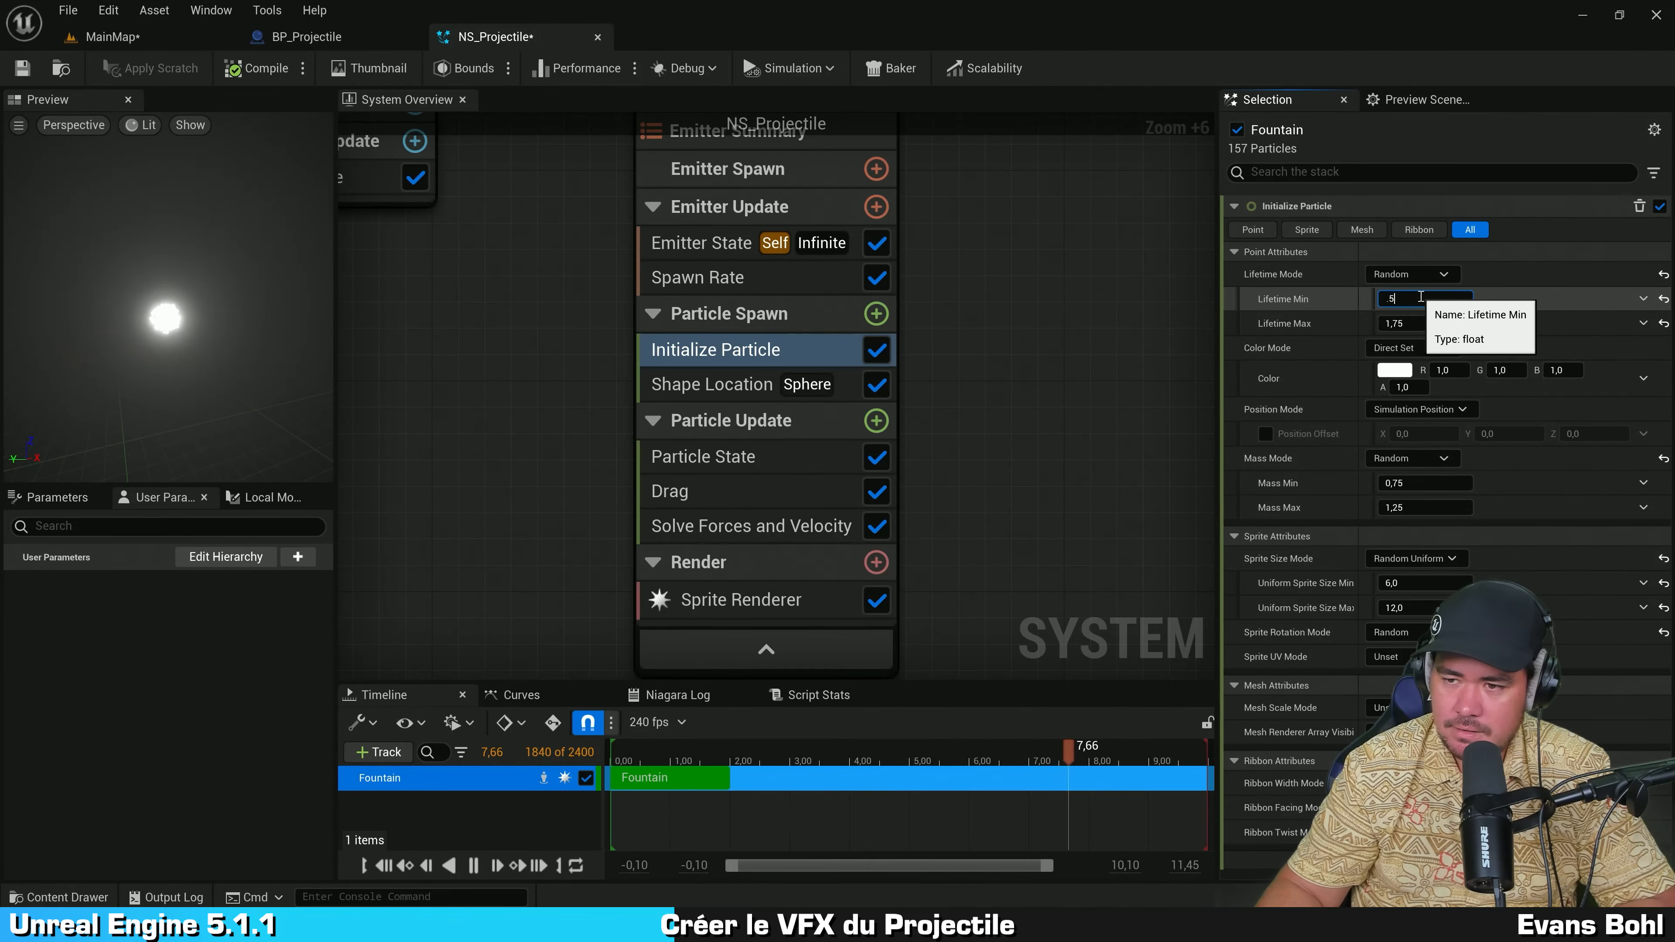
{"action": "type", "text": ".5"}
{"action": "key", "text": "Tab"}
{"action": "key", "text": "Return"}
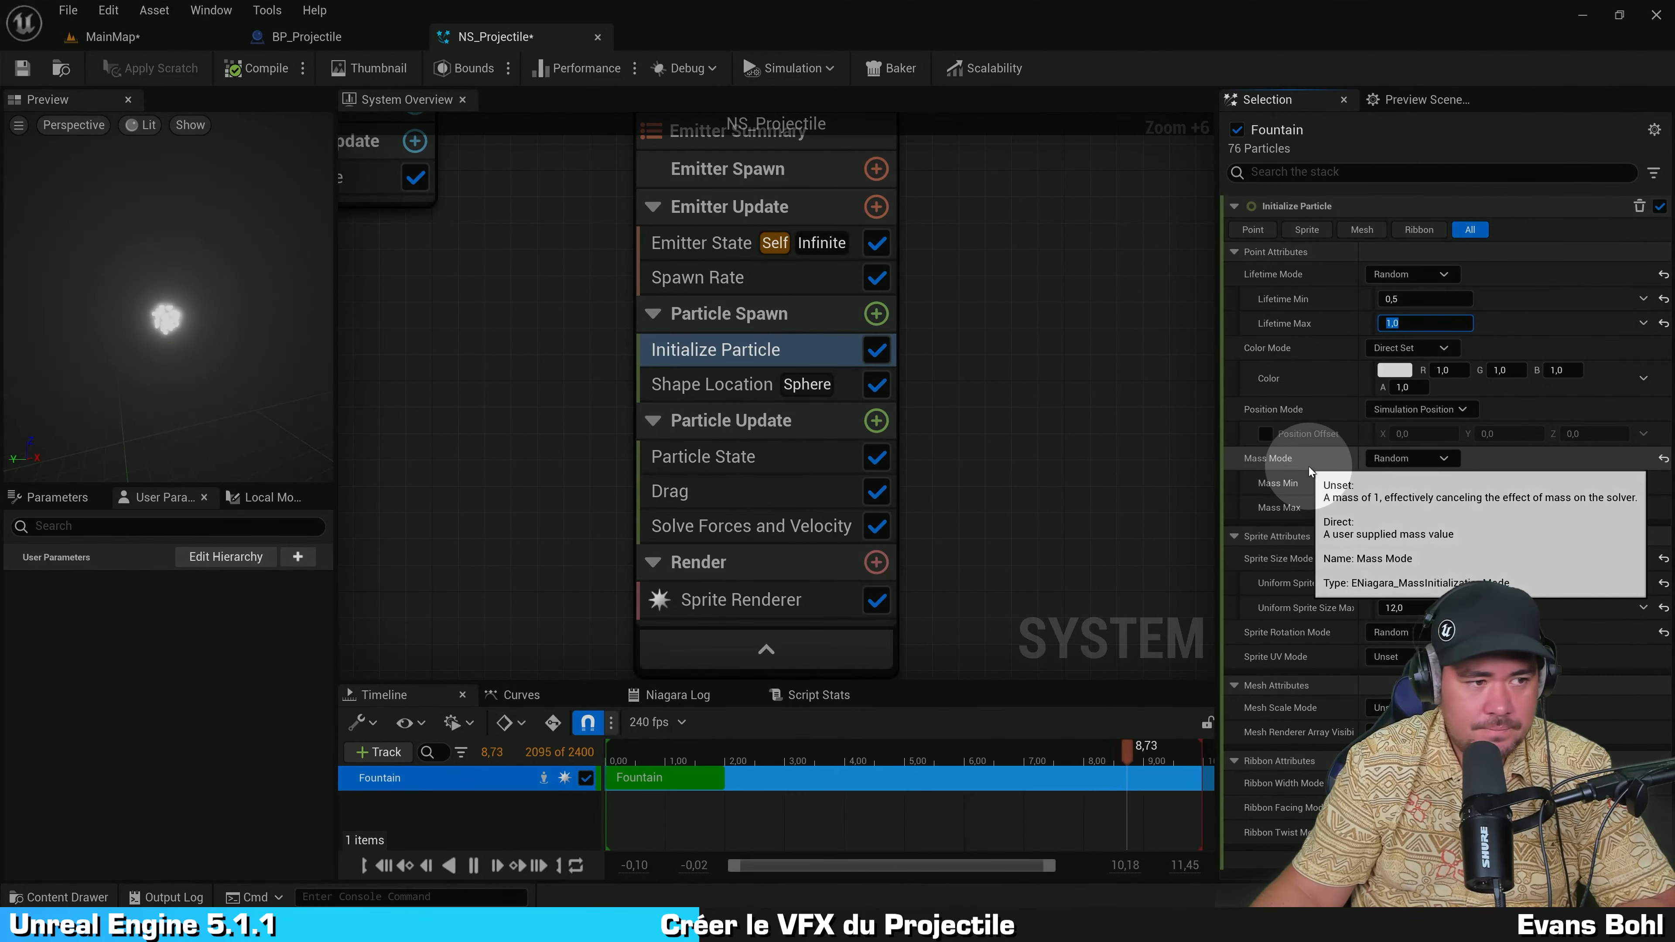
Step: Change Mass Mode to Unset / (Mass of 1) and set the Uniform Sprite Size to a minimum of 10 and maximum of 20
{"action": "left_click", "coordinate": [1407, 465]}
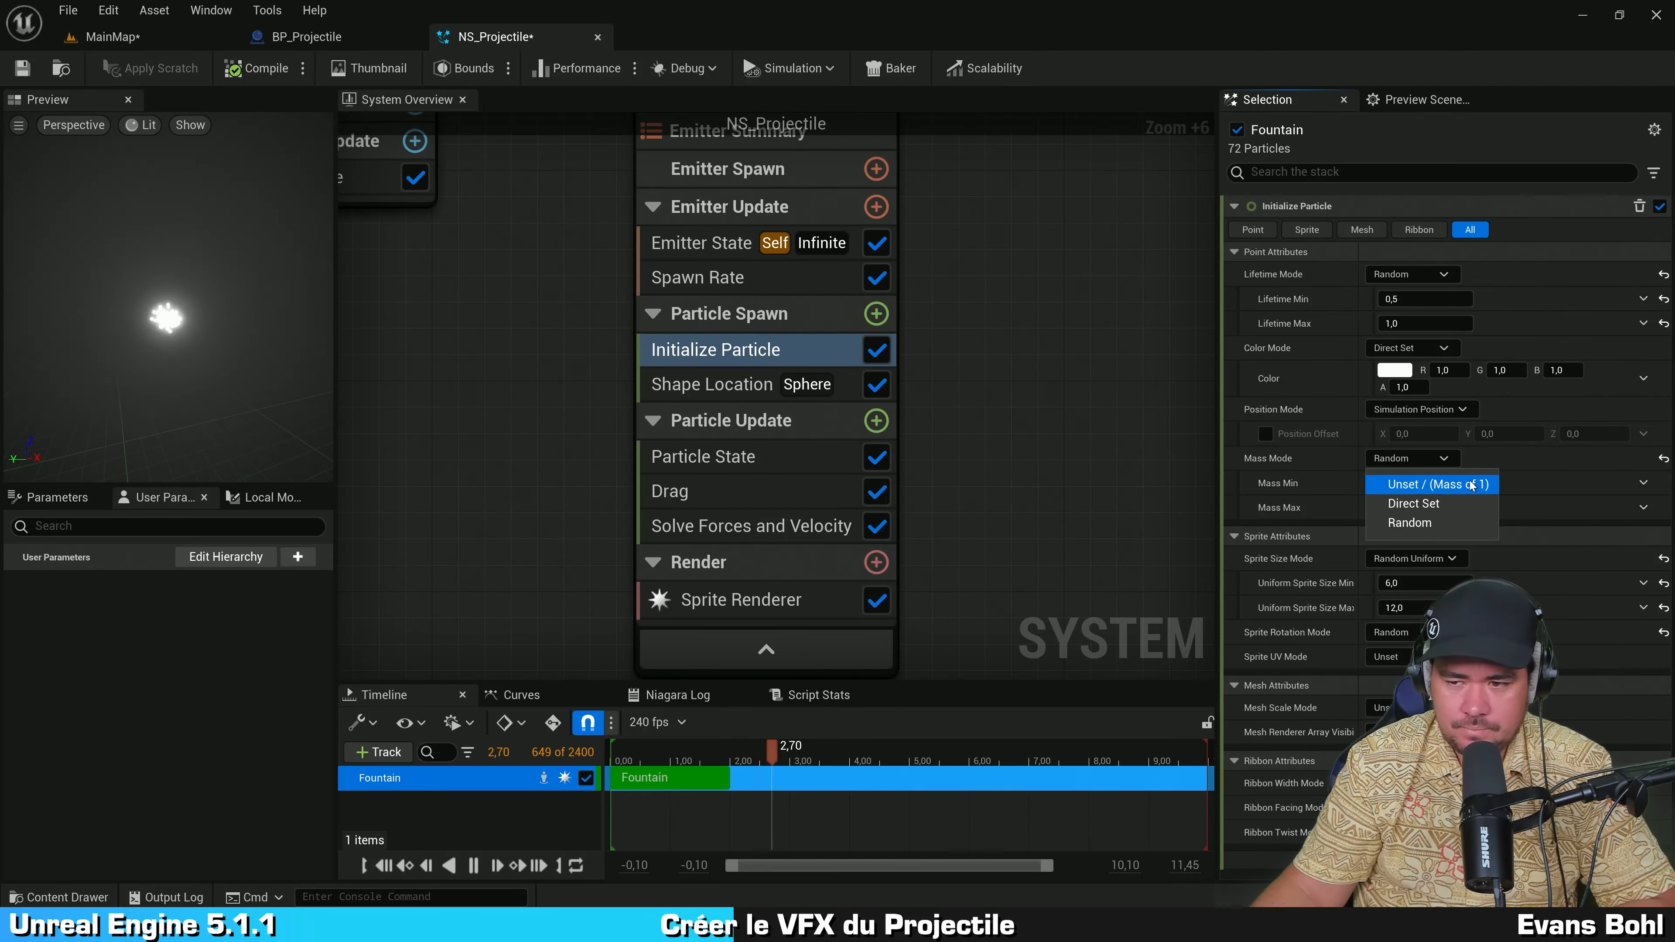
{"action": "left_click", "coordinate": [1471, 485]}
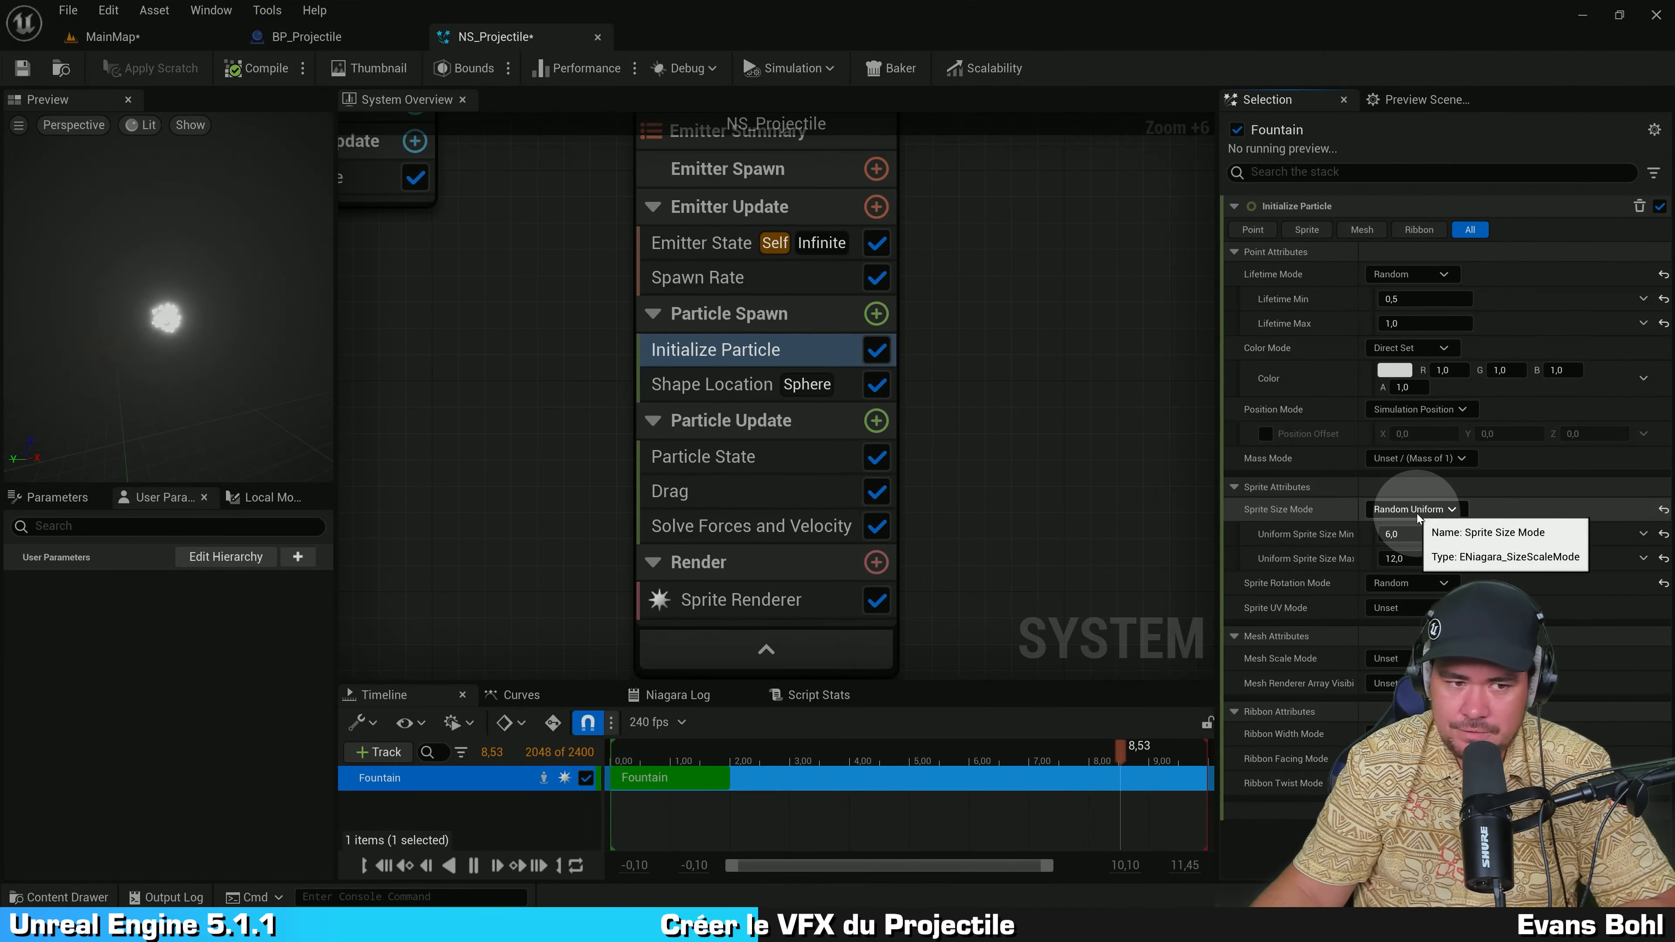
{"action": "left_click", "coordinate": [1302, 538]}
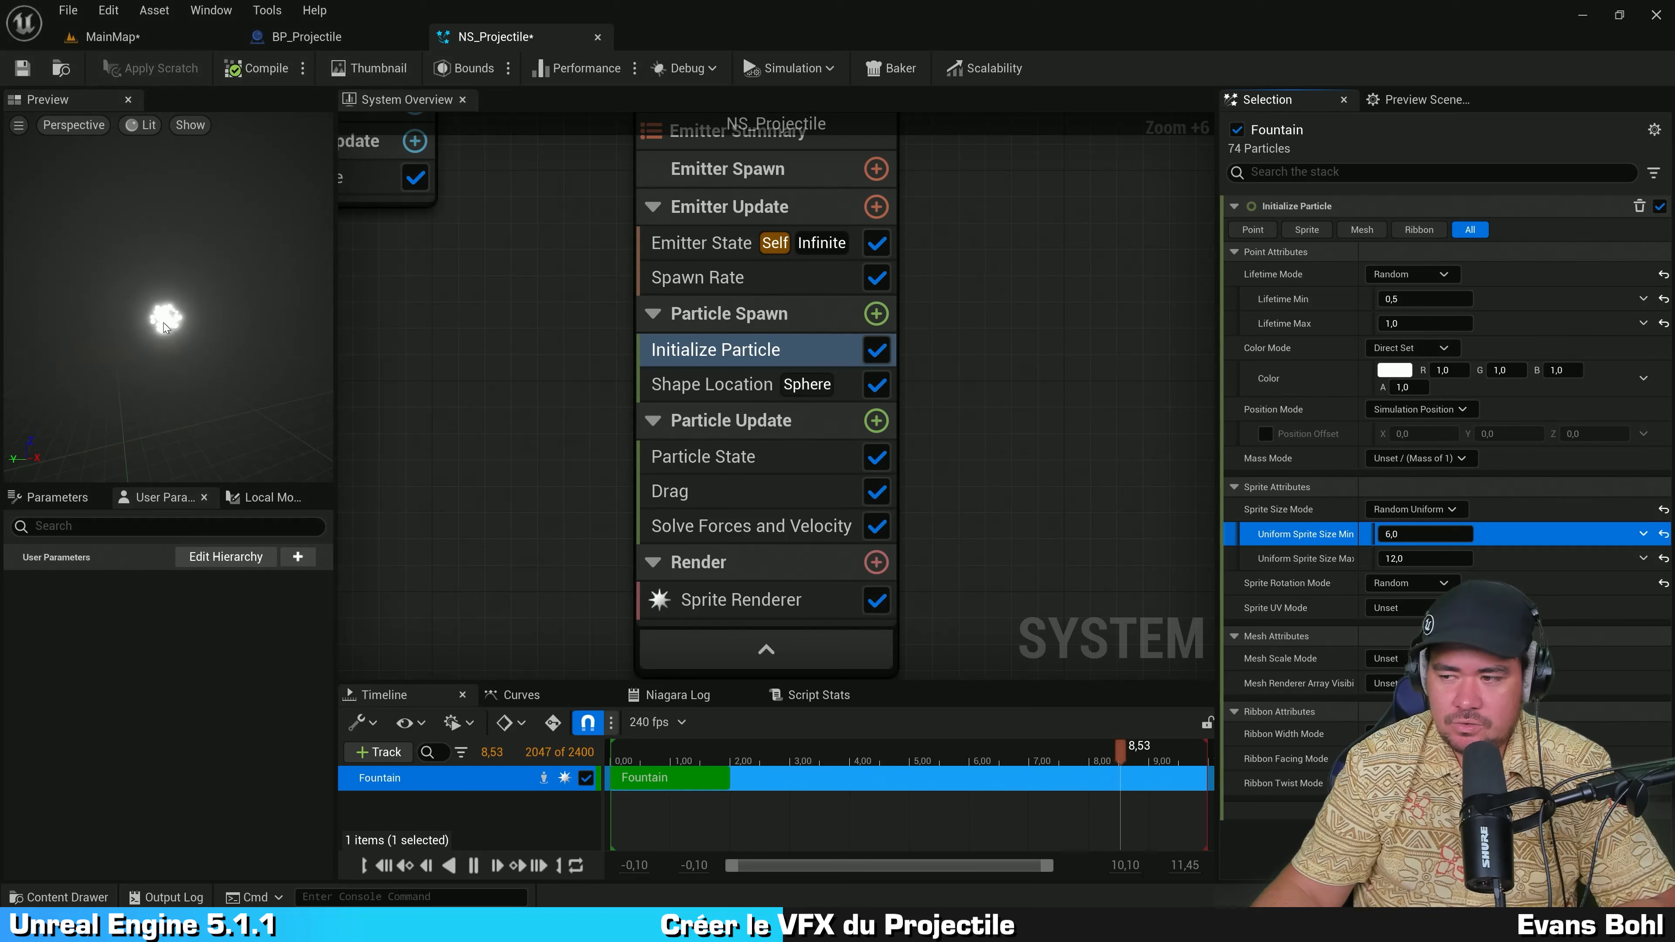
{"action": "left_click", "coordinate": [1405, 534]}
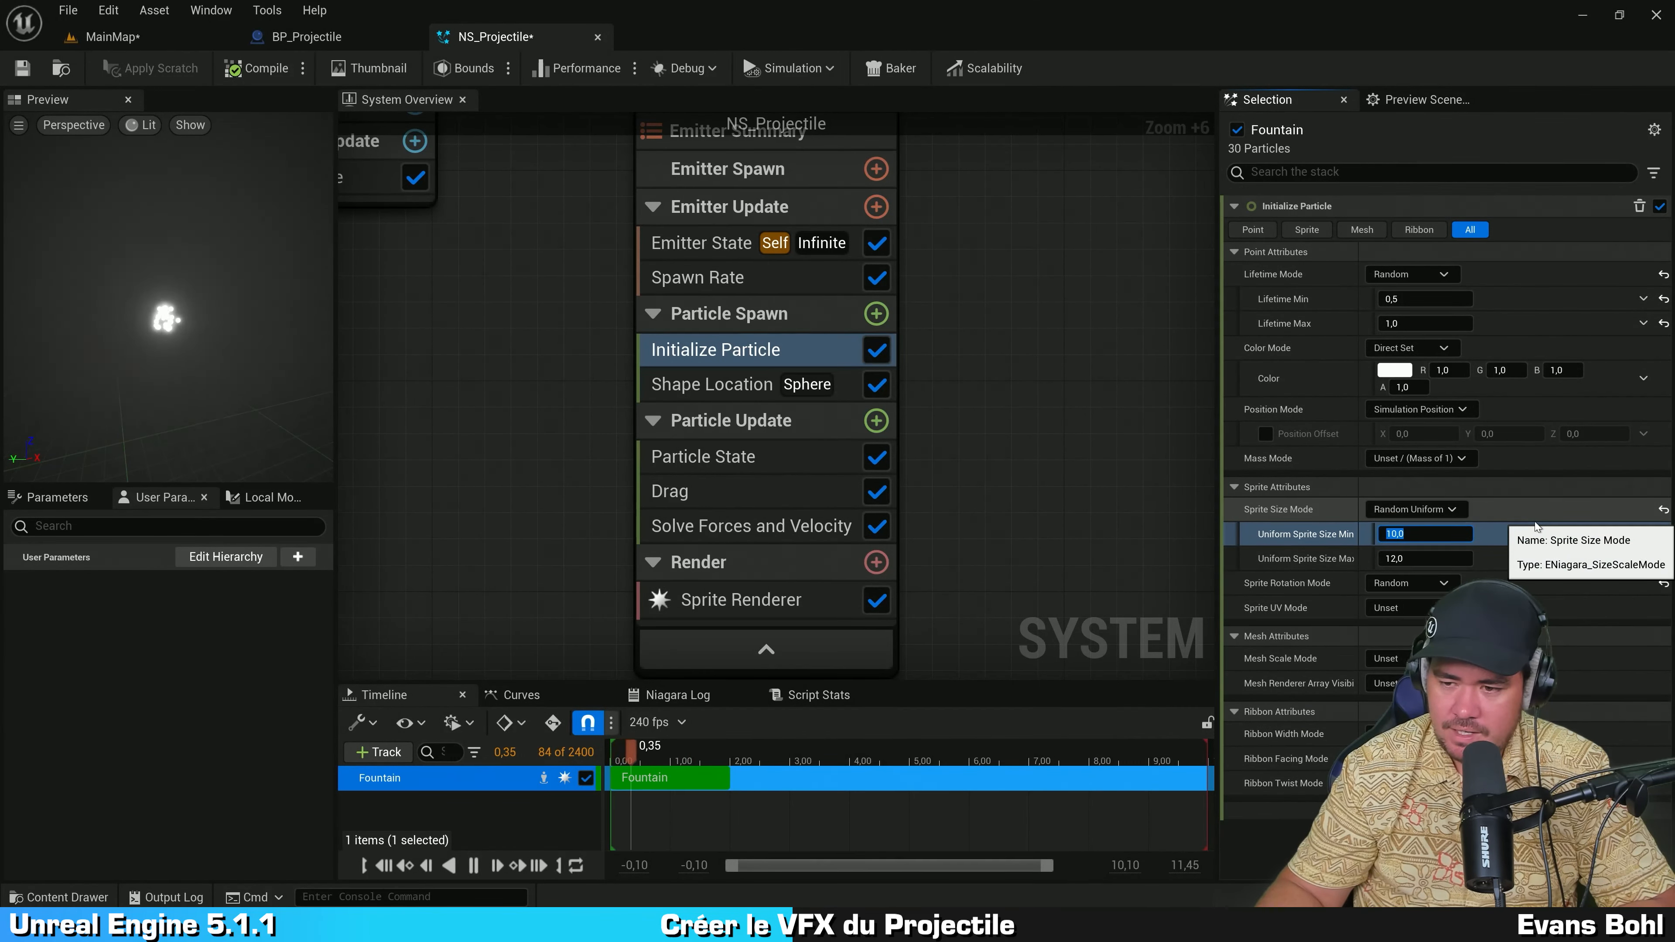
{"action": "key", "text": "Return"}
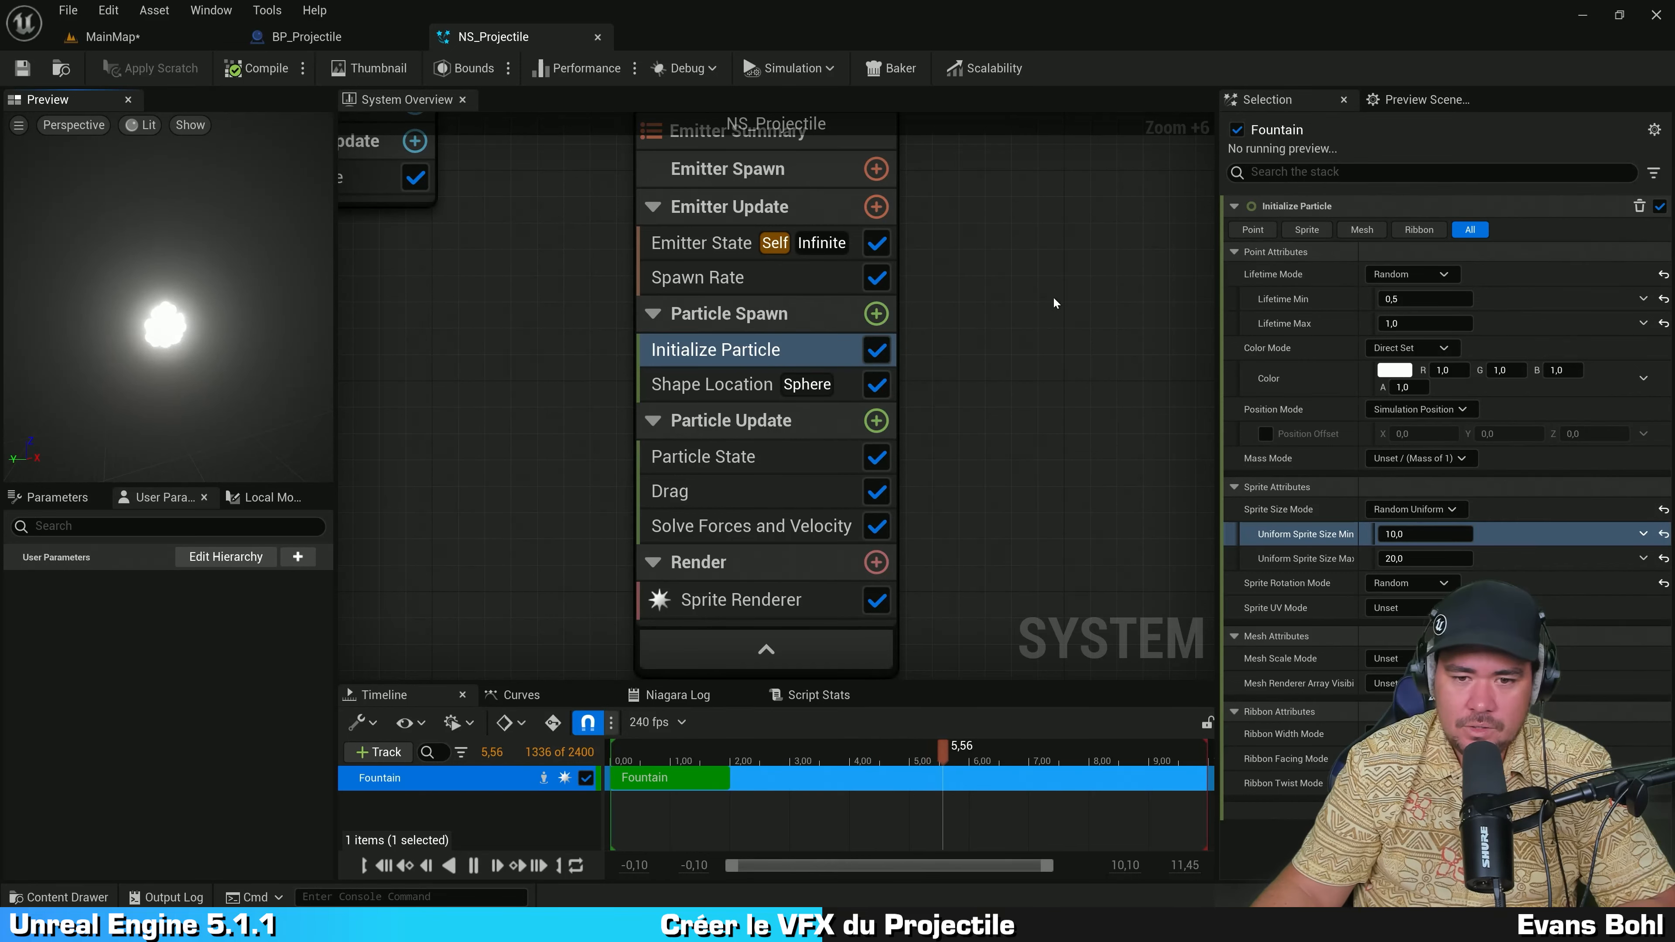
{"action": "left_click", "coordinate": [712, 318]}
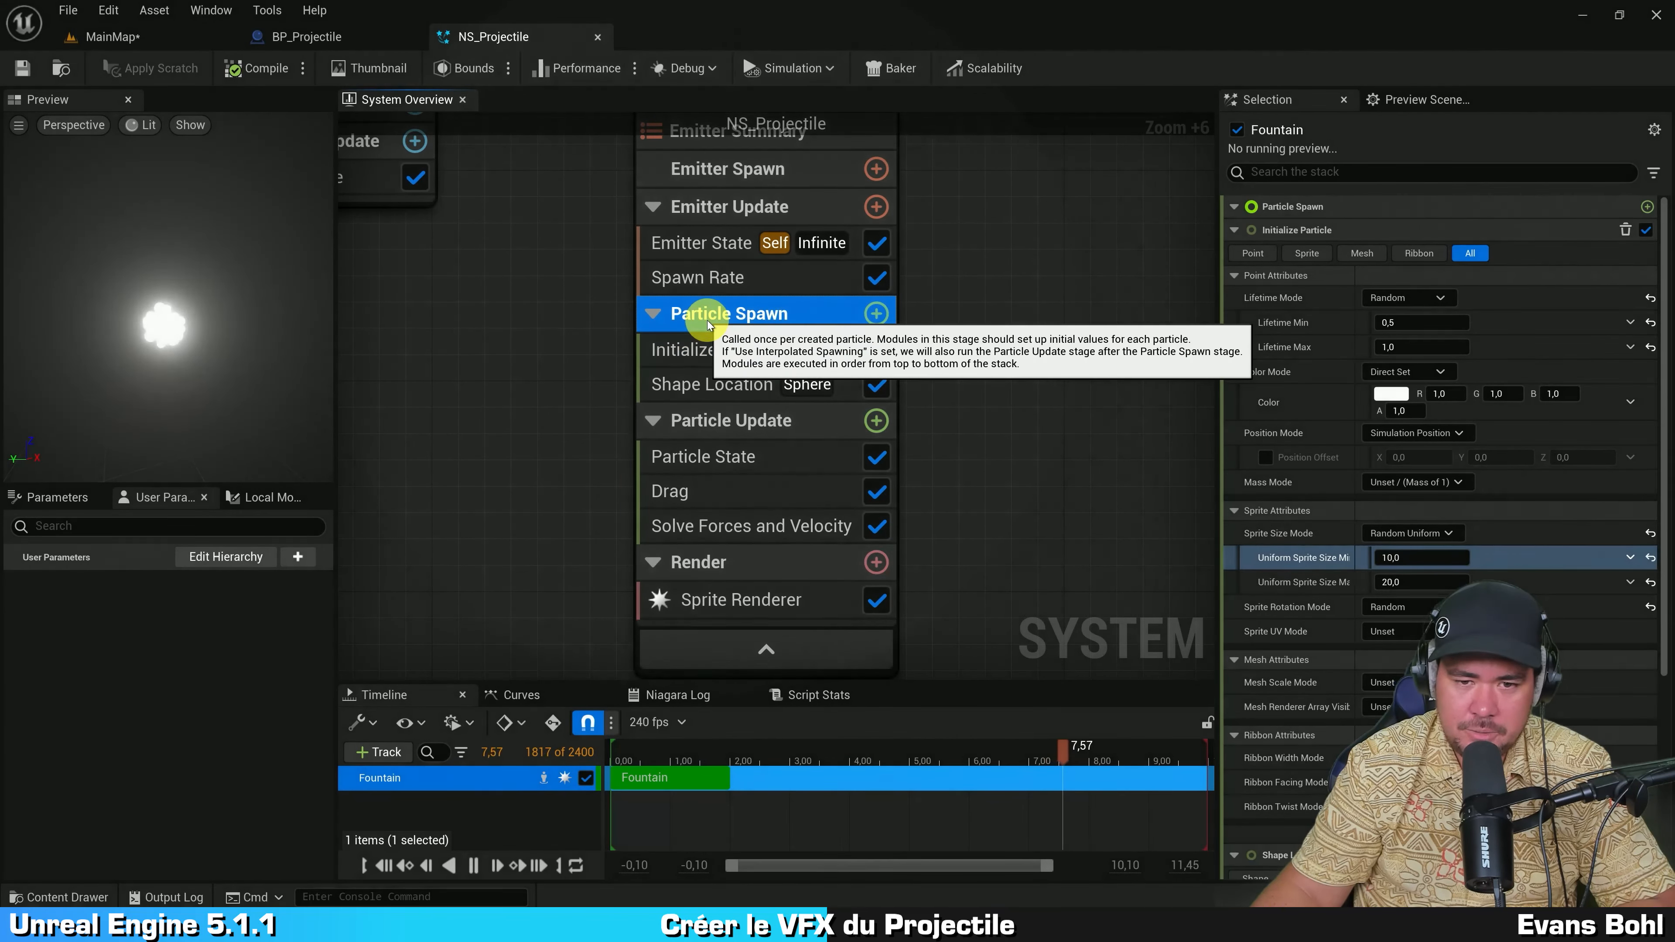
{"action": "left_click", "coordinate": [710, 385]}
{"action": "left_click", "coordinate": [710, 347]}
{"action": "left_click", "coordinate": [692, 385]}
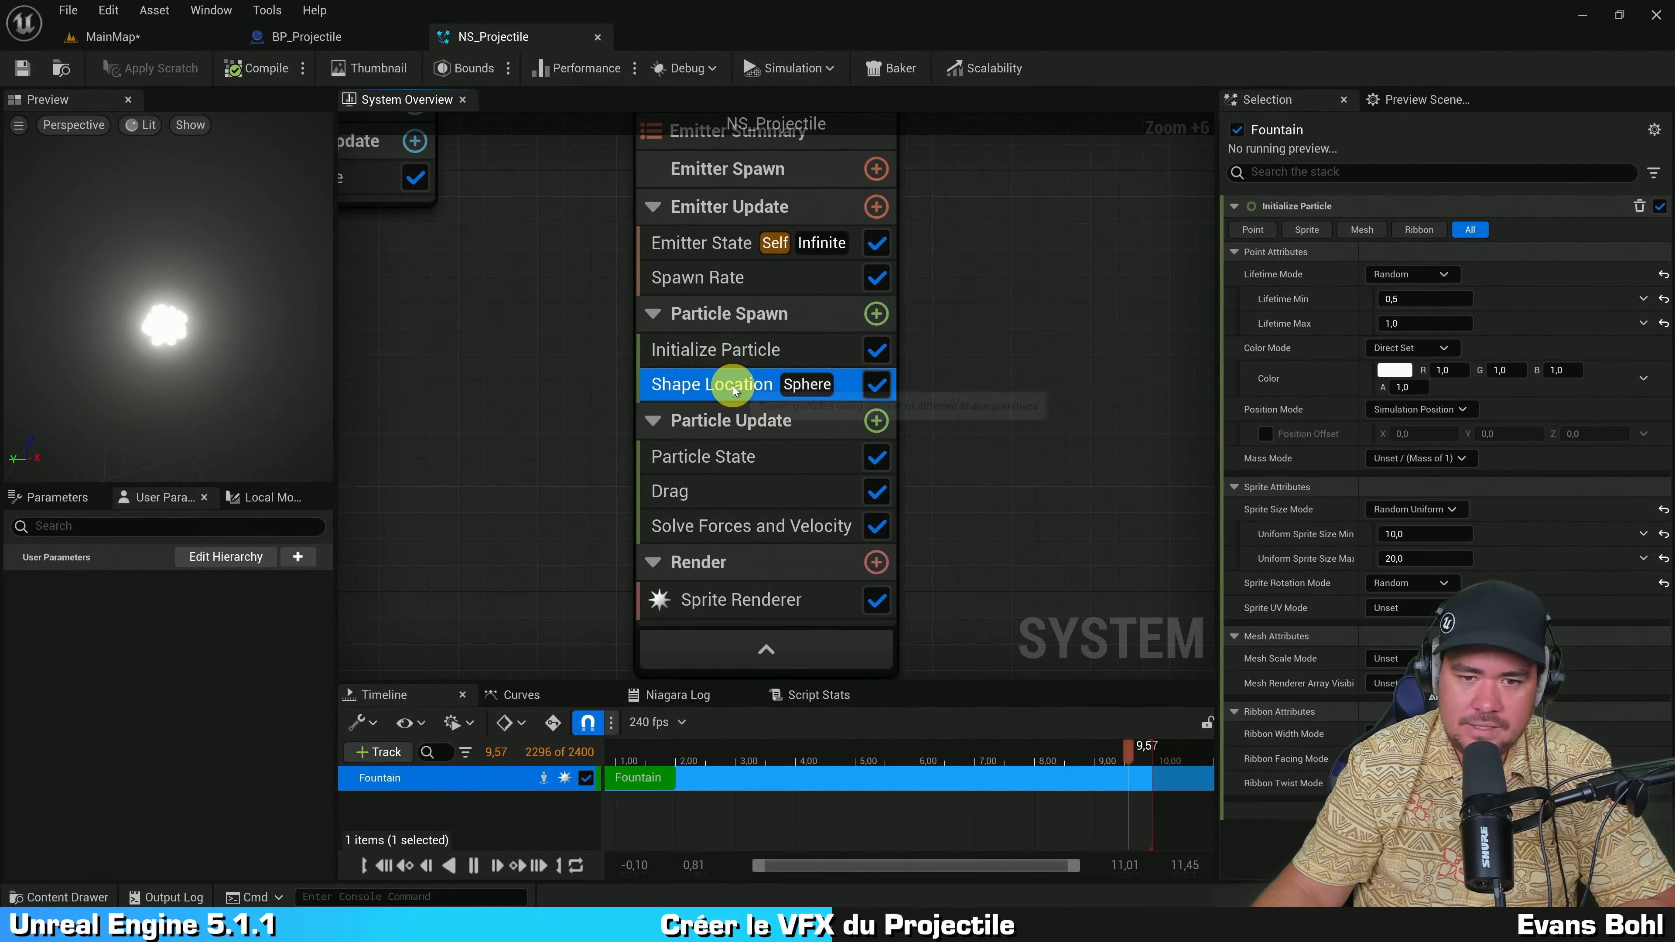
{"action": "left_click", "coordinate": [728, 355]}
{"action": "left_click", "coordinate": [686, 384]}
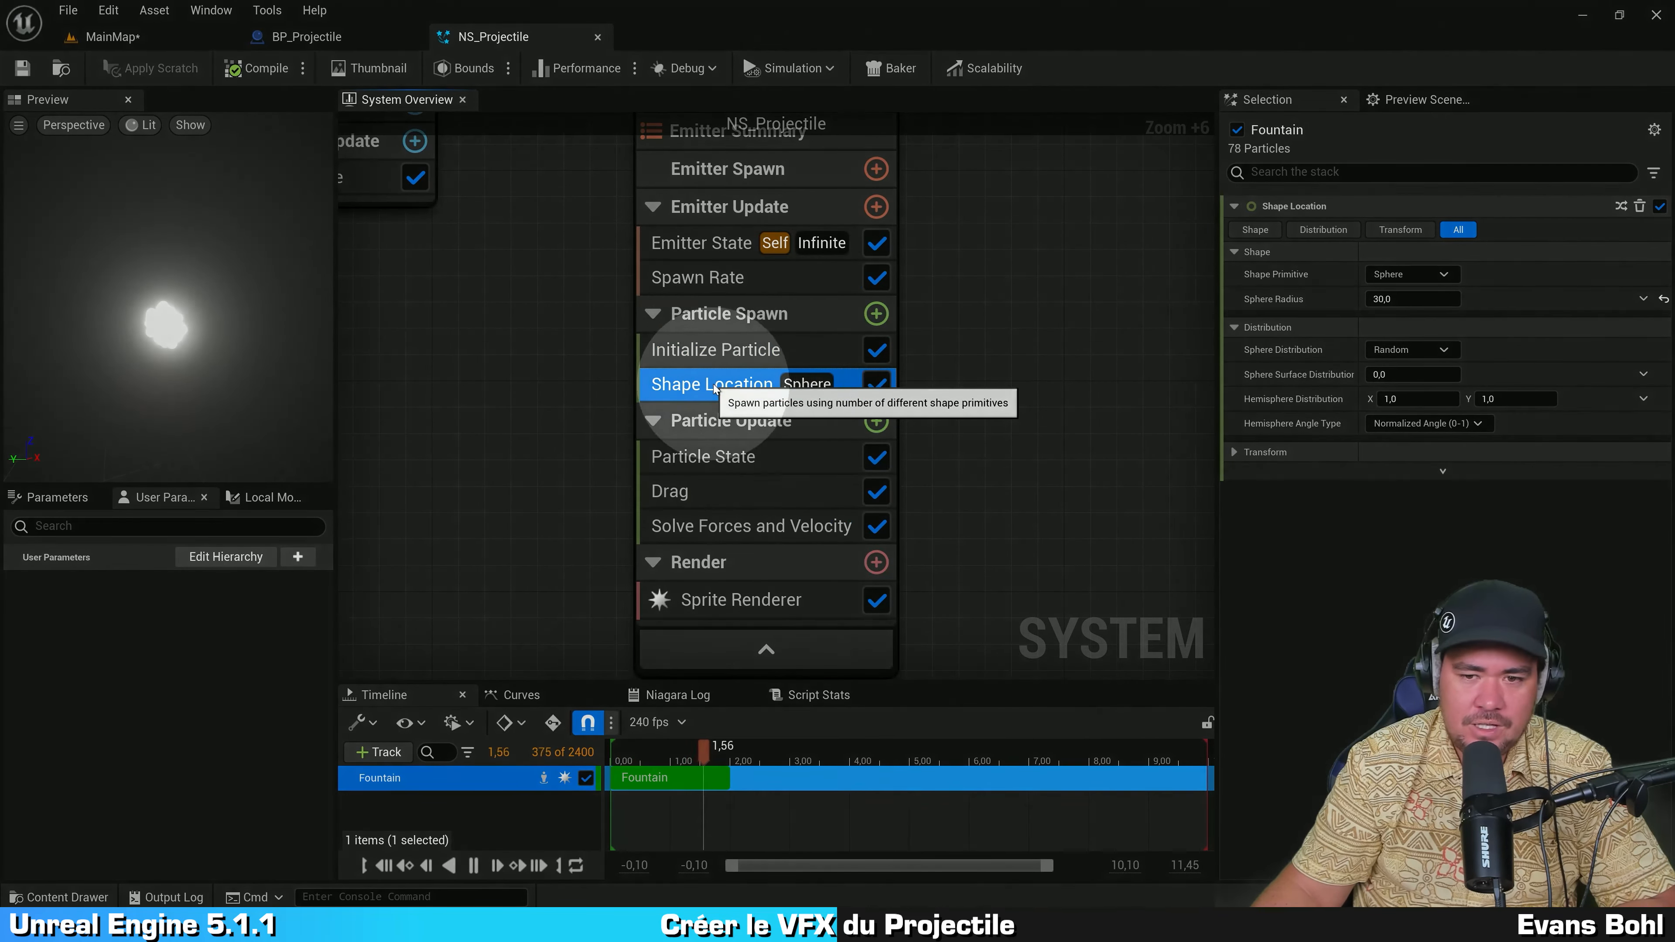
Step: Add an Add Velocity module to the Particle Spawn stage of the Fountain emitter
{"action": "left_click", "coordinate": [849, 319]}
{"action": "left_click", "coordinate": [875, 314]}
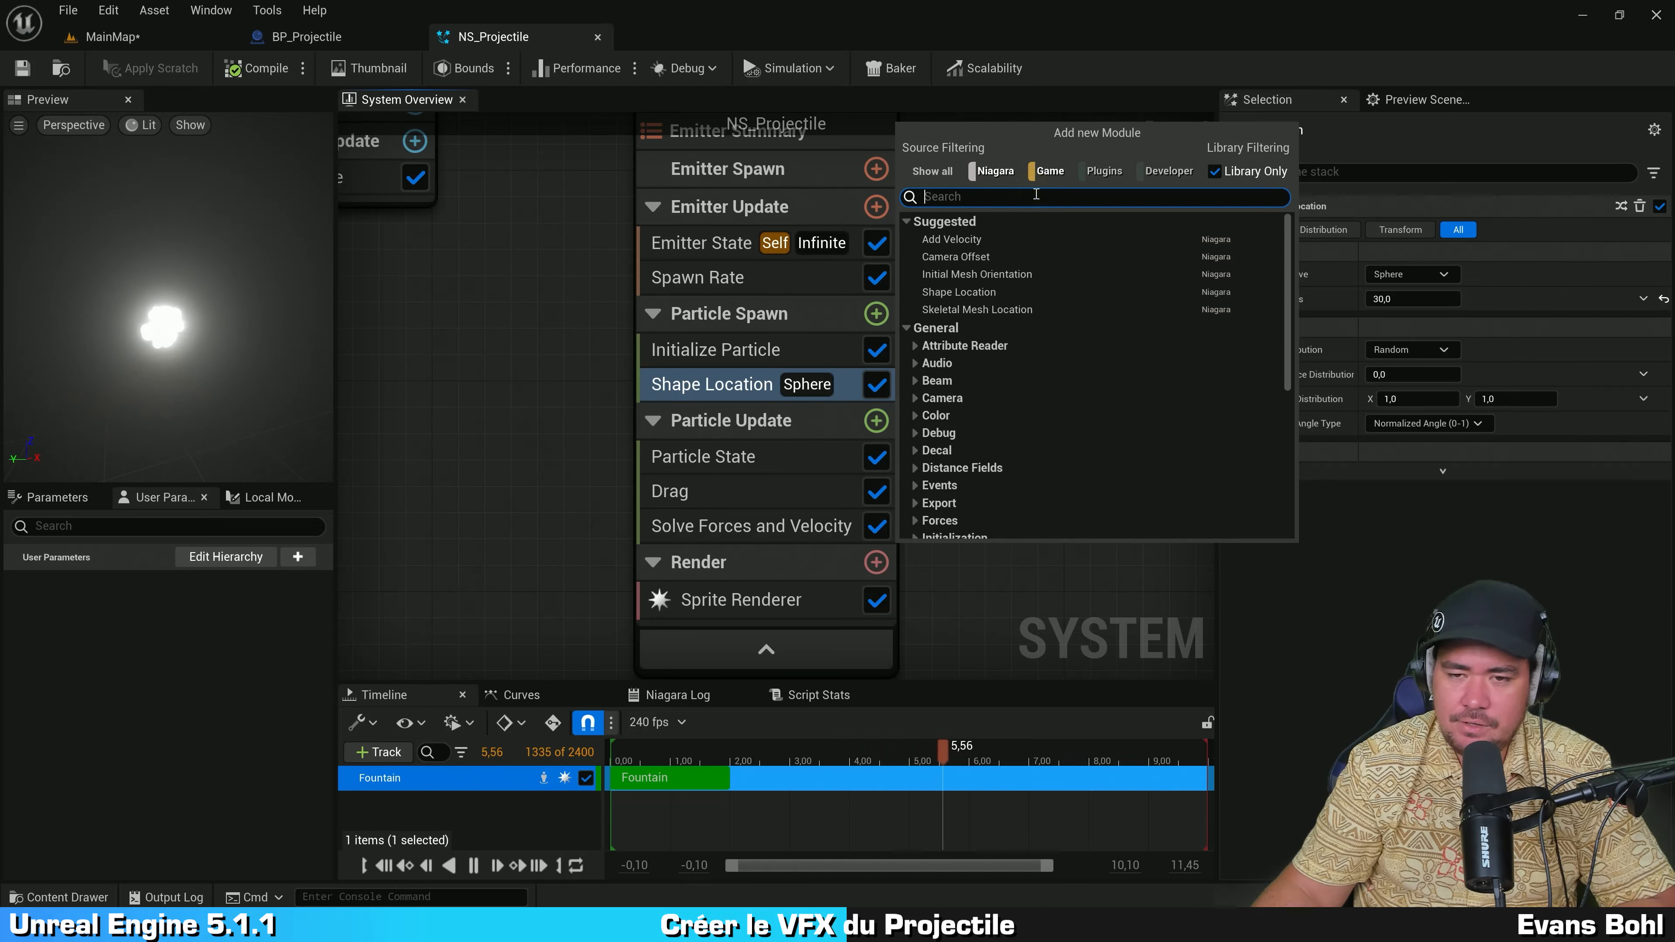
{"action": "left_click", "coordinate": [945, 241]}
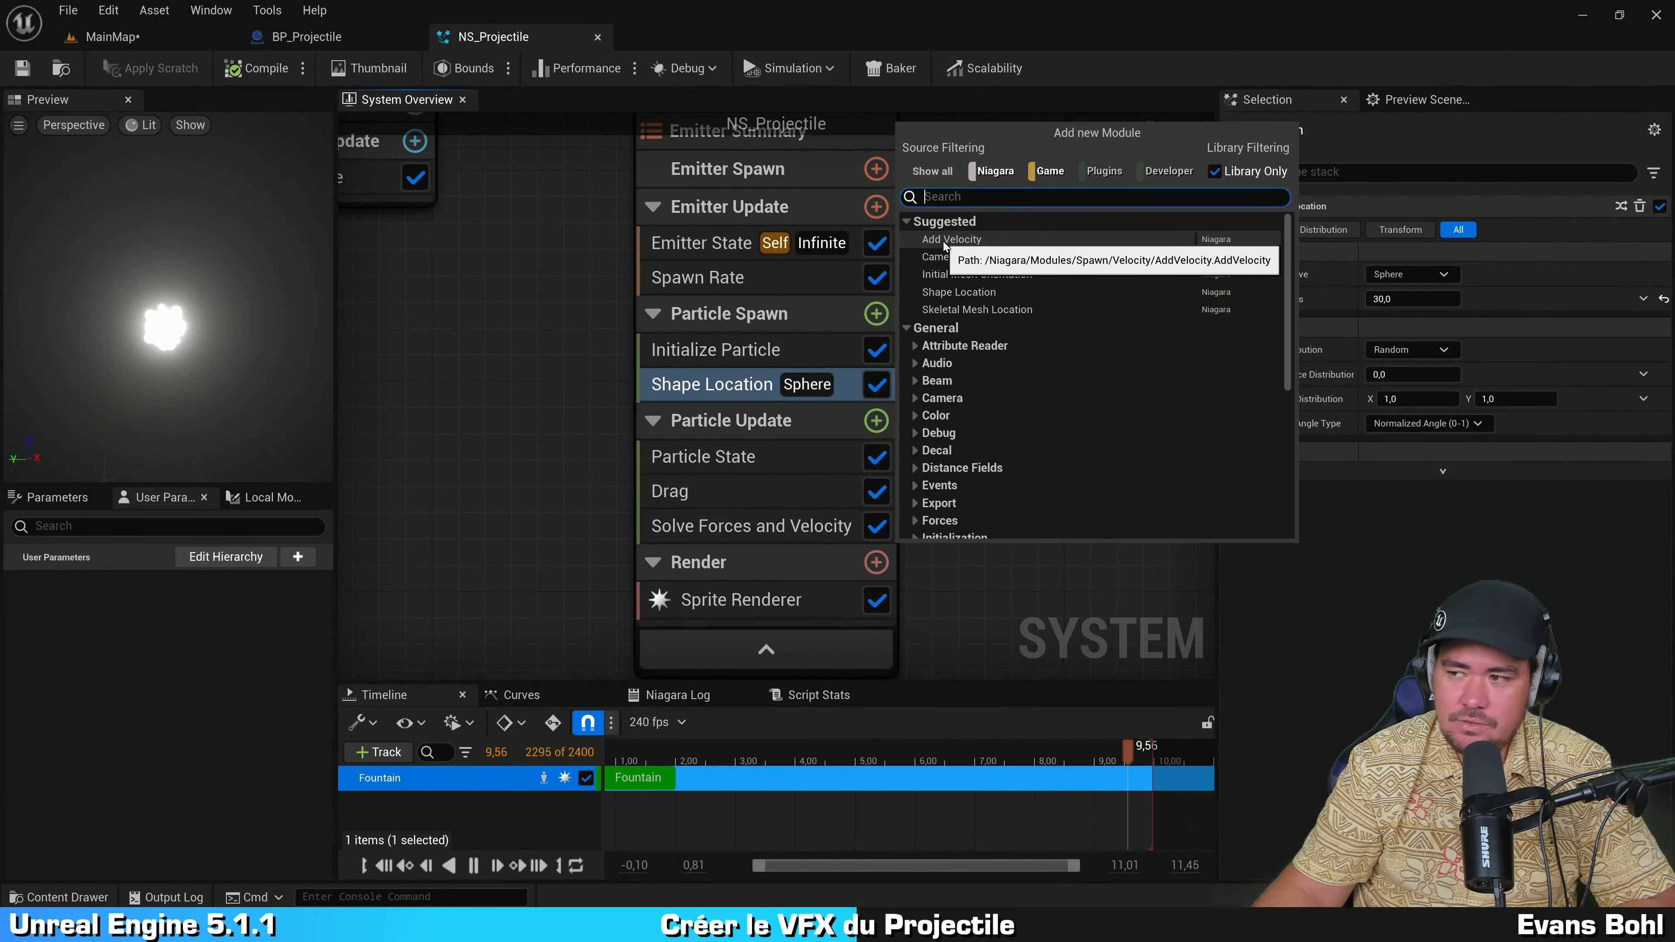
{"action": "left_click", "coordinate": [944, 241]}
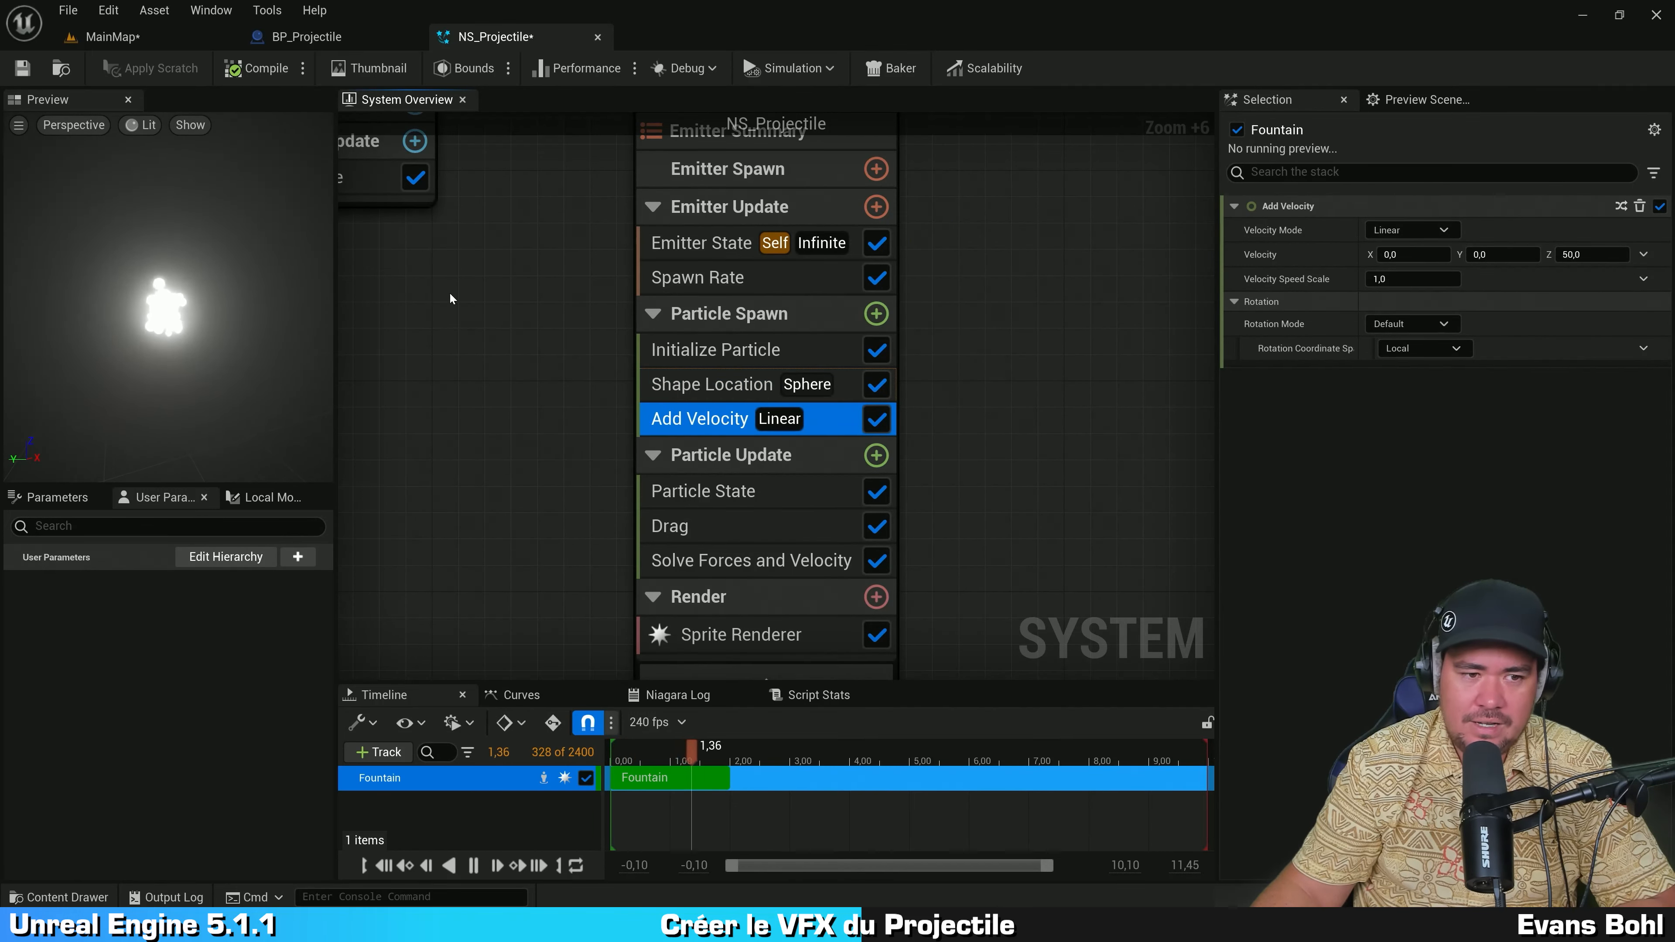
{"action": "left_click", "coordinate": [224, 279]}
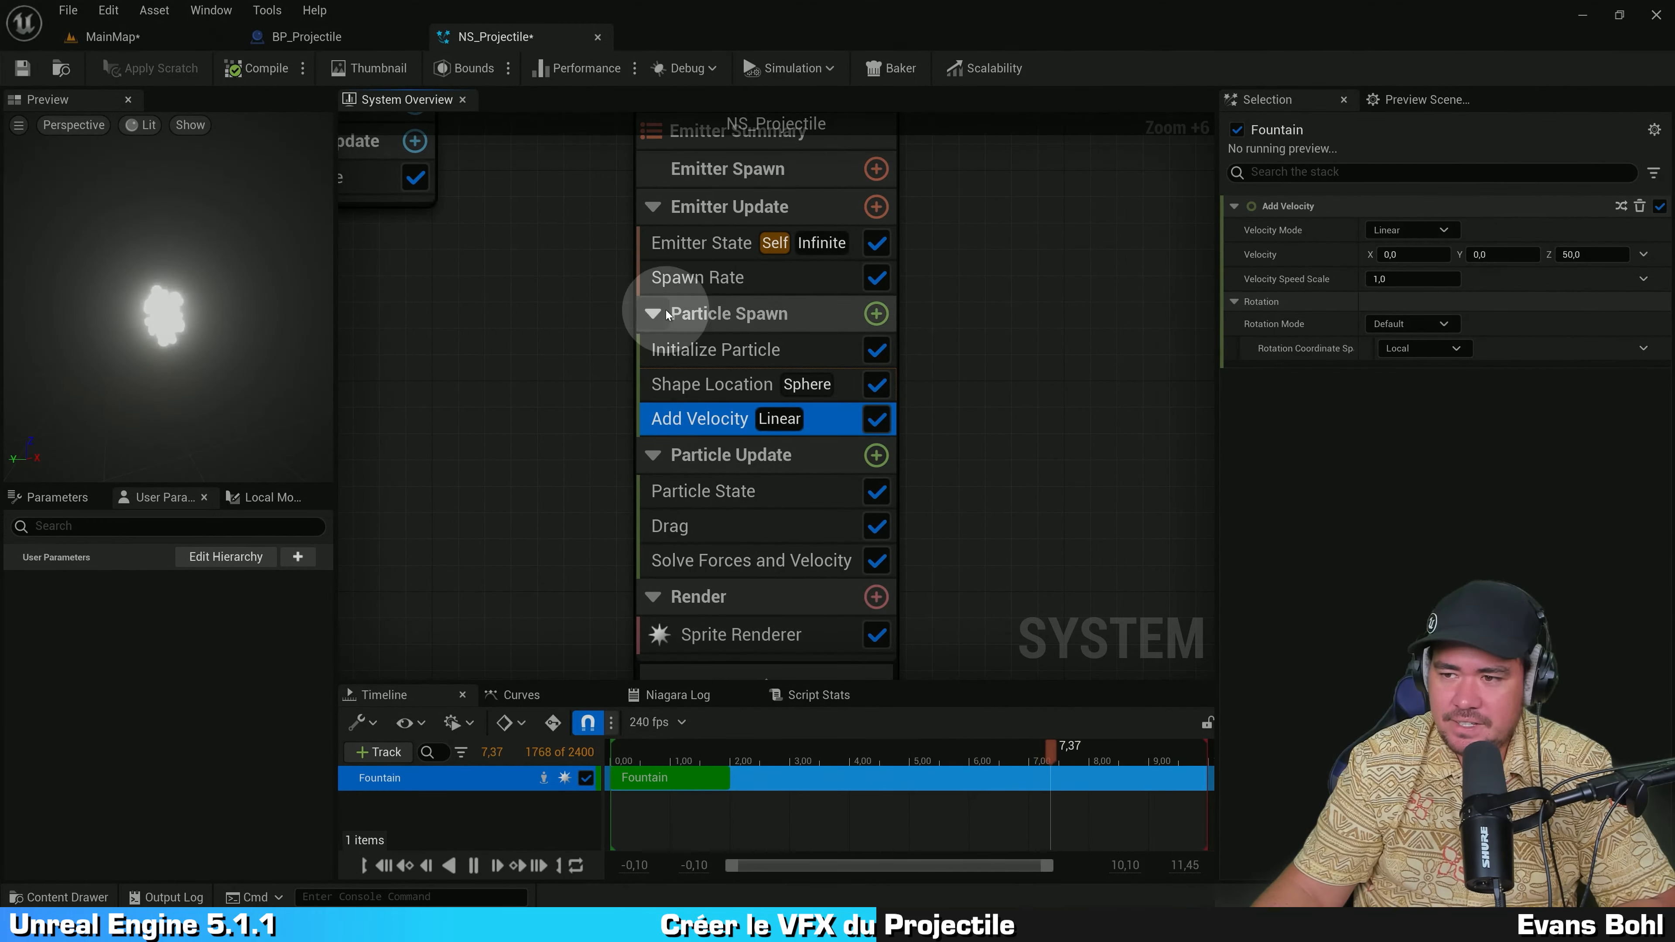
Step: Set the Z velocity of the Add Velocity module to 100
{"action": "left_click", "coordinate": [1584, 253]}
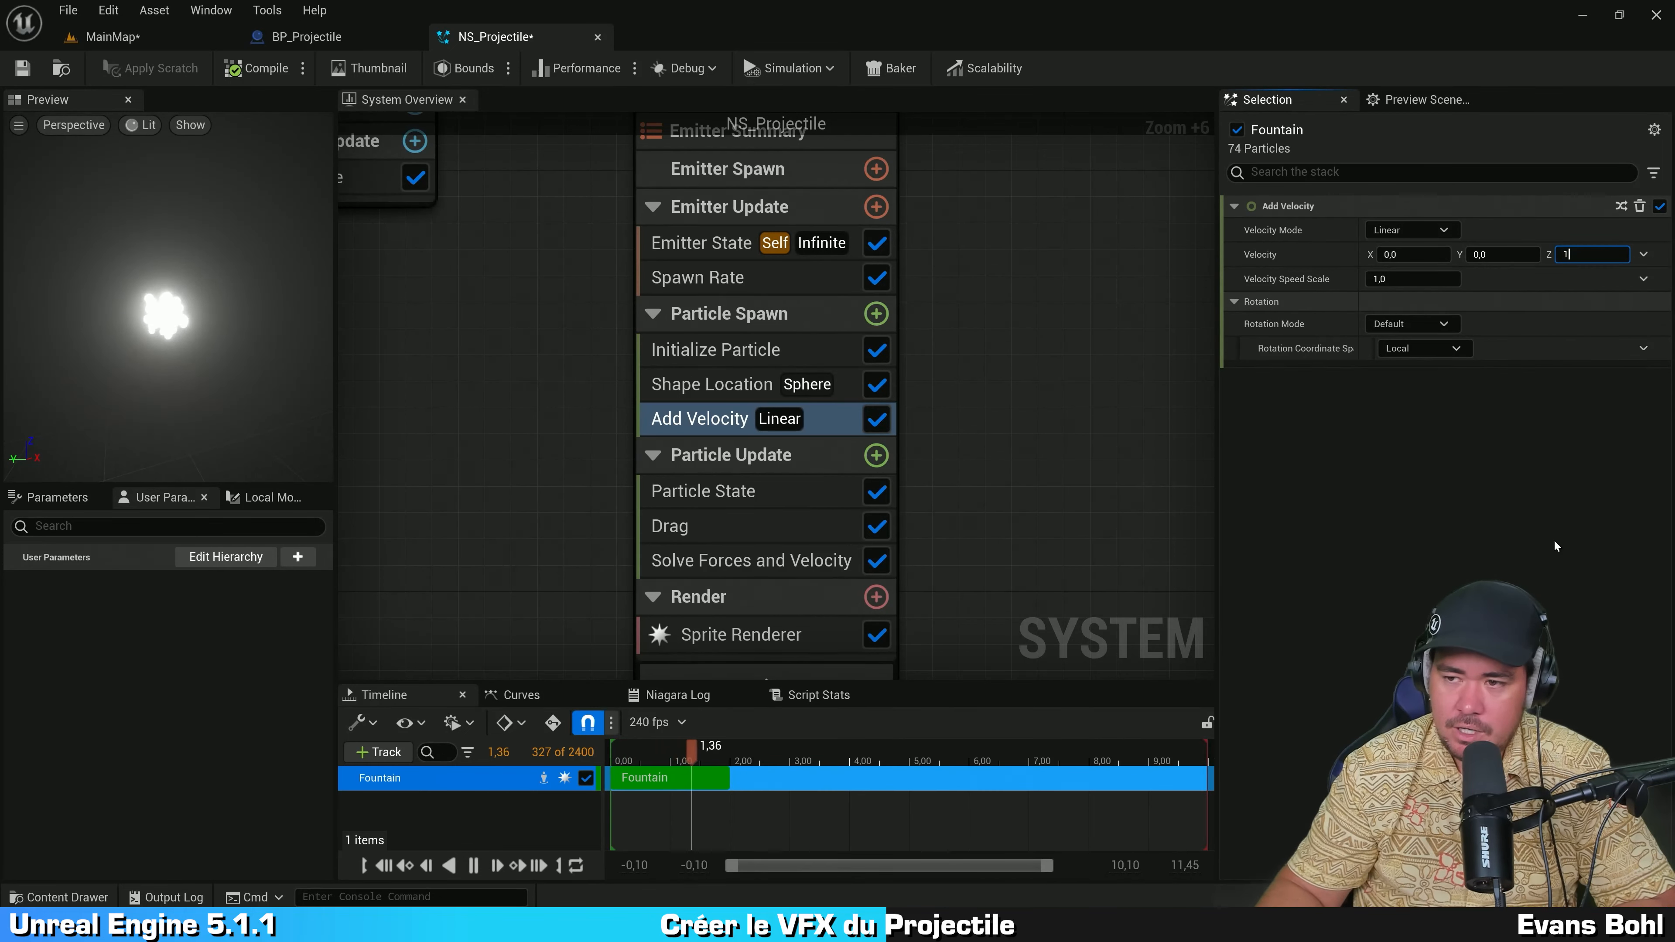
{"action": "type", "text": "100"}
{"action": "key", "text": "Return"}
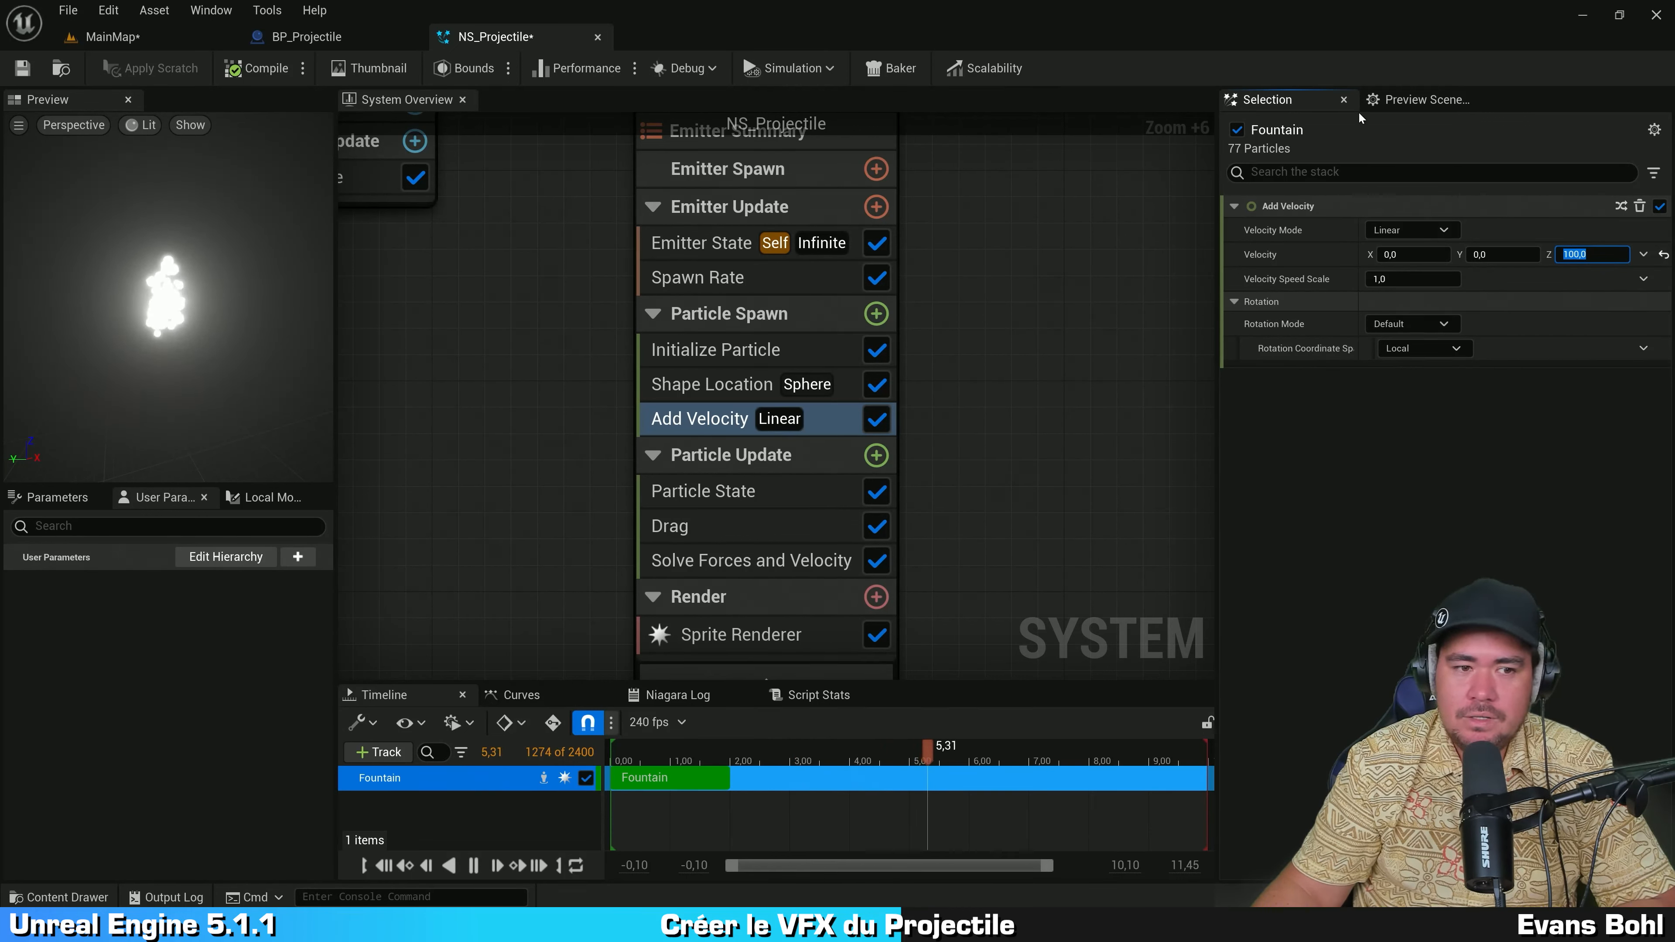
Step: Enable Show Environment for the preview scene, orbit around the particles and return to the Add Velocity settings
{"action": "left_click", "coordinate": [1405, 100]}
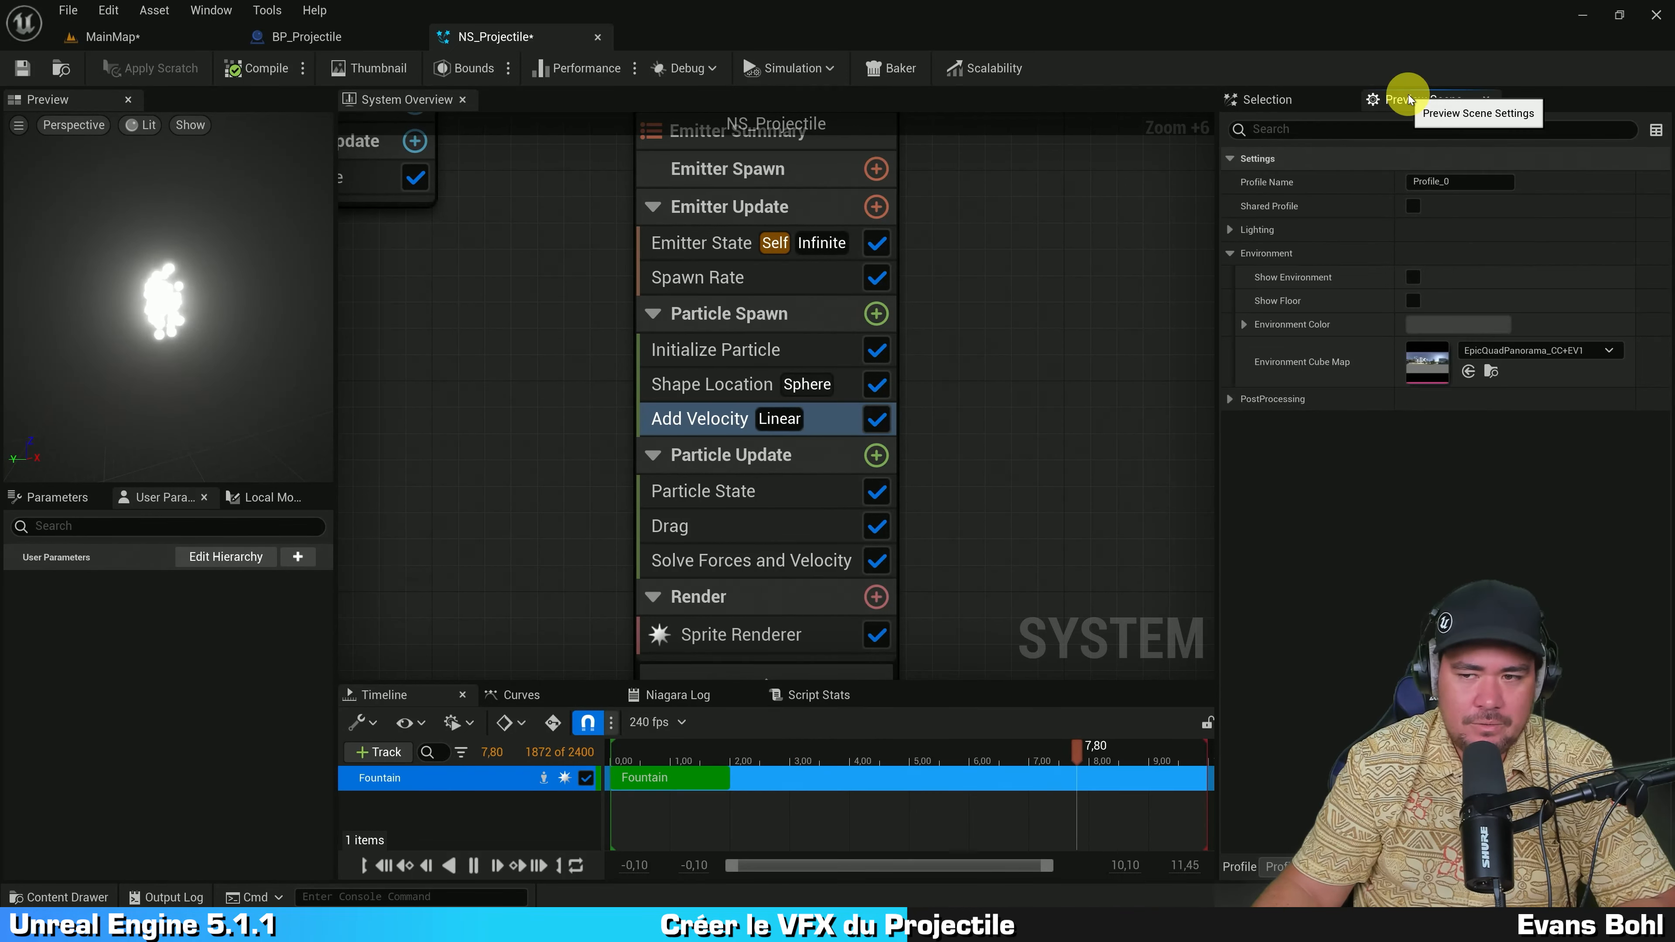
{"action": "left_click", "coordinate": [1411, 276]}
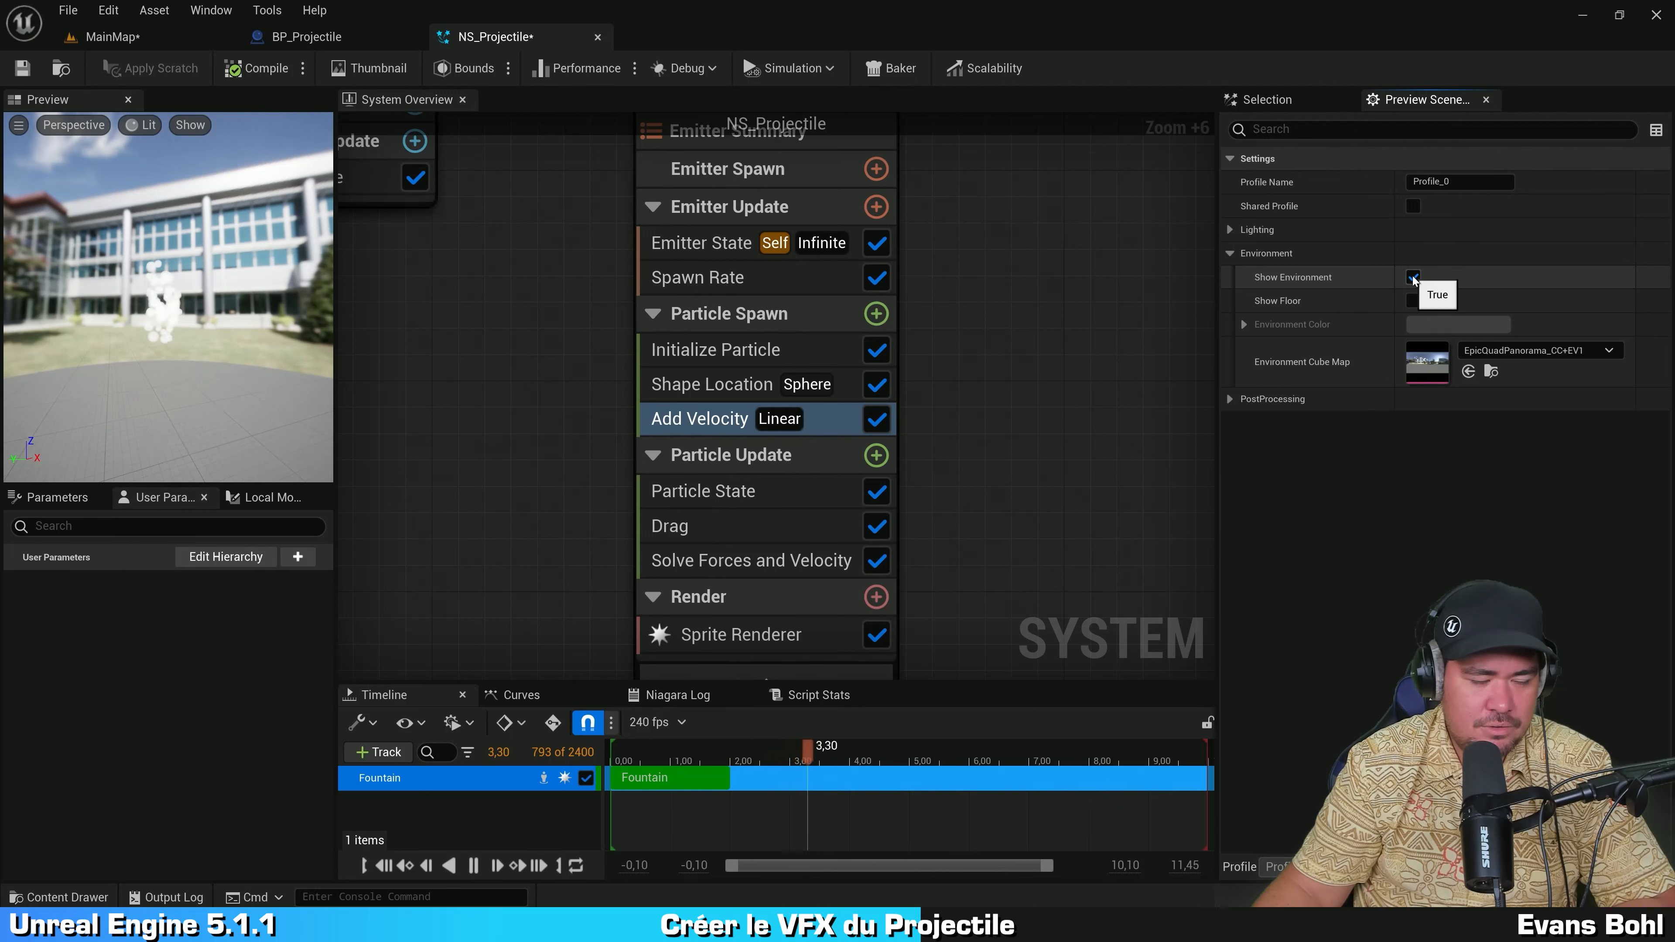
{"action": "left_click_drag", "start_coordinate": [302, 272], "coordinate": [334, 315]}
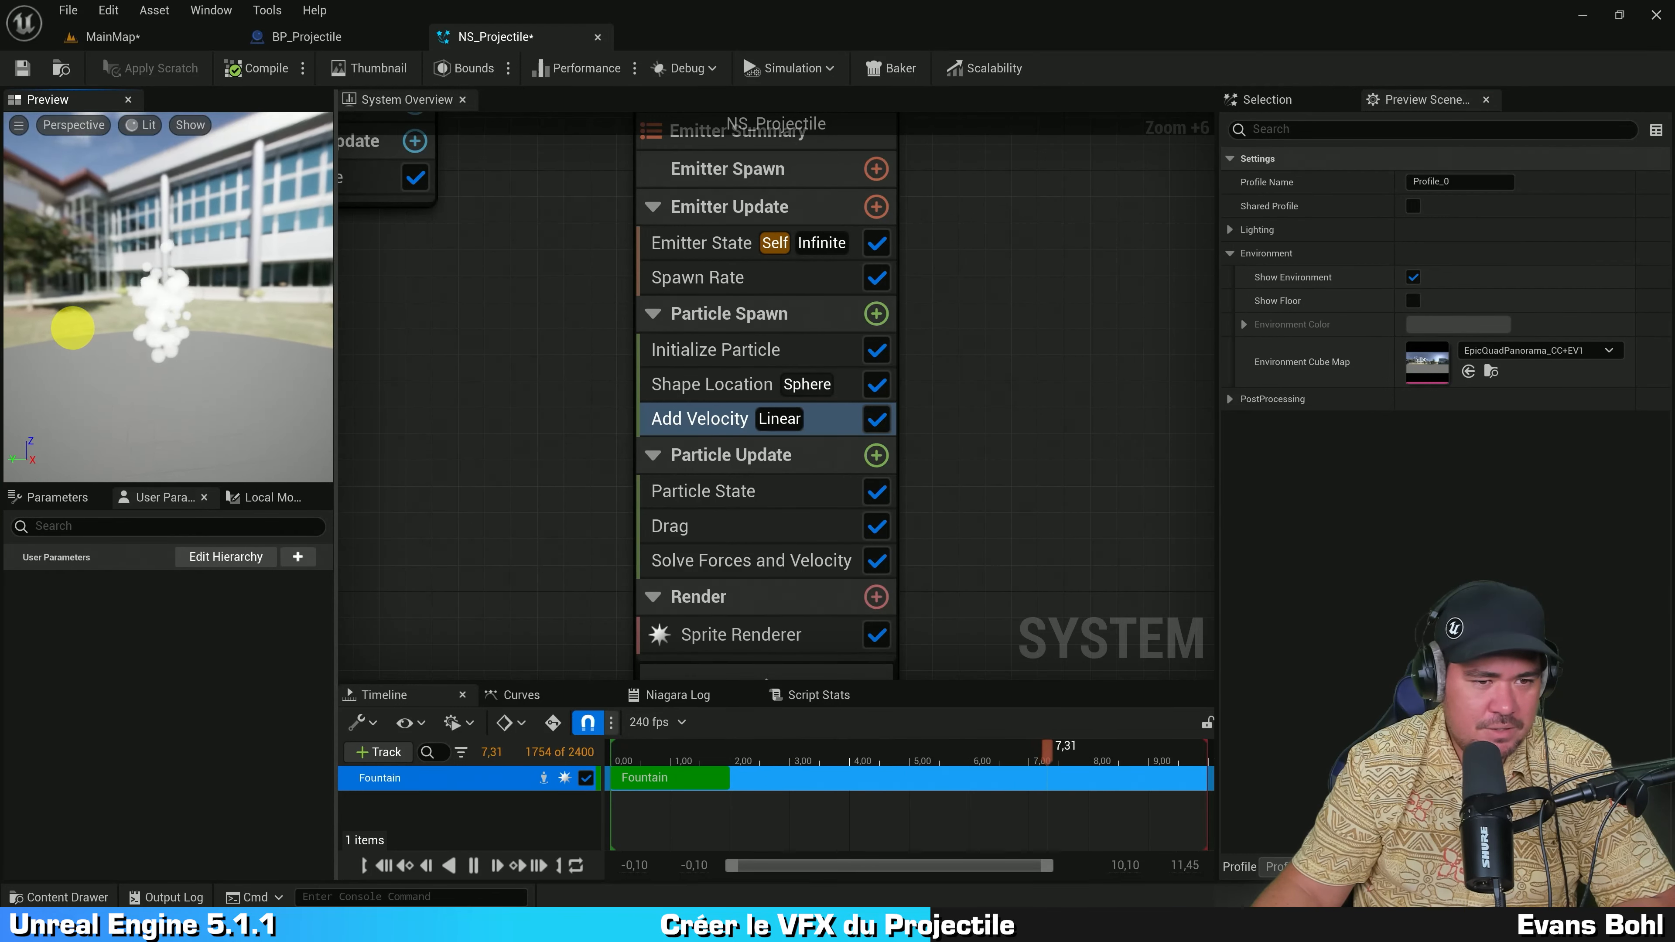
{"action": "left_click_drag", "start_coordinate": [99, 338], "coordinate": [300, 342]}
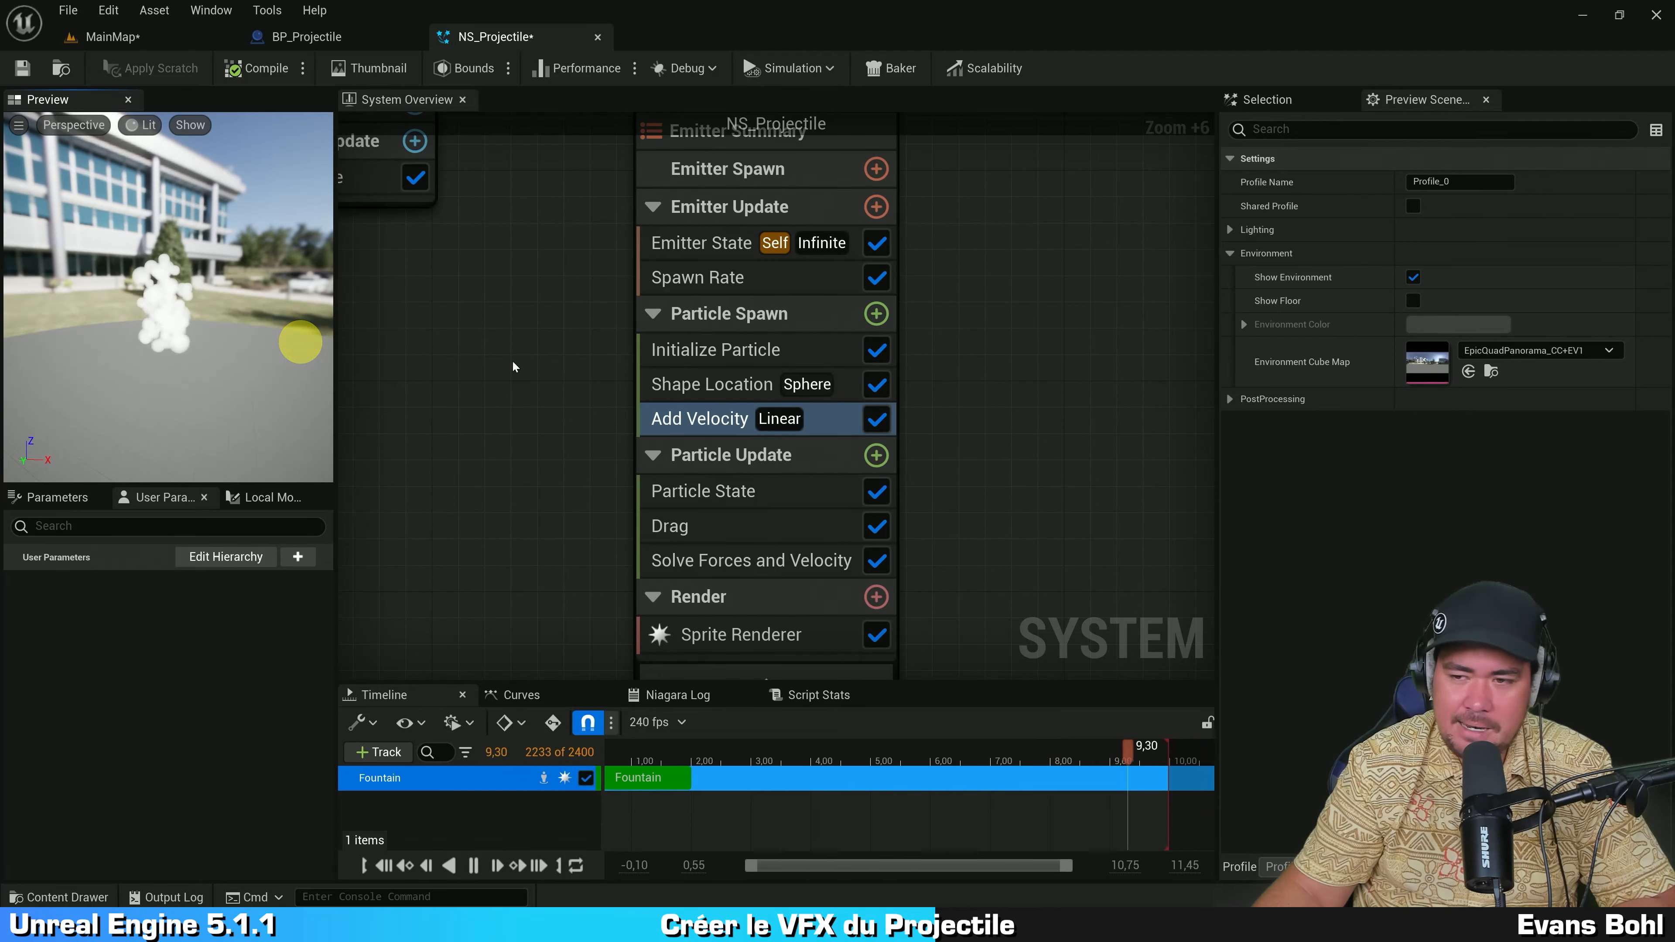
{"action": "left_click", "coordinate": [1293, 102]}
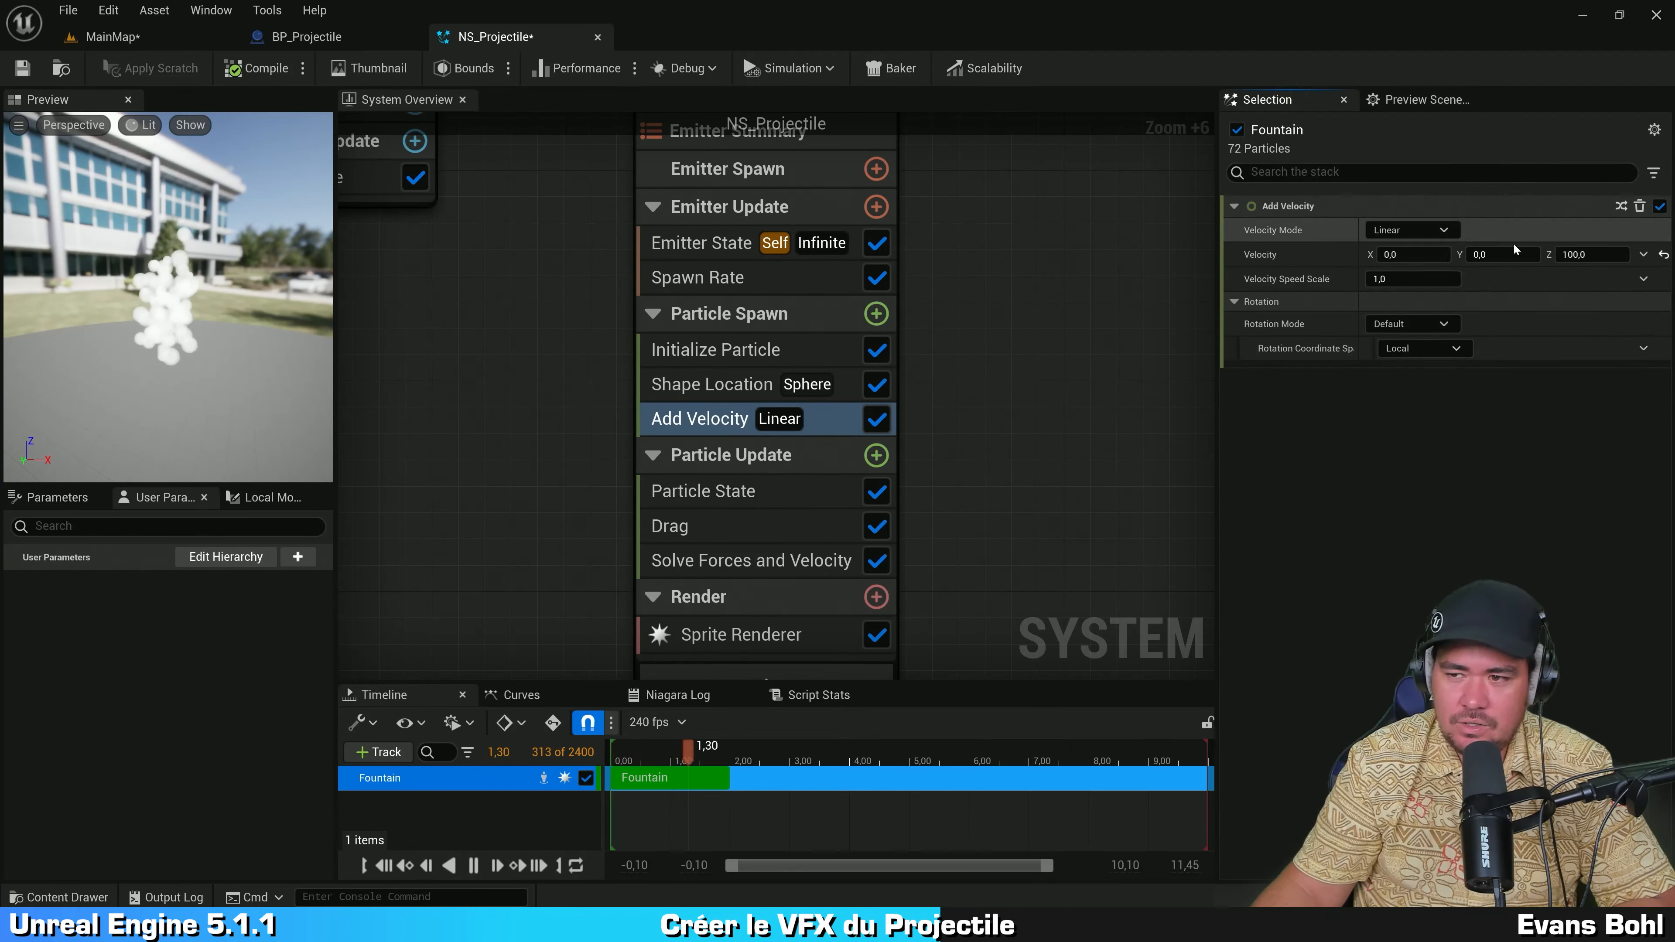
Step: Try an X velocity of 50 on the Add Velocity module and return it to 0
{"action": "left_click", "coordinate": [1590, 253]}
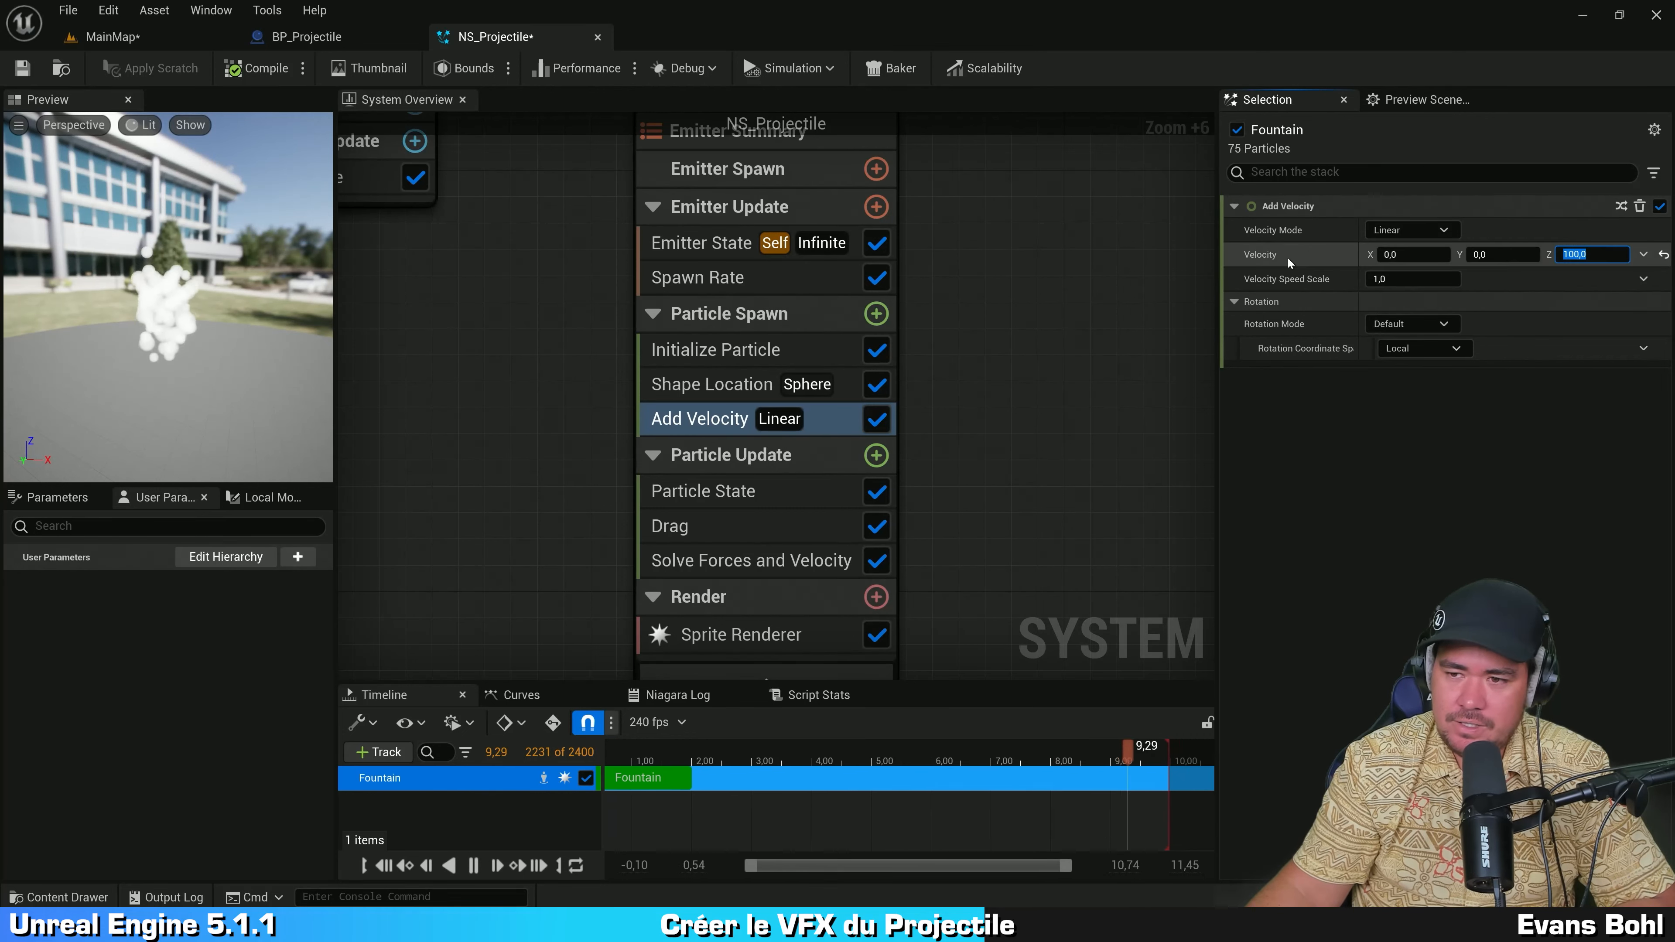
{"action": "key", "text": "ctrl"}
{"action": "key", "text": "ctrl"}
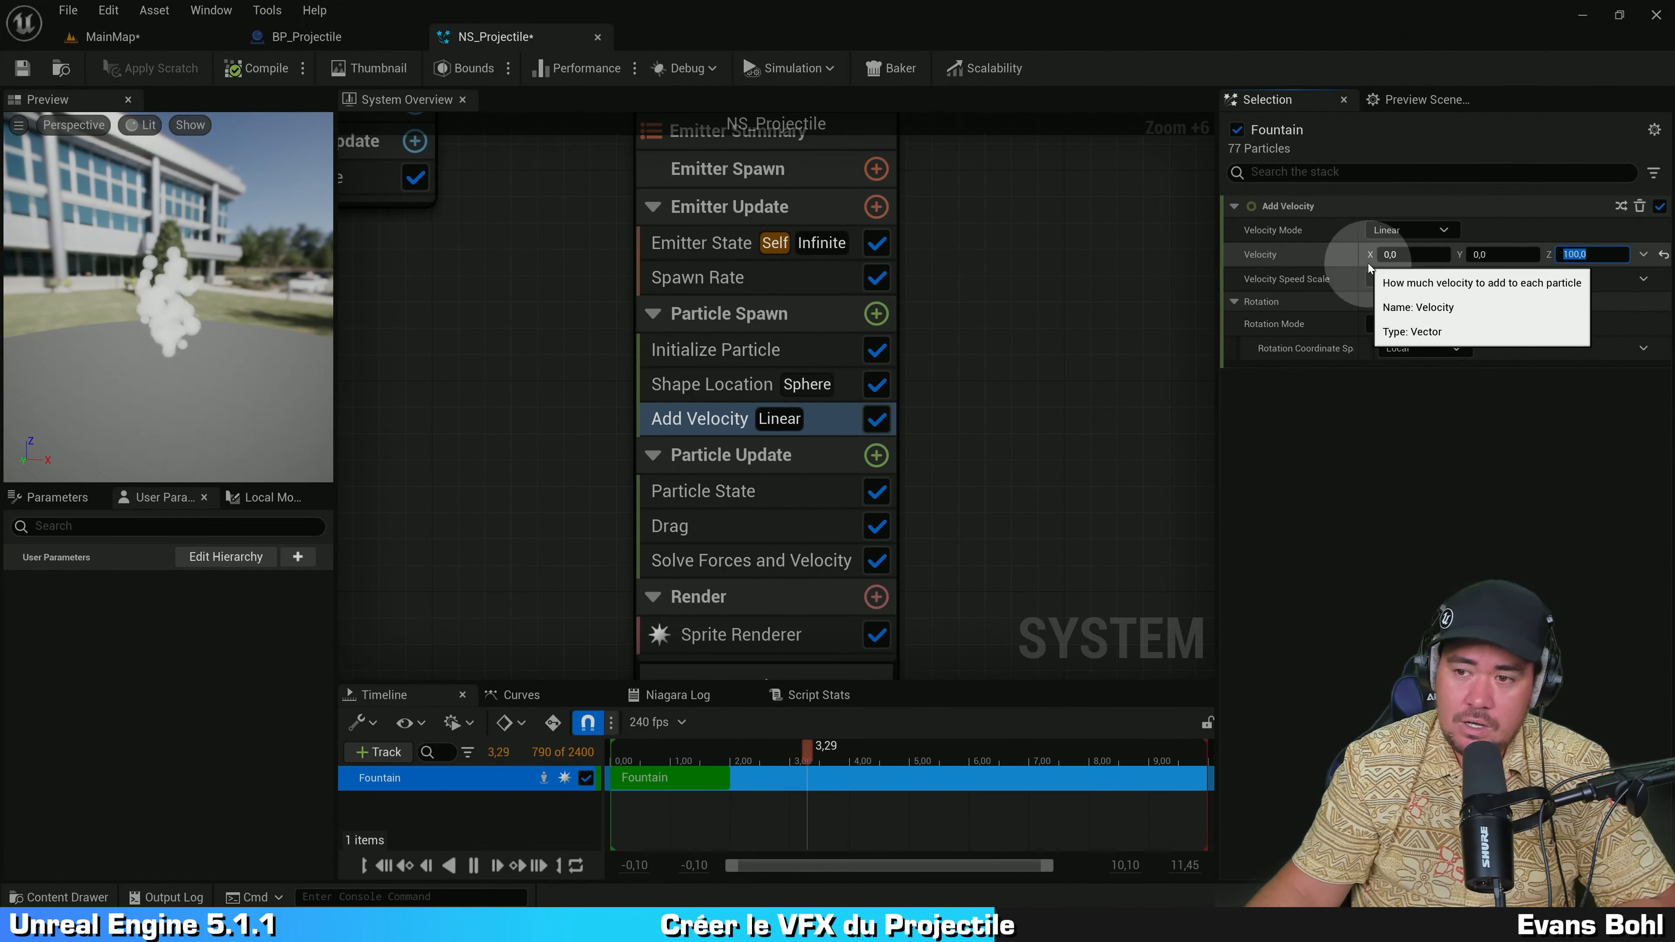
{"action": "left_click", "coordinate": [1420, 254]}
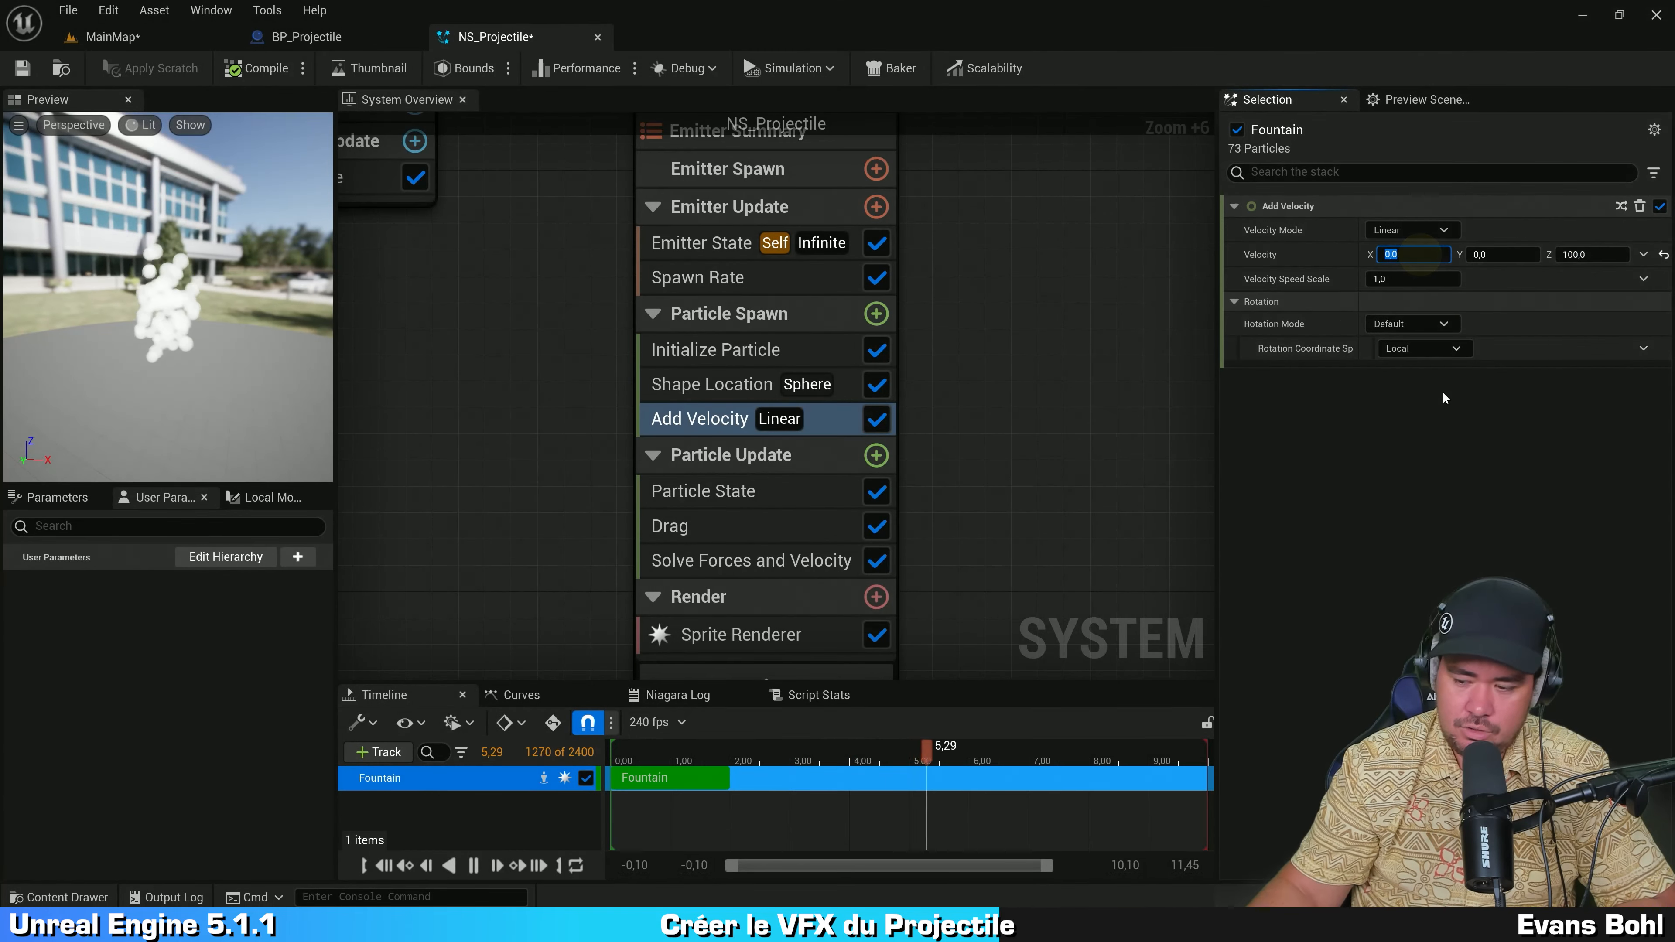
{"action": "type", "text": "50"}
{"action": "key", "text": "Return"}
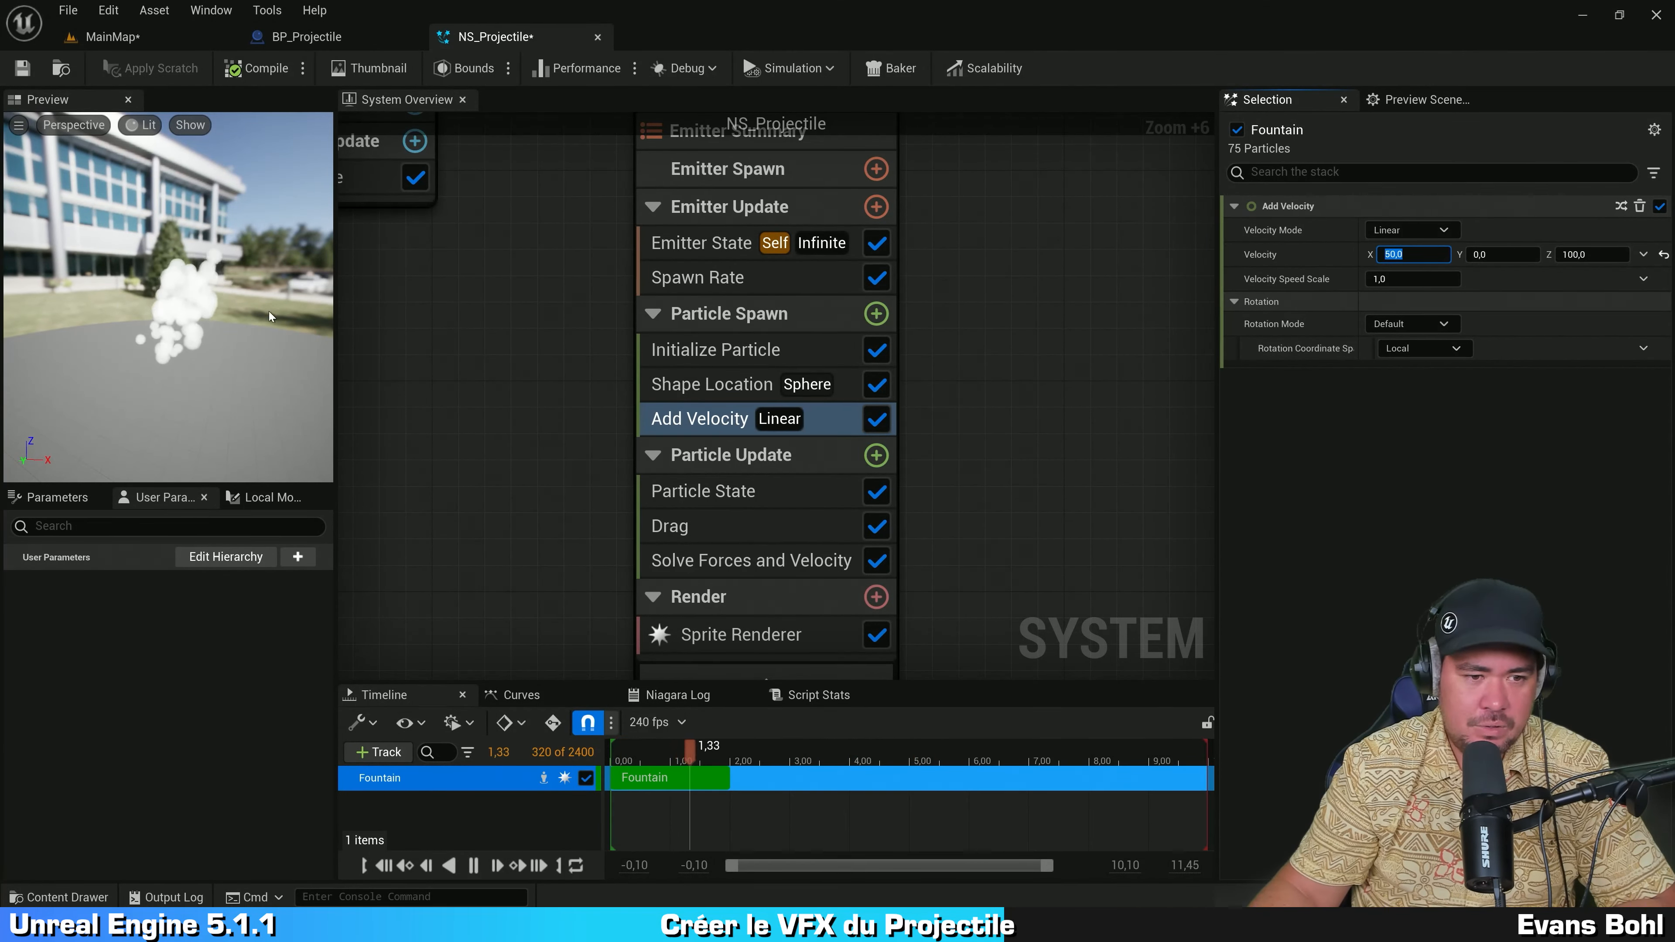
{"action": "type", "text": "0"}
{"action": "key", "text": "Return"}
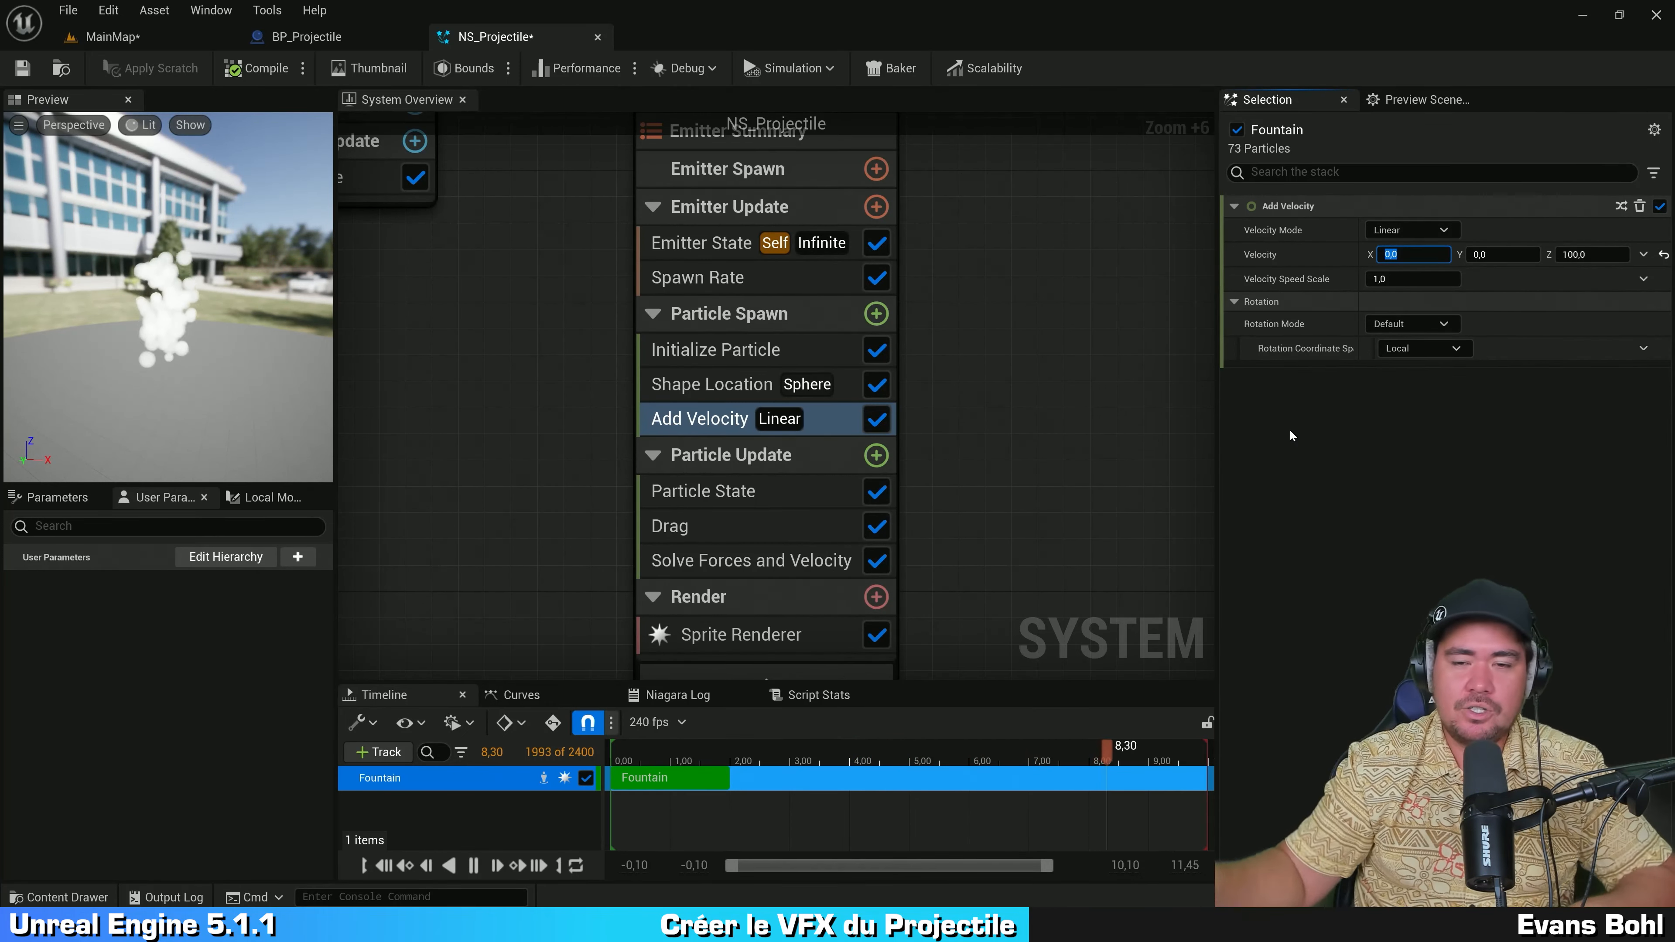
{"action": "left_click", "coordinate": [1291, 432]}
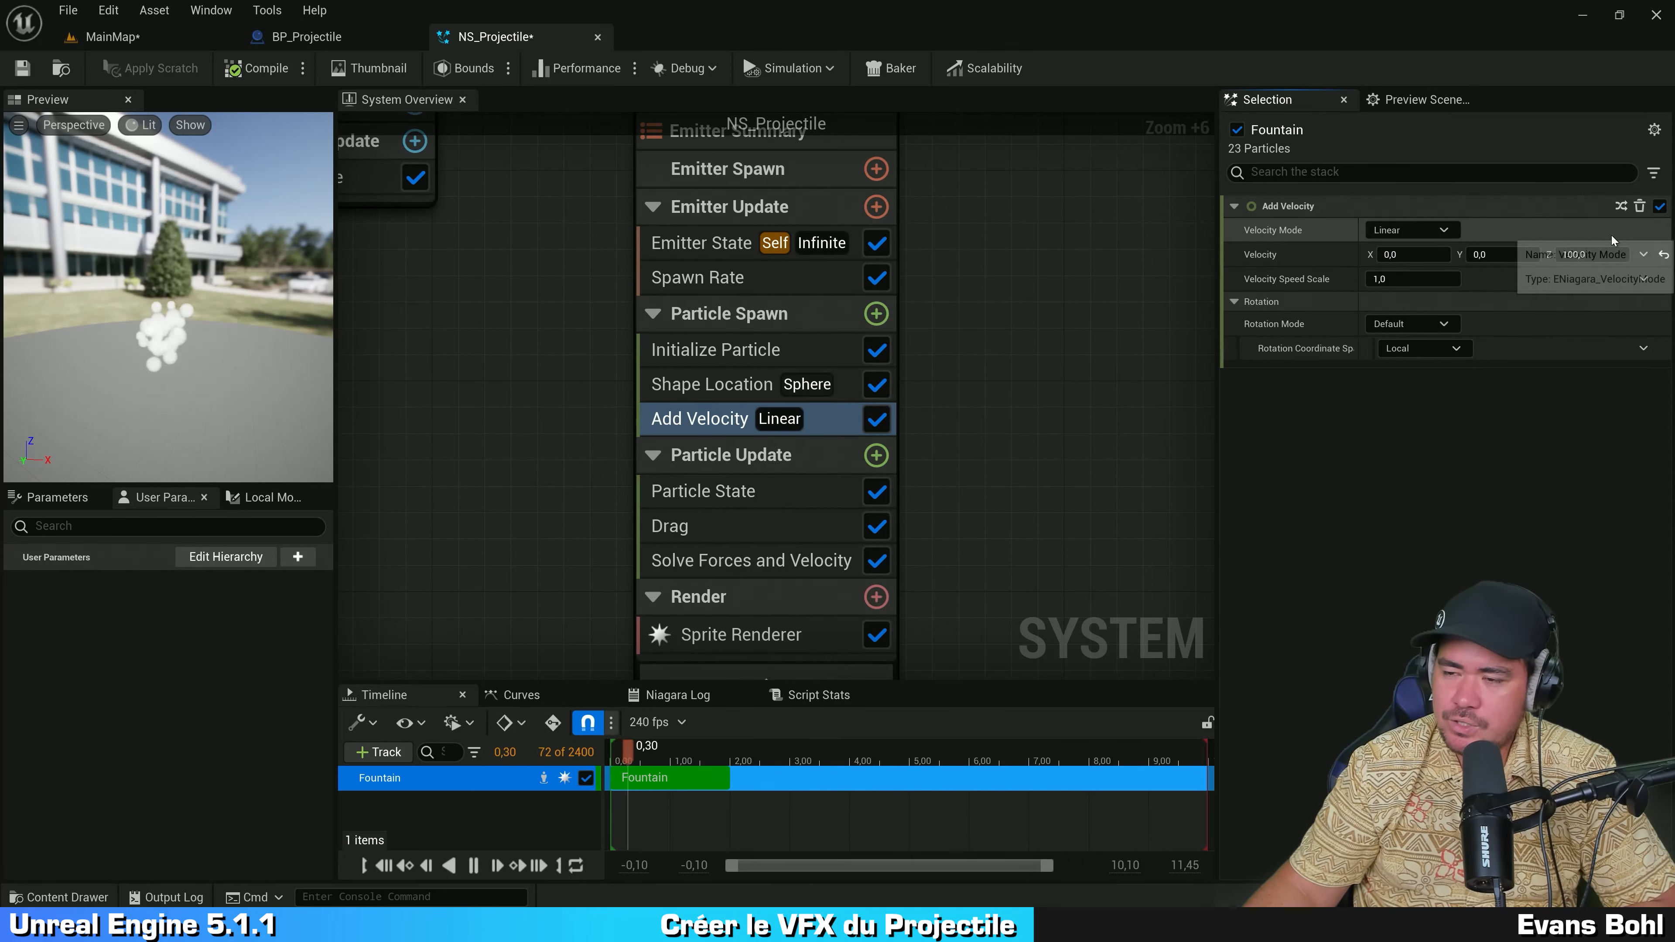
Step: Set the Z velocity of the Add Velocity module to 0 and save the Niagara system
{"action": "left_click", "coordinate": [1598, 254]}
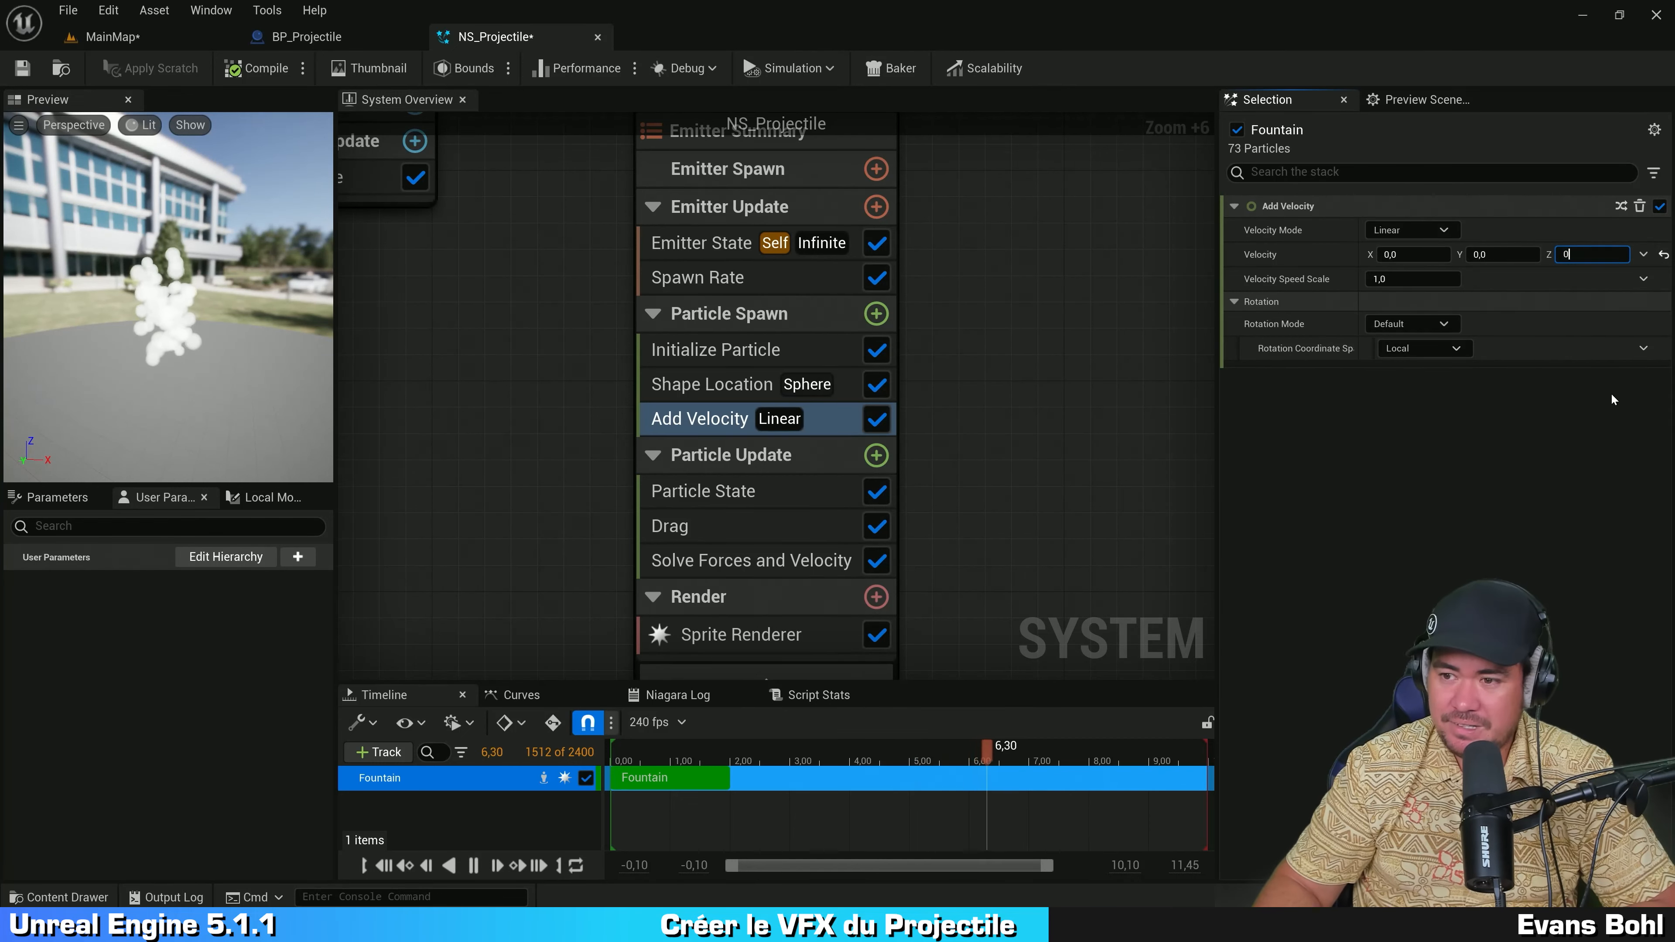
{"action": "type", "text": "0"}
{"action": "key", "text": "Return"}
{"action": "key", "text": "ctrl+s"}
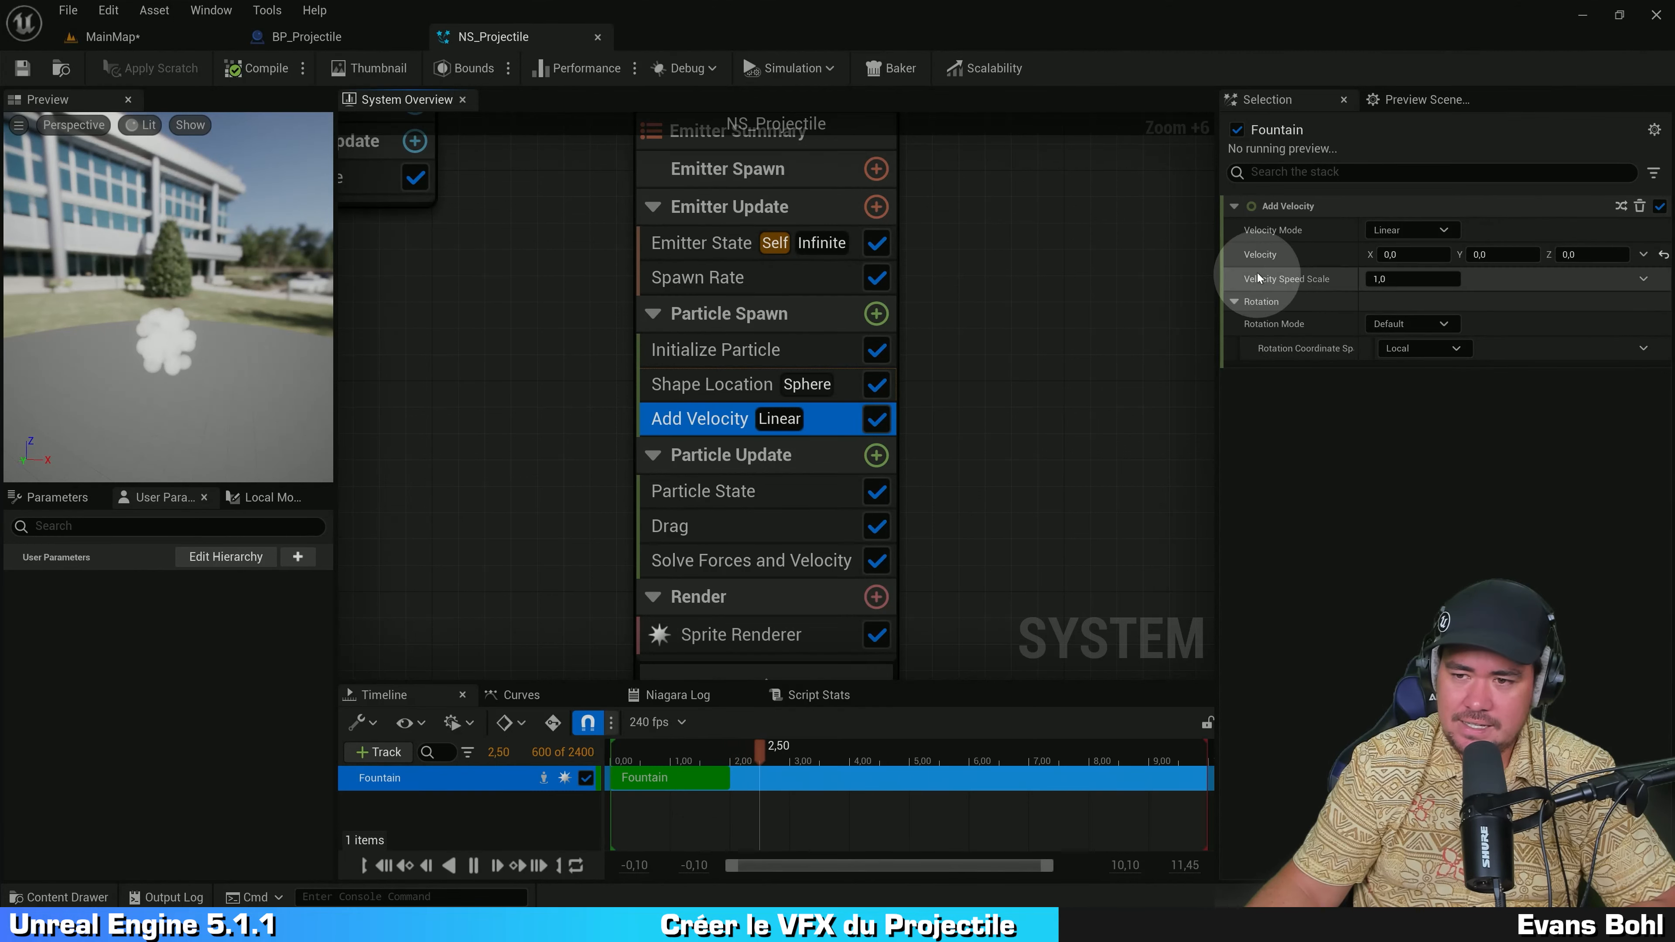
Step: Replace the Velocity value of the Add Velocity module with a Make Vector dynamic input
{"action": "left_click", "coordinate": [1264, 254]}
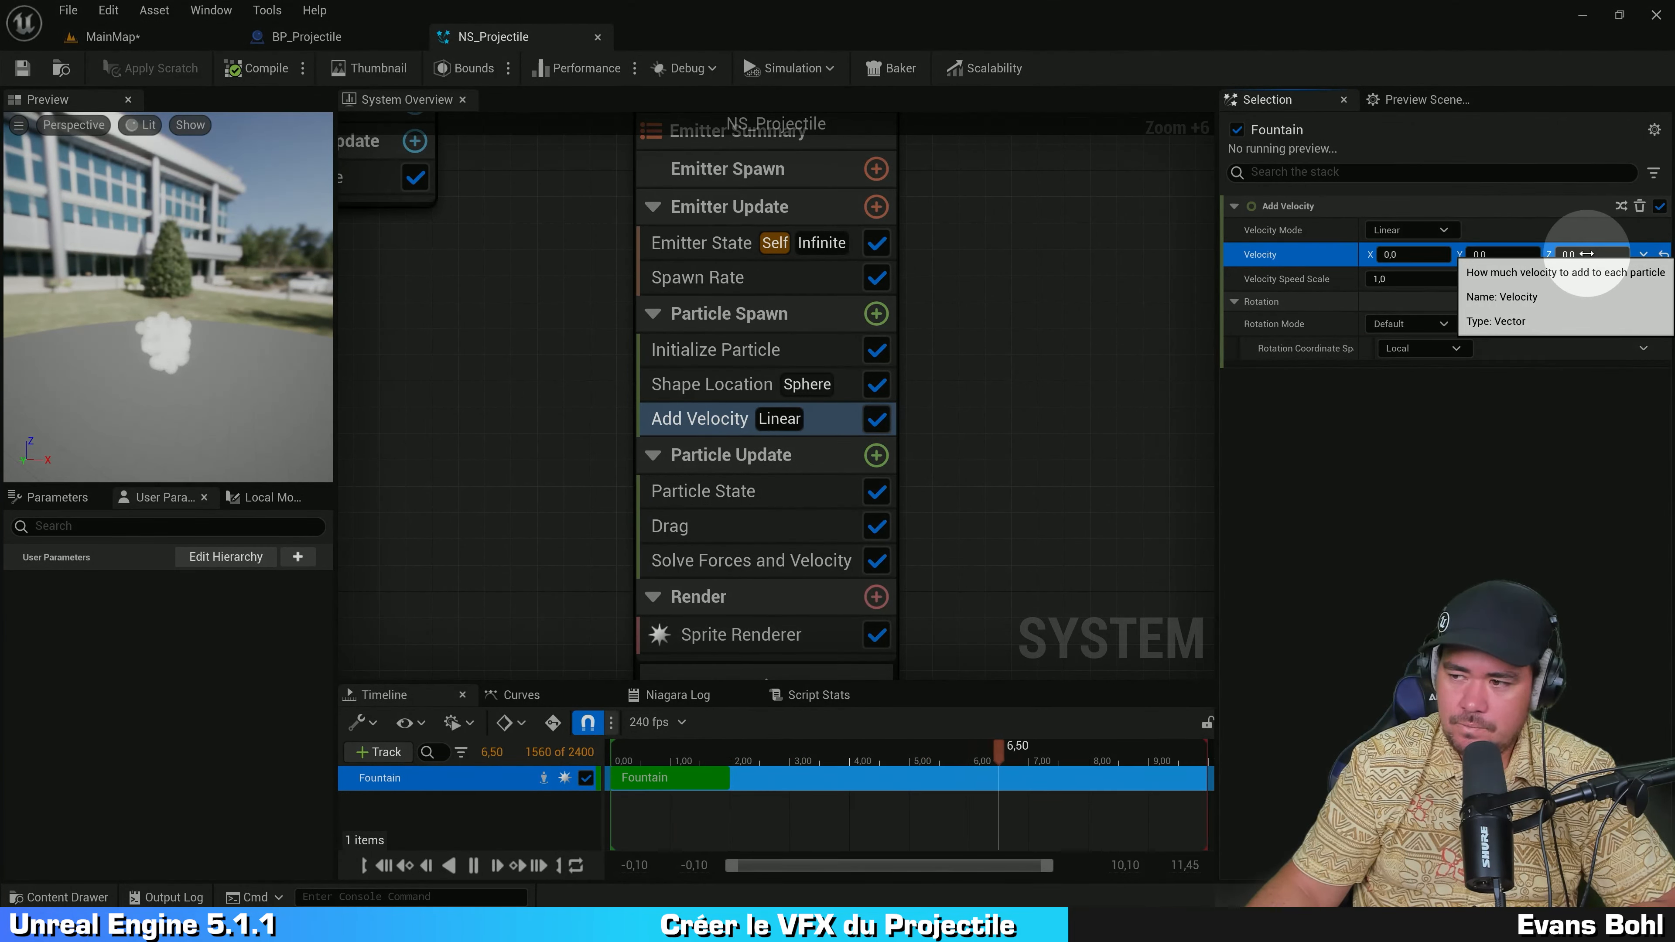
{"action": "left_click", "coordinate": [1644, 256]}
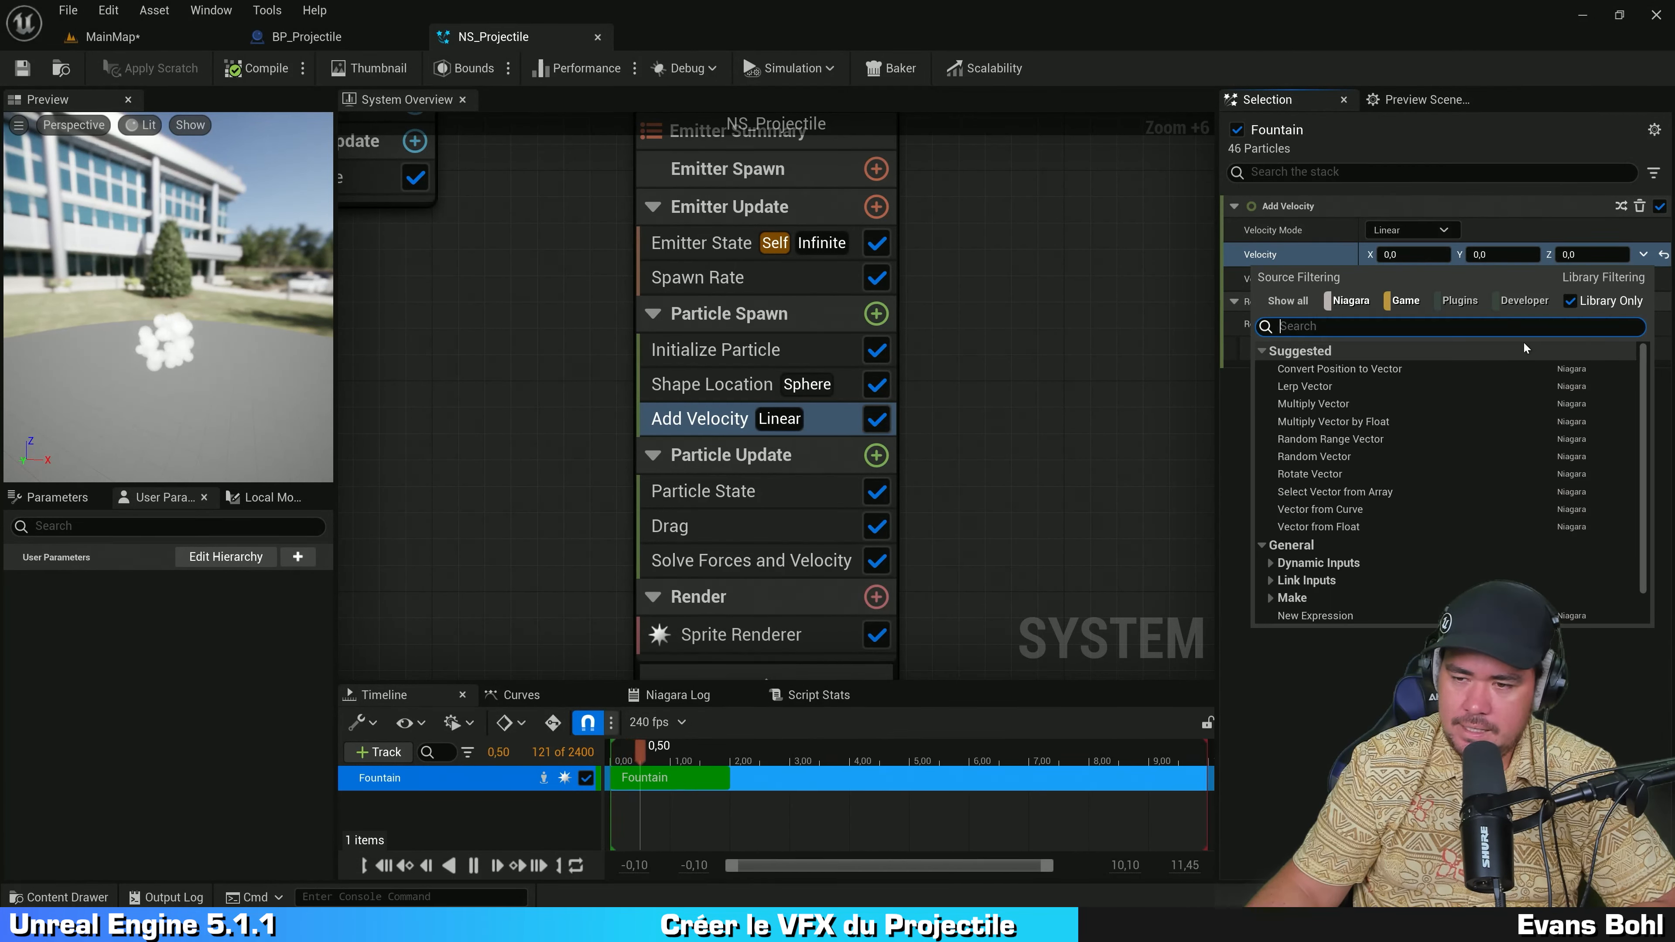
{"action": "type", "text": "make vect"}
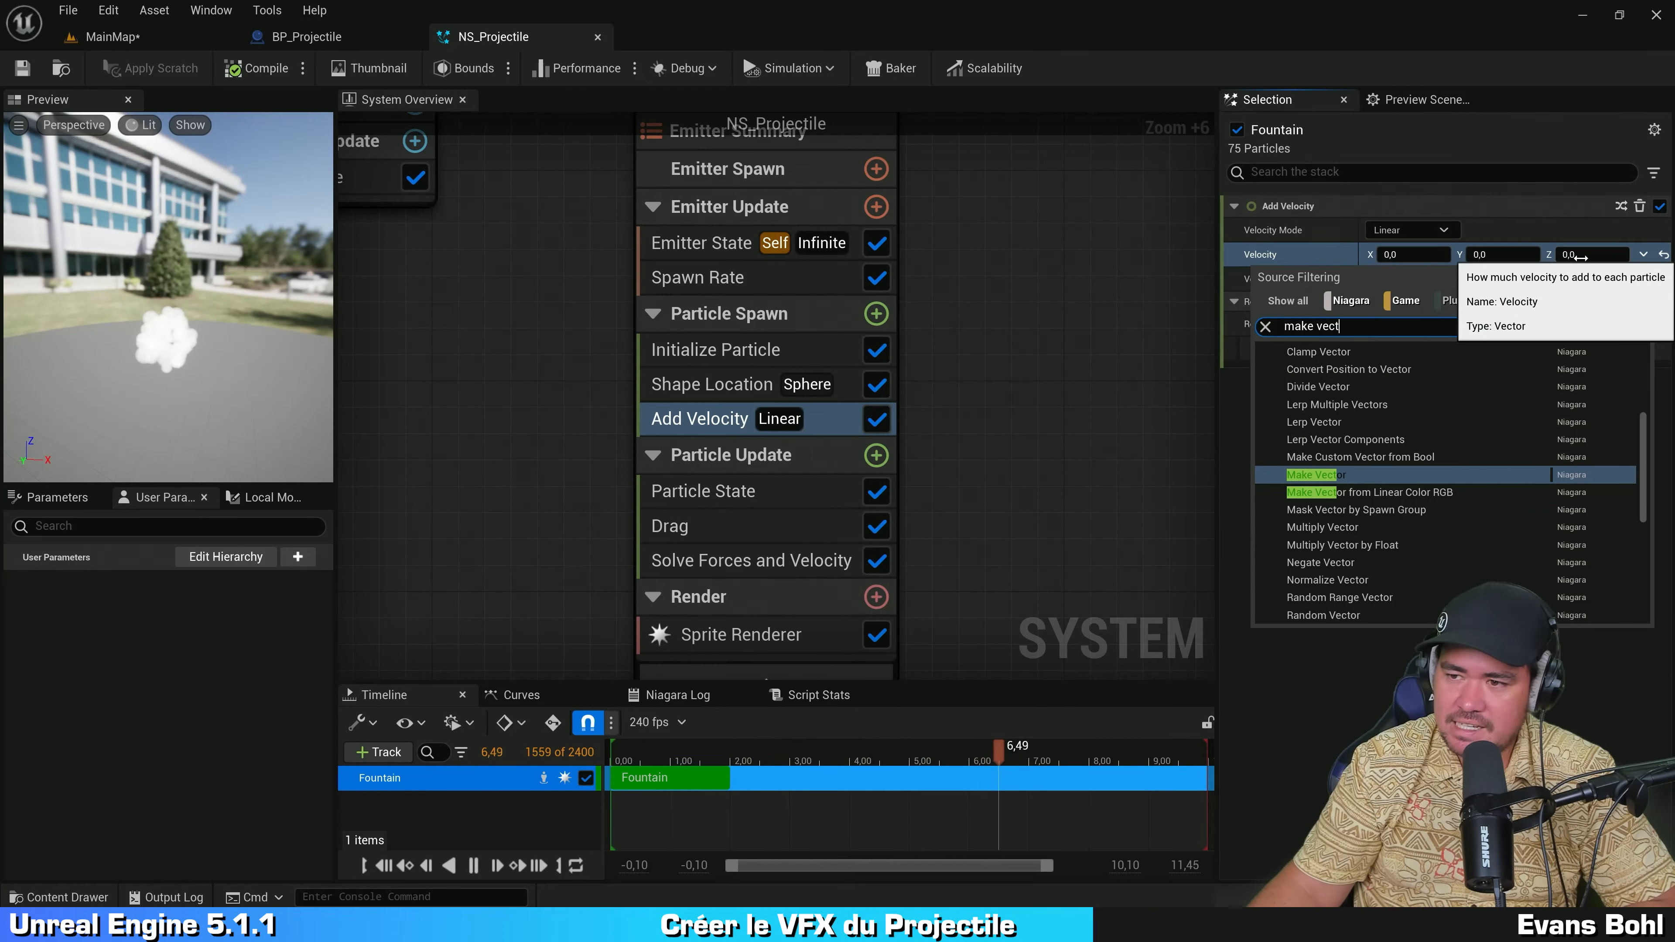
{"action": "left_click", "coordinate": [1531, 475]}
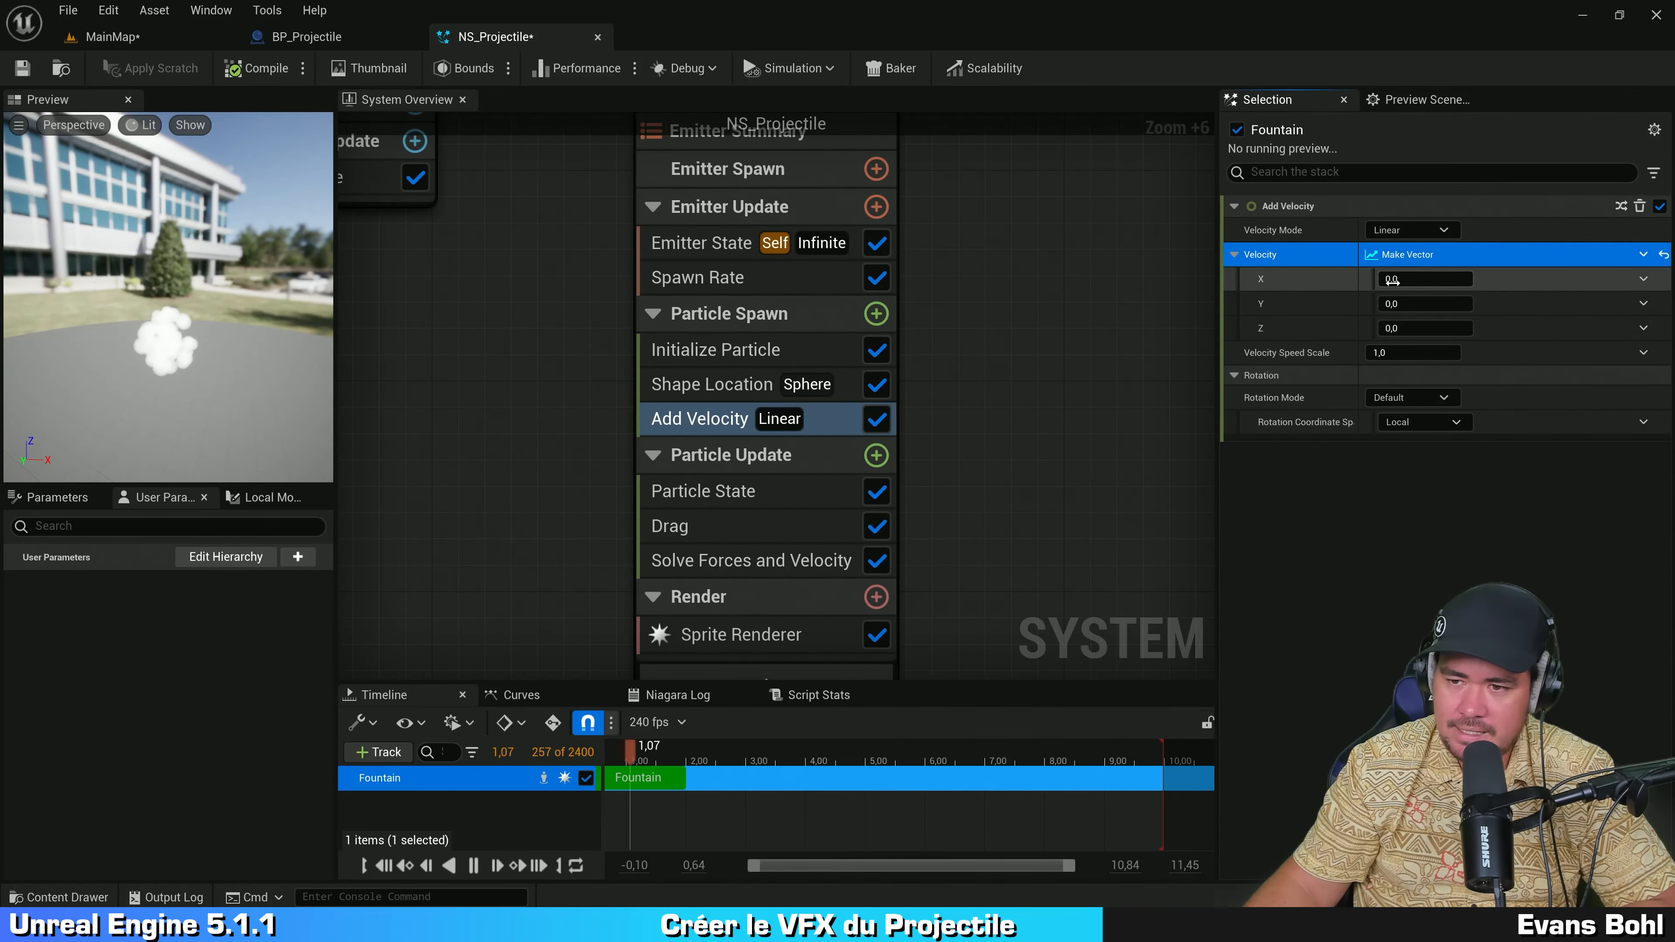
Step: Assign a Random Range Float to the Z component of the velocity's Make Vector input
{"action": "left_click", "coordinate": [1304, 327]}
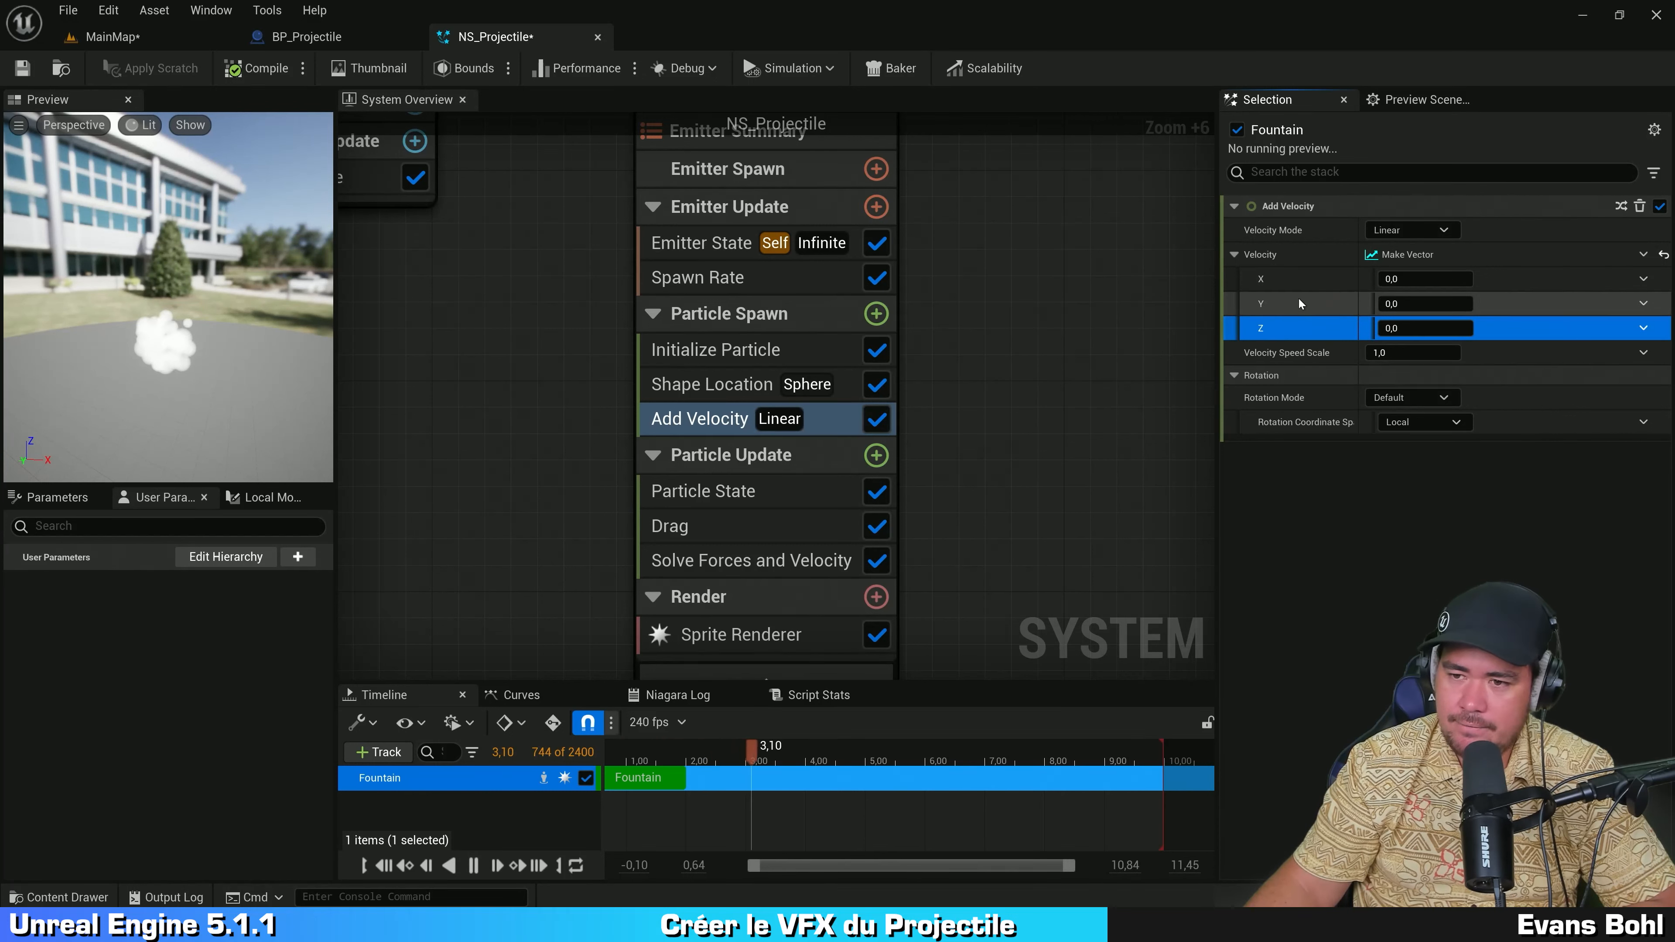
{"action": "left_click", "coordinate": [1284, 278]}
{"action": "left_click", "coordinate": [1292, 307]}
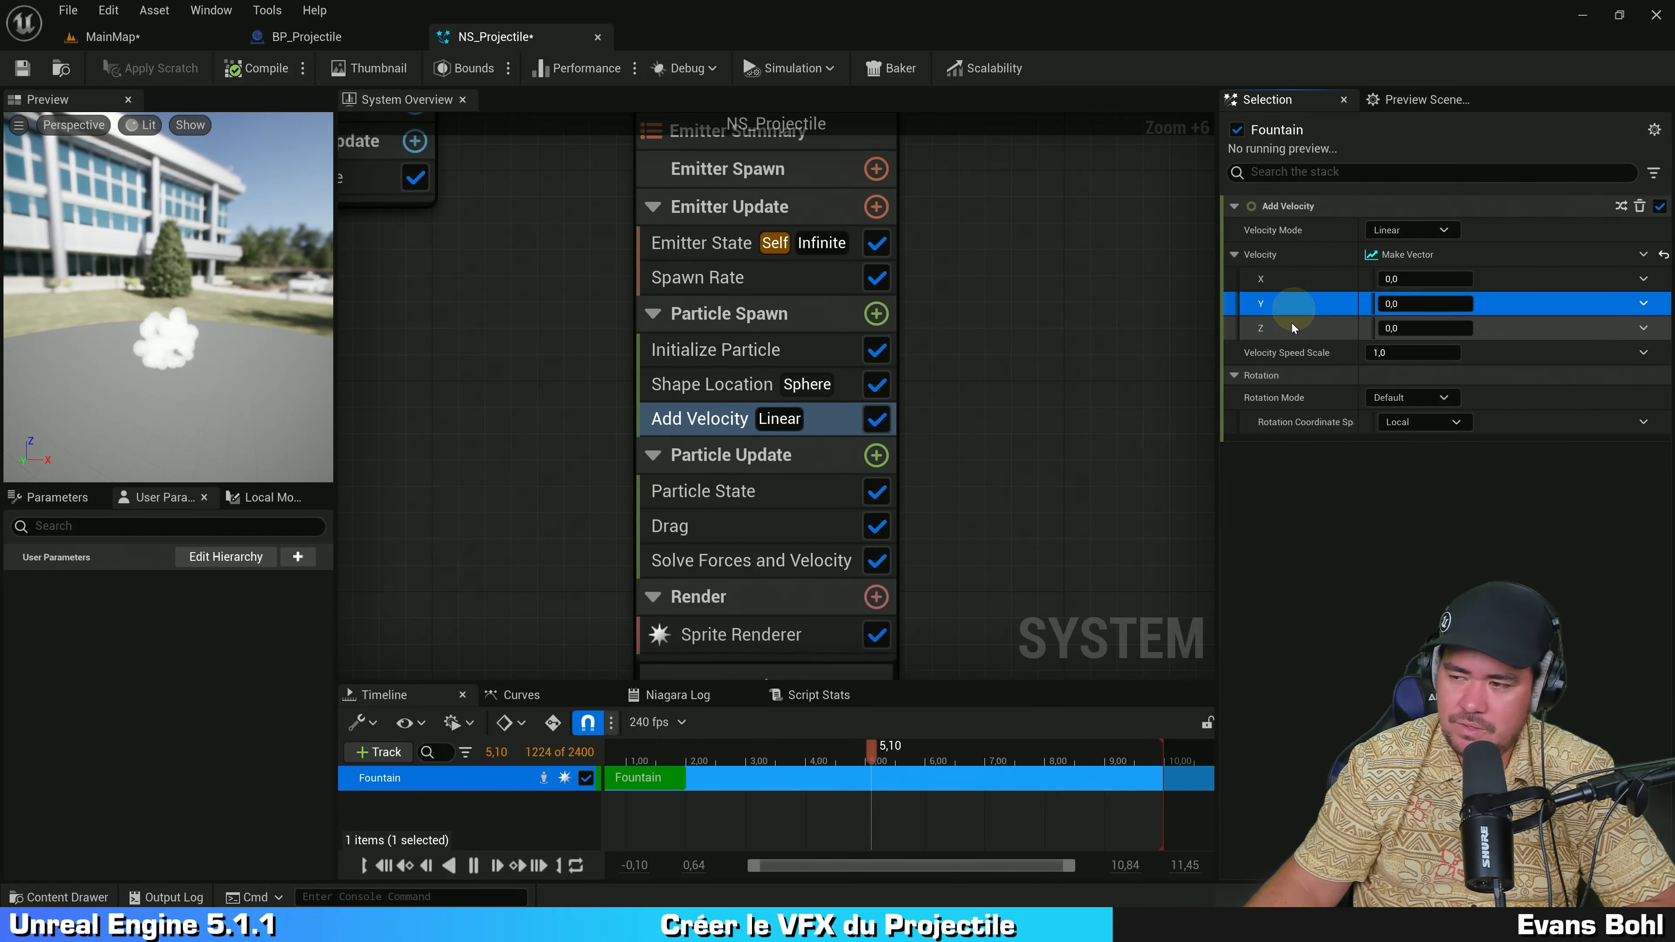
{"action": "left_click", "coordinate": [1292, 328]}
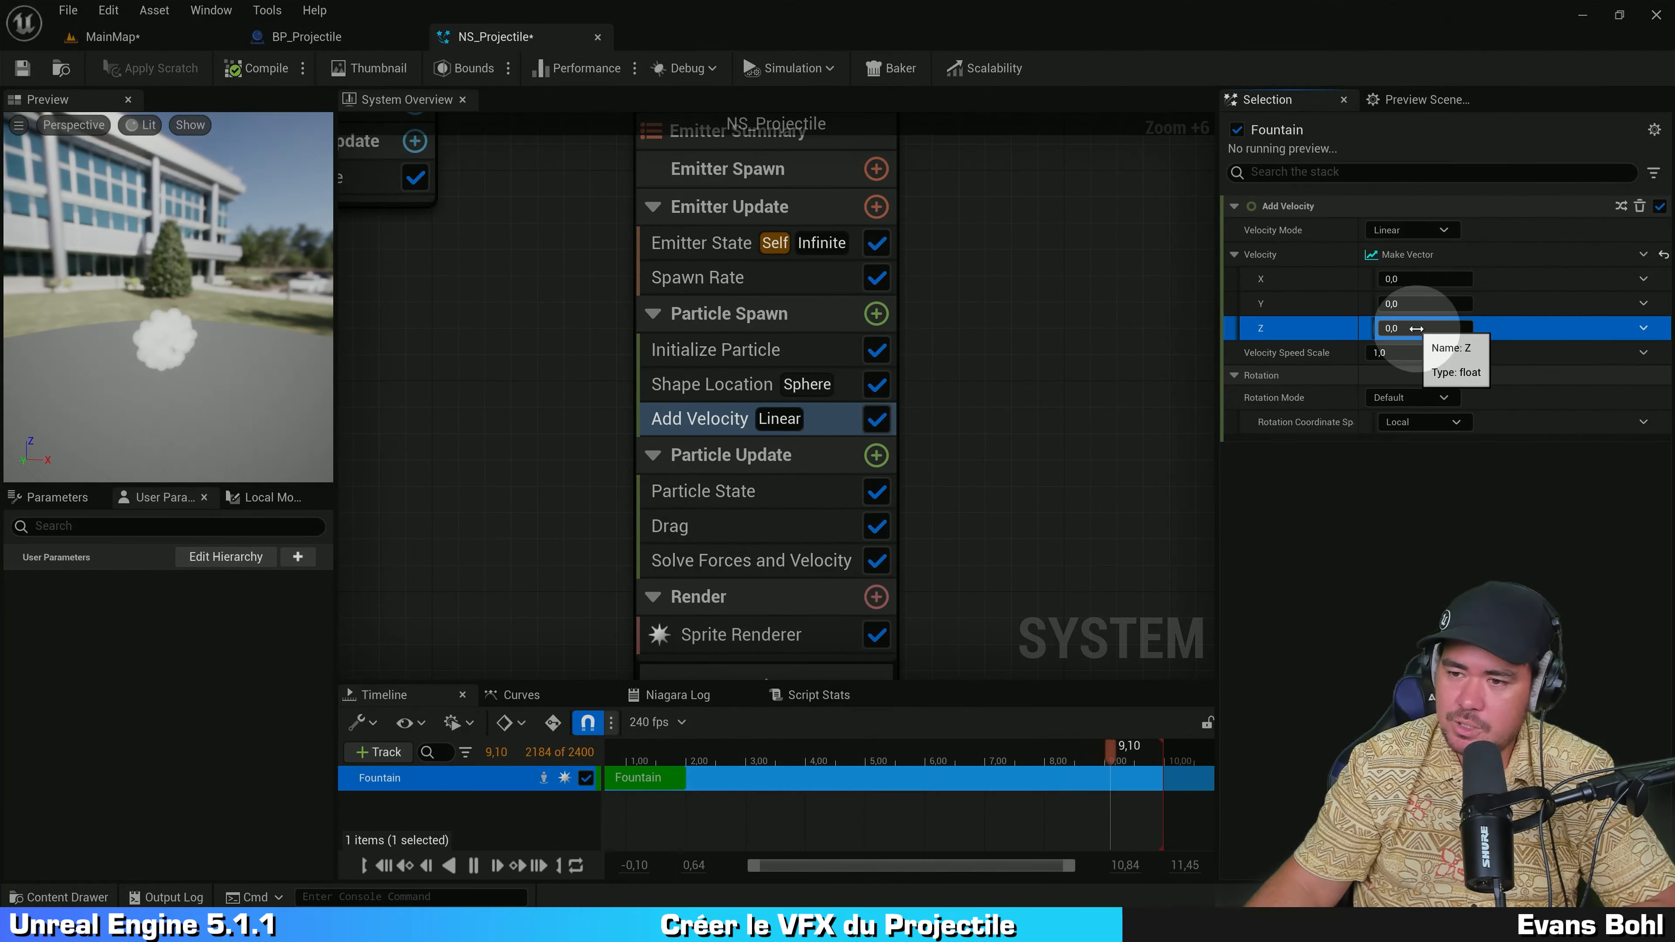
{"action": "left_click", "coordinate": [1642, 328]}
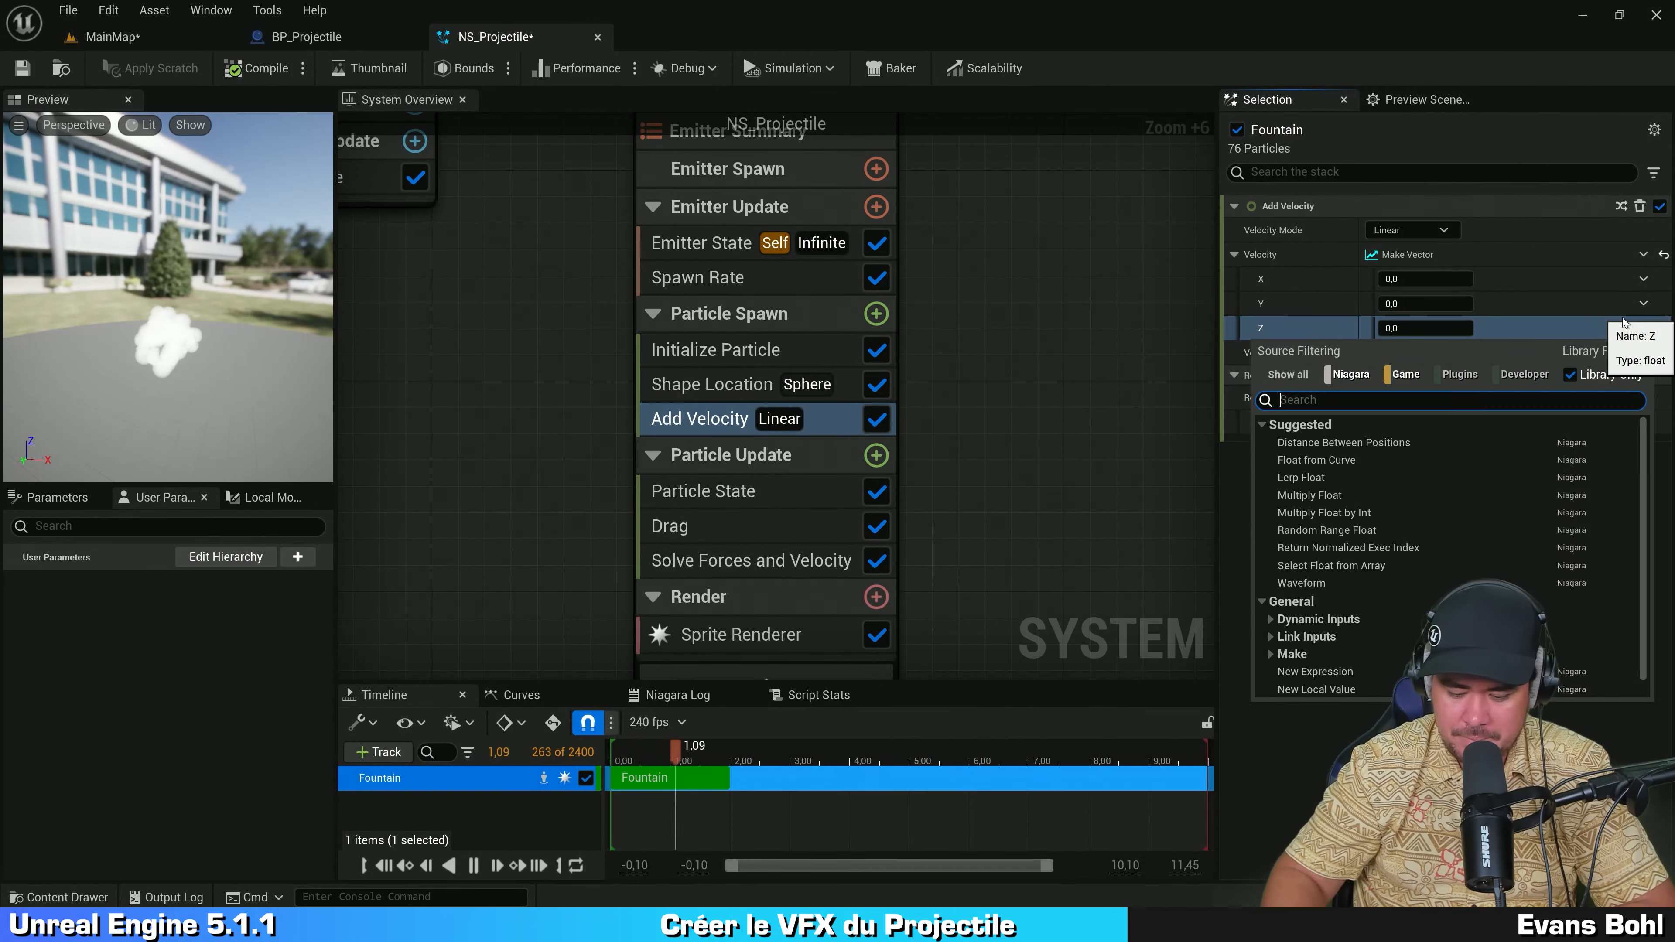
{"action": "type", "text": "random"}
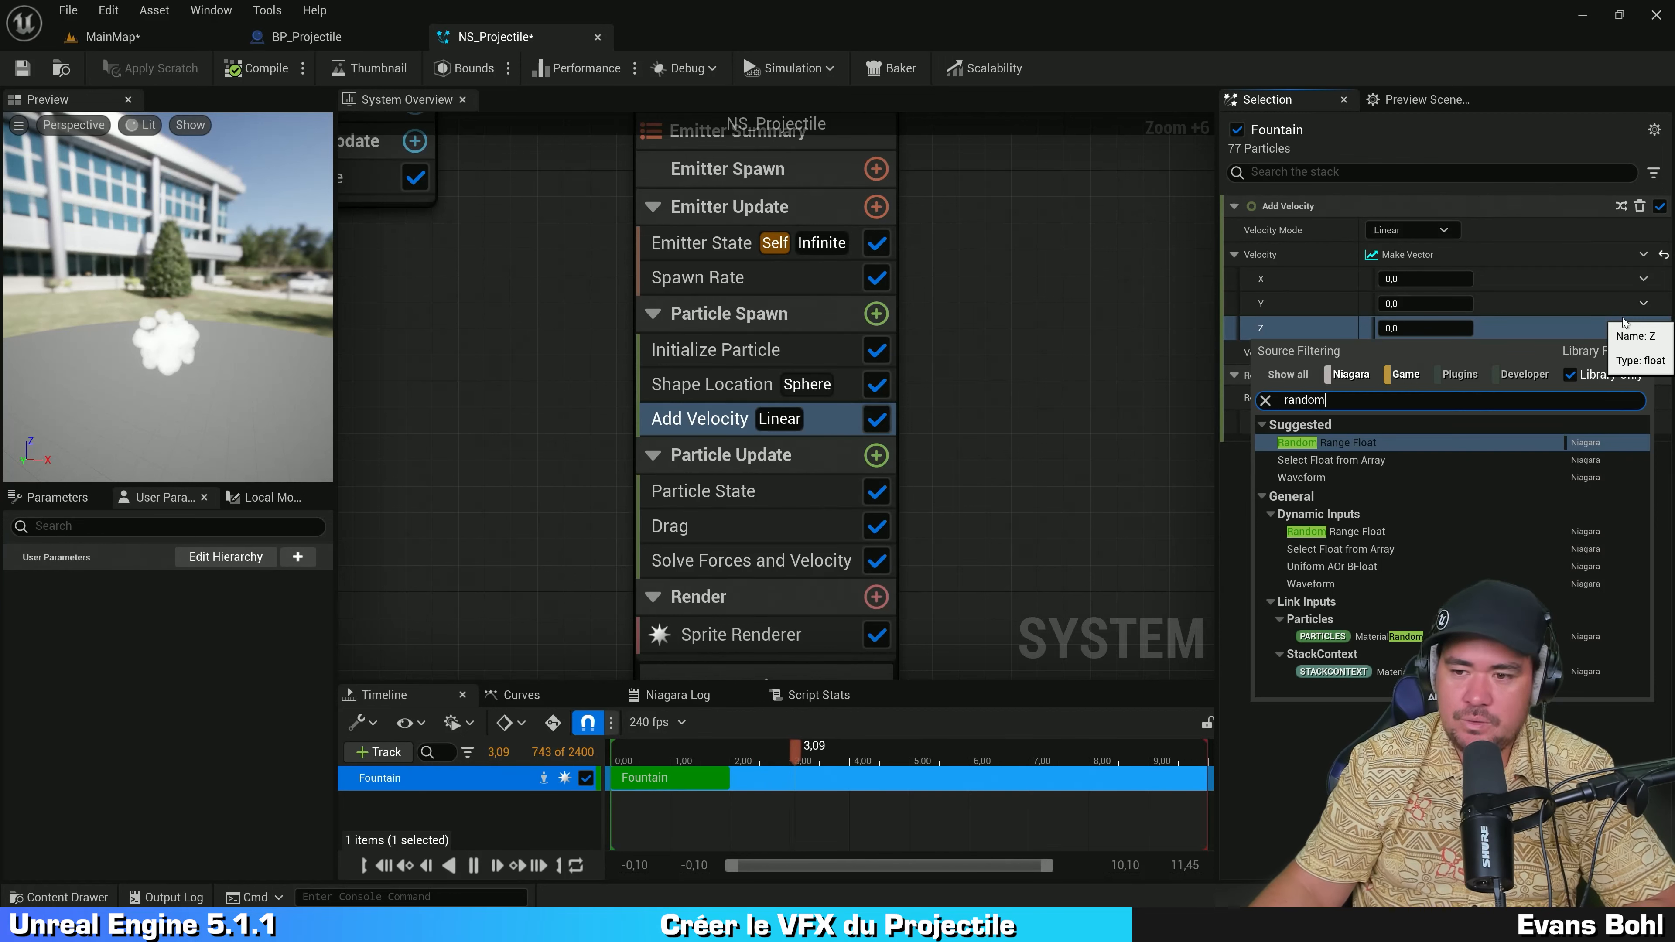
{"action": "left_click", "coordinate": [1377, 450]}
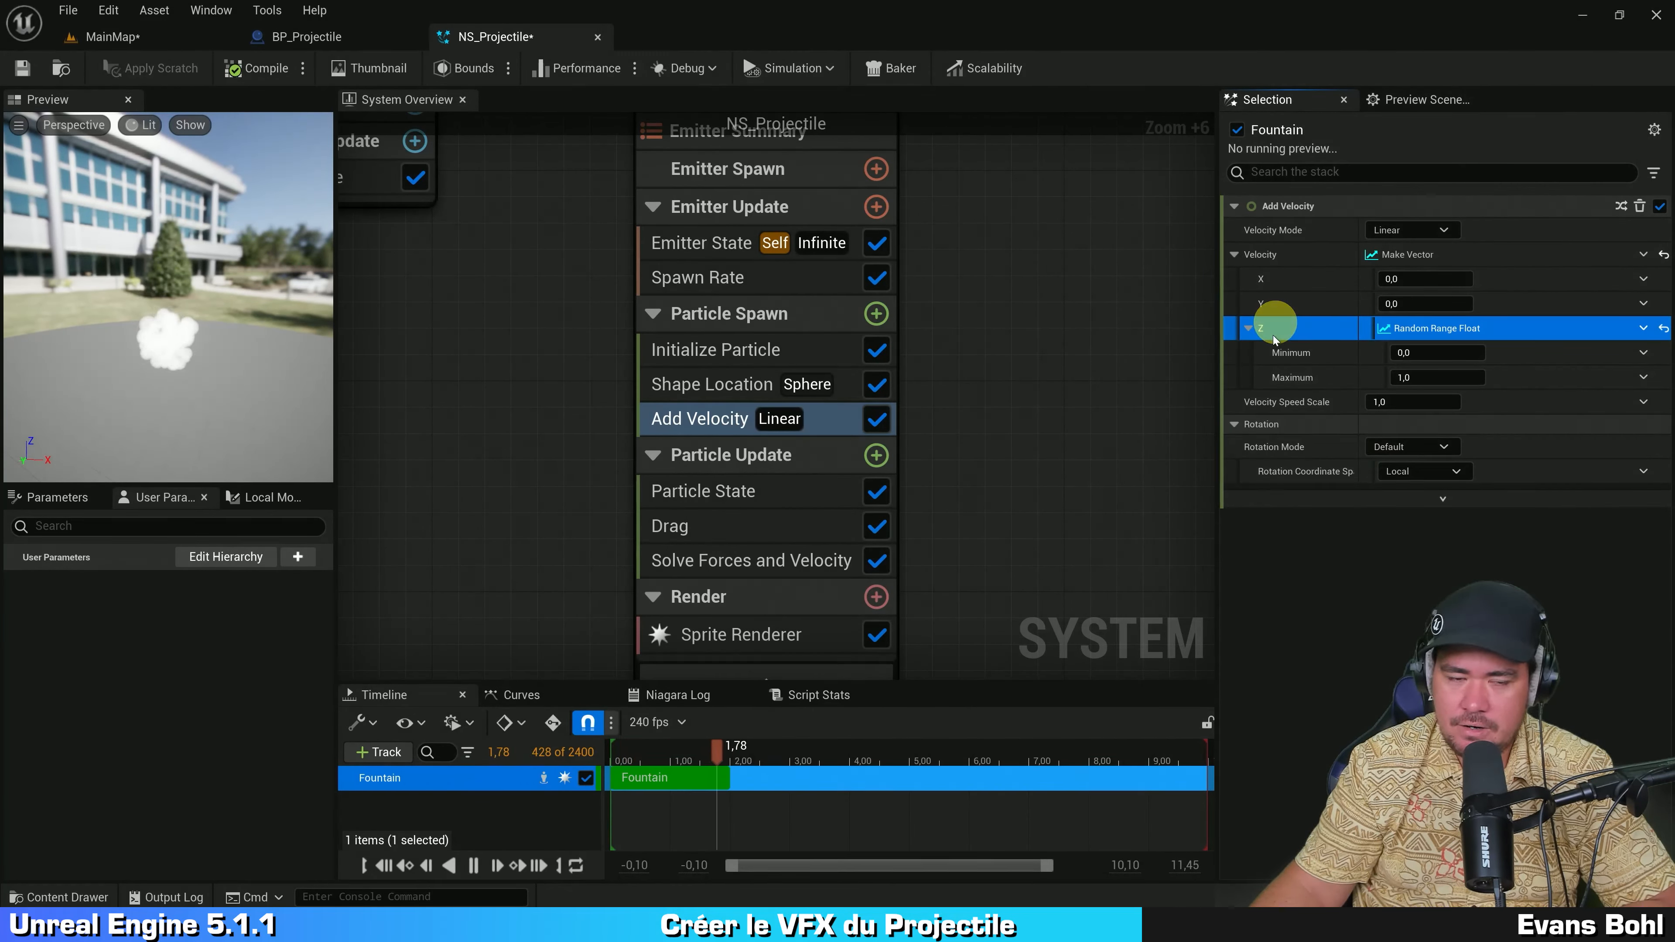
Step: Set the Z velocity's random range to a minimum of 20 and a maximum of 100
{"action": "left_click", "coordinate": [1453, 350]}
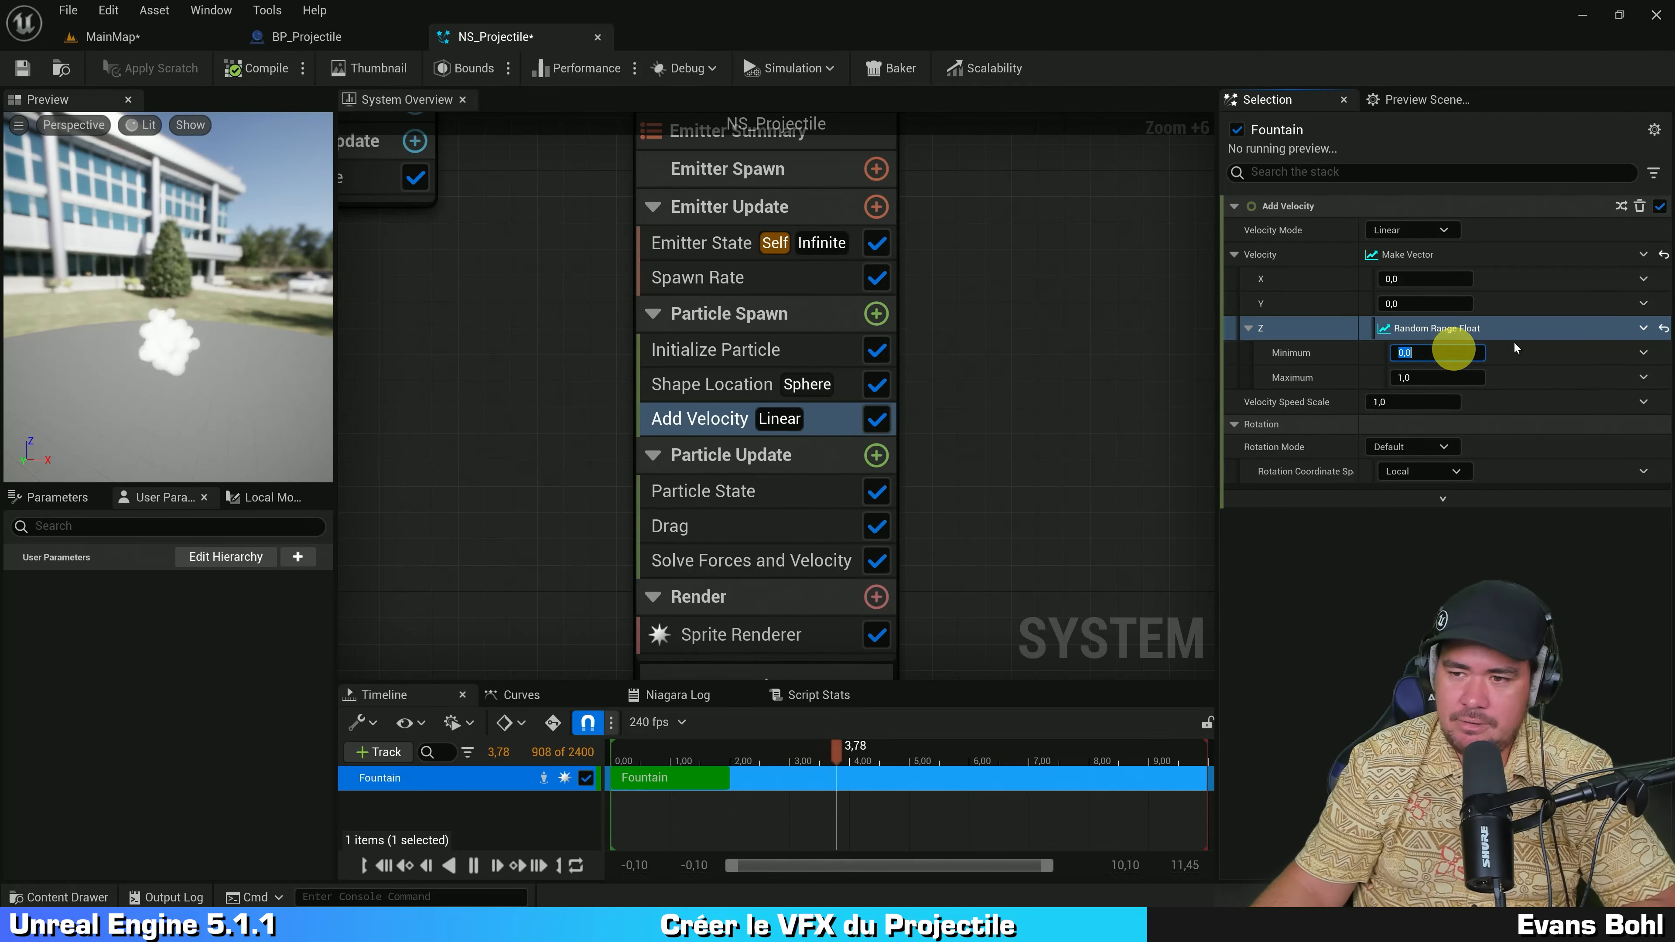
{"action": "type", "text": "20"}
{"action": "key", "text": "Tab"}
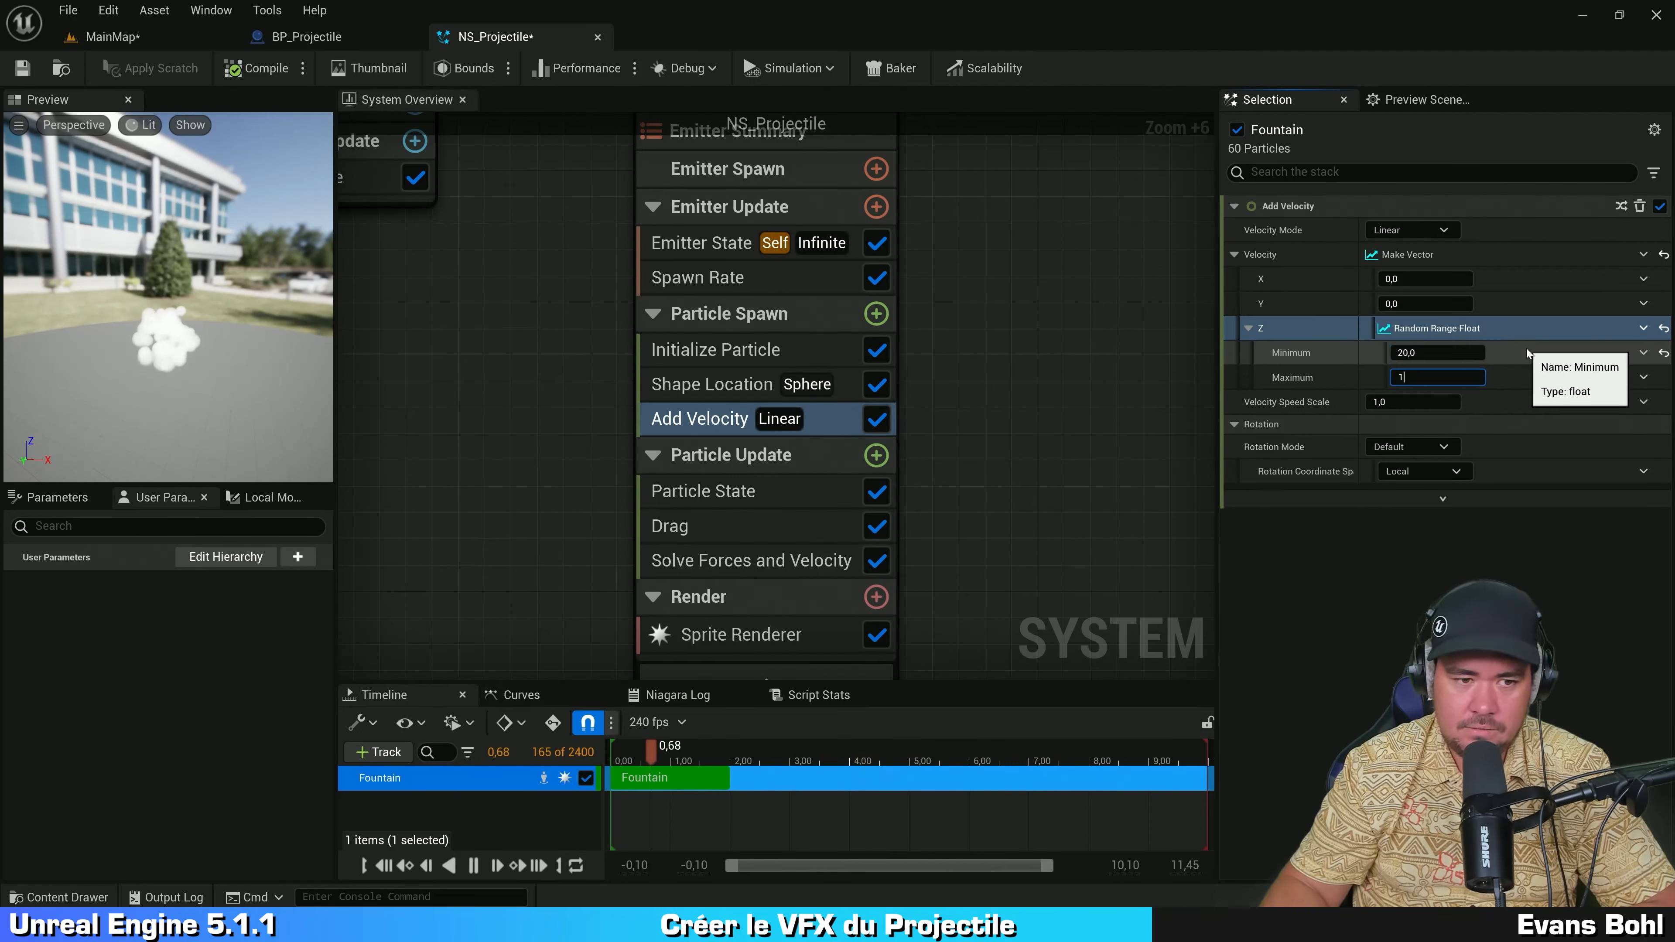
{"action": "type", "text": "100"}
{"action": "key", "text": "Return"}
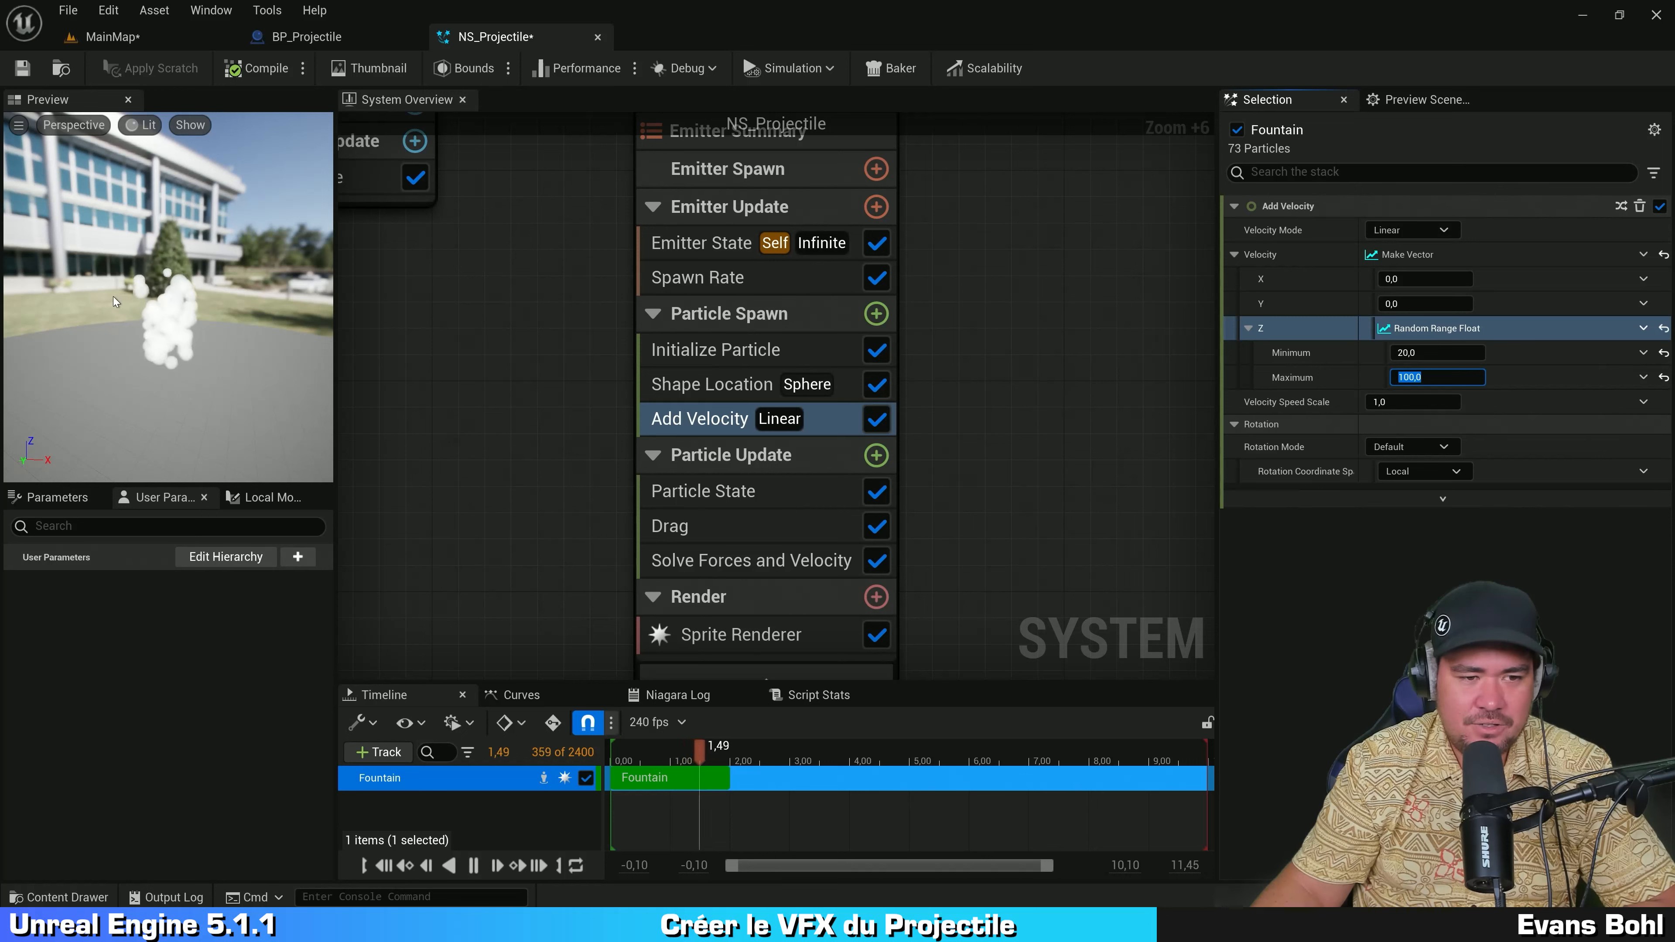
Step: Check the particle preview from different angles and save the Niagara system with the randomized Z velocity
{"action": "left_click_drag", "start_coordinate": [178, 317], "coordinate": [428, 290]}
{"action": "left_click_drag", "start_coordinate": [164, 329], "coordinate": [93, 326]}
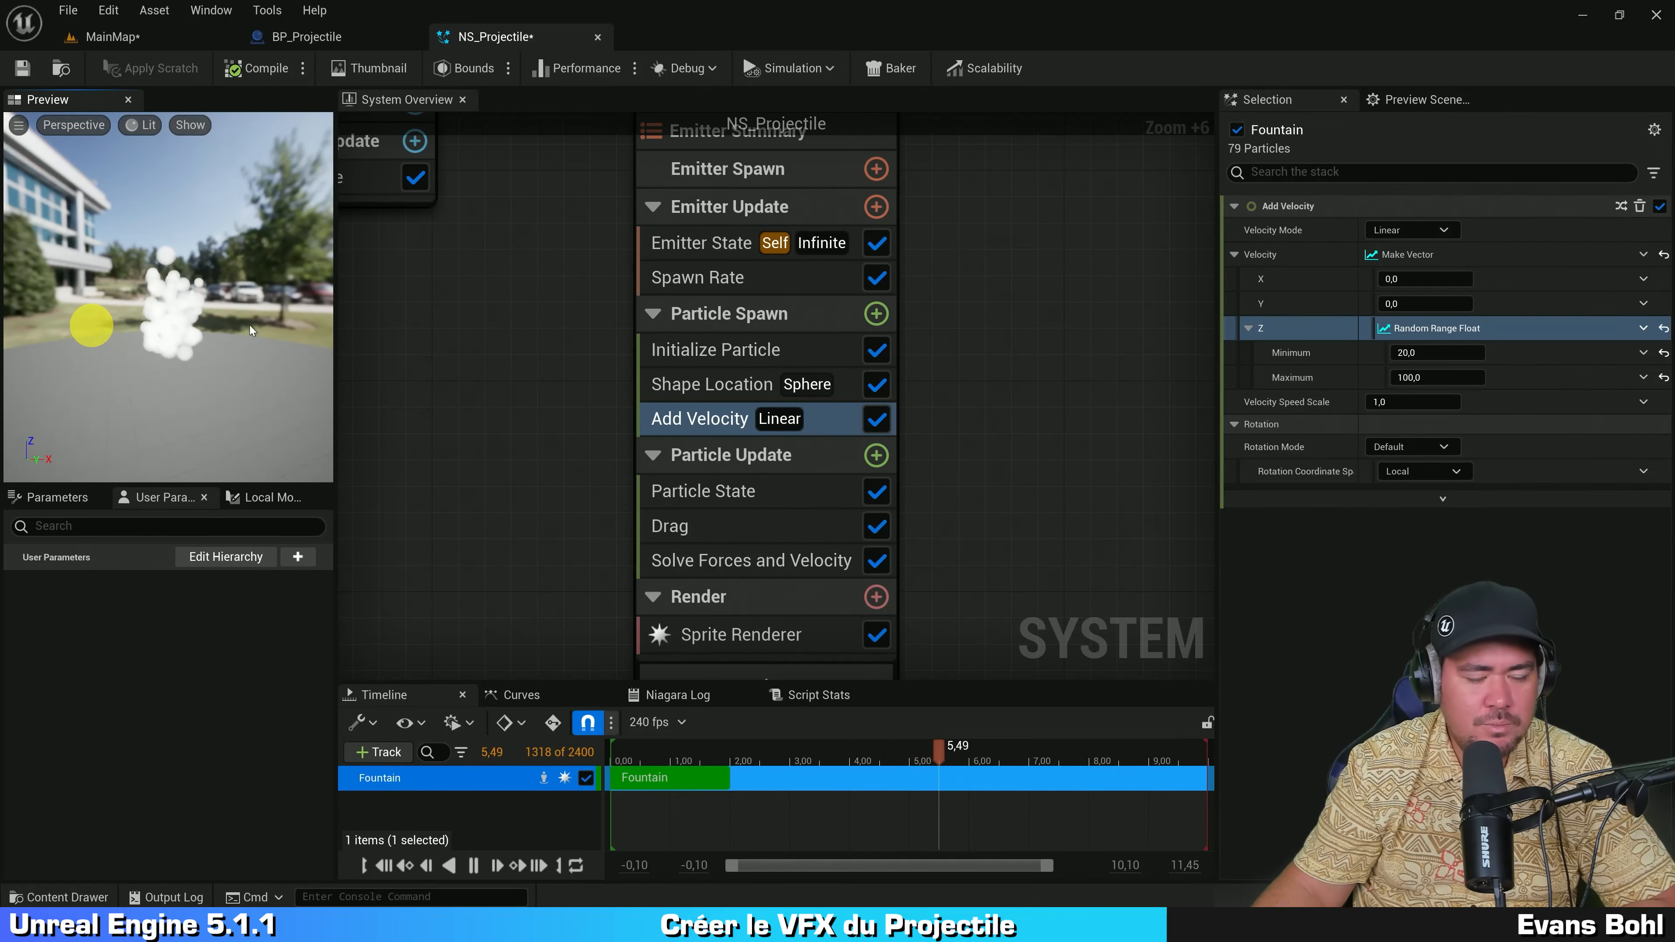
{"action": "left_click_drag", "start_coordinate": [240, 319], "coordinate": [181, 322]}
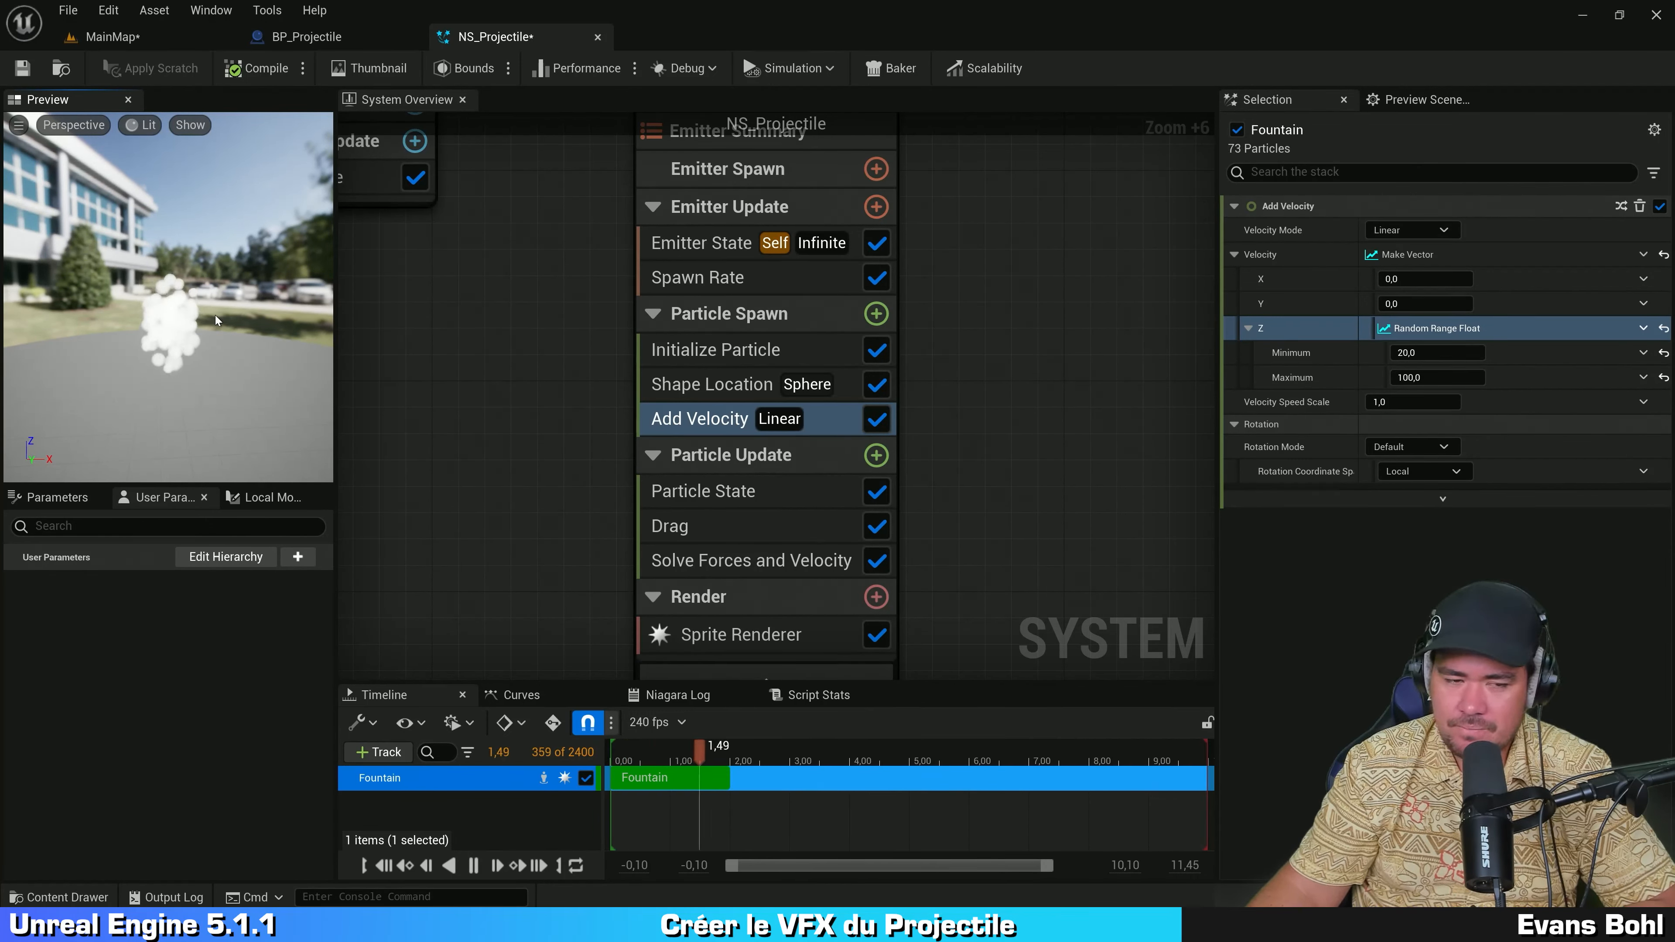
{"action": "key", "text": "ctrl+s"}
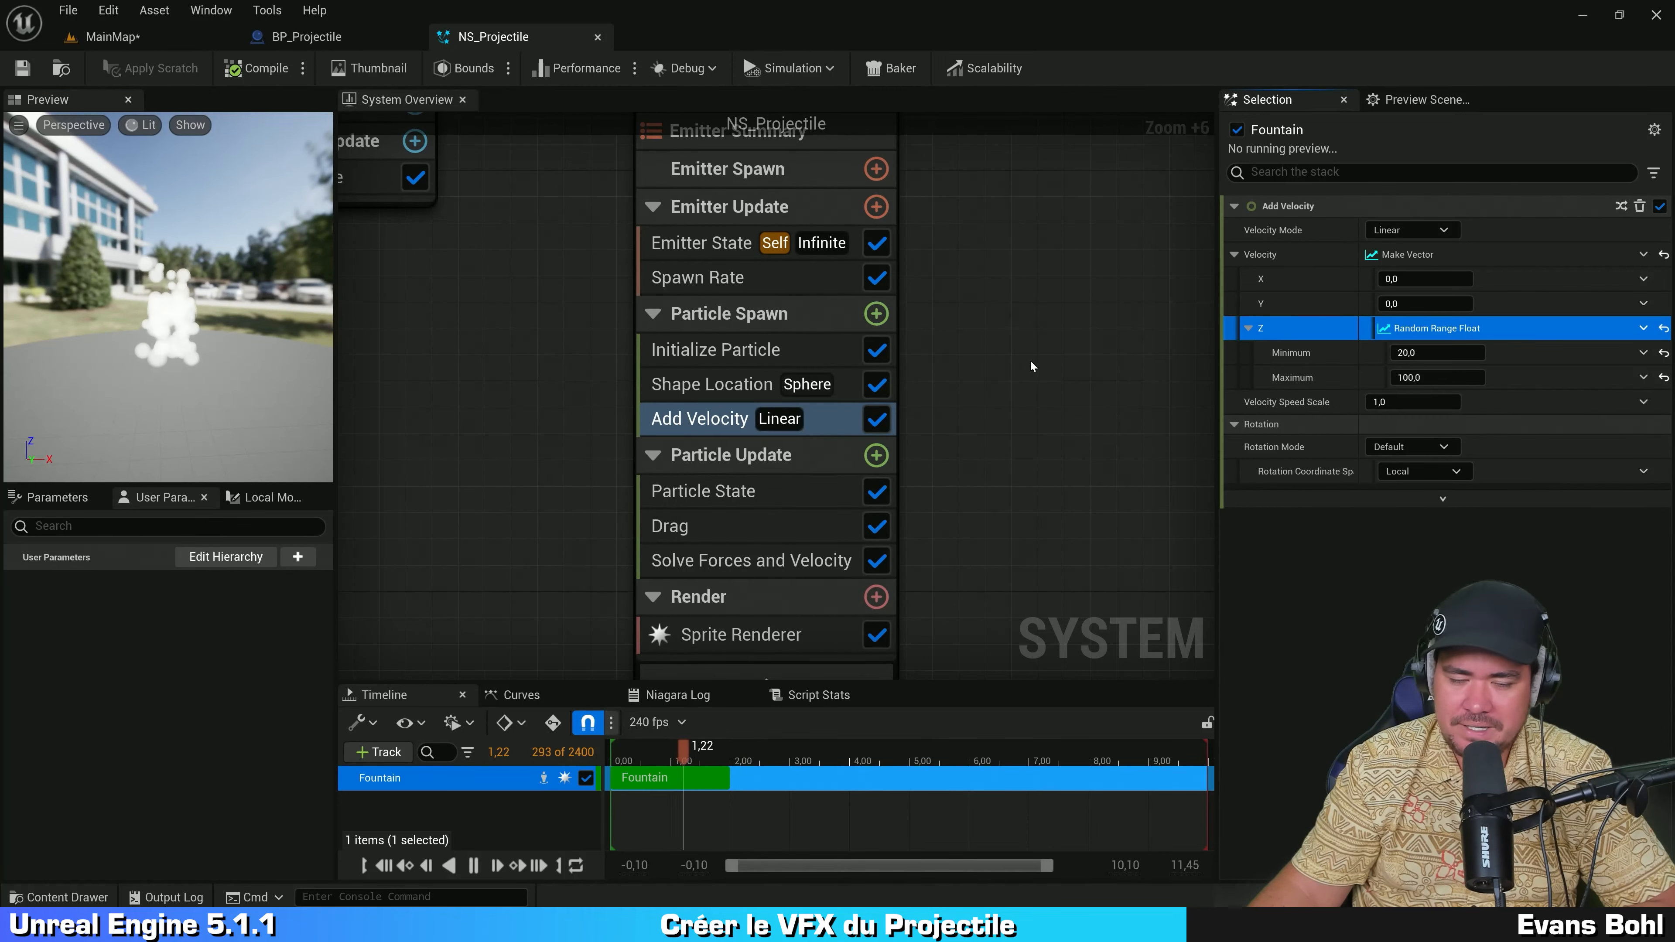
{"action": "left_click", "coordinate": [1028, 367]}
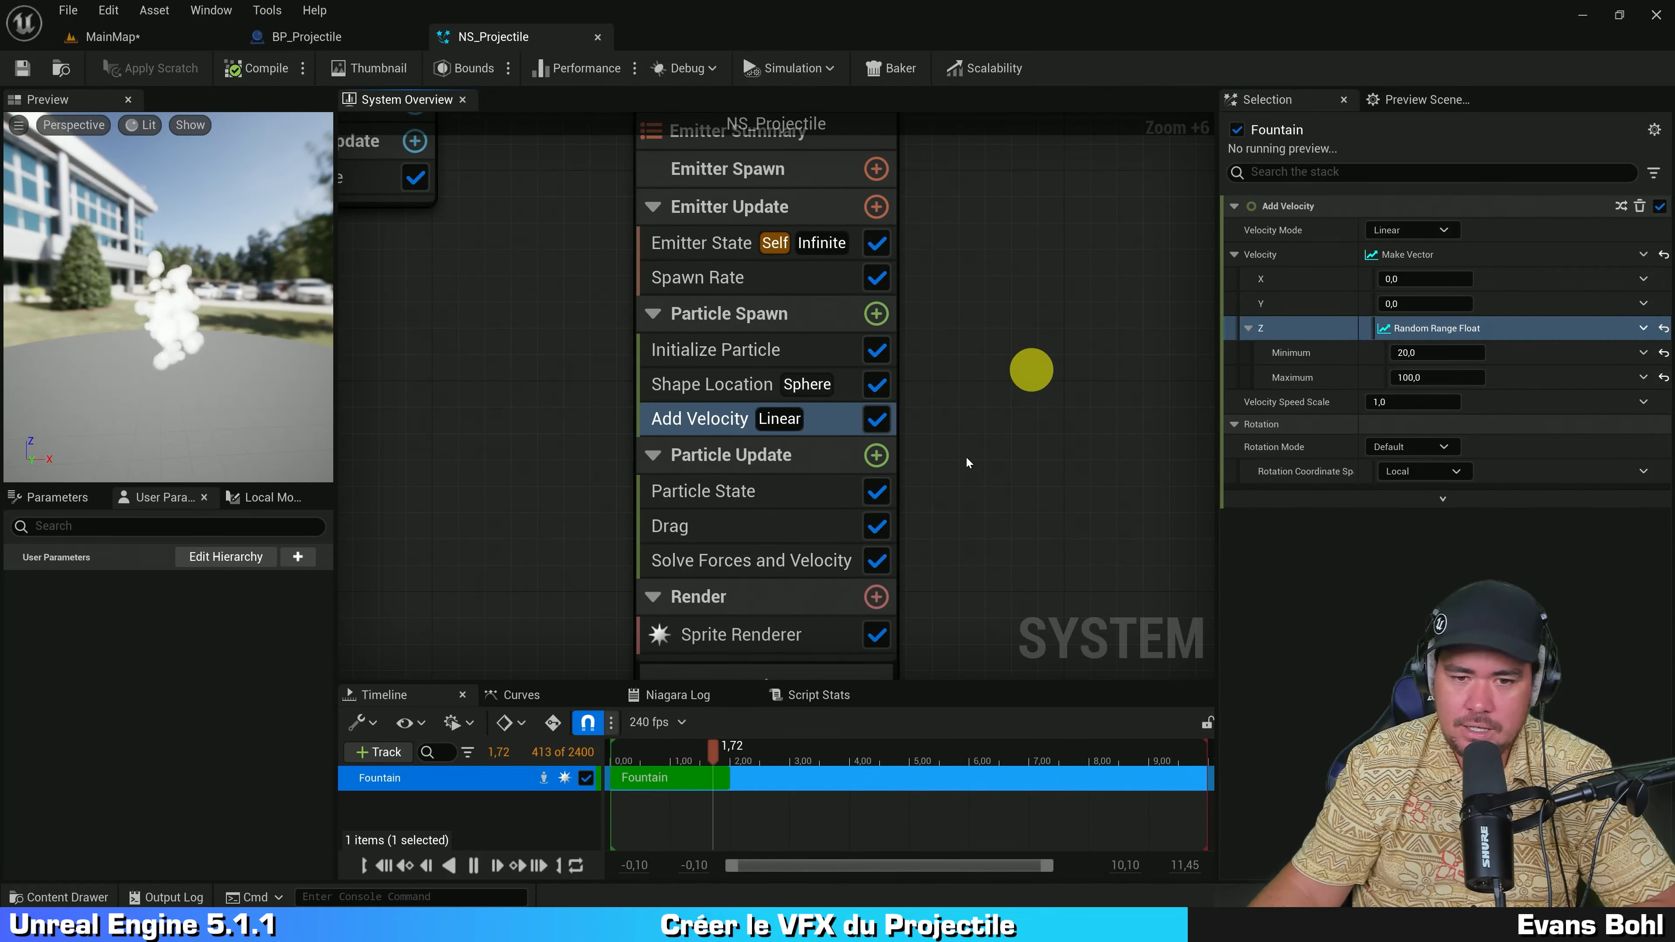
Step: Set the Drag value of the Particle Update Drag module to 1.0 and save the Niagara system
{"action": "left_click", "coordinate": [709, 305]}
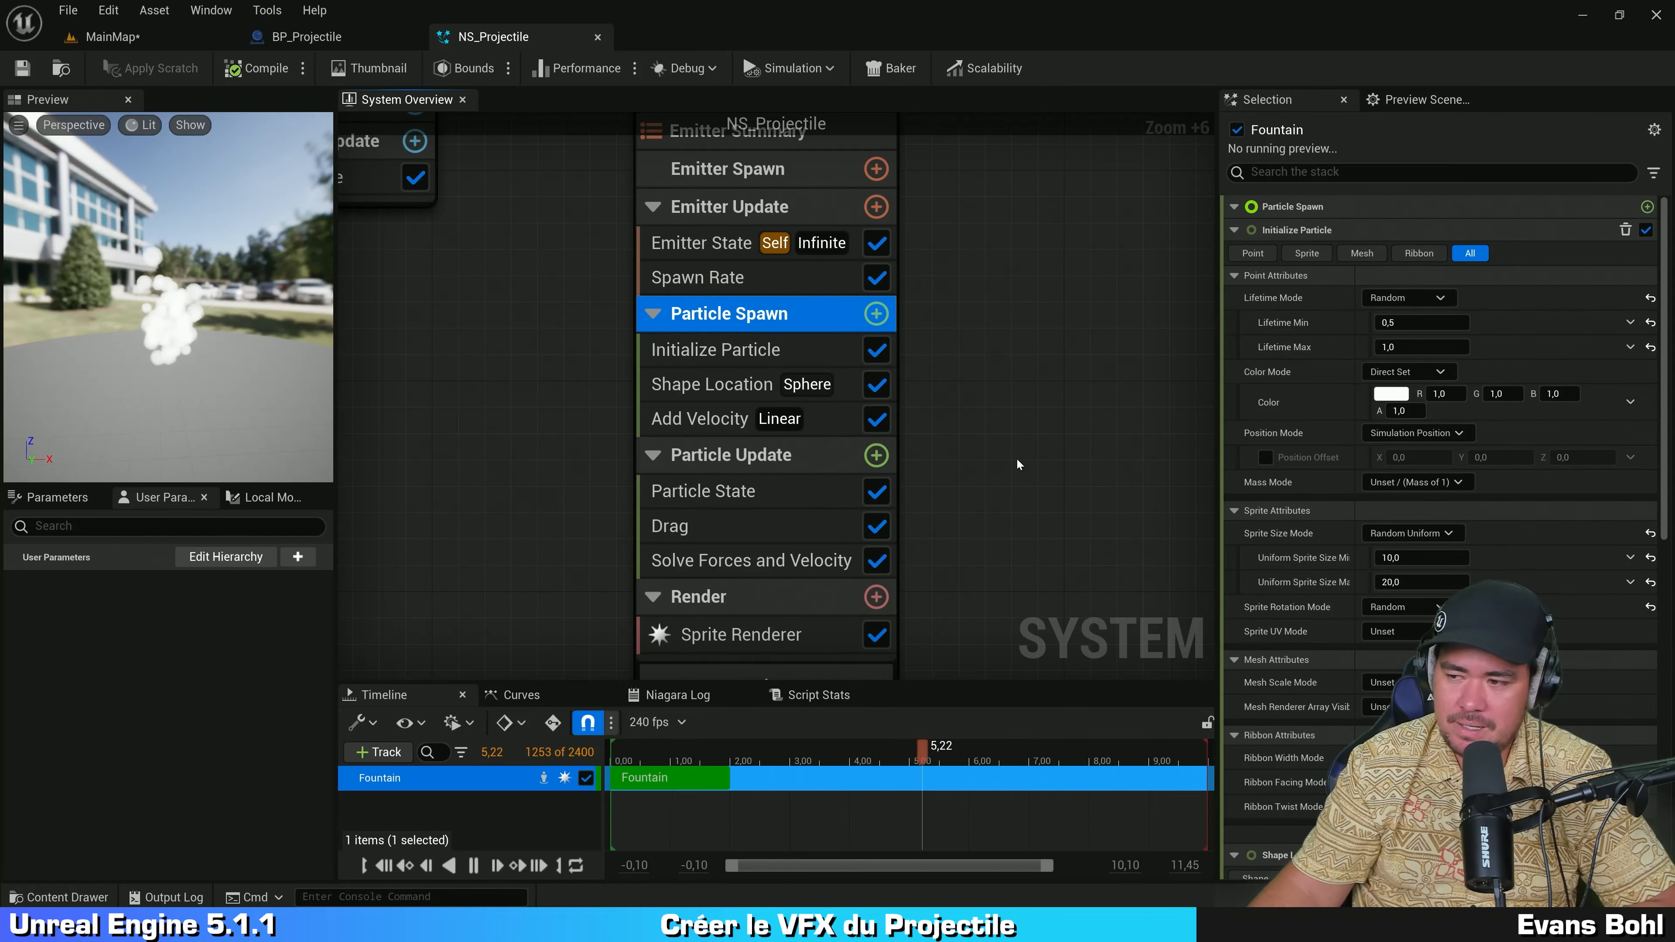
{"action": "mouse_move", "coordinate": [1017, 458]}
{"action": "right_mouse_down"}
{"action": "mouse_move", "coordinate": [1050, 254]}
{"action": "mouse_move", "coordinate": [1042, 277]}
{"action": "right_mouse_up"}
{"action": "left_click", "coordinate": [838, 267]}
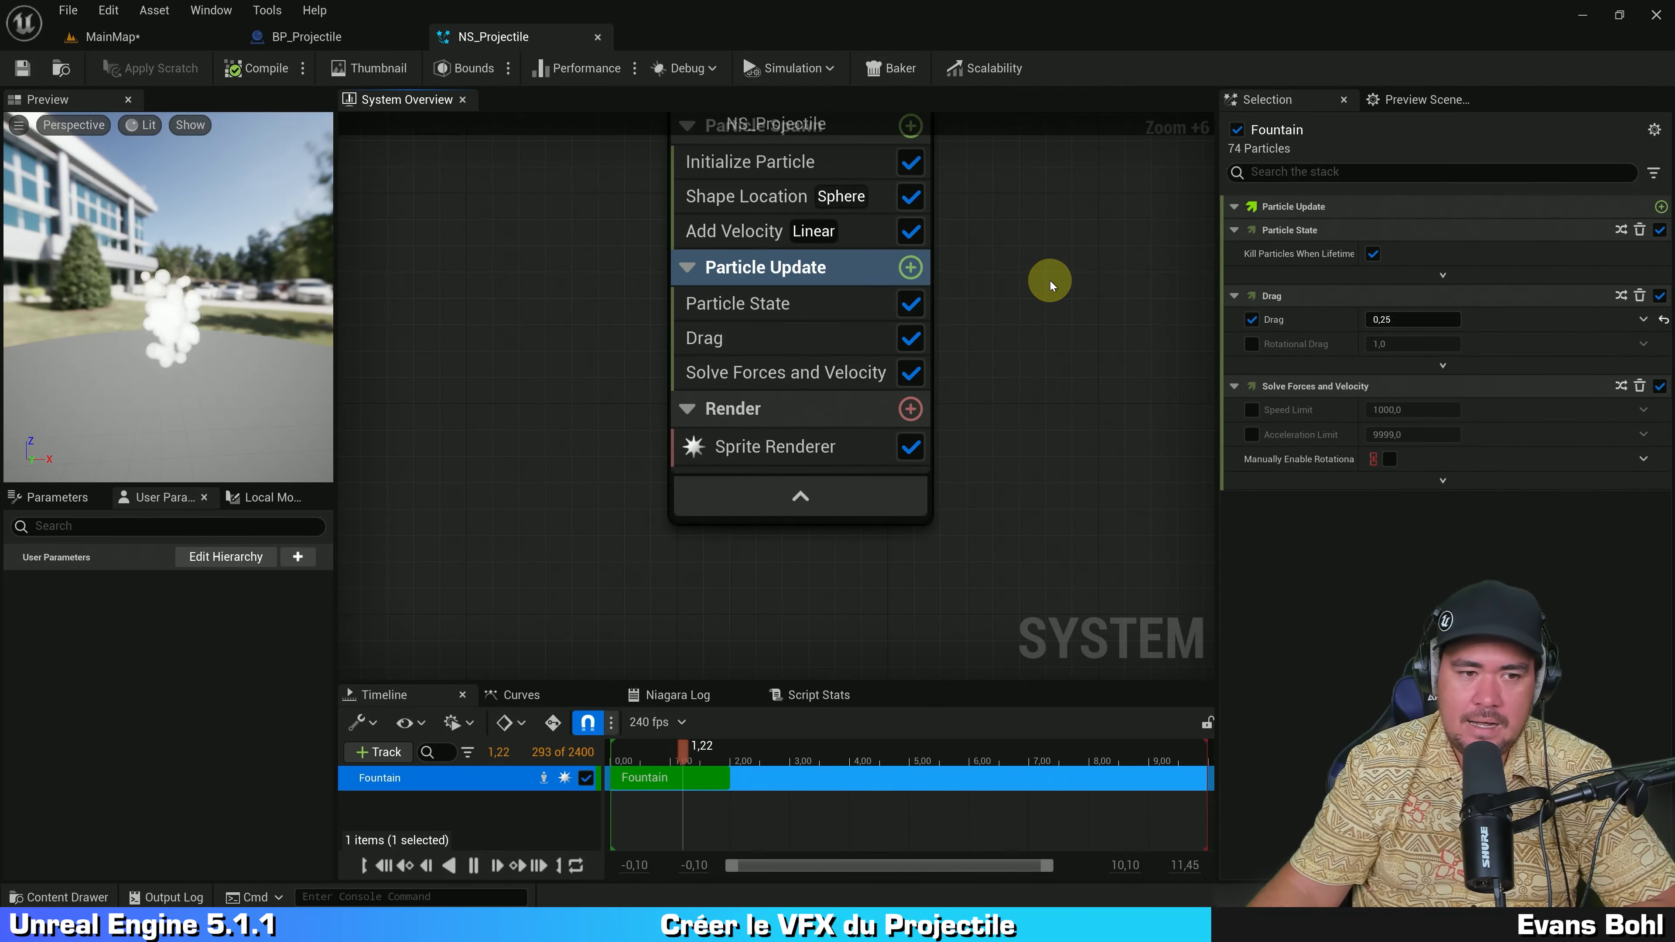
{"action": "left_click", "coordinate": [801, 339]}
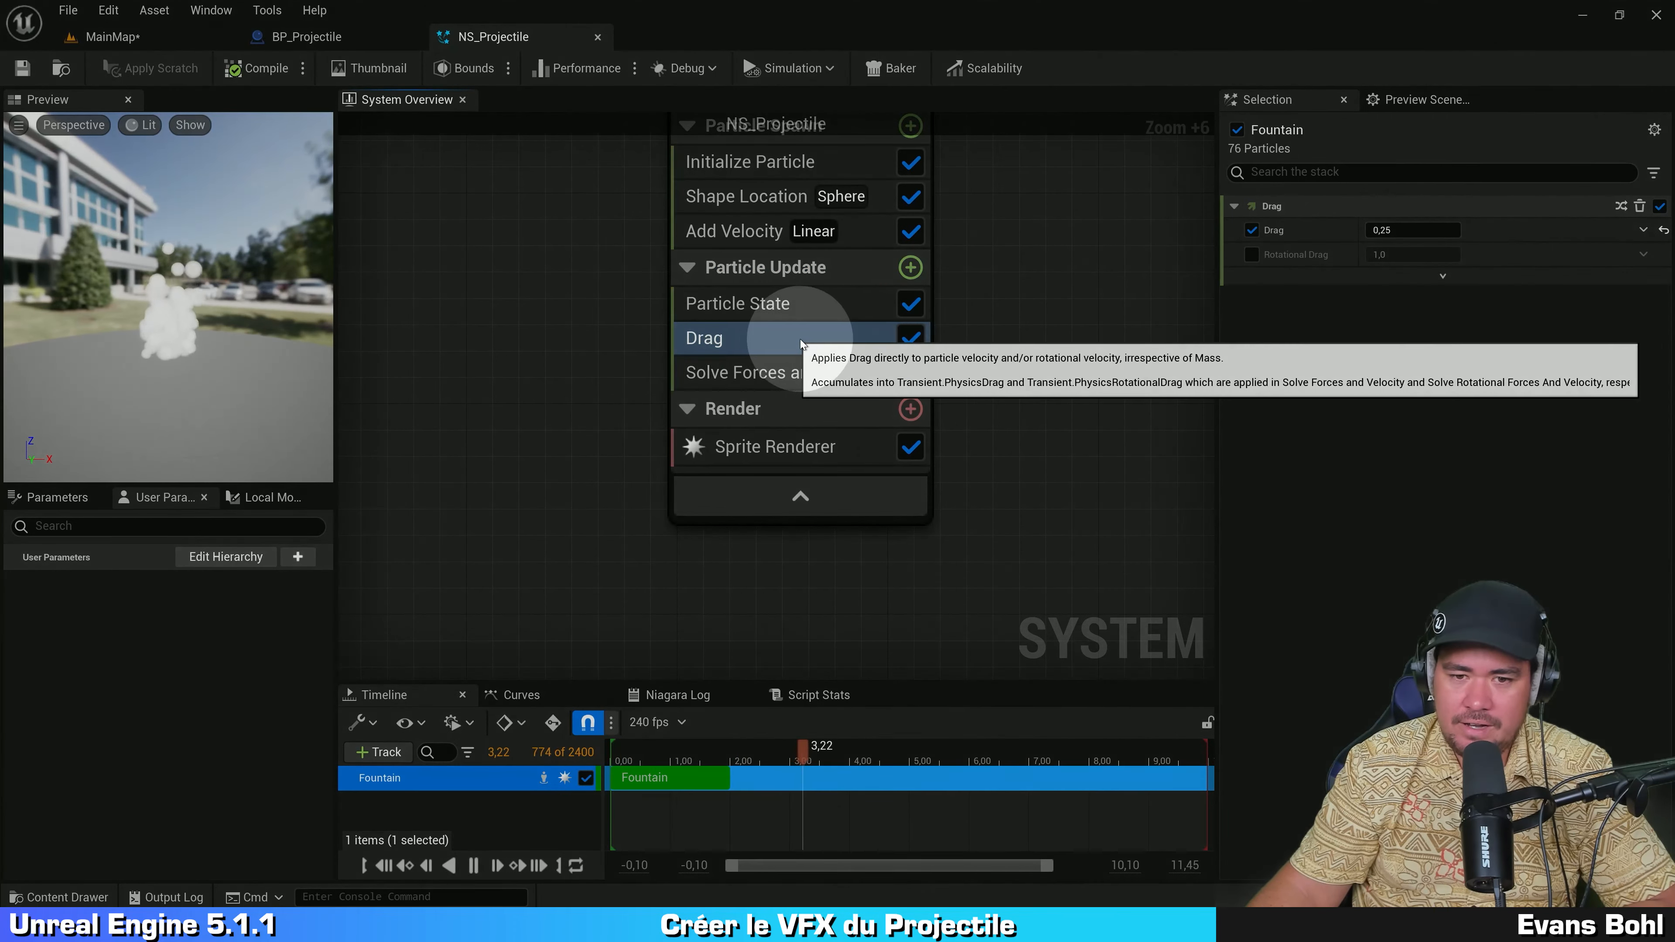
{"action": "left_click", "coordinate": [1434, 231]}
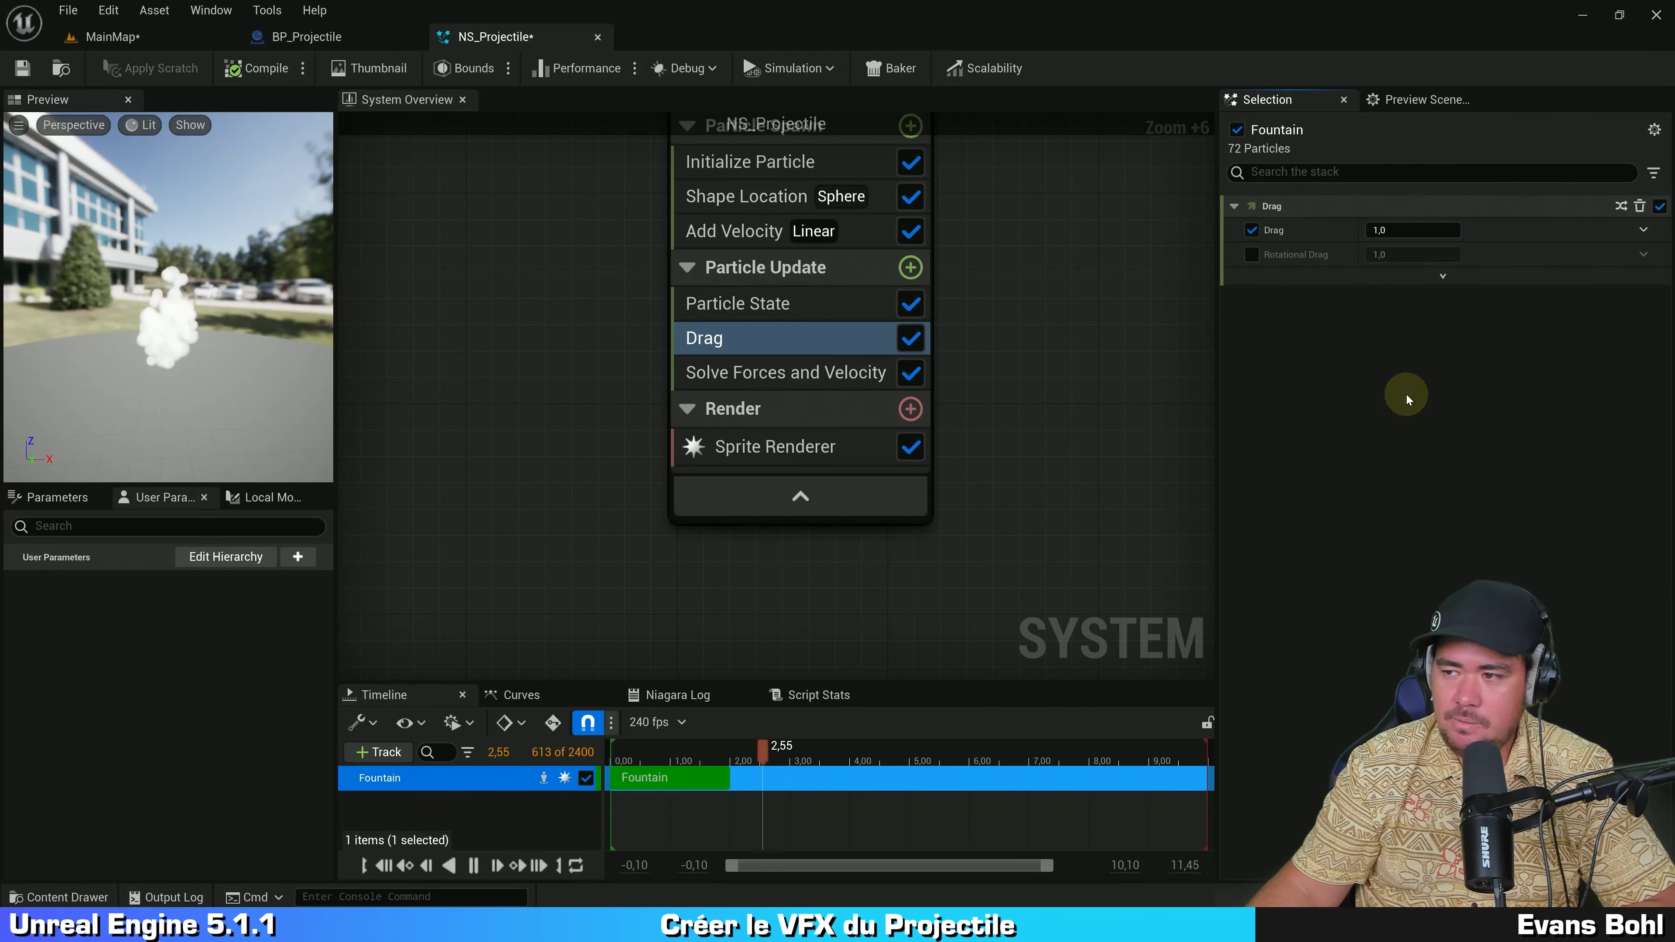
{"action": "key", "text": "ctrl+s"}
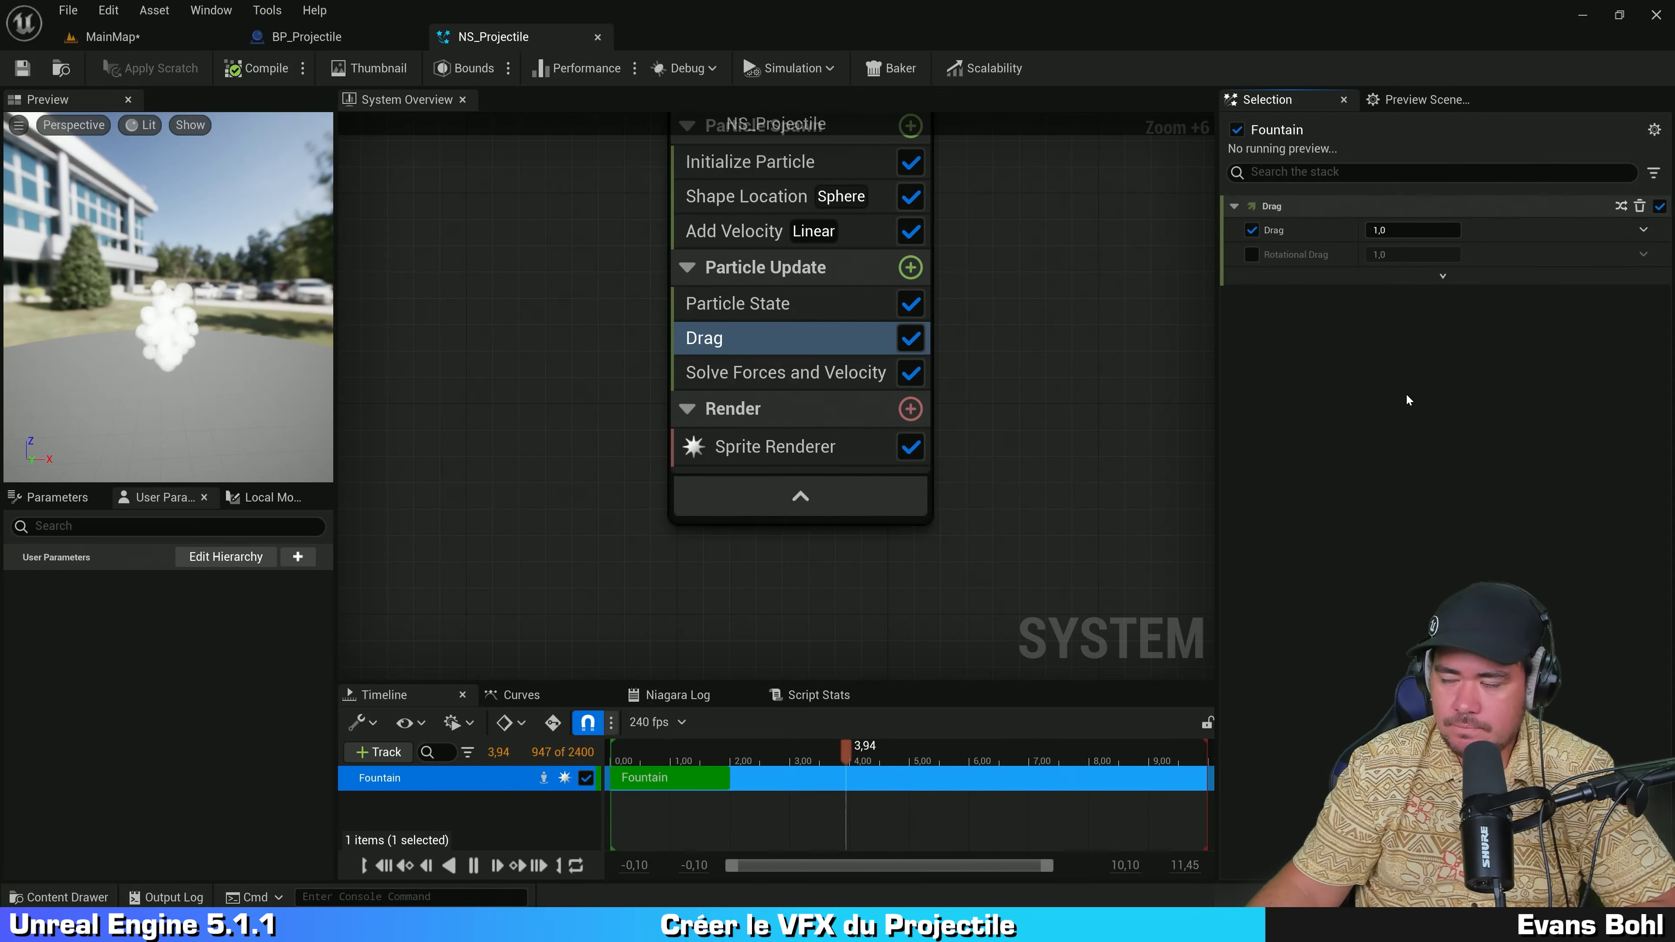
{"action": "left_click", "coordinate": [1398, 373]}
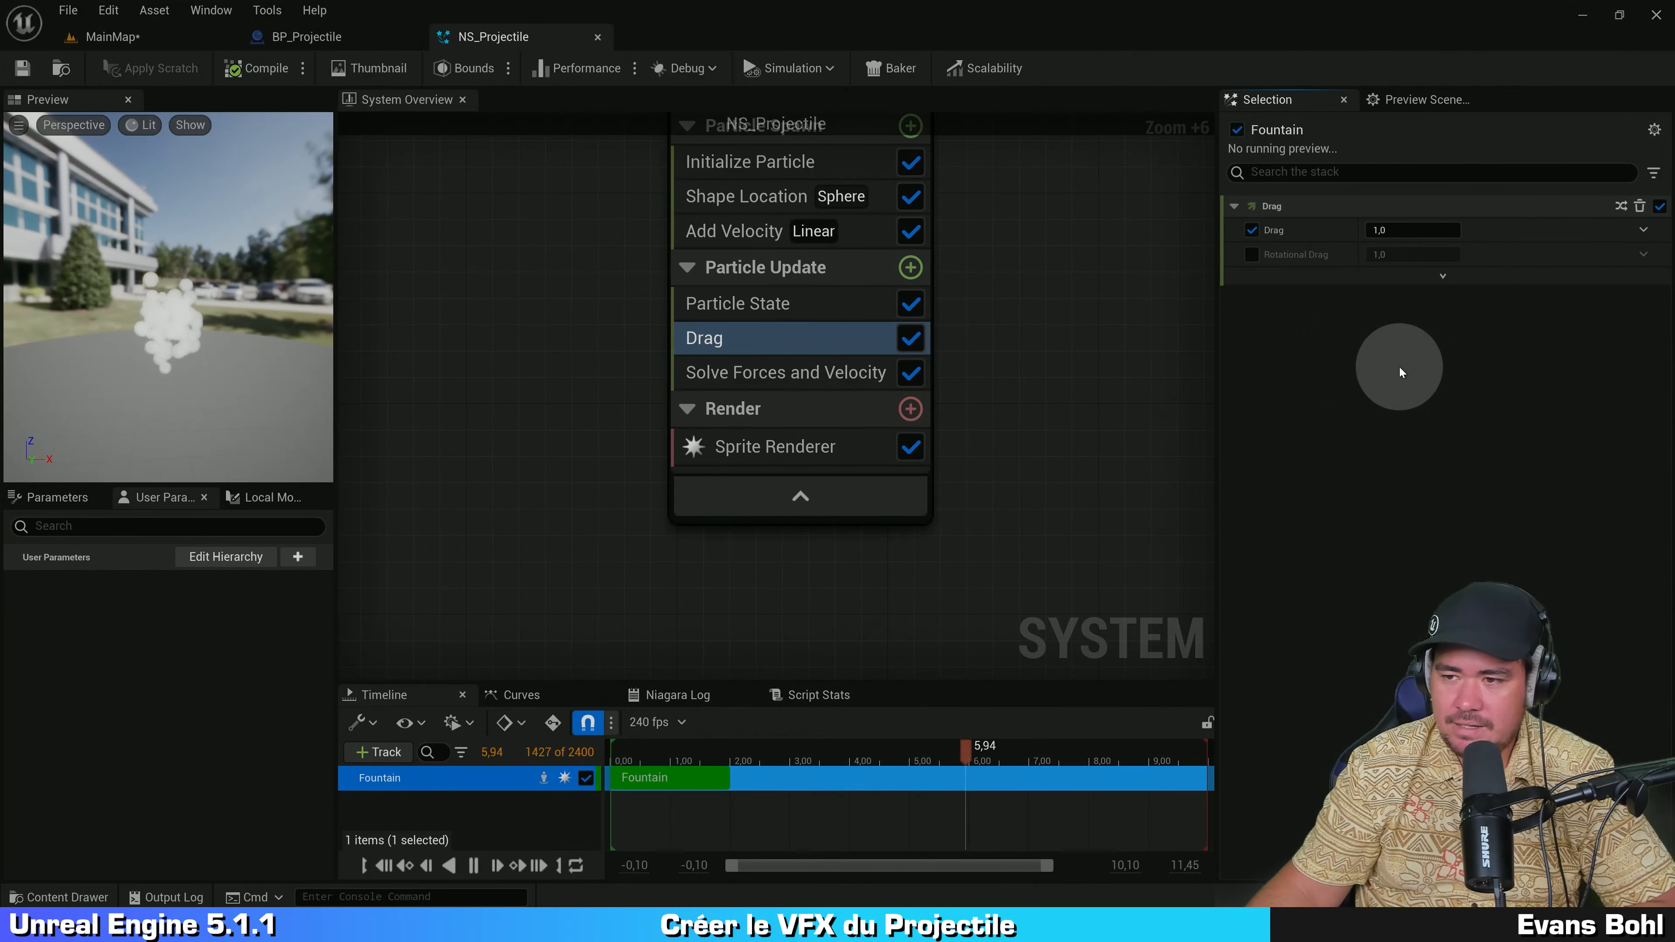
Step: Add a Scale Sprite Size module to the Particle Update stage of the Fountain emitter
{"action": "left_click", "coordinate": [798, 274]}
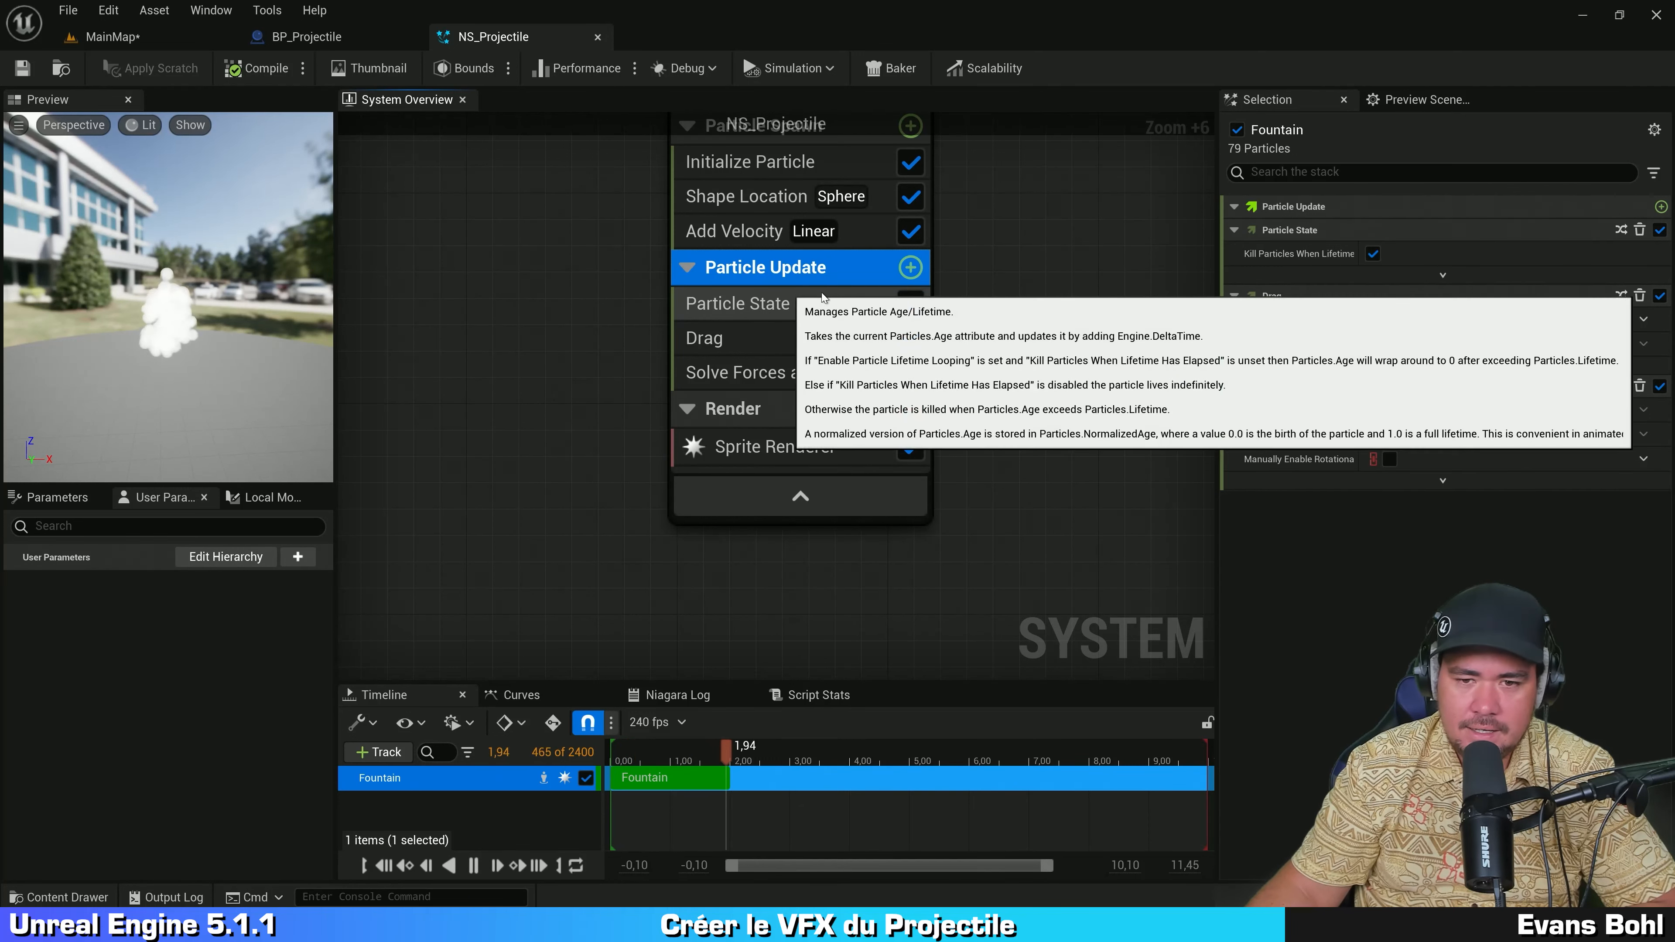
{"action": "left_click", "coordinate": [909, 267]}
{"action": "type", "text": "scale sprite size"}
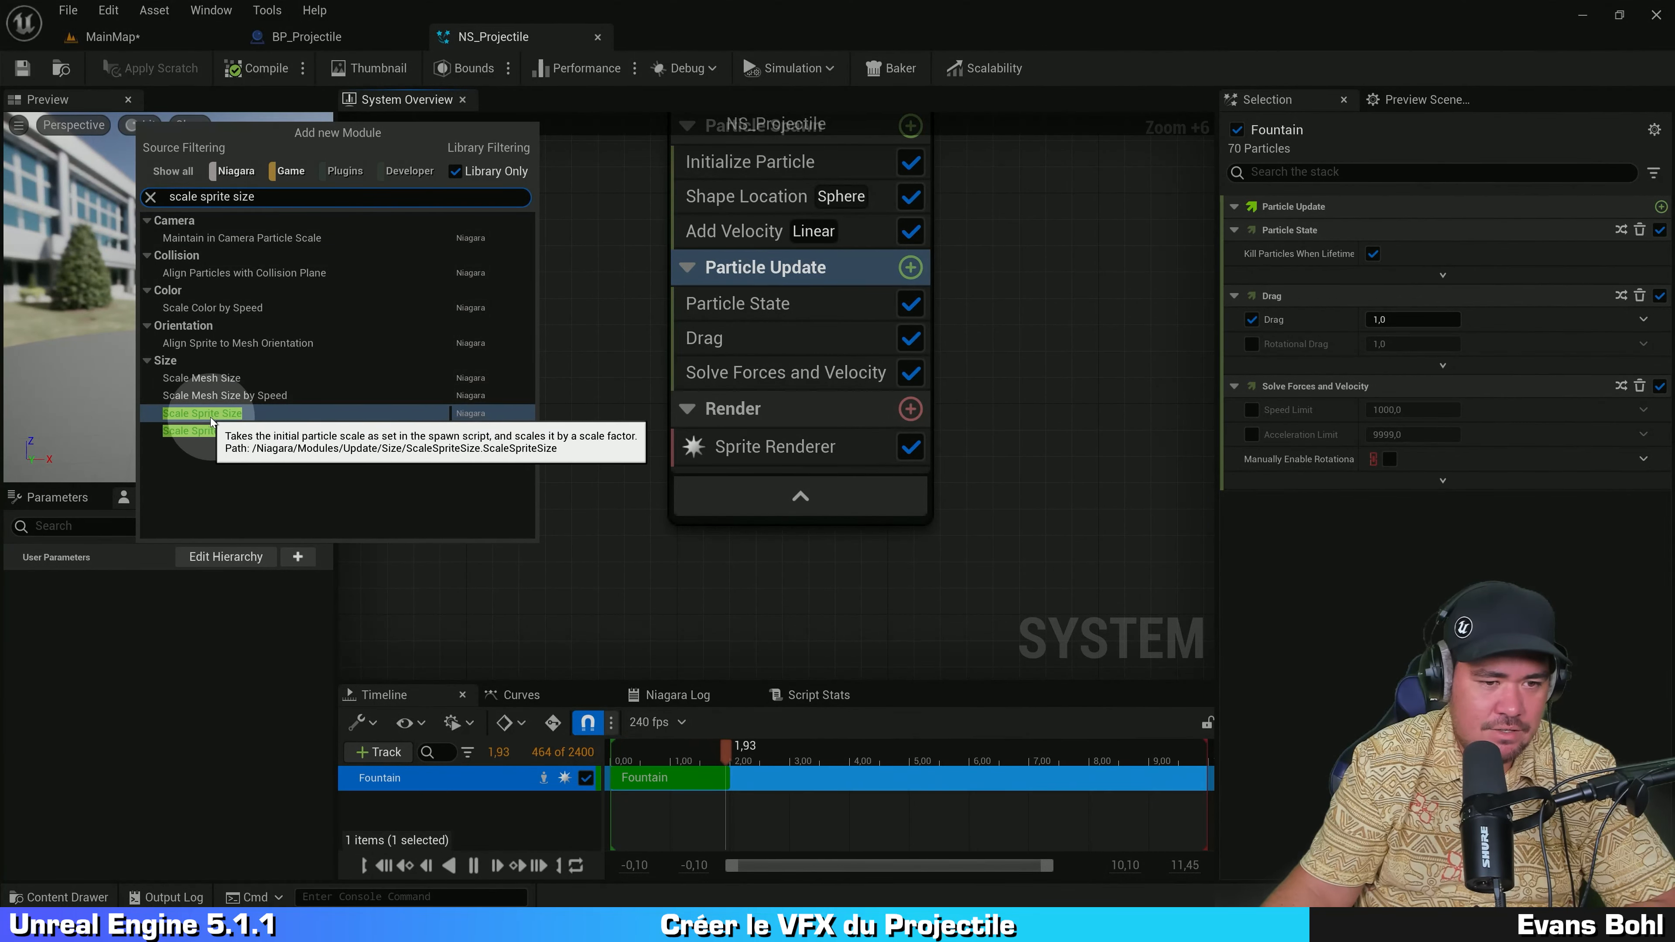
{"action": "left_click", "coordinate": [212, 417]}
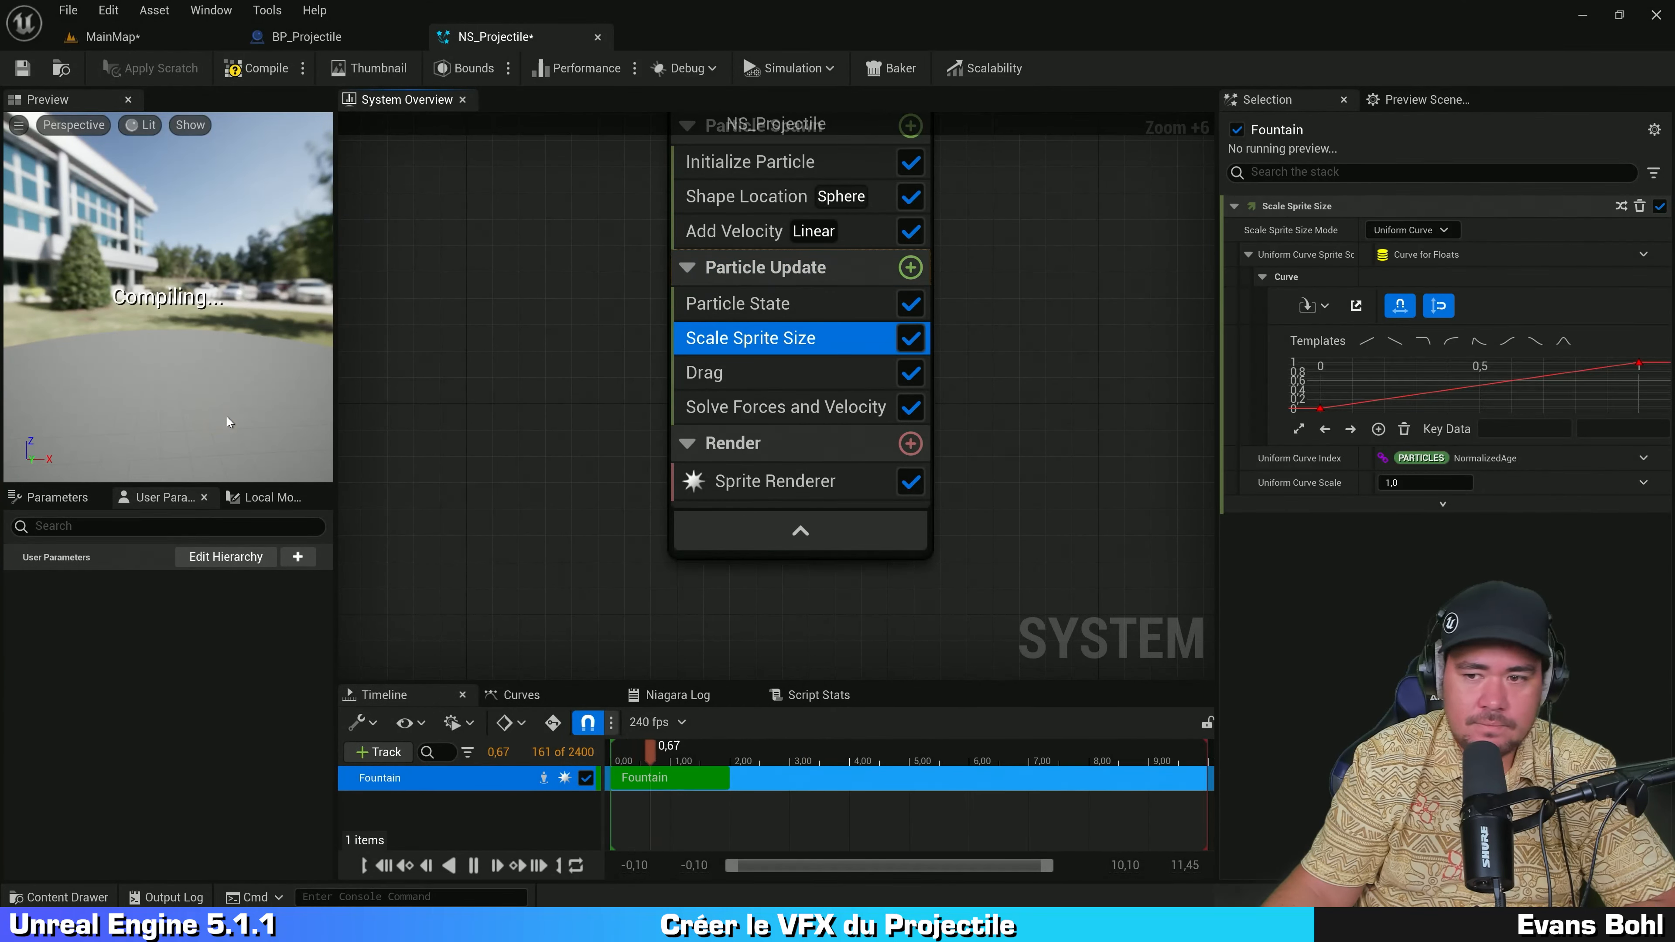